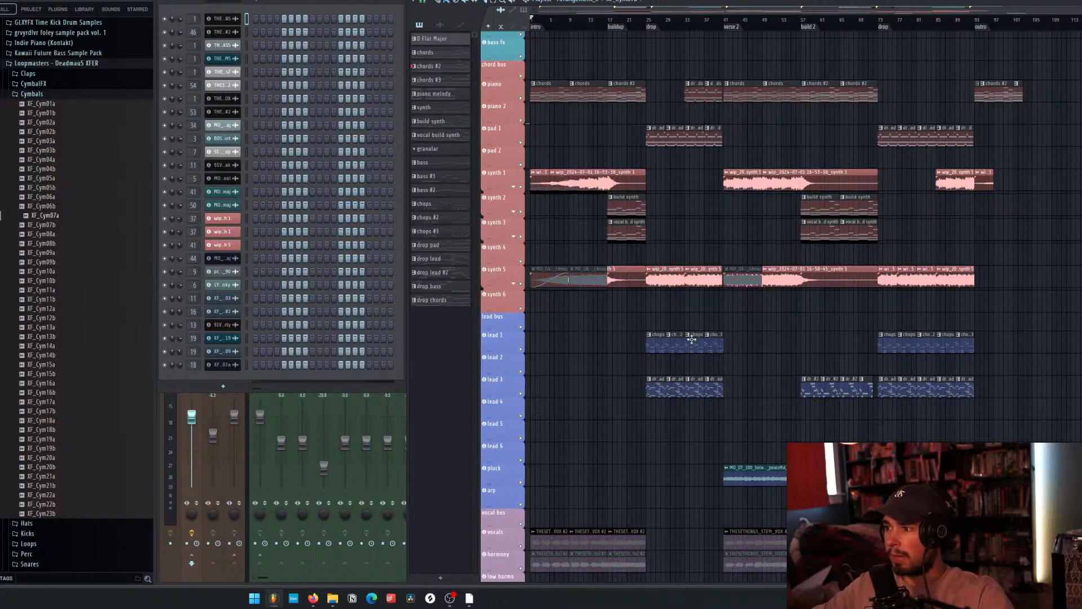
Mute the lead 3 clips in the first drop and audition the chops pattern with and without the MO_OAK pad piano sample.
left_click(658, 393)
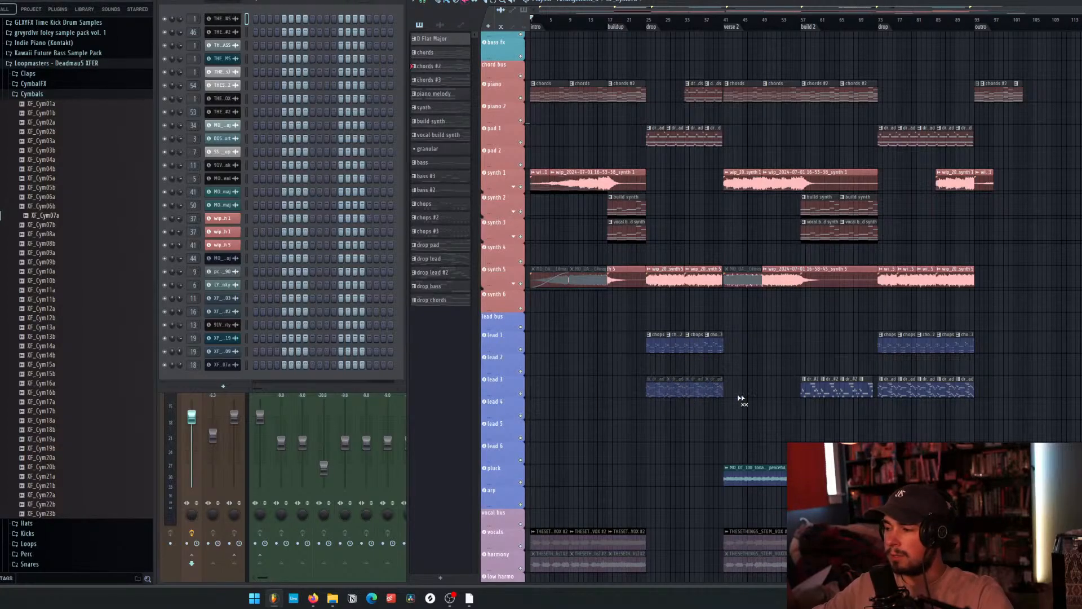
left_click(665, 346)
key("space")
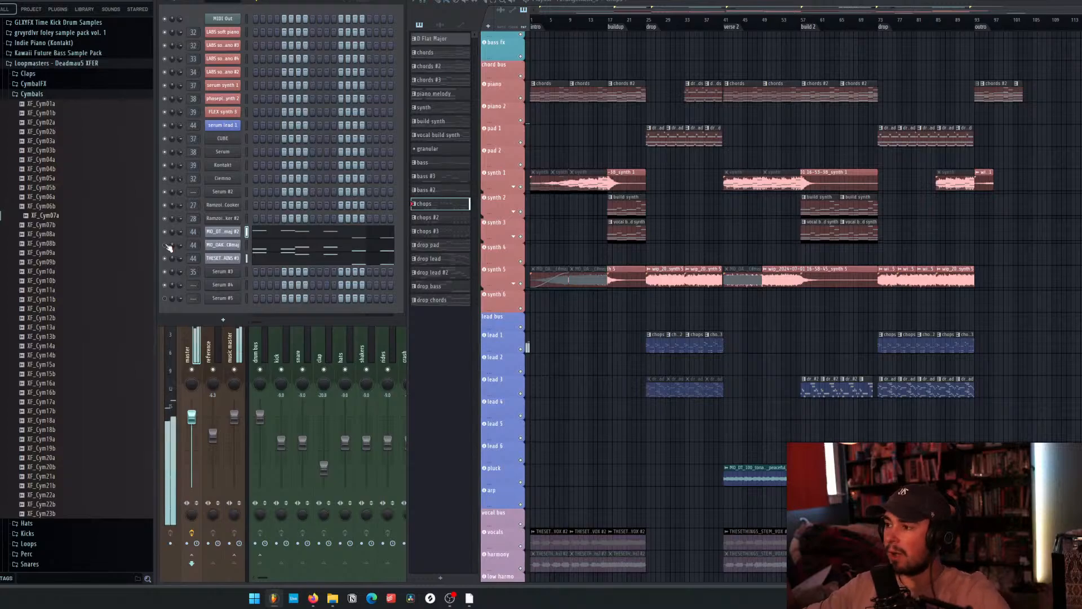
left_click(168, 245)
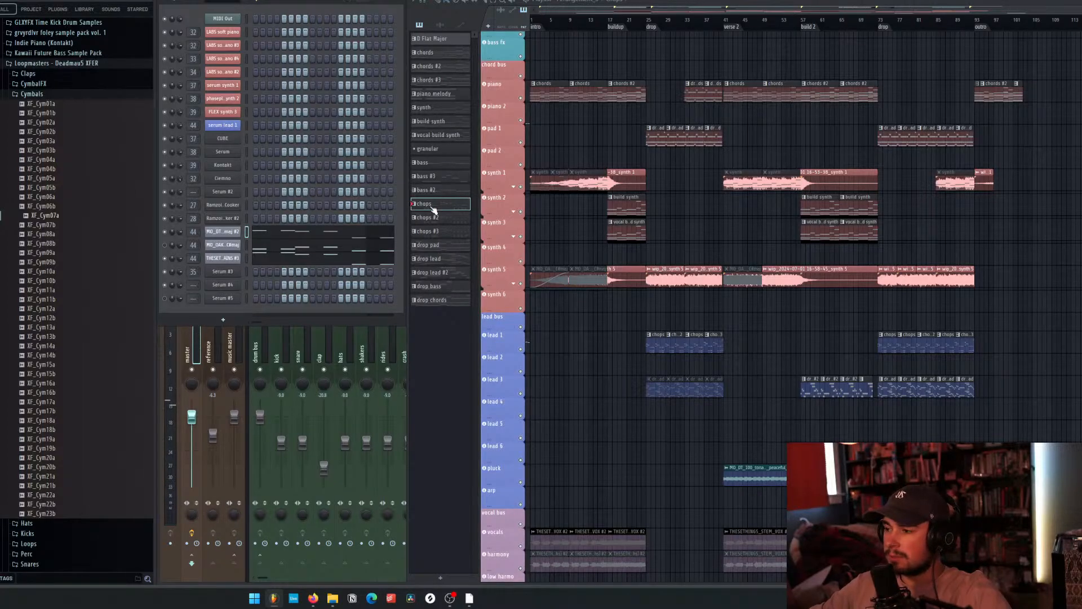
left_click(168, 246)
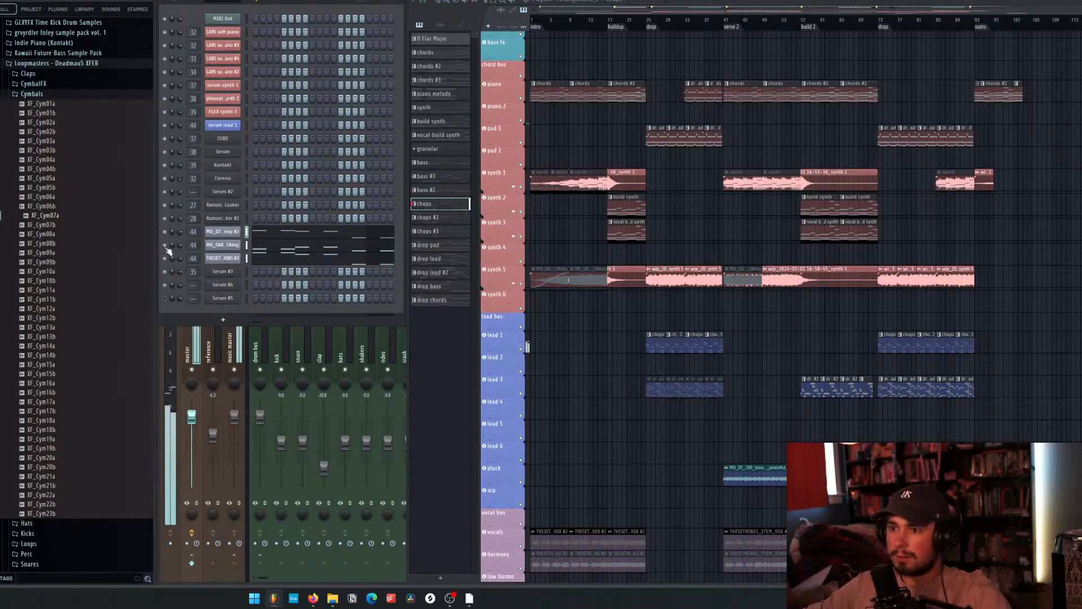
left_click(166, 245)
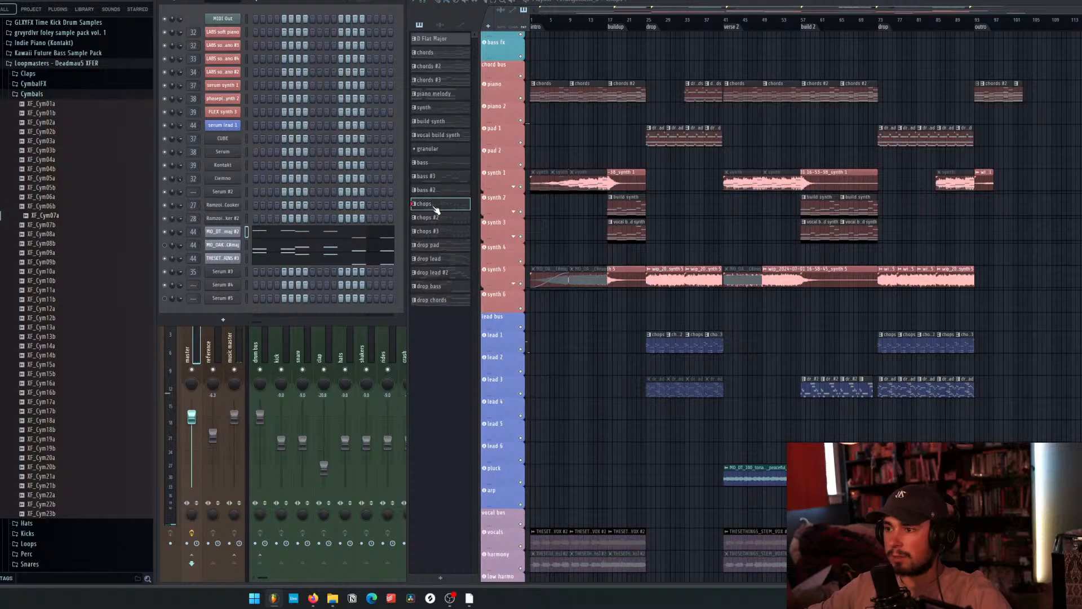
Create a mute automation clip for the MO_OAK pad piano channel and place it on a new track inserted below lead 1.
right_click(166, 245)
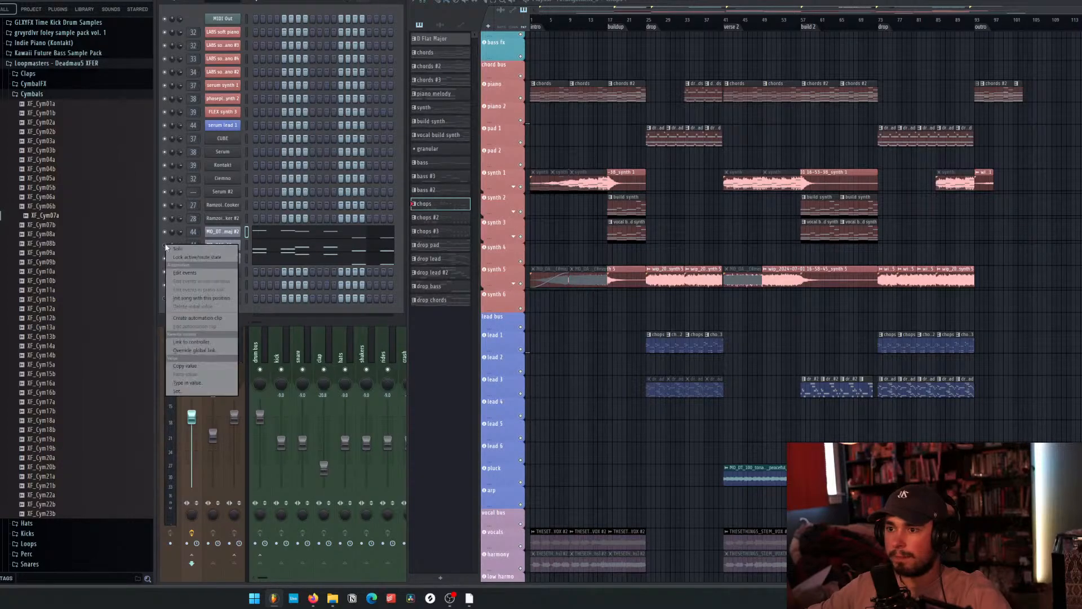
left_click(197, 317)
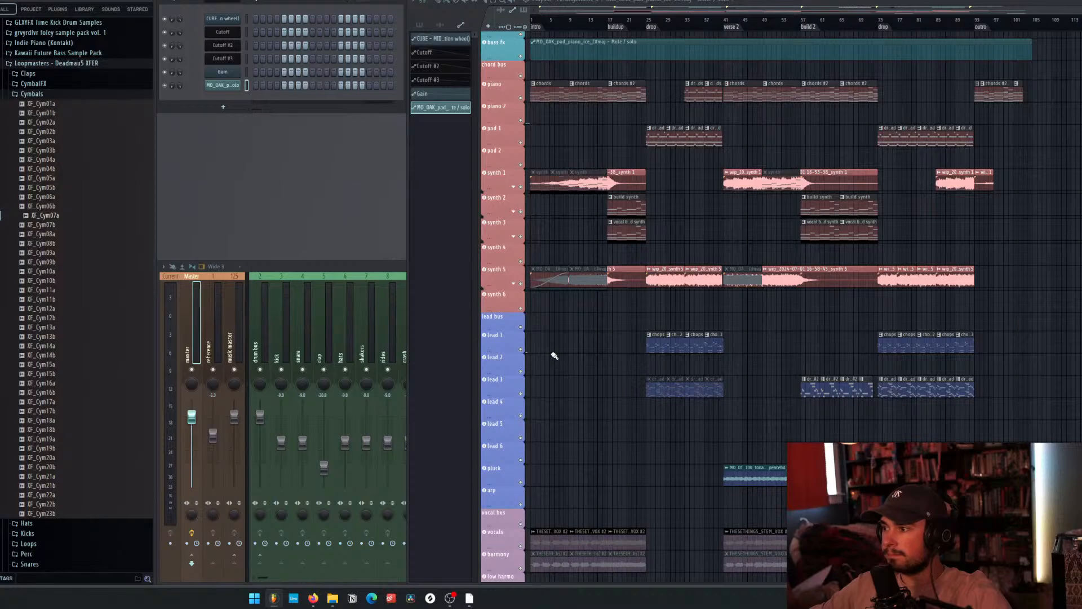
right_click(501, 355)
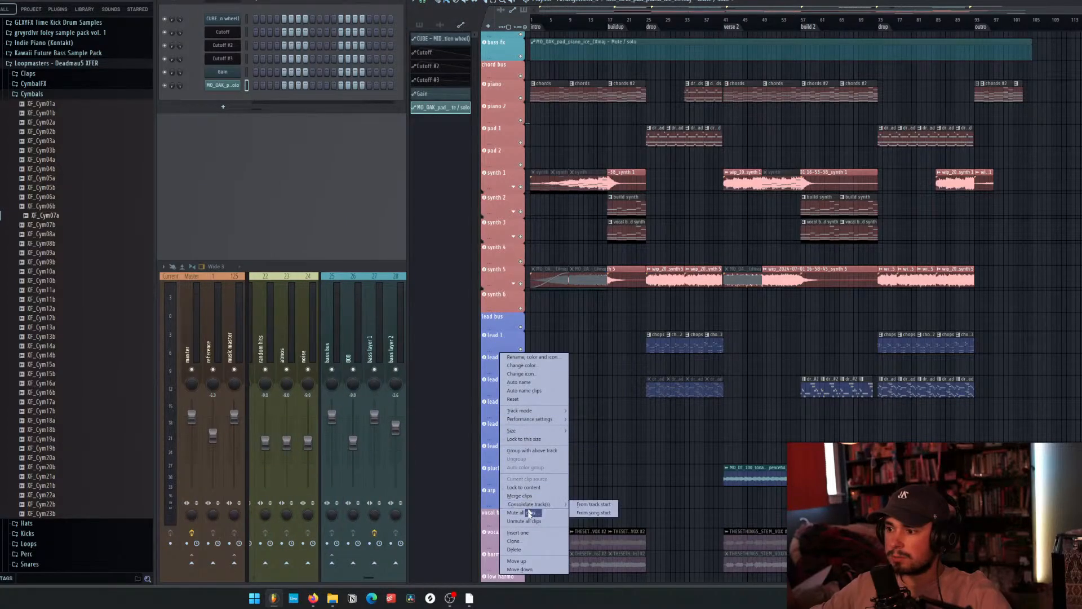
left_click(518, 533)
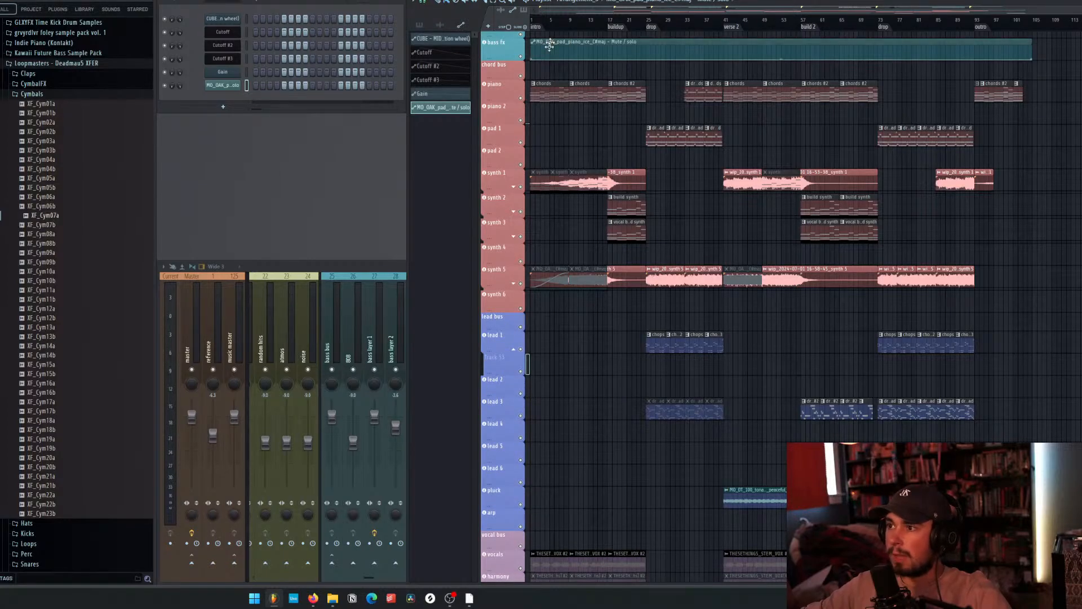
left_click_drag(550, 47, 477, 359)
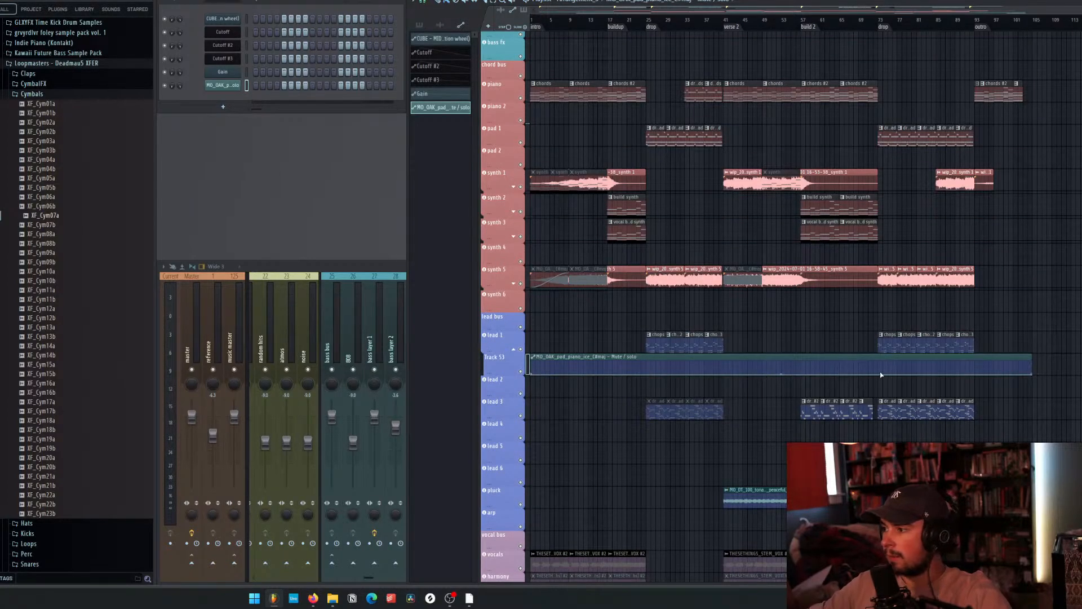
Shape the mute automation to enable the sample only around the second drop, and collapse its track under lead 1.
left_click_drag(881, 371, 882, 356)
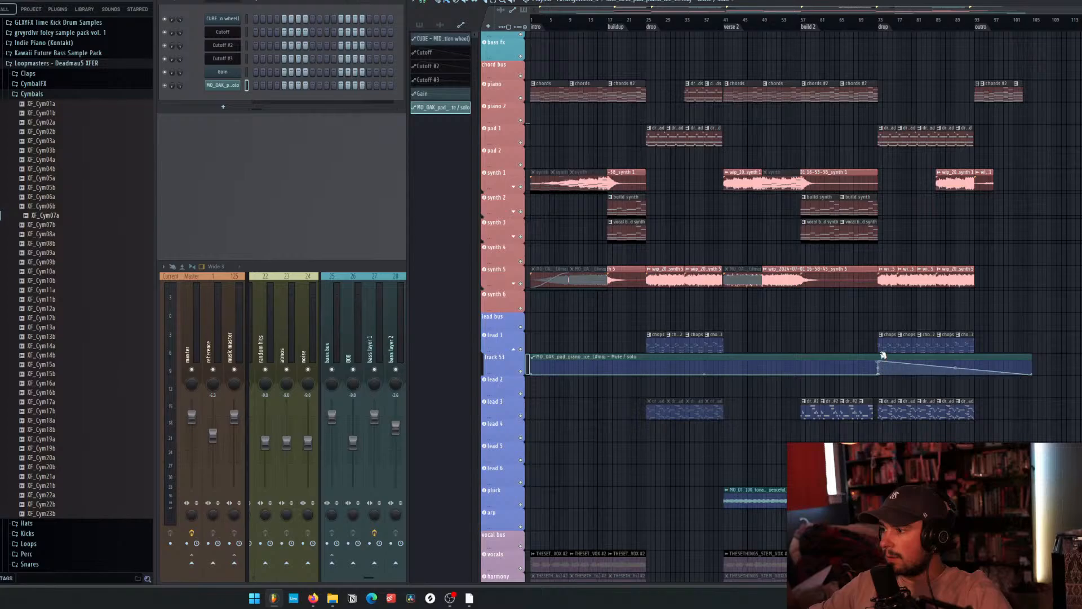
left_click(986, 374)
left_click(978, 361)
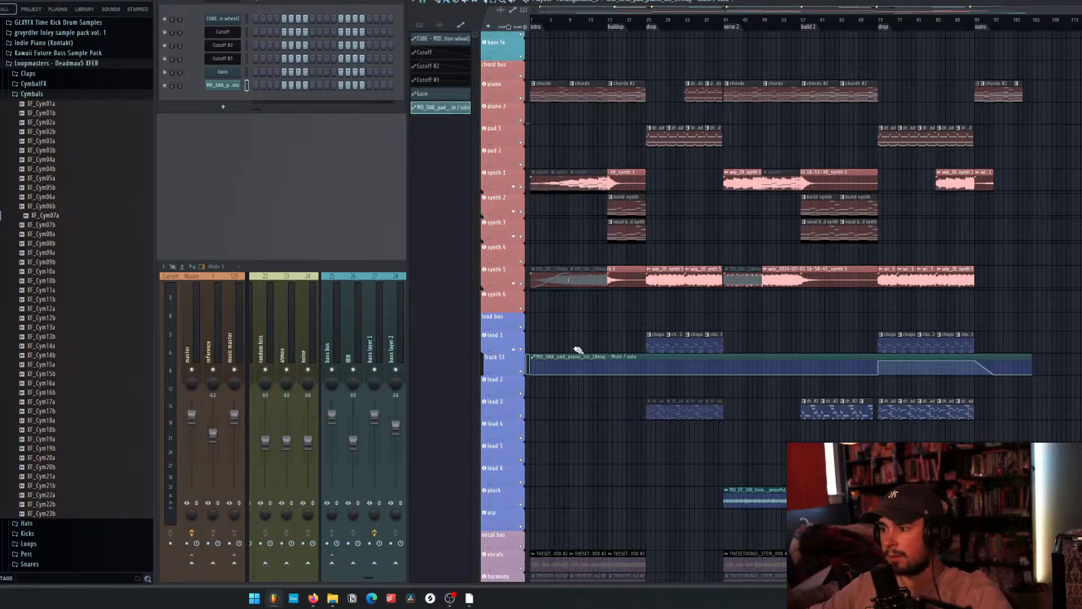
left_click_drag(510, 351, 583, 352)
Select the chops pattern, show its instrument channels, and play it to check the sound without the MO_OAK sample.
left_click(658, 344)
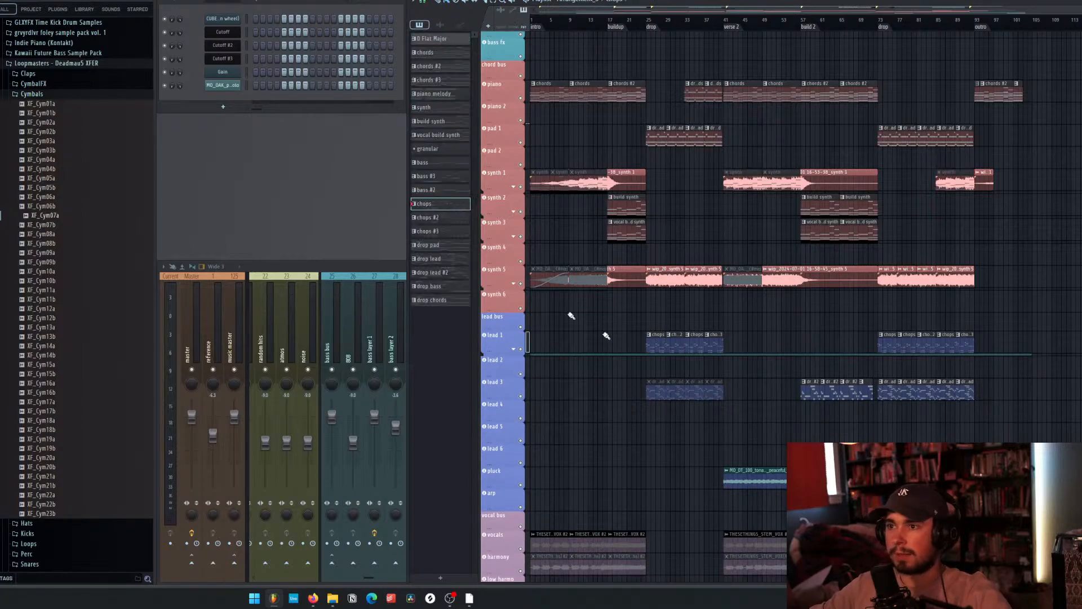
left_click(229, 2)
left_click(227, 40)
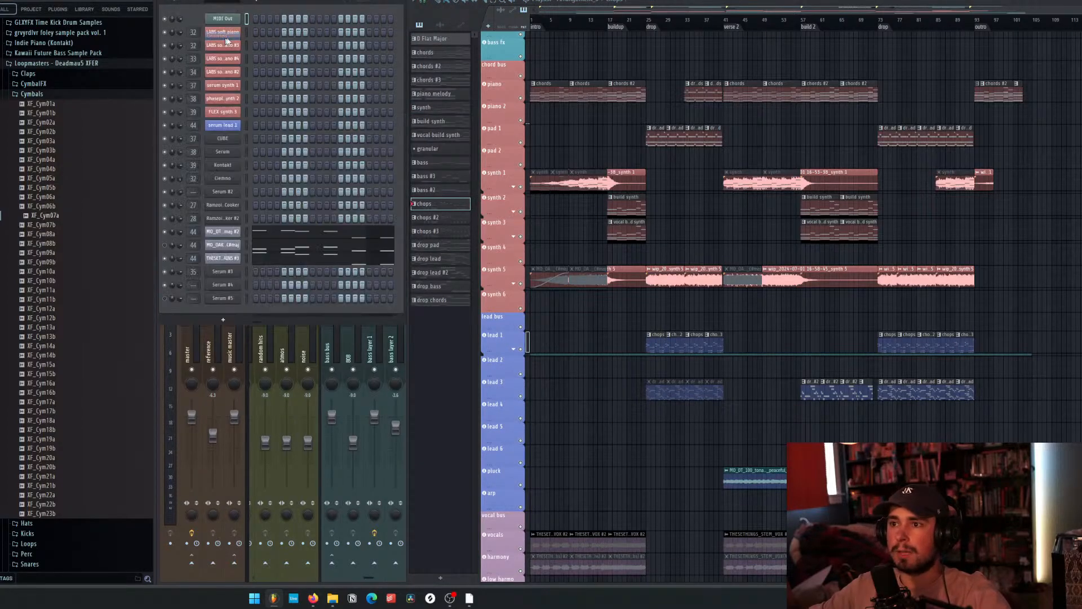
key("space")
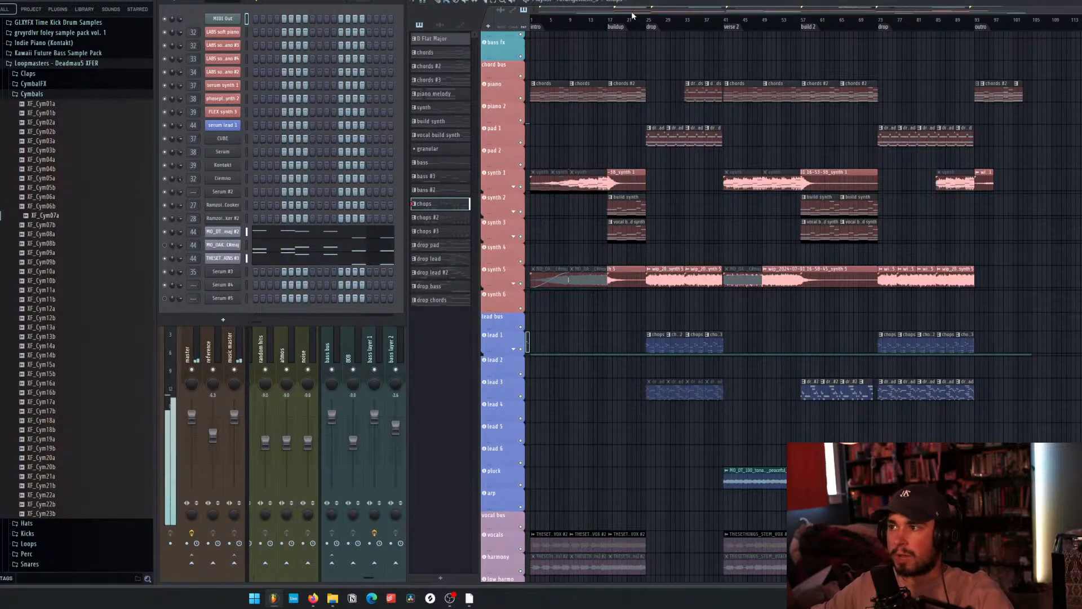
key("space")
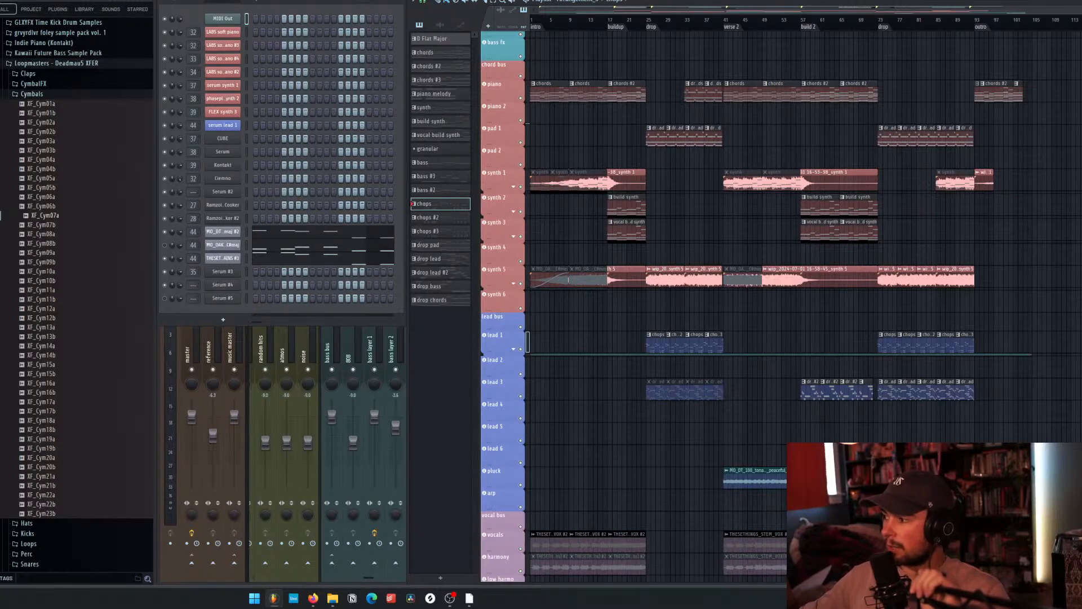
Play the song from the intro into the first drop while reviewing the drum, effects, bass and chord tracks.
left_click_drag(1081, 451, 588, 137)
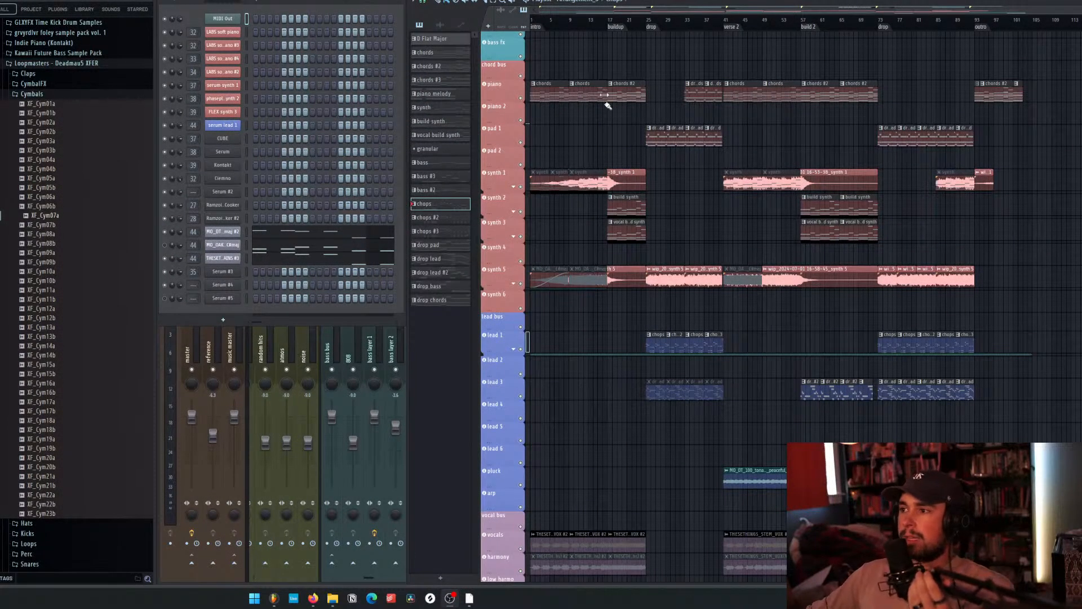
left_click(553, 22)
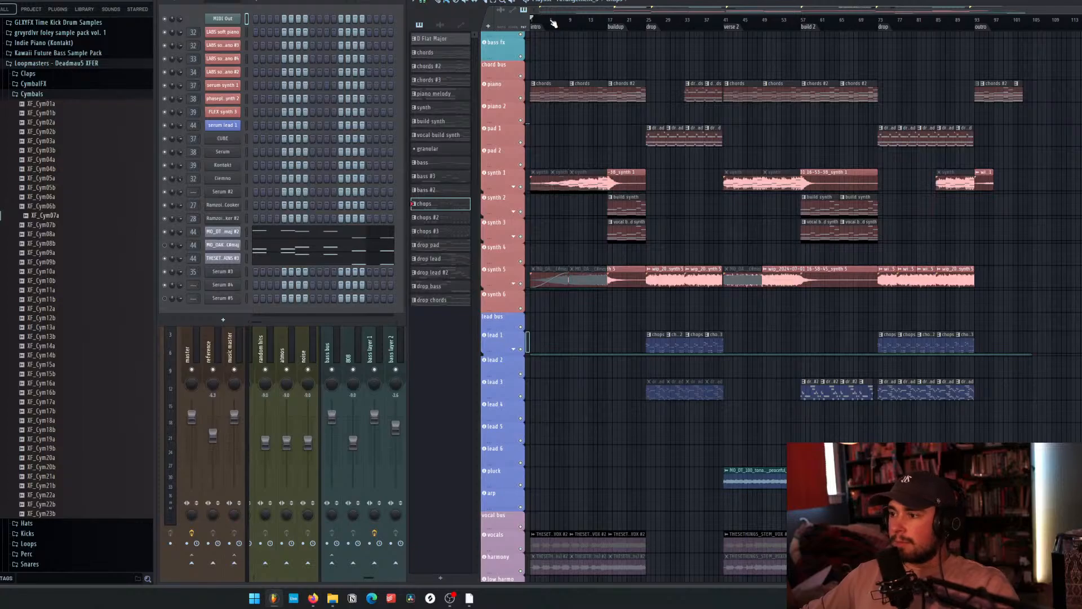
key("space")
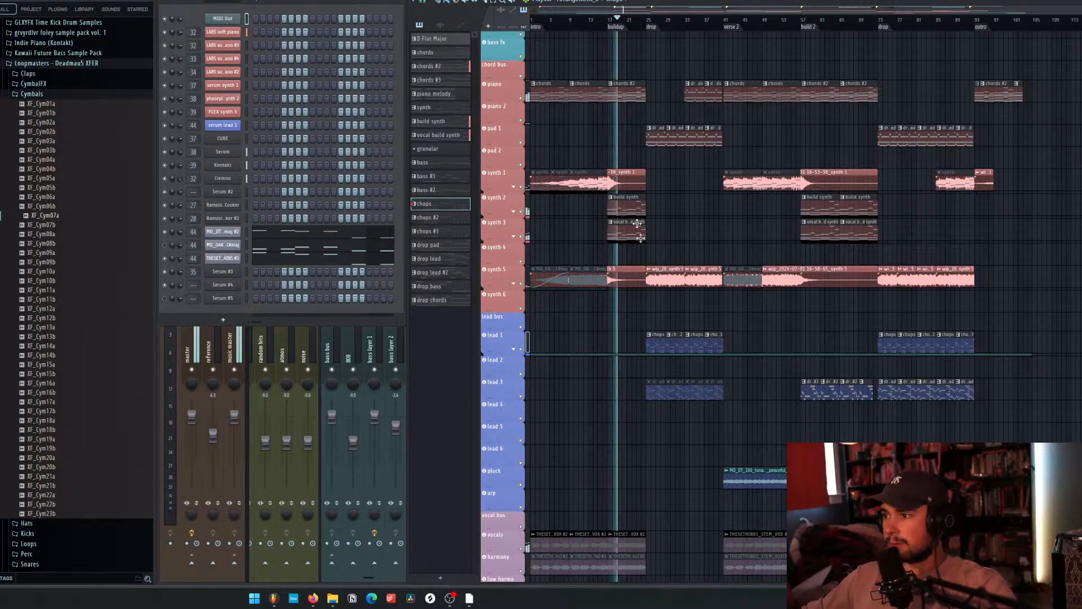
scroll(677, 242, "up", 6)
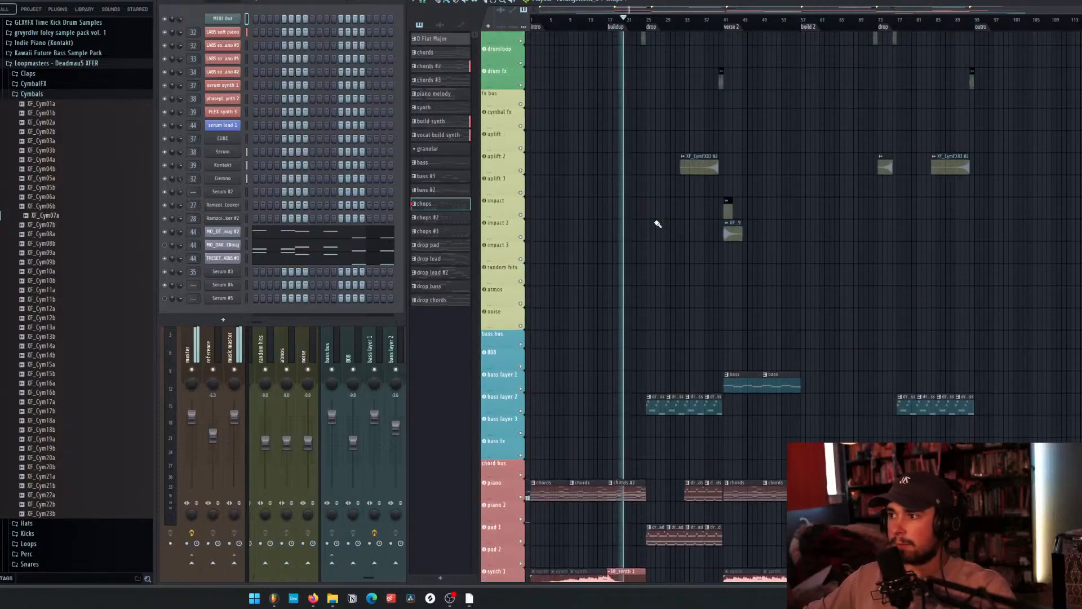
scroll(657, 224, "up", 5)
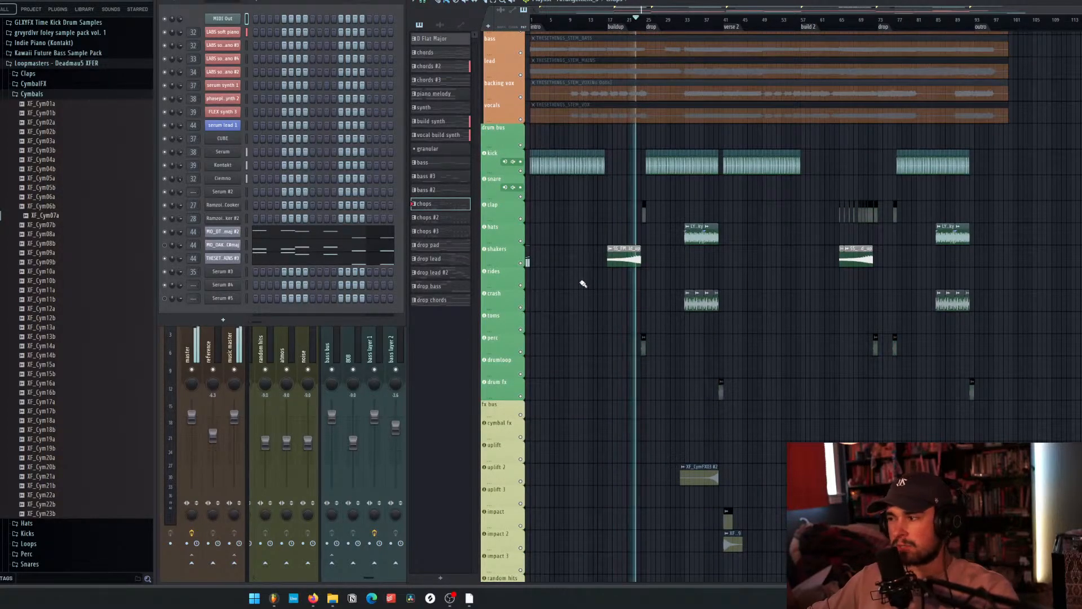
scroll(598, 285, "down", 6)
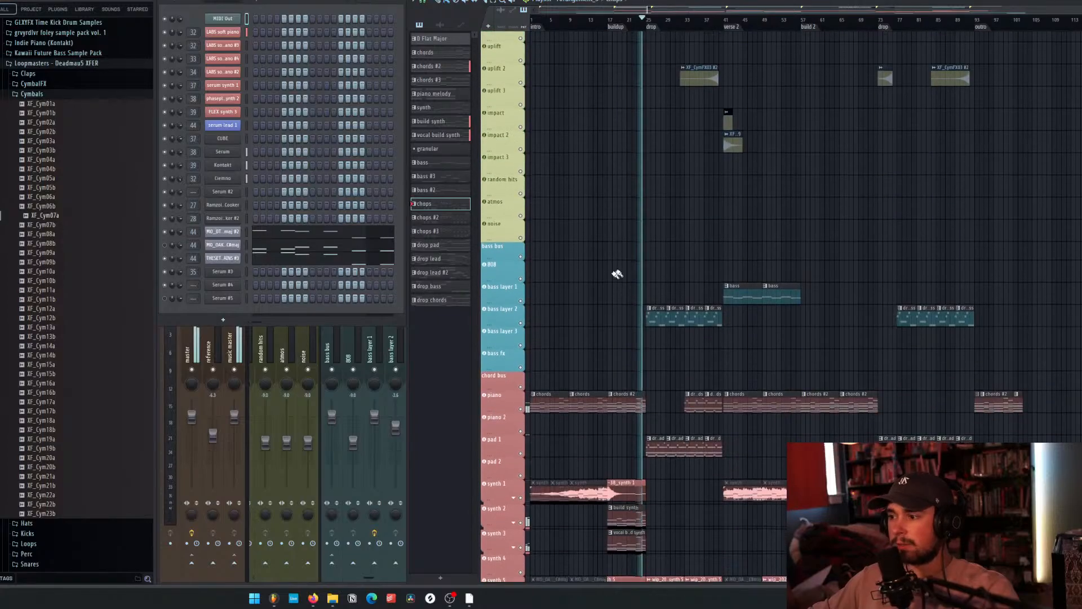
scroll(620, 273, "down", 4)
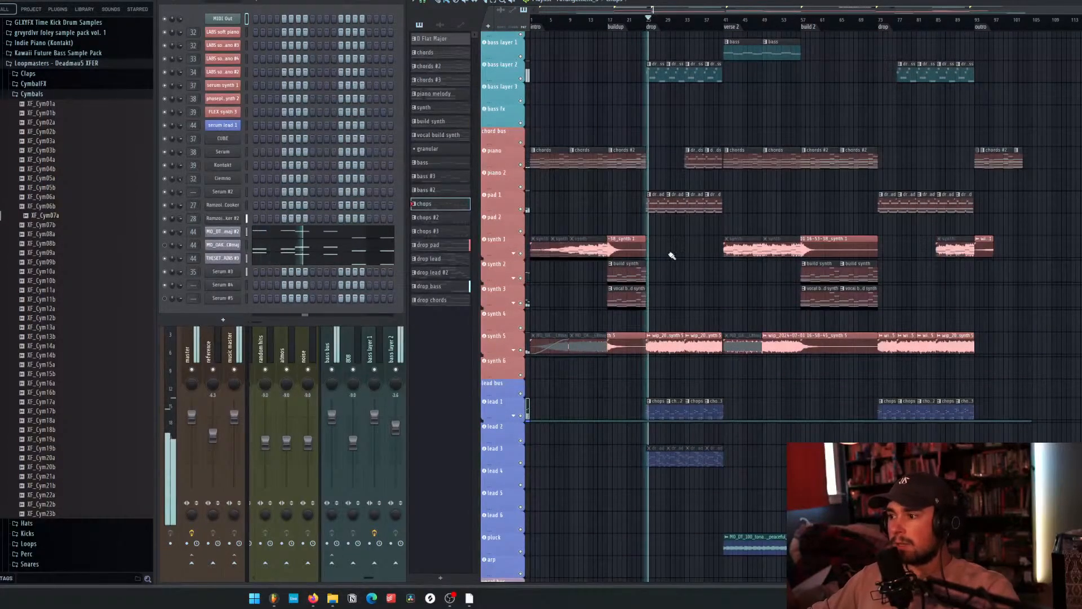
scroll(670, 253, "up", 1)
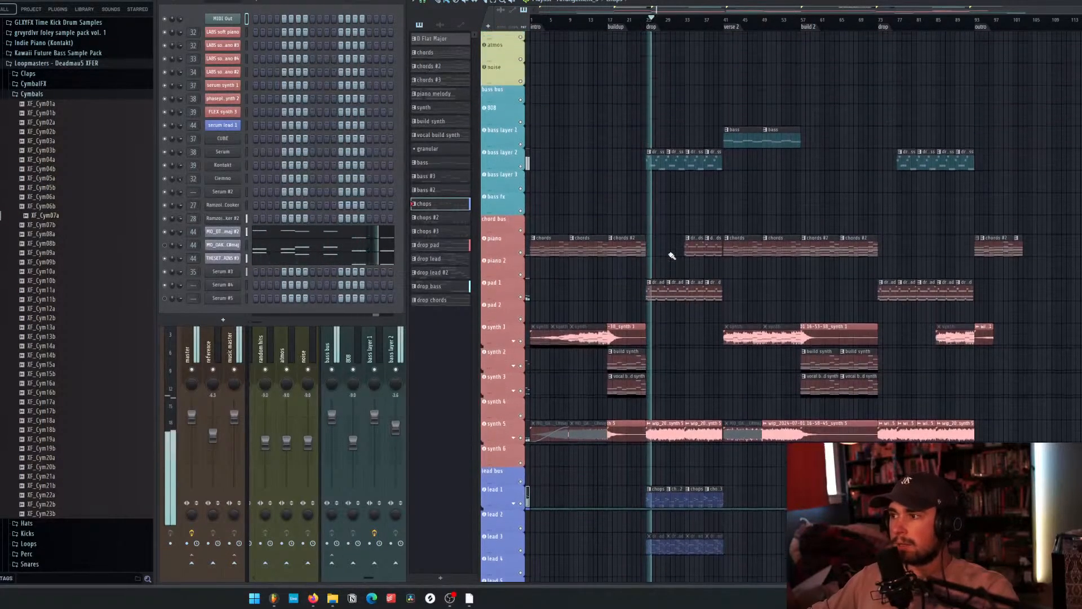
Compare the first drop with the bass layer 2 track muted and unmuted.
left_click(523, 165)
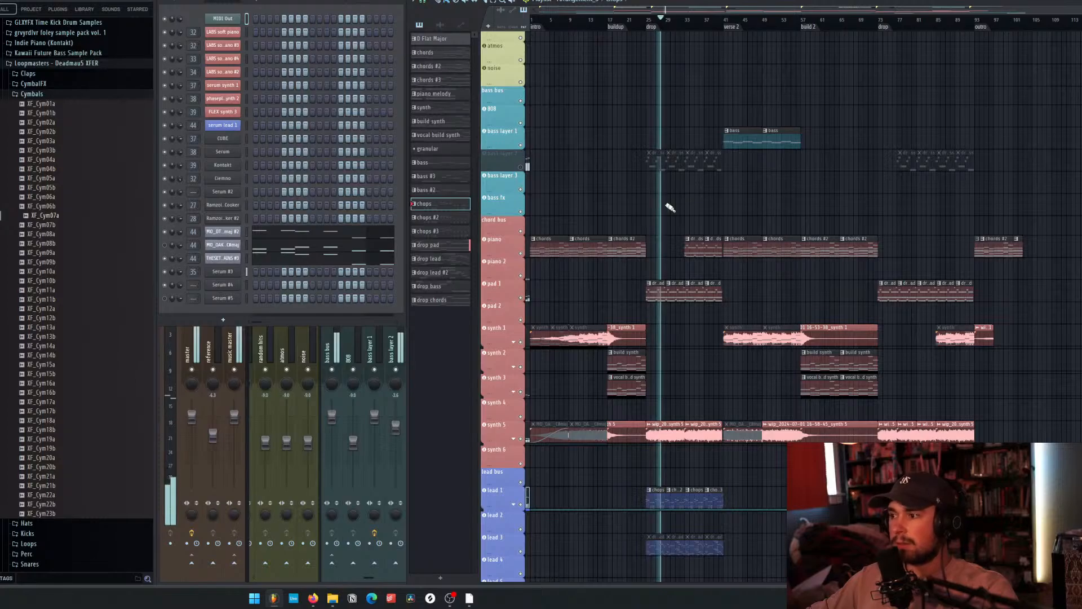
scroll(670, 226, "up", 5)
scroll(670, 242, "up", 2)
scroll(672, 242, "down", 8)
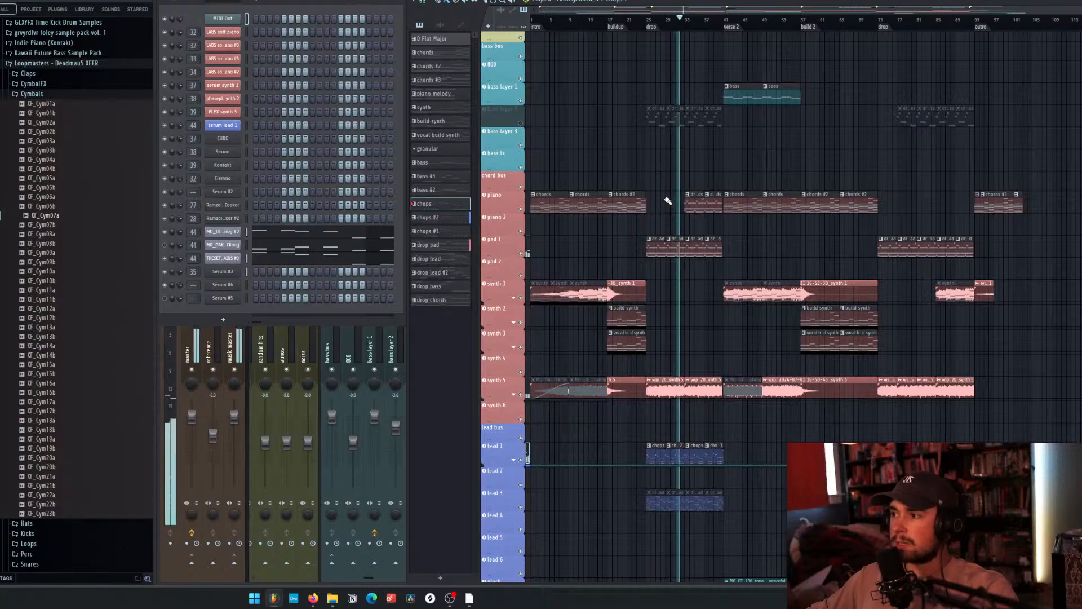
key("space")
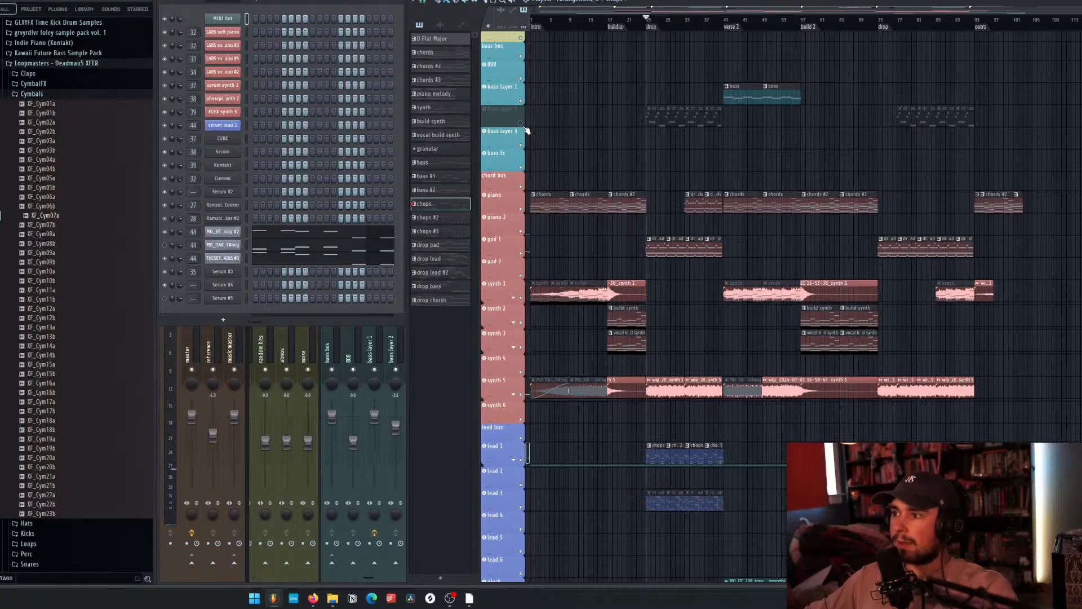
left_click(521, 124)
key("space")
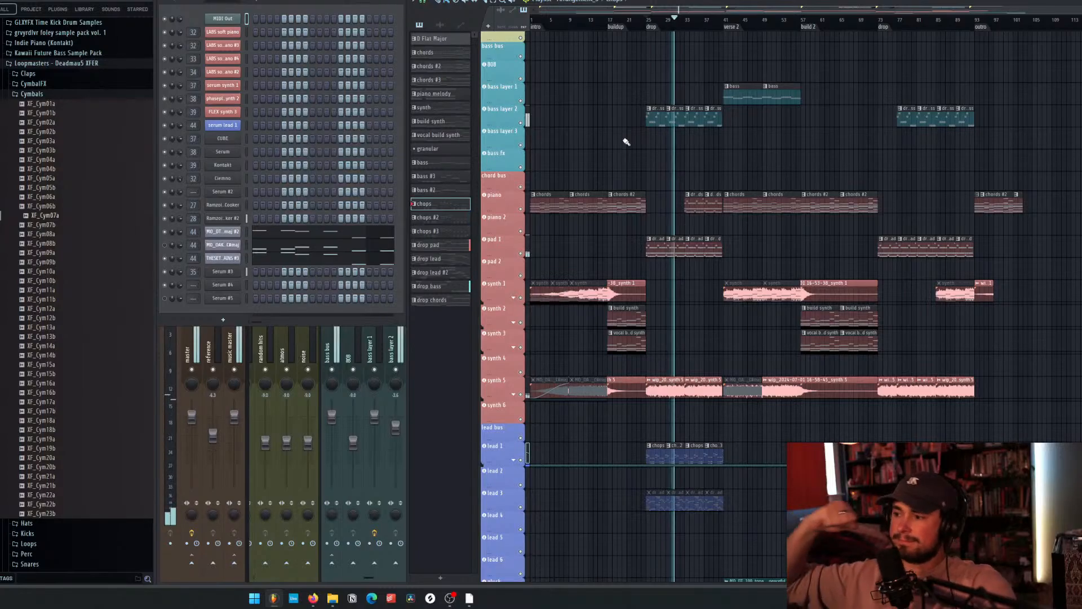
key("space")
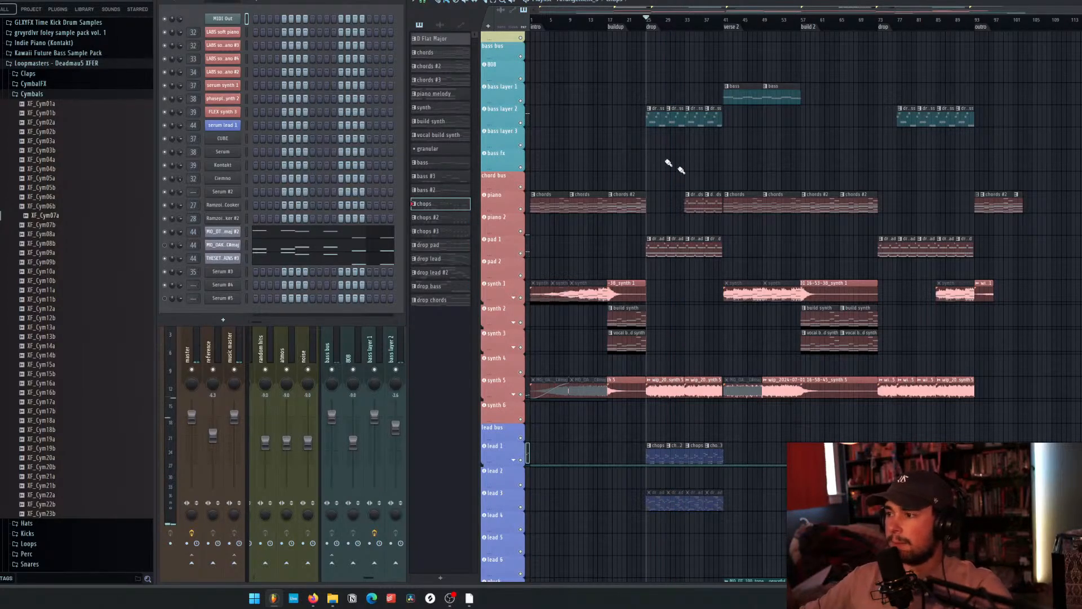
Audition pad 1 and synth 5 in isolation in the first drop, including synth 5's Gain automation track, and play both layers together.
right_click(521, 254)
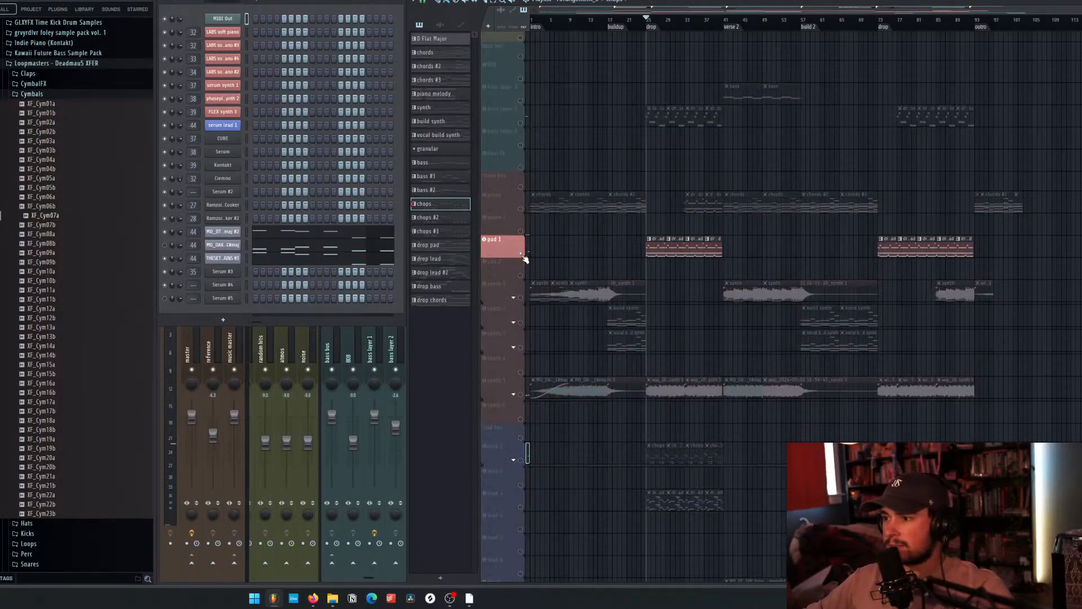
left_click(656, 252)
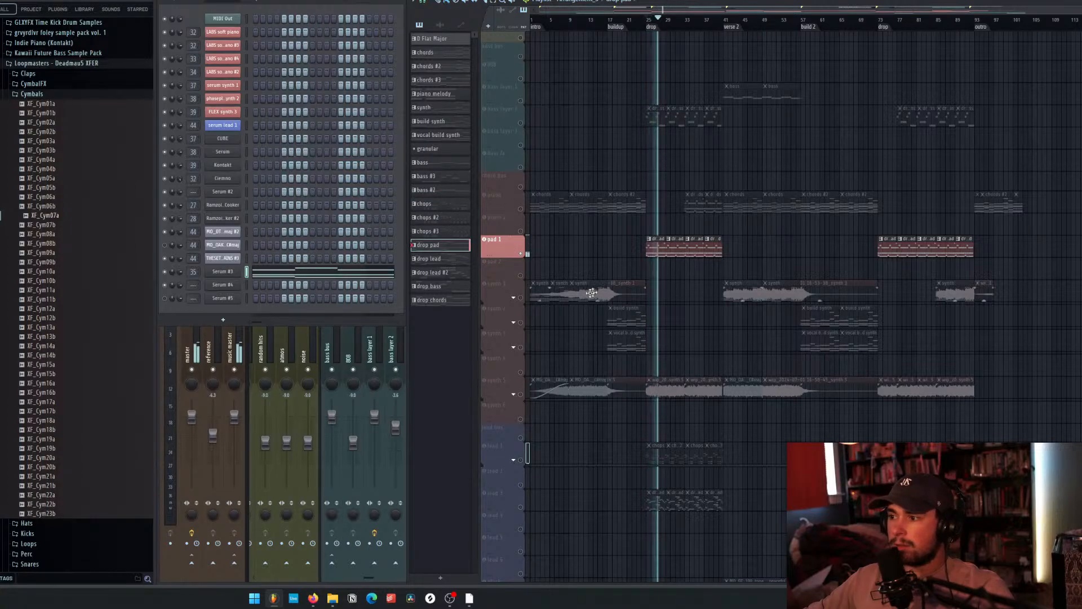
right_click(525, 396)
left_click(515, 394)
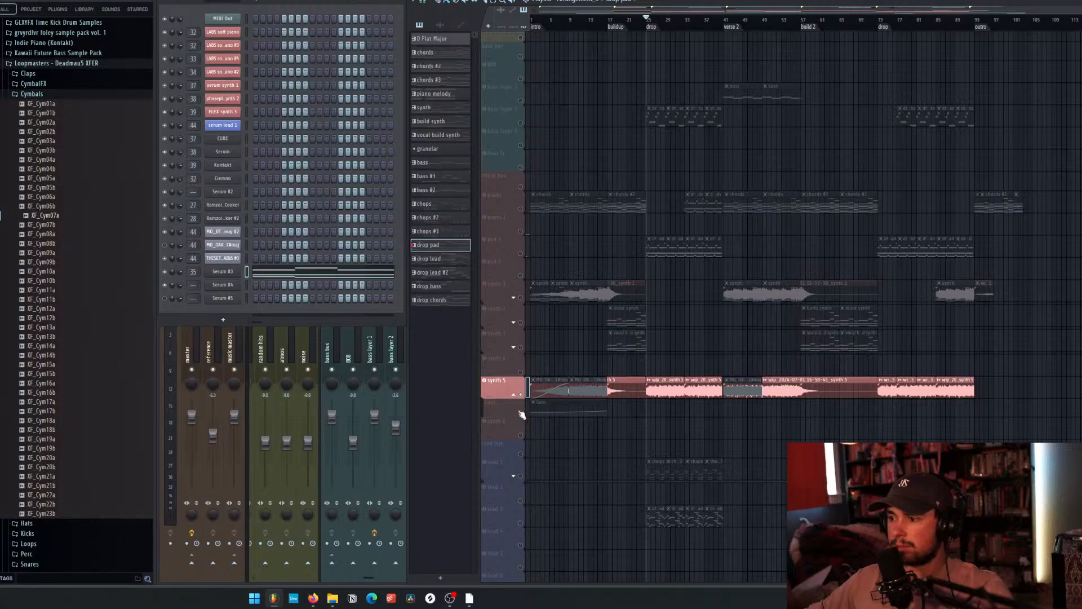
left_click(514, 393)
left_click(515, 394)
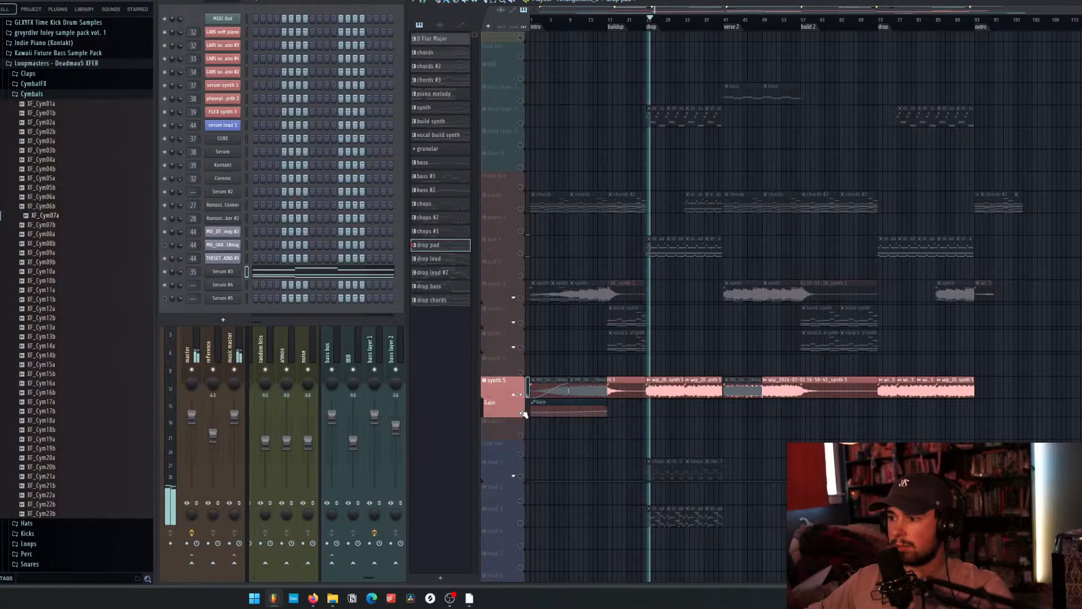
left_click(515, 395)
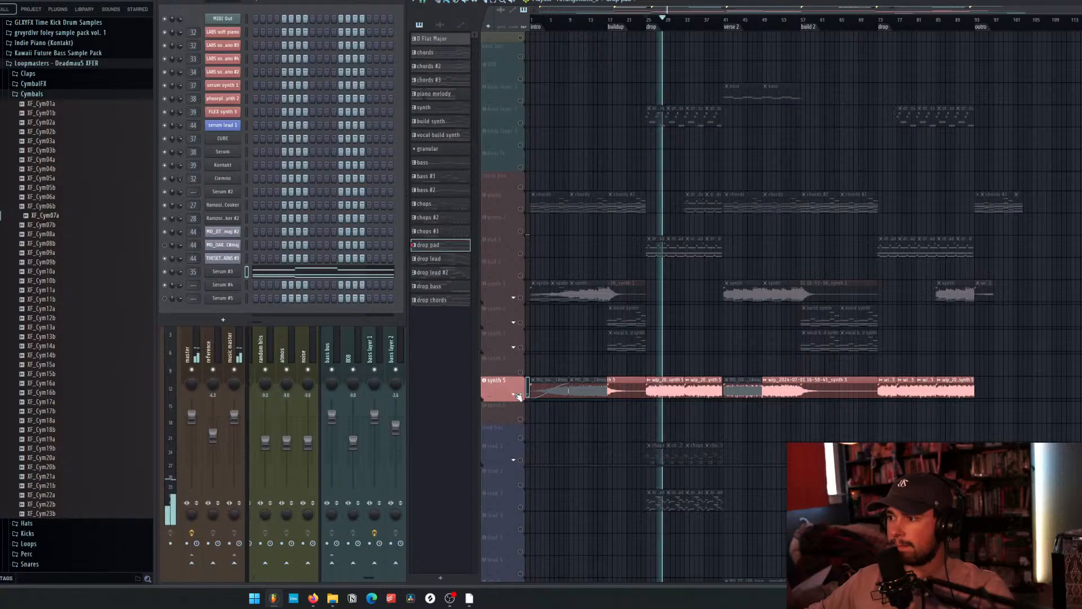
left_click(523, 252)
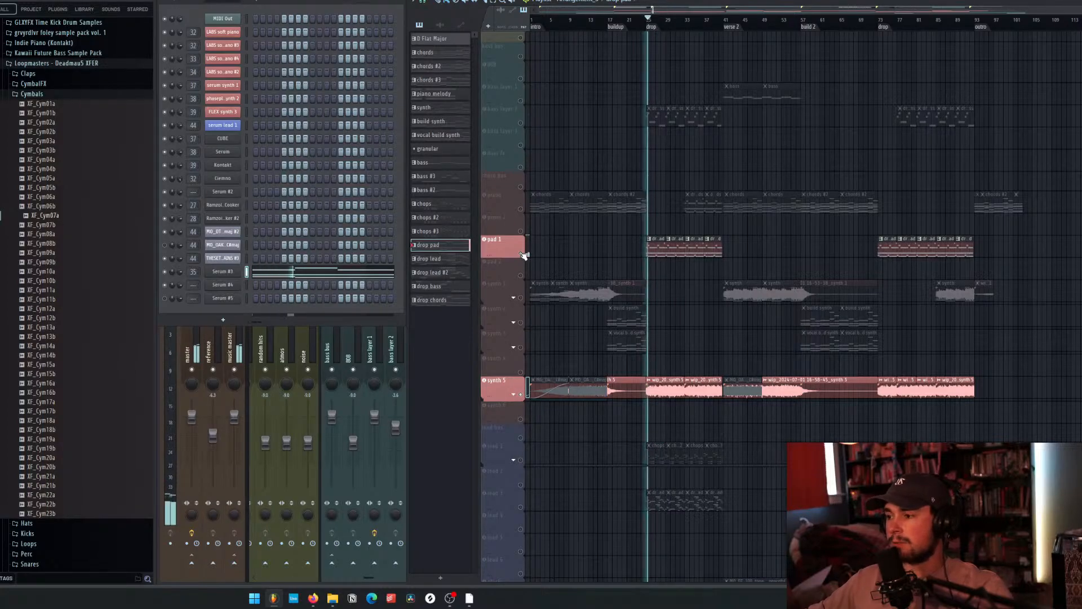
Add bass layer 2 to the isolated pad 1 and synth 5, listen to the first drop, and restore all tracks.
scroll(648, 265, "up", 8)
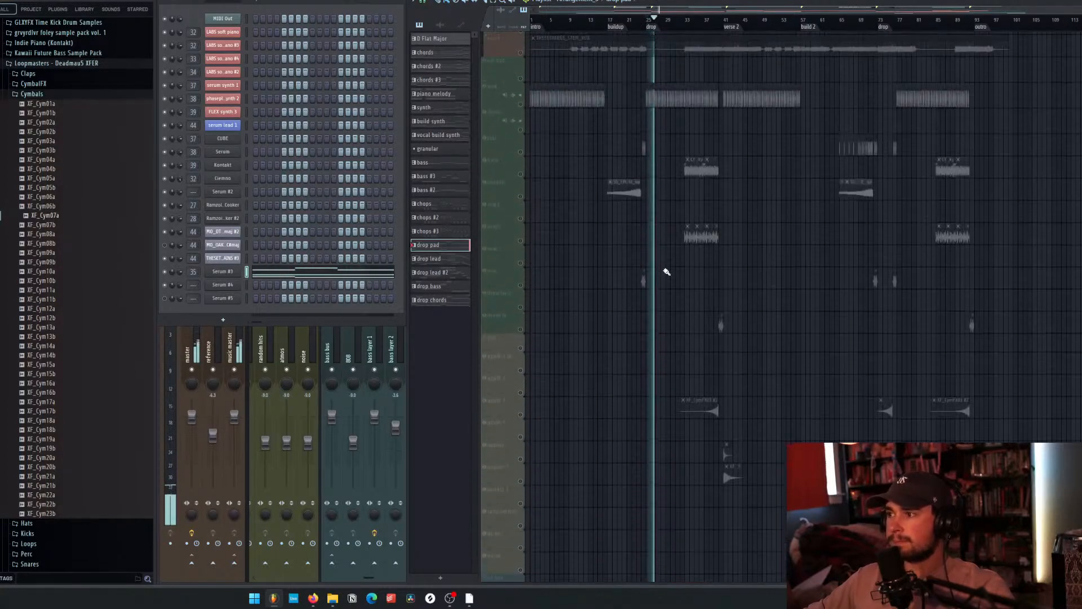
scroll(538, 314, "down", 2)
left_click(521, 301)
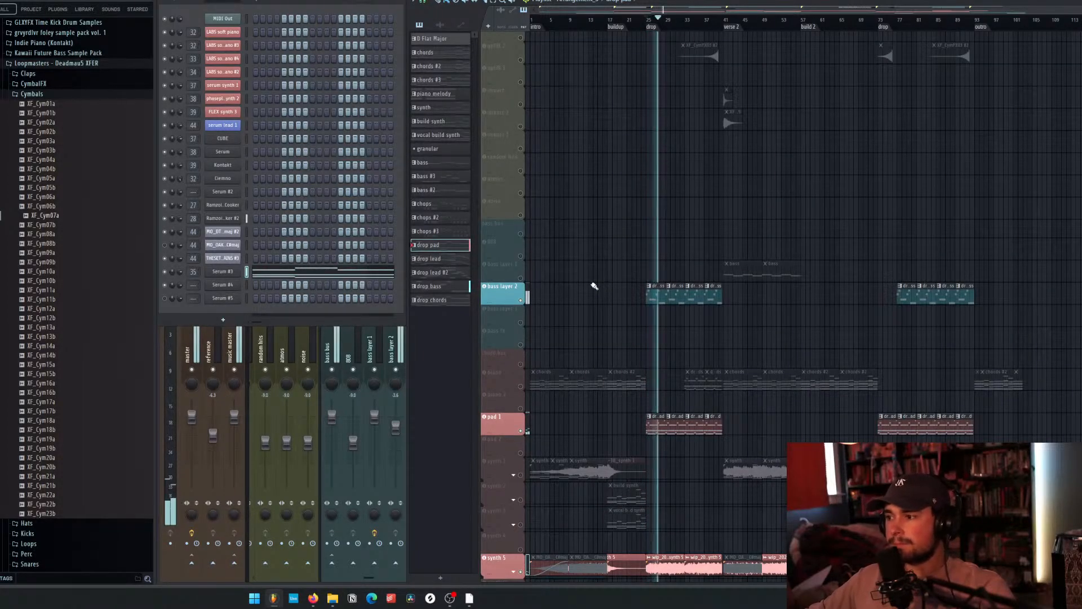
key("space")
left_click(521, 300, "ctrl")
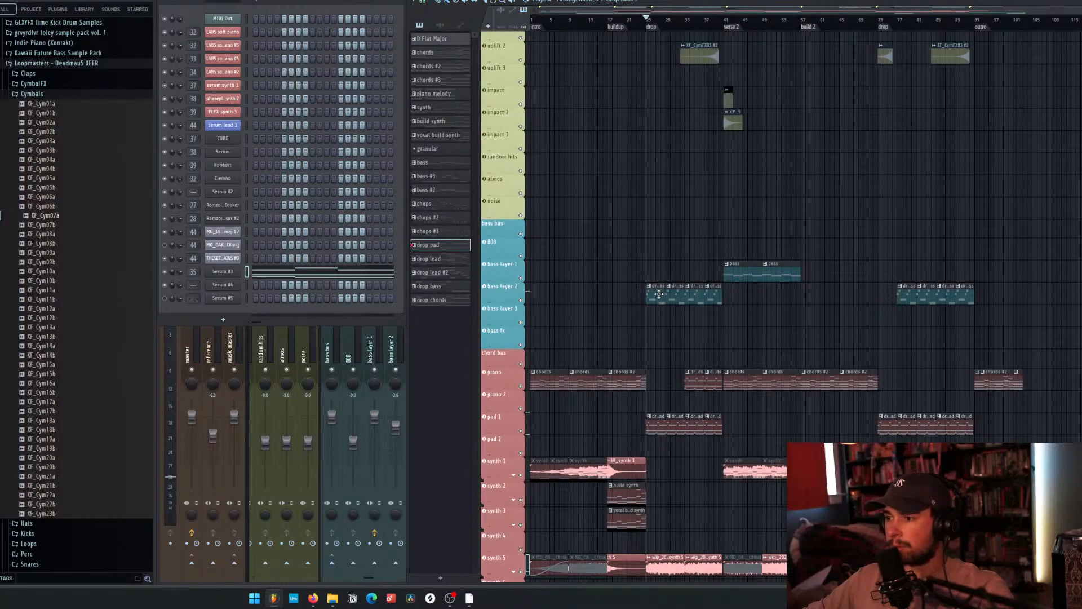
View the drop bass pattern's notes in the piano roll and play the pattern on its own.
left_click(658, 294)
left_click(301, 225)
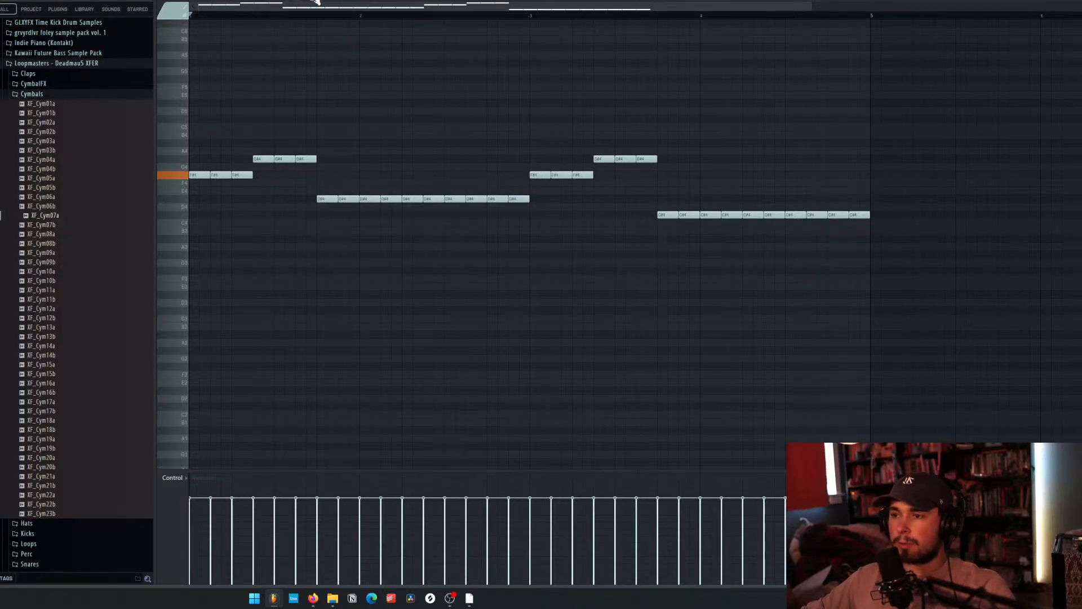
key("space")
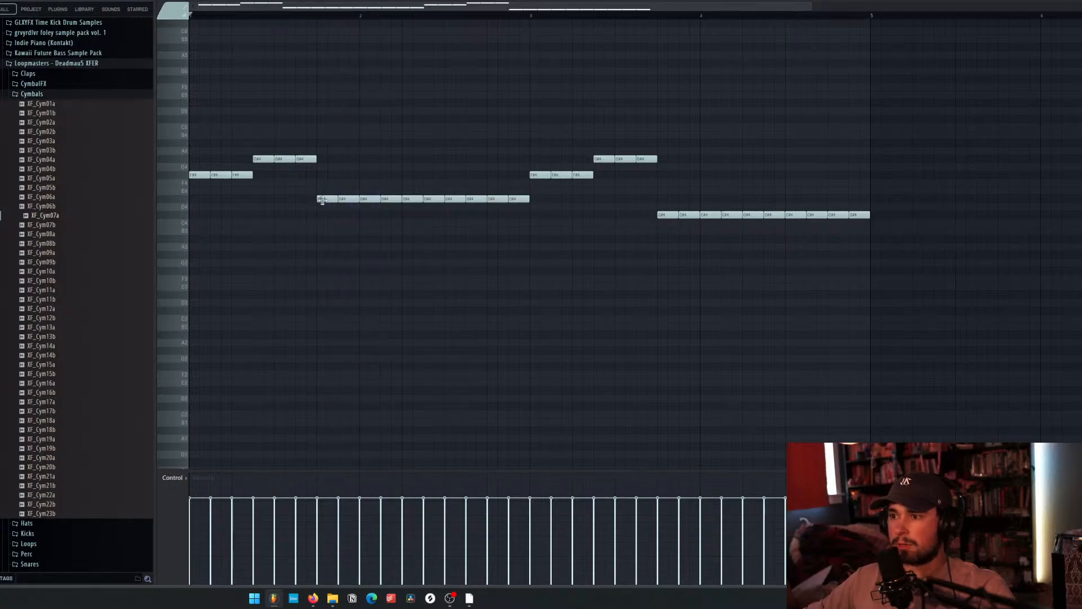
left_click(667, 215)
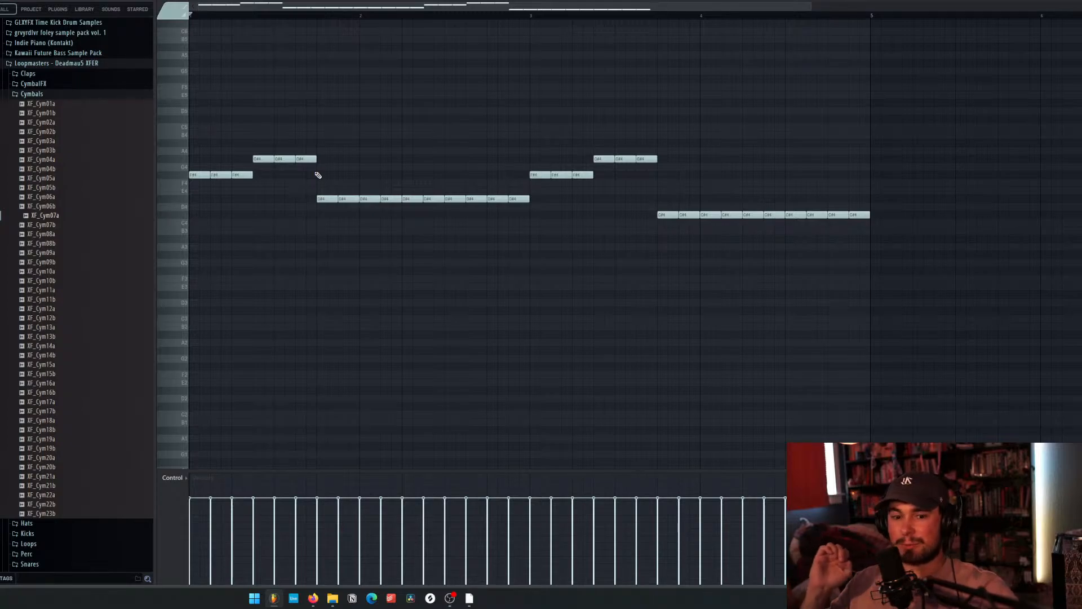
key("space")
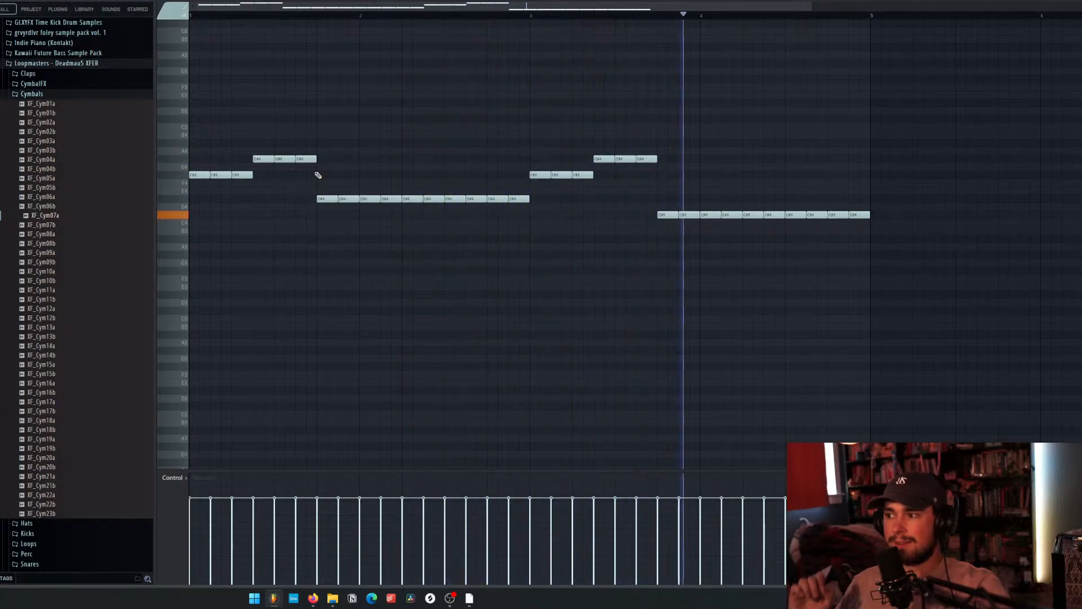
key("space")
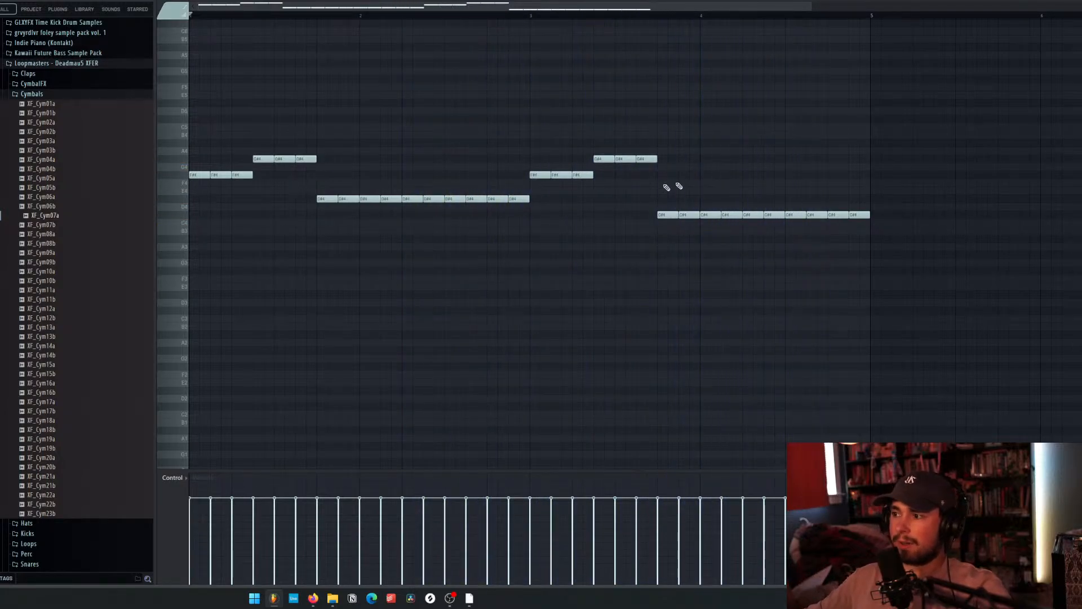
left_click(1064, 15)
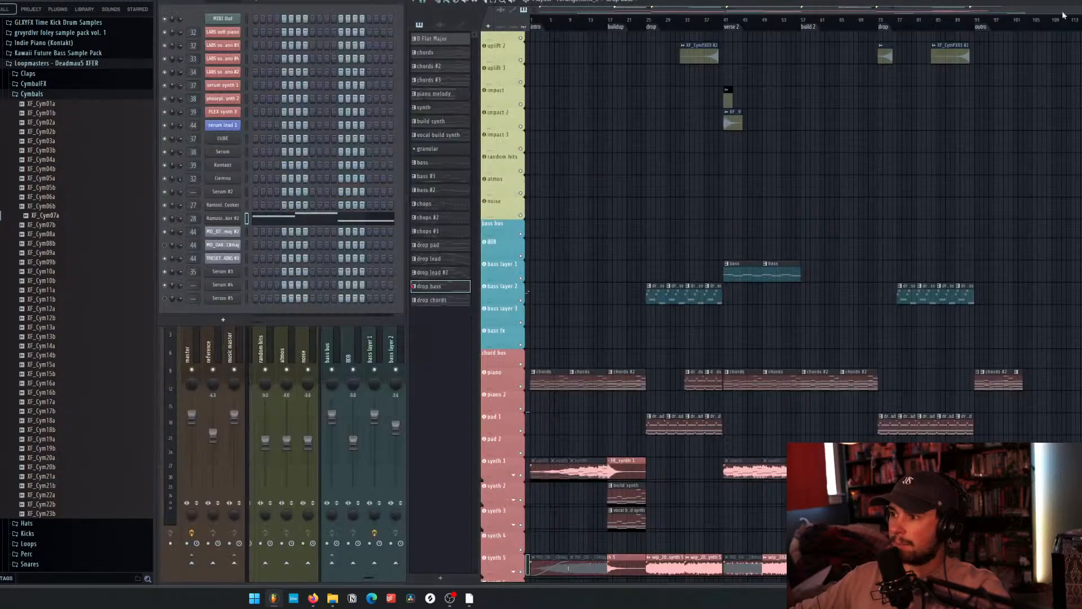
Examine the notes of the drop lead pattern from the lead 3 track in the piano roll.
scroll(658, 177, "down", 6)
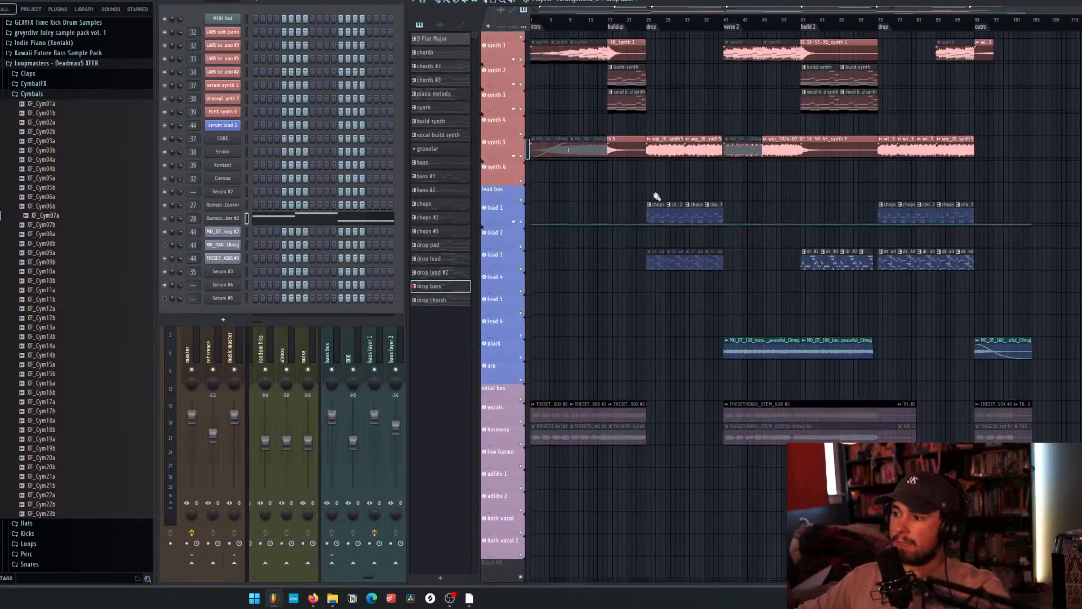
left_click(656, 261)
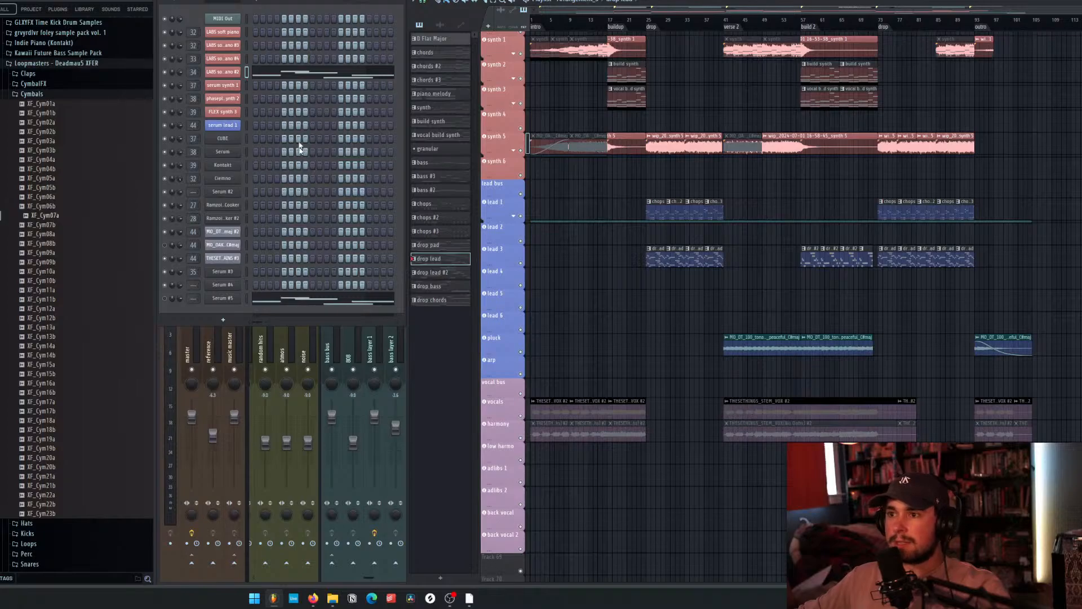
left_click(294, 75)
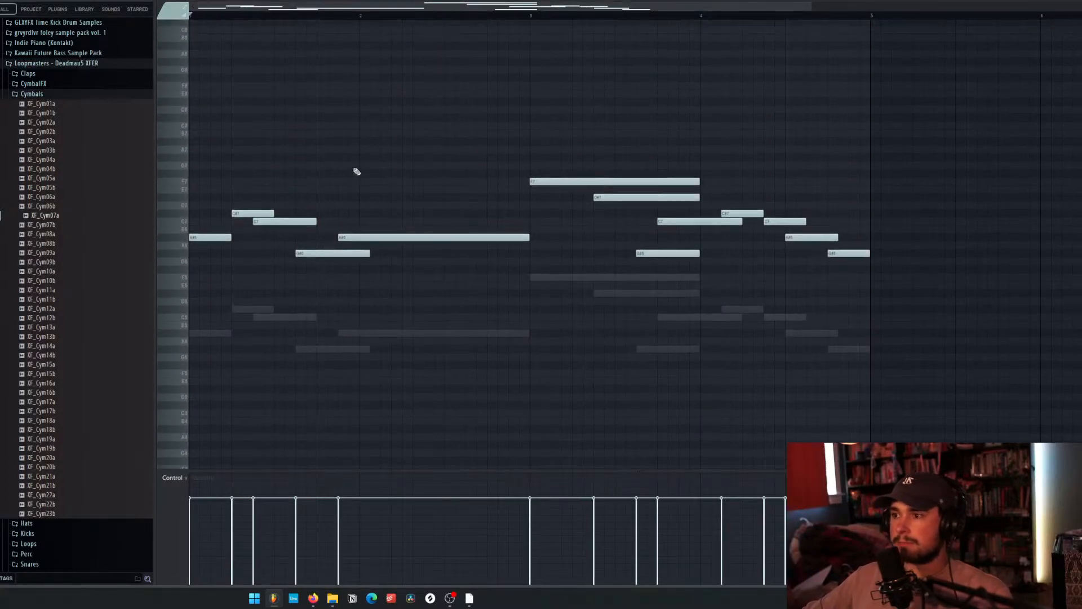
scroll(356, 170, "down", 2)
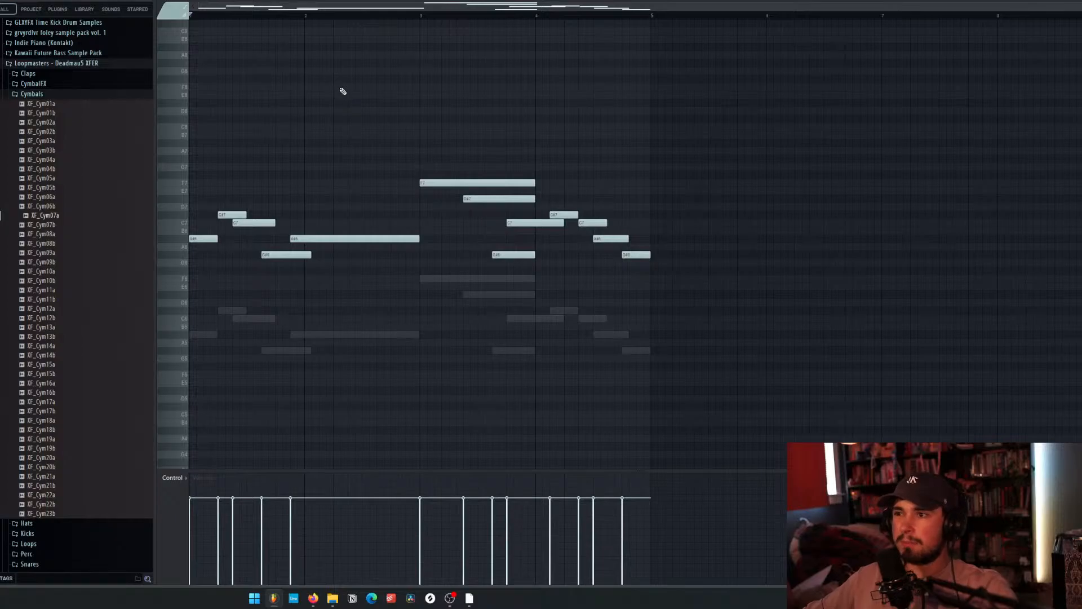
key("F7")
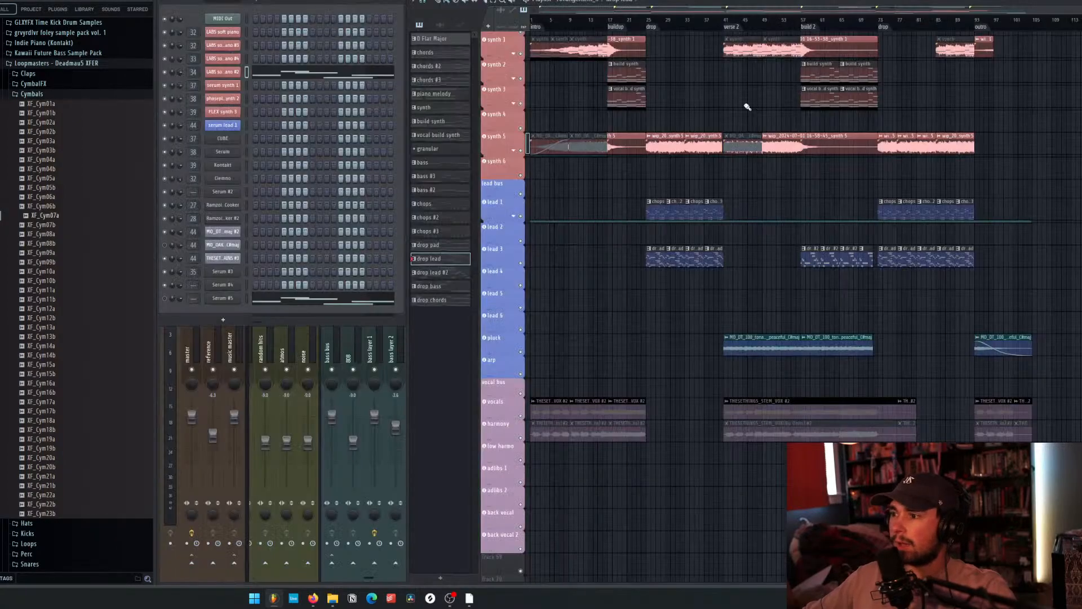
Place the MO_PHR_112 piano sample twice in a row on lead 4 in the first drop, audition it, and mute both clips.
left_click(445, 27)
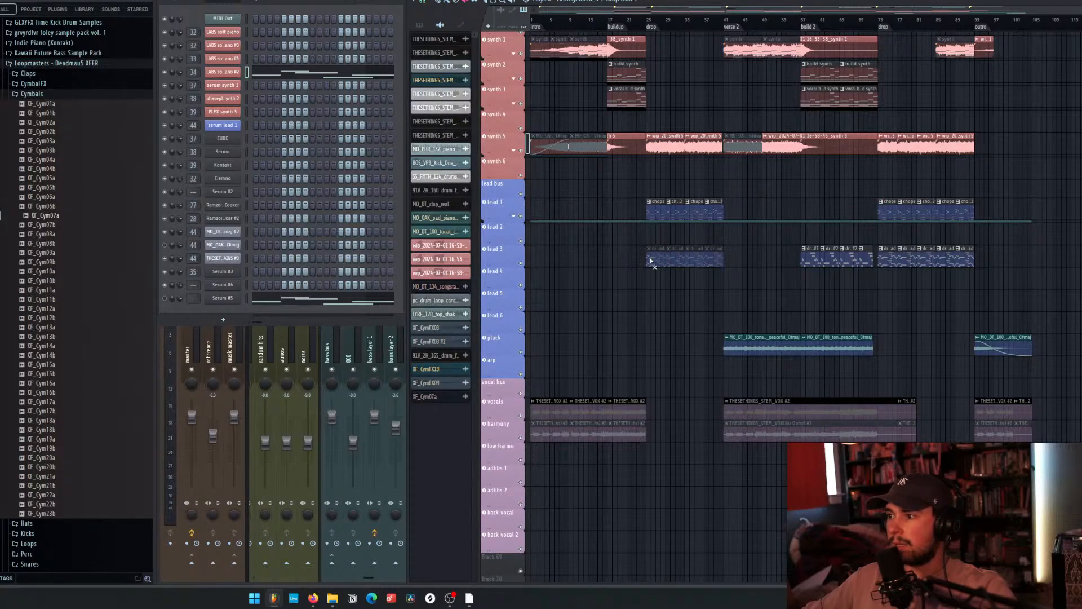
left_click(727, 209)
left_click_drag(438, 151, 654, 285)
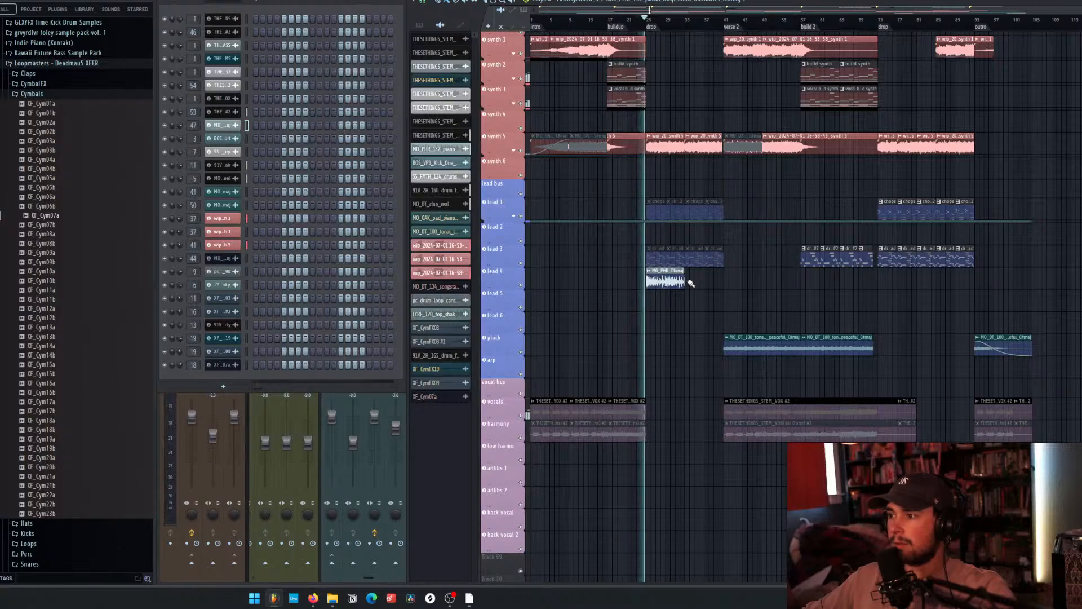
left_click(691, 283)
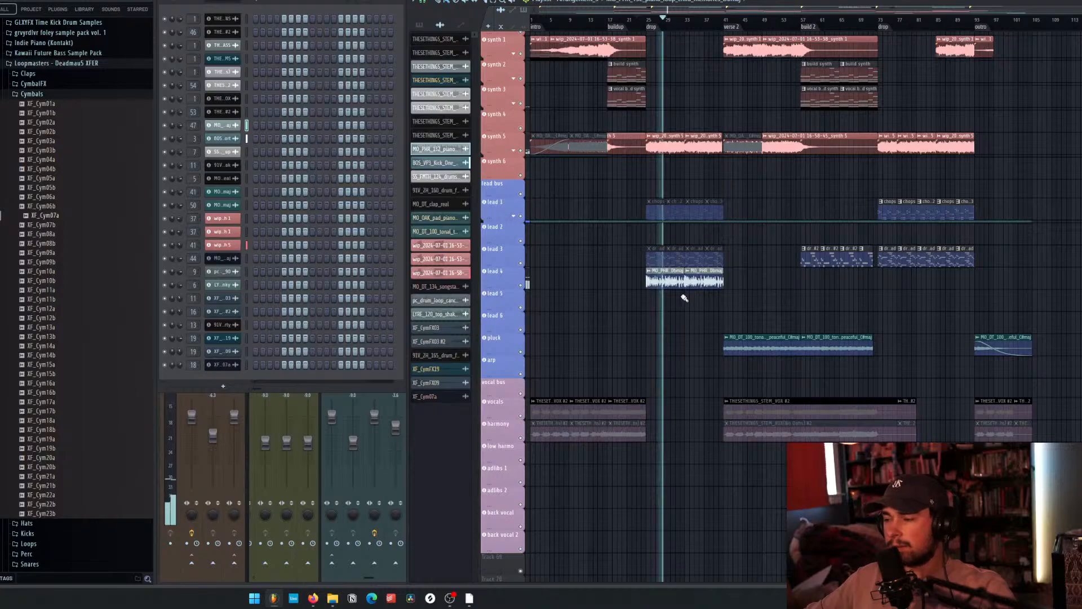
key("space")
left_click_drag(669, 284, 703, 288)
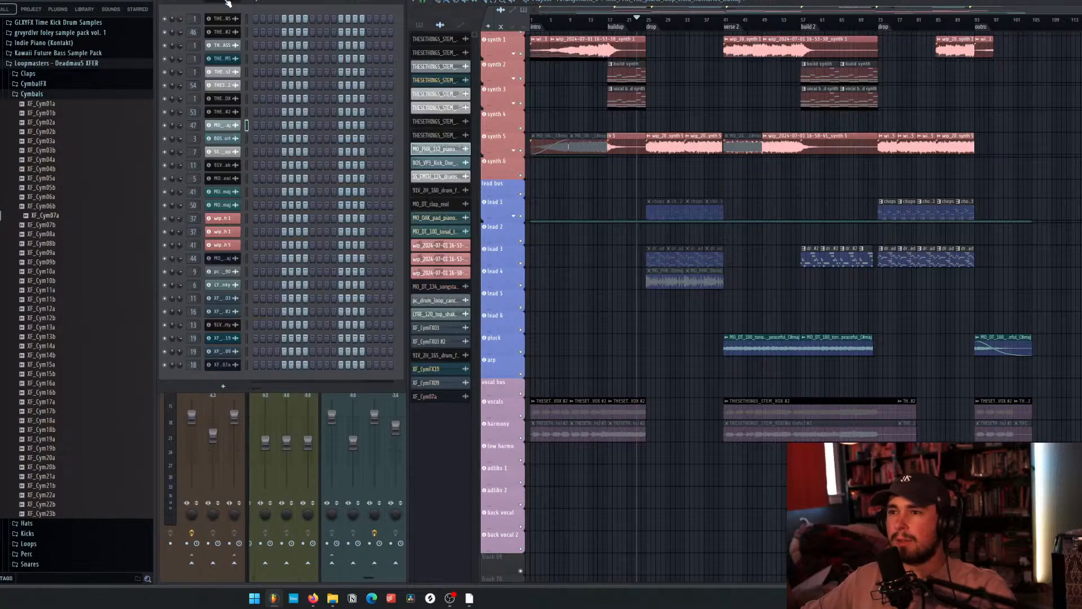
Unmute the lead 1 and lead 3 clips in the first drop and view the drop lead's soft piano notes.
left_click(225, 36)
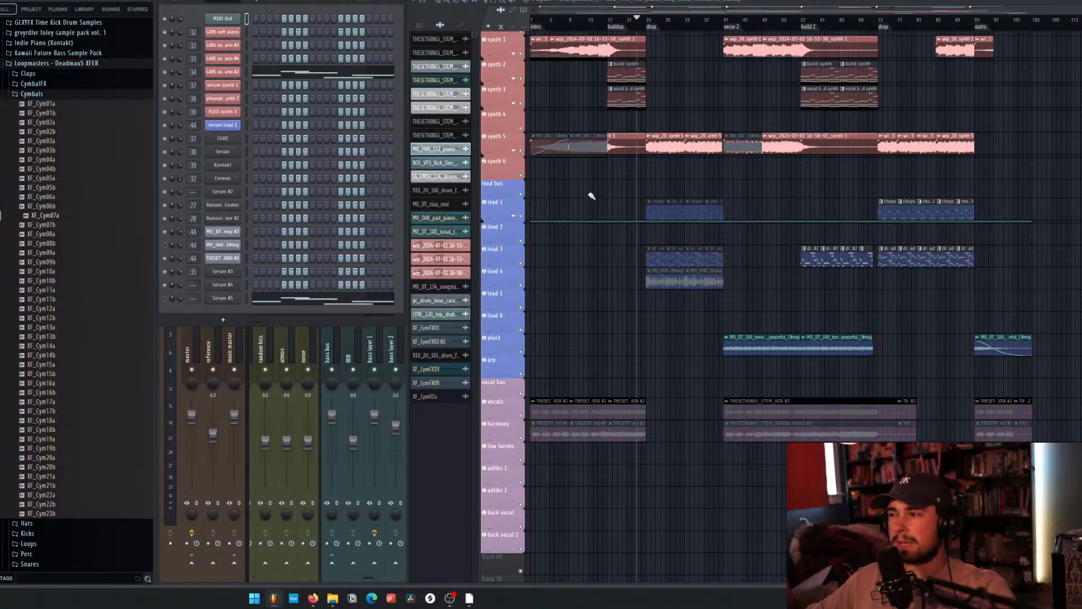
left_click(655, 257)
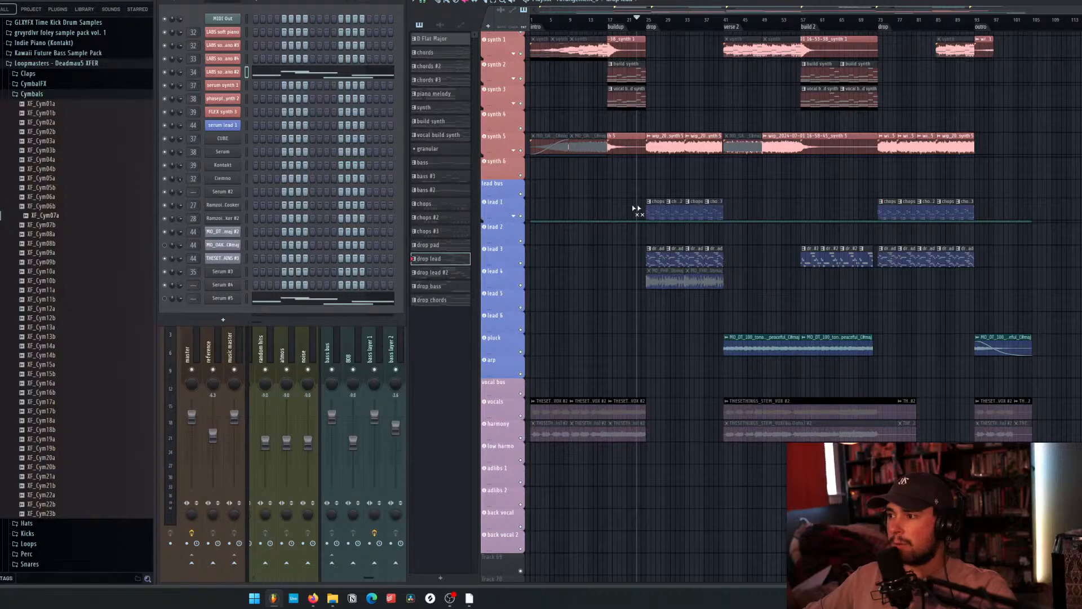
left_click(326, 75)
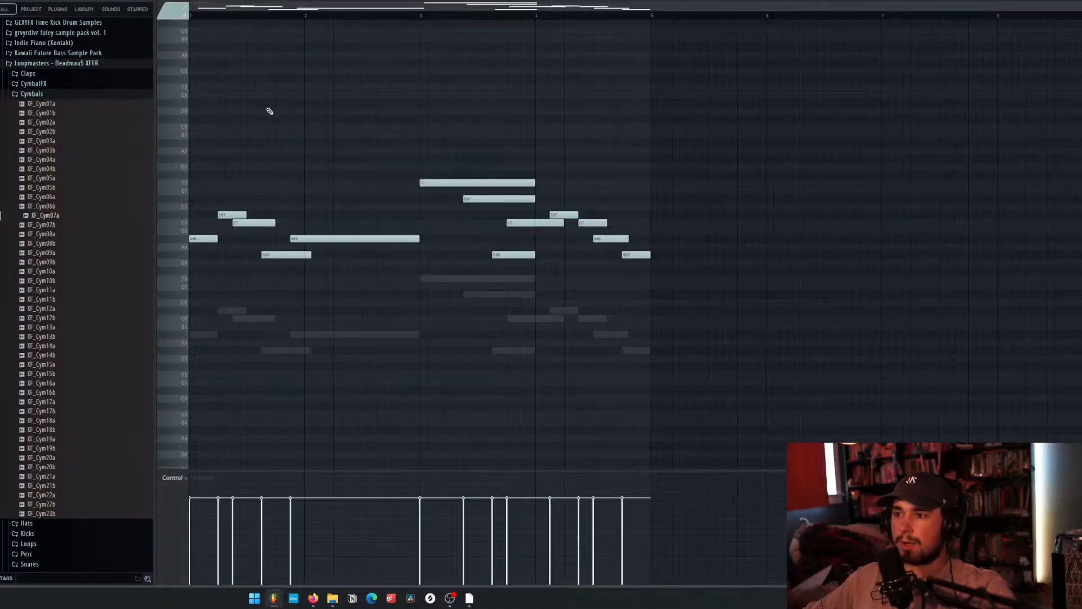
scroll(286, 102, "down", 2)
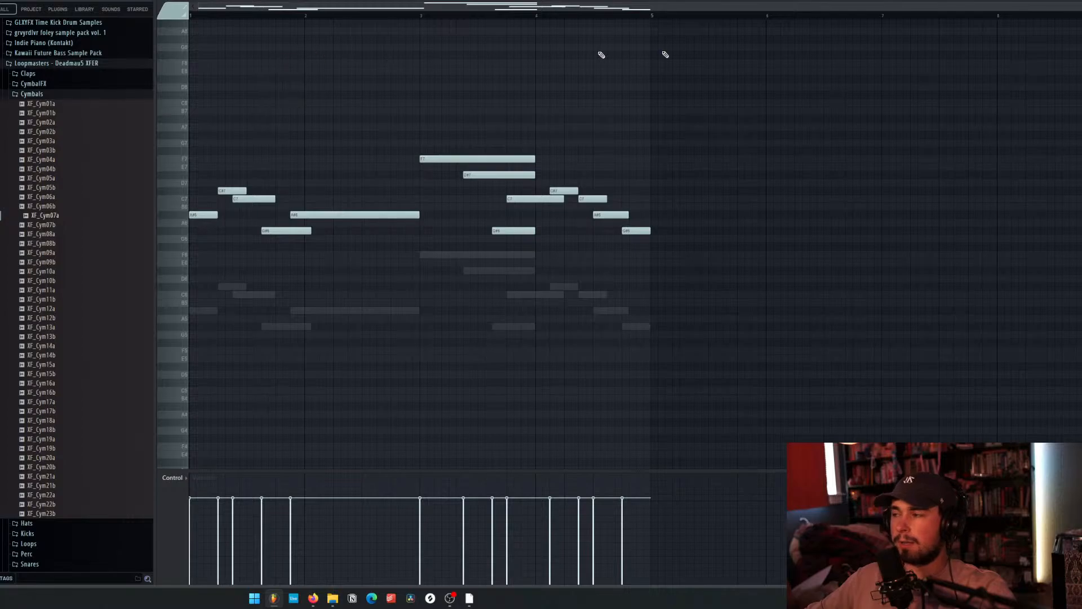
key("F7")
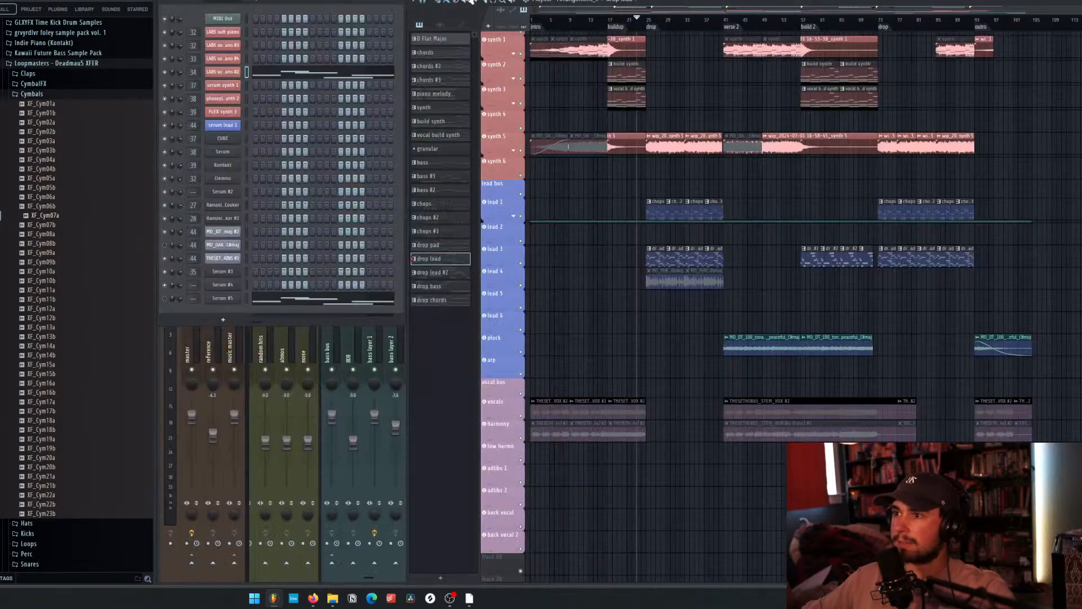
View the D Flat Major pattern's scale notes on the MIDI Out channel in the piano roll.
left_click(446, 43)
left_click(293, 22)
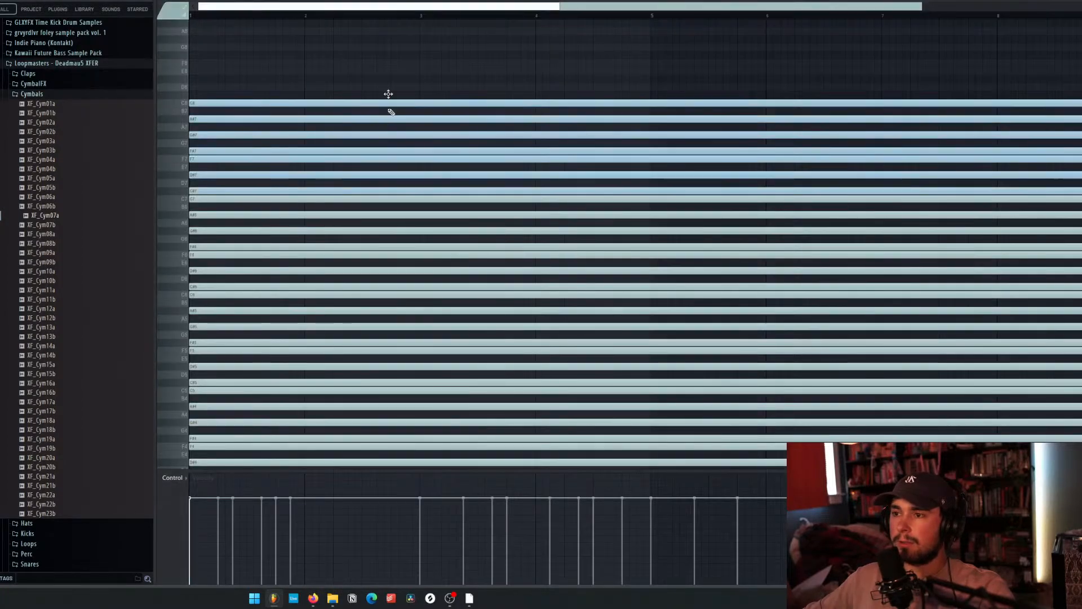
scroll(388, 94, "down", 10)
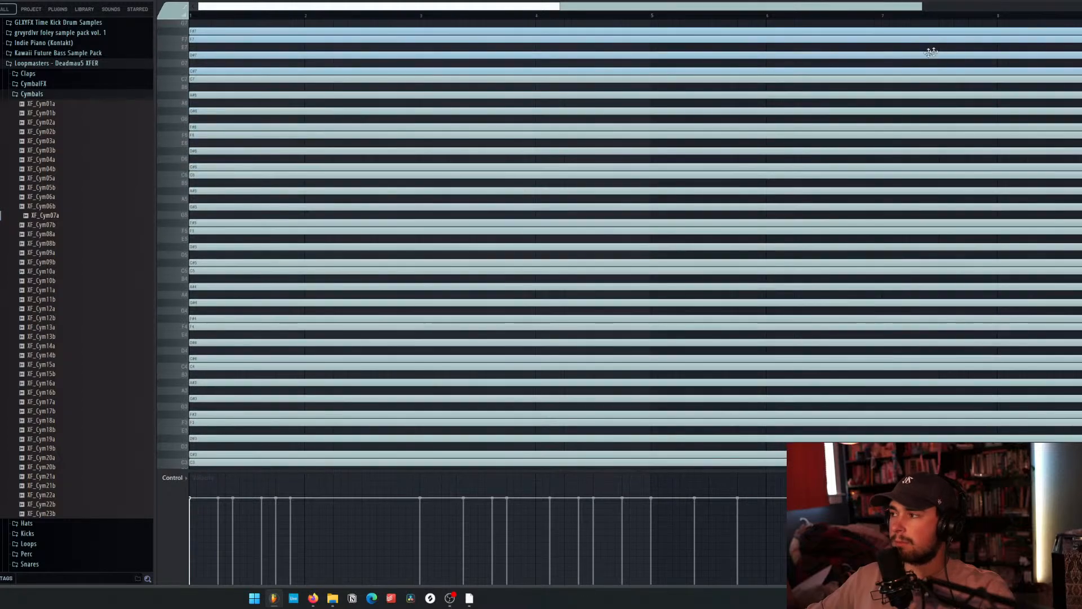
key("F7")
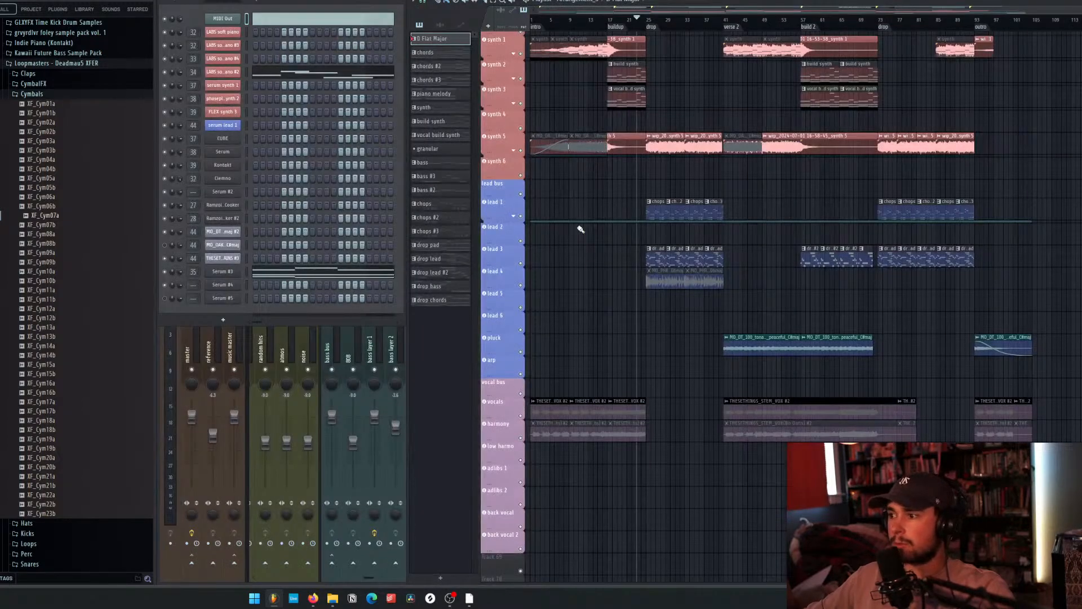
Reopen the drop lead pattern's notes in the piano roll and play the melody on its own.
left_click(652, 255)
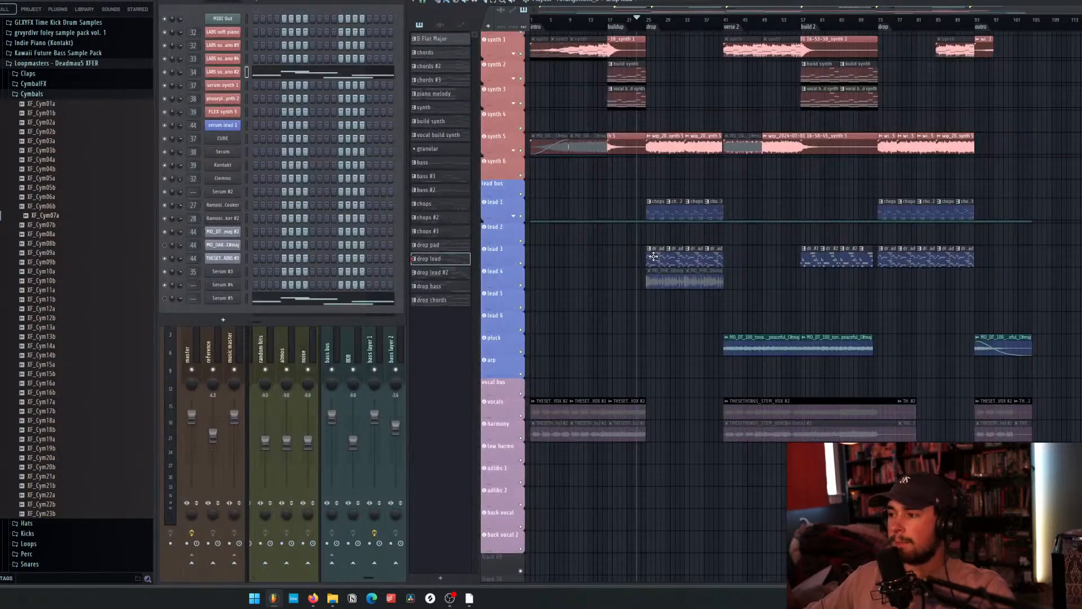
left_click(302, 77)
scroll(316, 32, "up", 10)
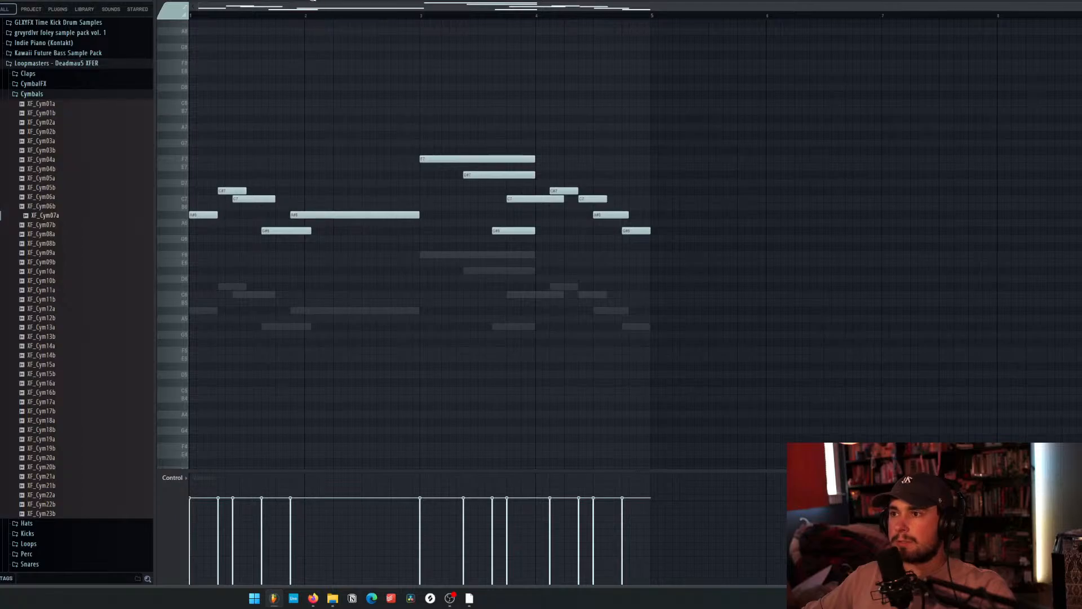
key("space")
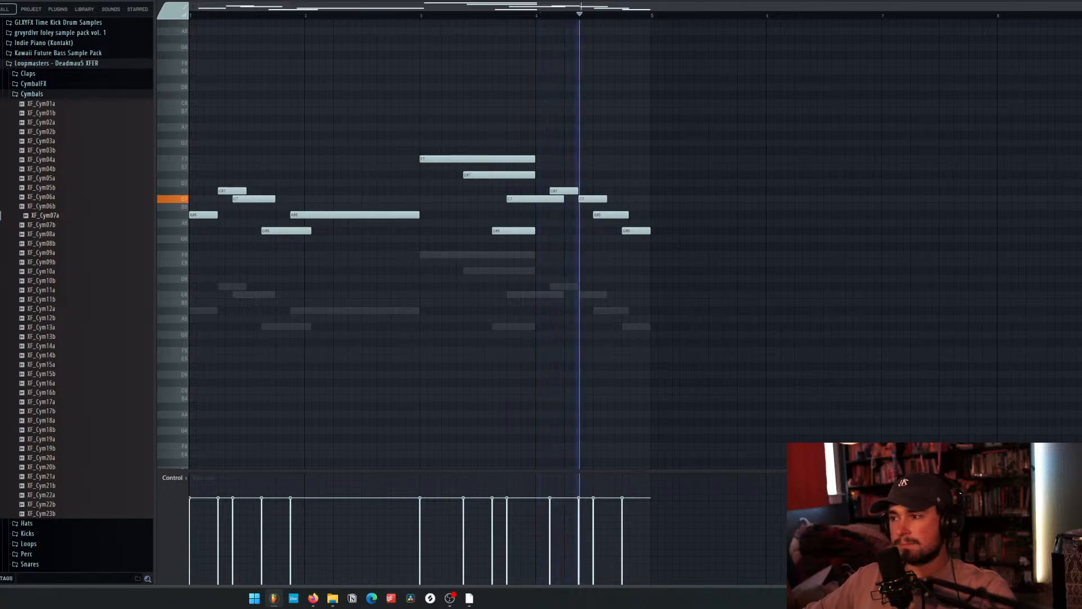
key("space")
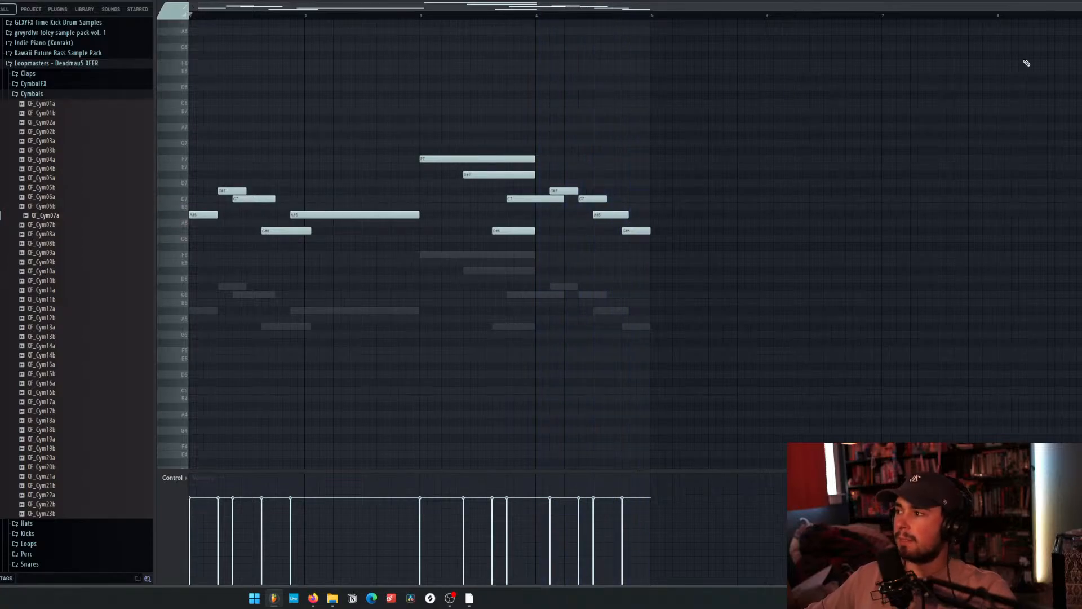
key("F7")
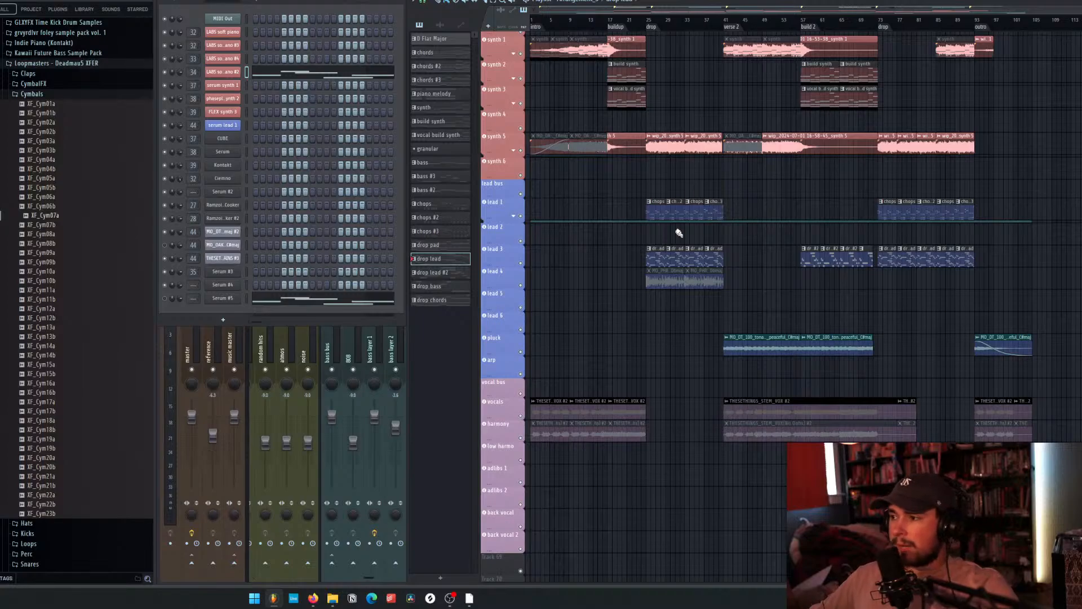
Mute the chops clips on lead 1 in the first drop and play the drop with the lead 3 melody.
scroll(719, 211, "up", 8)
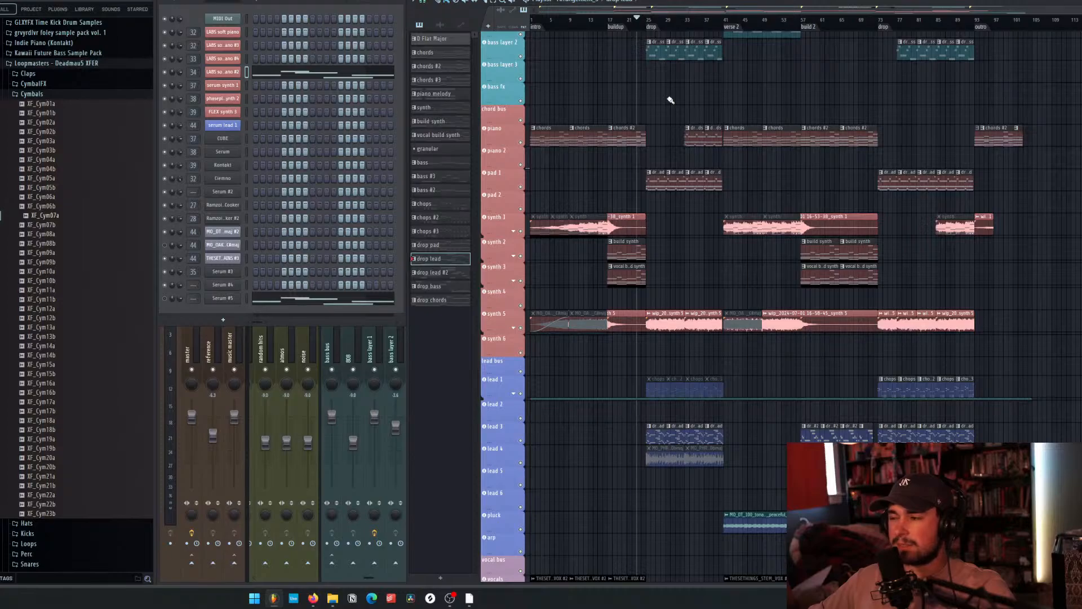
key("space")
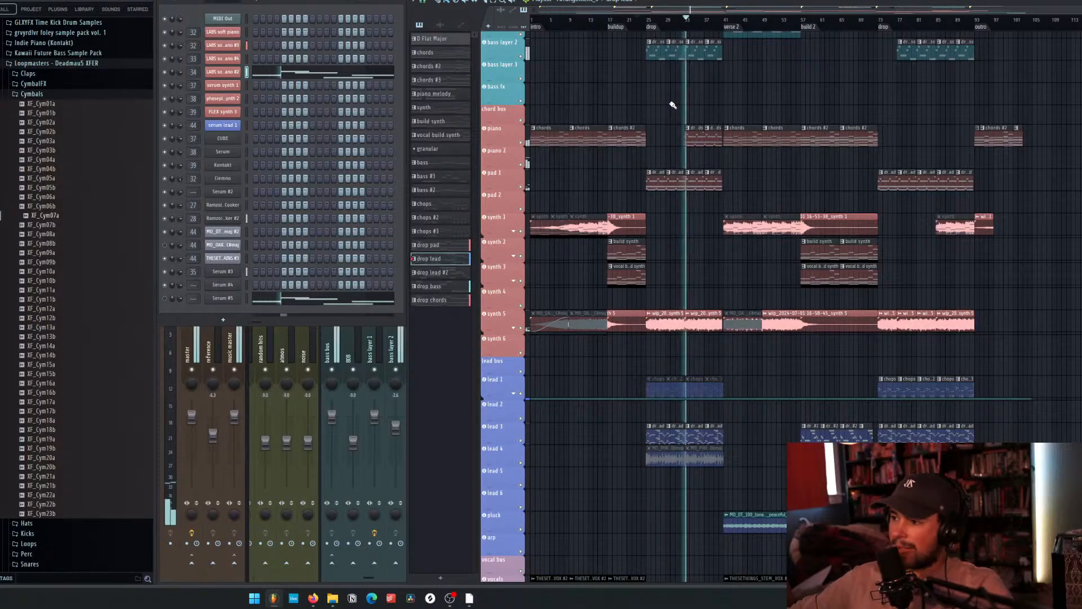
key("space")
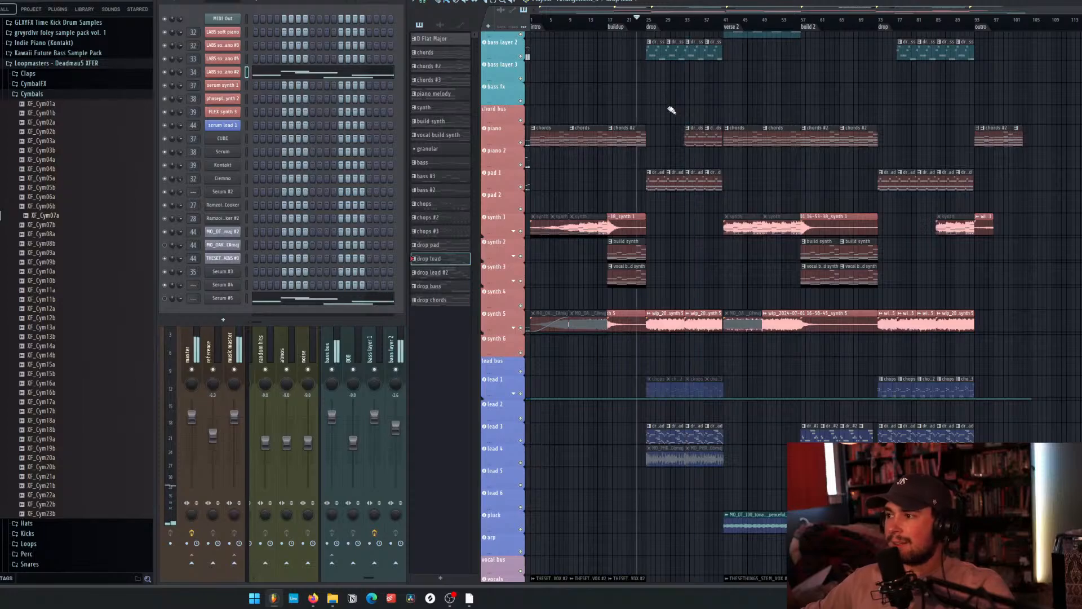
Set the playhead midway through the first drop and select the drop chords pattern on the piano track there.
left_click(686, 19)
left_click(694, 137)
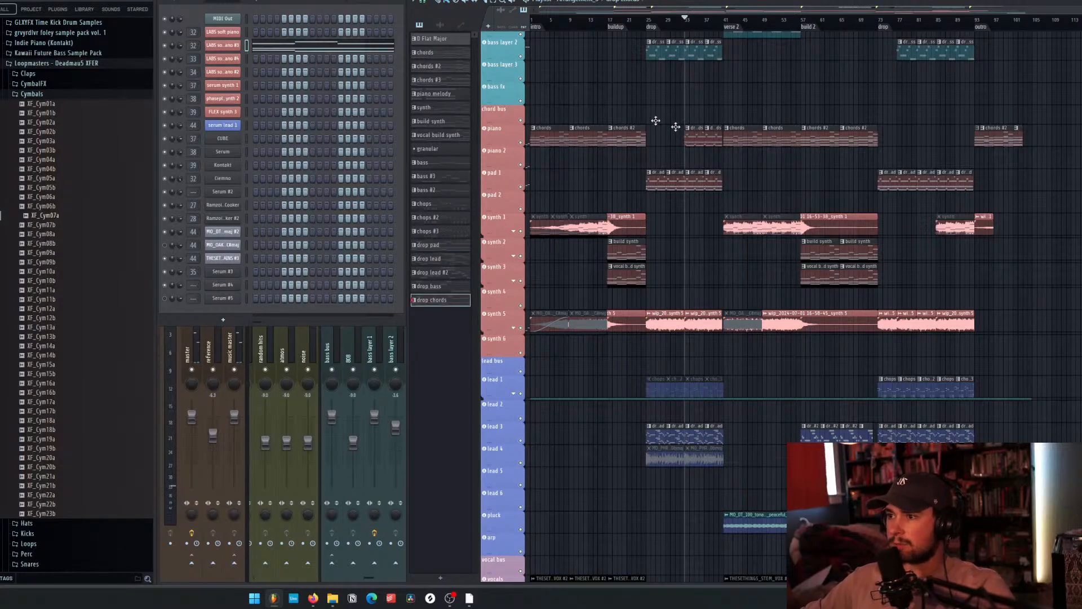
left_click(656, 180)
left_click(693, 137)
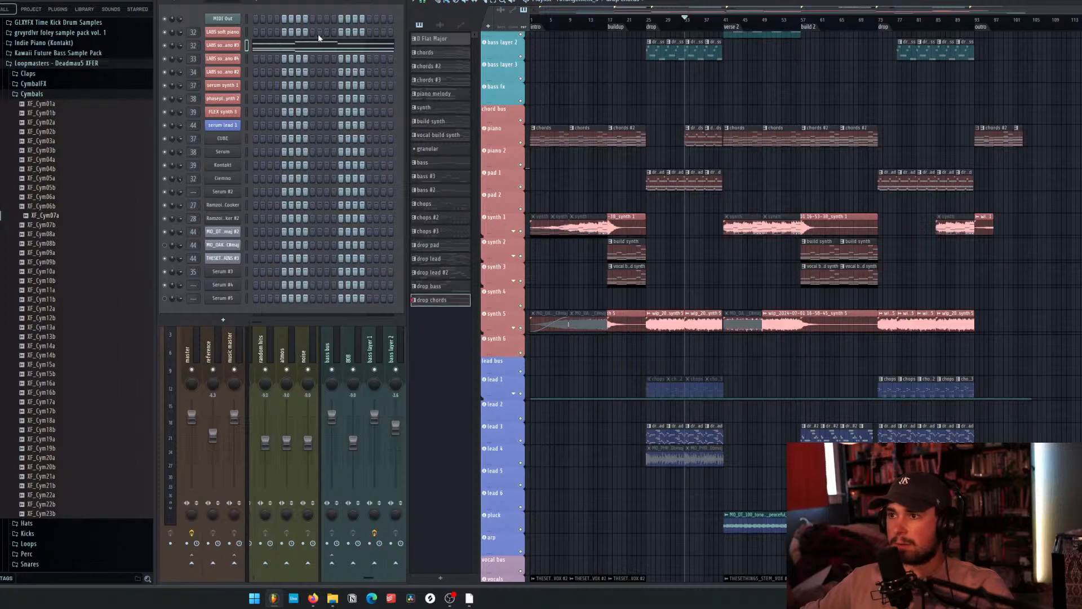
Solo the piano track to play the first drop's chords, add pad 1 for comparison, and restore all tracks.
key("space")
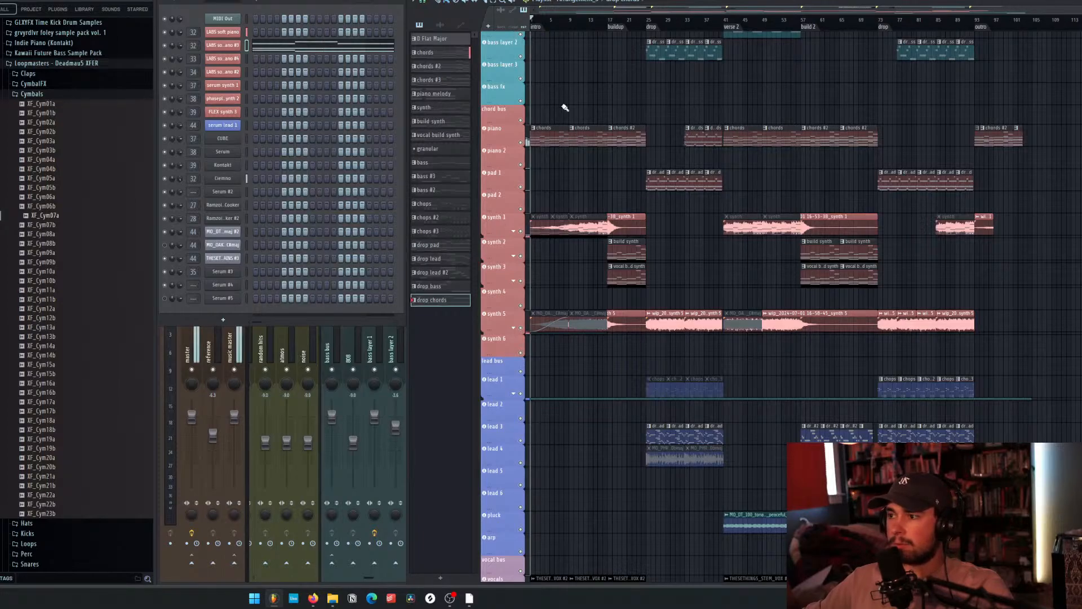
left_click(522, 142, "ctrl")
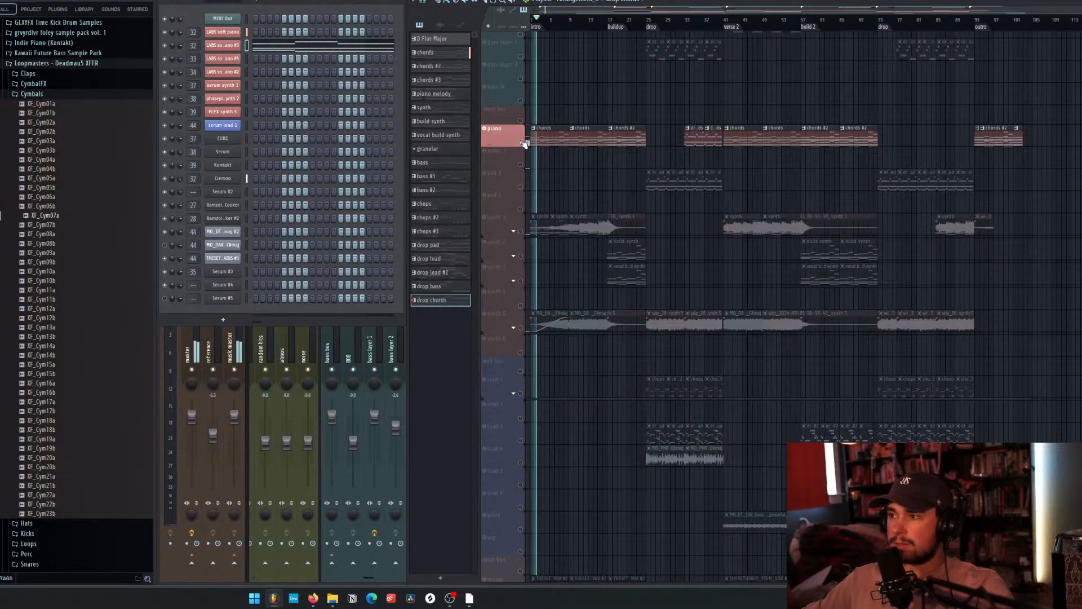
key("space")
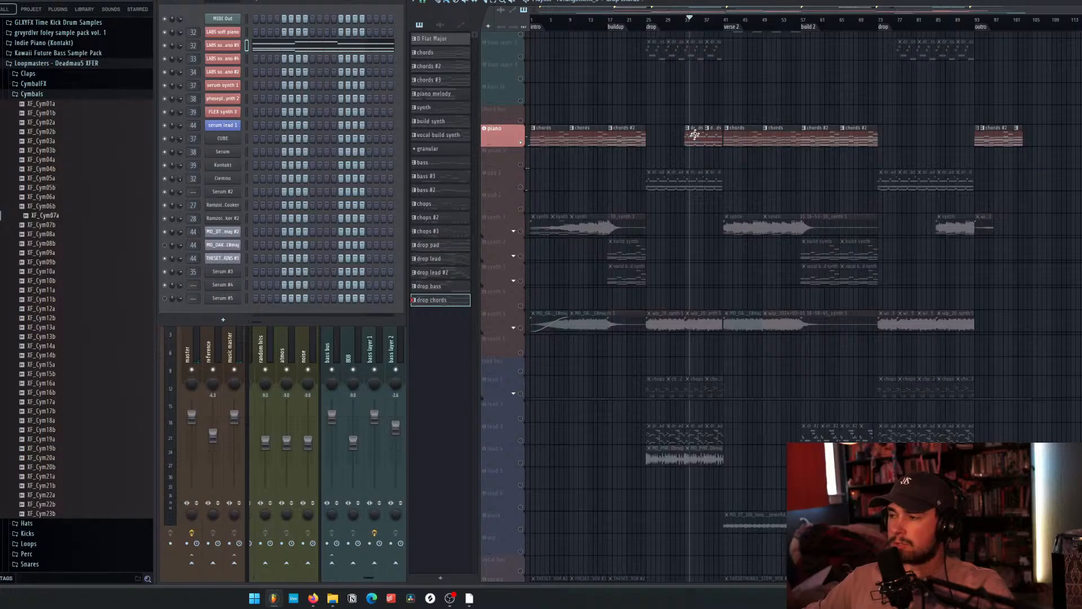
key("space")
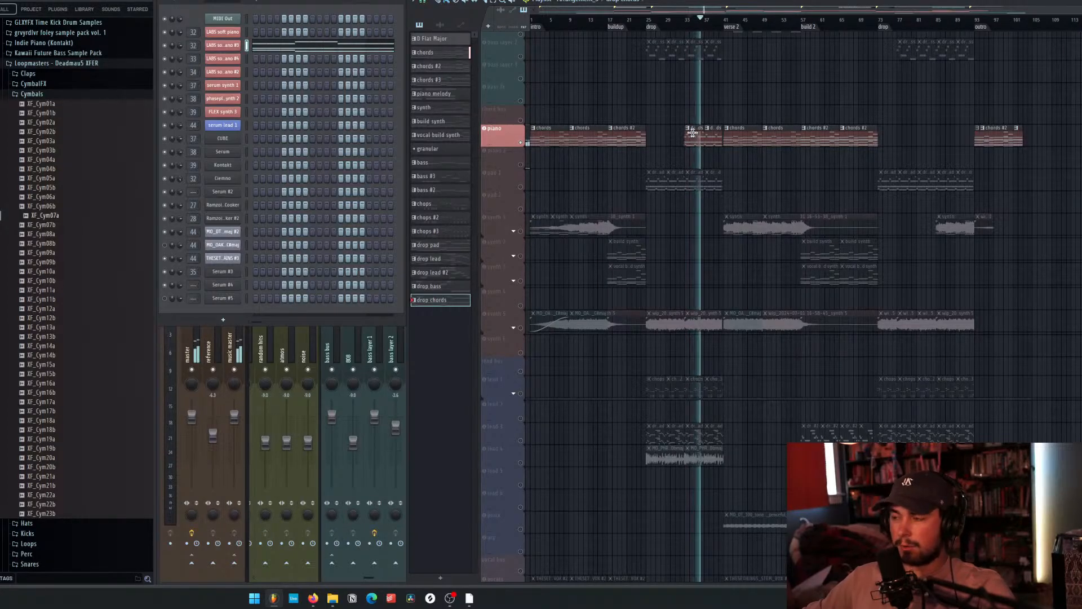
left_click(525, 185)
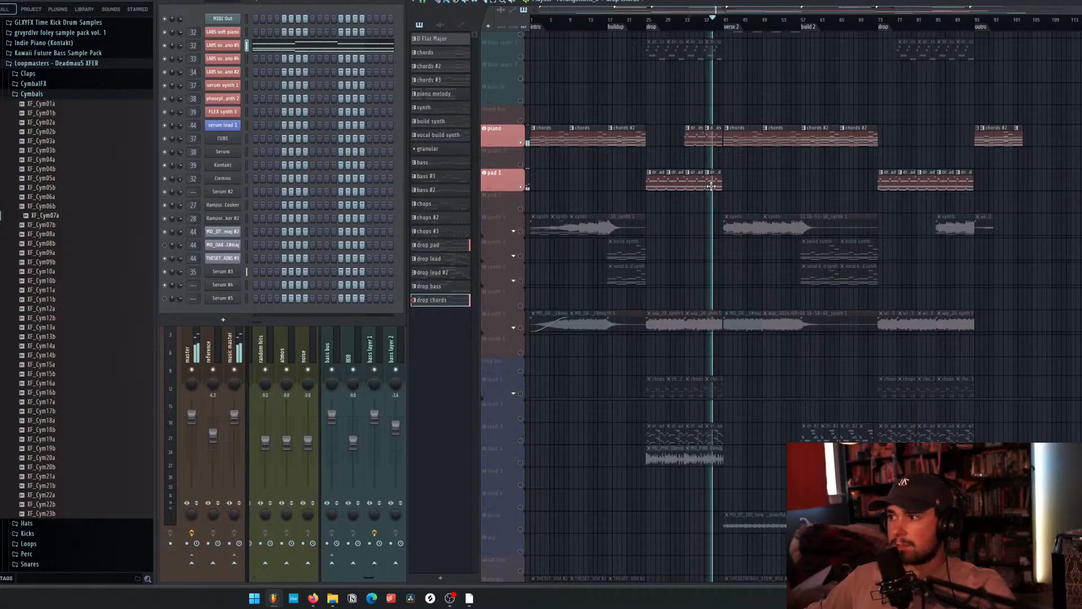
left_click(525, 188)
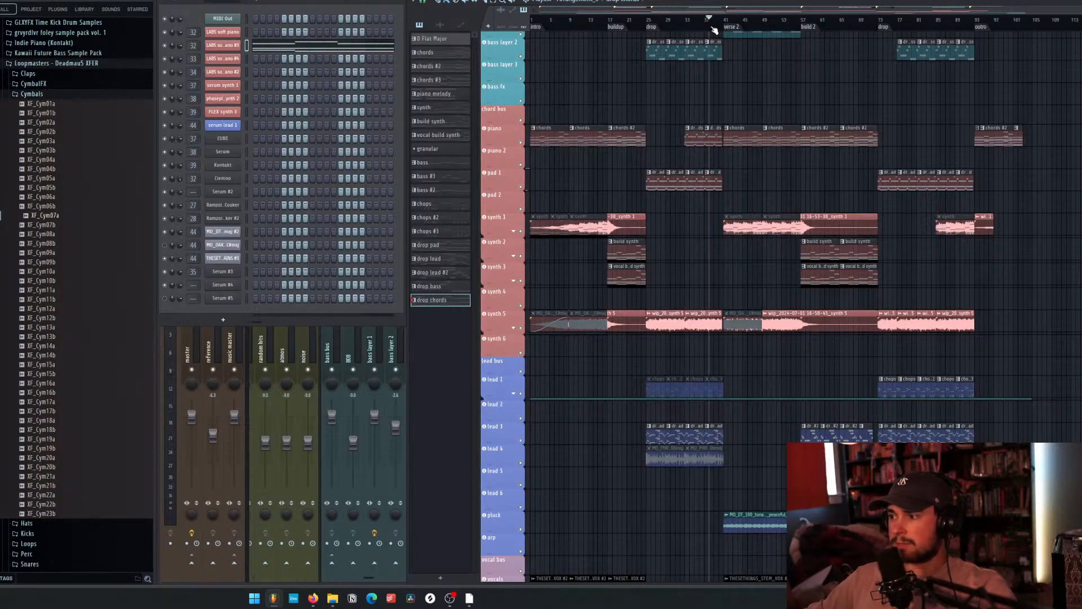
Play the first drop from its start and look over its lead, vocal, effects and bass tracks.
left_click(691, 31)
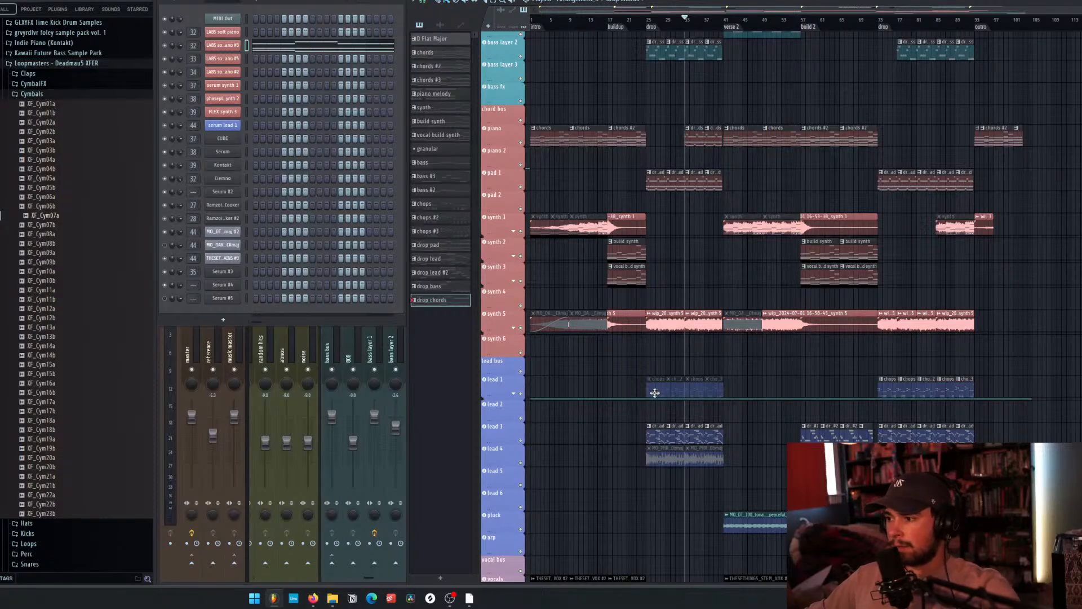
left_click(652, 21)
key("space")
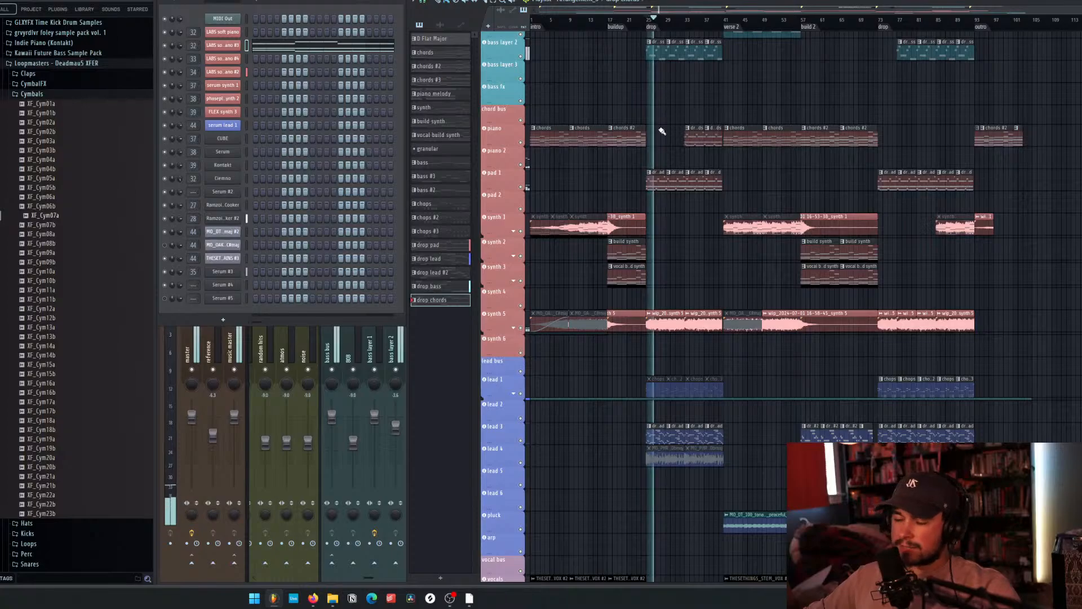
scroll(674, 164, "down", 5)
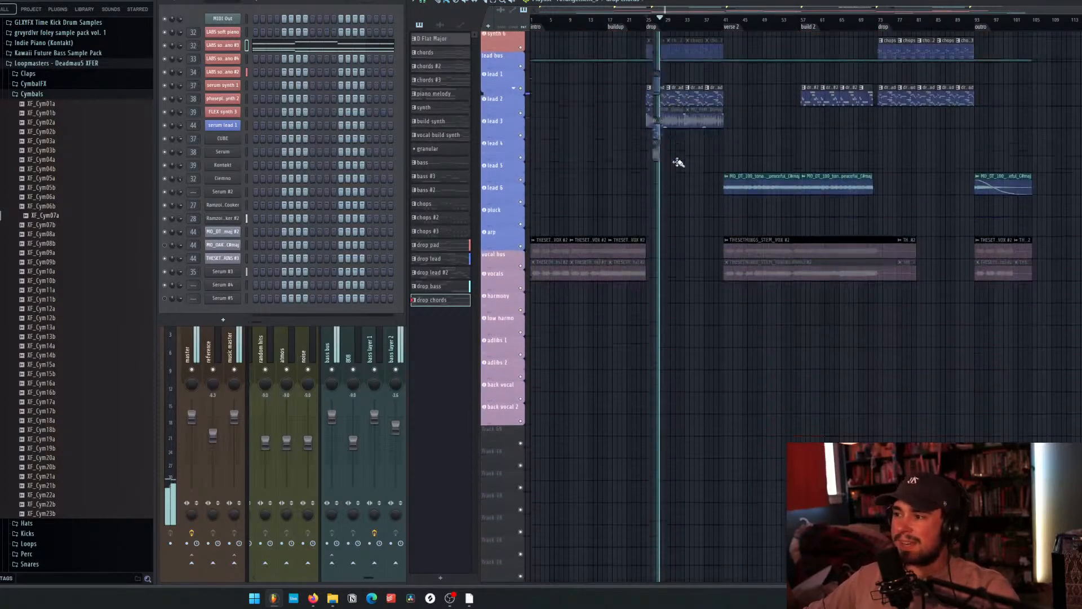
scroll(675, 169, "up", 4)
scroll(676, 163, "up", 10)
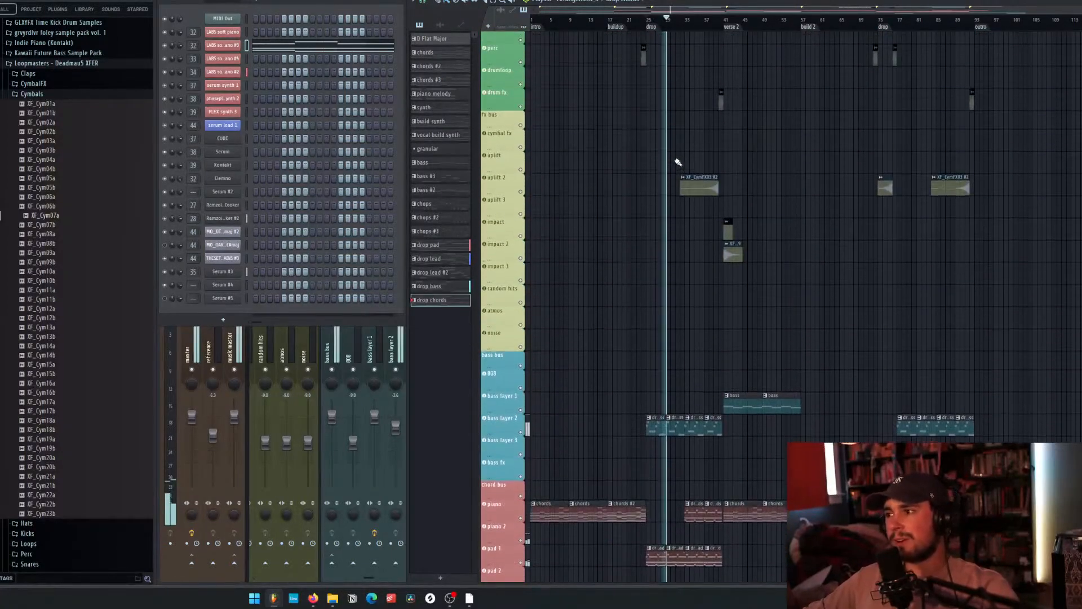
Unmute the lead 1 chops clips and delete the muted lead 4 audio clips in the first drop.
scroll(676, 163, "down", 12)
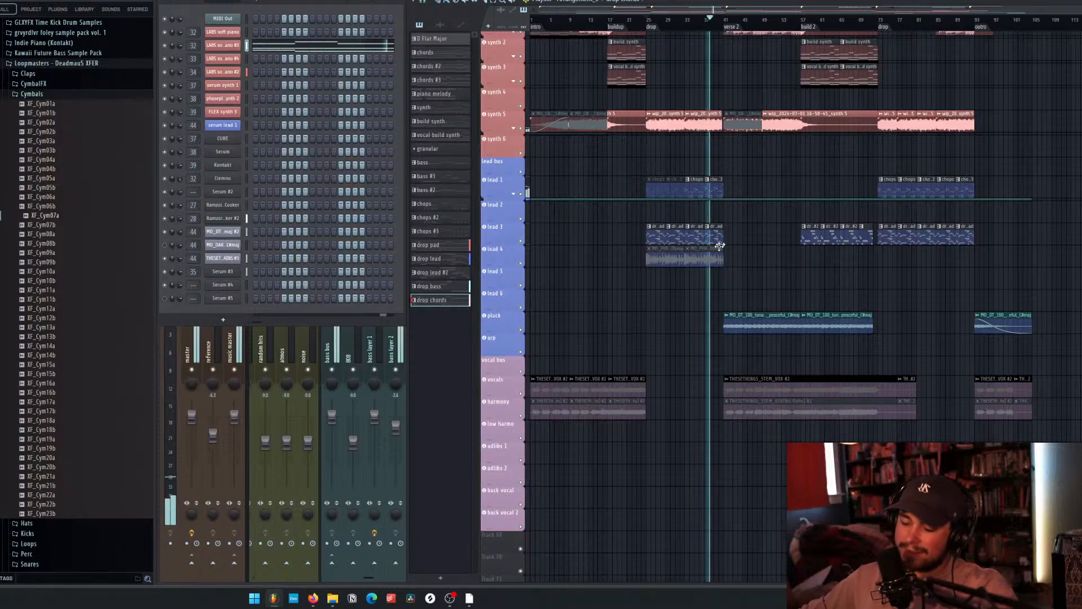
right_click(687, 261)
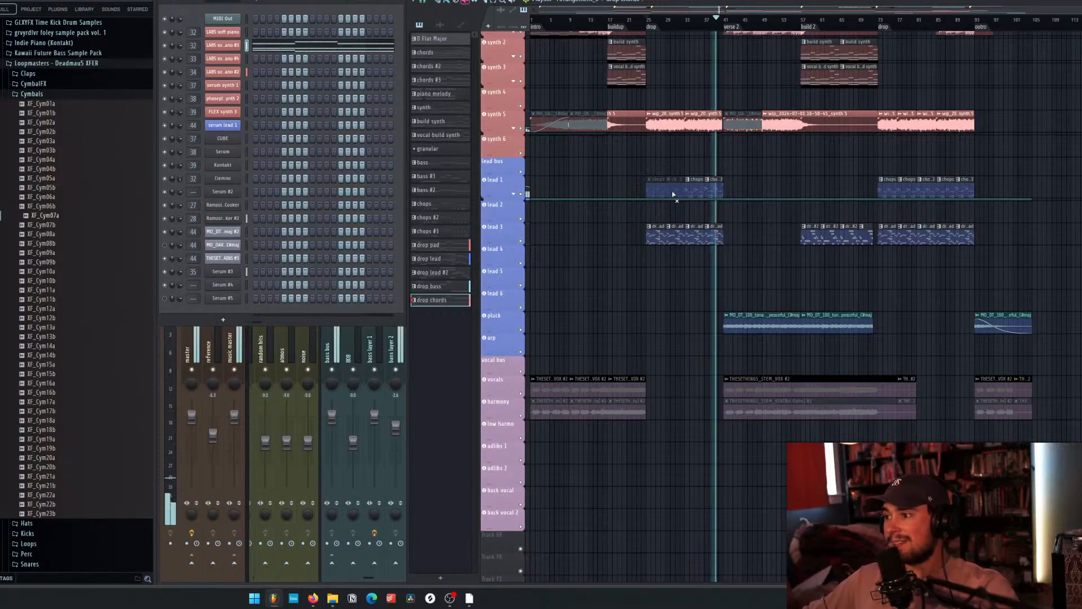
key("space")
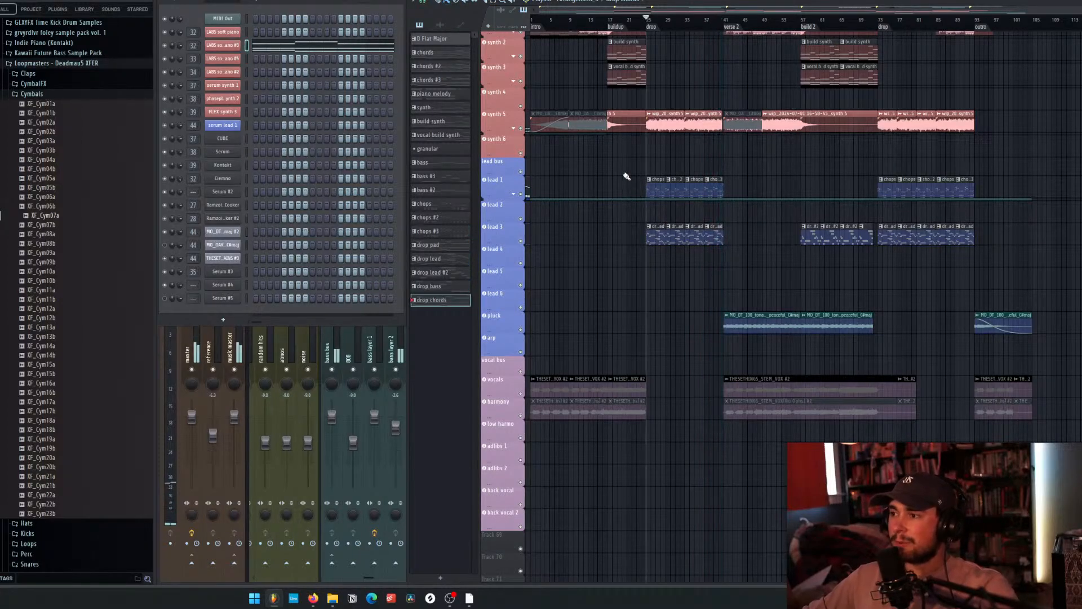
Play from the buildup into the first drop with the lead 1 chops and lead 3 melody together.
left_click(632, 21)
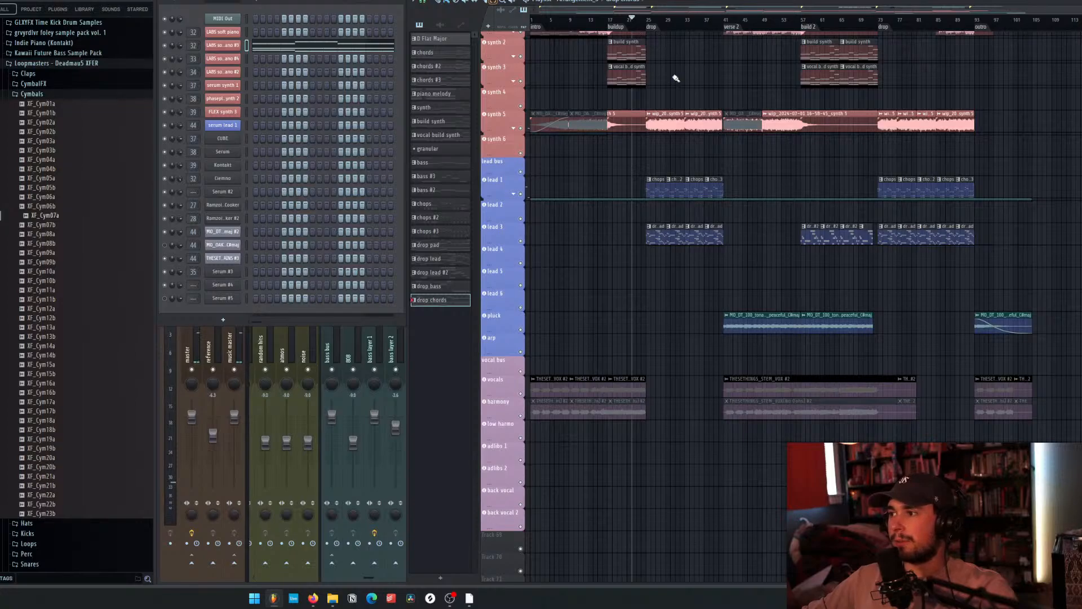
key("space")
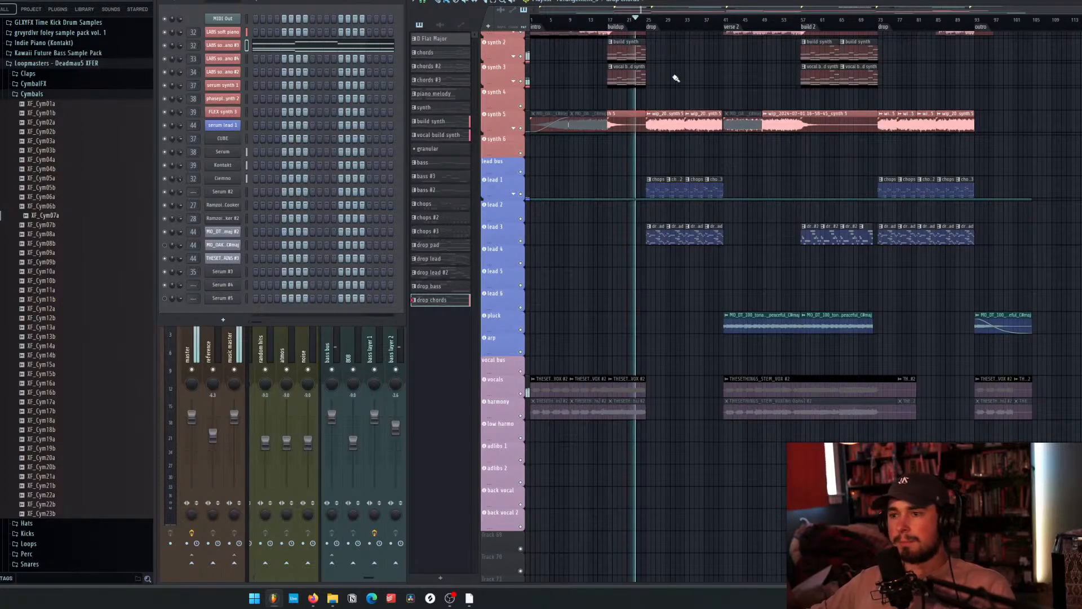
scroll(685, 113, "up", 6)
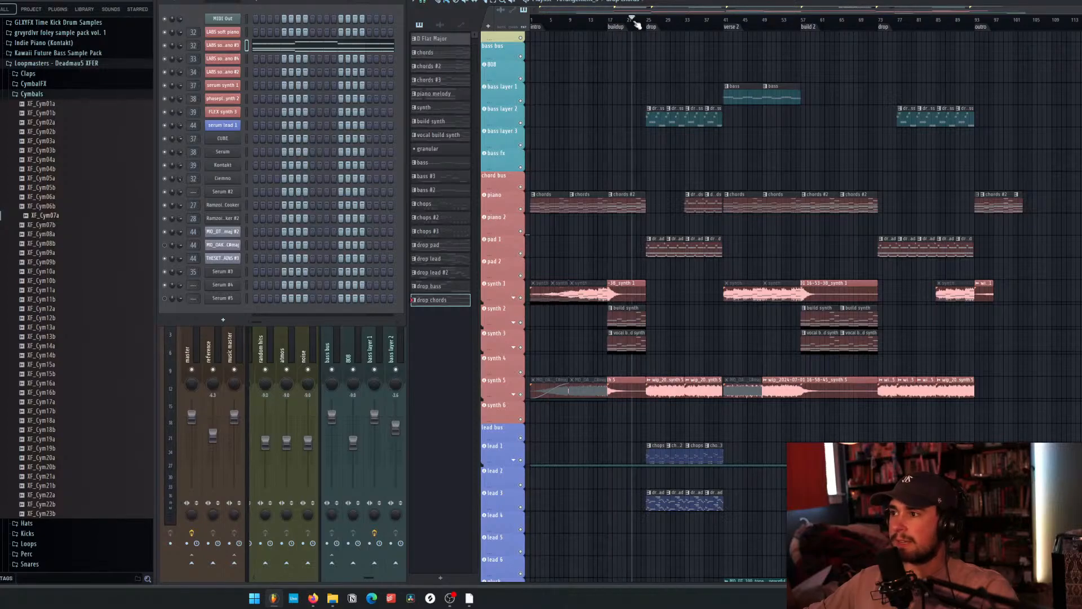
Move the playhead to the start of the buildup and review the arrangement from the drum tracks to the vocals.
left_click_drag(635, 24, 611, 28)
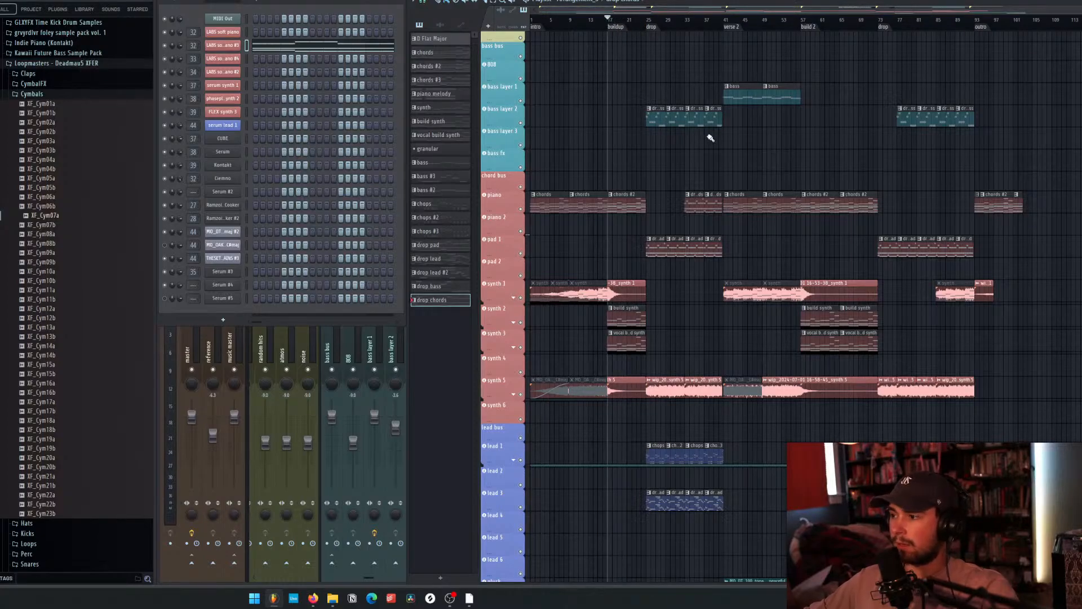
scroll(729, 146, "down", 4)
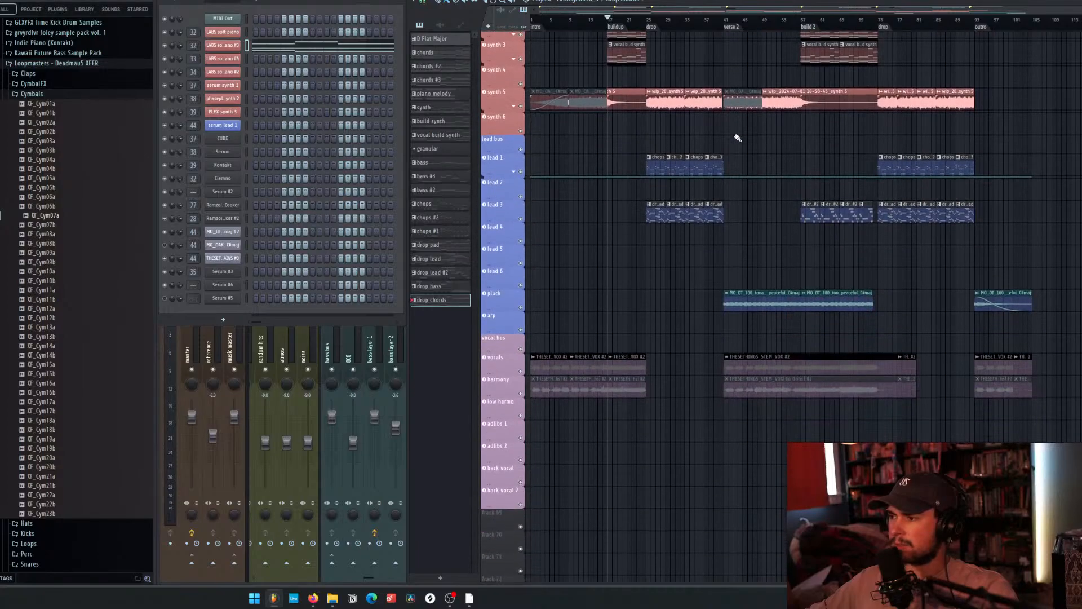
scroll(733, 141, "up", 10)
scroll(736, 138, "up", 5)
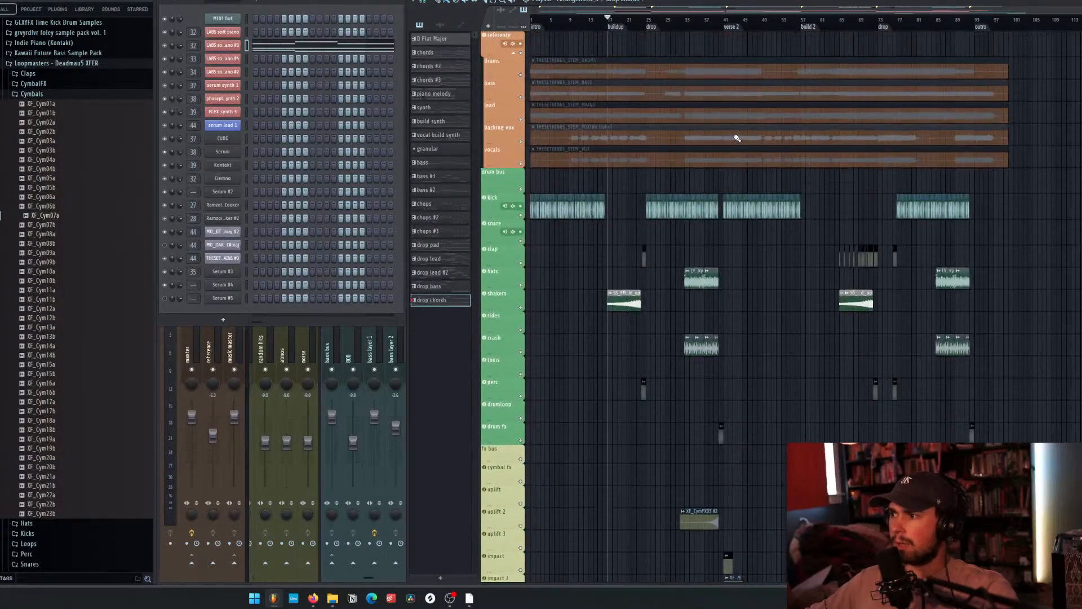
scroll(736, 137, "down", 10)
scroll(733, 137, "down", 5)
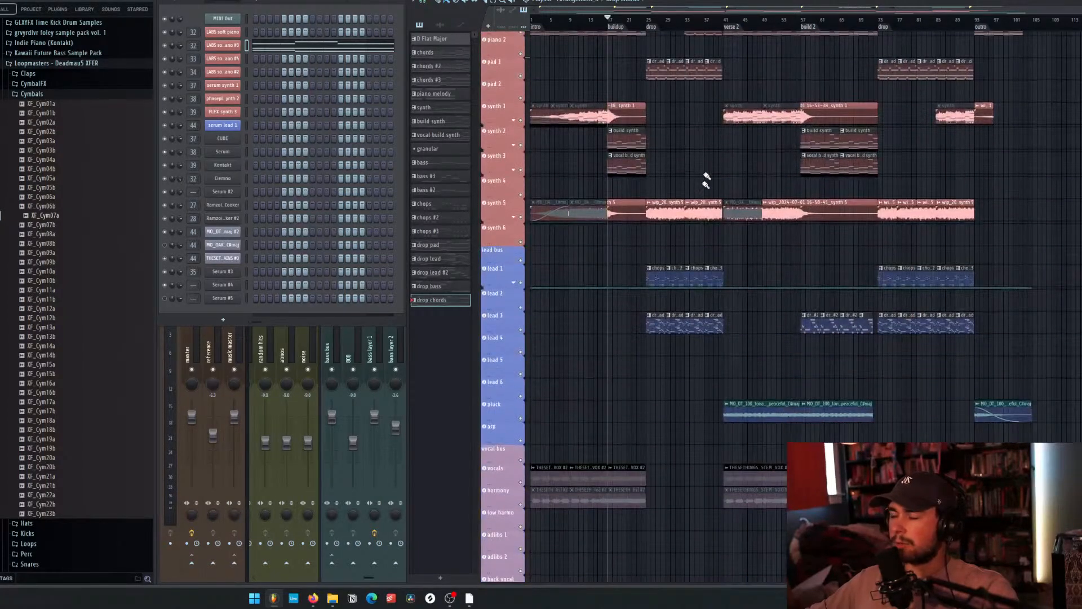
Play the first drop's drop lead pattern in the piano roll and return to the arrangement.
left_click(657, 328)
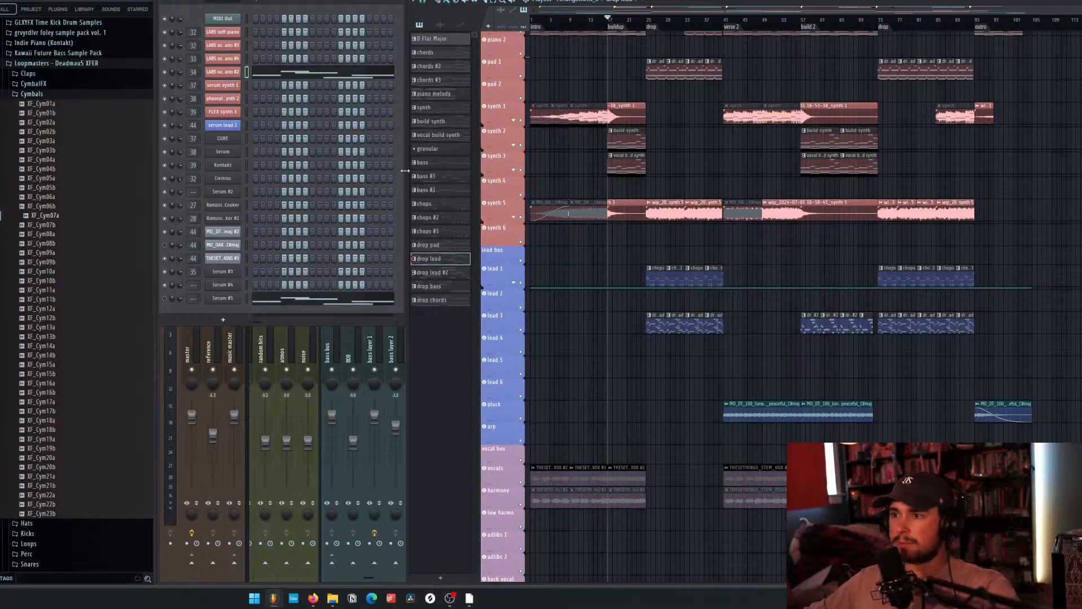
left_click(284, 77)
key("space")
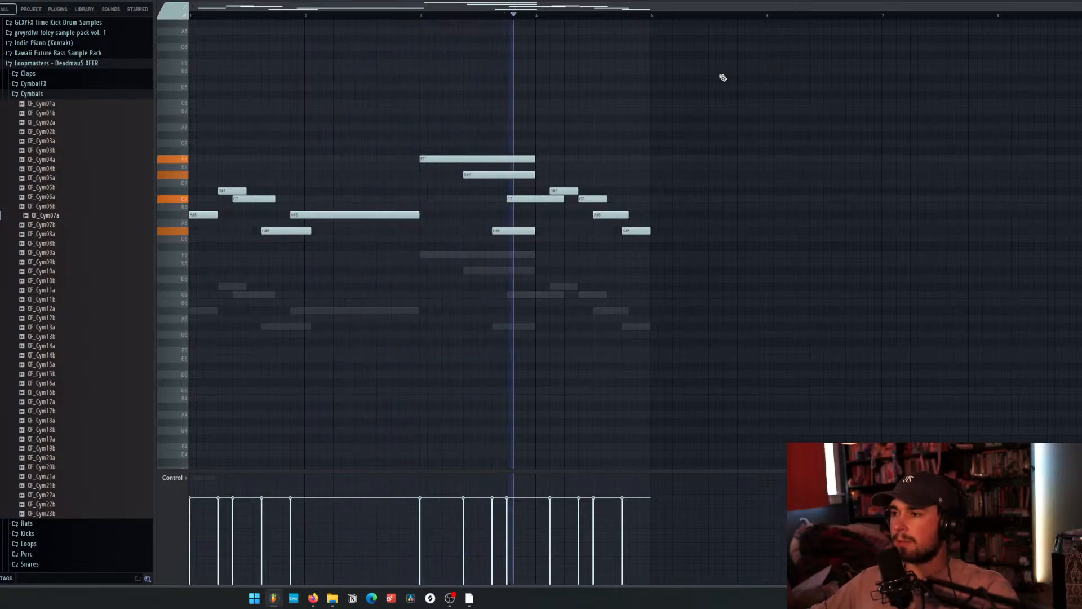
key("space")
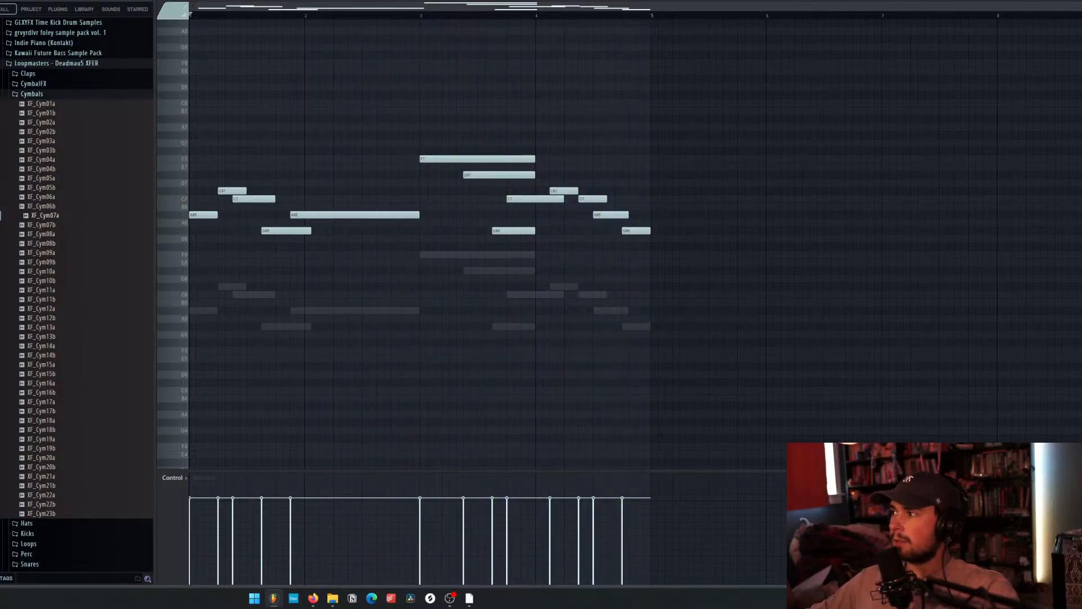
key("F7")
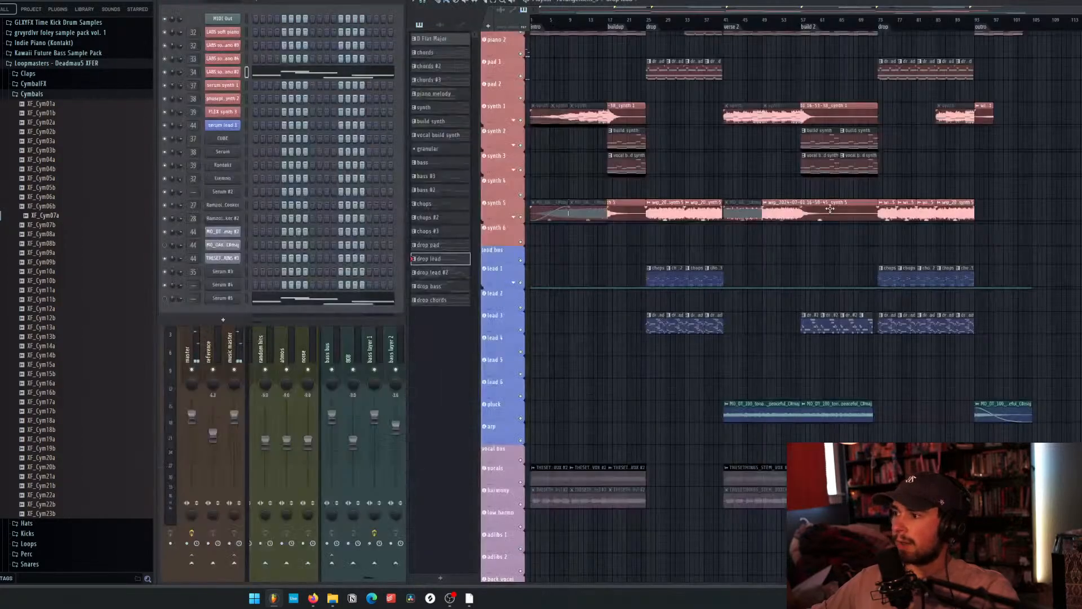
Solo the lead 1 track, play its chops patterns through the first drop, and restore all tracks.
left_click(653, 279)
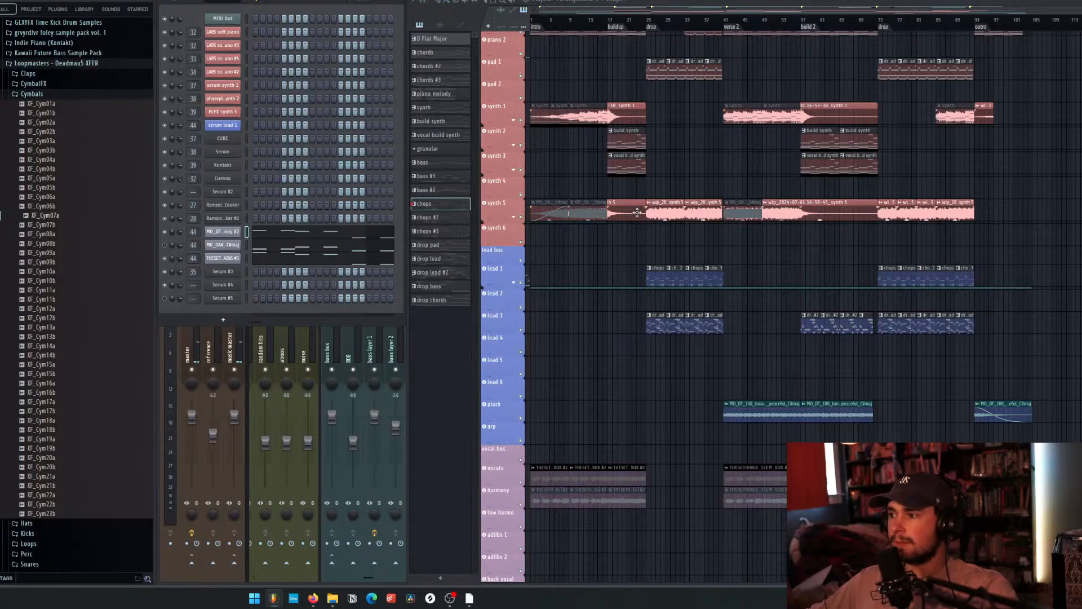
left_click(519, 284, "ctrl")
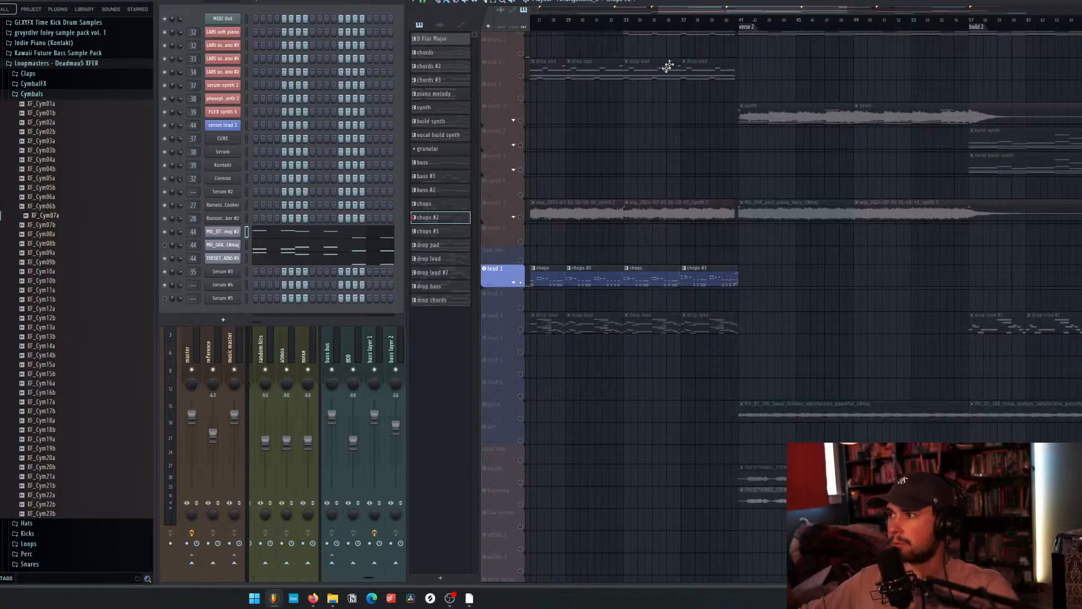
scroll(683, 18, "left", 3)
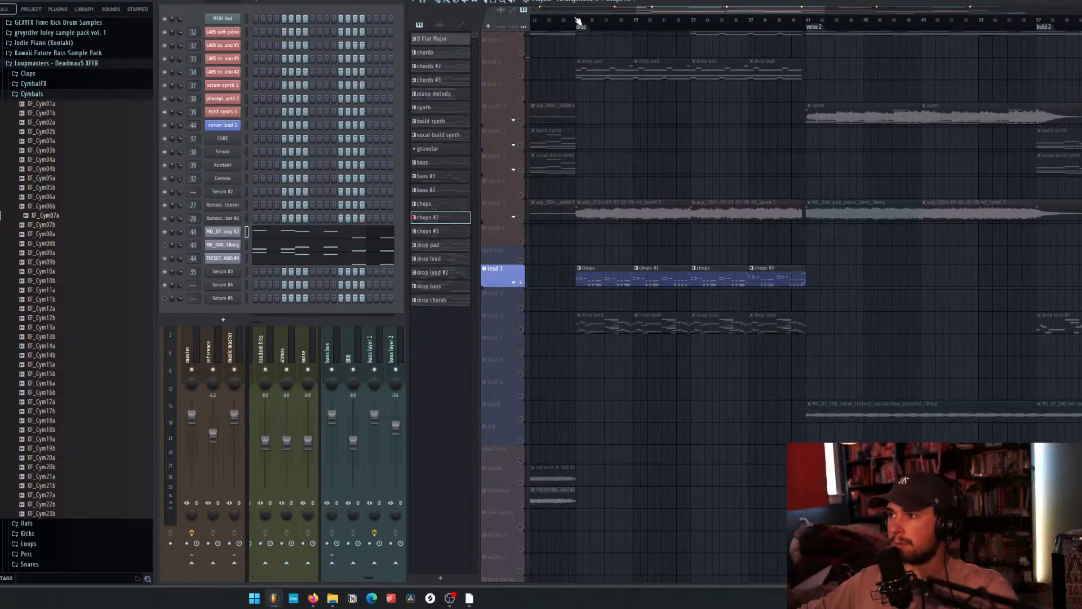
key("space")
scroll(625, 262, "up", 3)
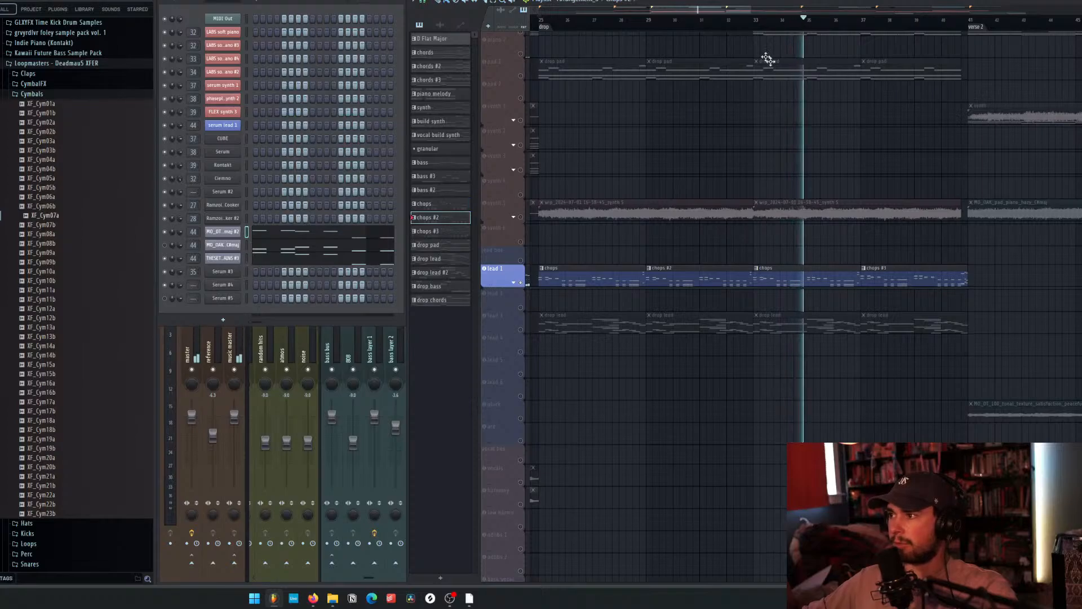
scroll(778, 113, "right", 3)
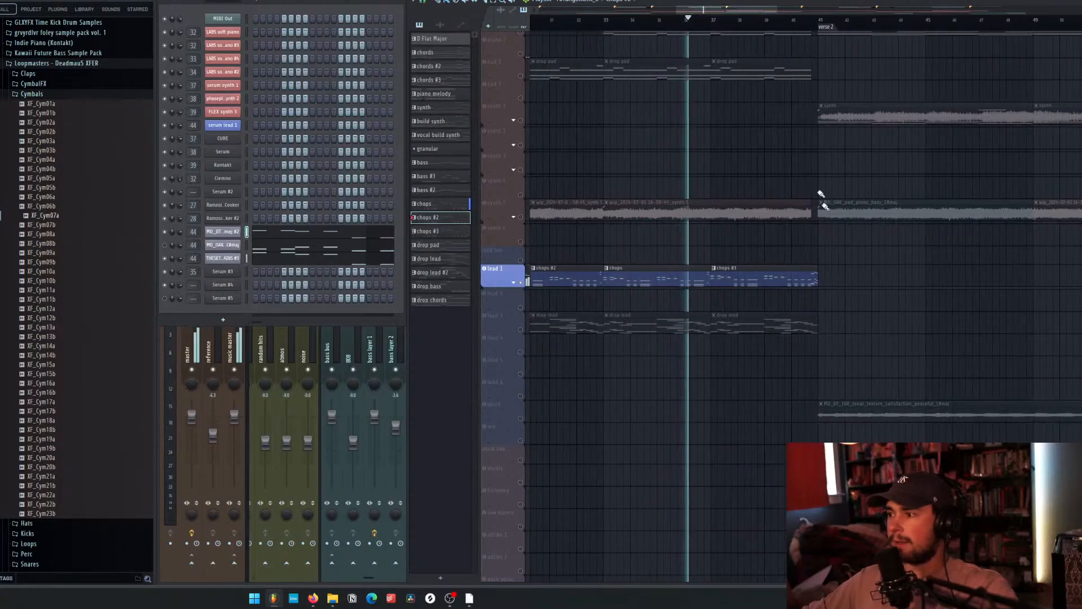
scroll(818, 308, "up", 5)
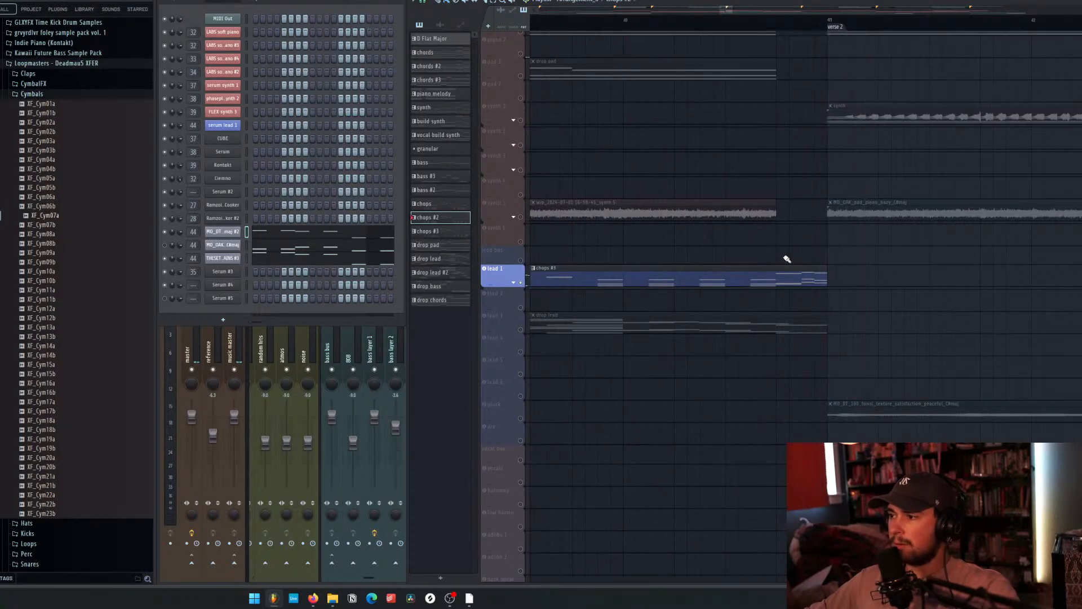
scroll(772, 253, "down", 6)
scroll(705, 248, "down", 6)
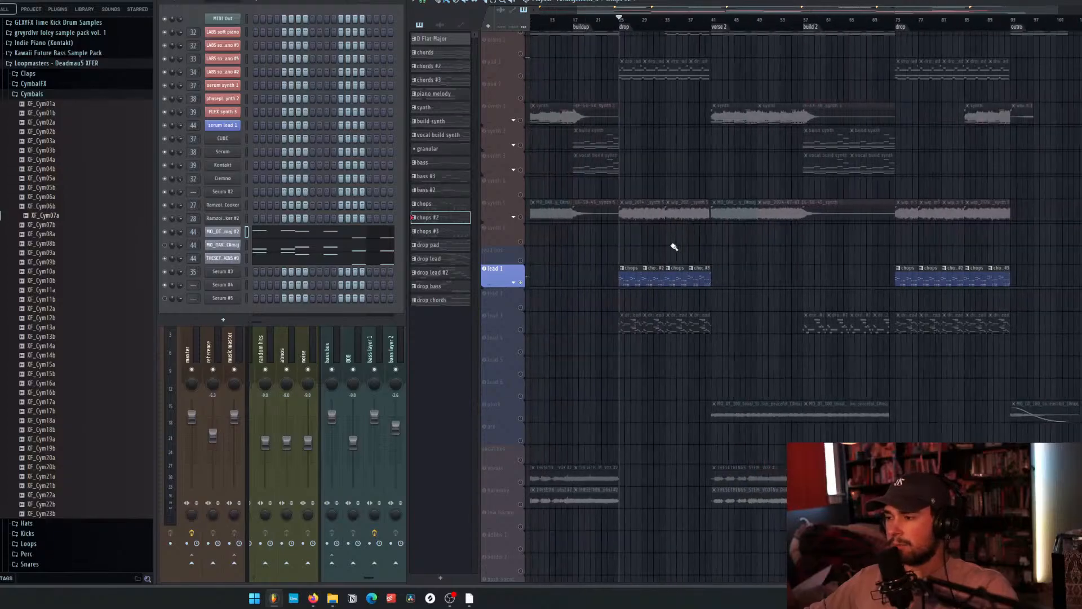
right_click(524, 285)
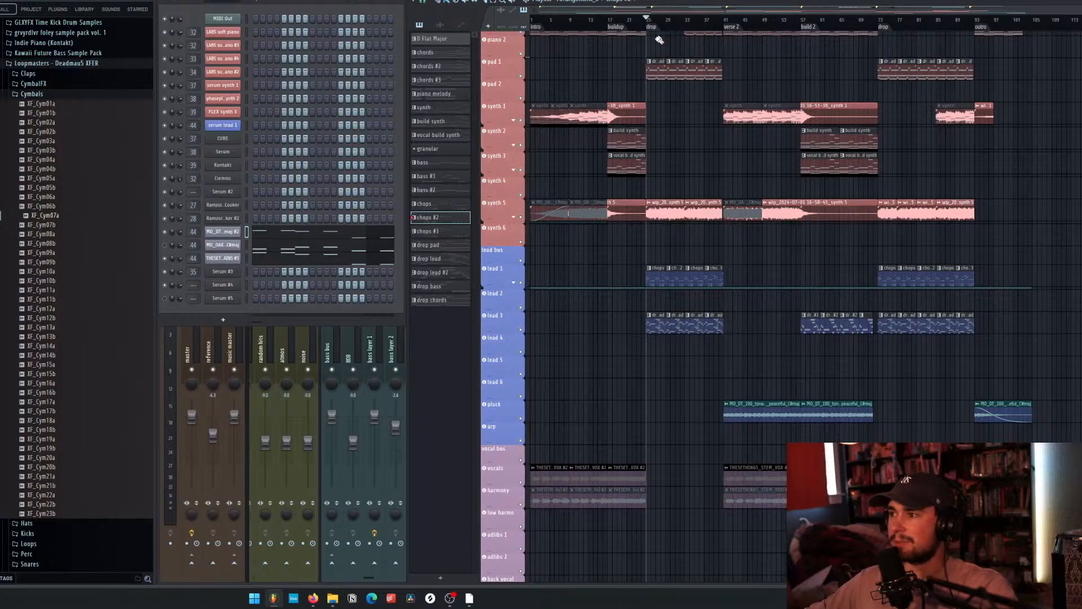
Select the drop bass pattern on bass layer 2 and play the first drop.
scroll(663, 99, "up", 4)
left_click(660, 119)
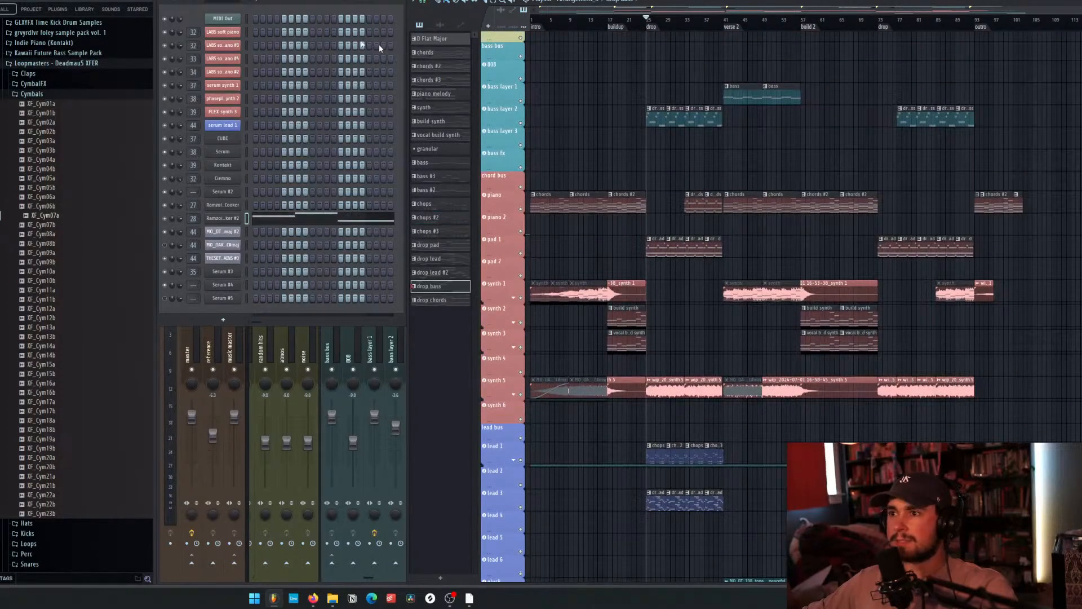
key("space")
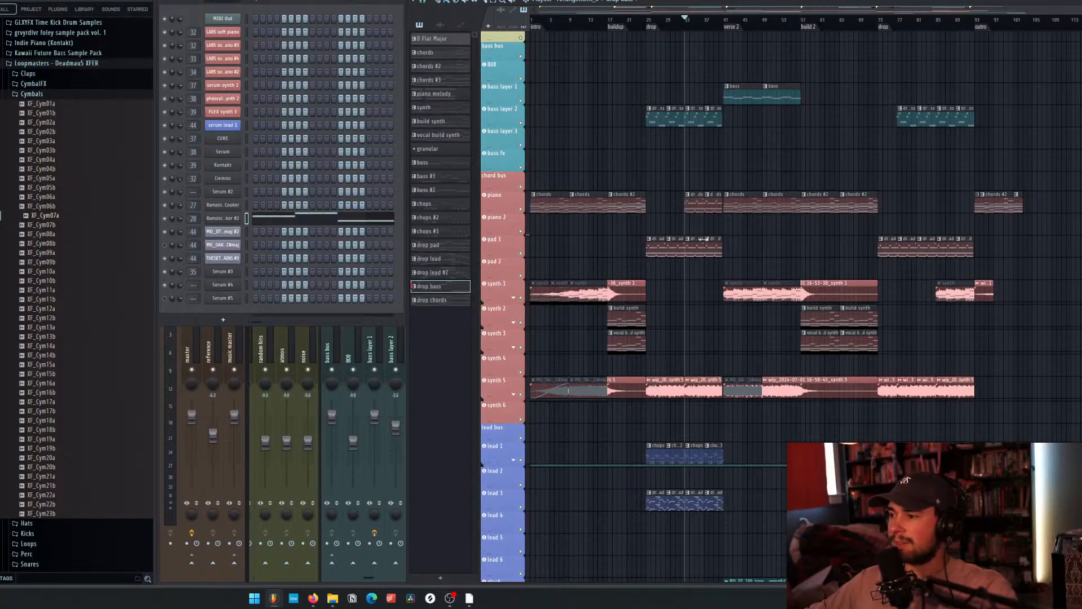
scroll(703, 239, "up", 1)
scroll(702, 248, "up", 3, "ctrl")
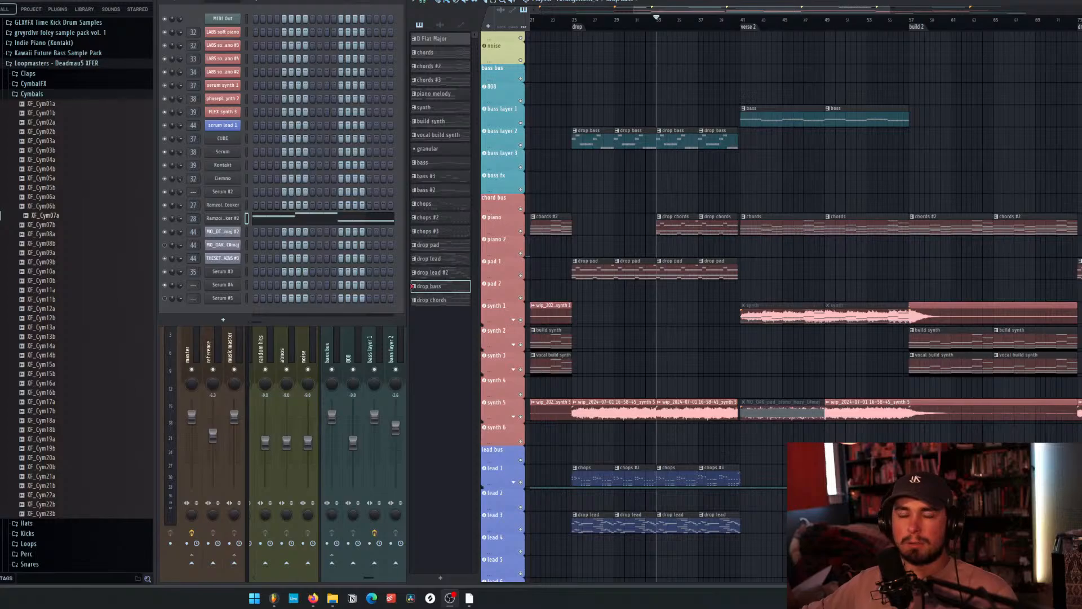
Solo the piano track and play the drop chords in the first drop's second half.
left_click(681, 213)
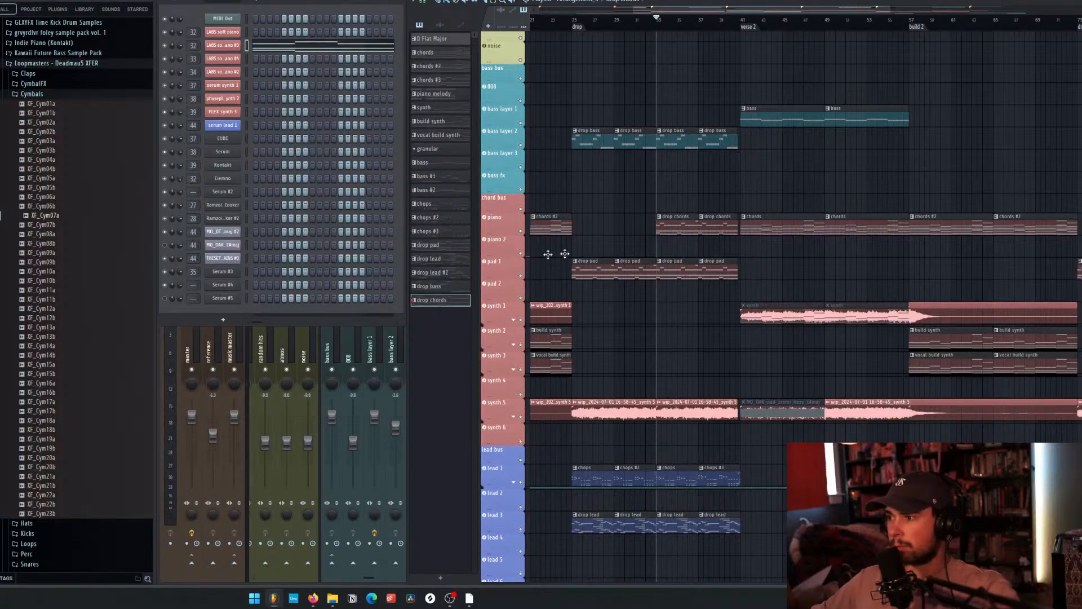
left_click(522, 232, "ctrl")
key("space")
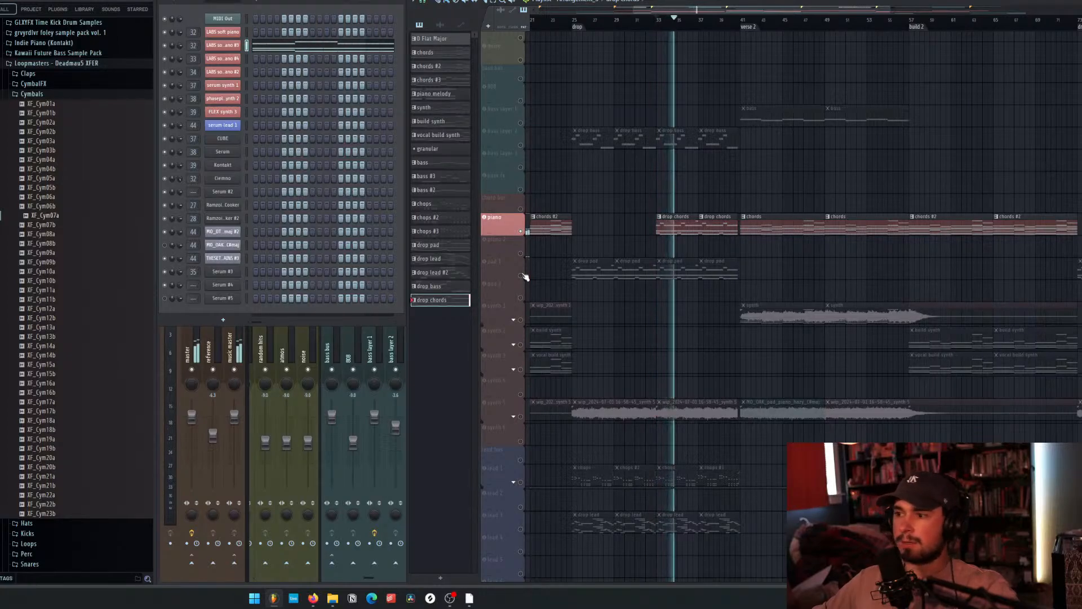
Add pad 1 to the soloed piano, play both layers through the first drop, and restore all tracks.
left_click(520, 276)
key("space")
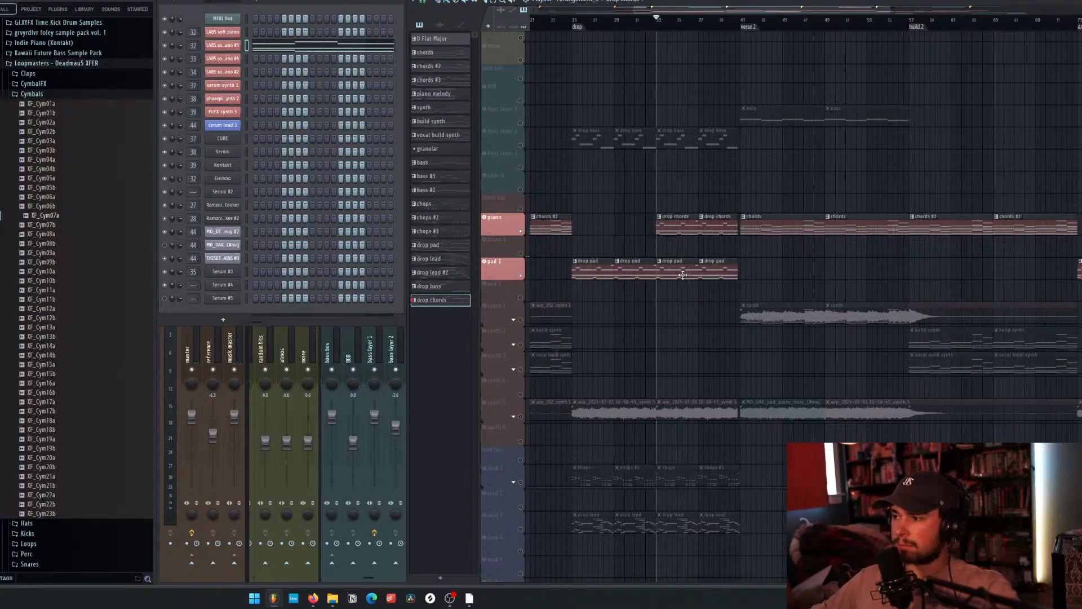
key("space")
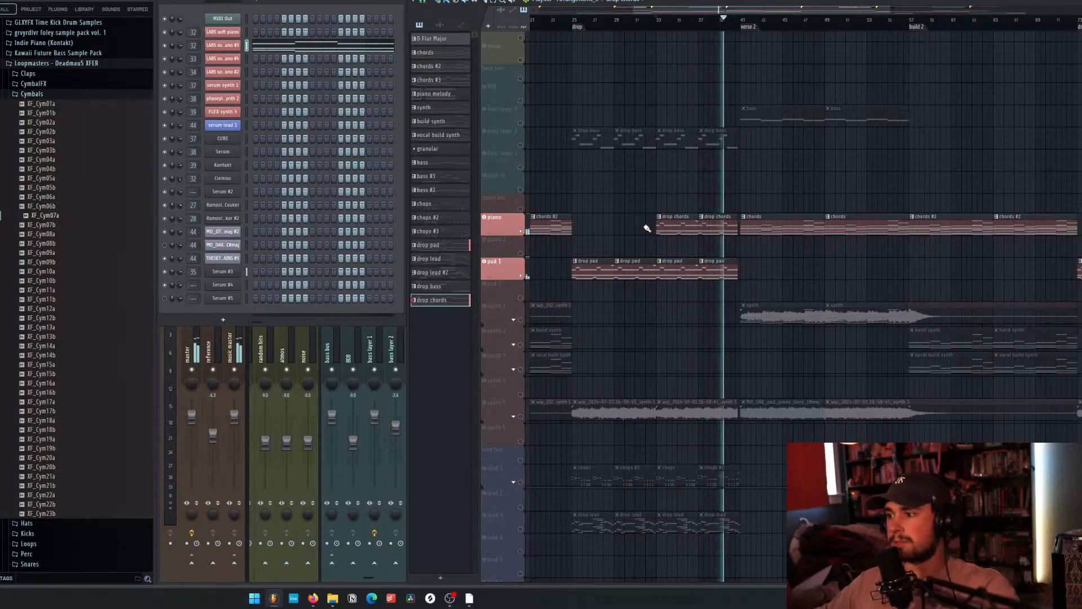
key("space")
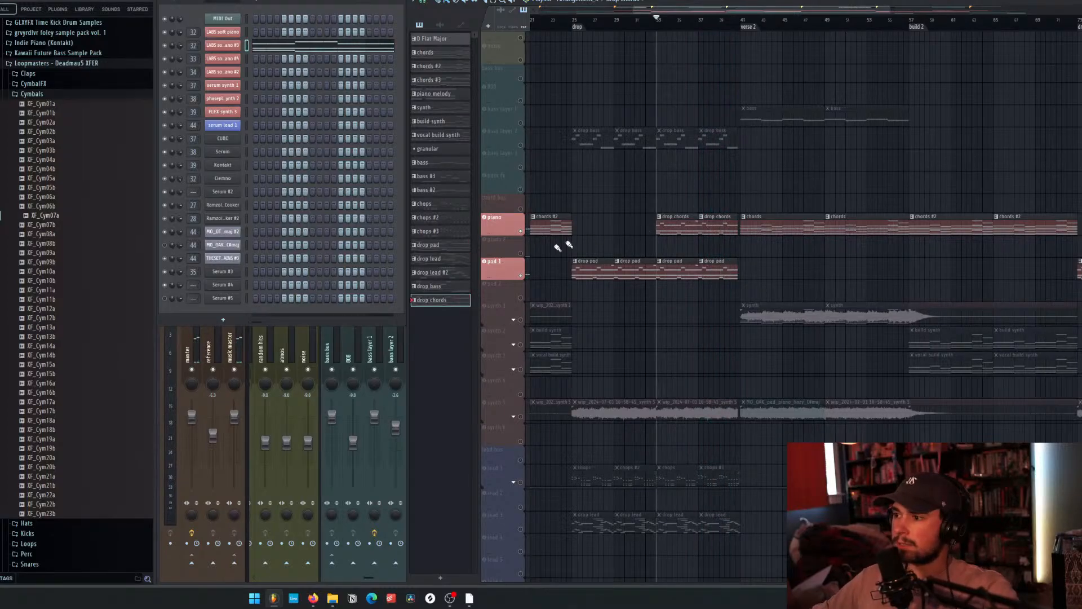
left_click(524, 233, "ctrl")
left_click(524, 233, "ctrl")
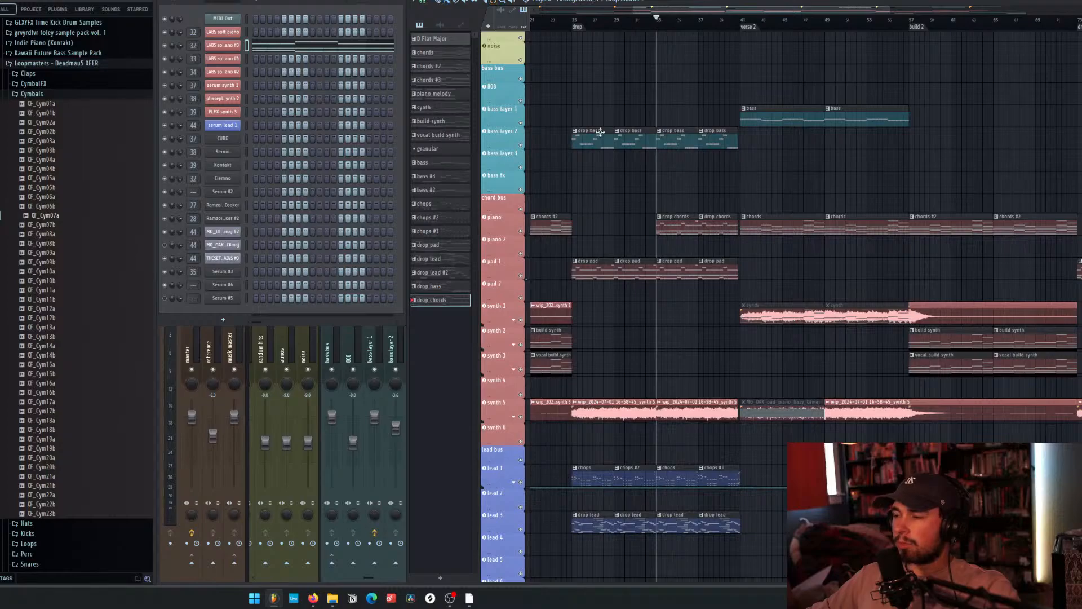
Play the full mix from the middle of the buildup into the first drop while viewing the synth and lead tracks.
scroll(600, 121, "down", 5)
left_click(631, 23)
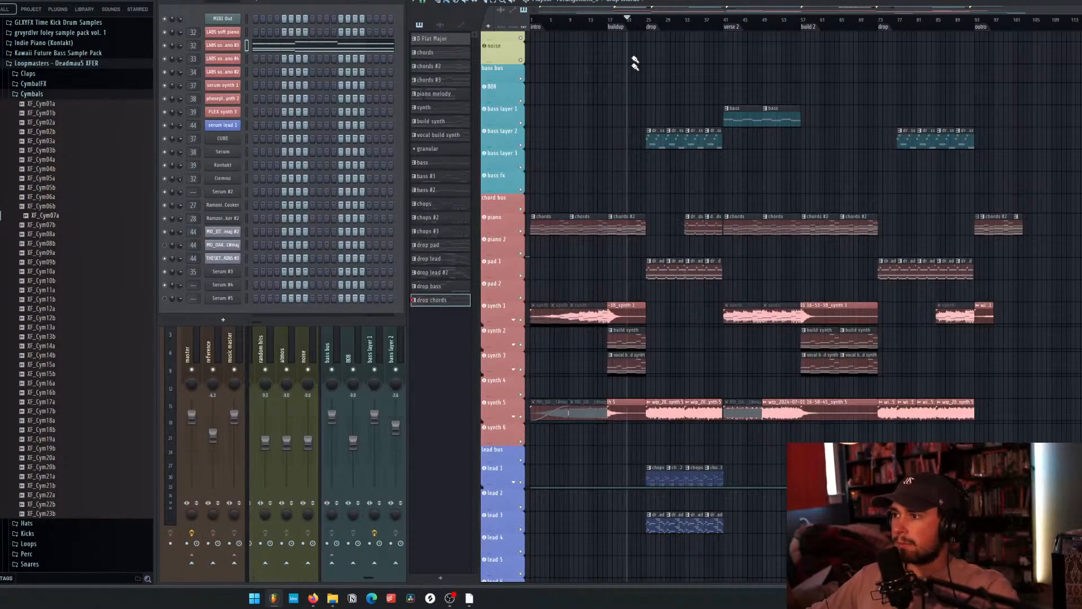
key("space")
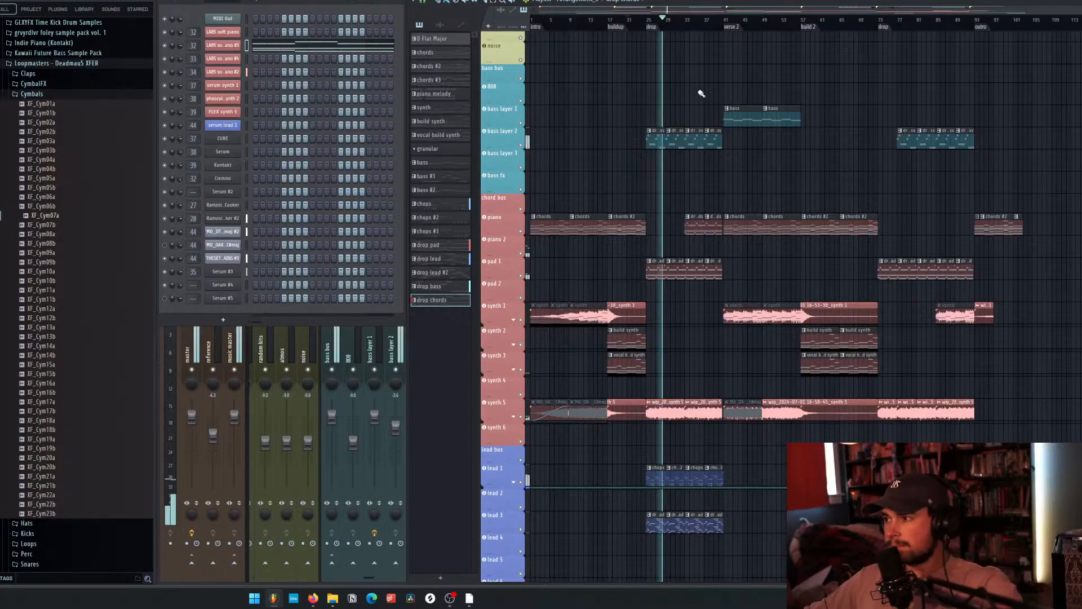
scroll(699, 87, "down", 5)
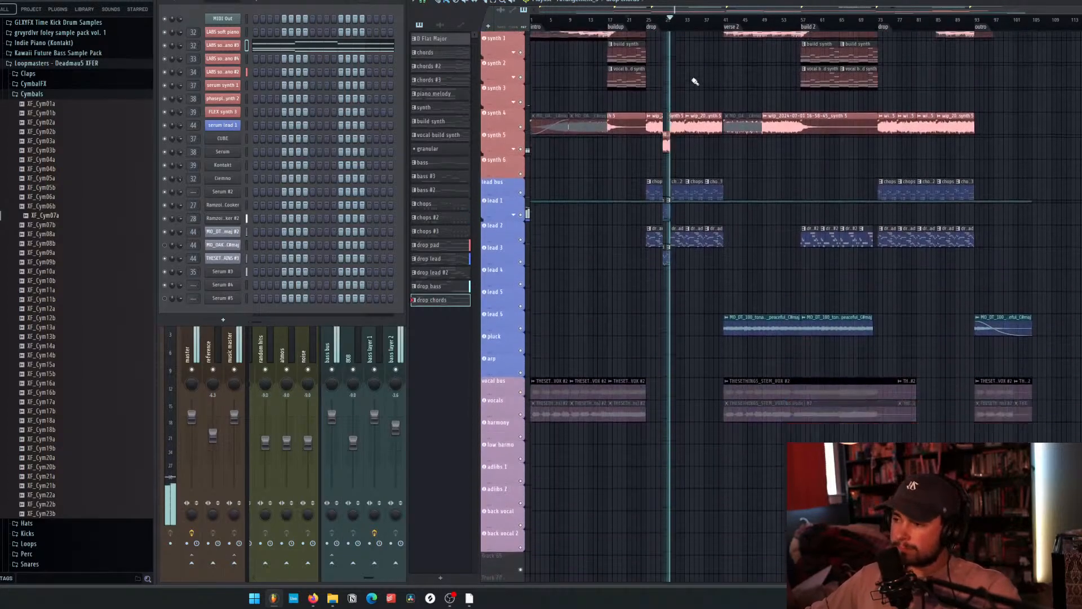
scroll(666, 148, "up", 1)
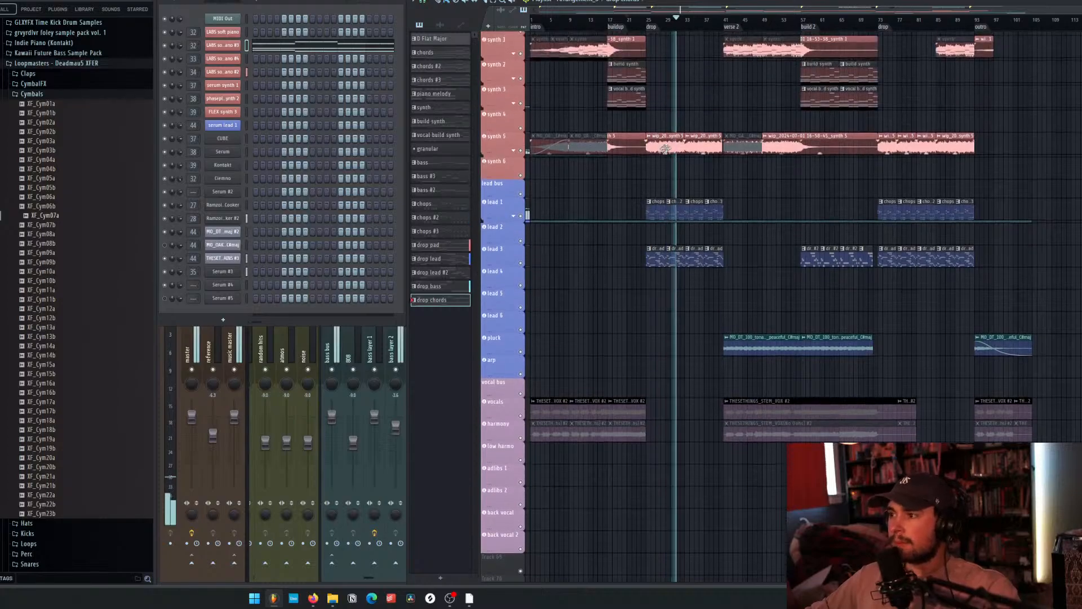
Show synth 5's Gain automation, extend its clip to the start of verse 2, and add a control point at the first drop.
left_click(513, 150)
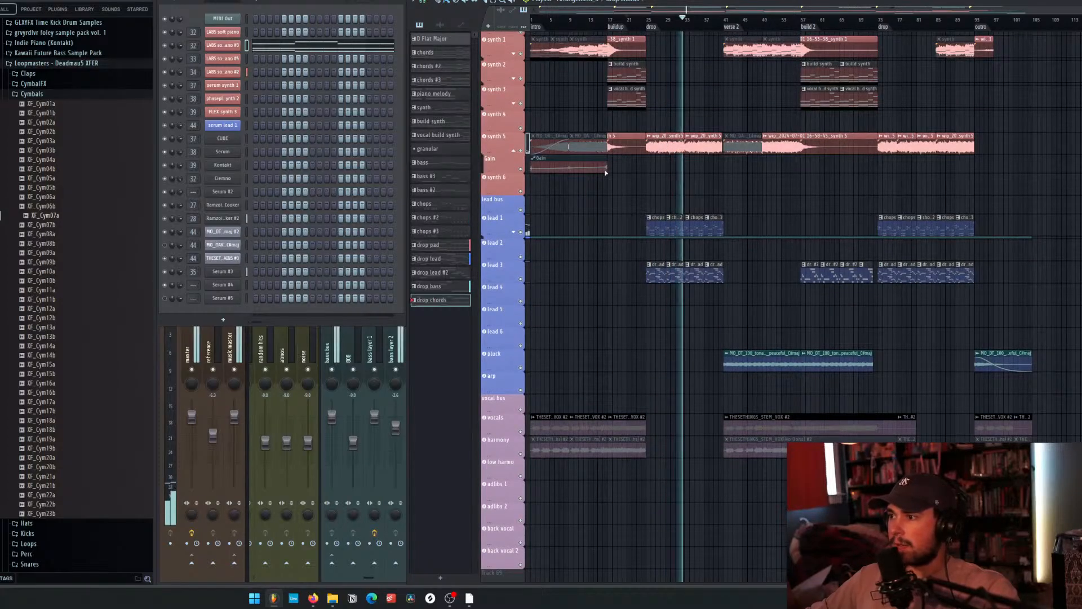
left_click_drag(606, 167, 723, 161)
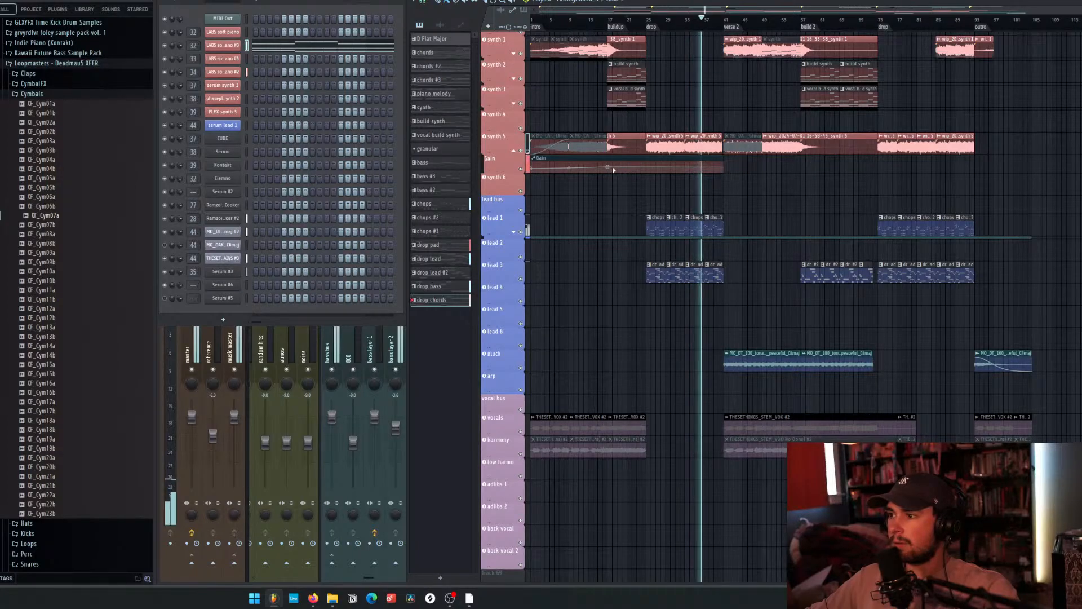
right_click(646, 168)
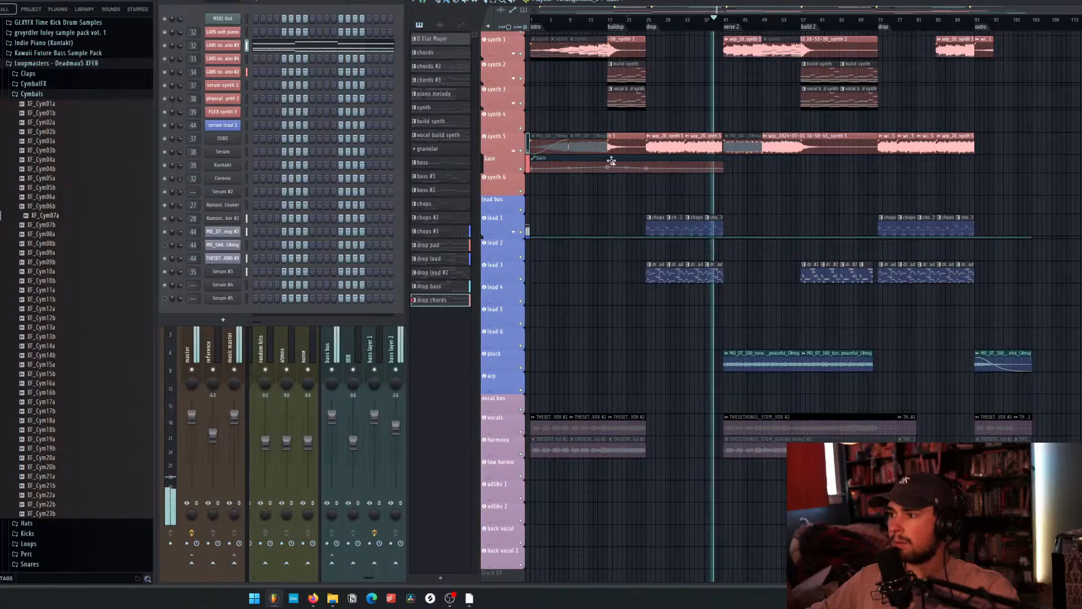
Copy the Gain automation to verse 2, split the copy at build 2, move its second part to about bar 65, and collapse the automation lane.
left_click_drag(612, 162, 797, 159)
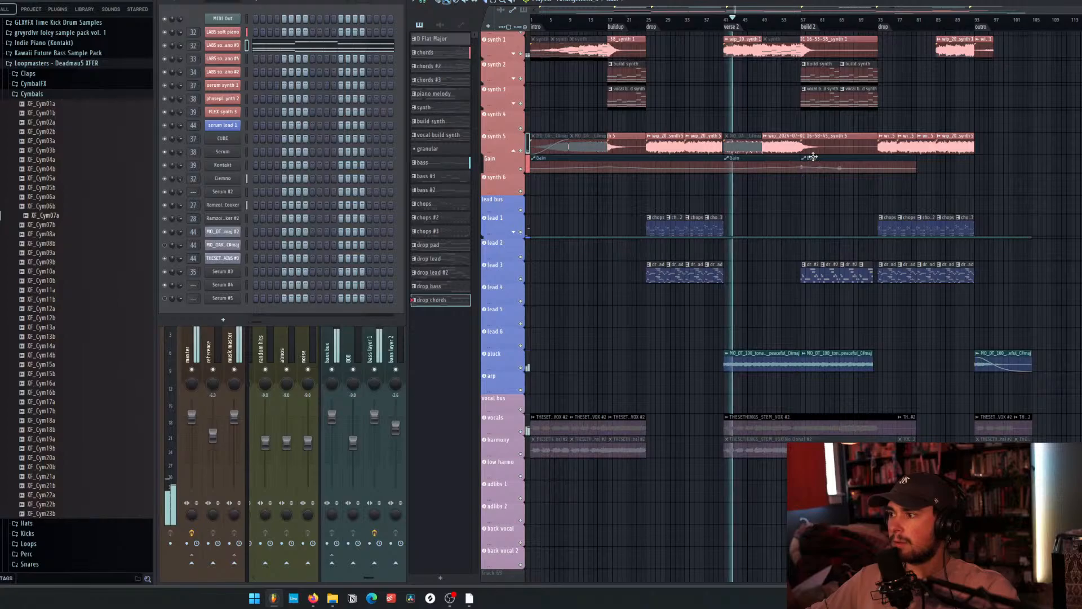
left_click_drag(811, 156, 850, 156)
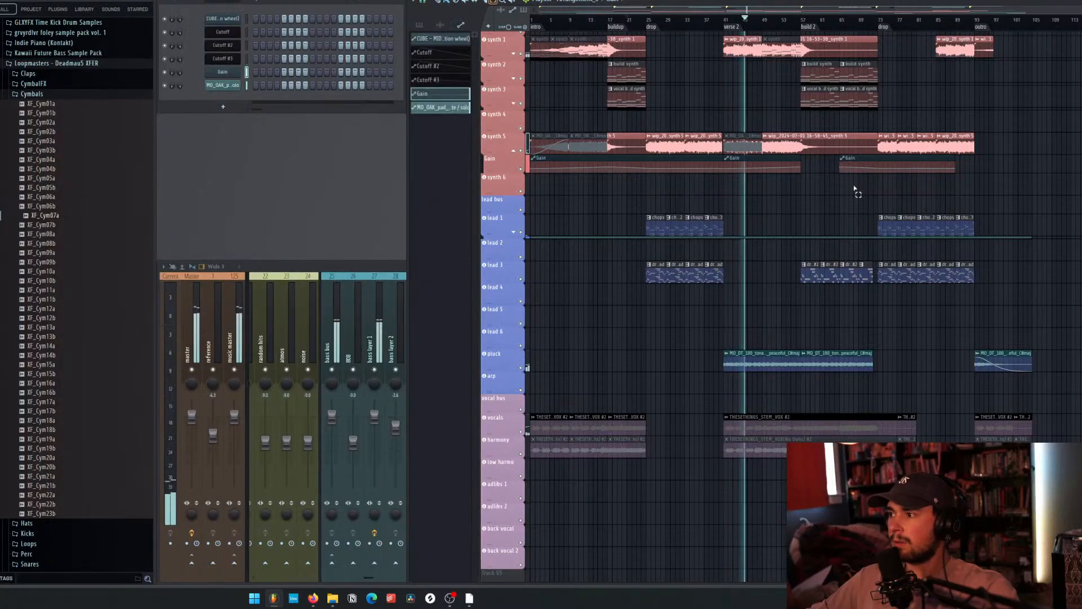
left_click(226, 5)
left_click(219, 24)
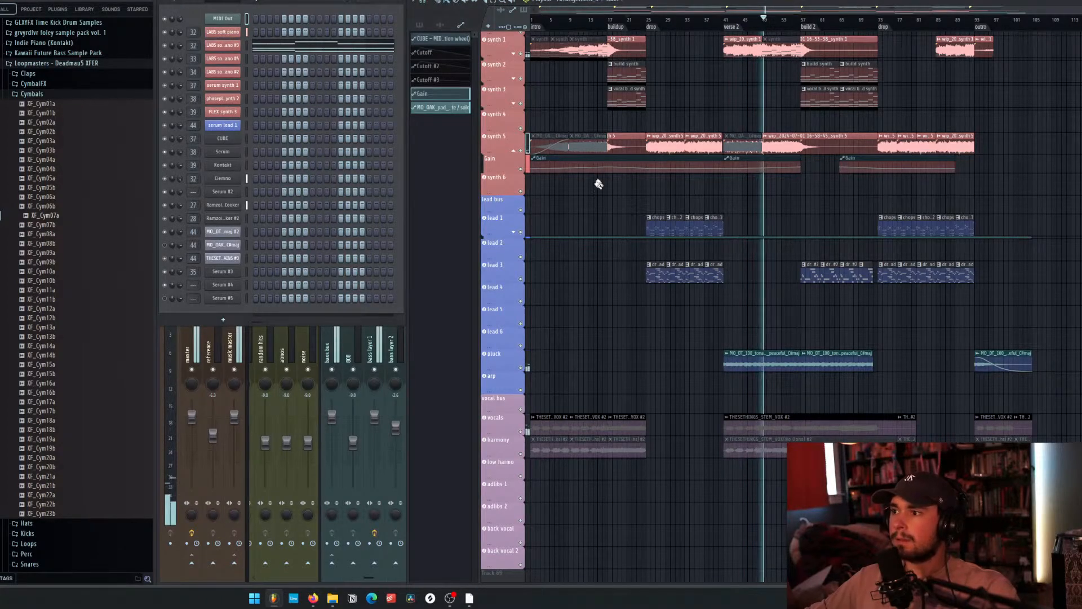
left_click(515, 151)
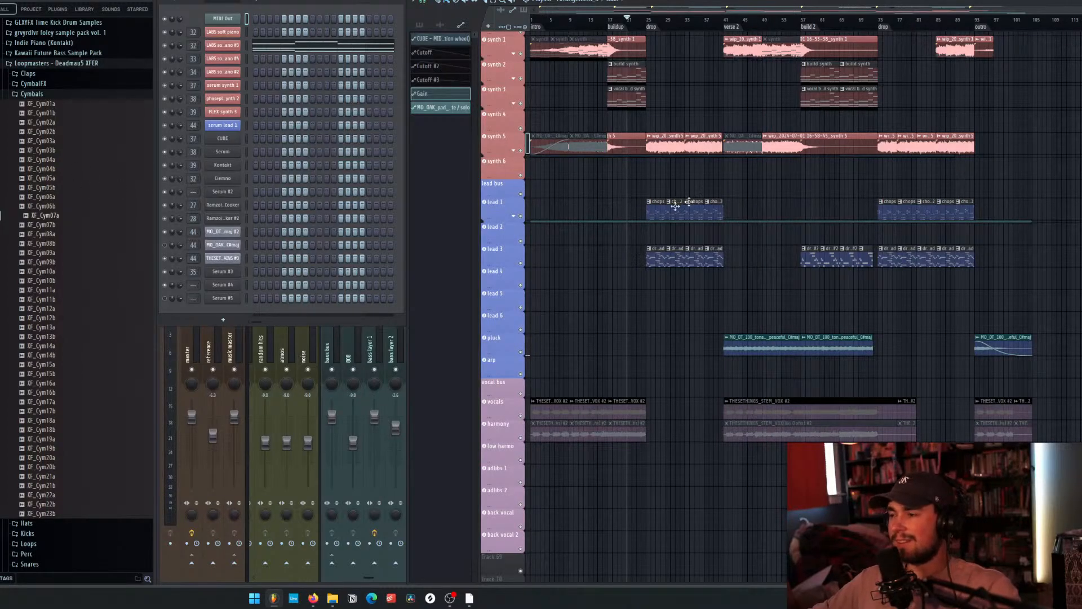
Review the whole arrangement, from the reference stems and drums through FX, bass, chords, leads and vocals, around the drops and verse 2.
scroll(675, 207, "down", 10)
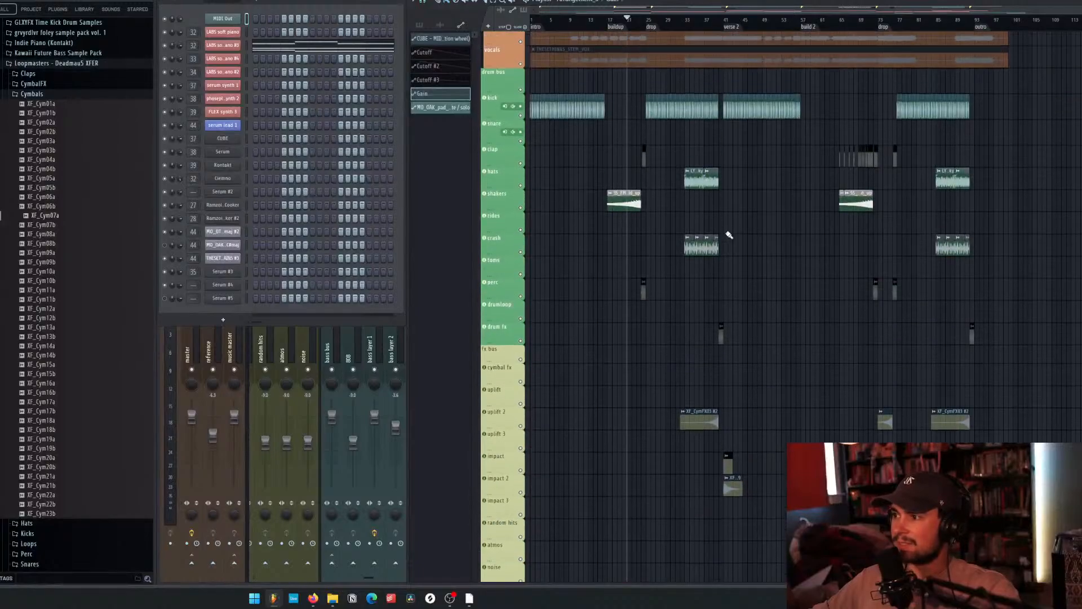
scroll(729, 235, "up", 12)
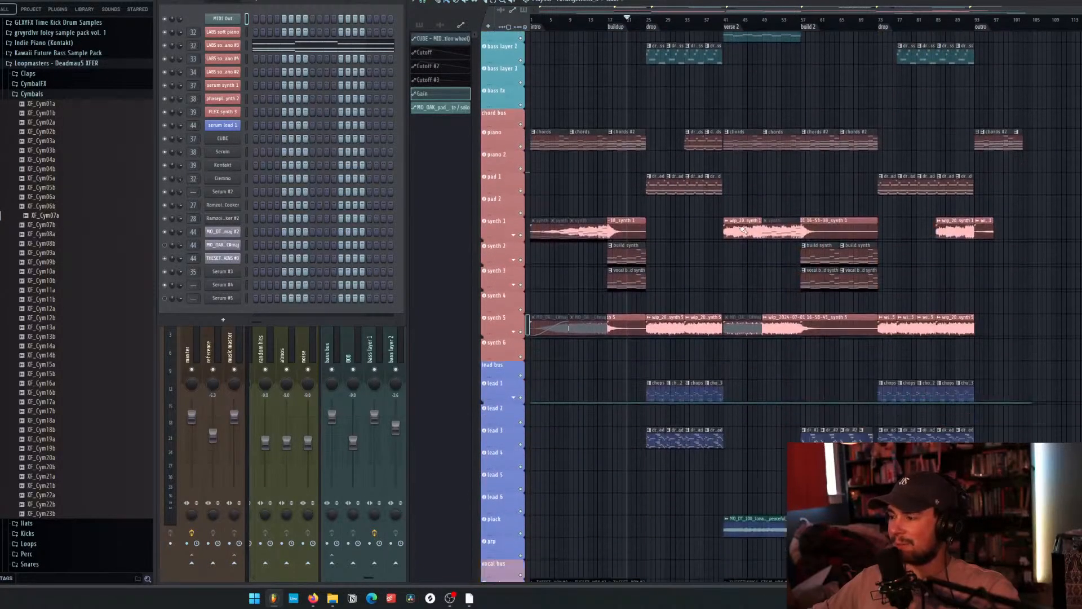
scroll(732, 226, "down", 6)
scroll(730, 223, "up", 5)
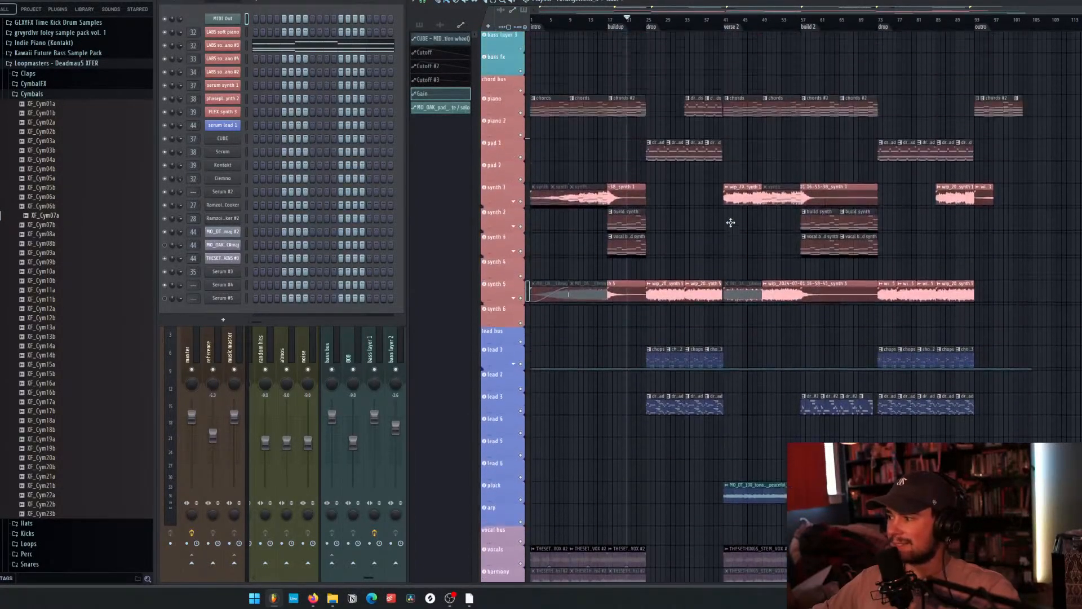
scroll(730, 223, "up", 12)
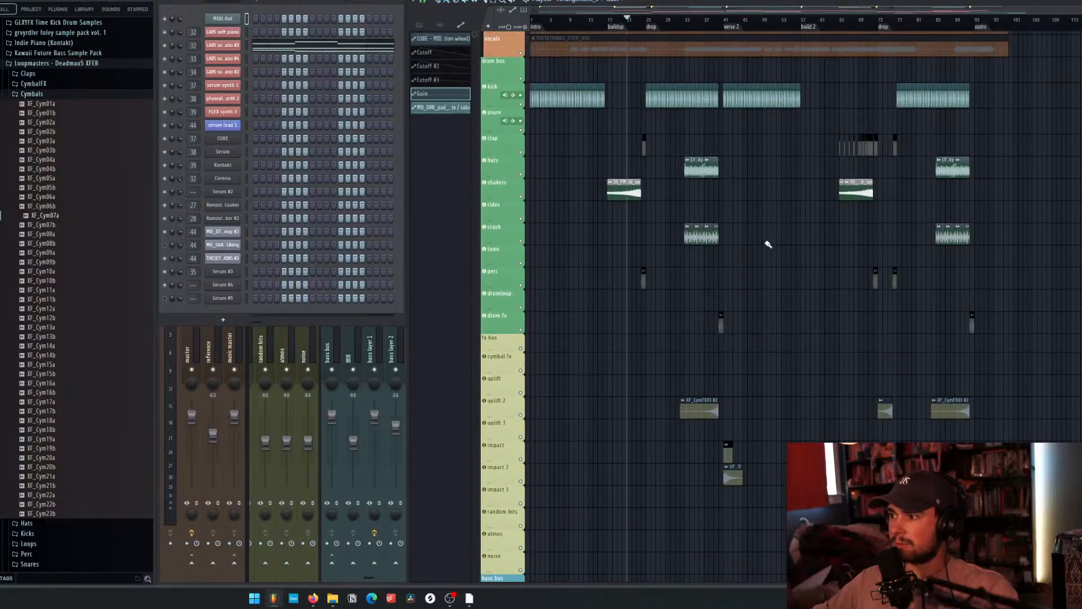
scroll(767, 244, "up", 5)
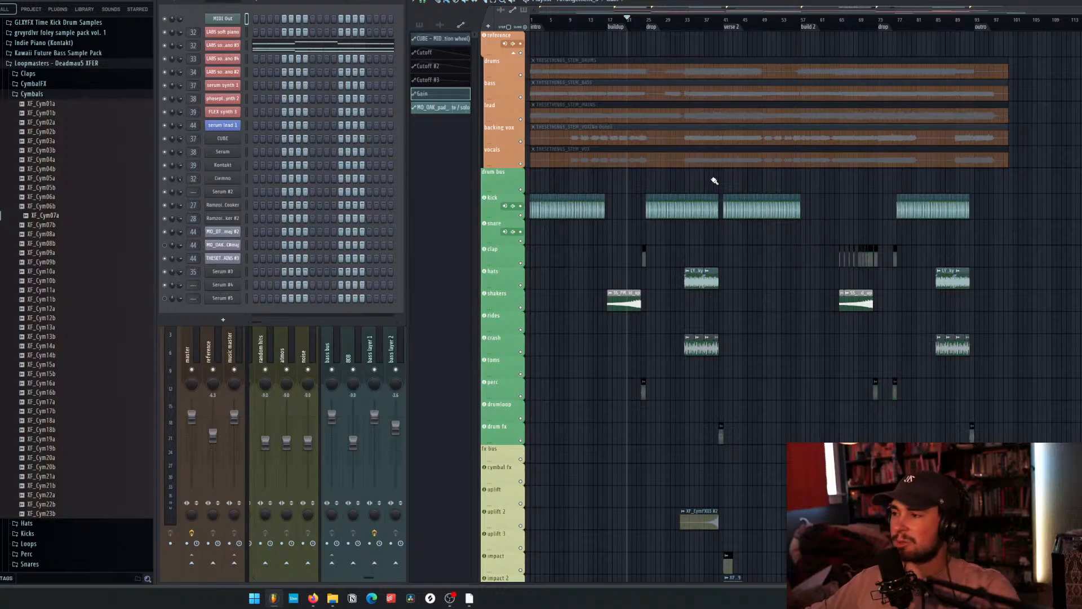
scroll(714, 181, "down", 20)
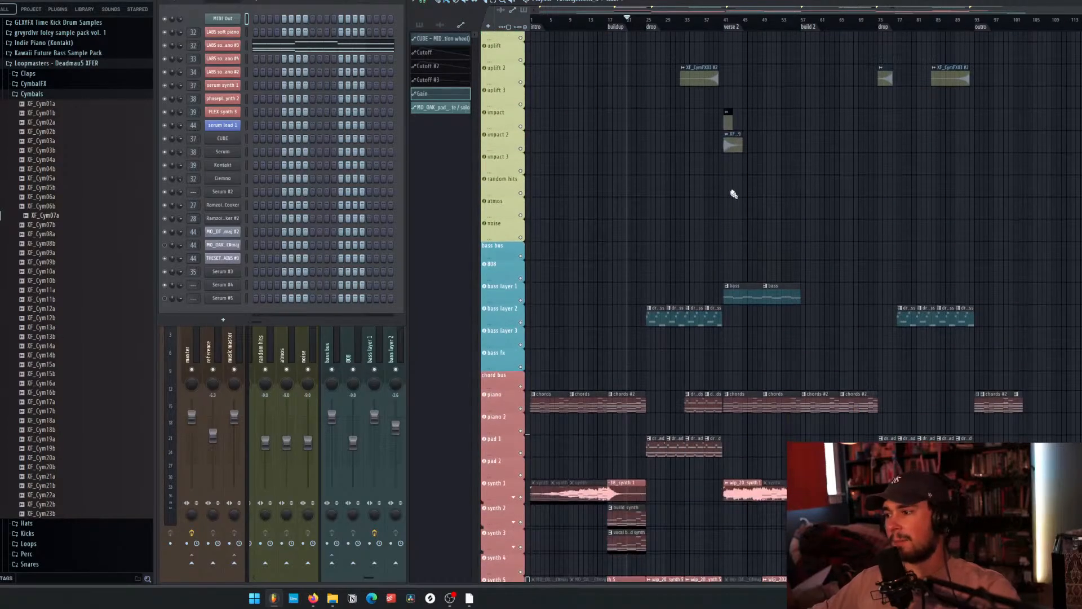
scroll(743, 218, "up", 5)
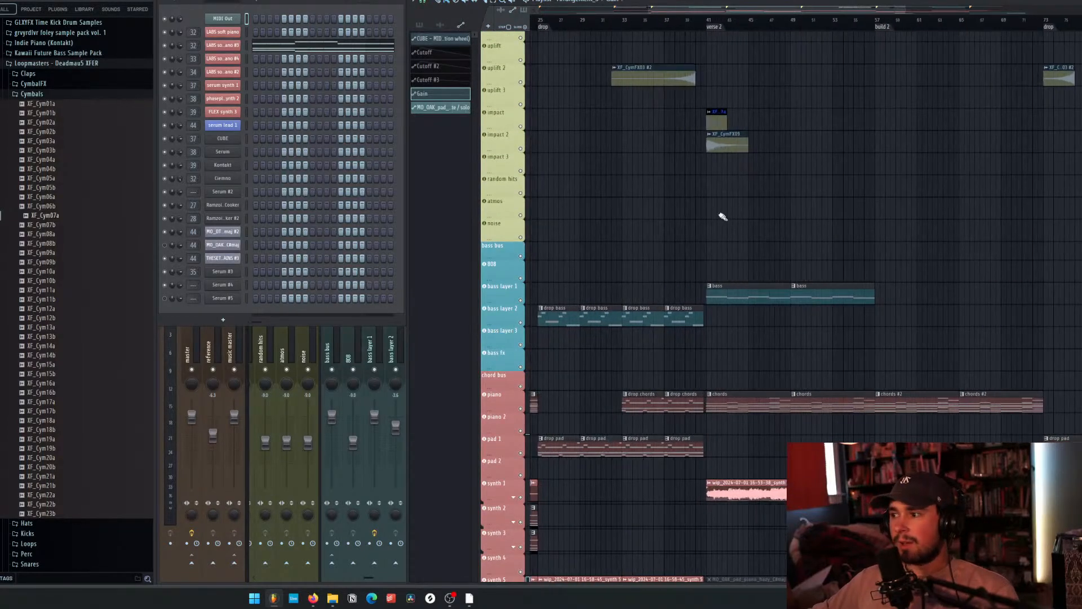
scroll(667, 191, "down", 15)
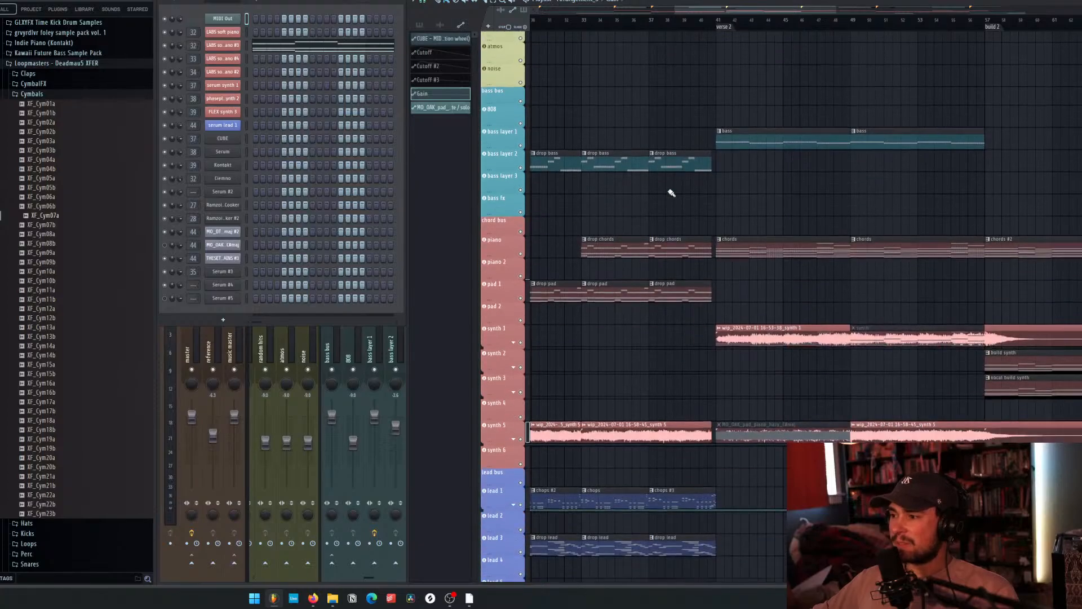
Mute the impact and impact 2 tracks and play the start of verse 2 without them.
scroll(735, 207, "up", 16)
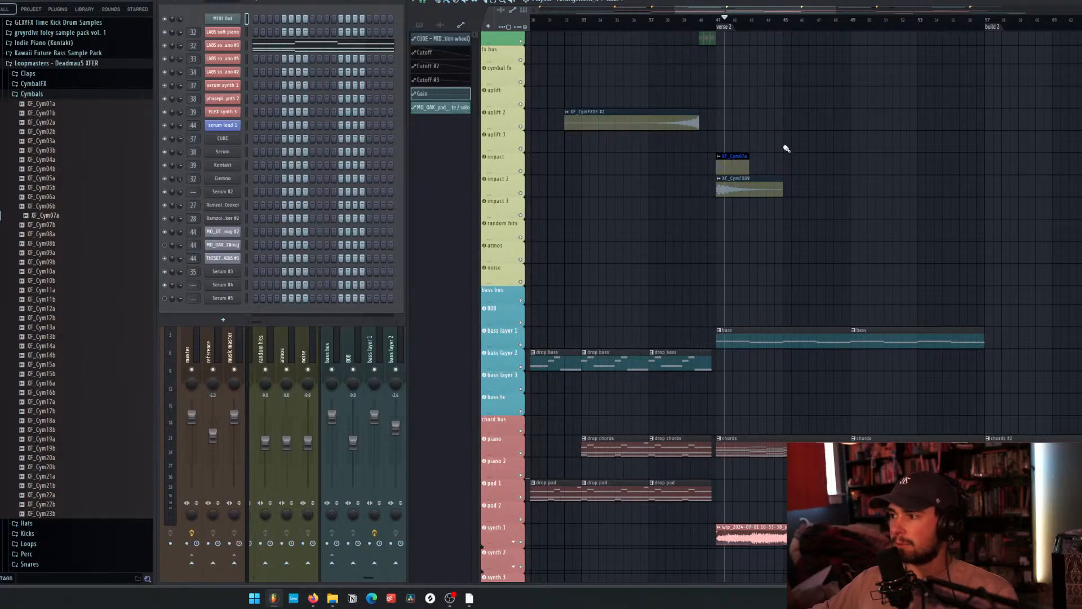
left_click(523, 192)
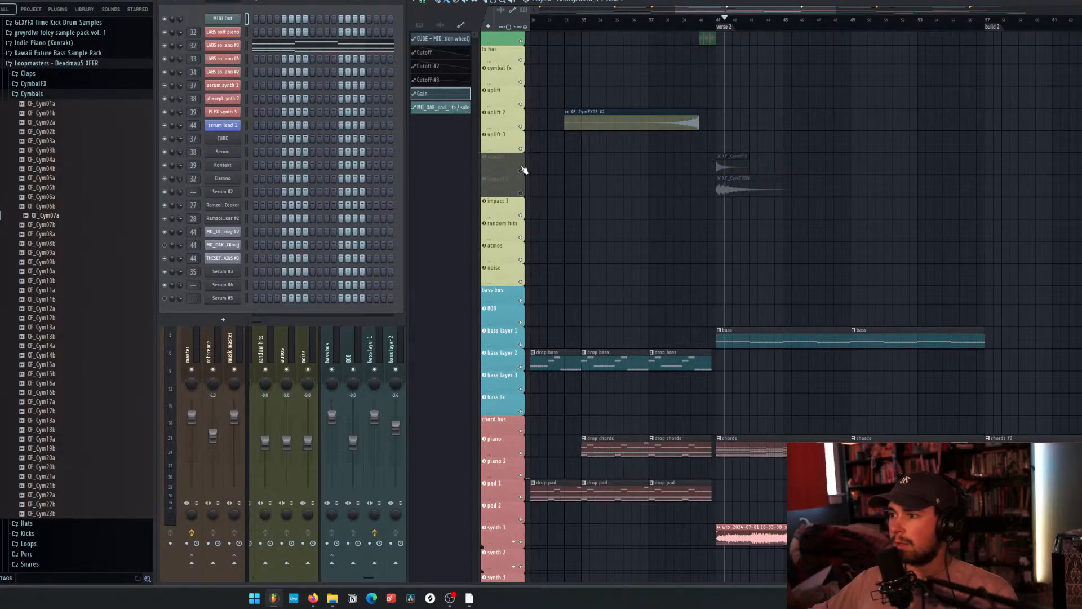
key("space")
key("space")
key("space")
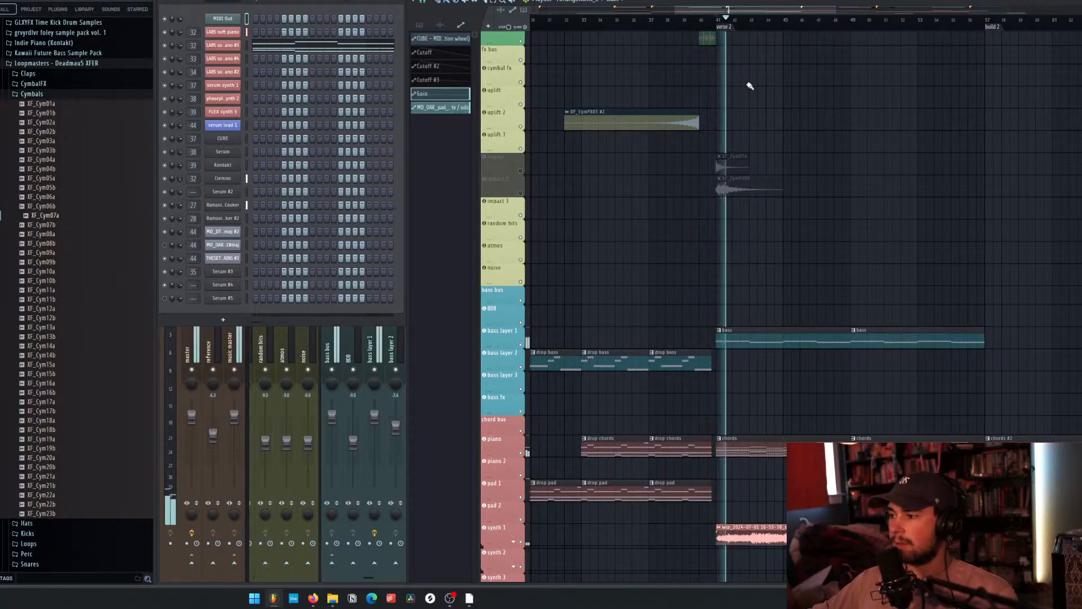
Continue playing verse 2 while examining its tracks from the vocals up to the drums, and stop playback.
scroll(778, 180, "down", 5)
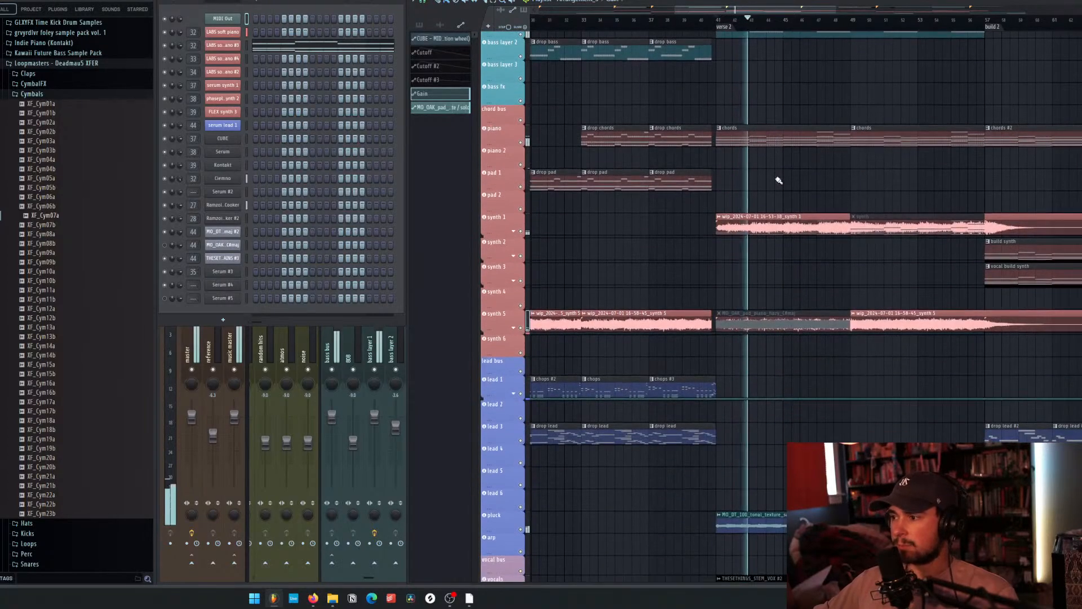
scroll(775, 179, "down", 5)
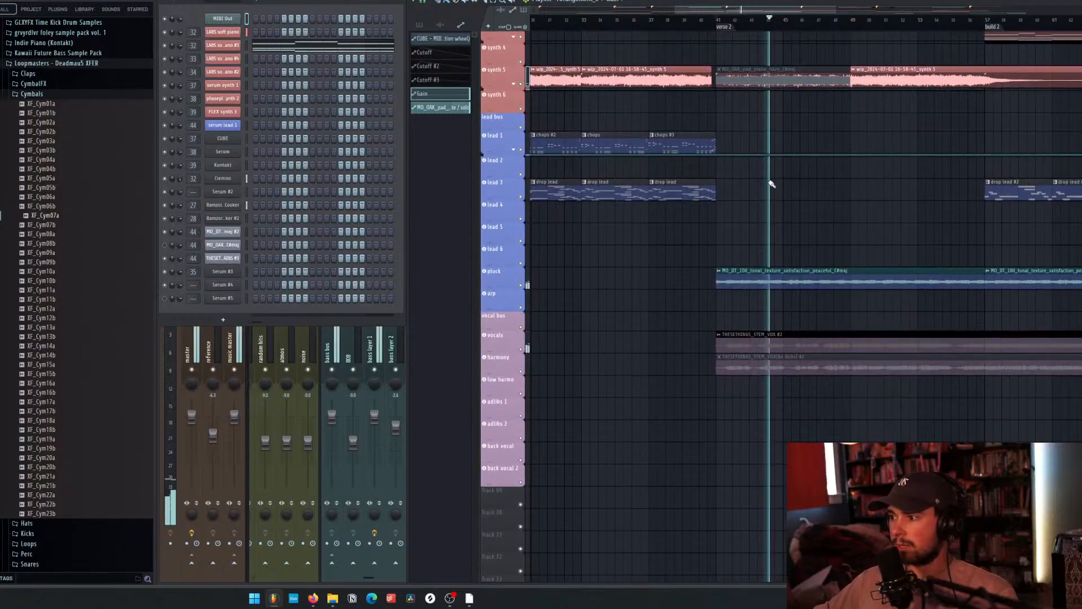
scroll(770, 183, "up", 3)
scroll(771, 184, "up", 10)
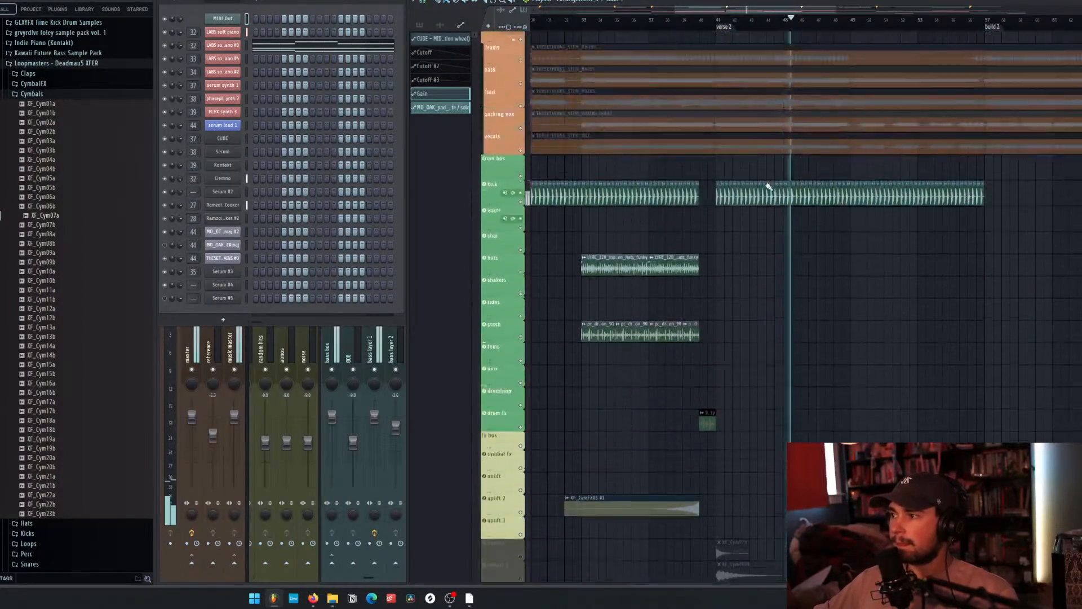
key("space")
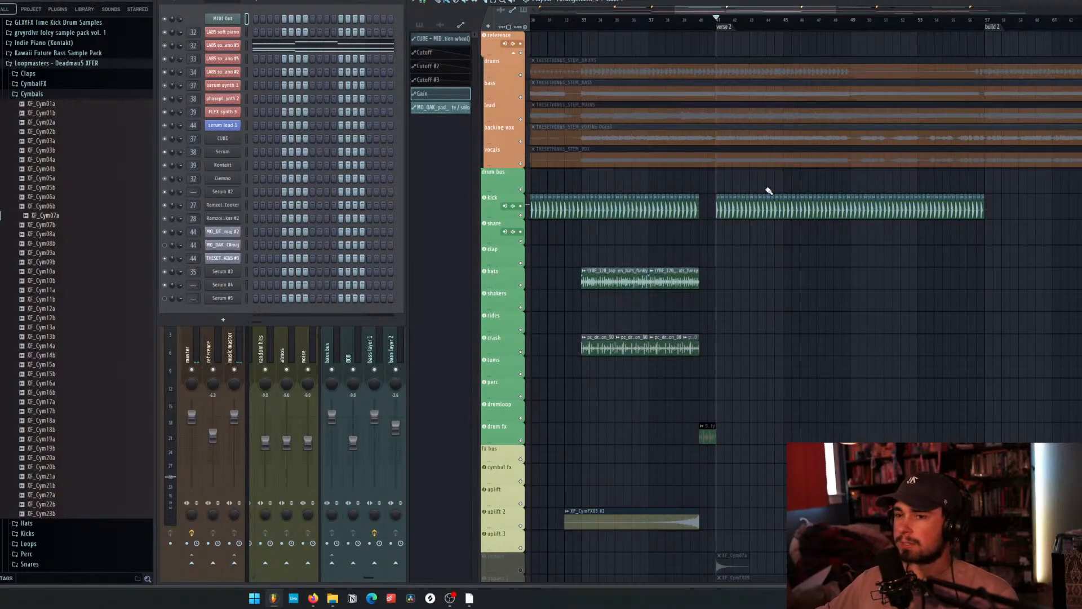
Unmute the impact and impact 2 tracks at the start of verse 2.
scroll(765, 192, "down", 3)
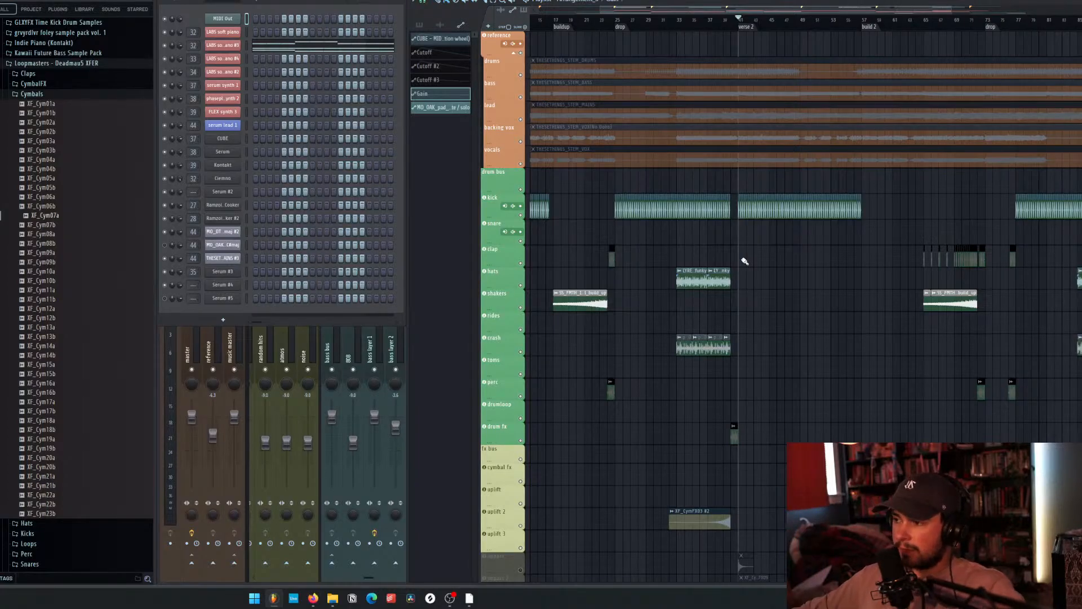
scroll(744, 261, "down", 10)
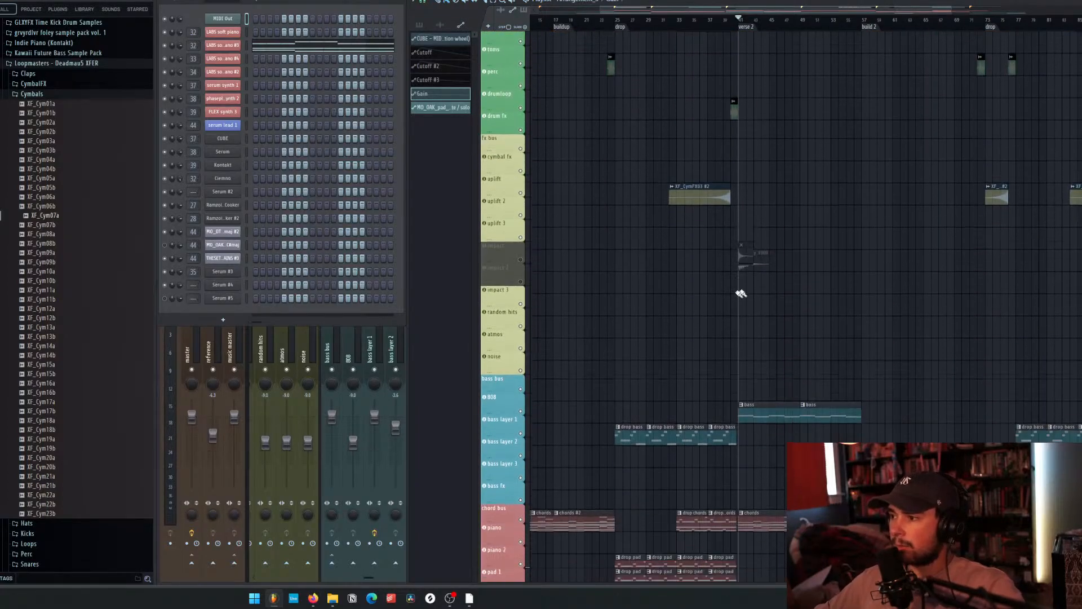
left_click(520, 215)
left_click(520, 237)
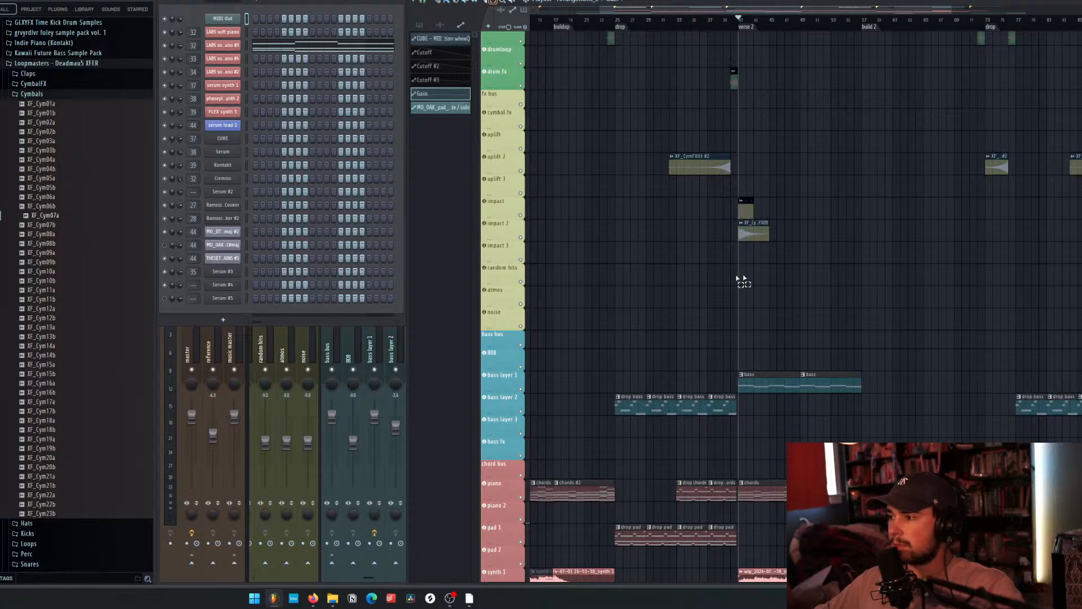
Examine the bass, chord, lead, drum and FX clips around the transition from the first drop into verse 2.
scroll(742, 272, "down", 4)
scroll(742, 304, "up", 5)
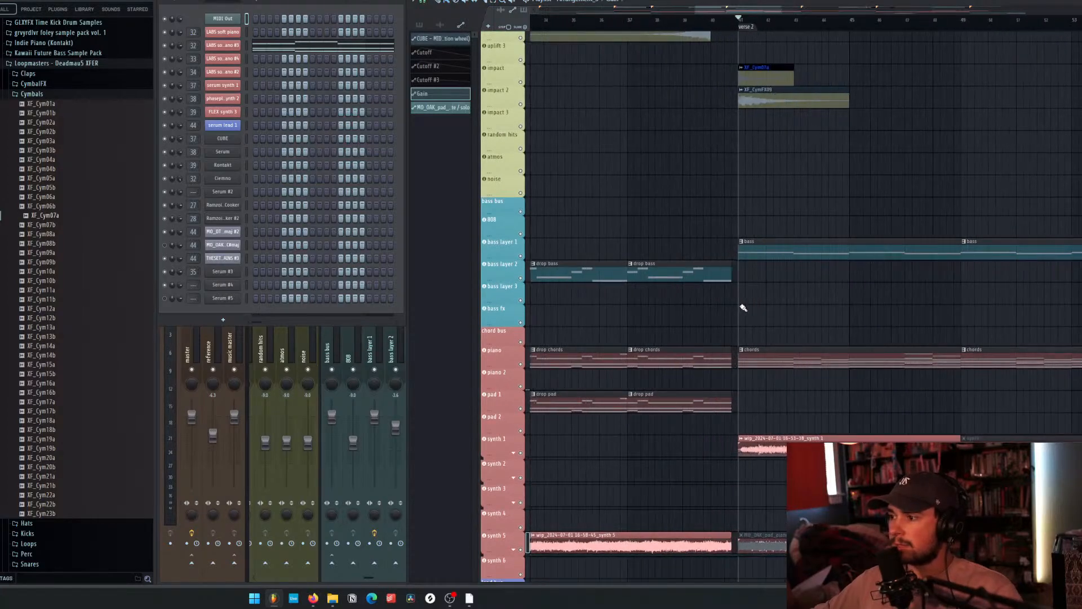
scroll(737, 306, "down", 10)
scroll(727, 299, "up", 5)
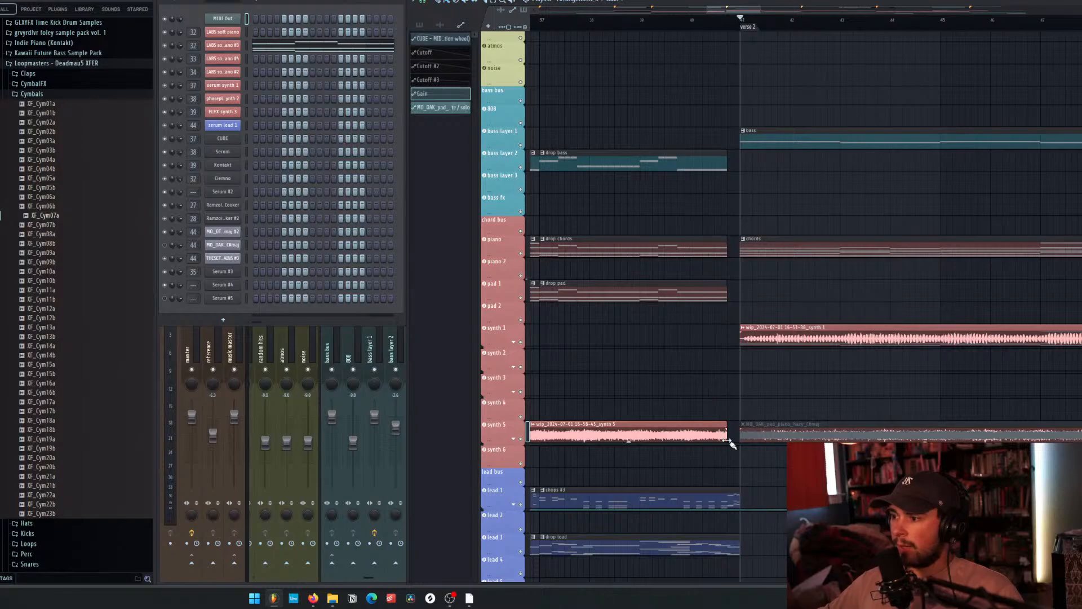
scroll(727, 395, "down", 3)
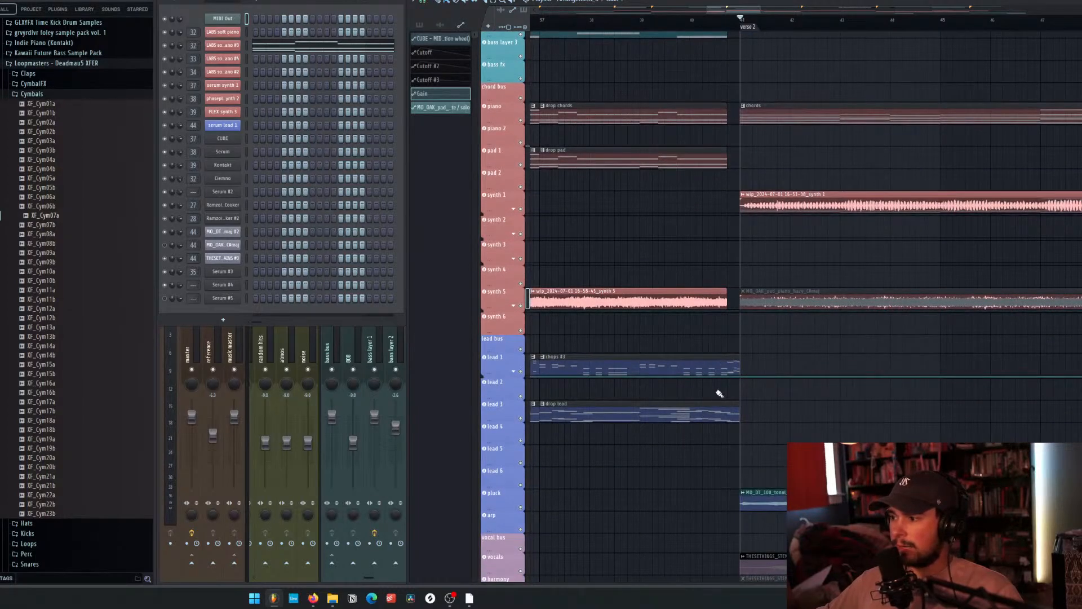
scroll(725, 305, "up", 12)
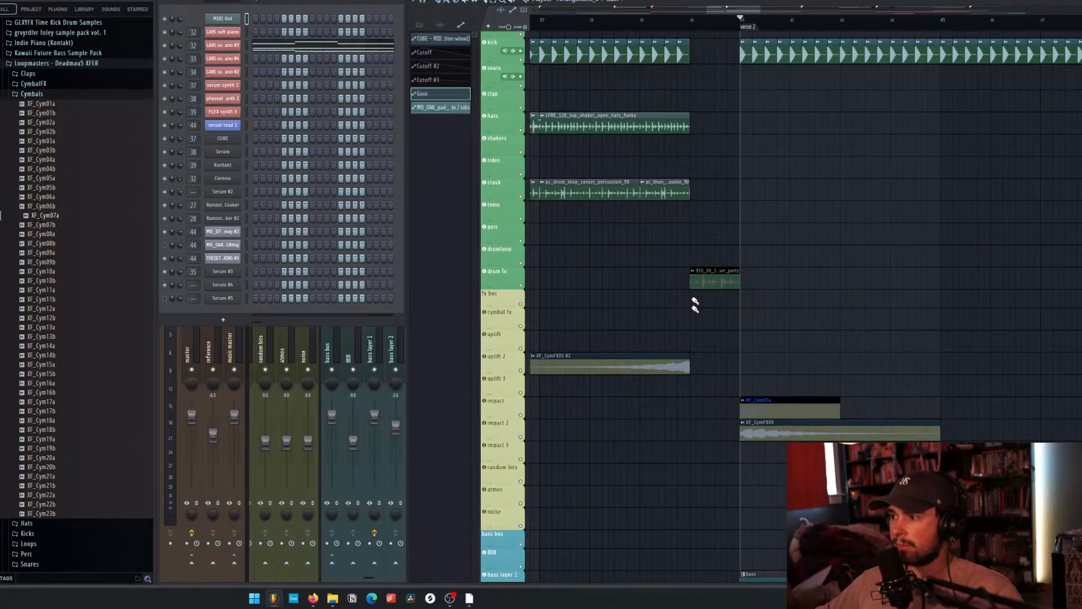
Solo the uplift 2, drum fx, impact and impact 2 tracks, with the playhead at about bar 39.
left_click(524, 372, "ctrl")
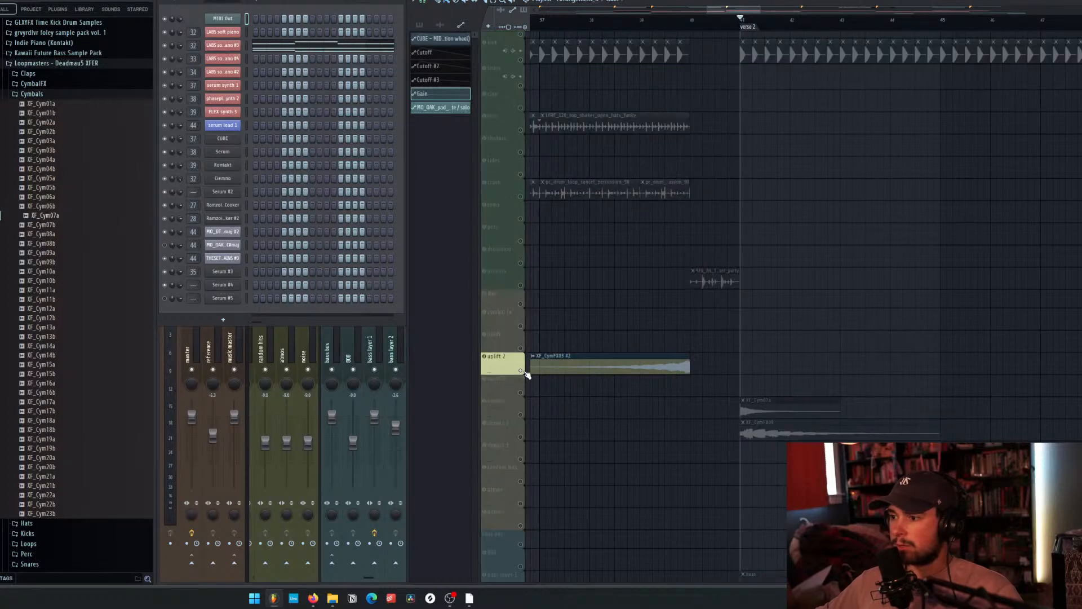
left_click(639, 21)
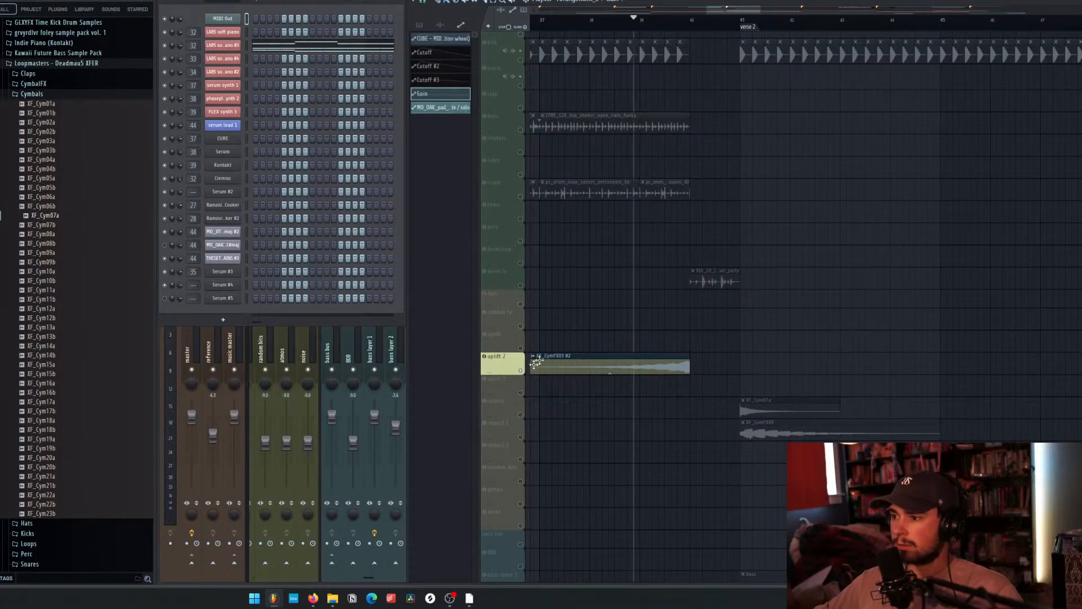
left_click(521, 286)
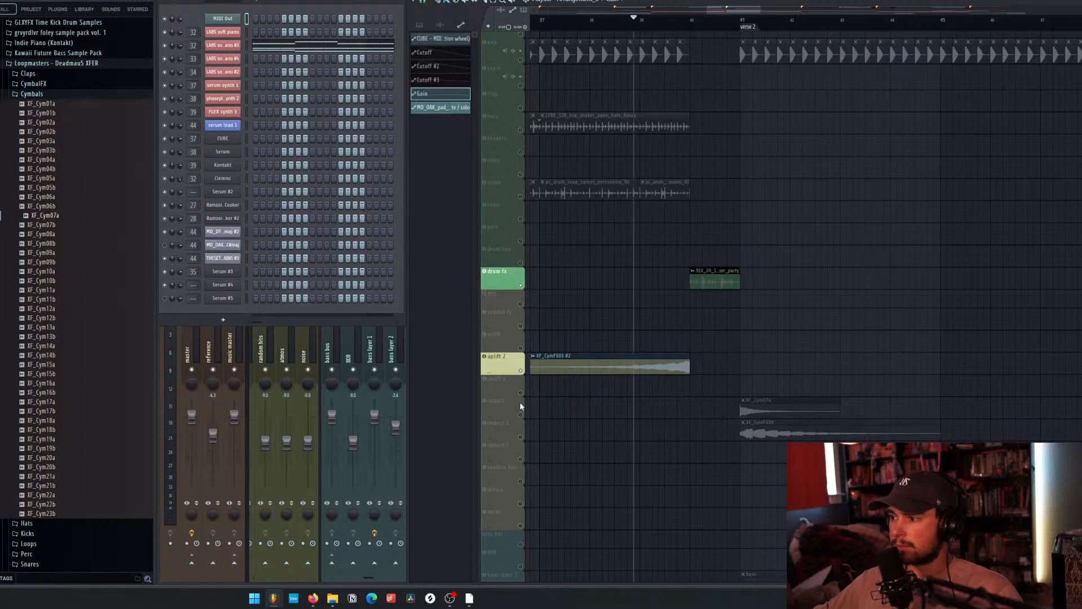
left_click(521, 415)
left_click(520, 437)
scroll(726, 408, "down", 5)
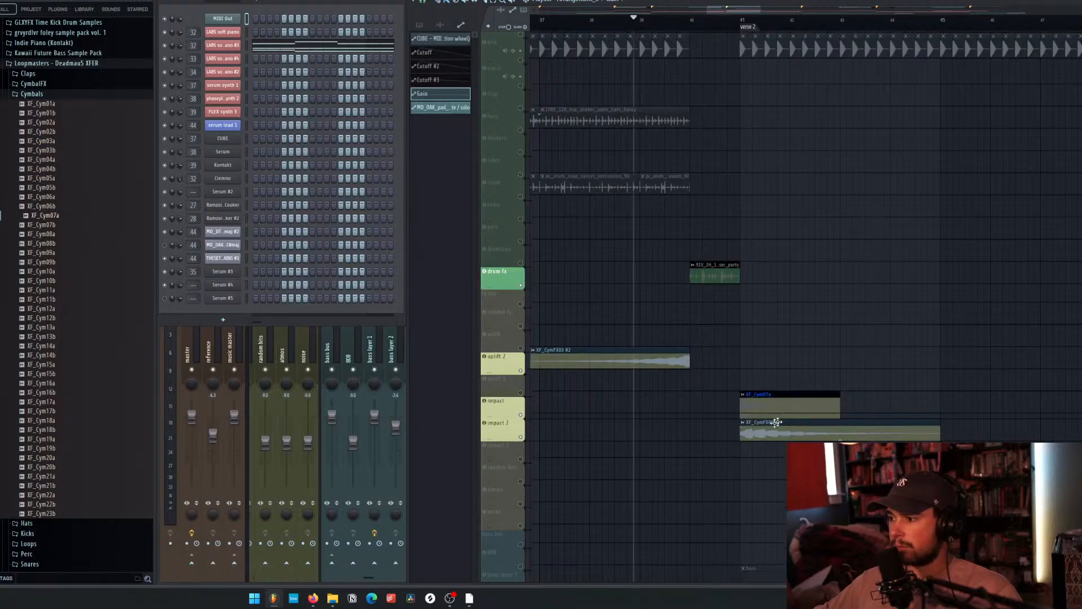
scroll(705, 394, "down", 3)
Play the soloed transition effects from about bar 39 into verse 2 twice, checking the drum fx, uplift and impact clips.
key("space")
scroll(747, 375, "up", 6)
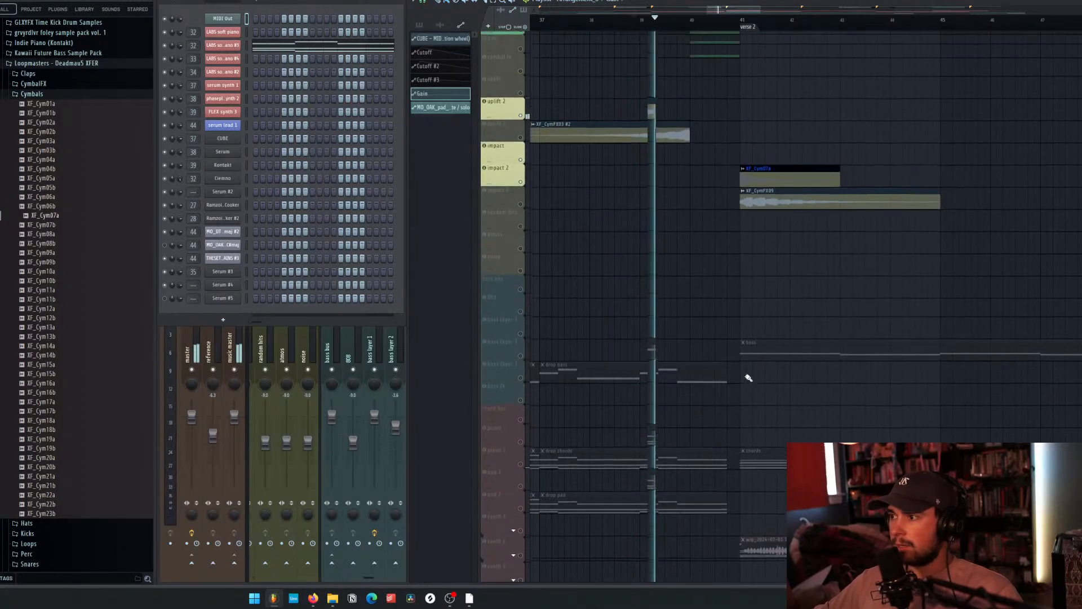
scroll(740, 377, "up", 3)
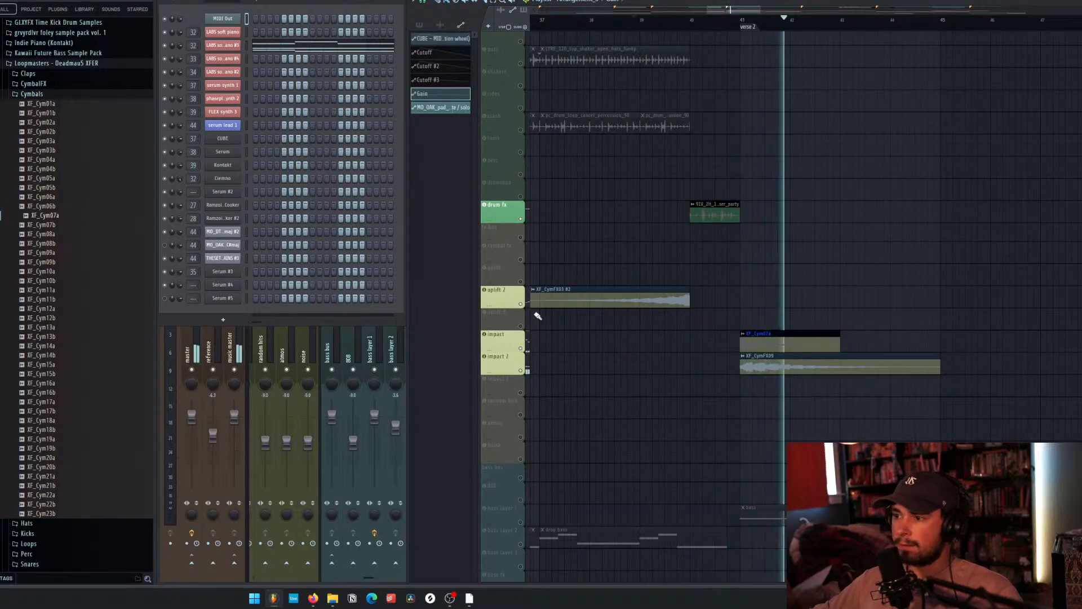
key("space")
scroll(530, 308, "down", 5, "ctrl")
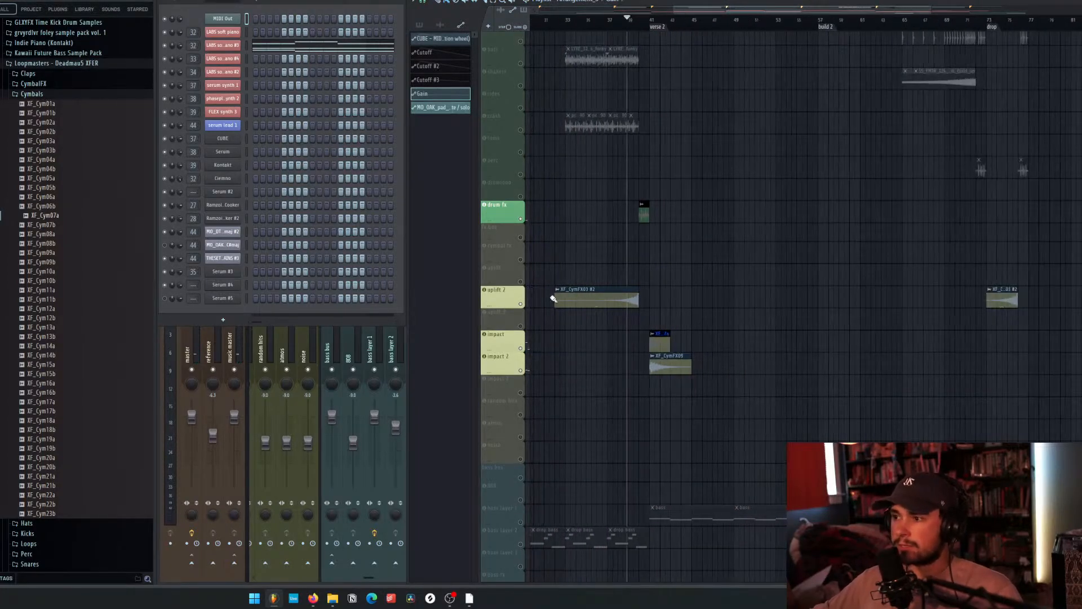
scroll(586, 293, "up", 6)
scroll(596, 289, "up", 2)
scroll(609, 299, "down", 7)
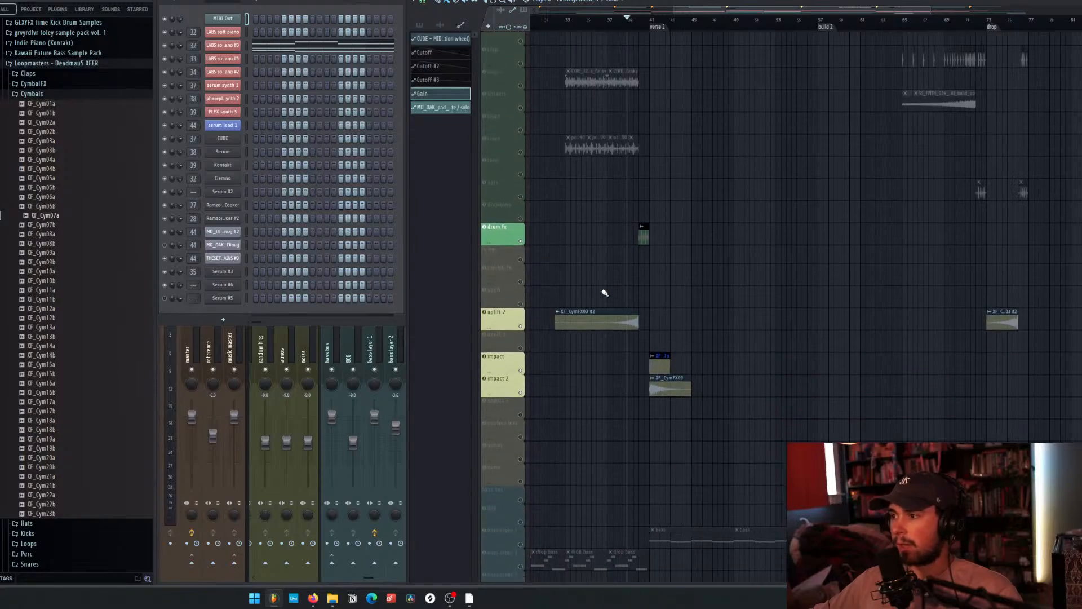
key("space")
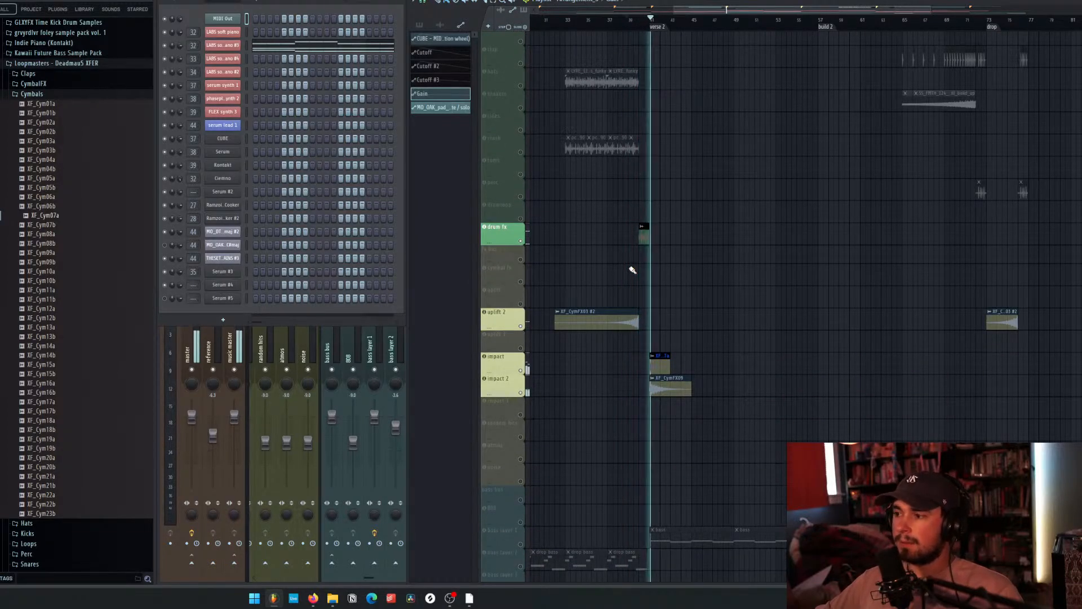
Unsolo the effect tracks and play the full mix from about bar 37 into verse 2.
scroll(620, 265, "down", 3)
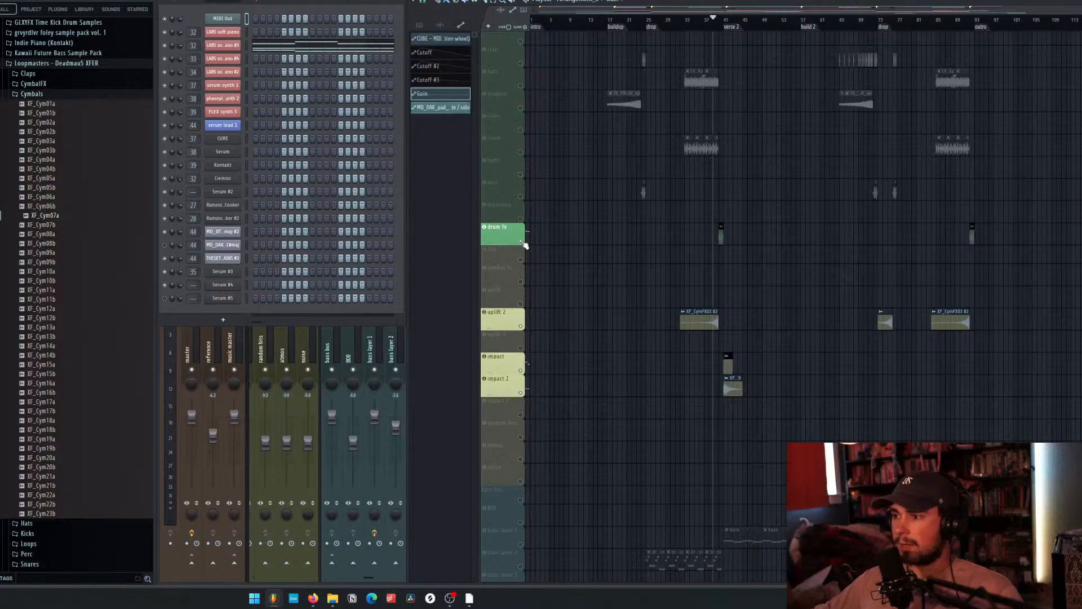
left_click(523, 242)
left_click(705, 27)
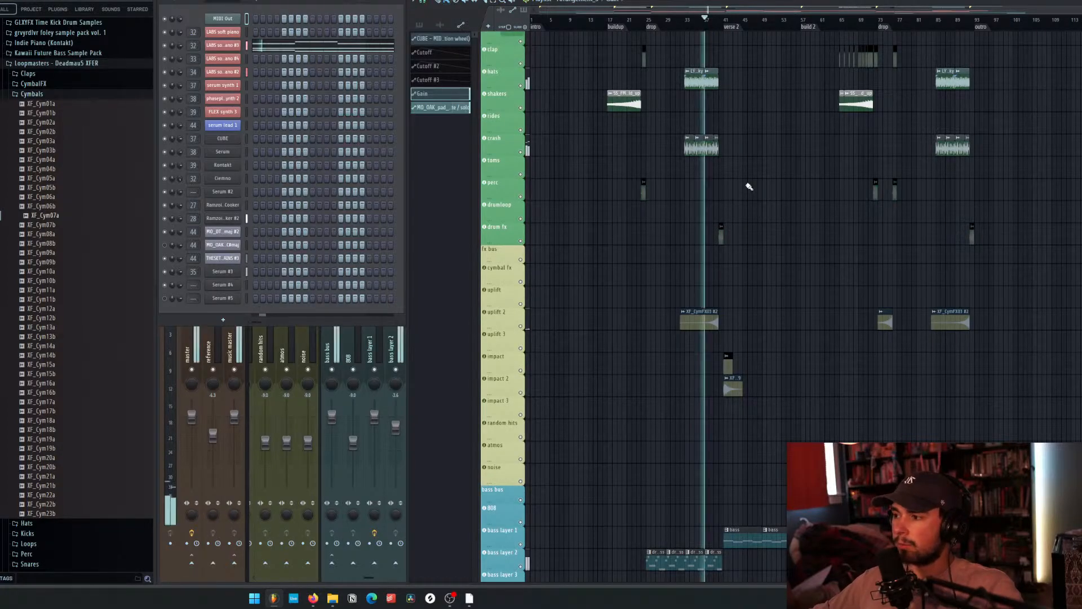
scroll(733, 255, "up", 4)
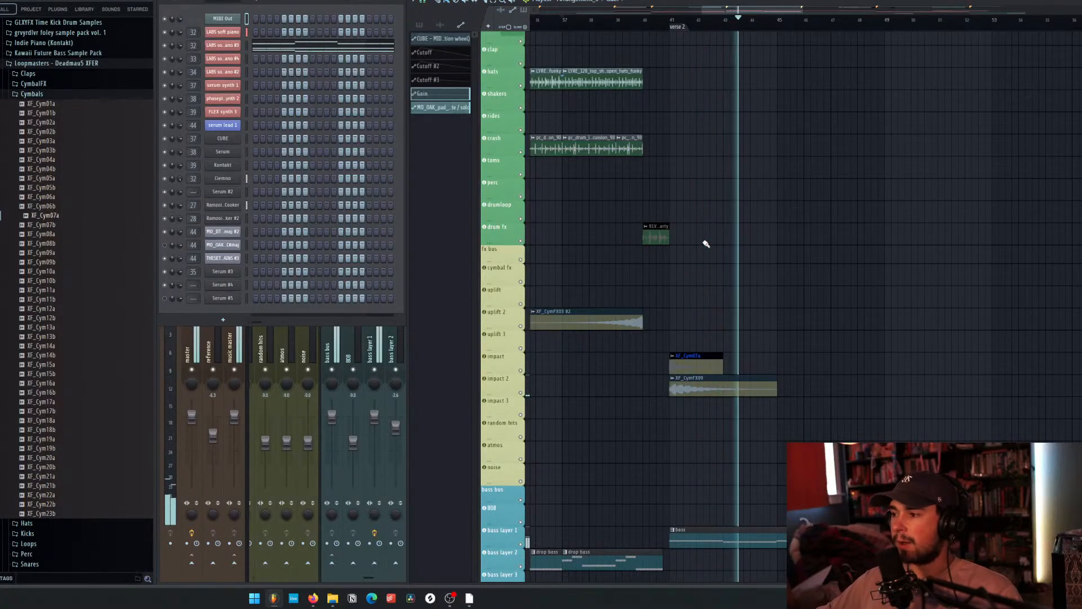
key("space")
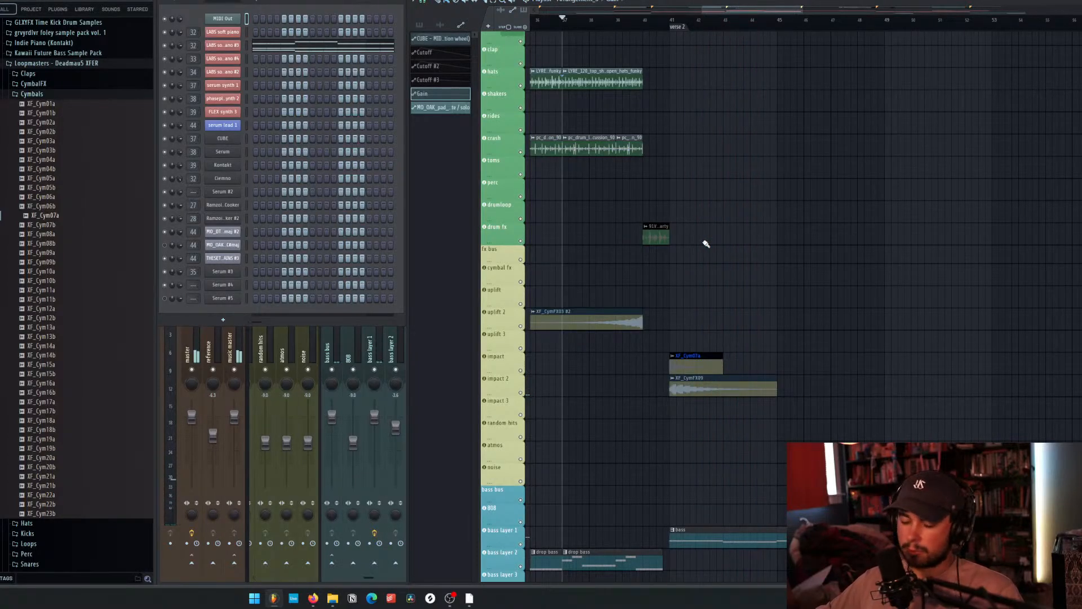
Review the clips on all tracks around build 2, from the drums and FX down to the leads.
scroll(707, 244, "down", 5)
scroll(709, 243, "up", 3)
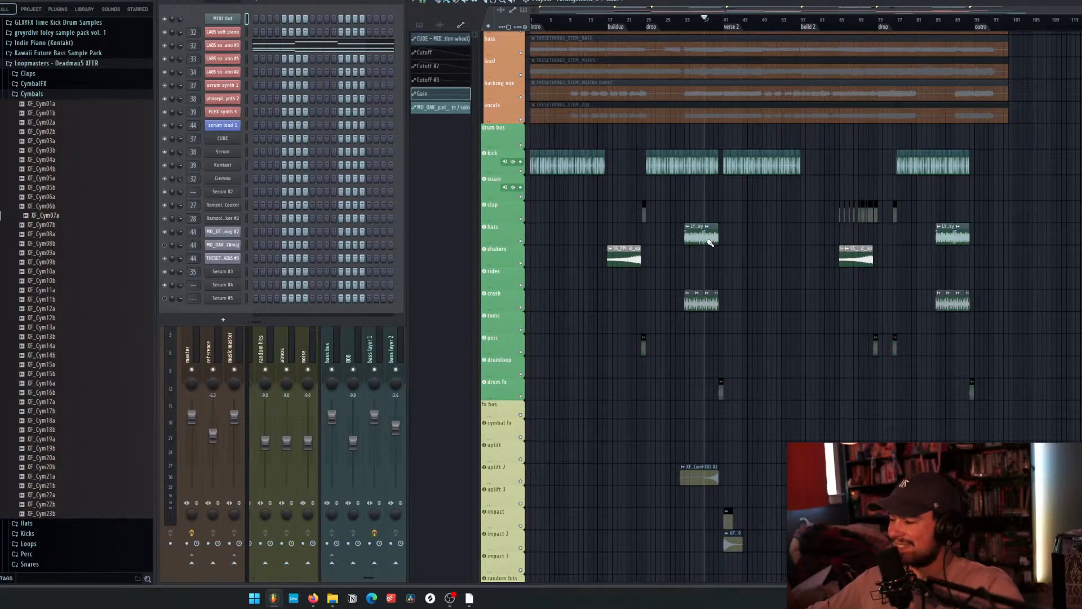
scroll(769, 245, "down", 8)
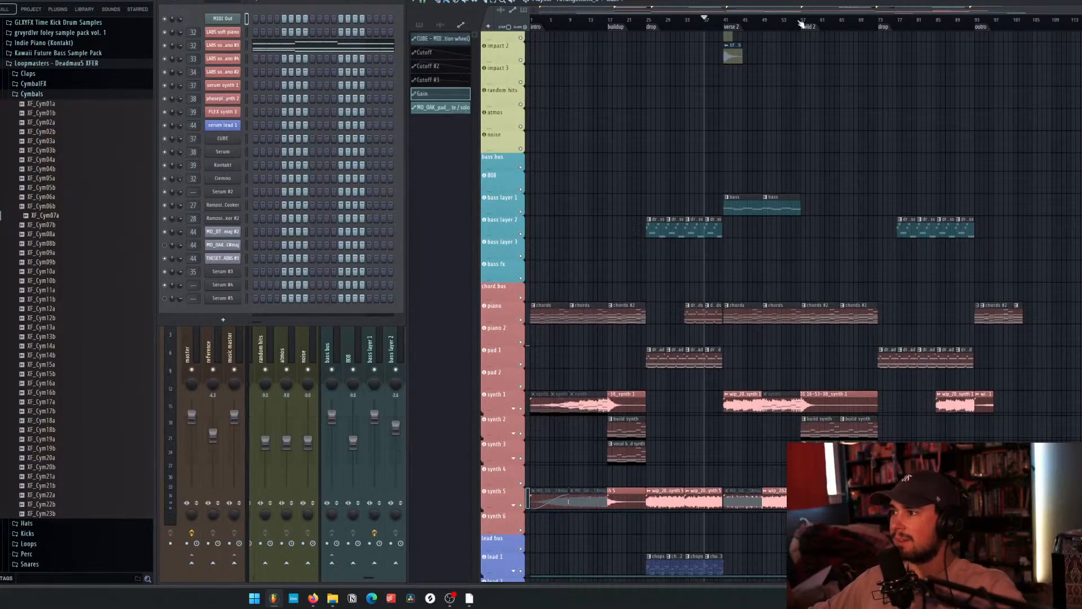
left_click(801, 23)
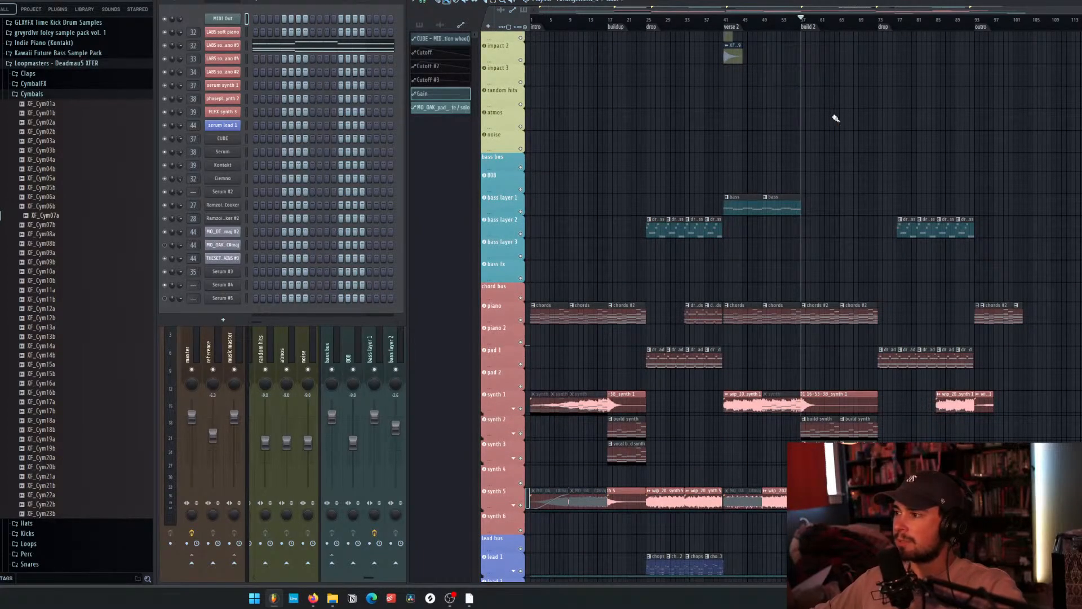
scroll(833, 96, "down", 10)
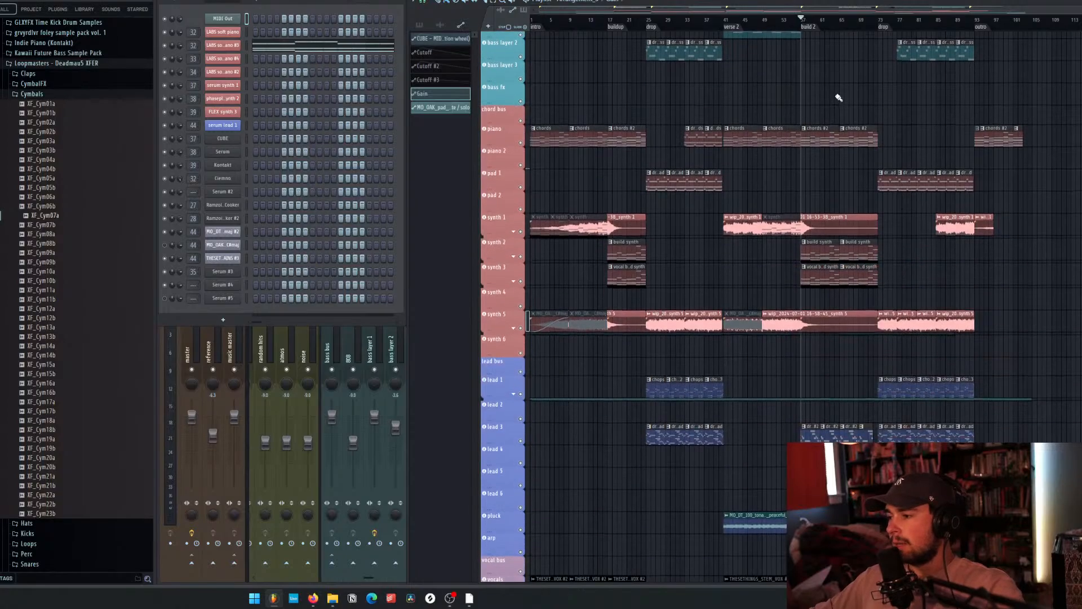
scroll(835, 110, "up", 3)
scroll(834, 110, "up", 8)
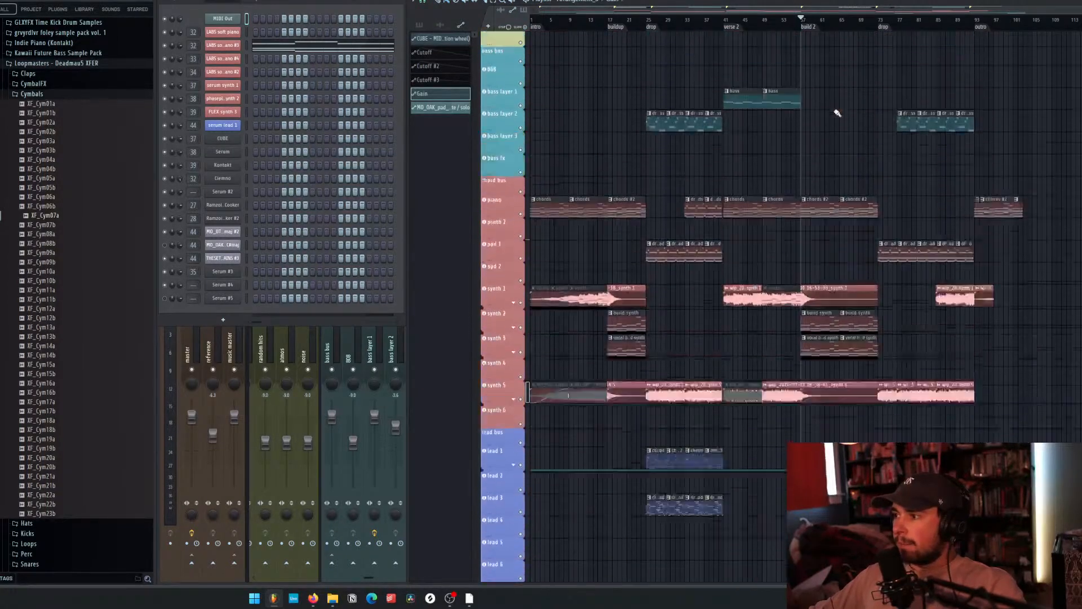
Play the arrangement from the start of verse 2 through build 2 into the second drop.
left_click(733, 21)
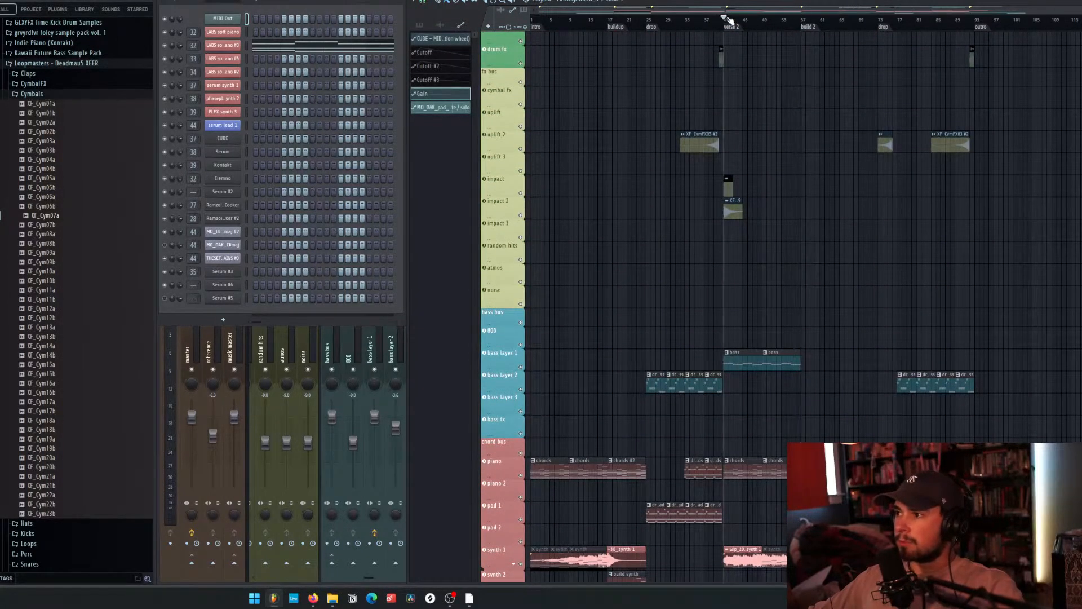
key("space")
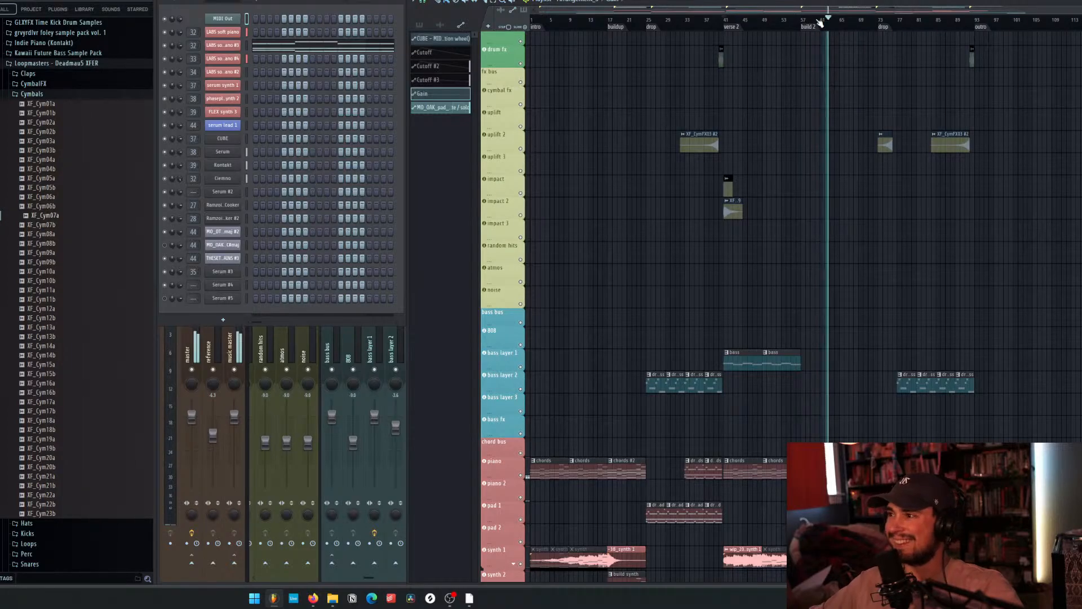
scroll(845, 96, "down", 10)
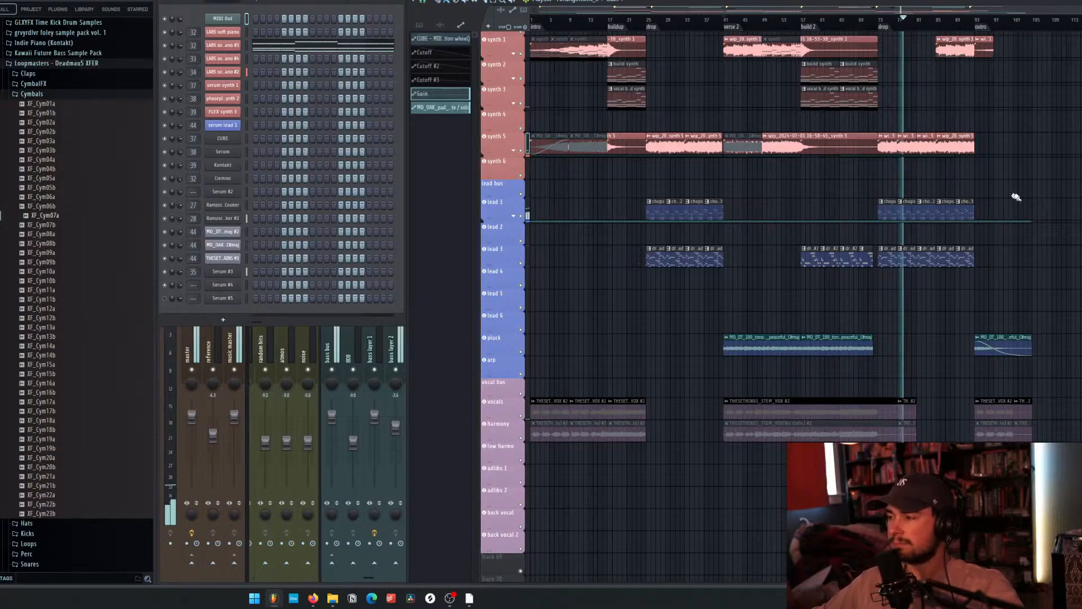
Compare the second drop with lead 1's mute/solo automation track muted and unmuted, and collapse the automation lane.
left_click(513, 217)
left_click(521, 238)
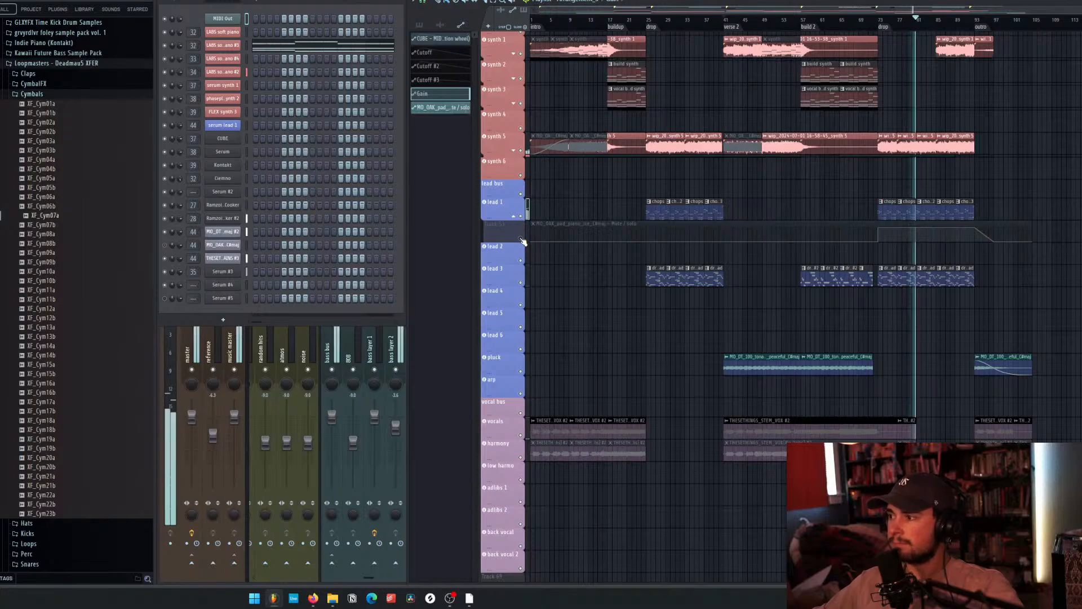
left_click(520, 238)
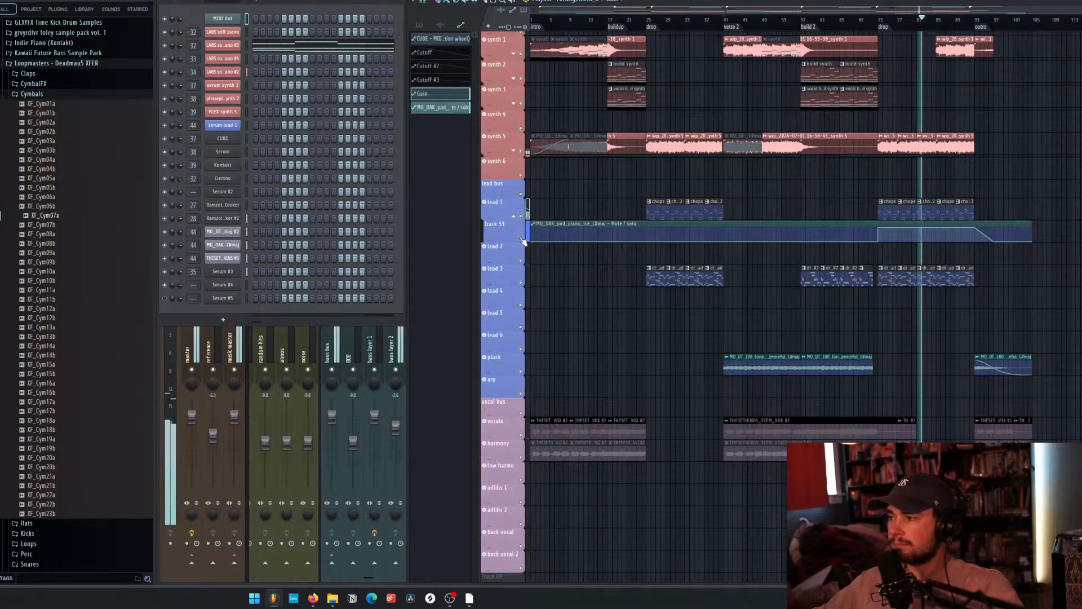
left_click(520, 238)
left_click(521, 239)
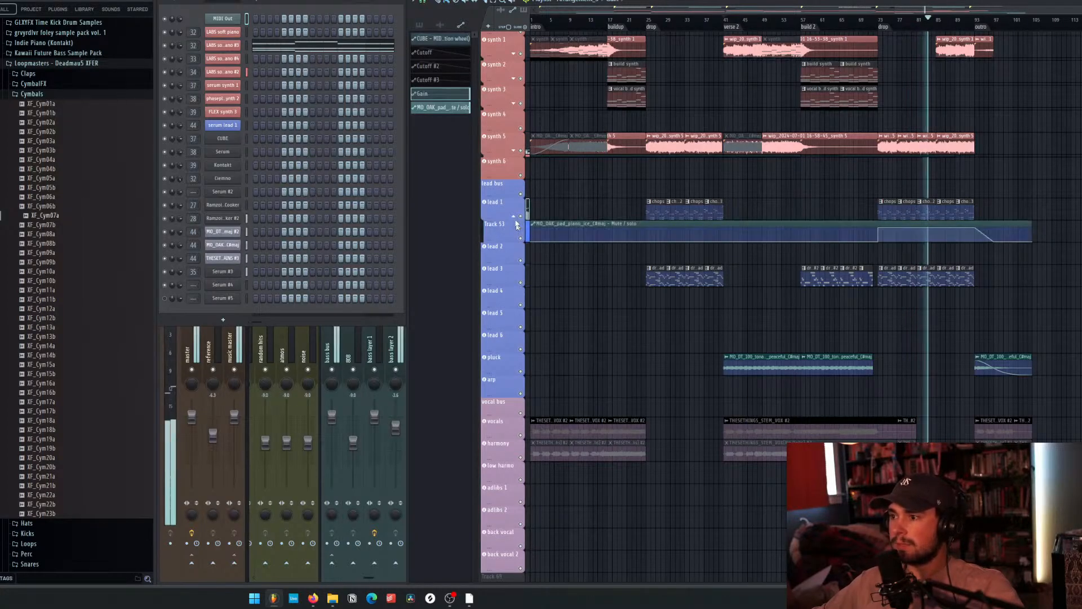
left_click(513, 217)
Inspect the MO_OAK_pad_piano_ice_C#maj Slicex instrument used by the second drop's chops clip, and close its window.
left_click(884, 216)
key("space")
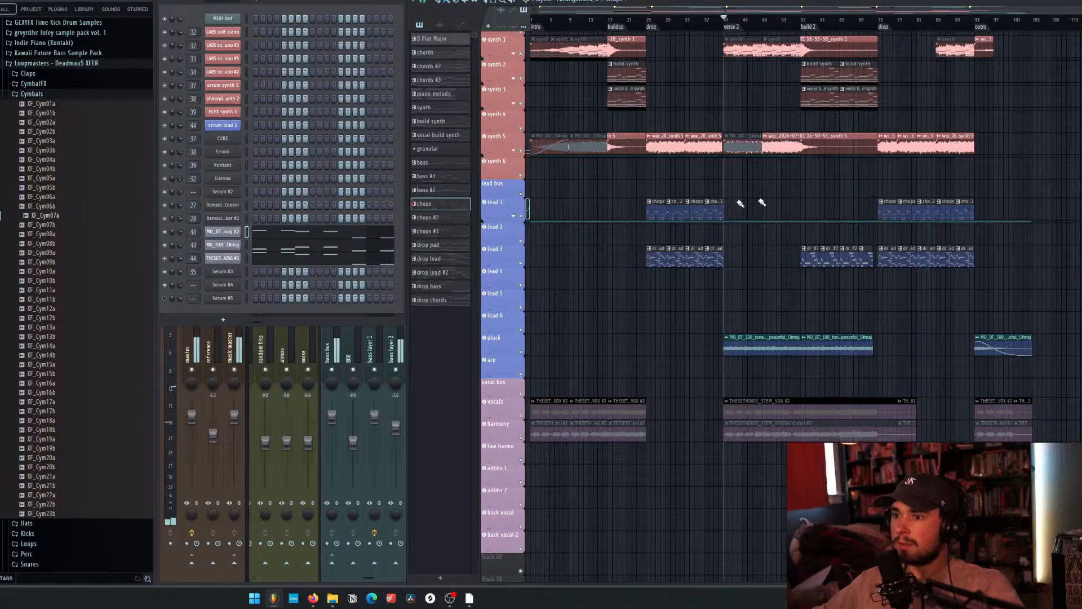
left_click(228, 247)
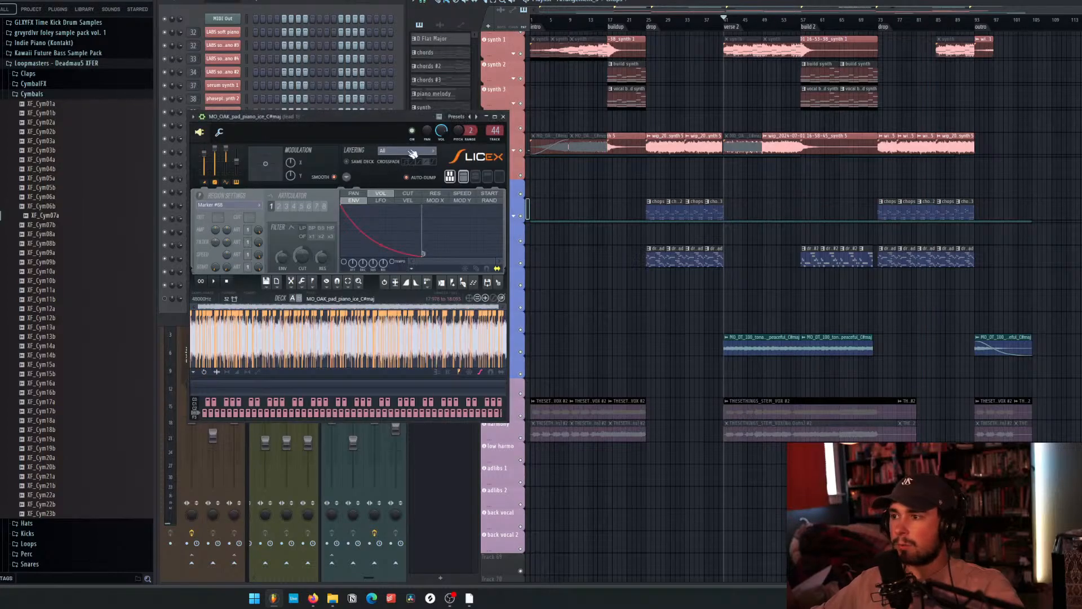
left_click(260, 3)
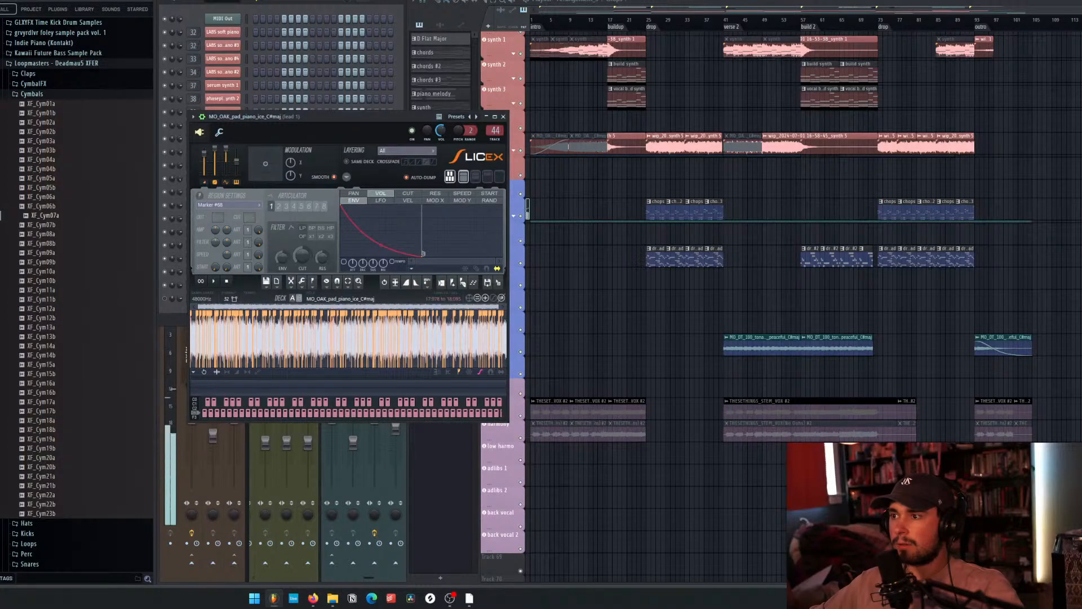
left_click(503, 117)
left_click(503, 117)
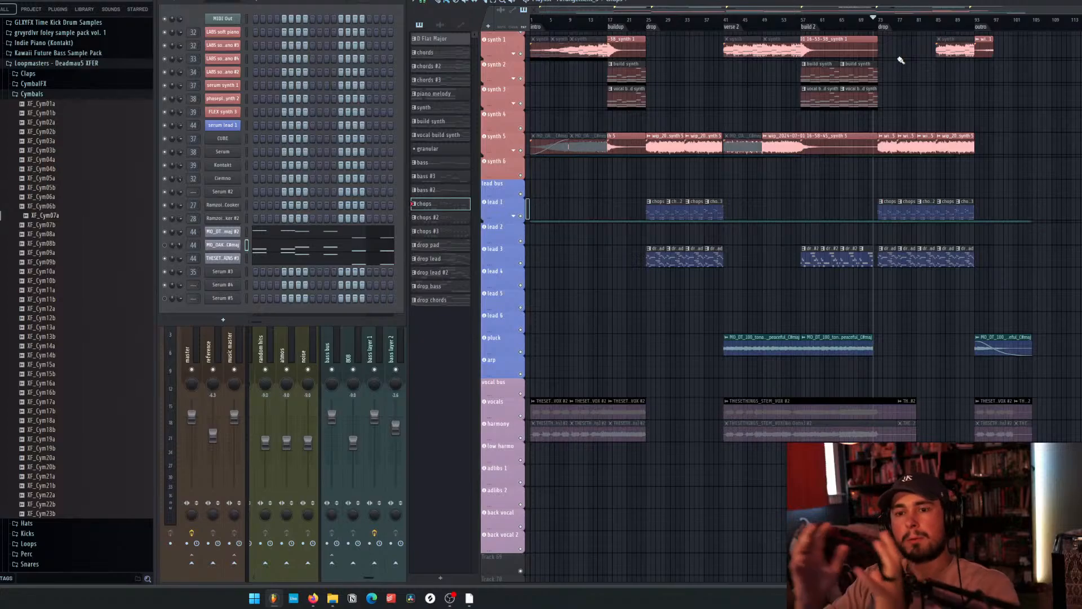
Play the second drop, switch playback to the first drop for comparison, and return to the start of the second drop.
key("space")
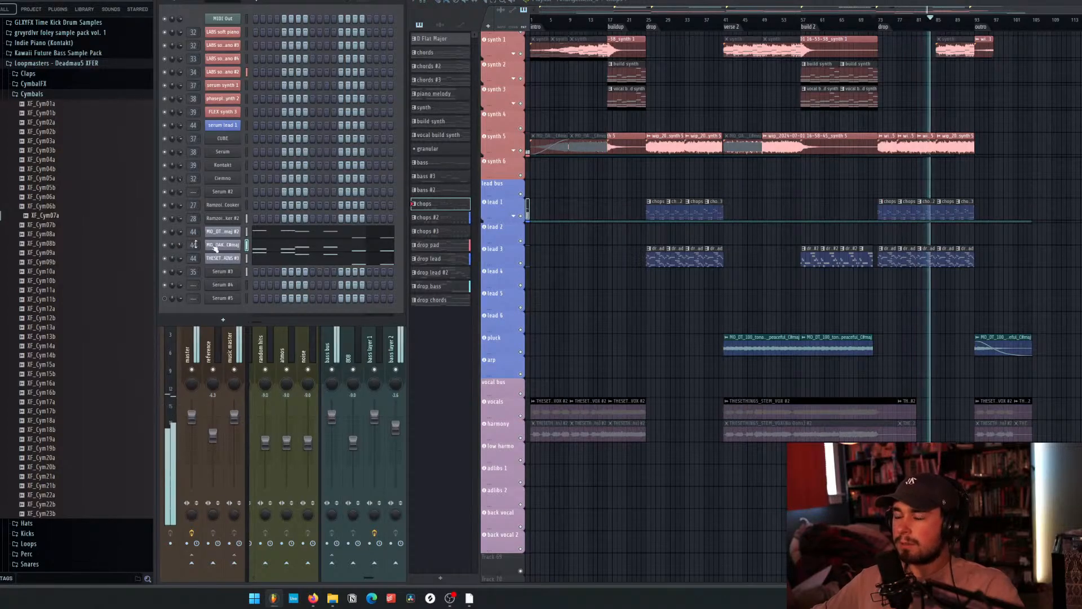
left_click(640, 18)
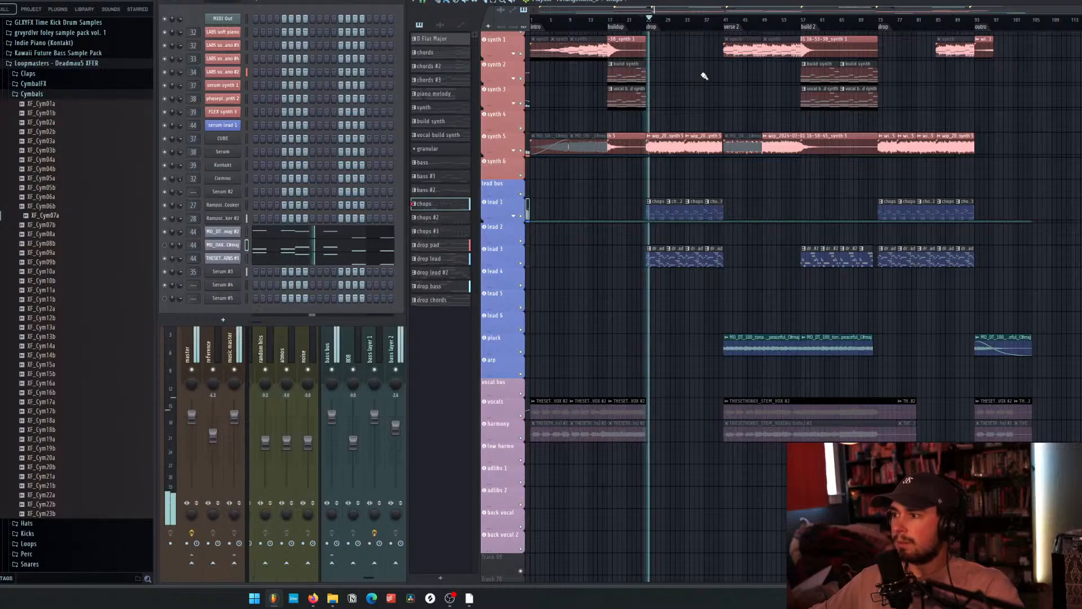
left_click(869, 18)
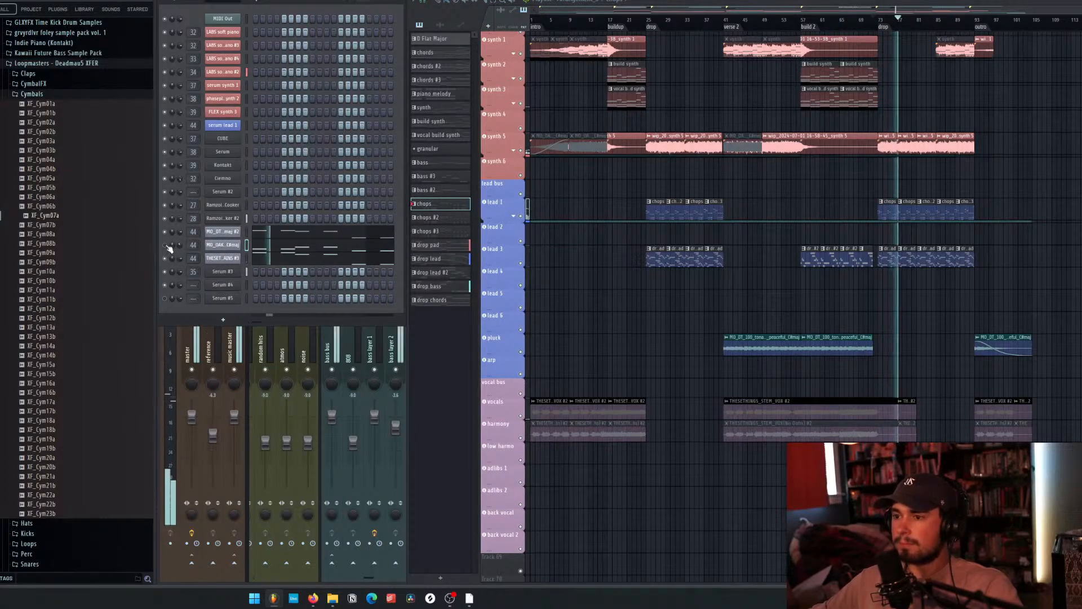
Check the MO_OAK_pad_piano_ice_C#maj Slicex instrument during the second drop, close its window, and stop playback.
left_click(223, 245)
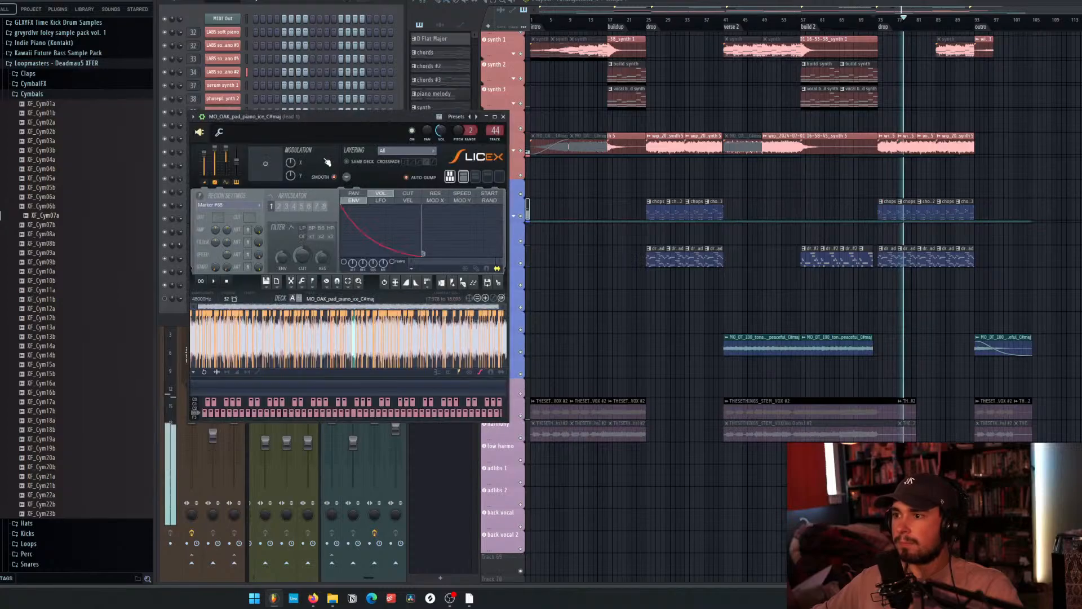
left_click(503, 117)
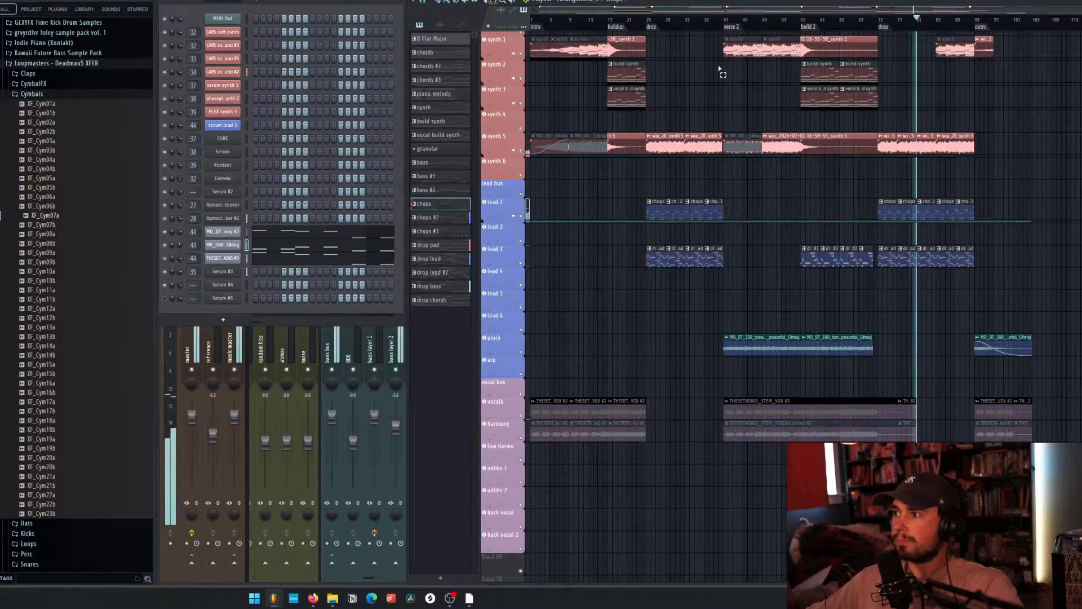
key("space")
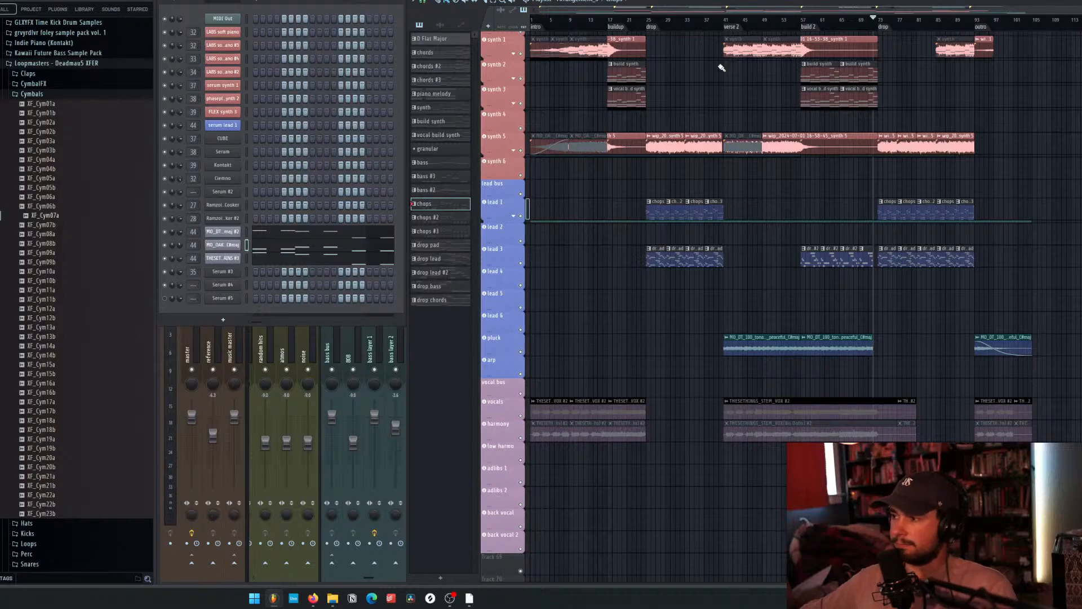
Review the clips on all tracks around the second drop, from the drums and FX down to the leads and vocals.
scroll(914, 127, "down", 15)
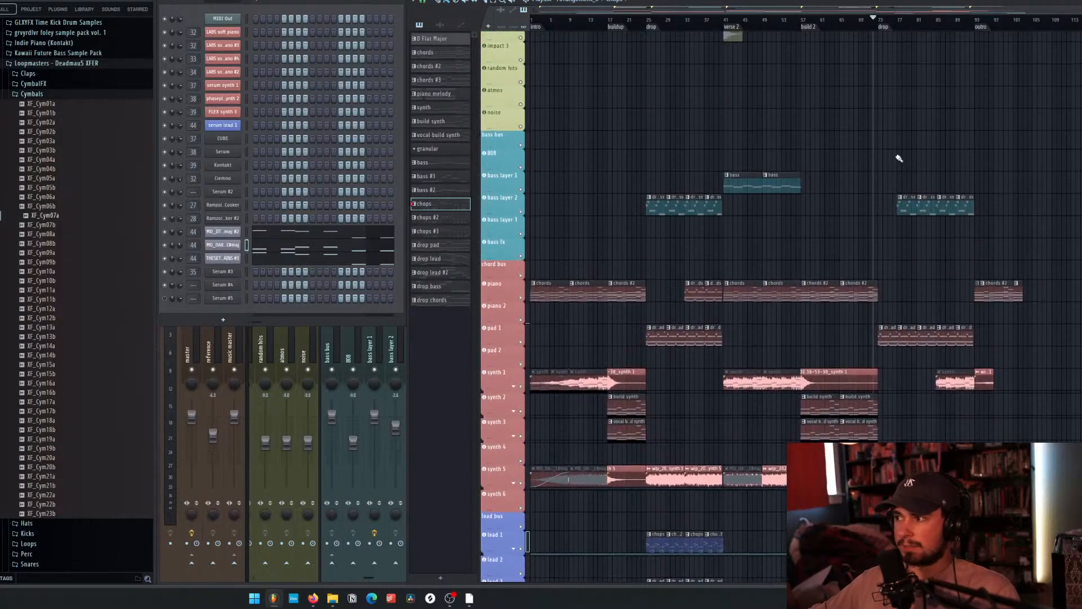
scroll(895, 180, "up", 15)
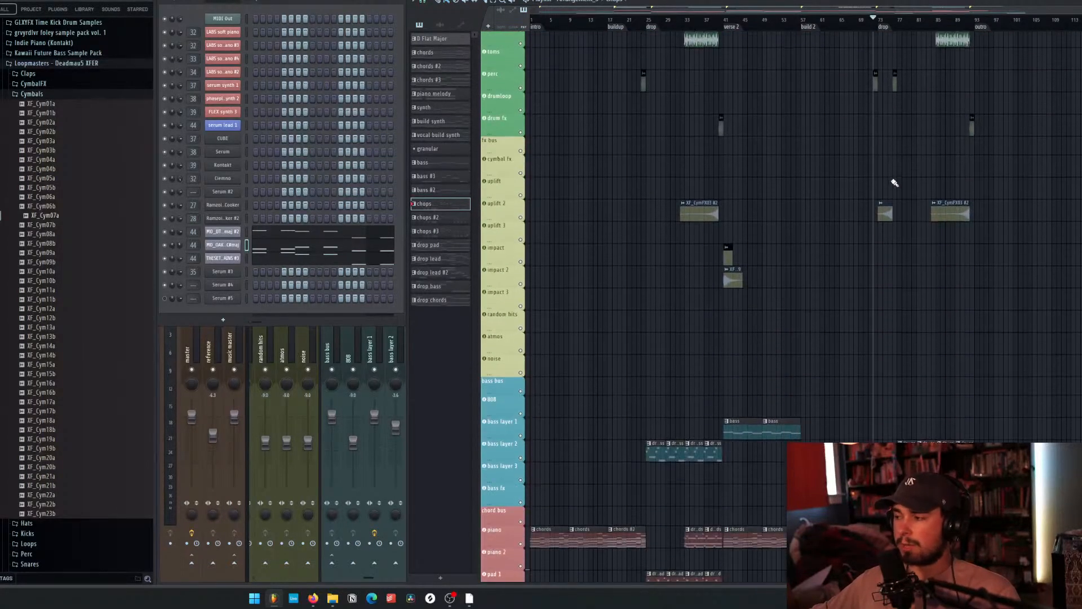
scroll(913, 186, "down", 6)
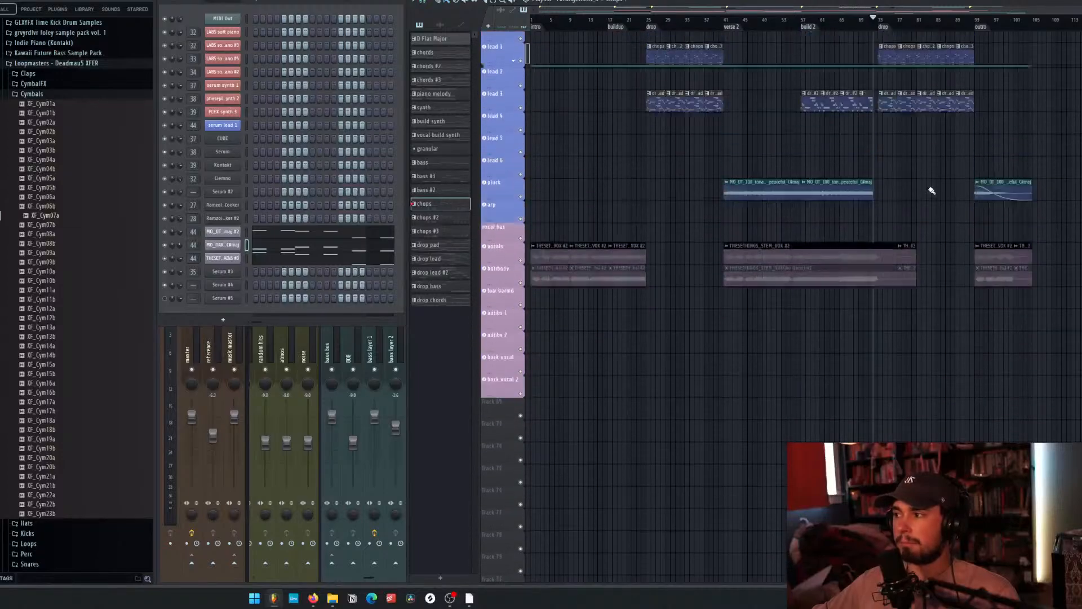
scroll(958, 195, "up", 12)
scroll(984, 208, "up", 15)
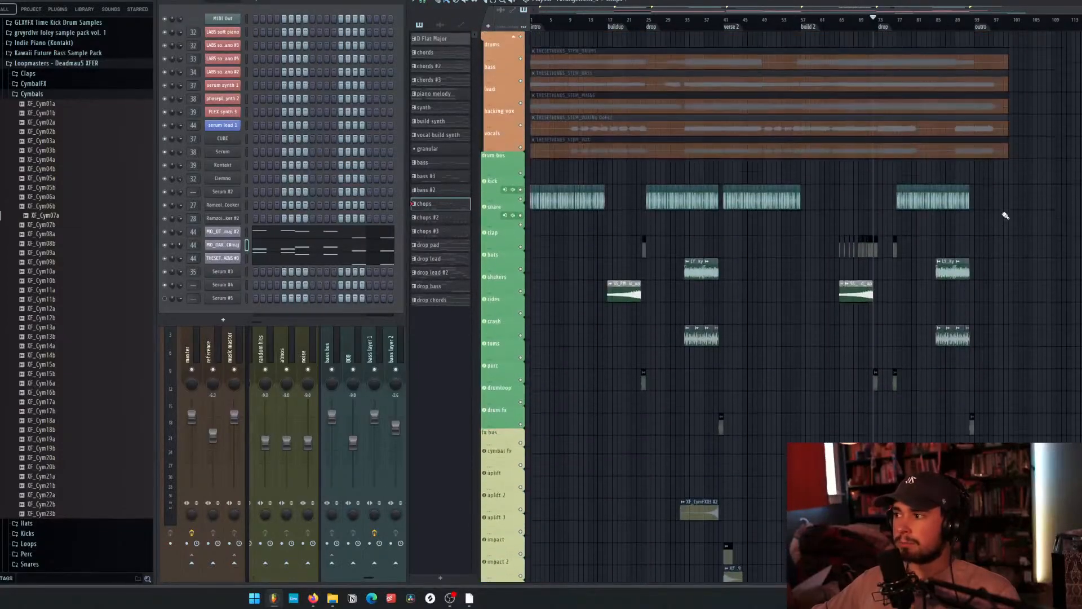
scroll(1003, 212, "down", 6)
scroll(1004, 211, "down", 5)
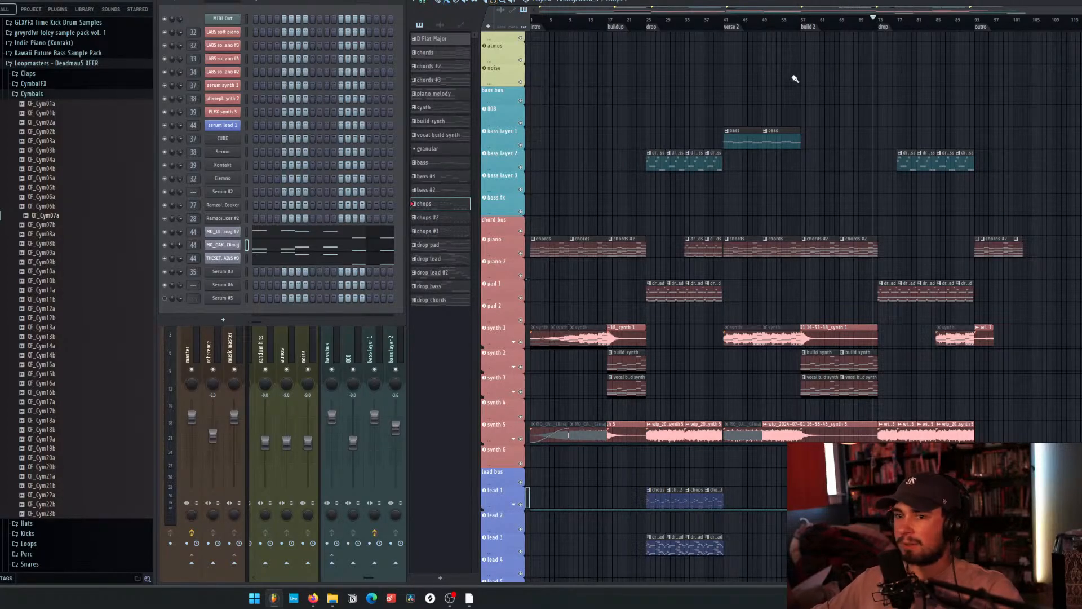
scroll(933, 146, "down", 5)
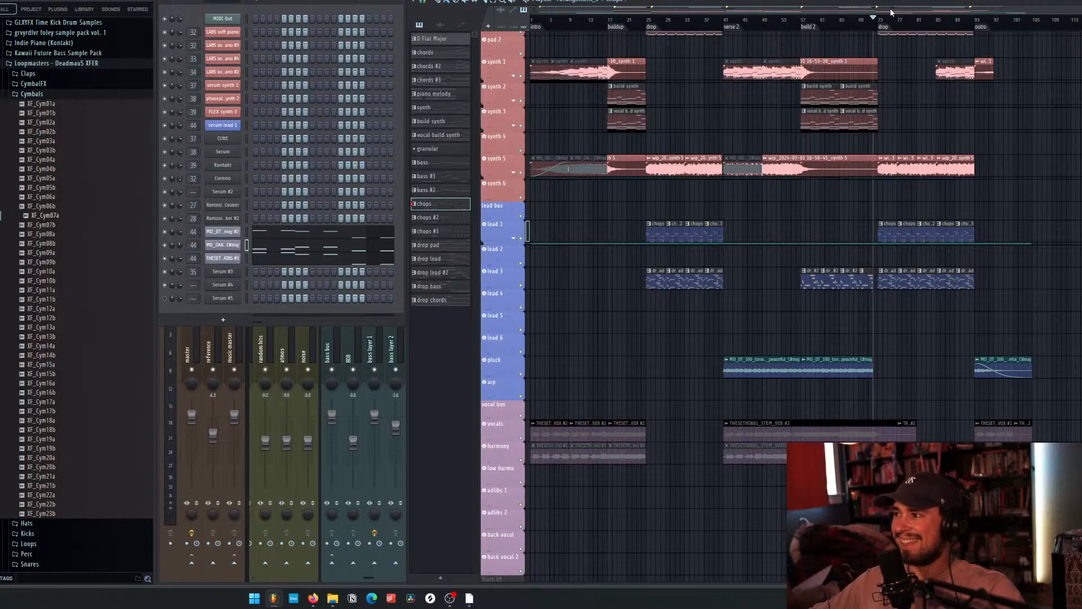
Play the second drop while following its drum, FX, bass, chord and lead clips.
key("space")
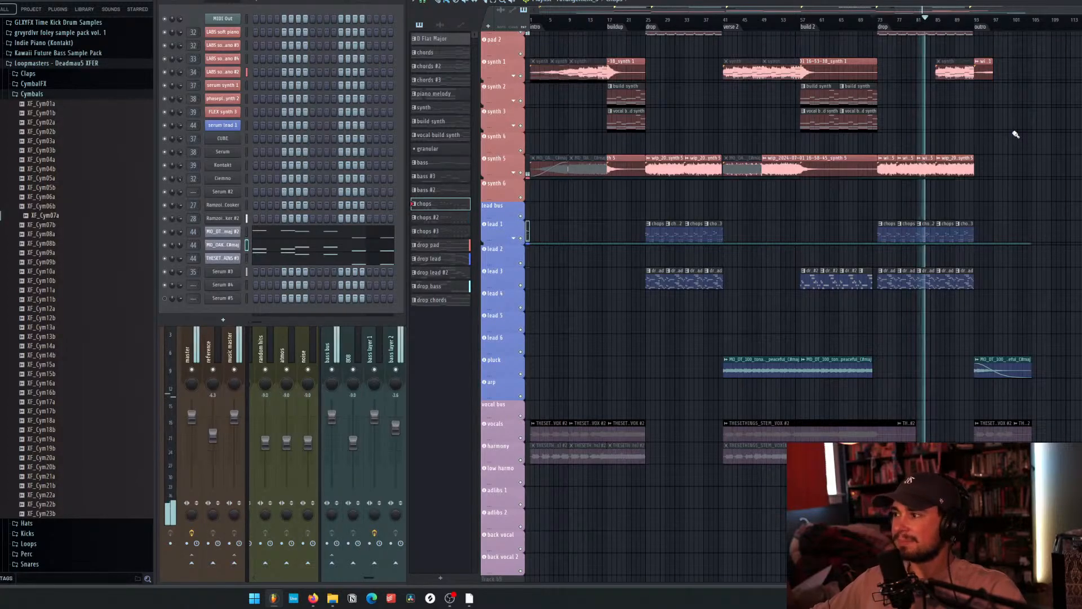
scroll(1015, 134, "up", 10)
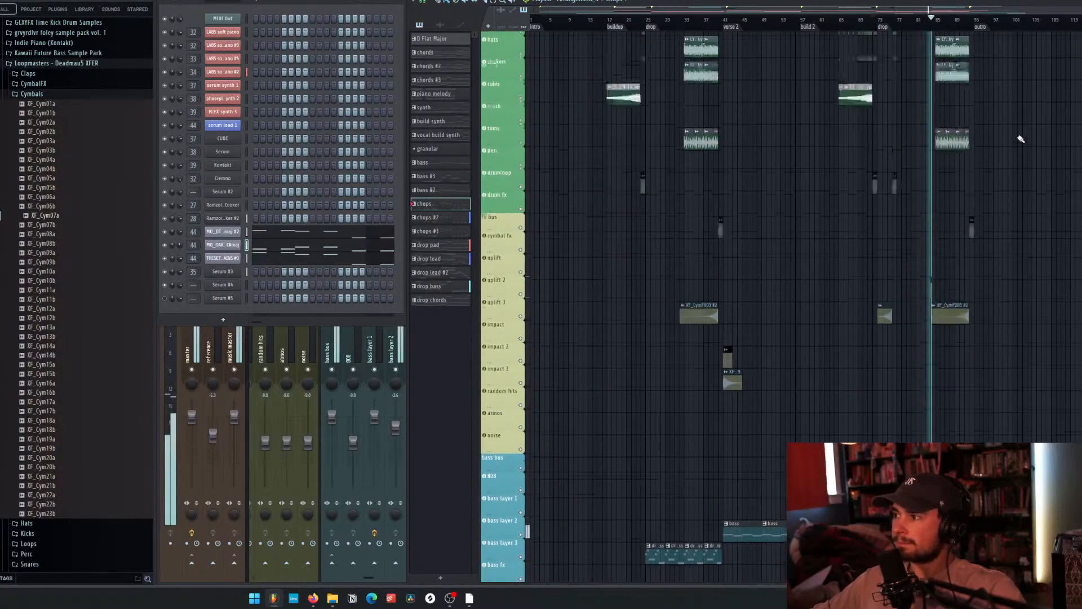
scroll(1019, 138, "up", 4)
scroll(1020, 138, "down", 15)
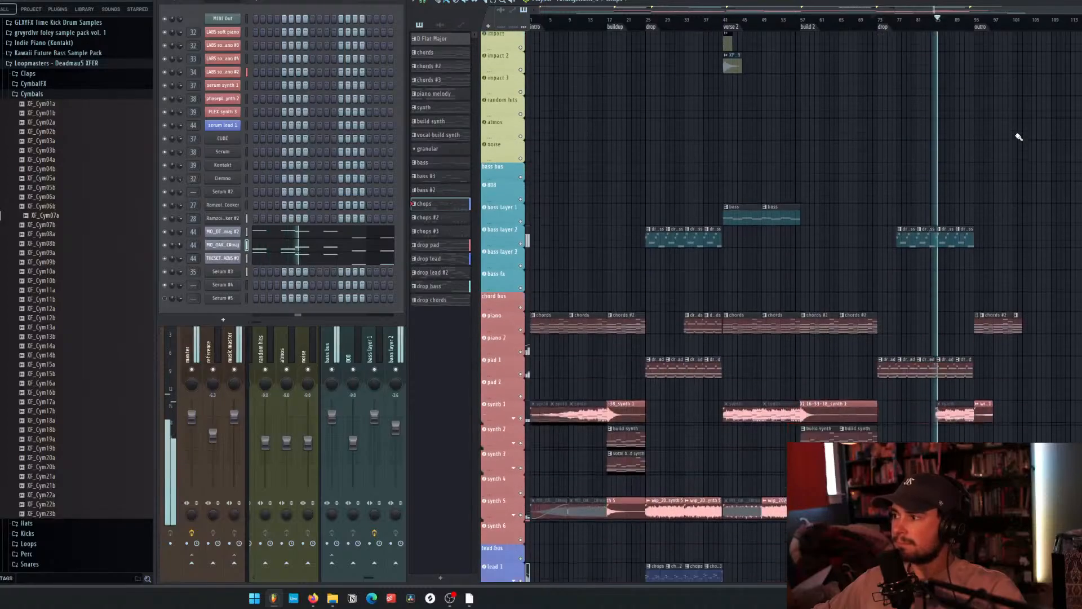
scroll(1019, 137, "down", 12)
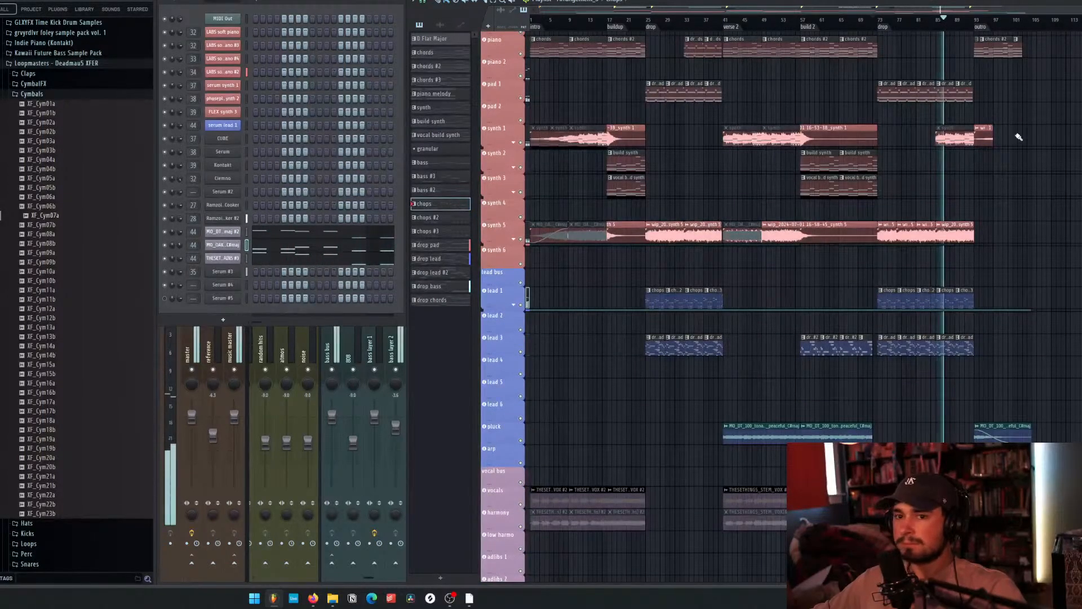
scroll(1018, 137, "down", 2)
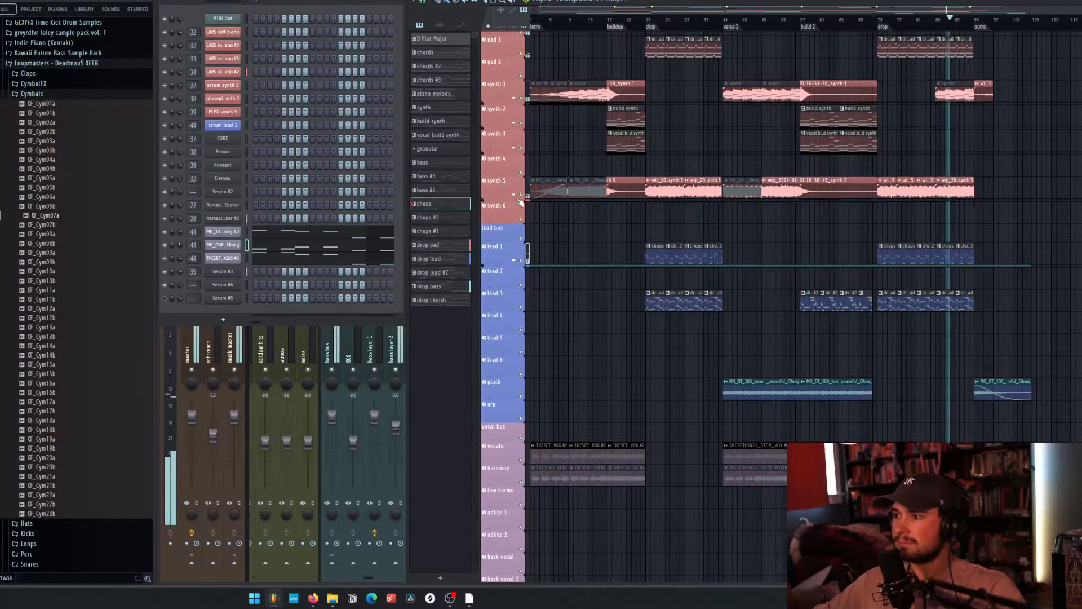
Expand synth 5's gain automation lane, inspect the clip spanning the second drop, and collapse the lane.
left_click(518, 200)
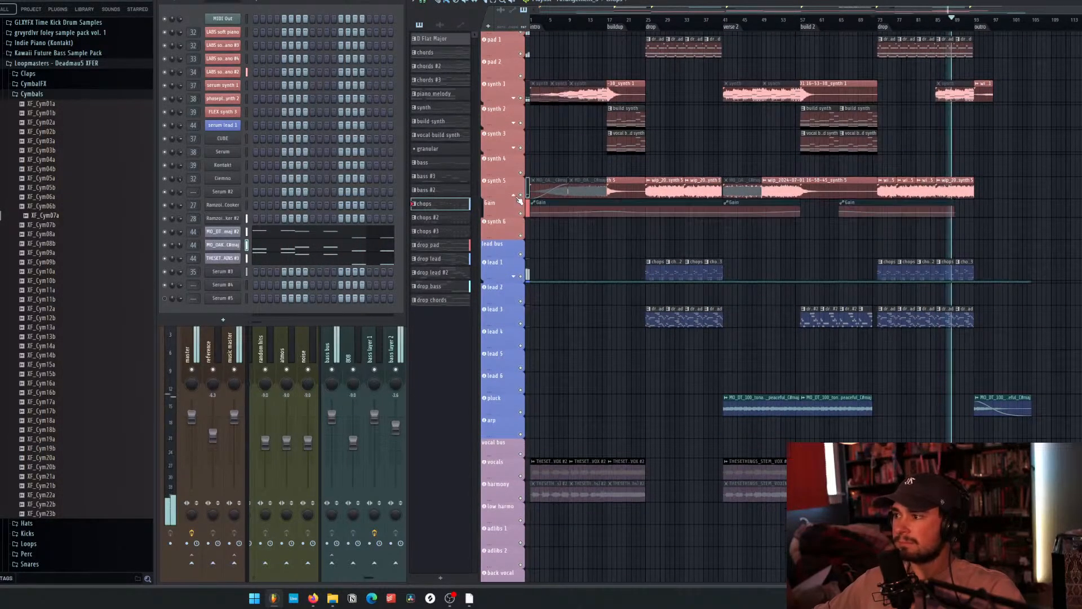
left_click(879, 214)
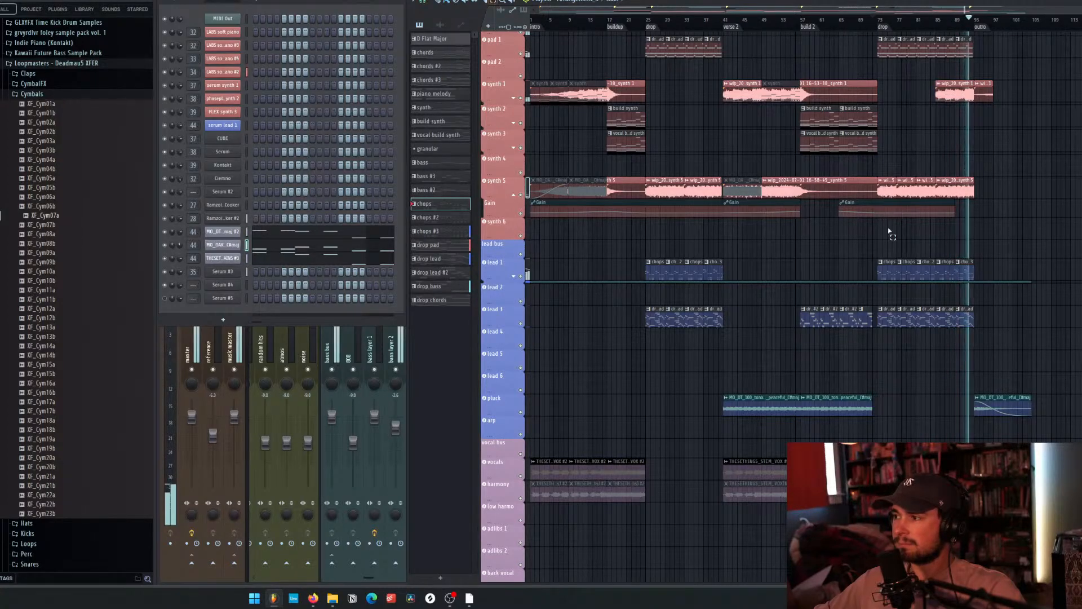
left_click(514, 196)
Let the song play into the outro while reviewing the outro's vocal, pluck, piano and synth clips, and stop playback.
scroll(968, 238, "down", 5)
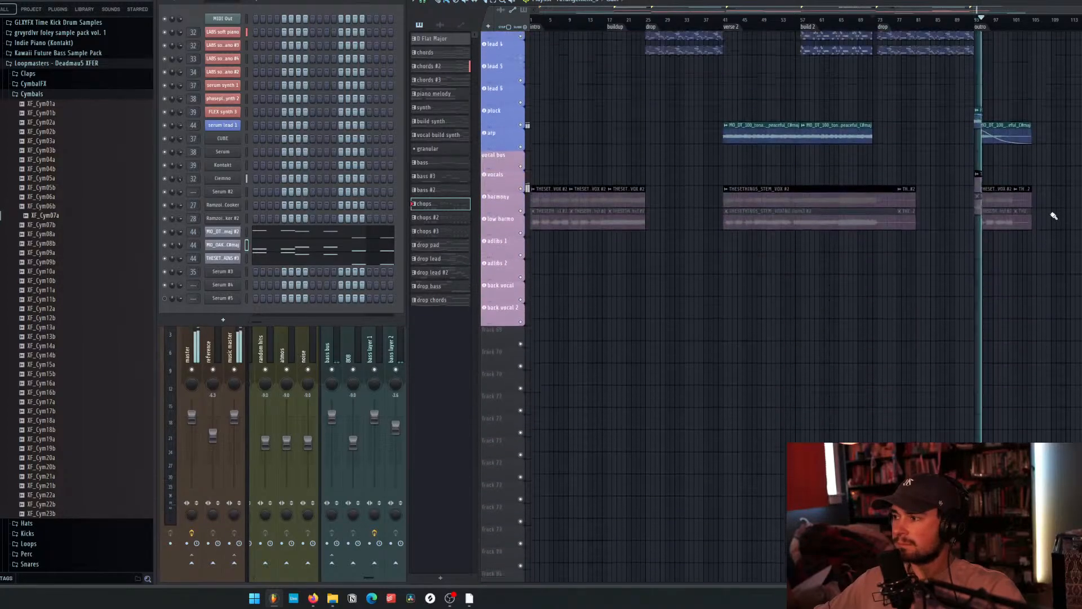
scroll(1052, 220, "up", 10)
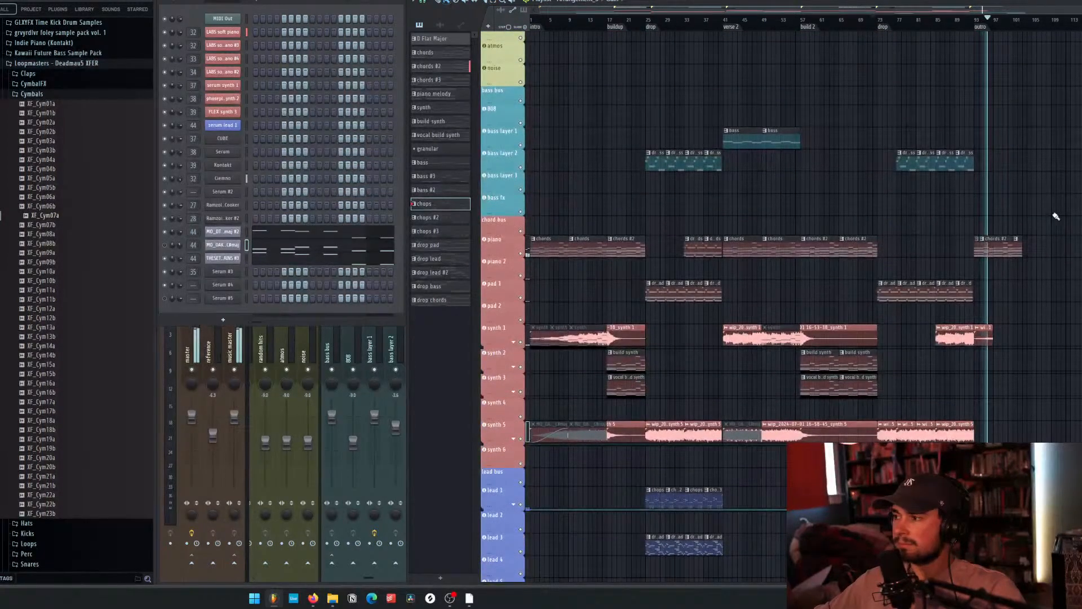
key("space")
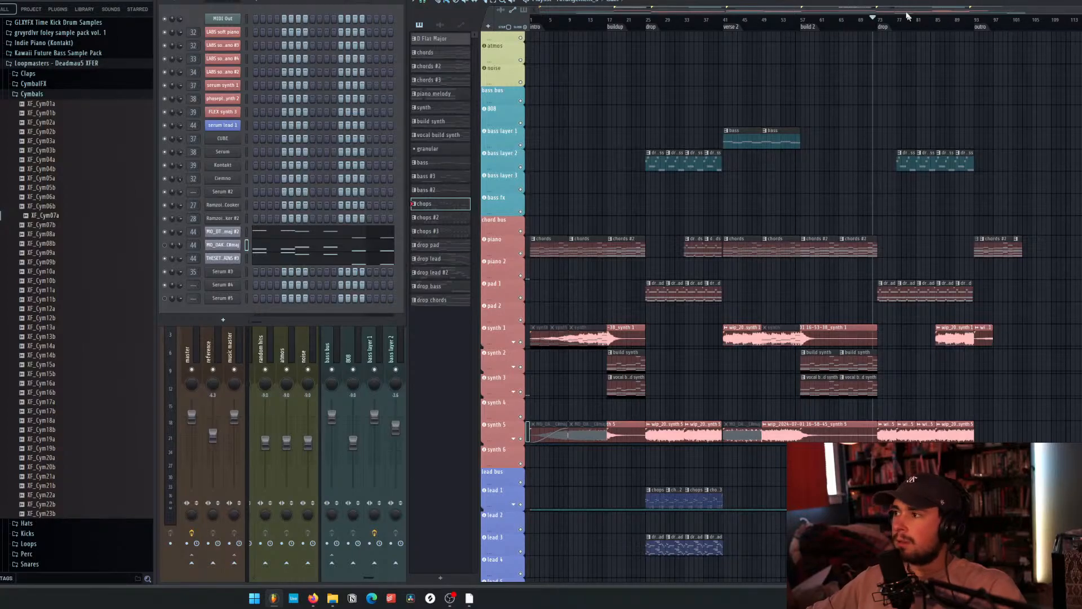
Compare the positions of build 2 and the outro with the playhead, returning it to the start of build 2.
scroll(875, 100, "down", 6)
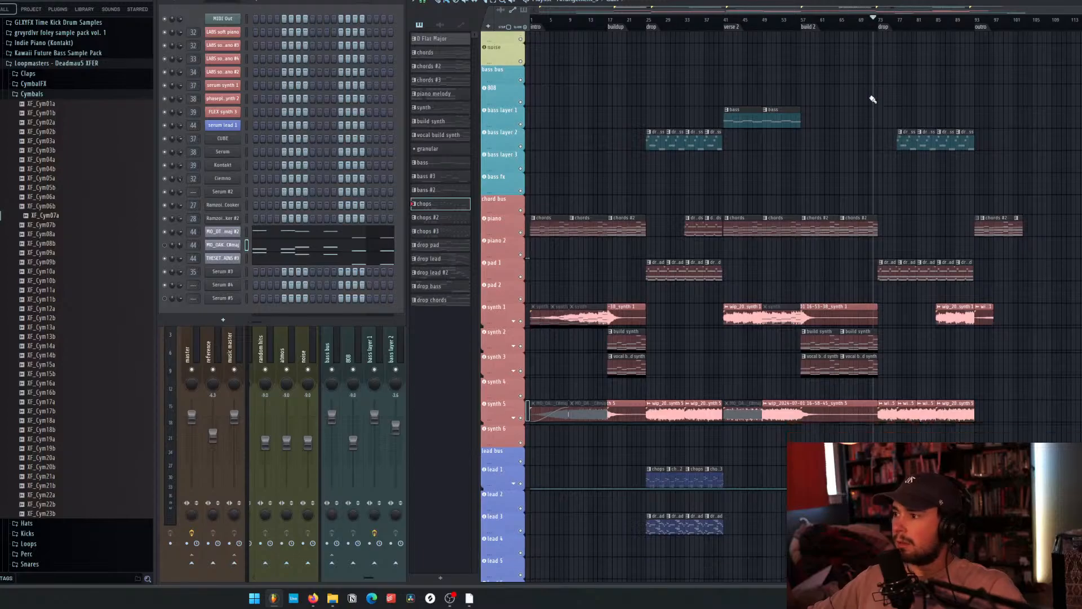
scroll(862, 78, "up", 6)
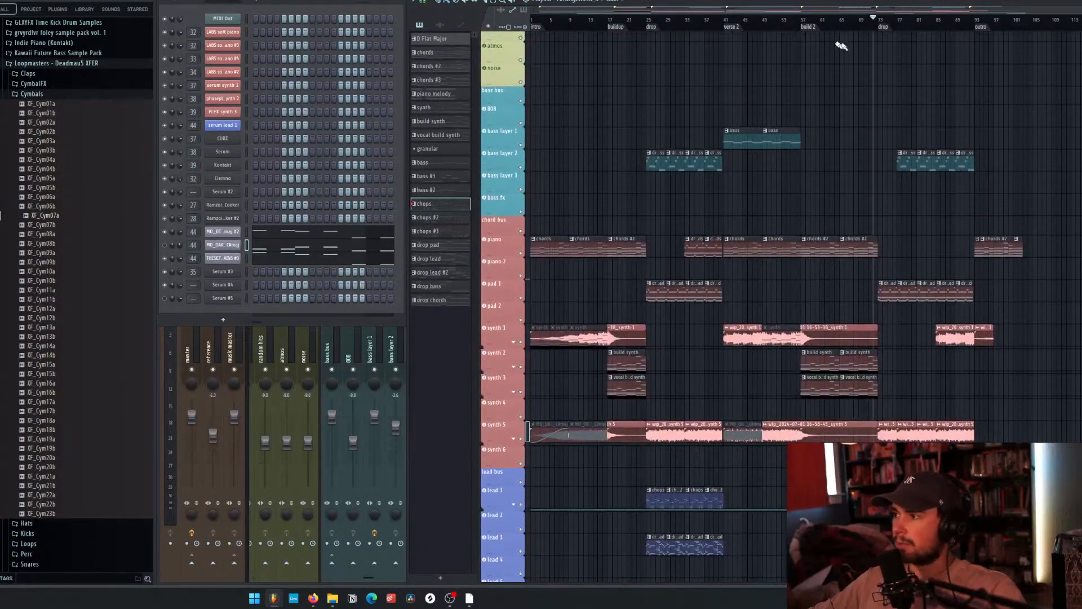
mouse_move(807, 22)
left_mouse_down()
mouse_move(881, 28)
mouse_move(809, 34)
left_mouse_up()
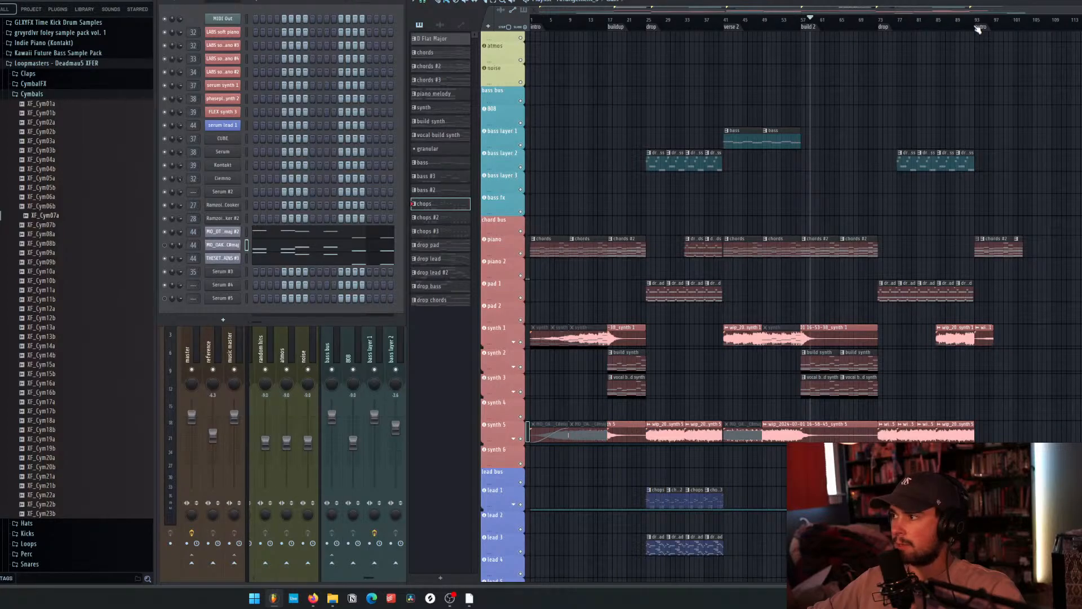
left_click_drag(977, 29, 1037, 35)
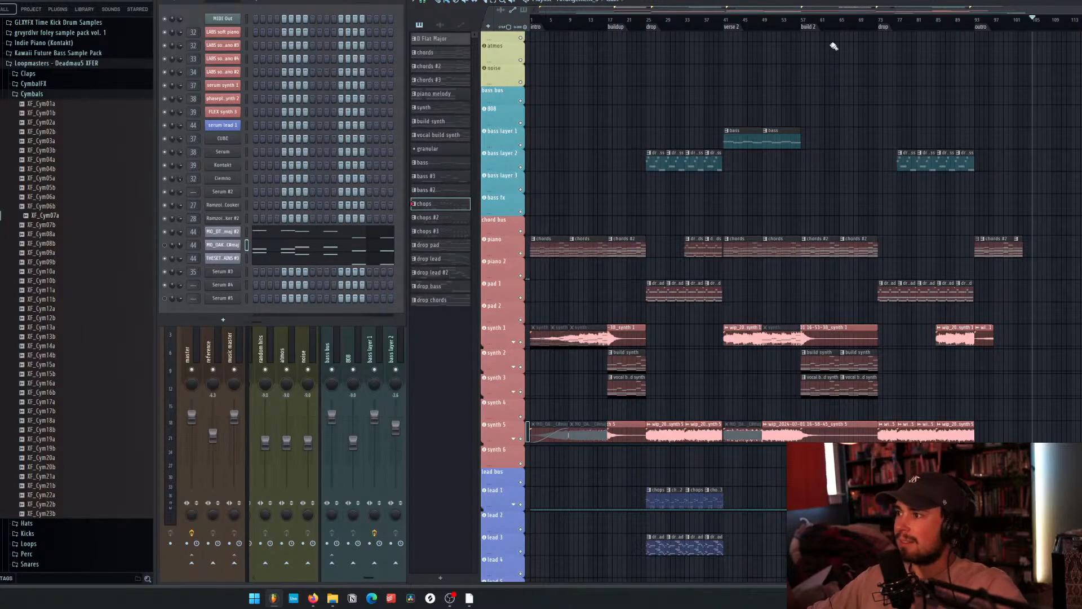
left_click_drag(821, 17, 800, 23)
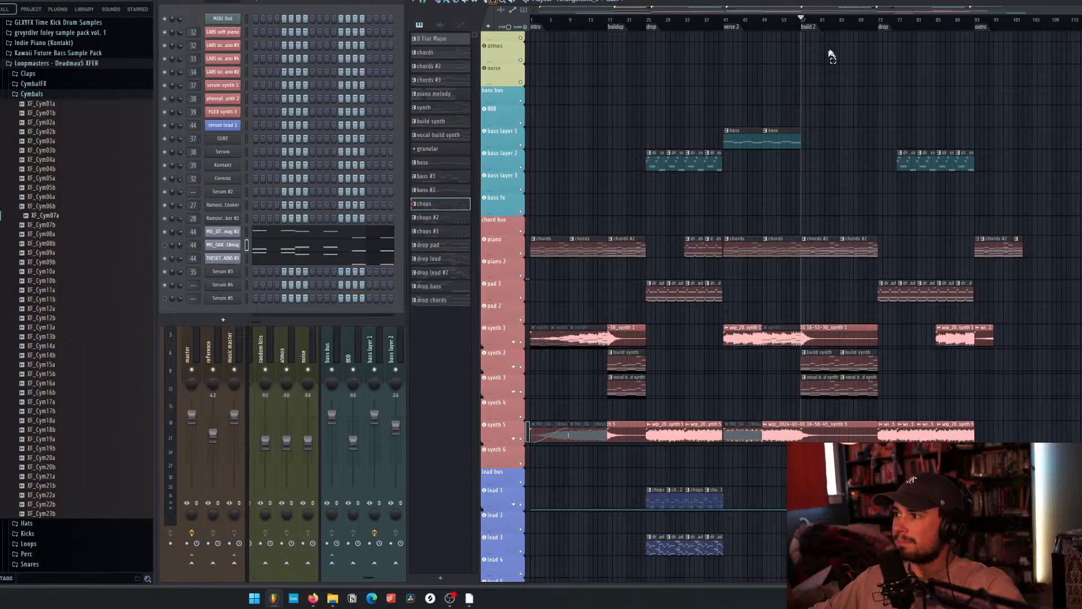
Highlight the time ranges of build 2's first half and the outro in turn, and clear the selection.
scroll(832, 54, "down", 6)
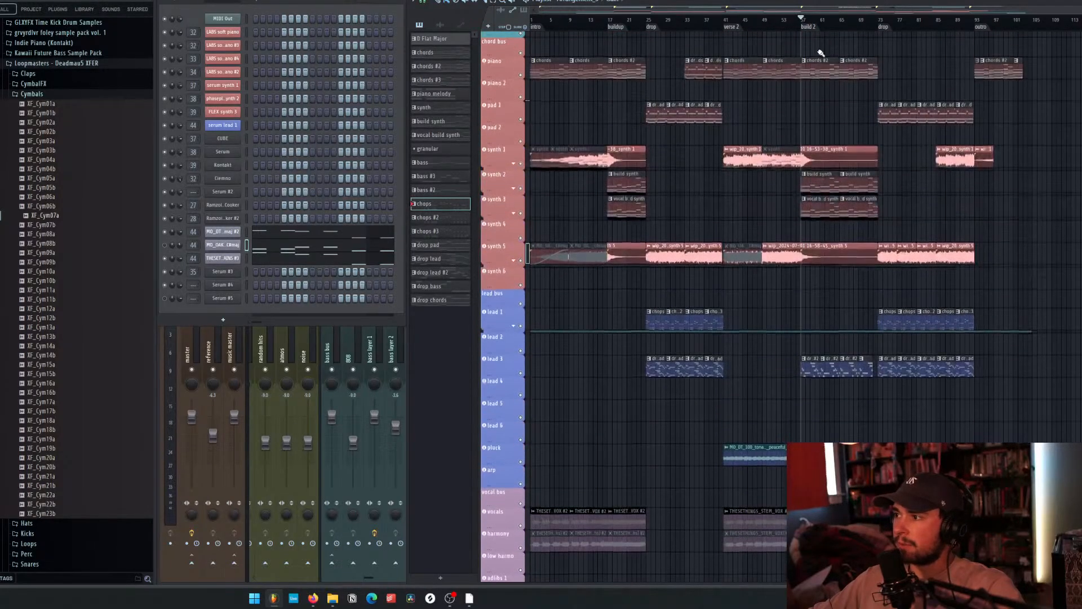
scroll(821, 53, "up", 5)
left_click_drag(806, 26, 841, 27)
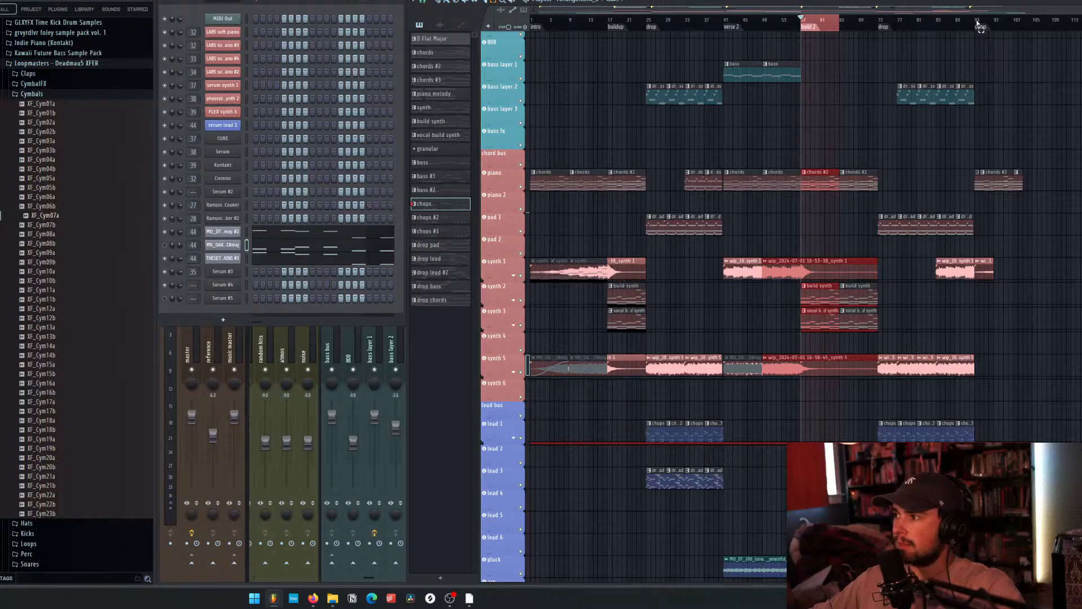
left_click_drag(977, 25, 1033, 26)
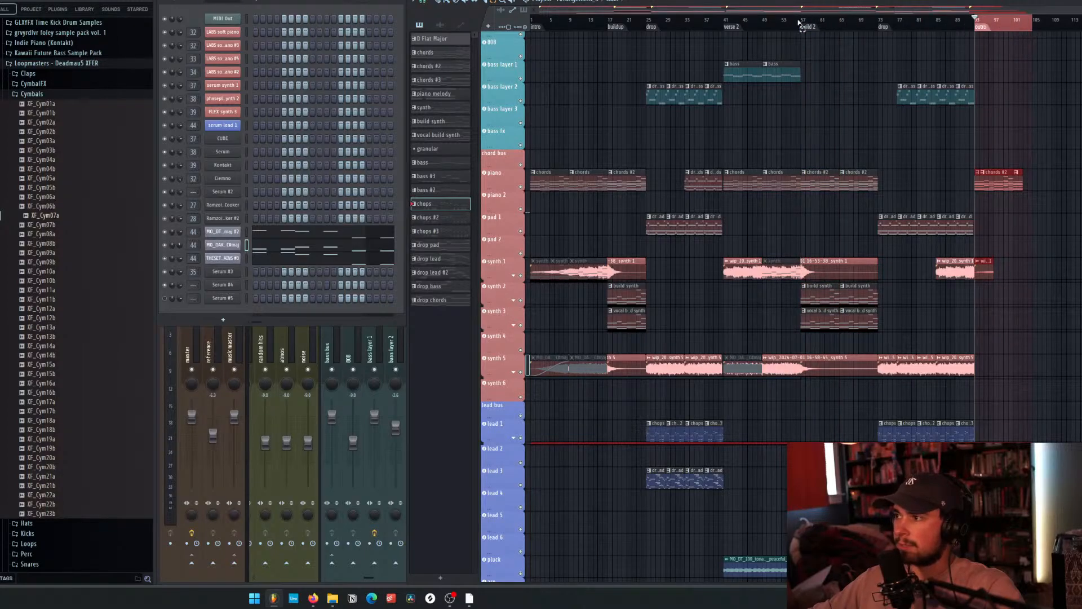
left_click_drag(806, 26, 839, 26)
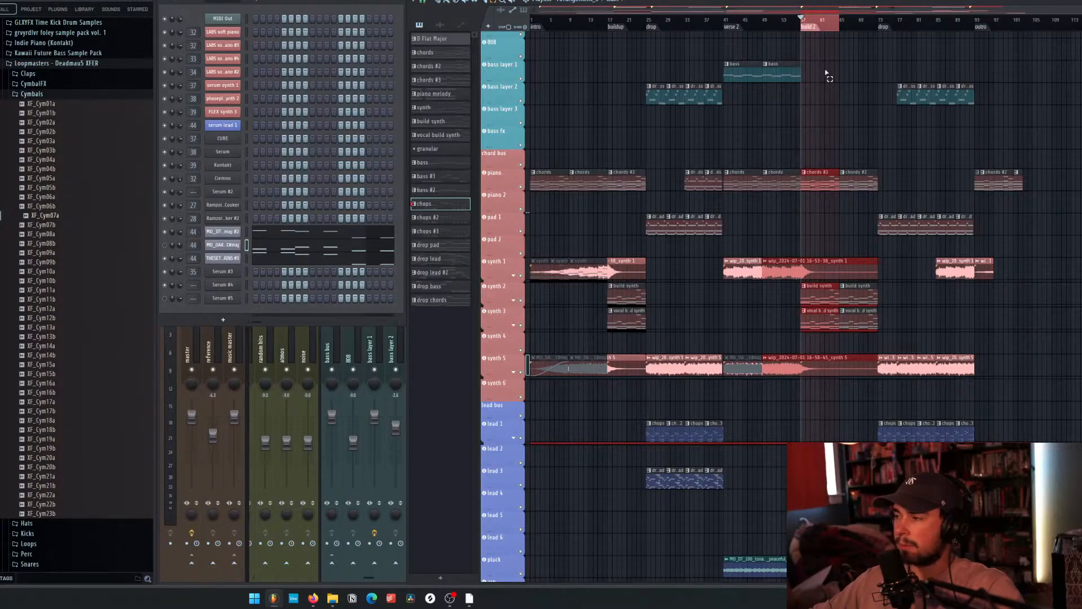
left_click(826, 73)
Play briefly from the middle of verse 2 and review the drum, FX and reference stem tracks leading into build 2.
left_click(770, 28)
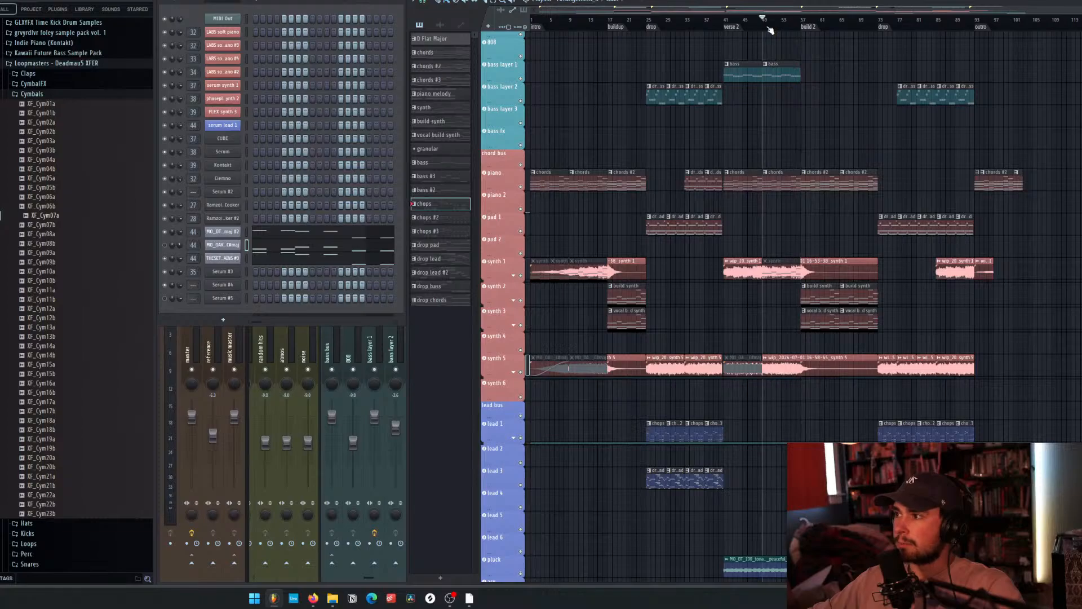
key("space")
scroll(796, 58, "up", 10)
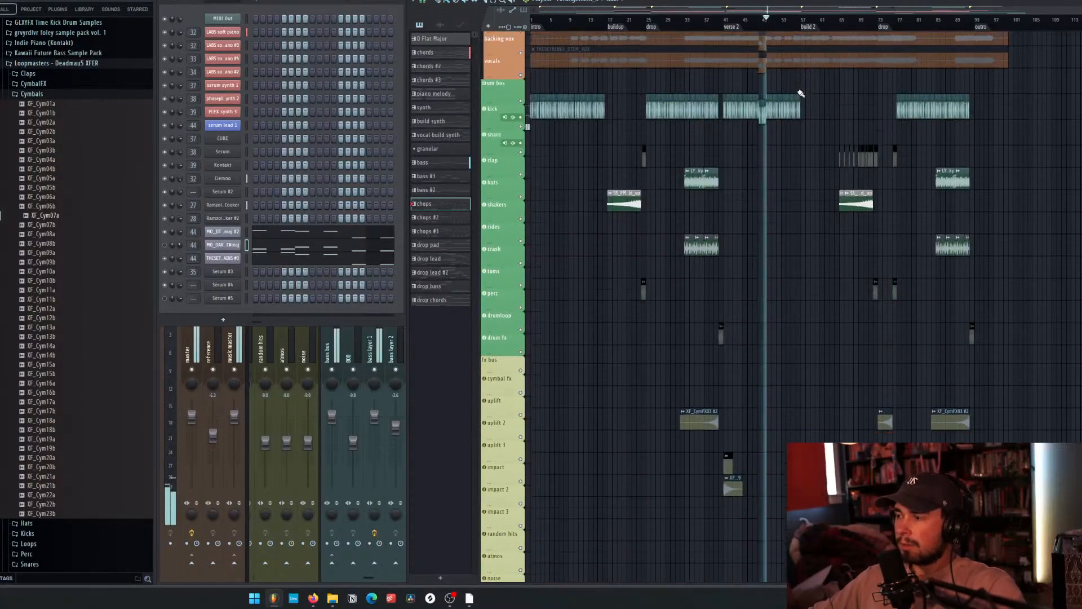
scroll(800, 98, "down", 4)
key("space")
scroll(798, 112, "up", 9)
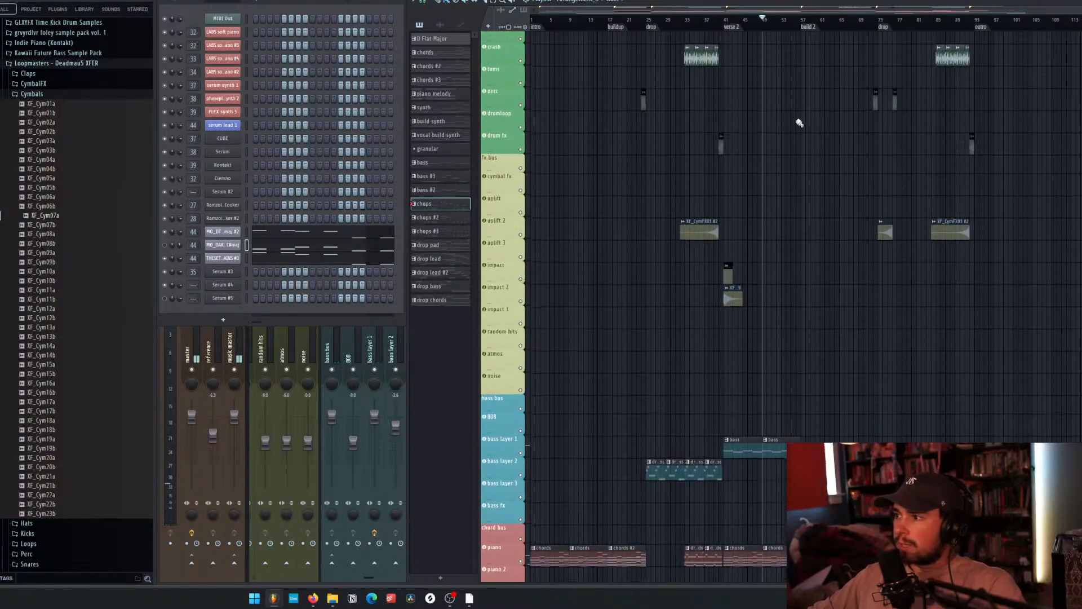
scroll(800, 126, "up", 4)
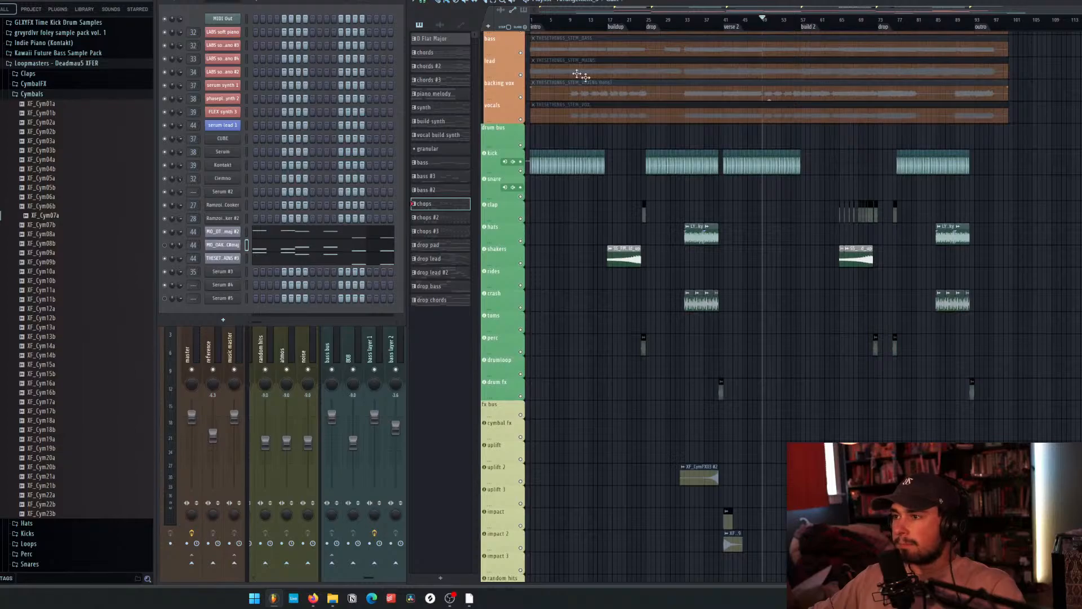
Play from the start of verse 2, soloing the impact and impact 2 tracks in turn, then stop and unsolo.
scroll(580, 75, "up", 2)
scroll(641, 101, "down", 4)
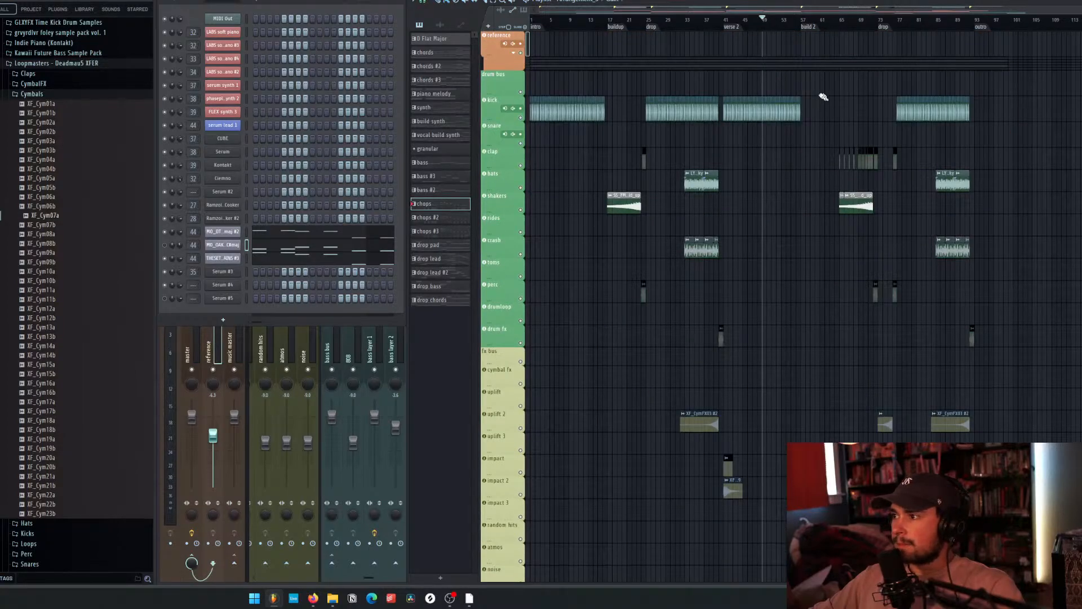
scroll(822, 97, "down", 6)
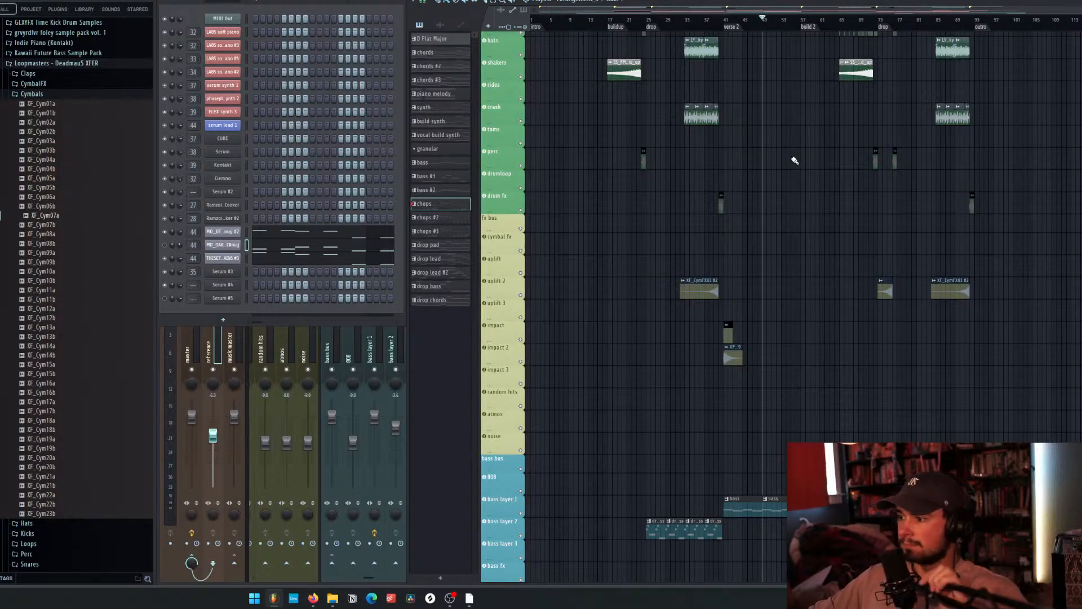
scroll(795, 138, "down", 10)
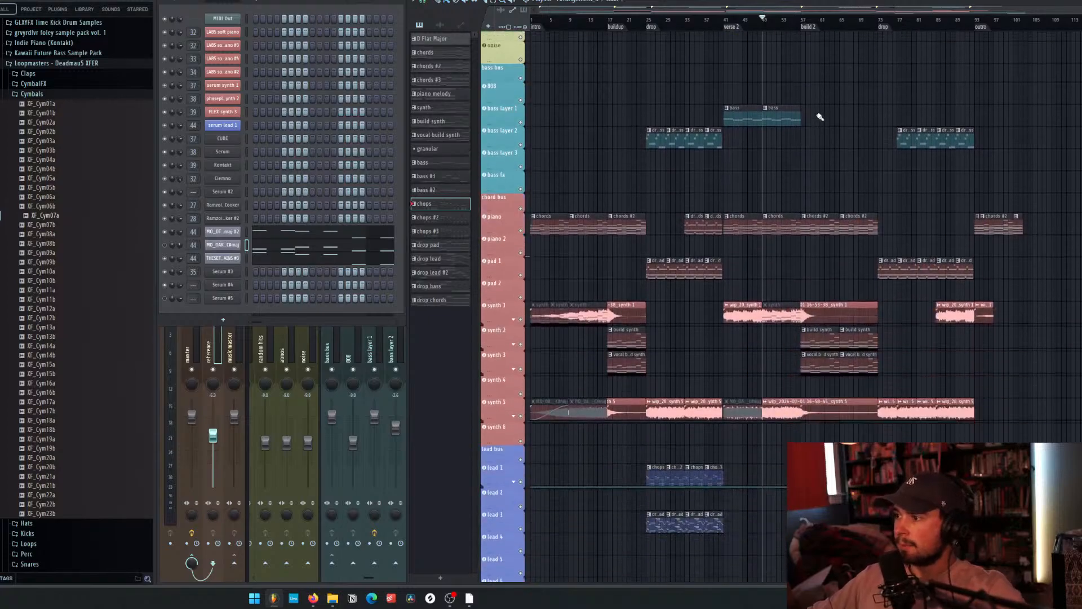
scroll(811, 120, "up", 10)
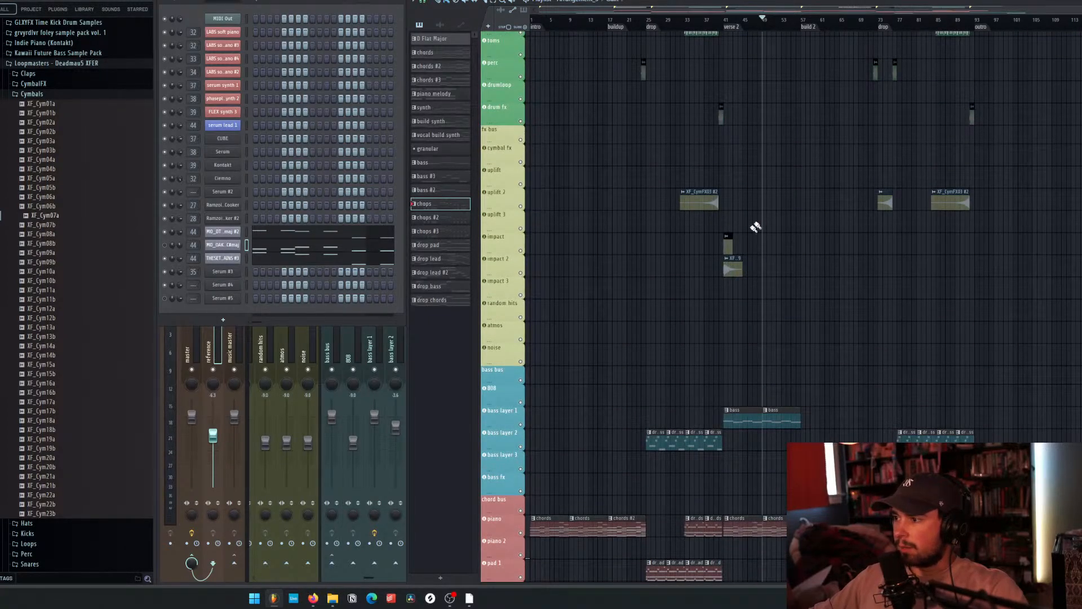
left_click(725, 19)
key("space")
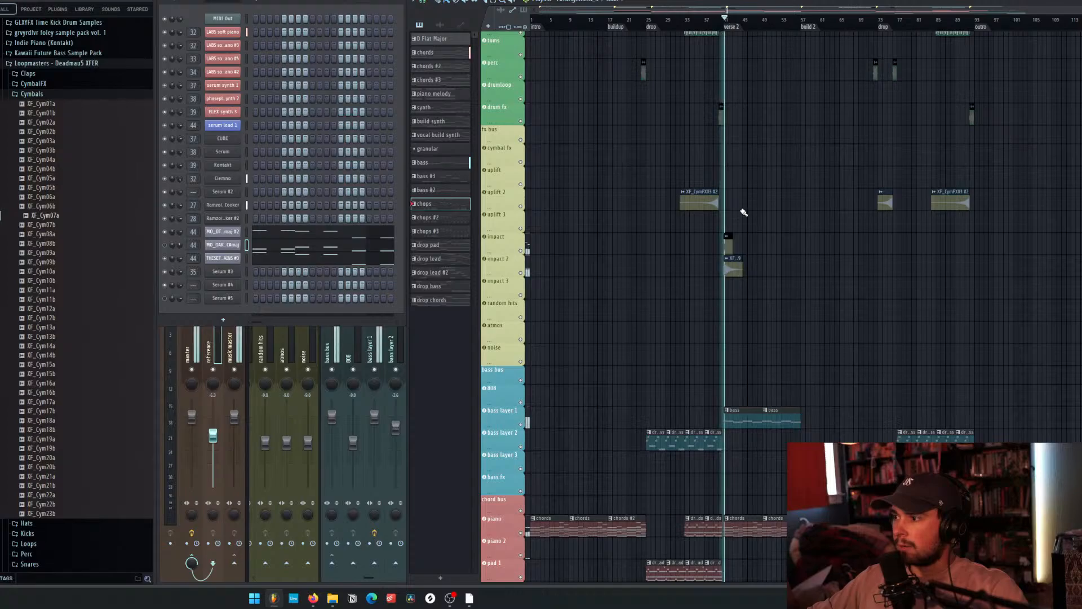
left_click(521, 251, "ctrl")
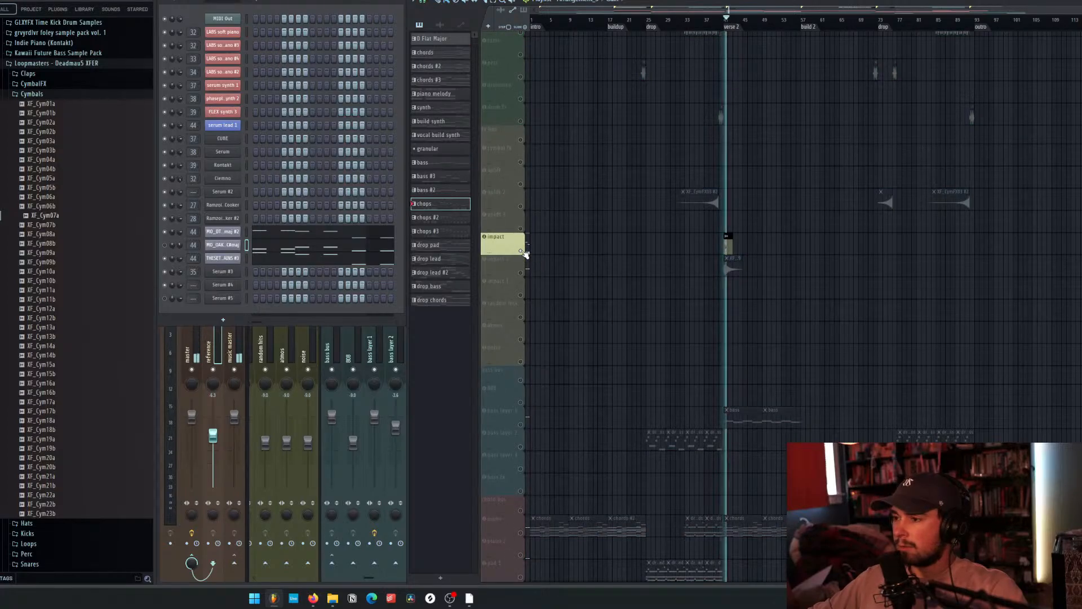
left_click(521, 273, "ctrl")
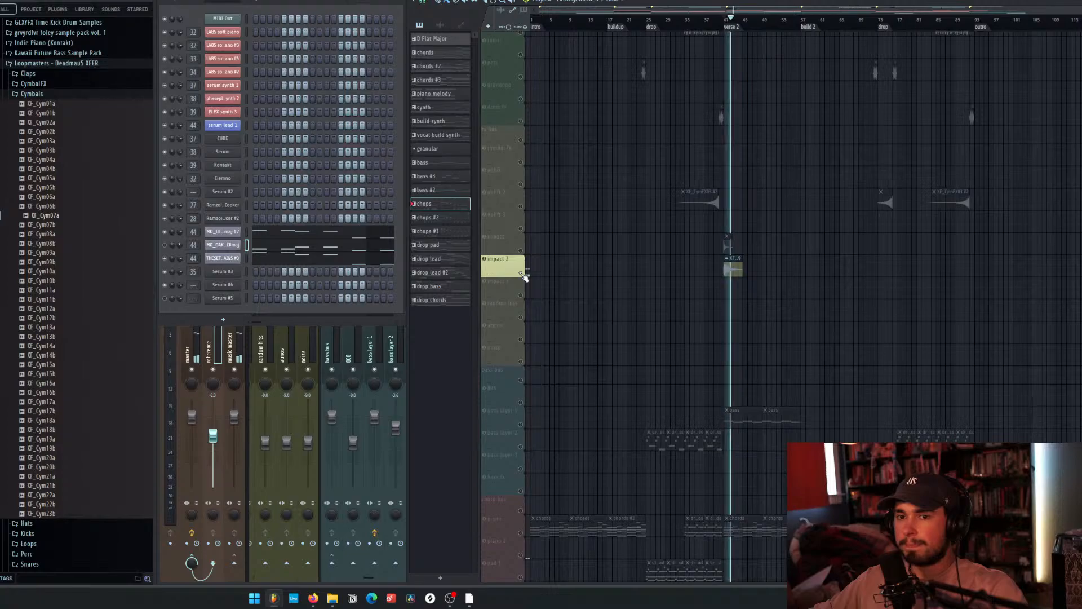
key("space")
left_click(521, 273, "ctrl")
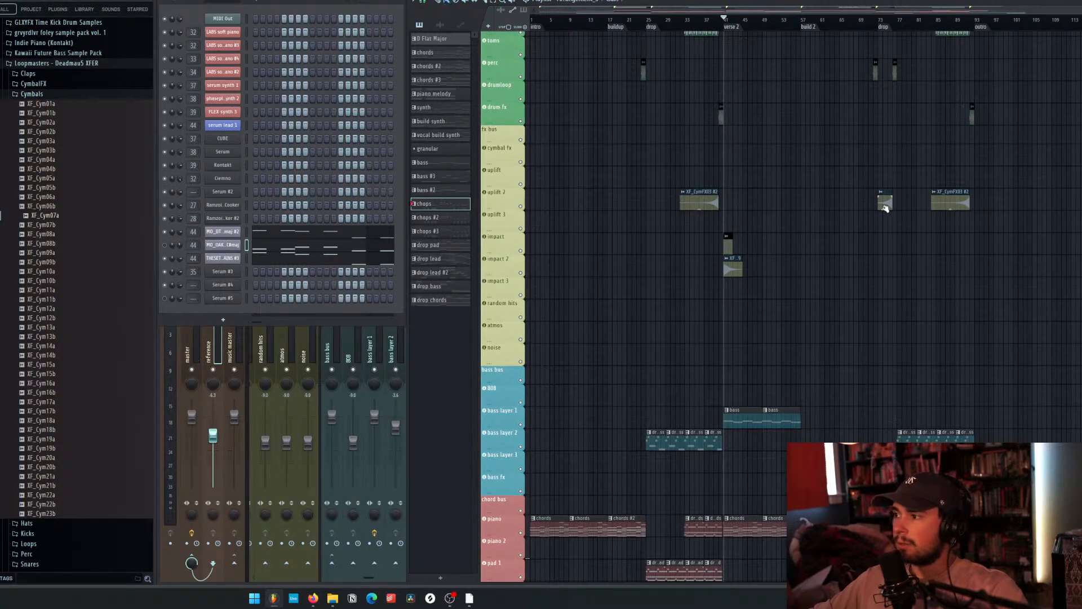
Preview several samples in the Cymbals folder of the Deadmau5 XFER pack, from XF_Cym01a to XF_Cym22a.
scroll(908, 186, "up", 3)
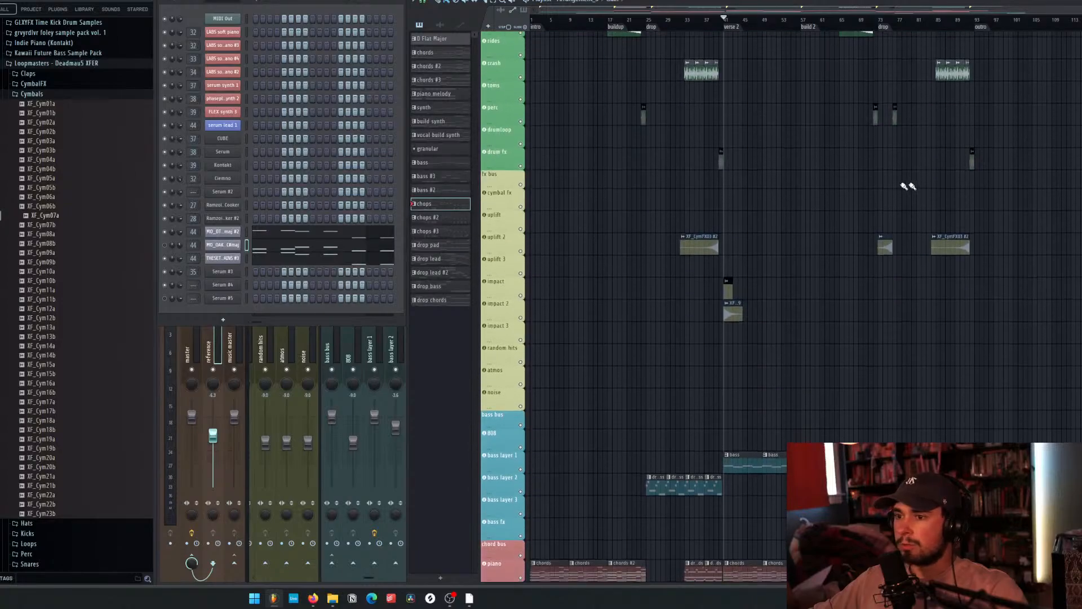
left_click(72, 131)
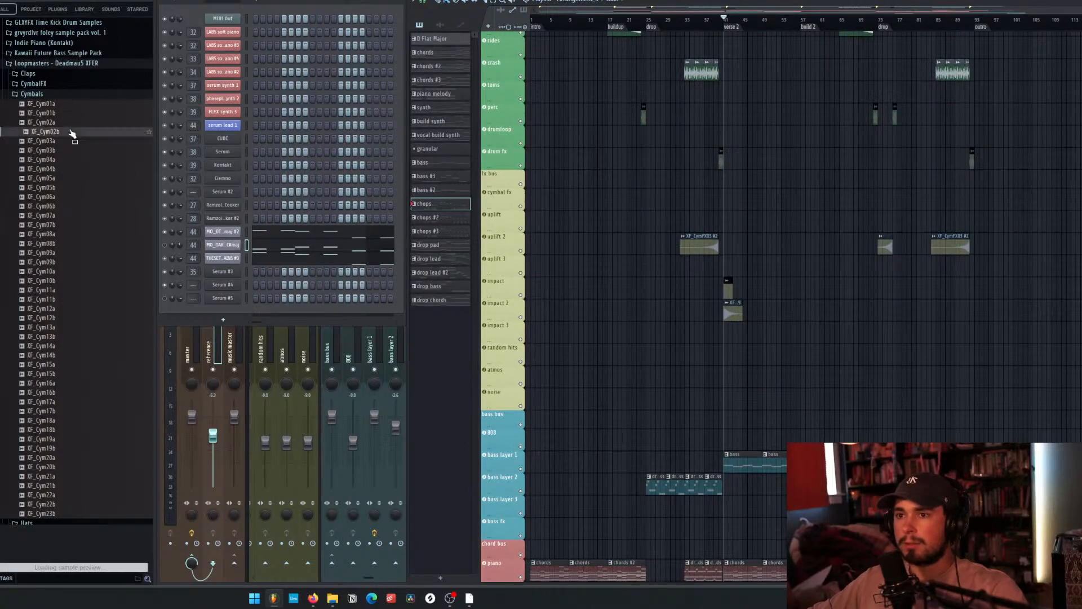
left_click(67, 105)
left_click(66, 225)
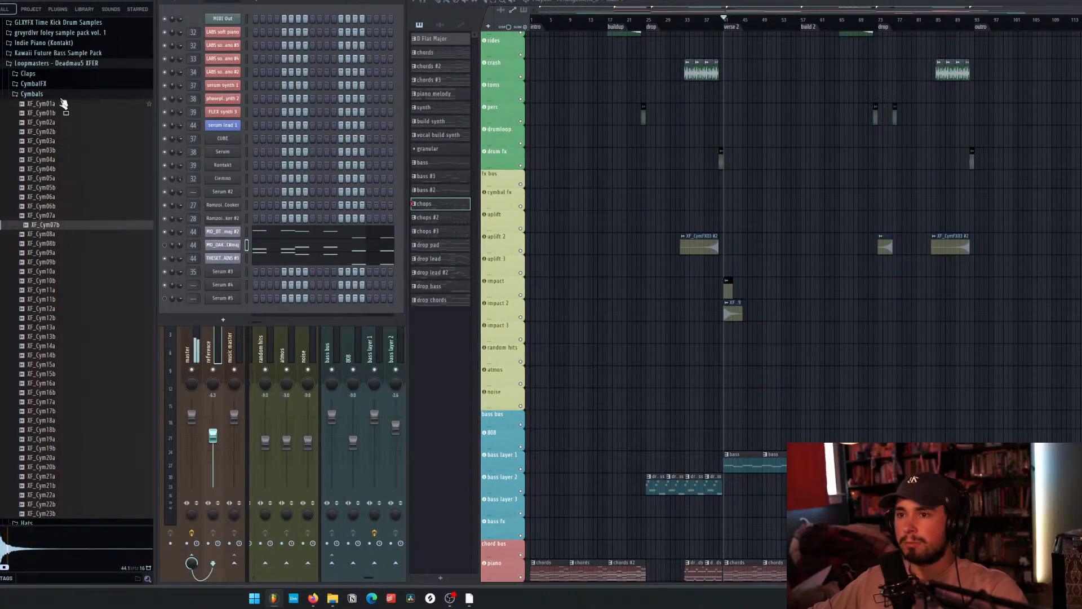
left_click(72, 289)
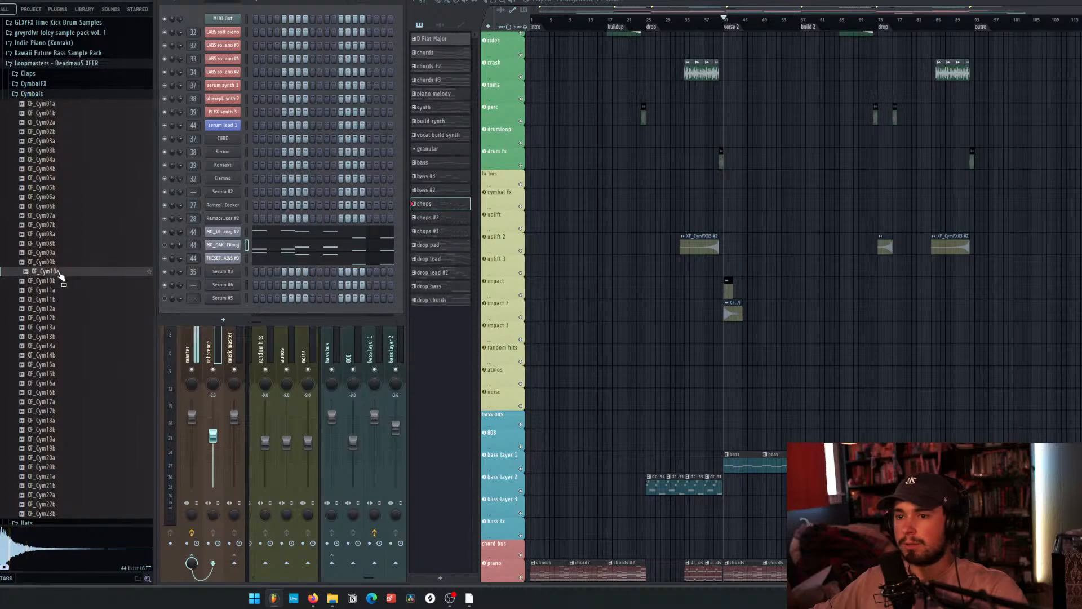
left_click(72, 383)
scroll(71, 372, "down", 6)
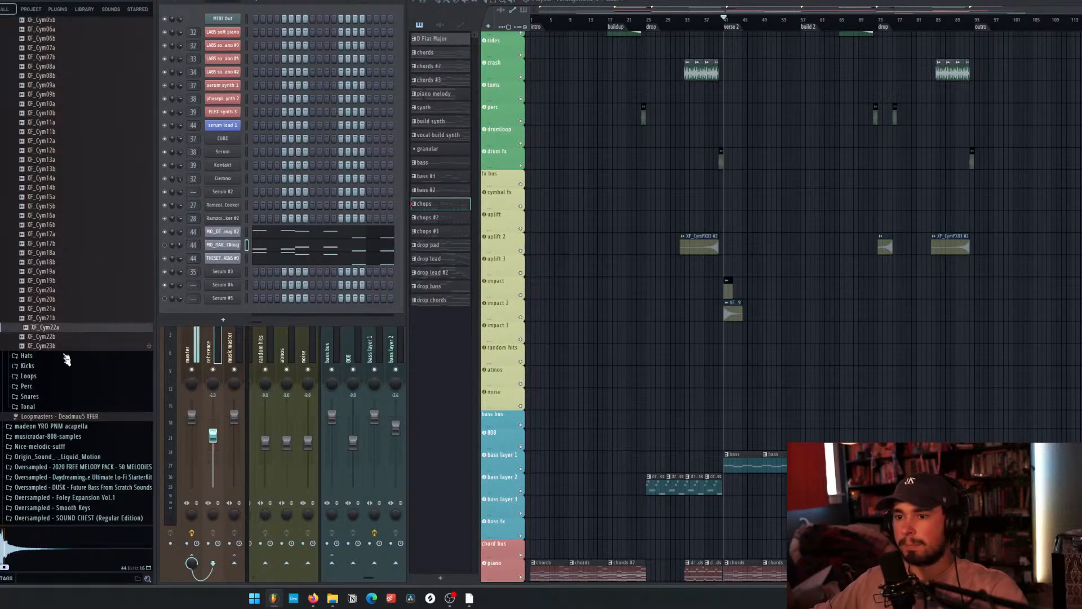
Switch from the Cymbals folder to CymbalFX and preview samples from its second half, including XF_CymFX49, XF_CymFX46 and XF_CymFX42.
scroll(72, 310, "up", 15)
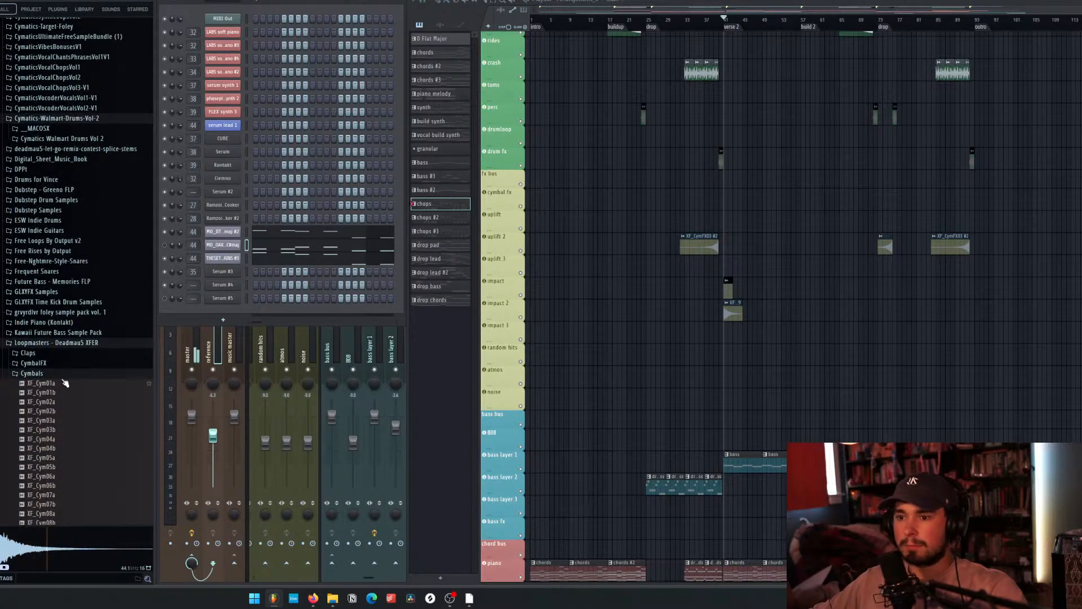
left_click(60, 373)
left_click(62, 363)
left_click(67, 360)
scroll(67, 350, "down", 8)
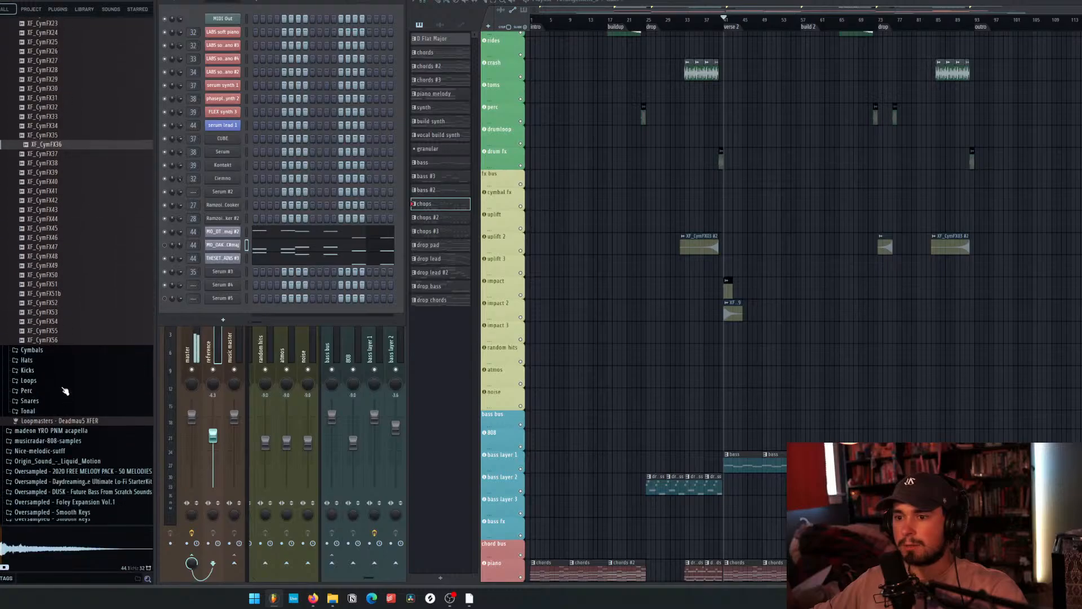
left_click(72, 275)
left_click(70, 255)
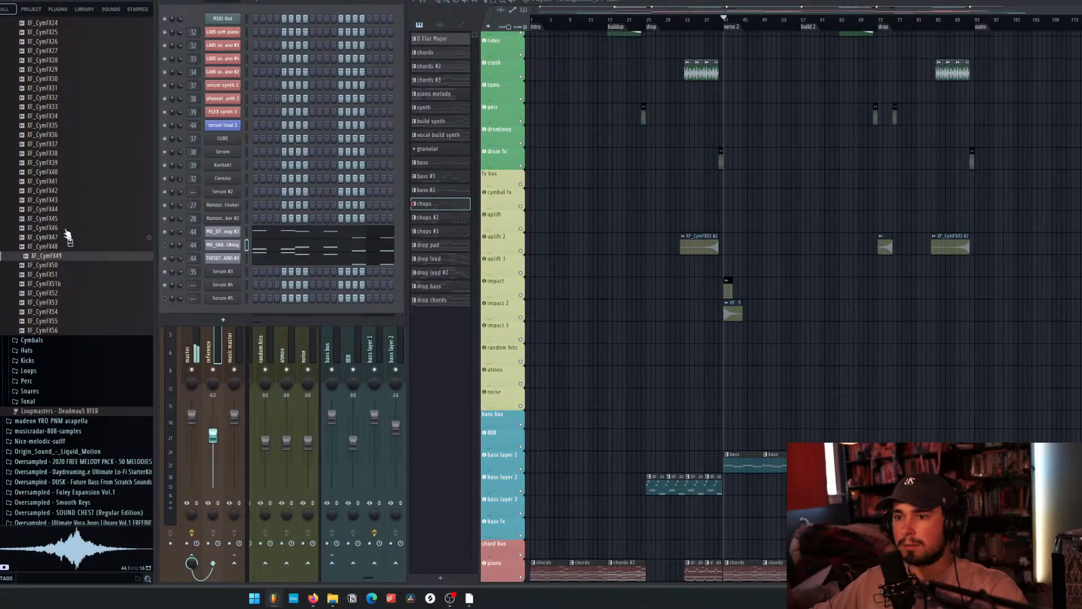
left_click(67, 229)
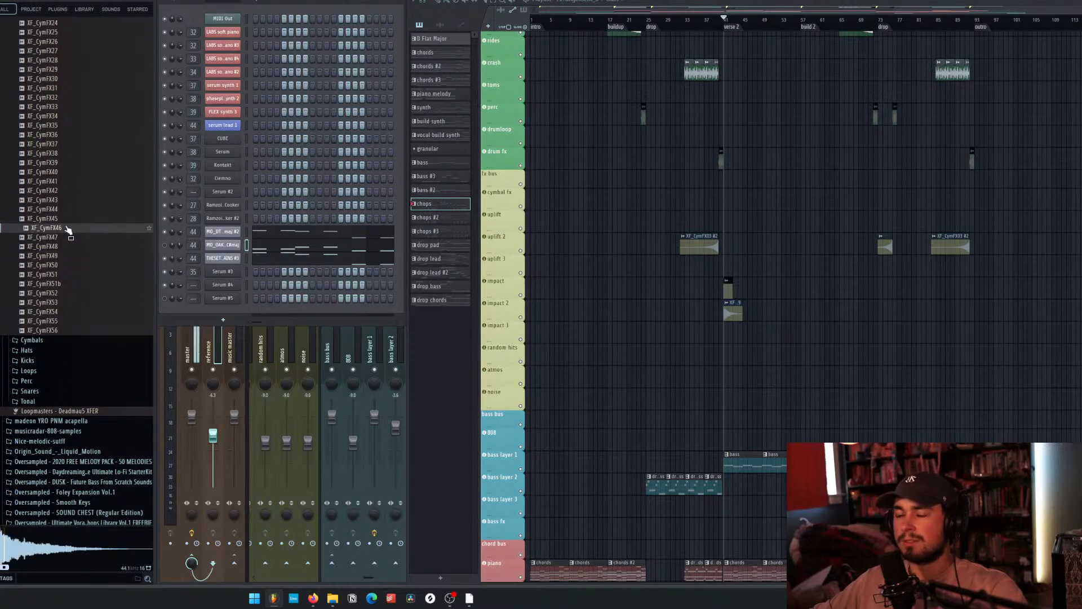
left_click(63, 191)
Preview samples near the beginning of the CymbalFX folder, including XF_CymFX02, XF_CymFX04, XF_CymFX05, XF_CymFX07, XF_CymFX08 and XF_CymFX10.
scroll(65, 198, "up", 12)
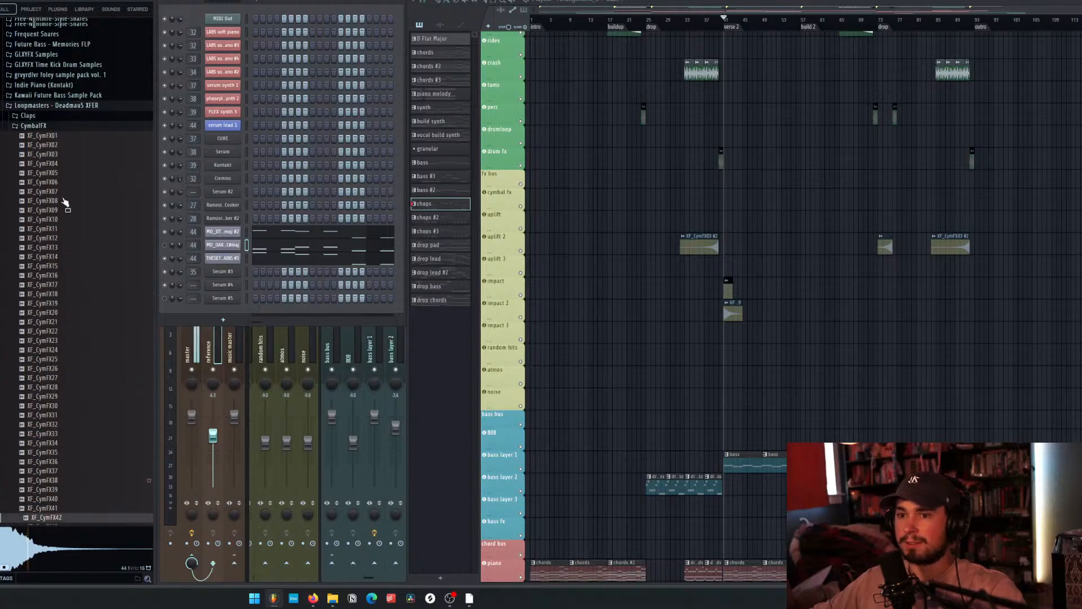
left_click(63, 256)
left_click(68, 228)
left_click(67, 209)
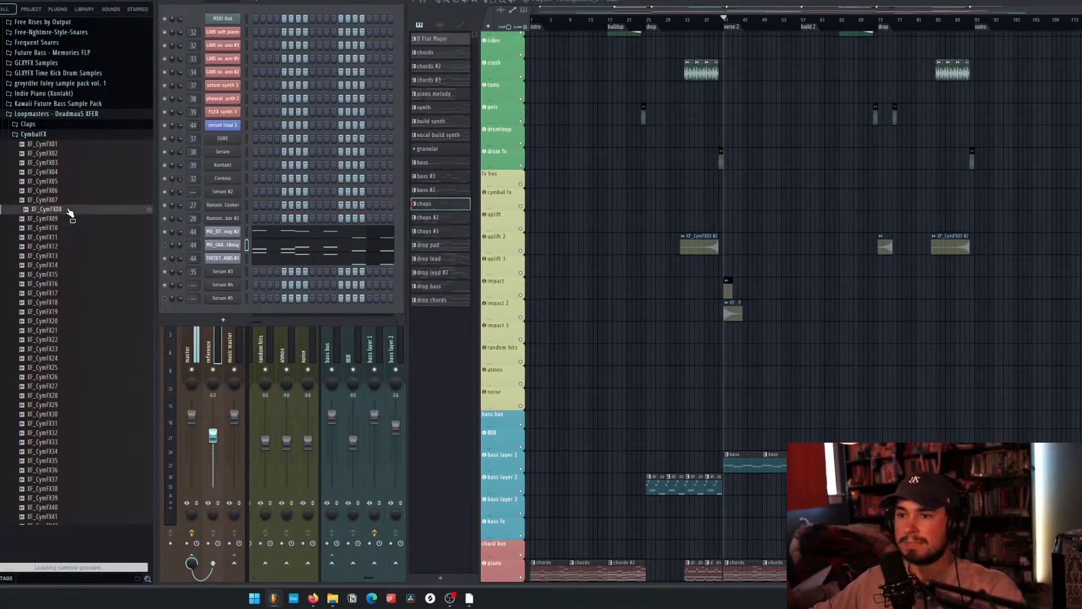
left_click(66, 181)
left_click(65, 163)
left_click(65, 172)
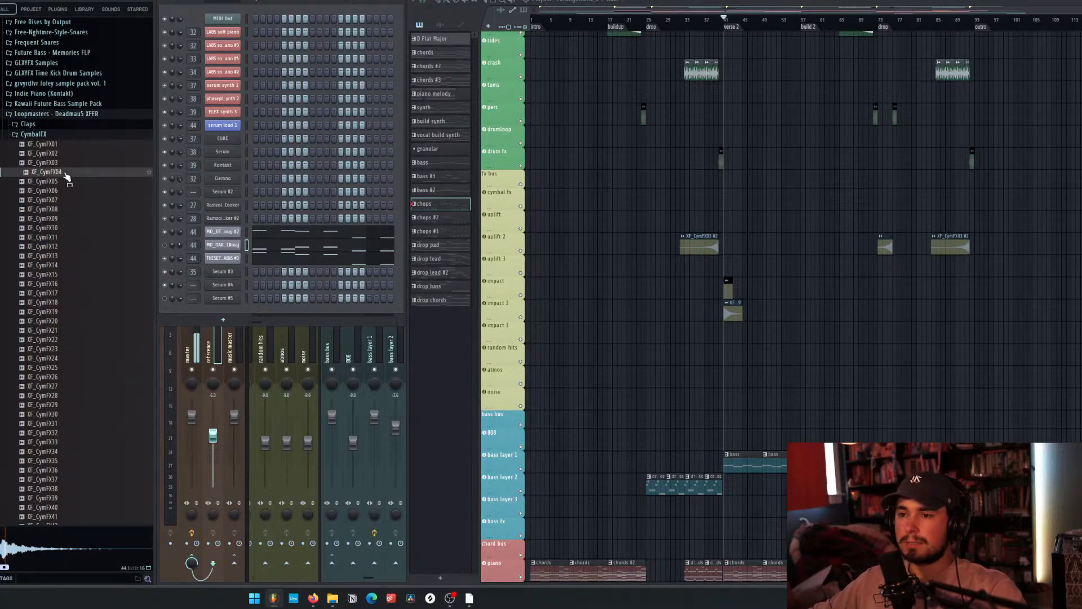
left_click(65, 181)
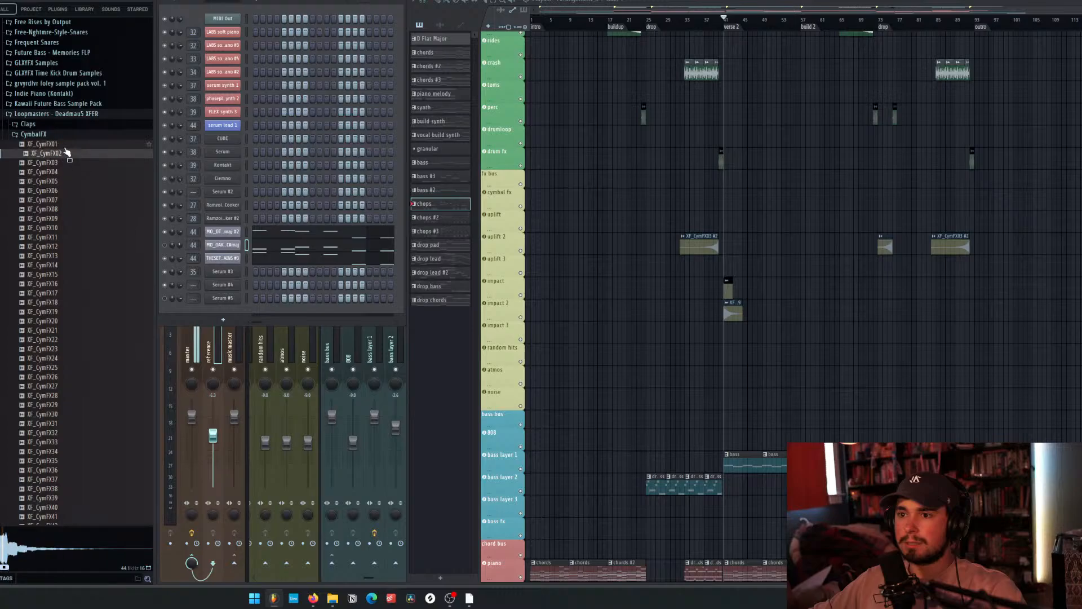
left_click(65, 153)
left_click(68, 200)
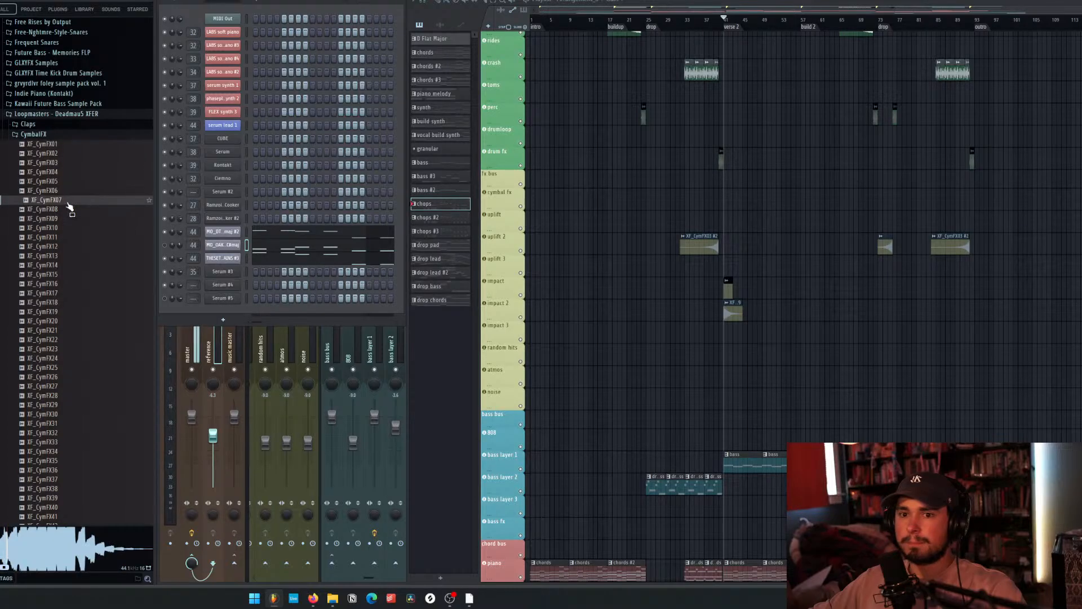
left_click(69, 219)
left_click(64, 229)
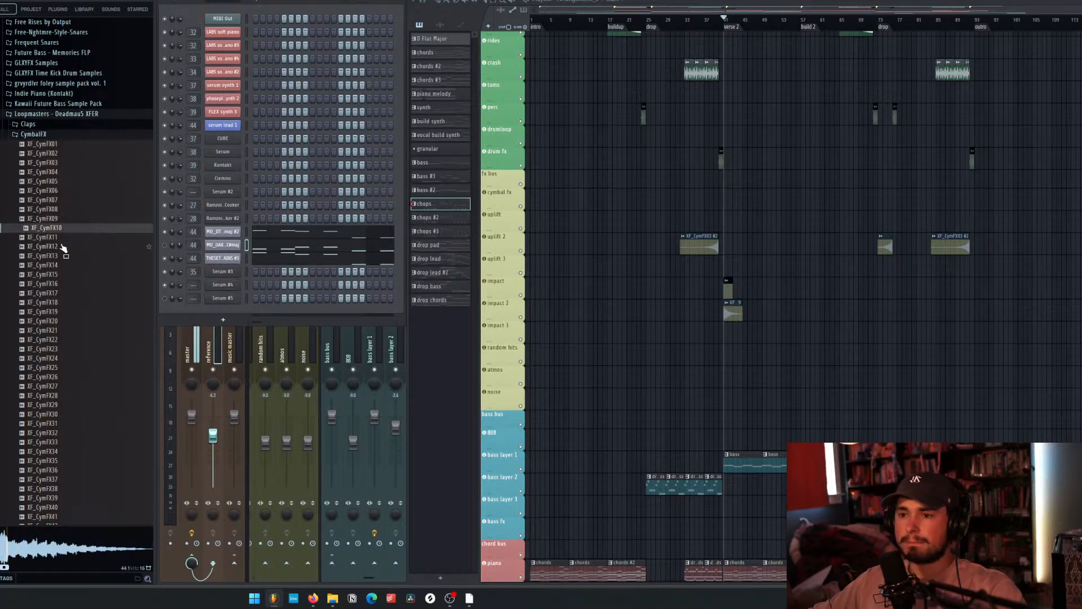
left_click(62, 246)
left_click(64, 182)
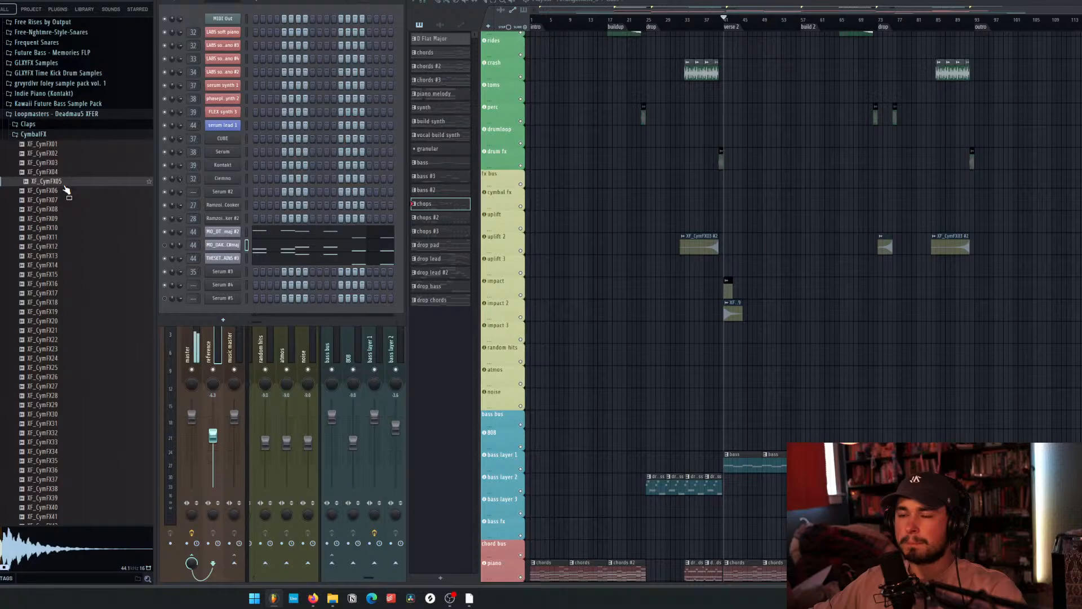
Return to the Cymbals folder and compare the crash samples from XF_Cym04b through XF_Cym06b.
left_click(68, 135)
left_click(62, 145)
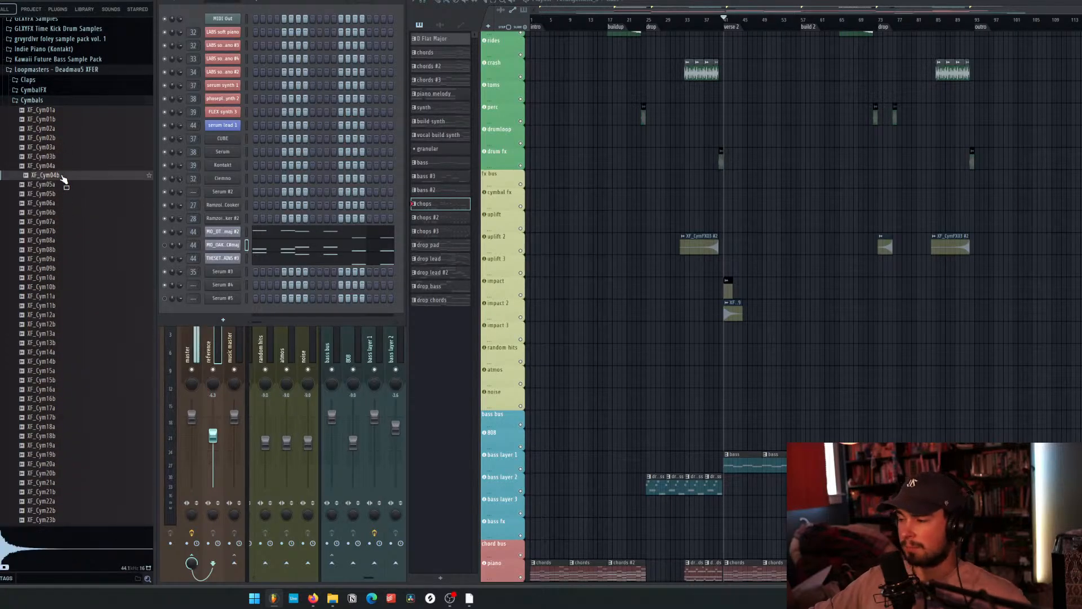
left_click(45, 175)
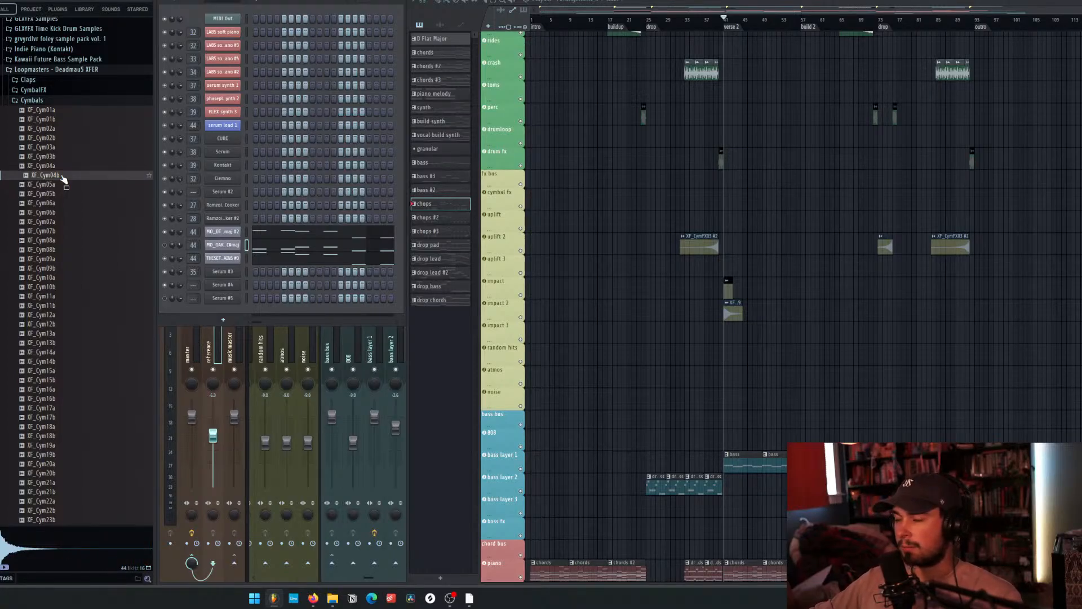
key("Down")
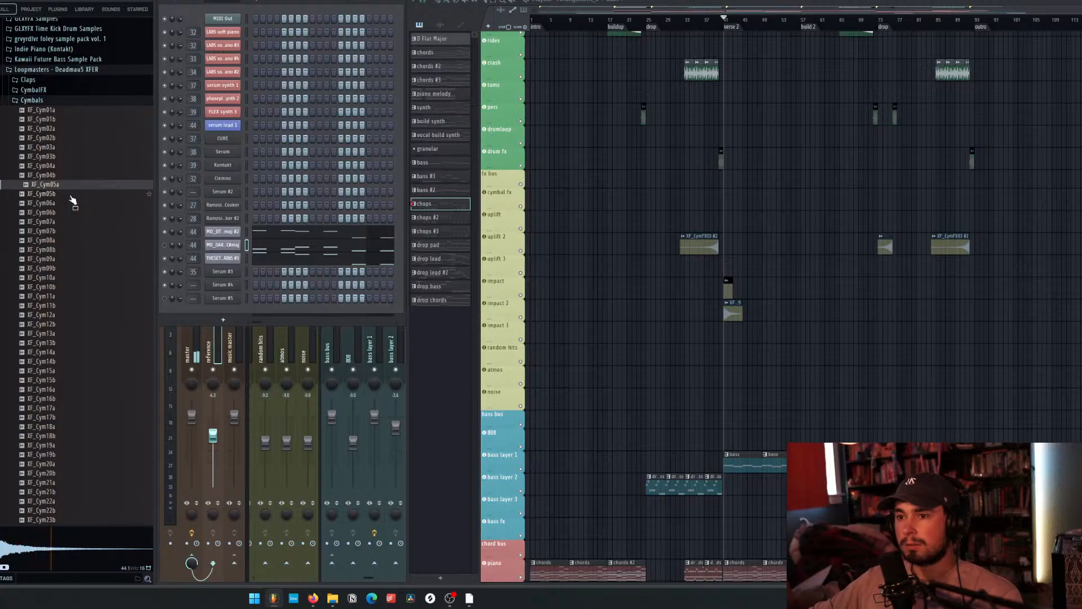
key("Down")
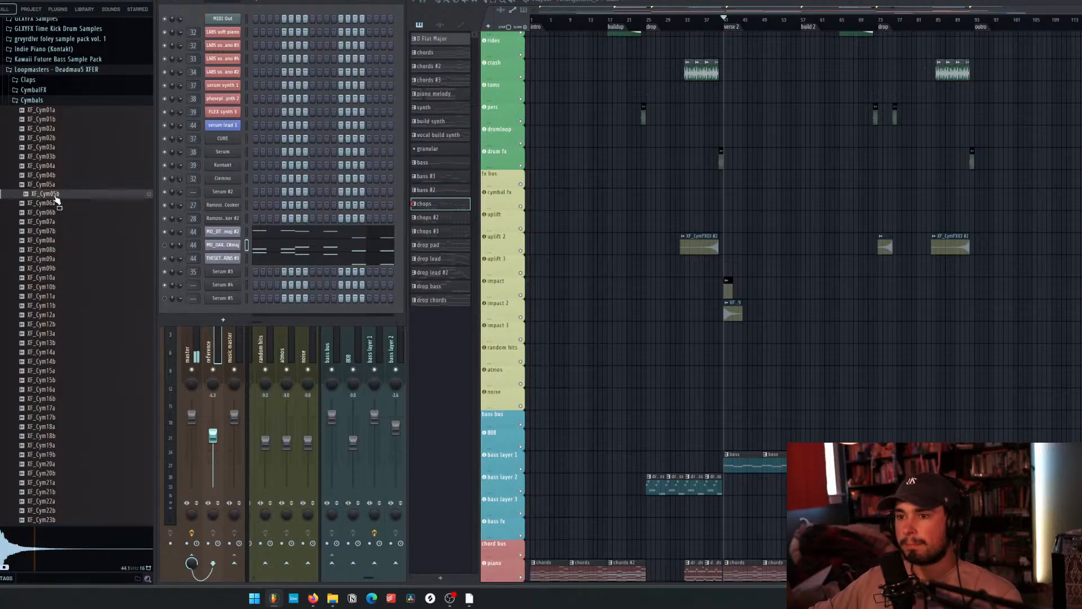
key("Down")
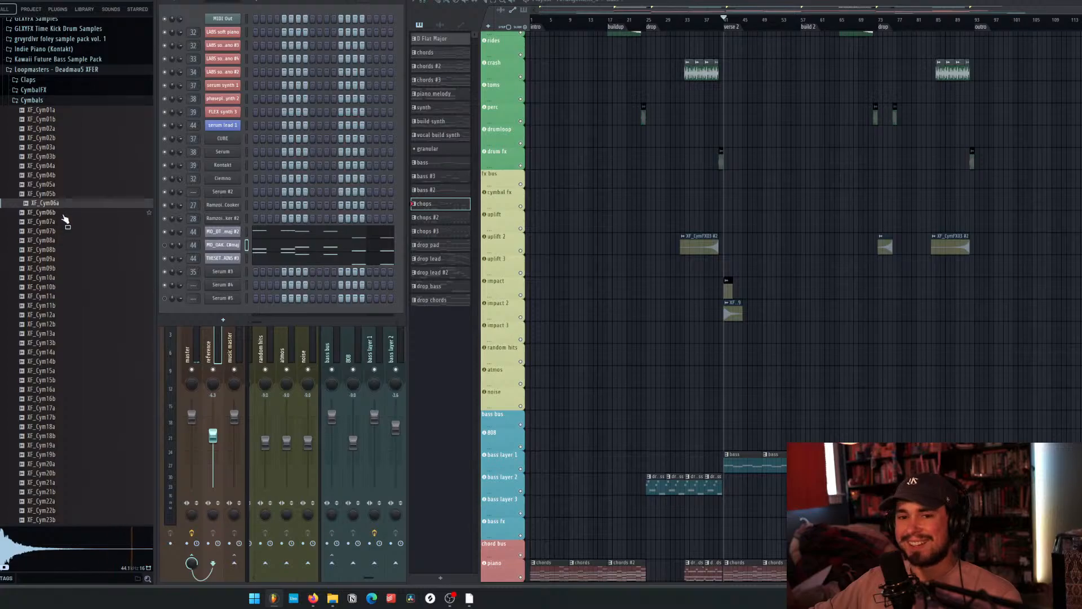
key("Down")
key("Up")
key("Up")
key("Up")
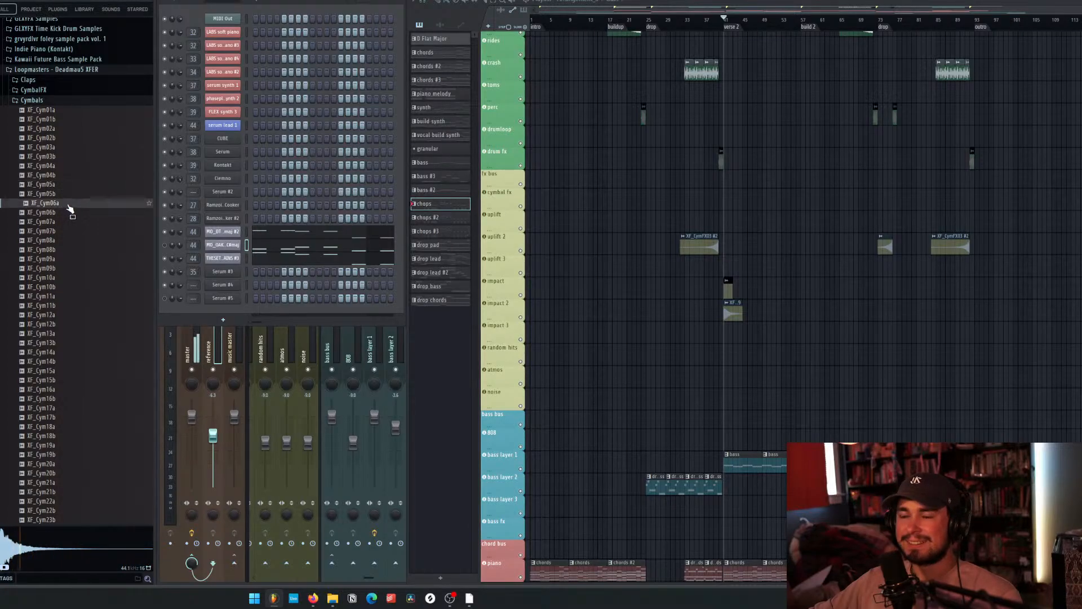
Place the XF_Cym05b sample on the impact 3 track at the start of build 2.
left_click(62, 195)
left_click_drag(62, 197, 801, 341)
scroll(837, 351, "up", 2)
scroll(829, 350, "up", 2)
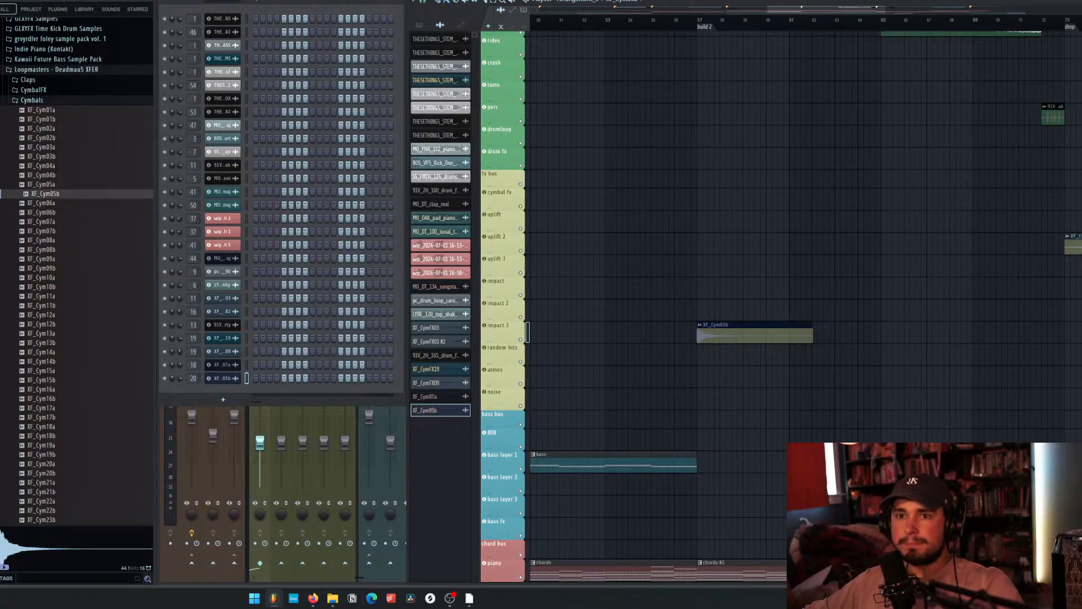
Shorten the XF_Cym05b clip with time stretching in Stretch Pro mode and play it from the start of build 2.
double_click(744, 336)
left_click_drag(527, 180, 527, 170)
left_click(569, 168)
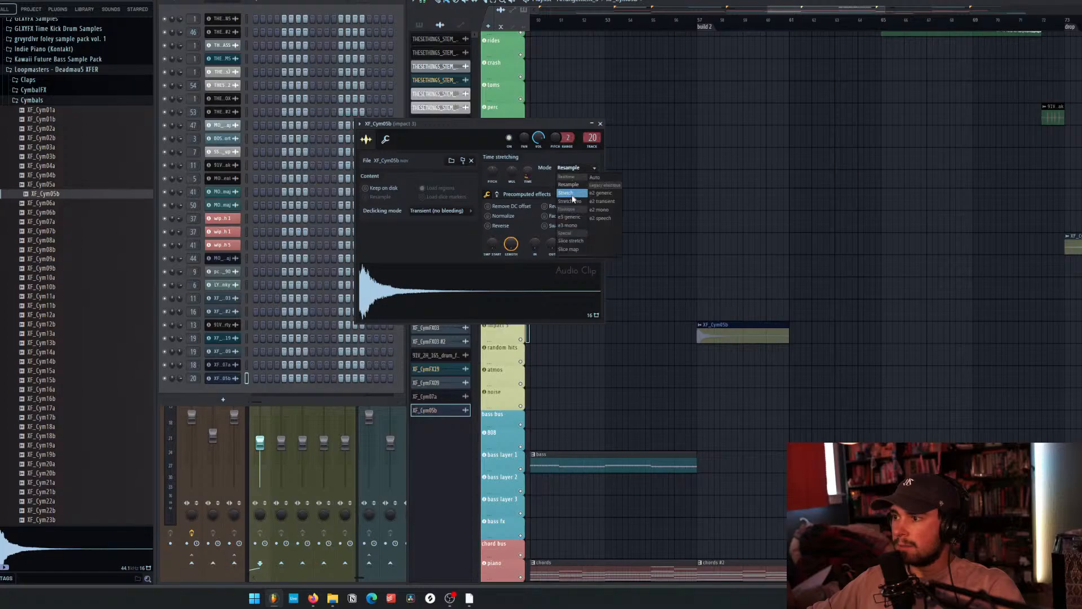
left_click(572, 200)
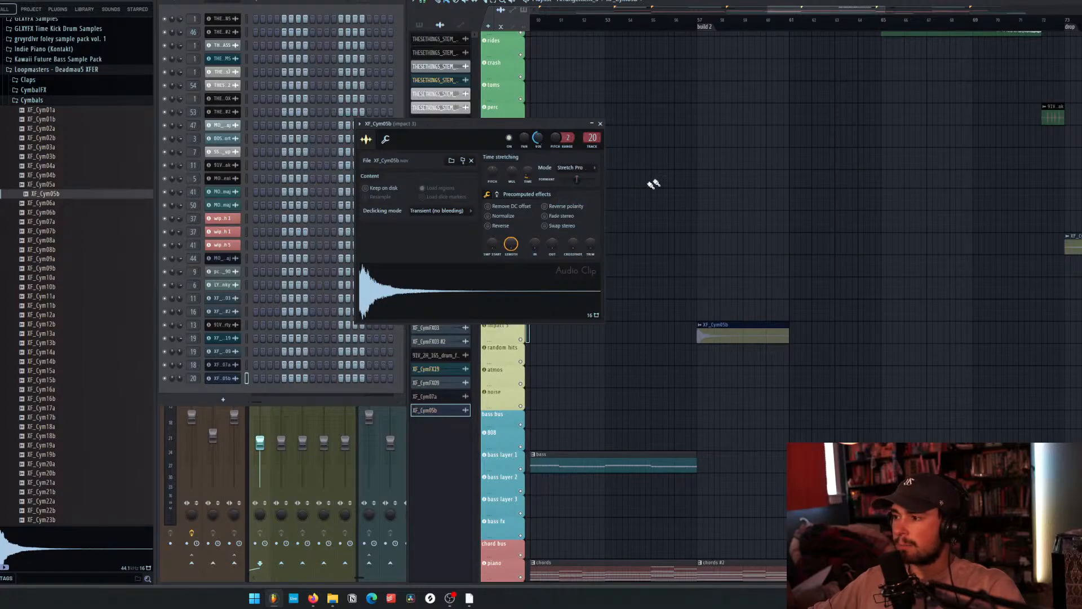
left_click(699, 21)
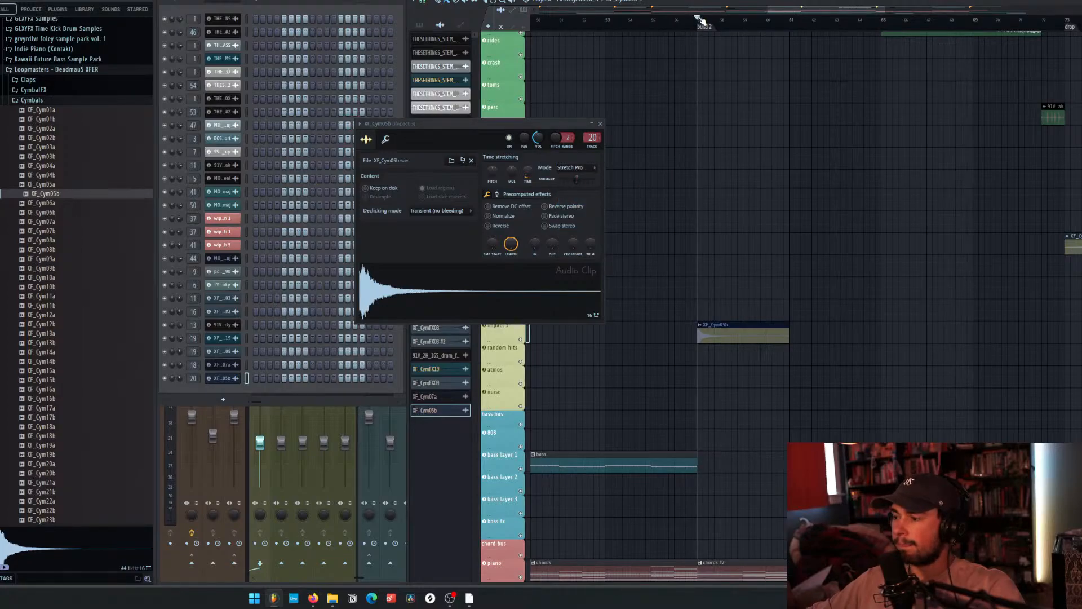
key("space")
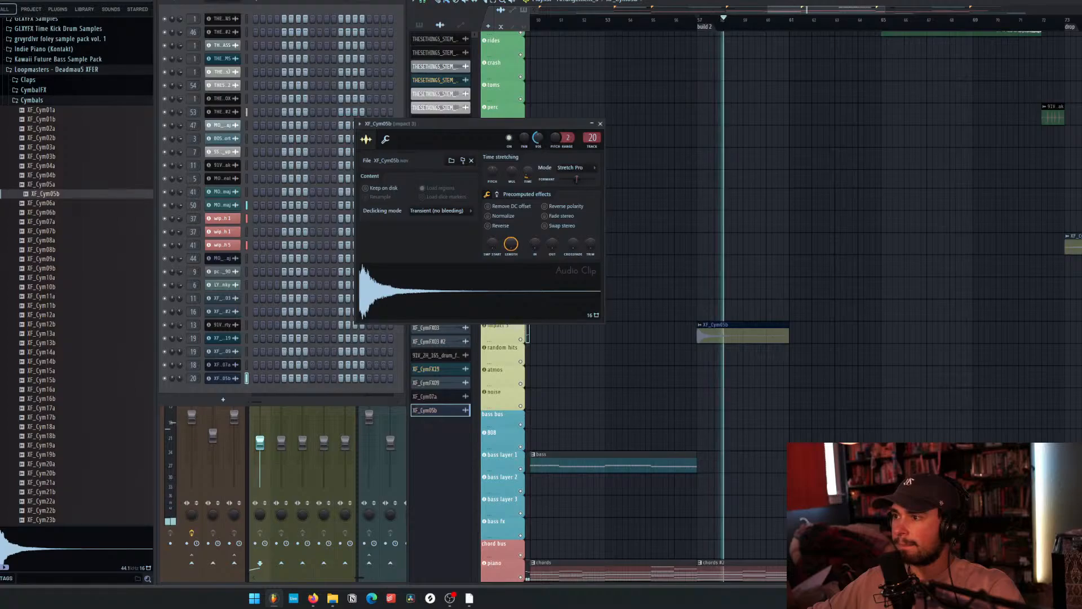
Add the kHs Delay effect to the first slot of the impact 3 mixer track.
left_click(600, 124)
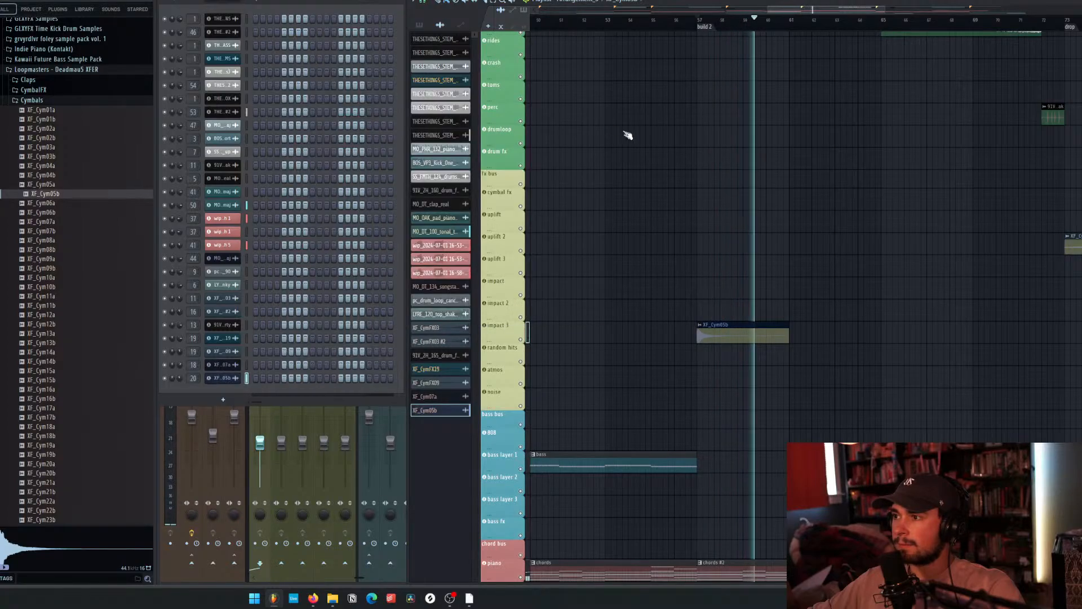
key("space")
scroll(668, 181, "down", 3)
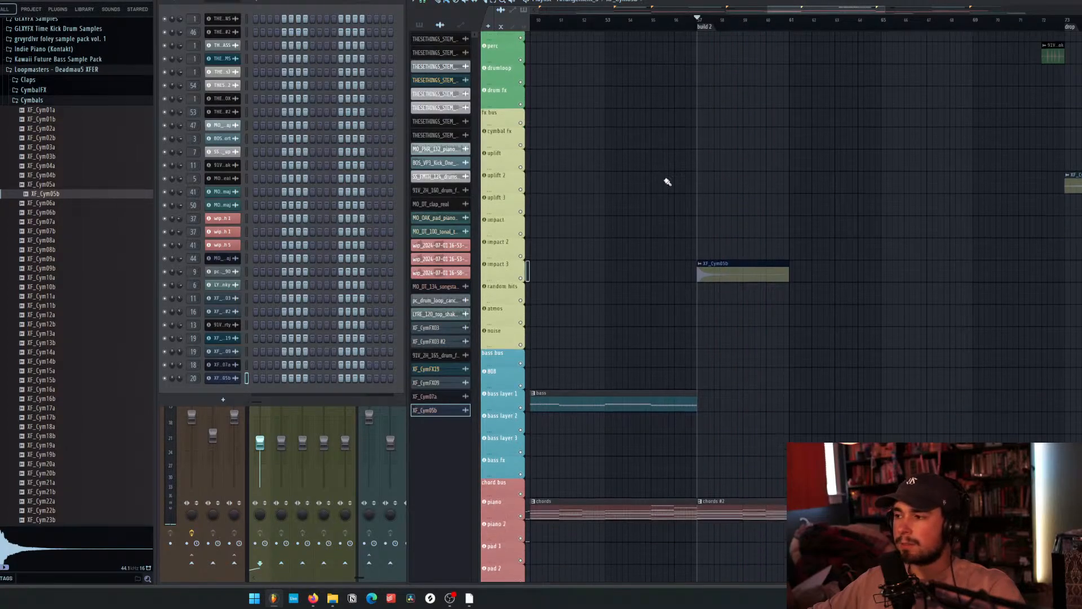
scroll(667, 182, "down", 2)
key("F9")
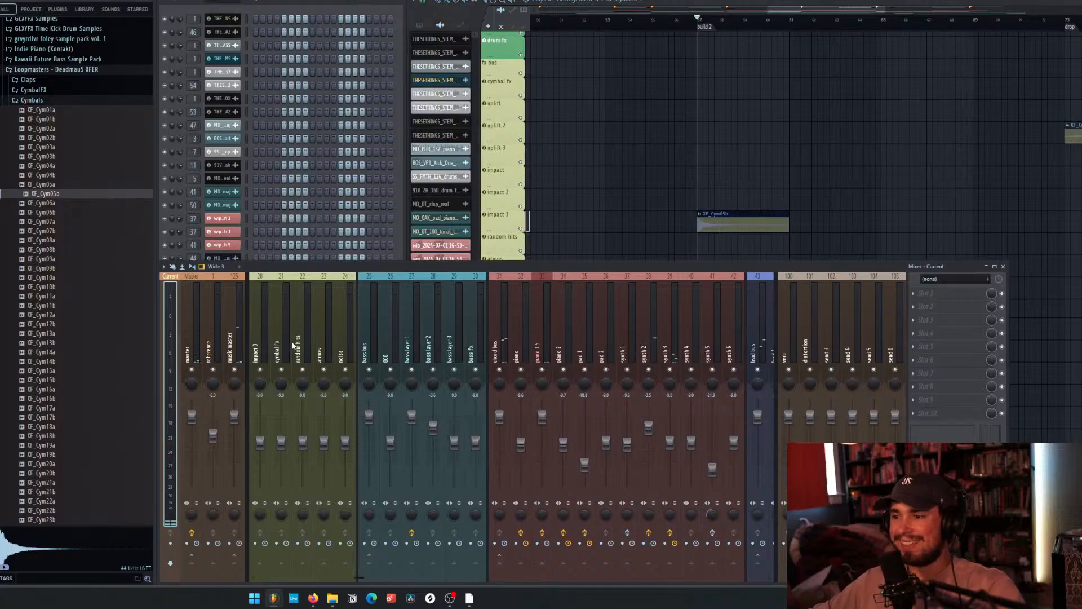
scroll(299, 340, "up", 3)
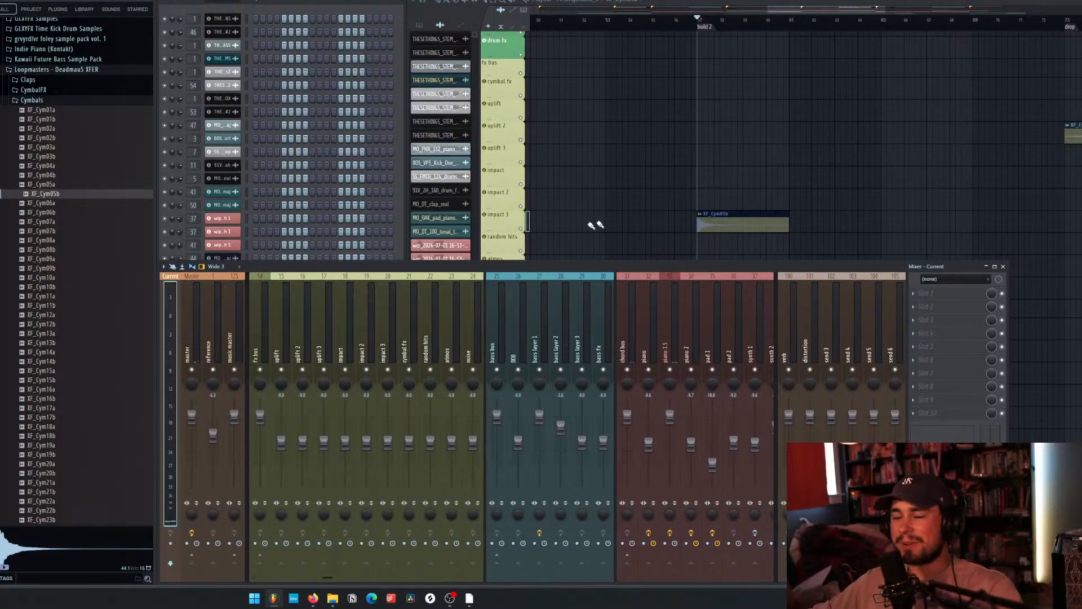
scroll(633, 211, "down", 1)
key("space")
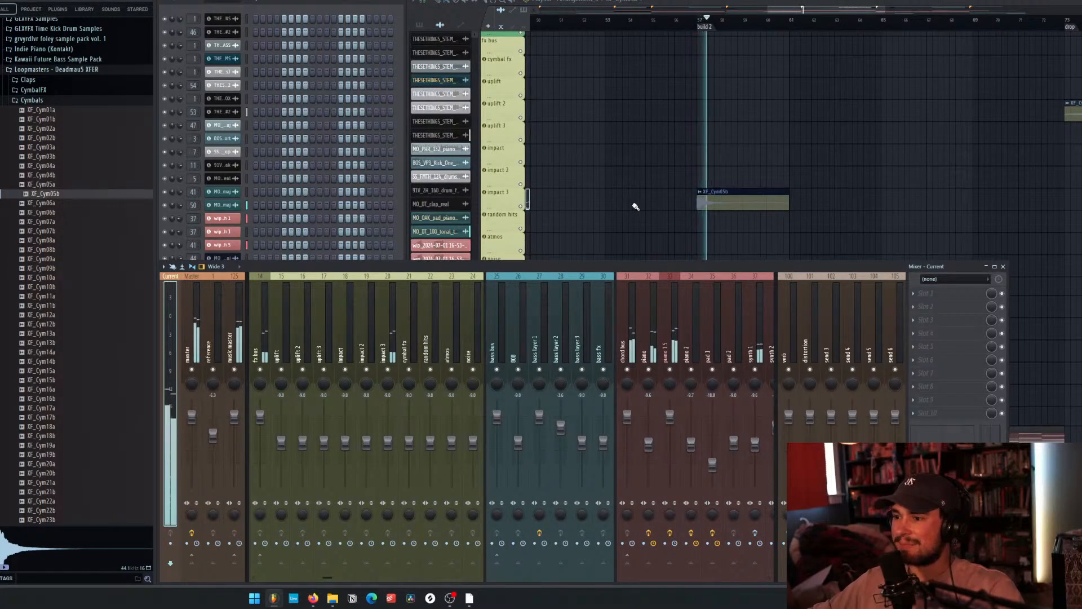
left_click(387, 344)
left_click(924, 293)
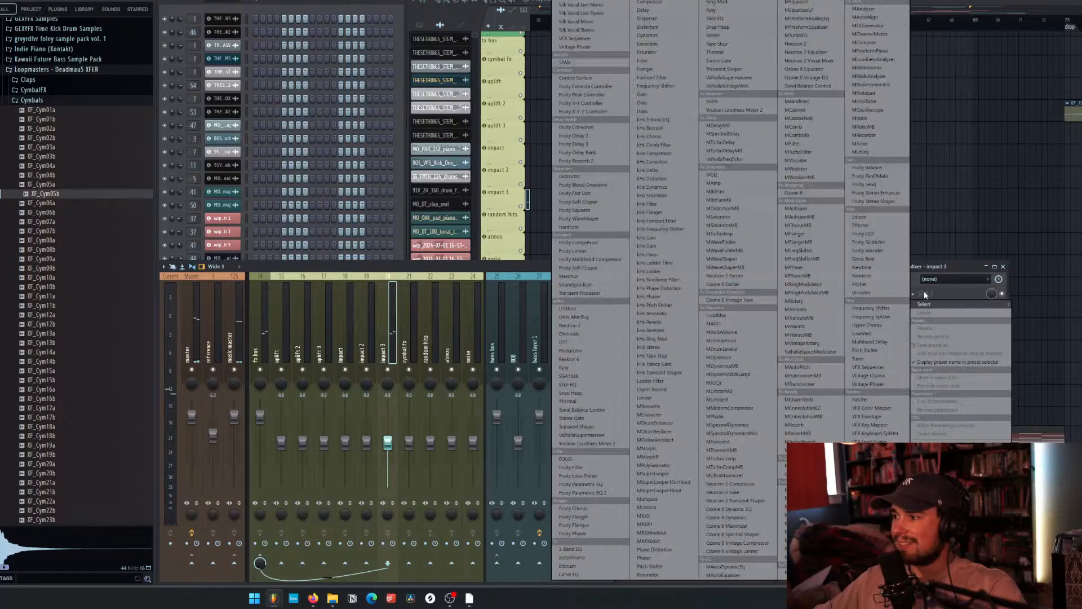
left_click(654, 171)
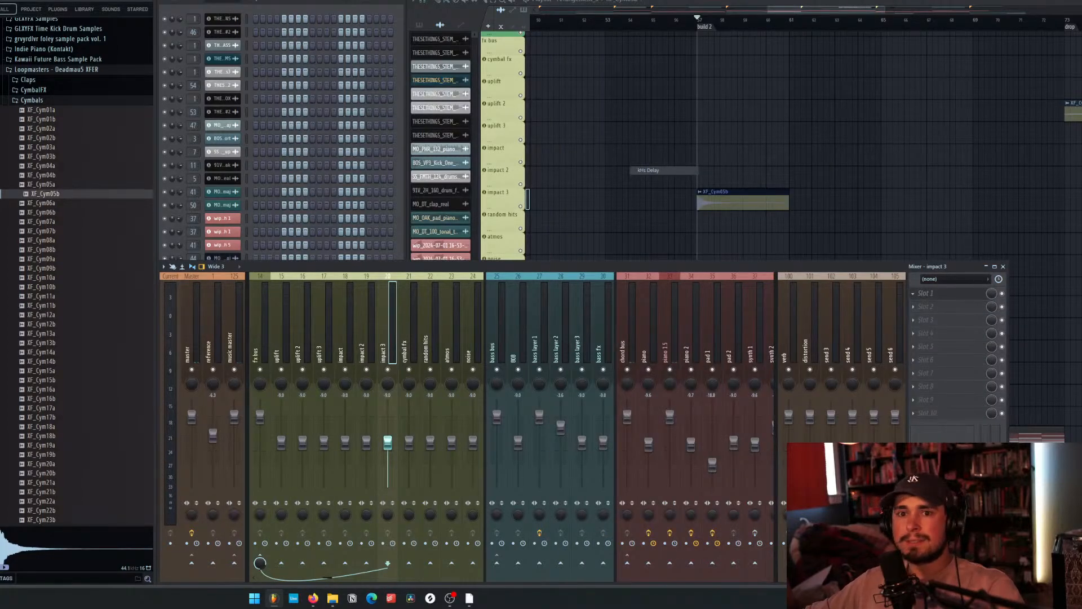
left_click_drag(149, 107, 386, 107)
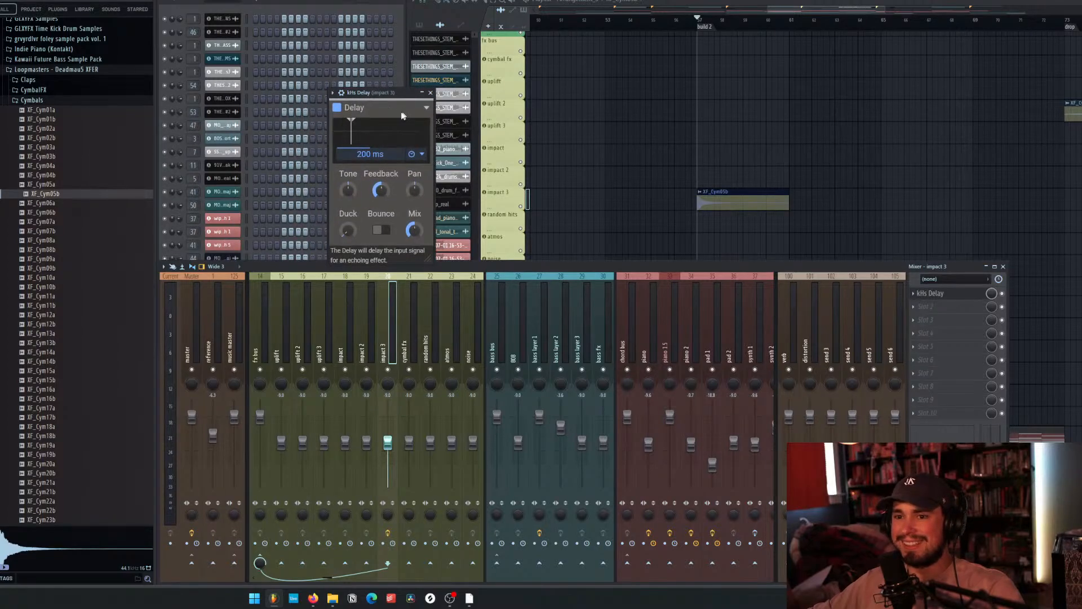
Load the factory Ping-Pong 1.8 preset in the impact 3 delay and listen to it from the start of build 2.
left_click(426, 109)
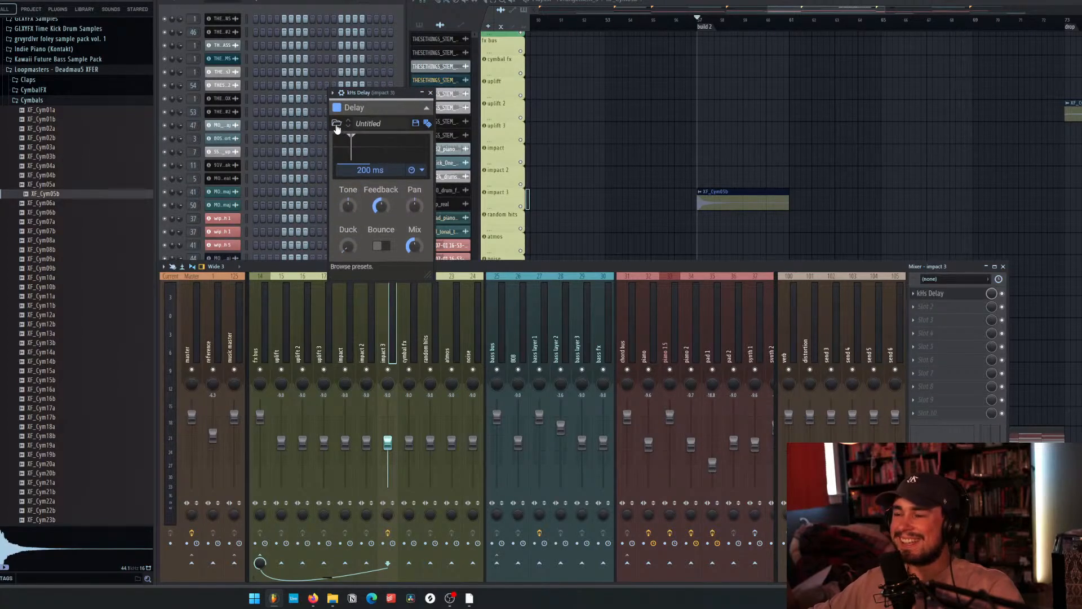
left_click(336, 125)
left_click(384, 228)
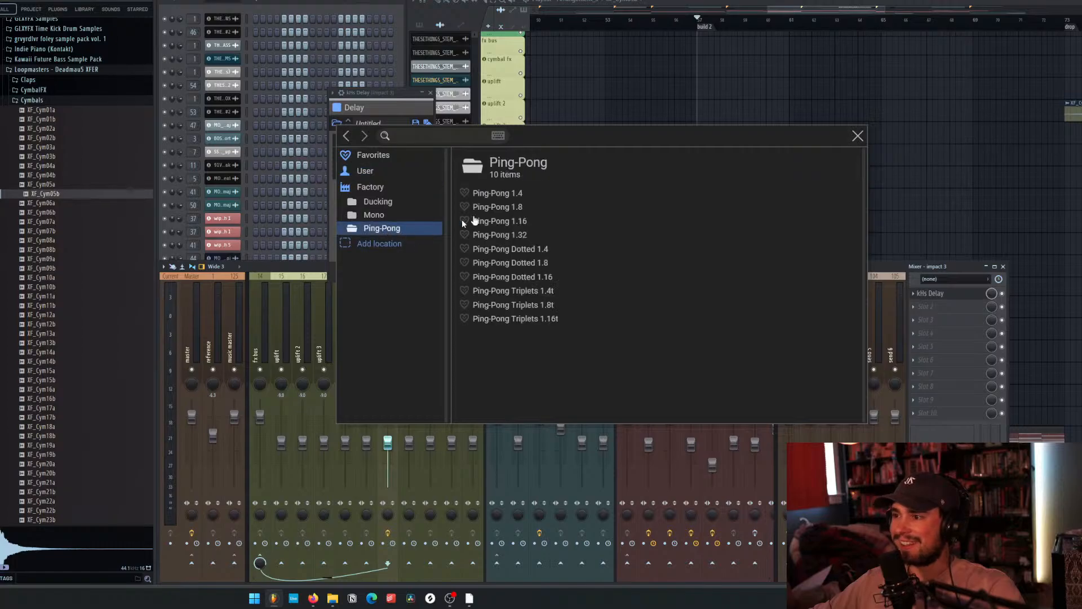
left_click(514, 207)
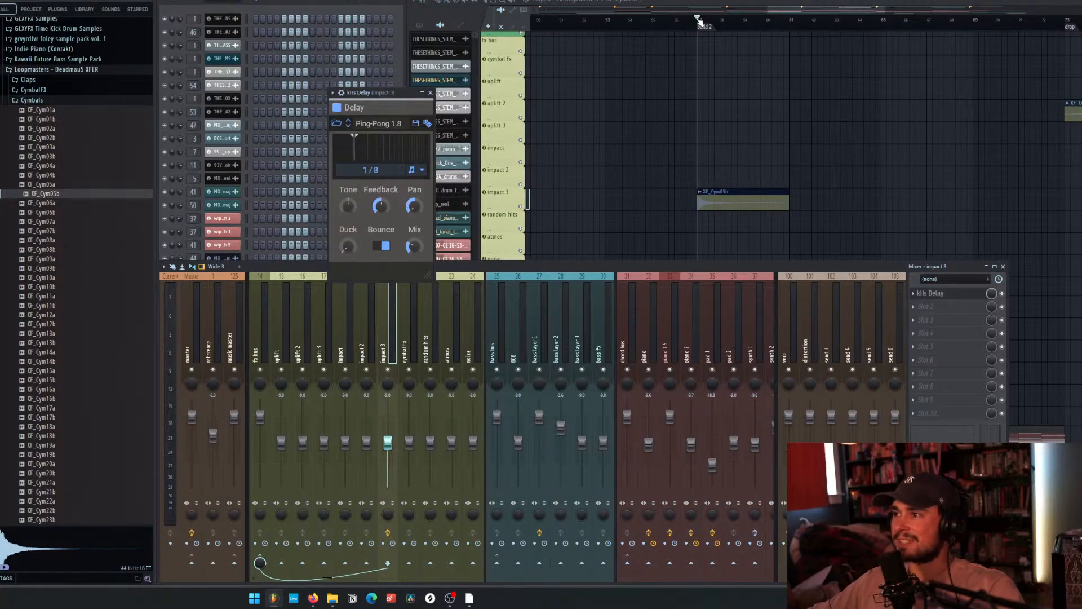
left_click(698, 21)
key("space")
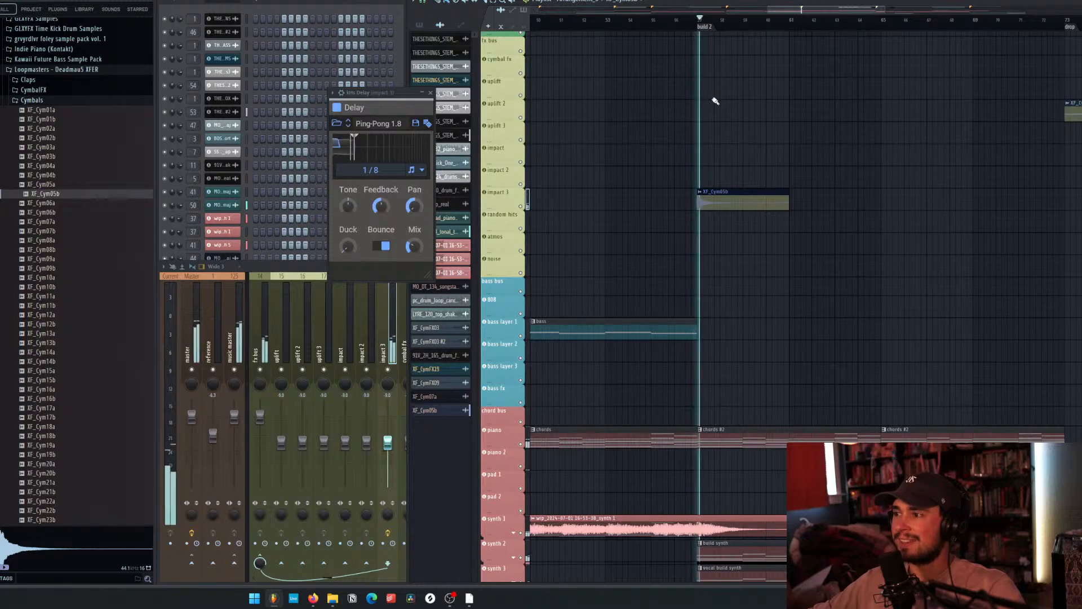
key("space")
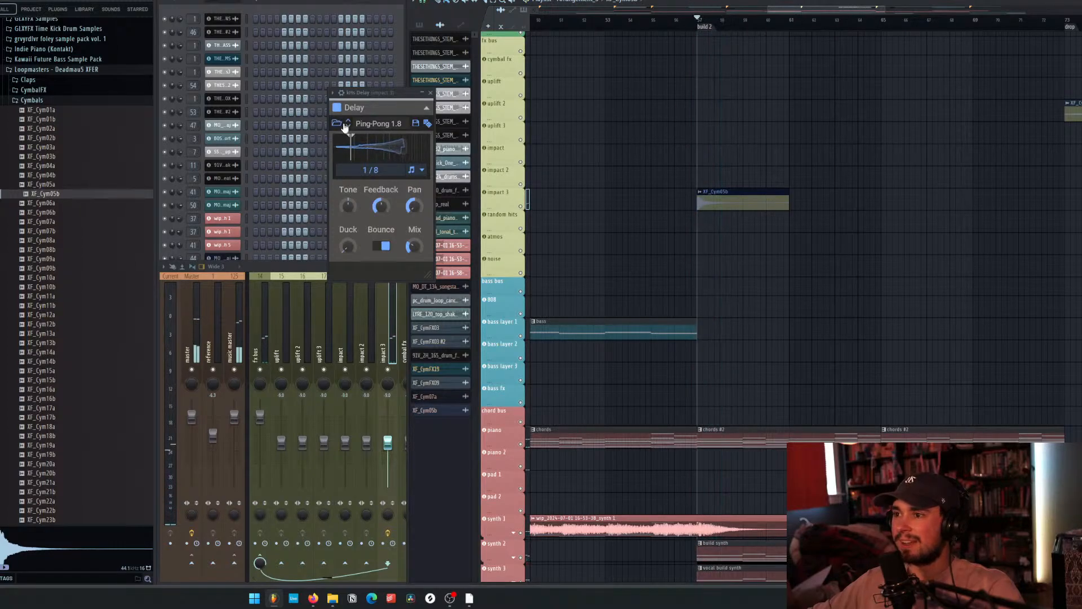
Raise the delay's Mix amount, replay the impact at build 2, and close the delay.
mouse_move(413, 246)
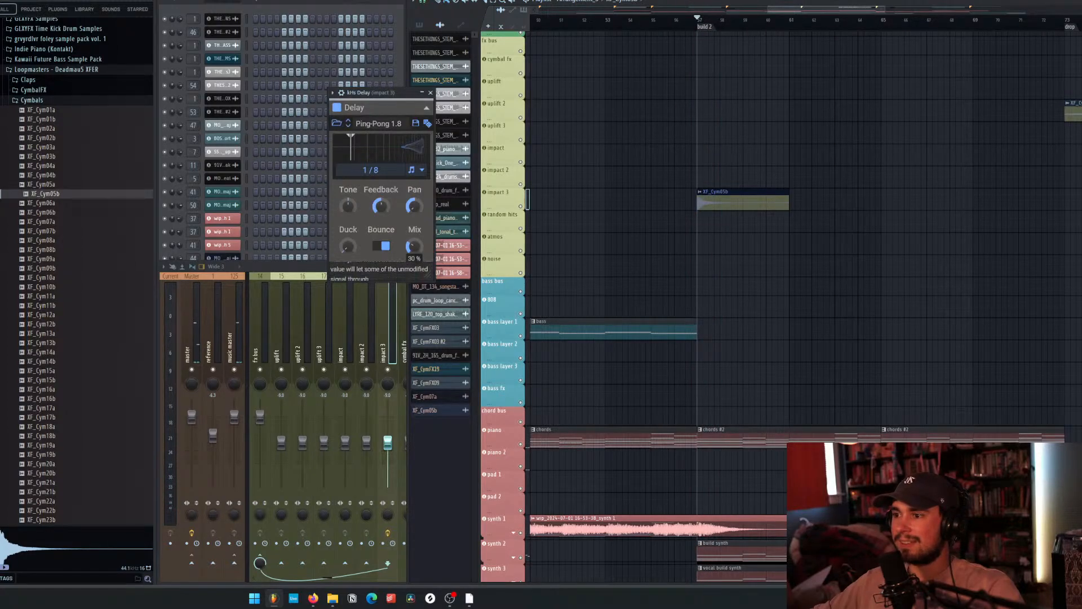
left_click_drag(414, 246, 414, 235)
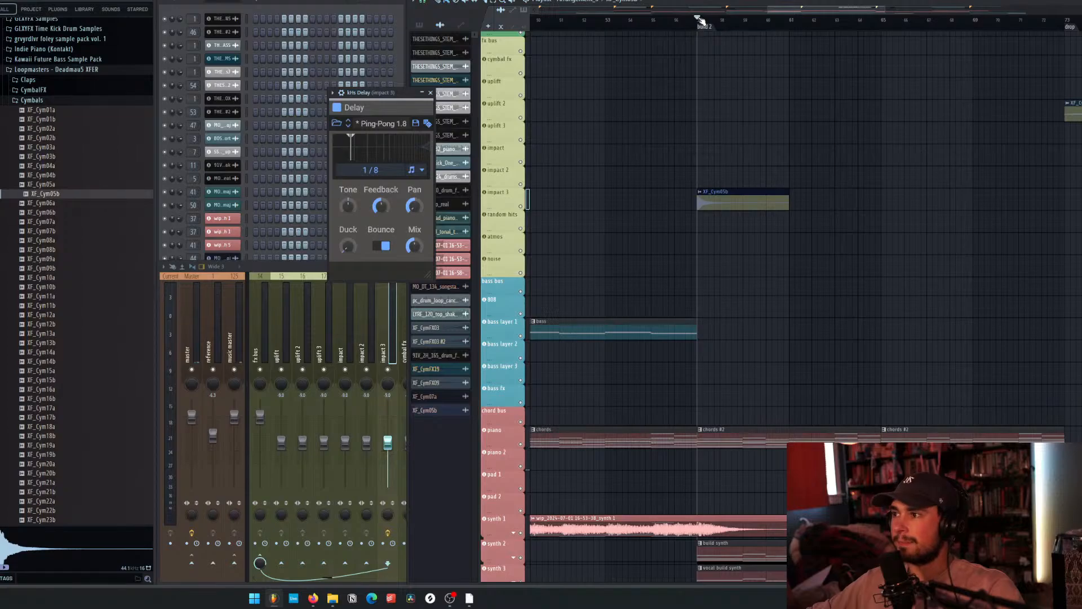
key("space")
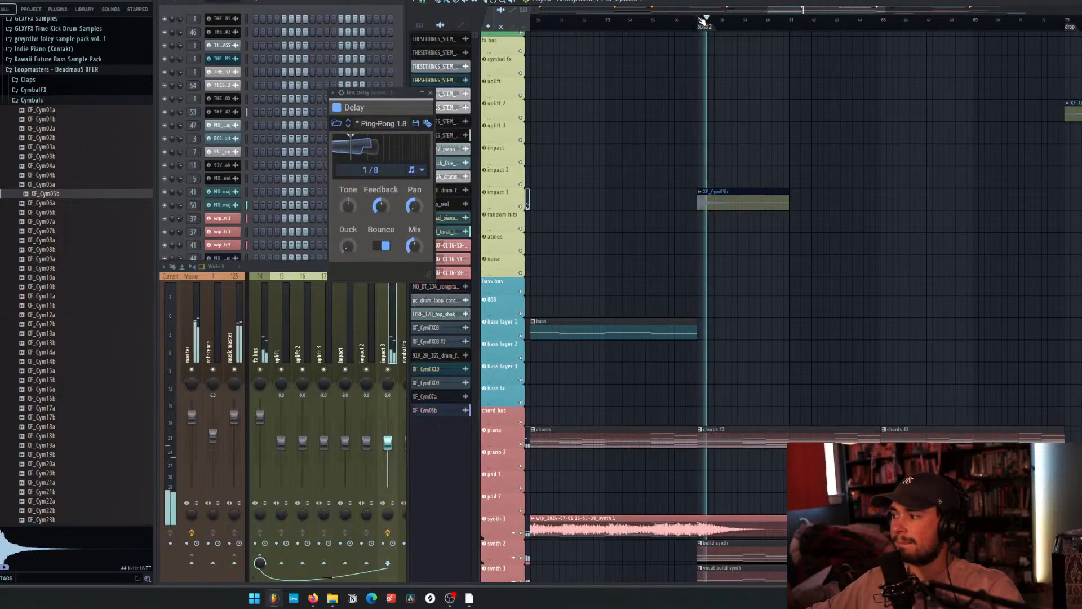
key("space")
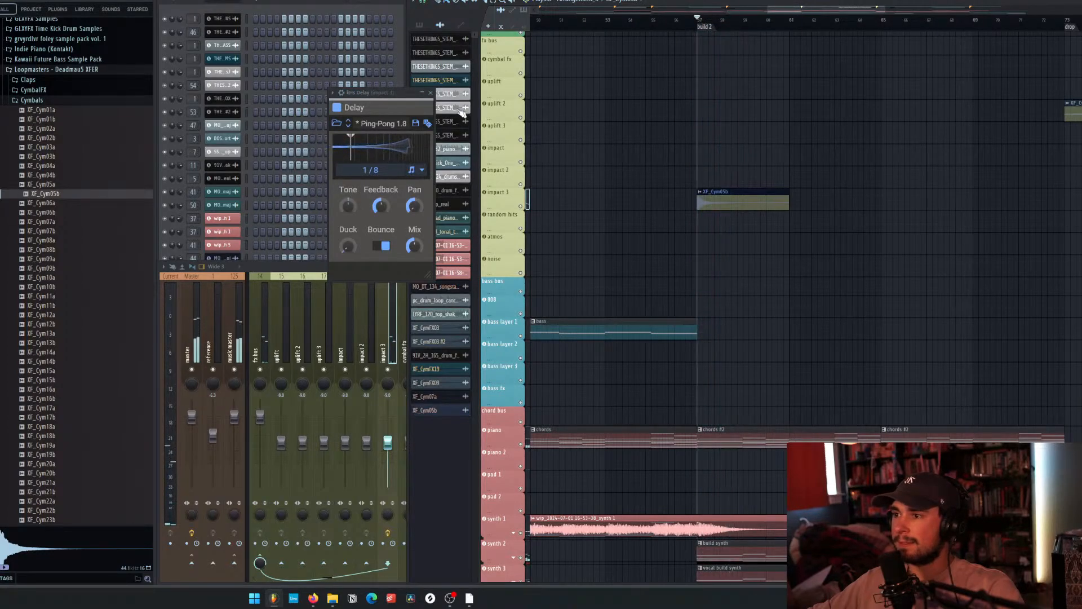
key("Escape")
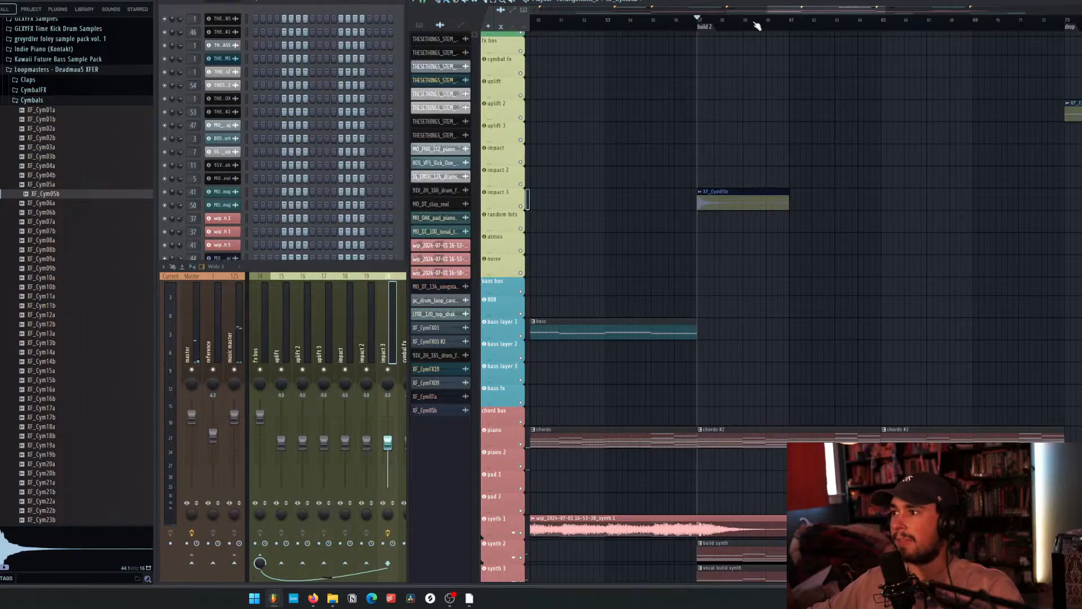
Examine the drum and FX clips across verse 2, build 2 and the surrounding drops.
scroll(754, 11, "left", 1)
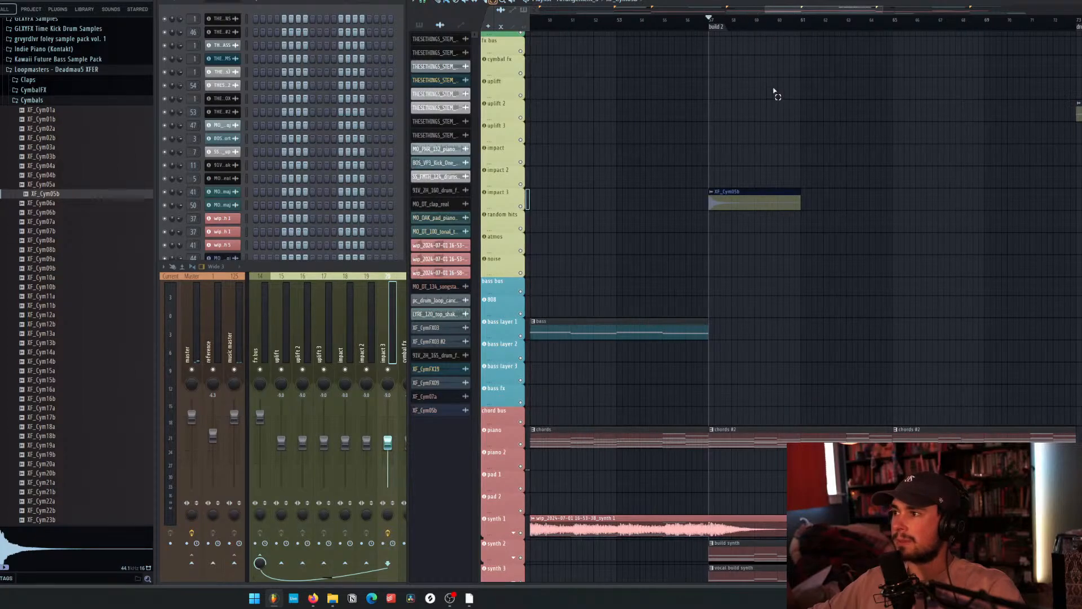
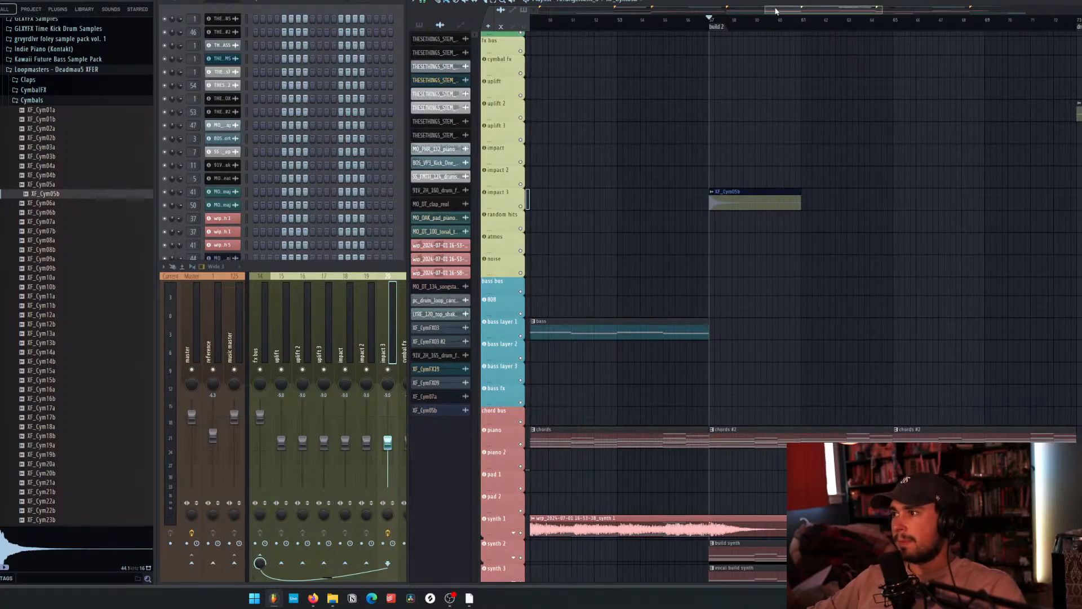
scroll(785, 71, "down", 6)
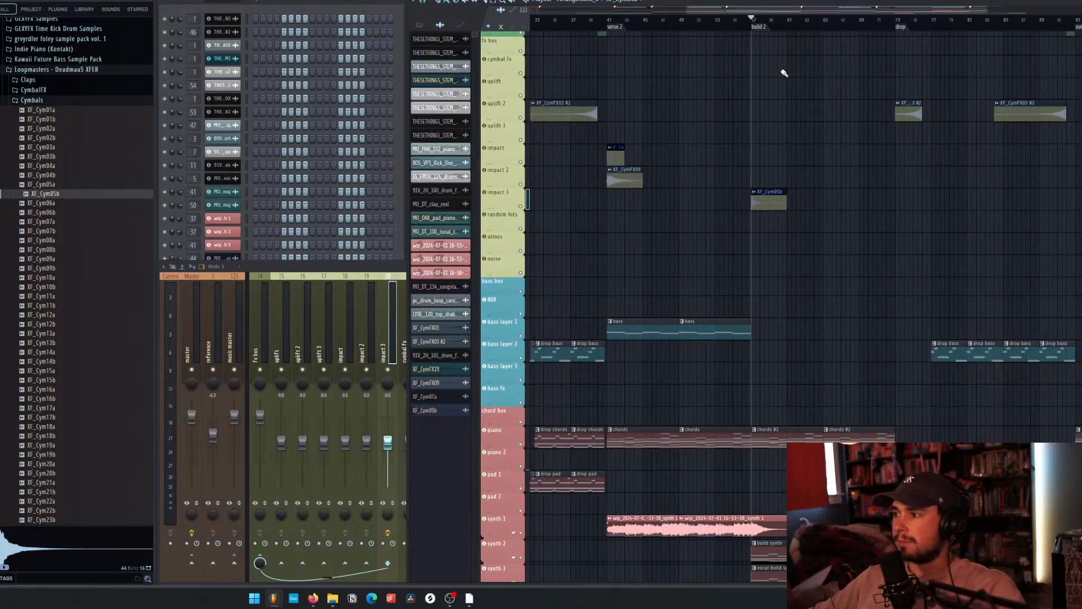
scroll(786, 72, "up", 4)
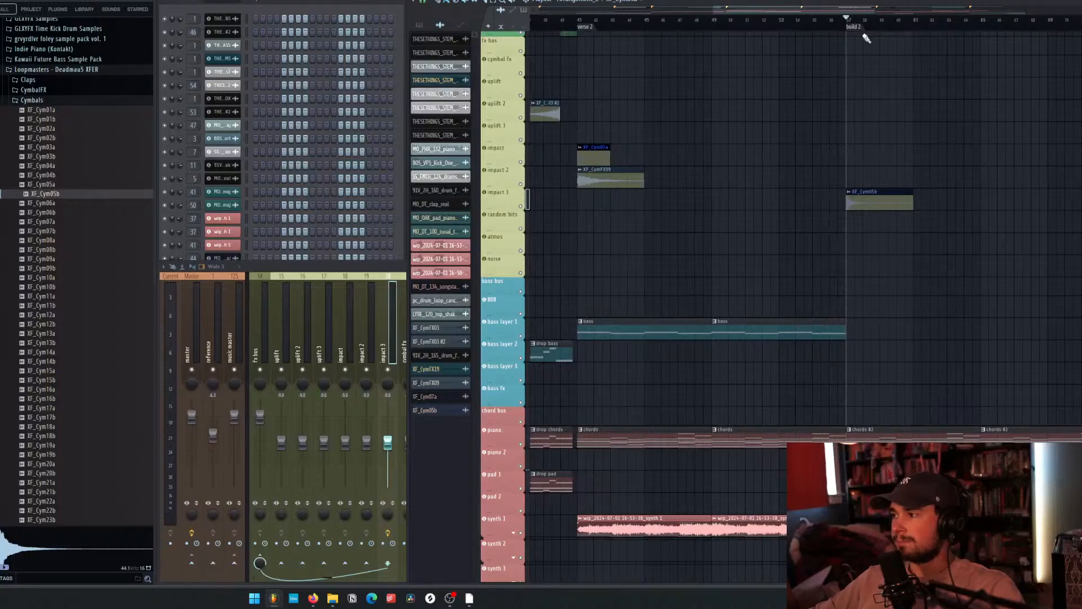
scroll(848, 14, "down", 5)
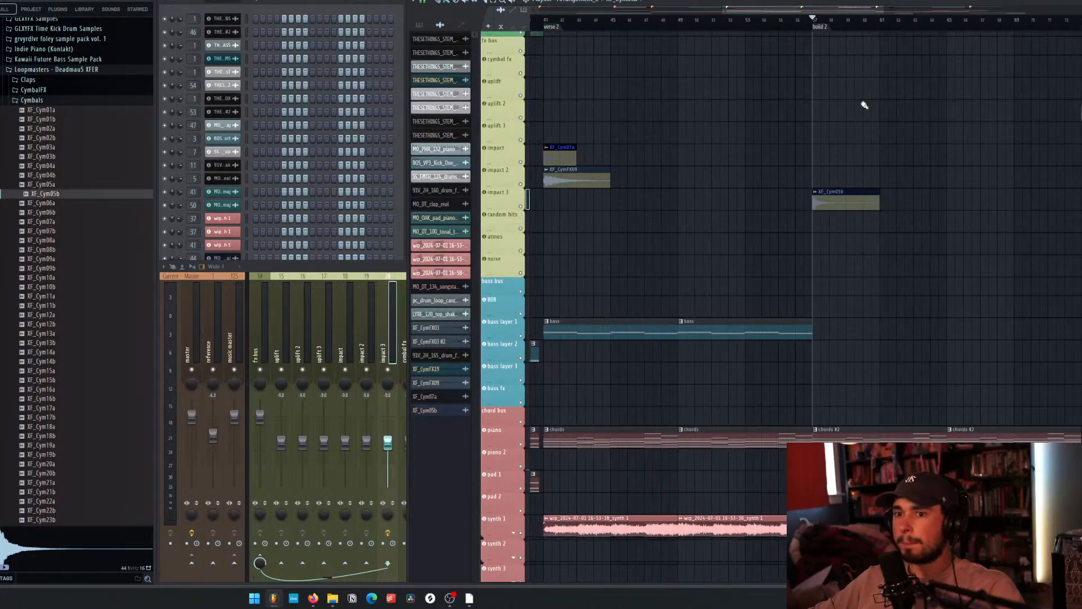
scroll(860, 130, "up", 6)
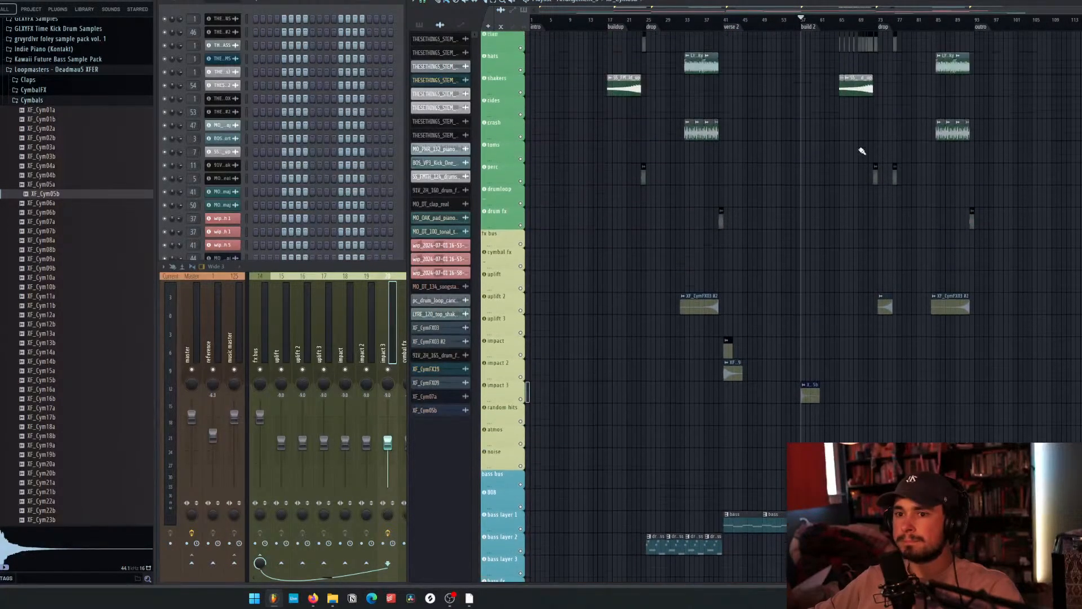
scroll(803, 184, "down", 4)
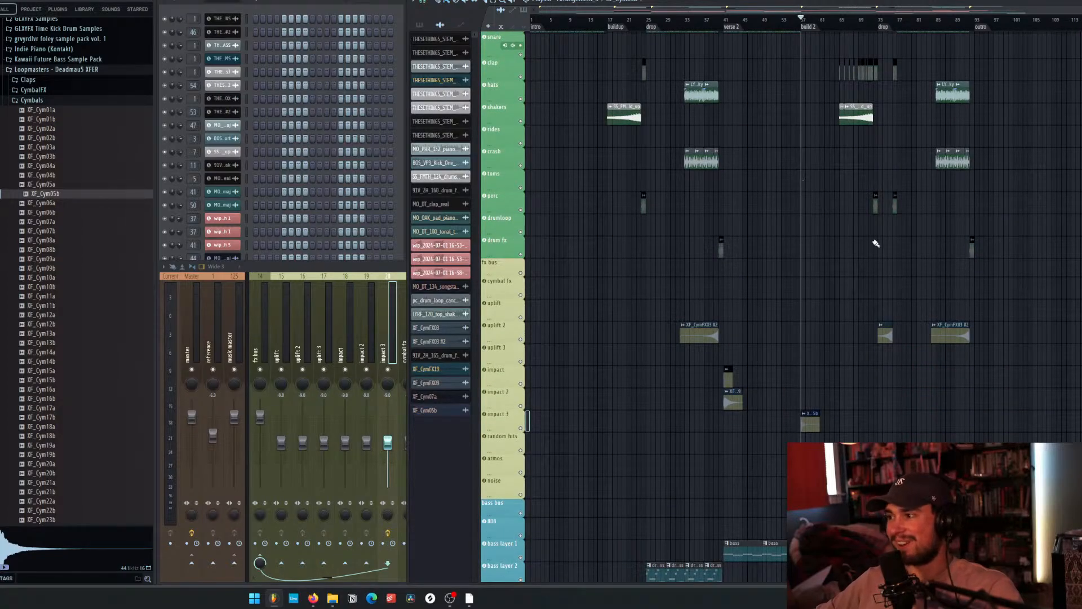
scroll(895, 356, "up", 5)
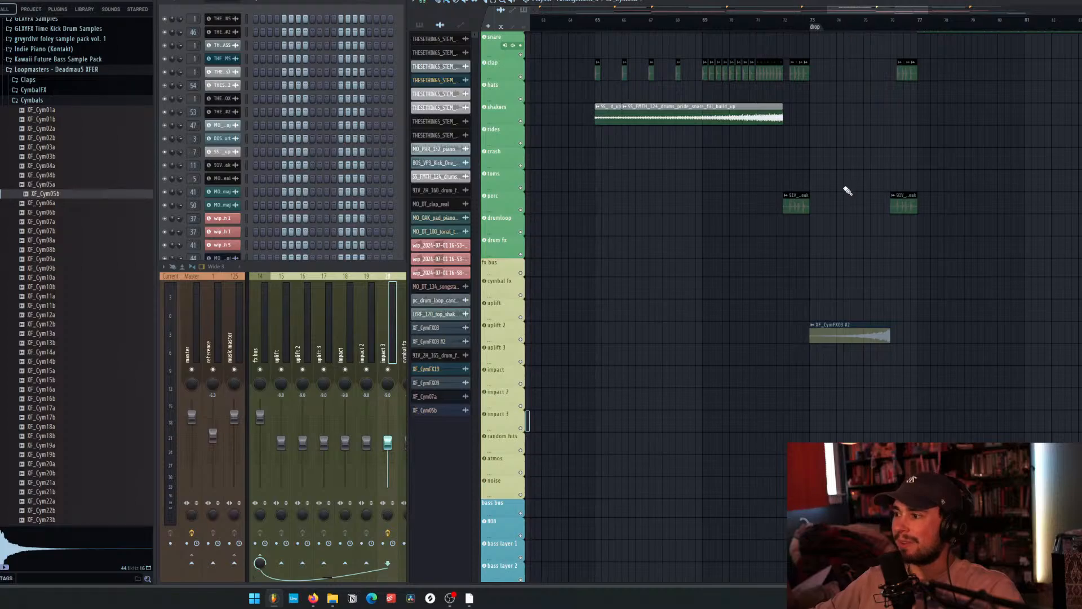
scroll(843, 186, "down", 5)
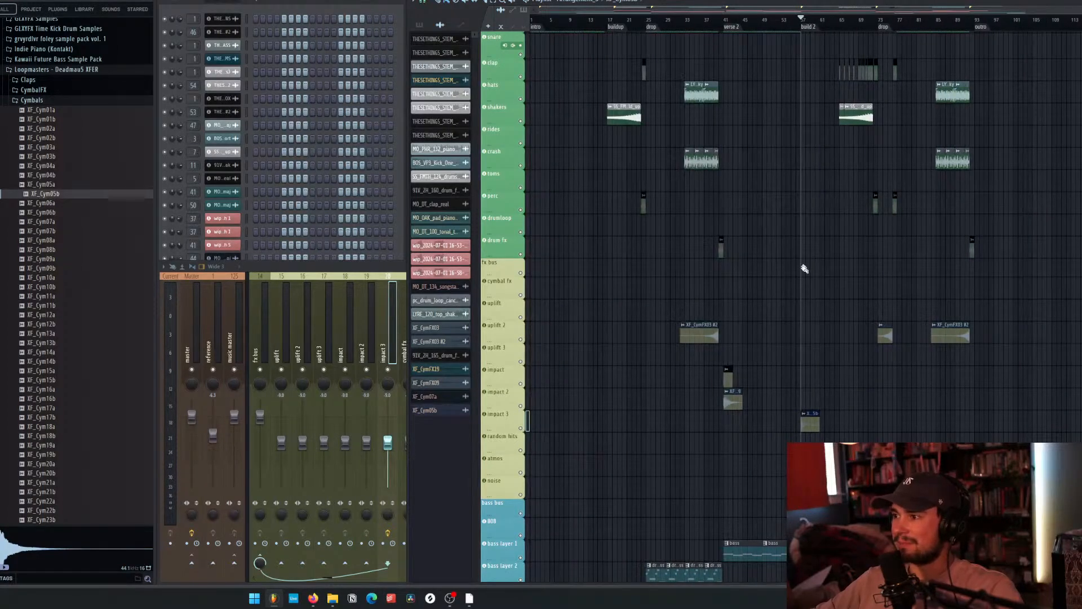
scroll(804, 269, "up", 2)
scroll(804, 271, "down", 6)
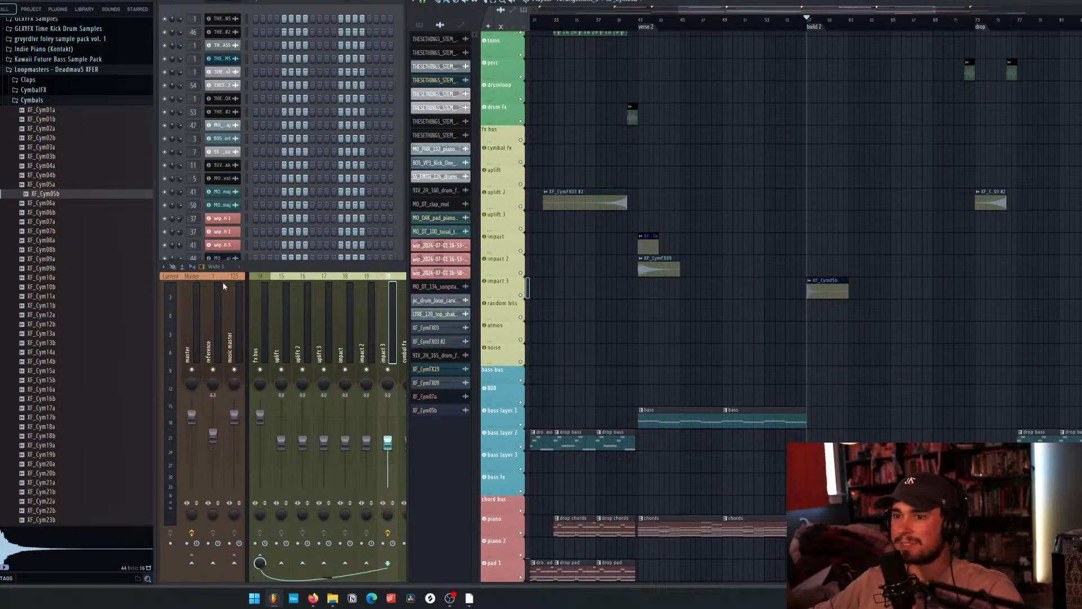
Audition Cymbals samples including XF_Cym02b, XF_Cym14b, XF_Cym18b and XF_Cym18a, and place XF_Cym21b on the uplift track just before build 2.
left_click(74, 138)
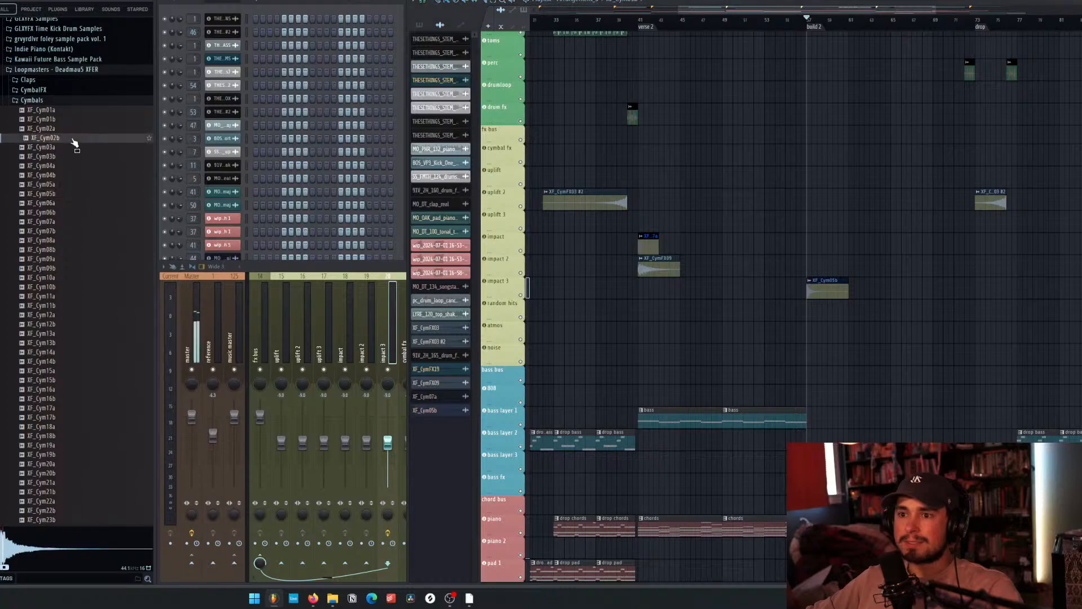
left_click(74, 111)
left_click(72, 360)
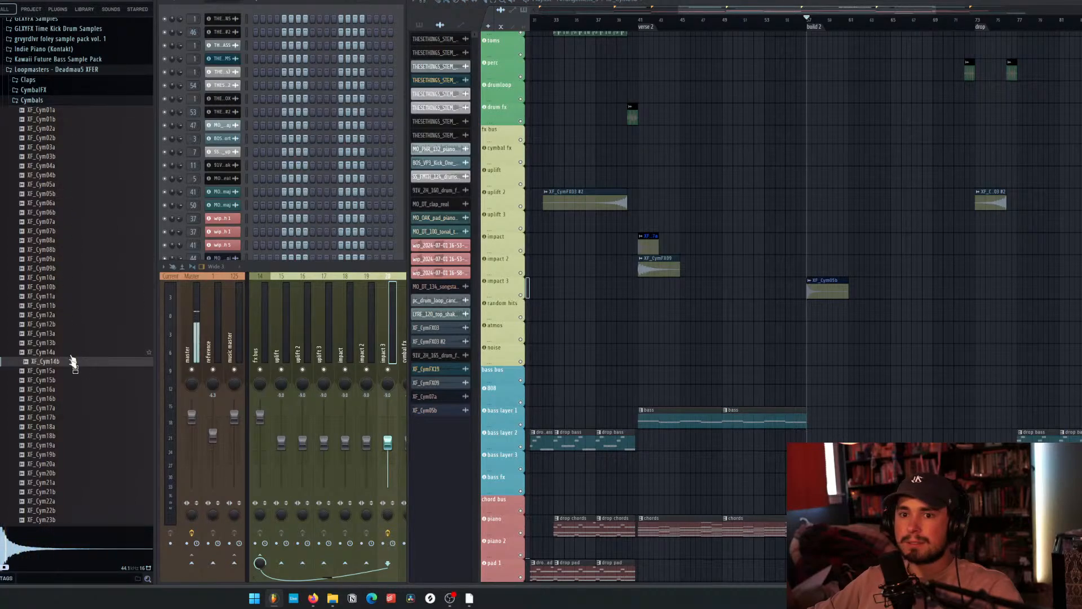
left_click(76, 435)
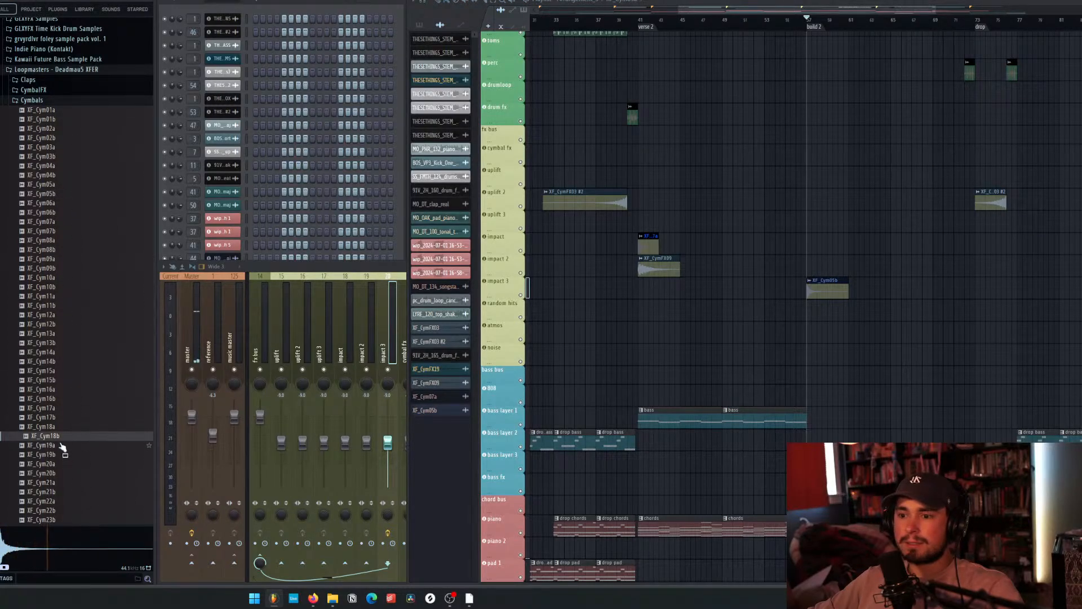
left_click(50, 427)
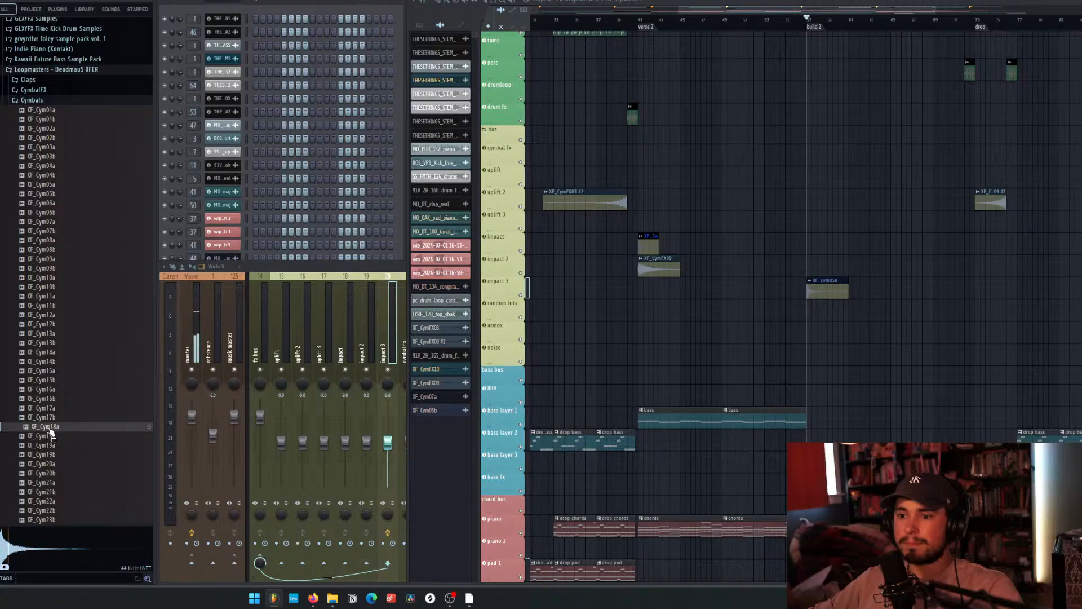
left_click(55, 492)
left_click_drag(56, 510, 768, 175)
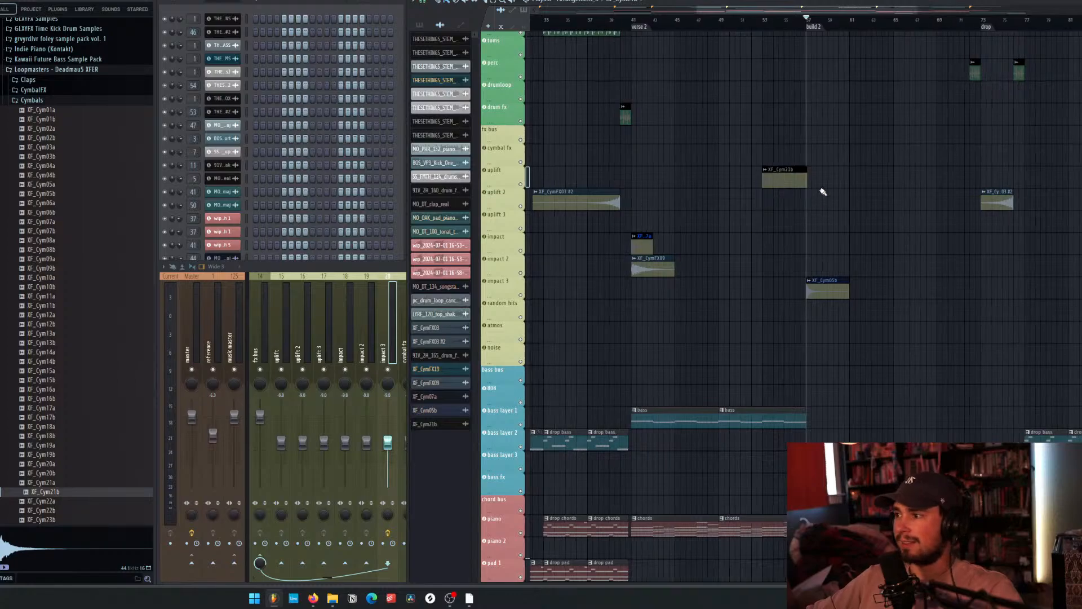
Set the XF_Cym21b uplift clip's time stretching mode to Stretch Pro and reverse the sample.
scroll(817, 195, "up", 3)
left_click(709, 182)
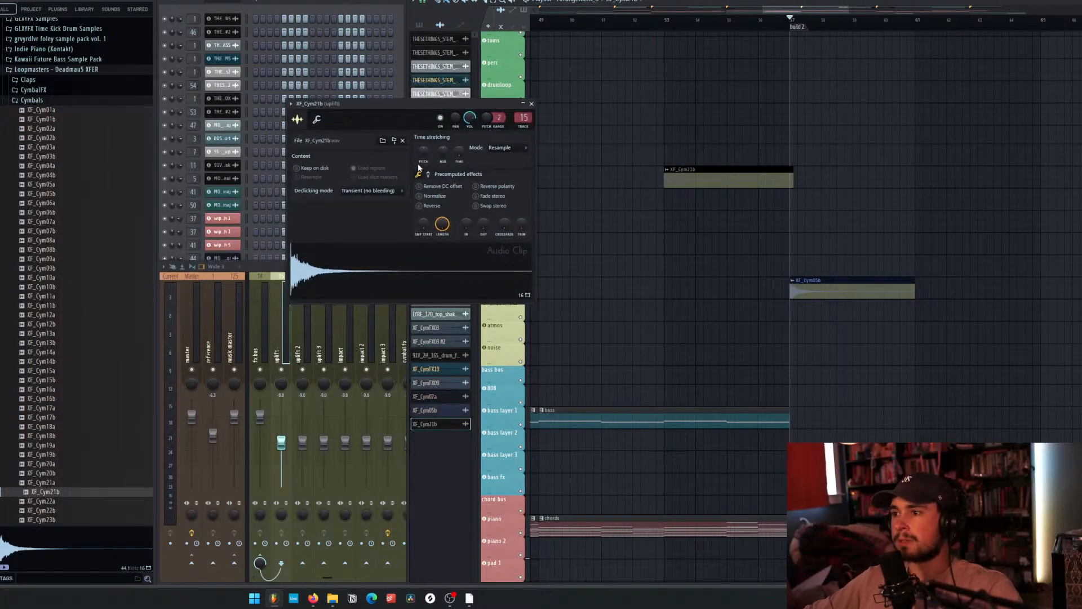
left_click(502, 148)
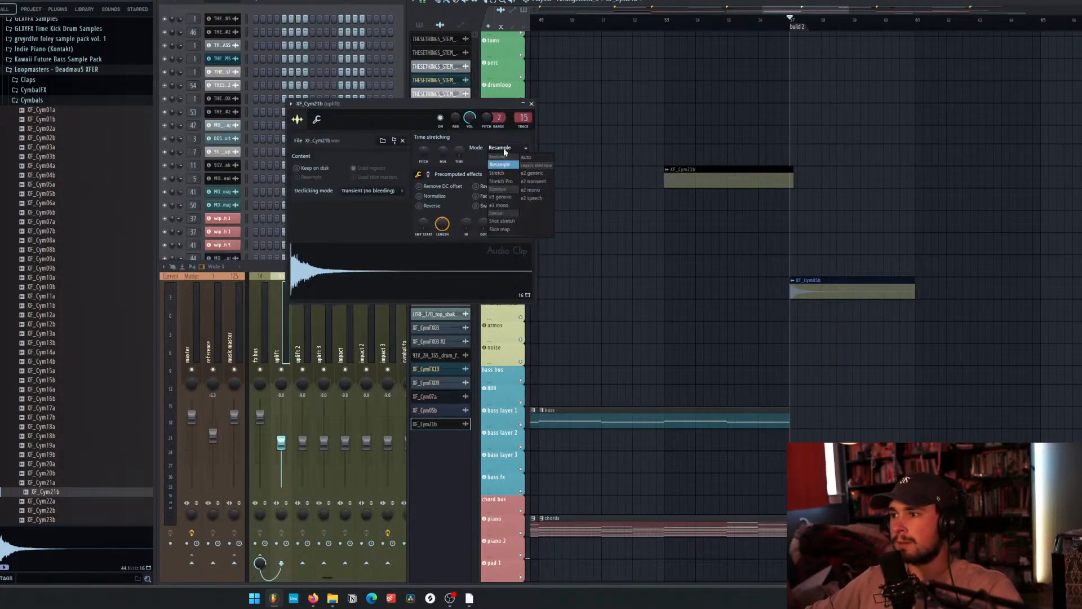
left_click(508, 182)
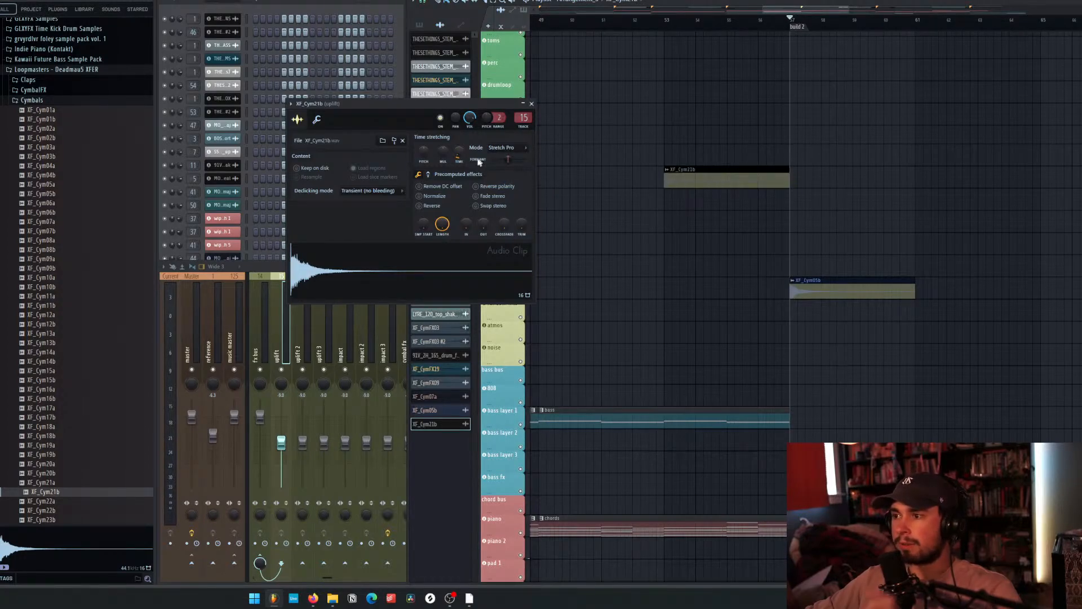
left_click(431, 206)
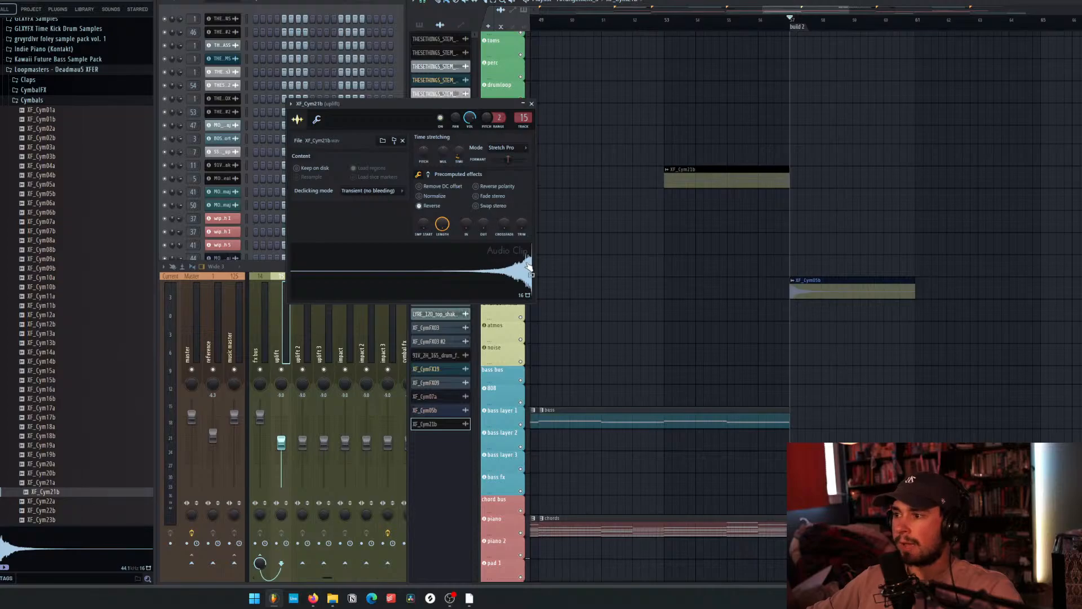
Close the clip's settings and listen to the reversed XF_Cym21b leading into build 2.
key("space")
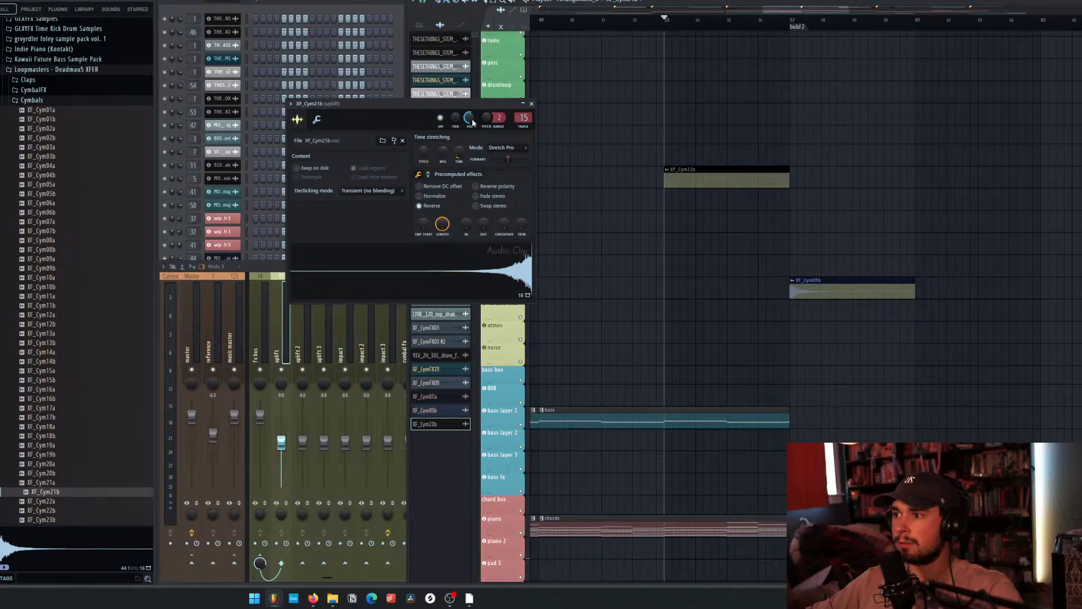
left_click(524, 104)
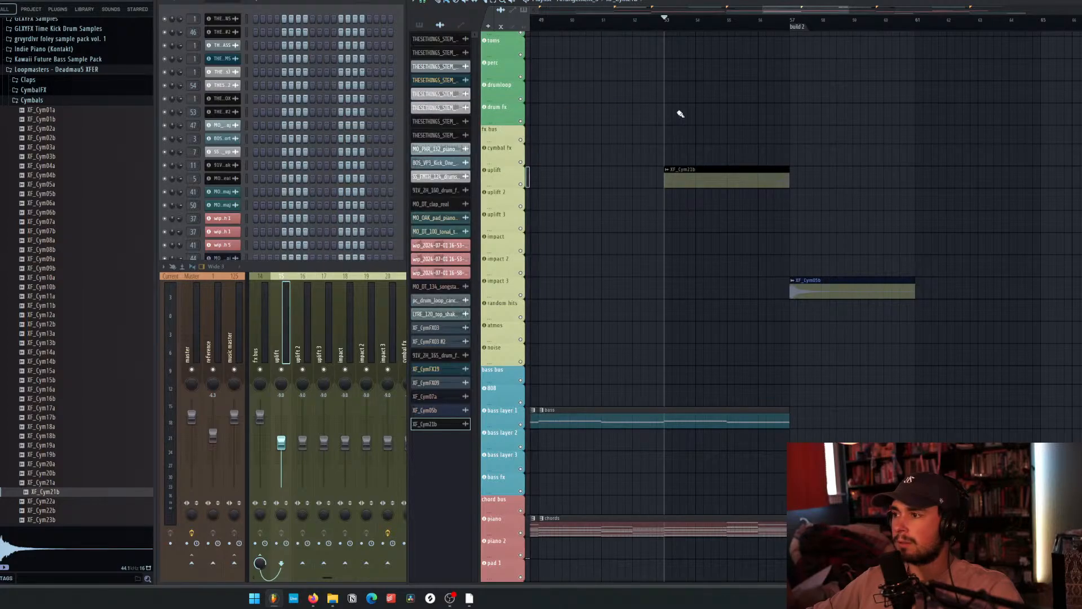
key("space")
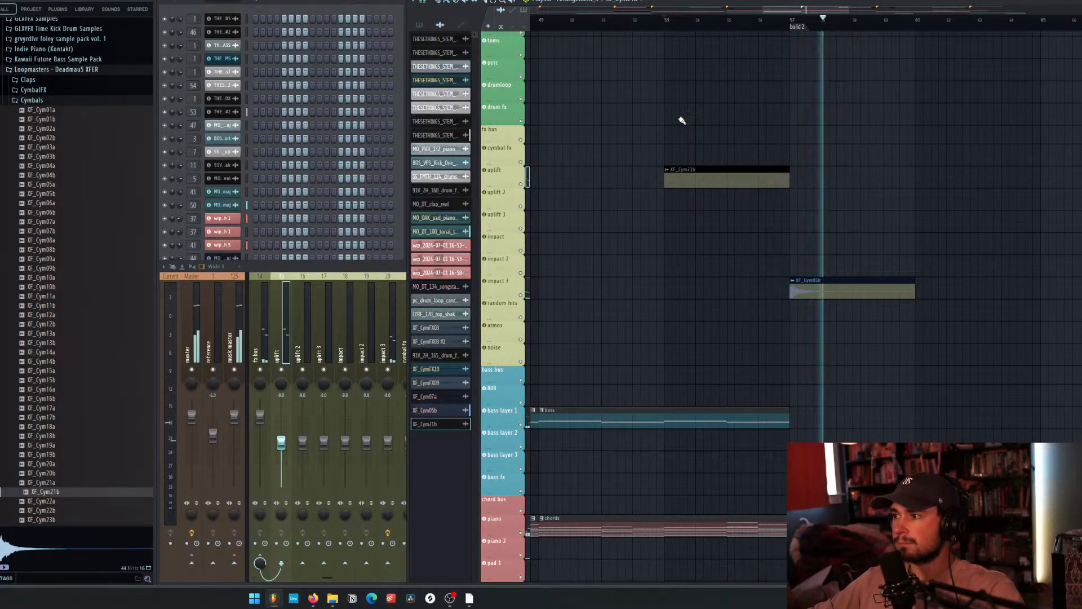
key("space")
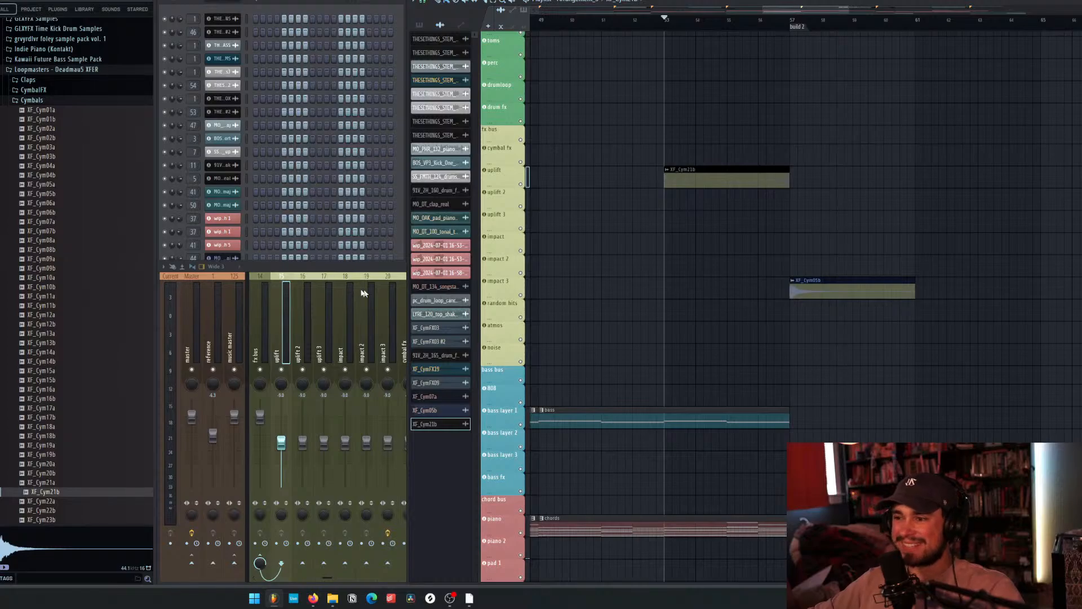
Audition Cymbals samples including XF_Cym22b, XF_Cym06b, XF_Cym02b and XF_Cym03a, and replace the uplift clip's sample with XF_Cym02a.
left_click(78, 510)
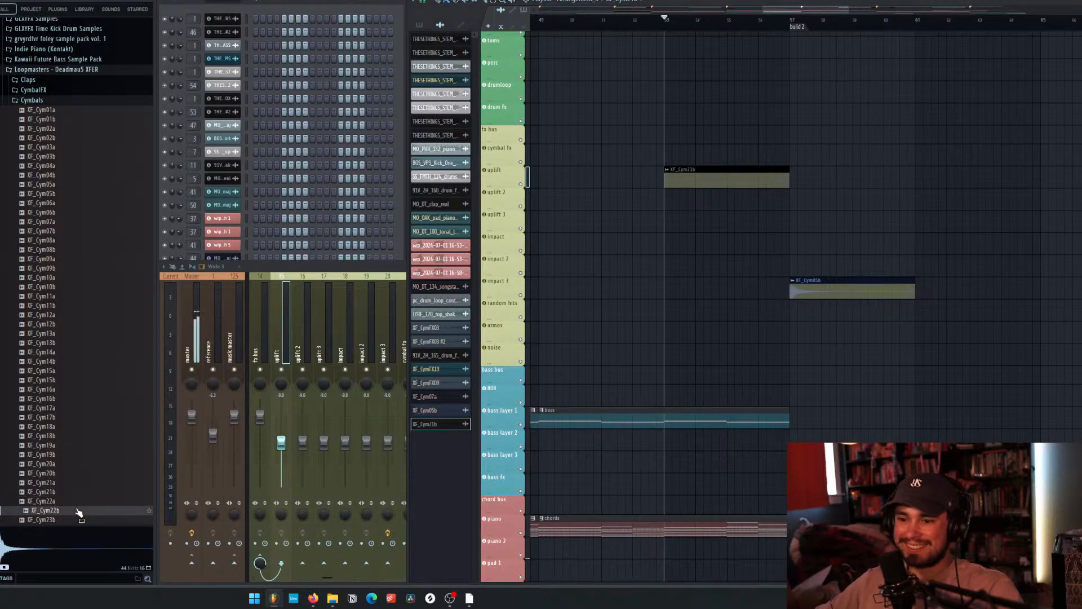
left_click(59, 519)
left_click(64, 212)
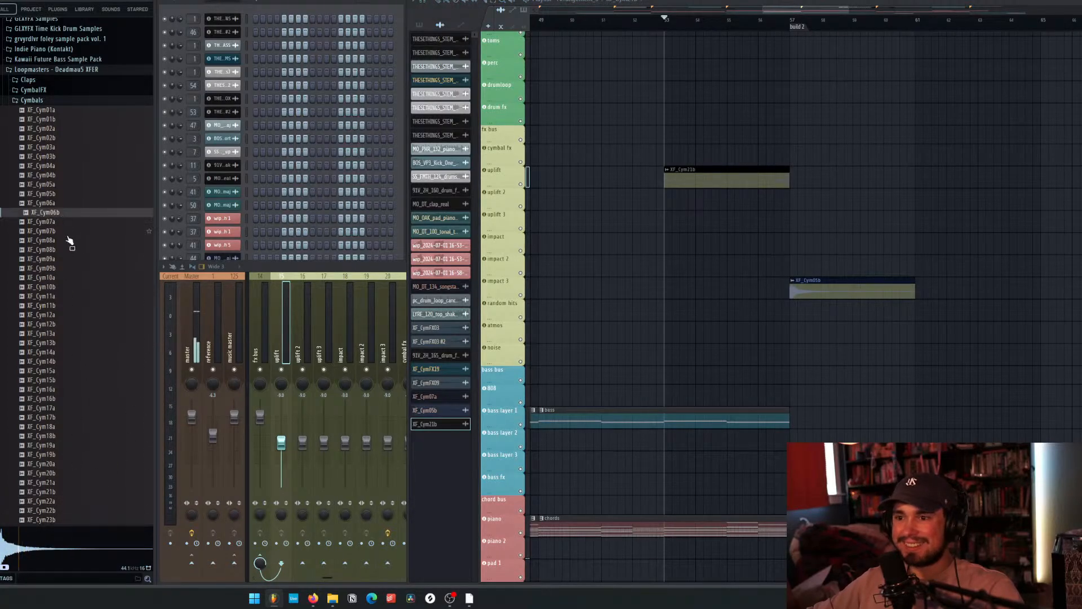
left_click(57, 137)
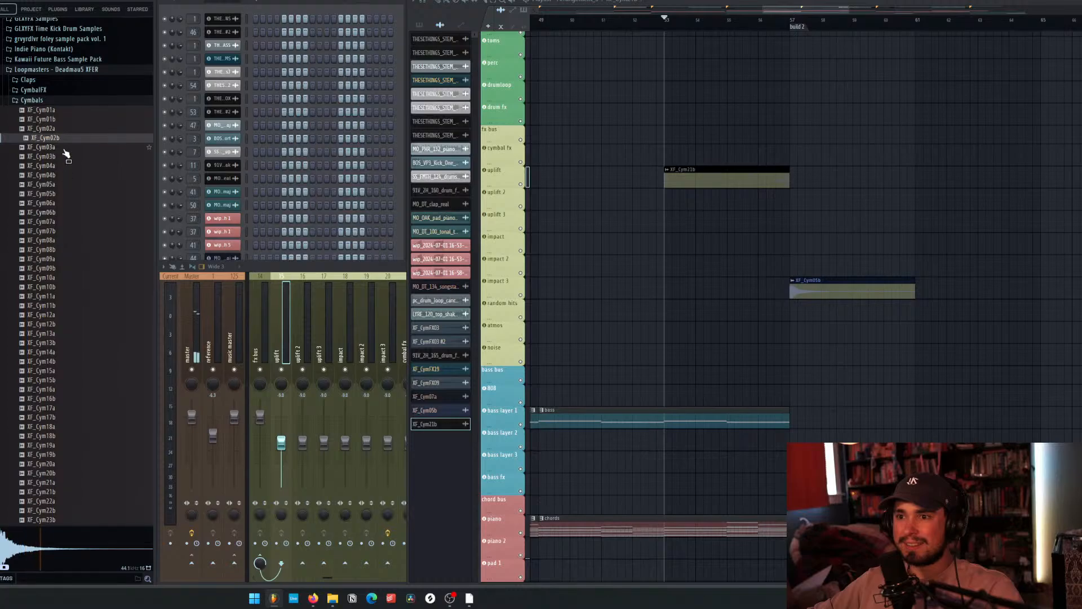
left_click(64, 149)
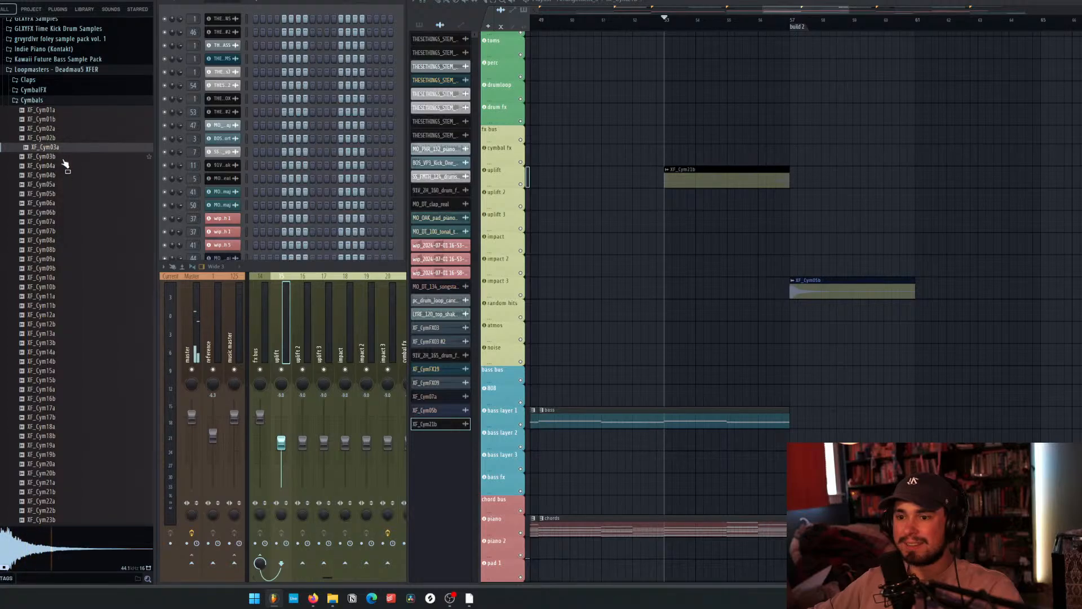
left_click(65, 128)
left_click(64, 110)
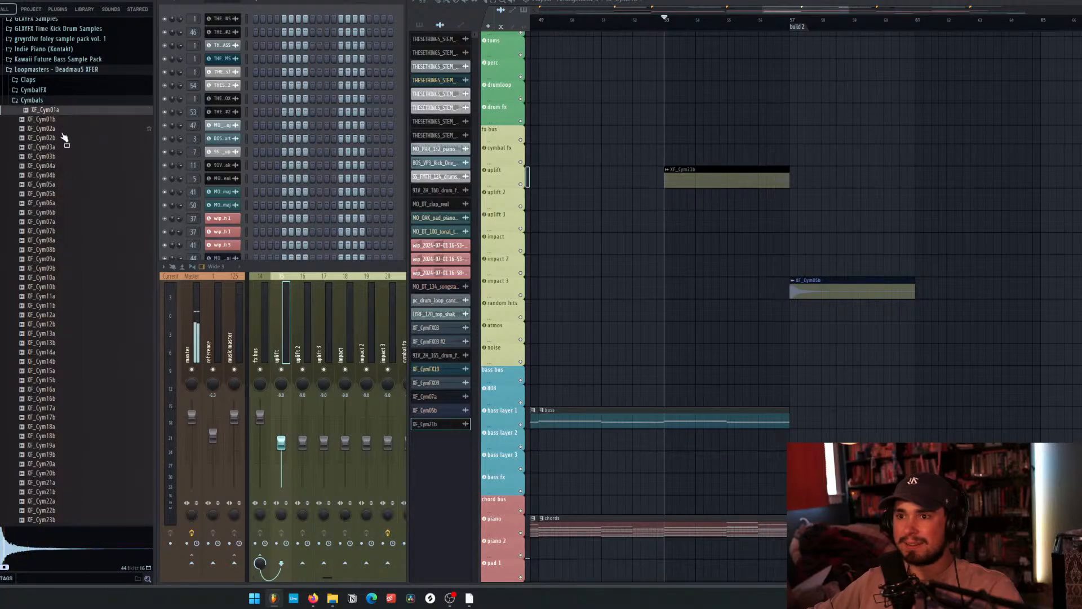
key("Down")
key("Down")
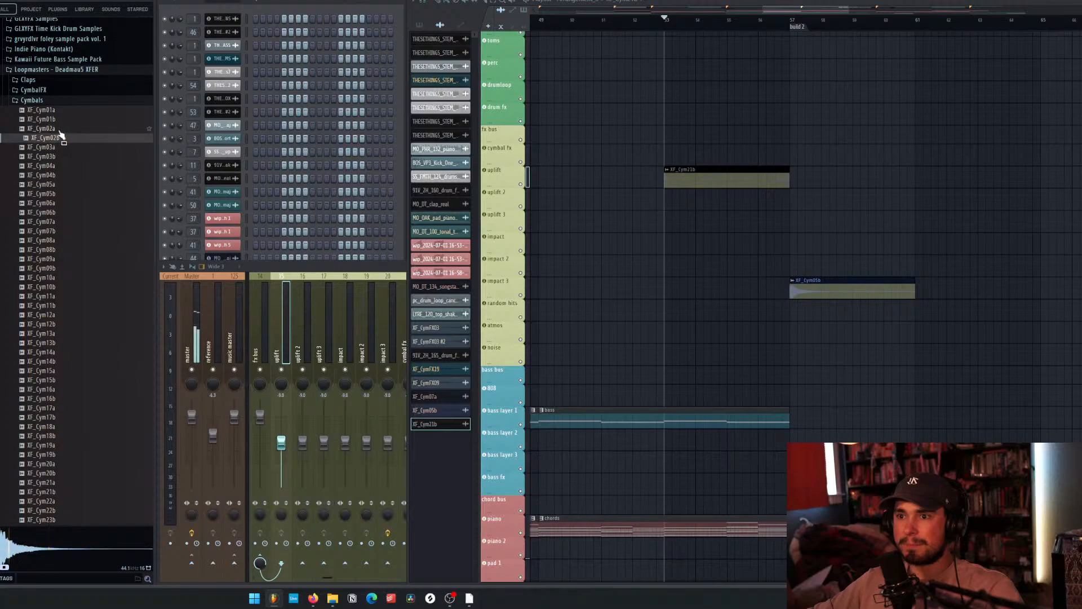
left_click_drag(59, 130, 730, 185)
Time-stretch the XF_Cym02a clip so it ends at build 2 and listen to the transition.
double_click(710, 180)
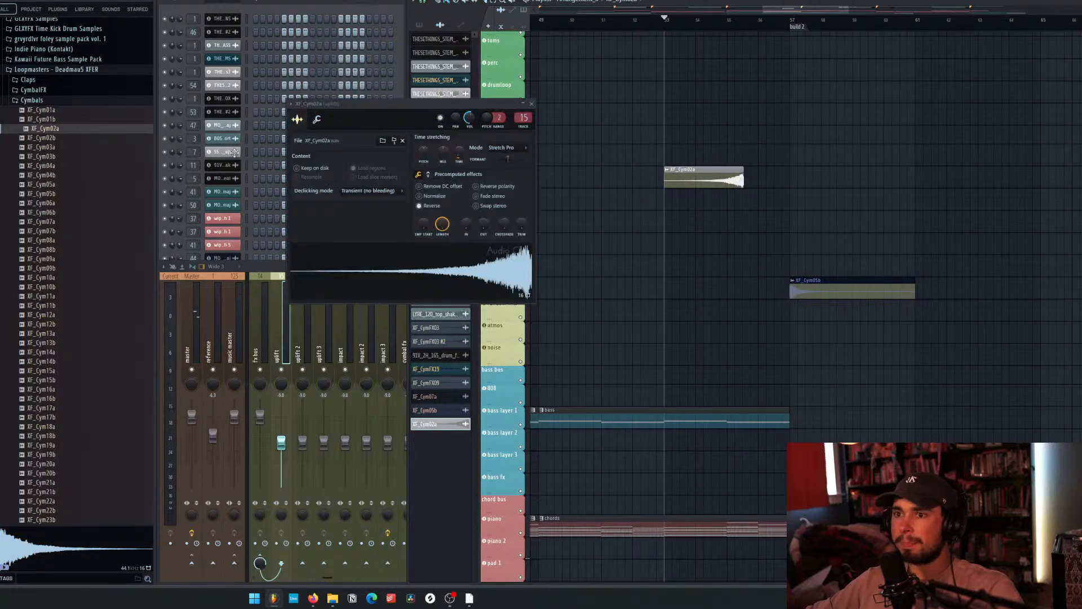
left_click_drag(458, 150, 458, 135)
key("space")
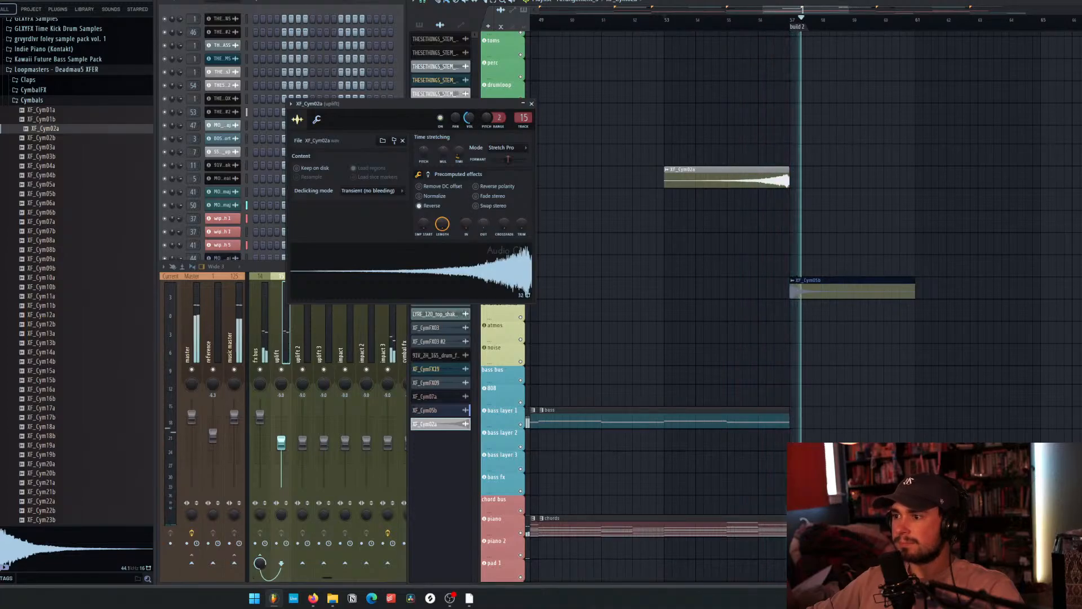
key("space")
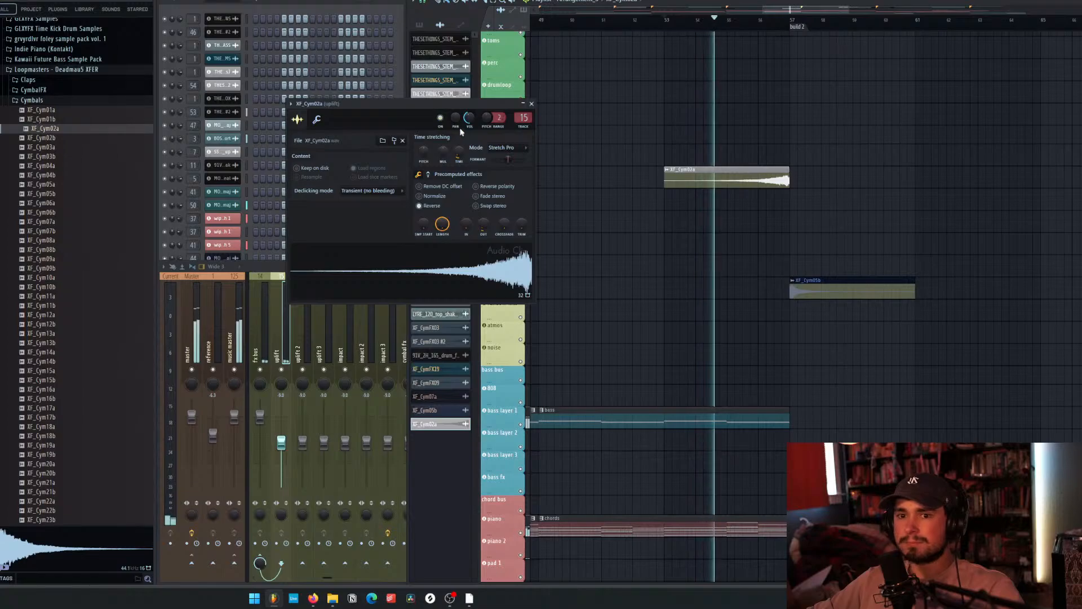
left_click(531, 105)
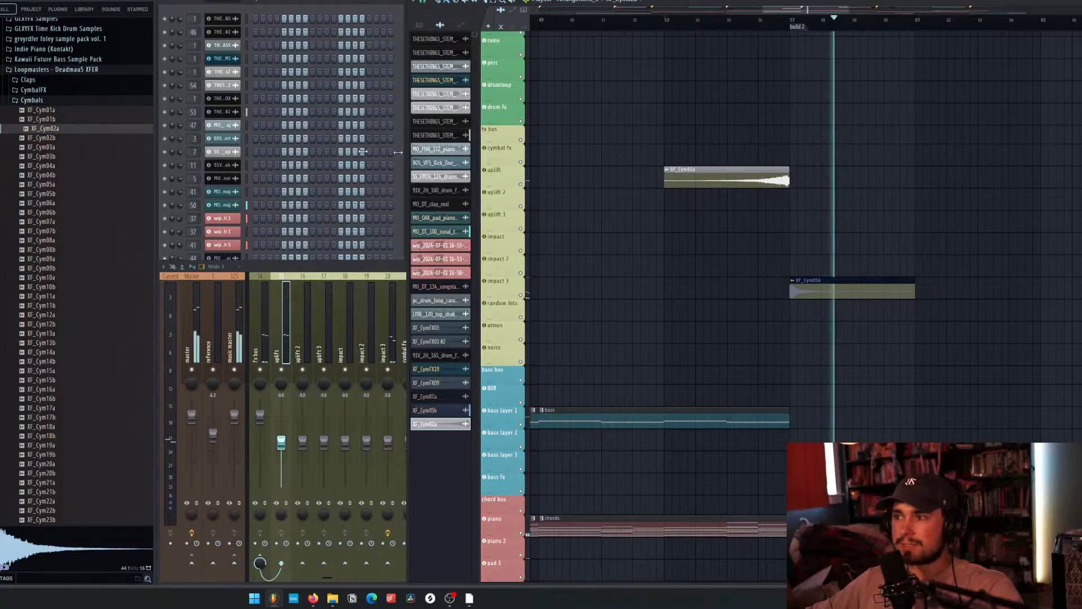
key("space")
Audition more Cymbals samples, including XF_Cym01b, XF_Cym01a and XF_Cym08a through XF_Cym10a, as alternatives for the uplift.
left_click(65, 120)
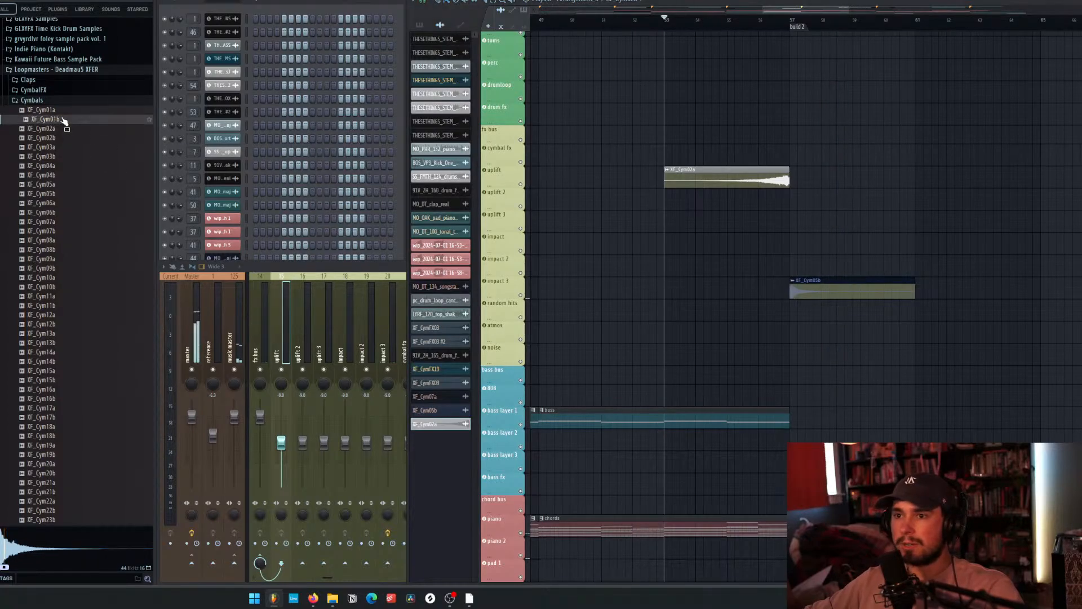
left_click(64, 110)
left_click_drag(64, 110, 627, 163)
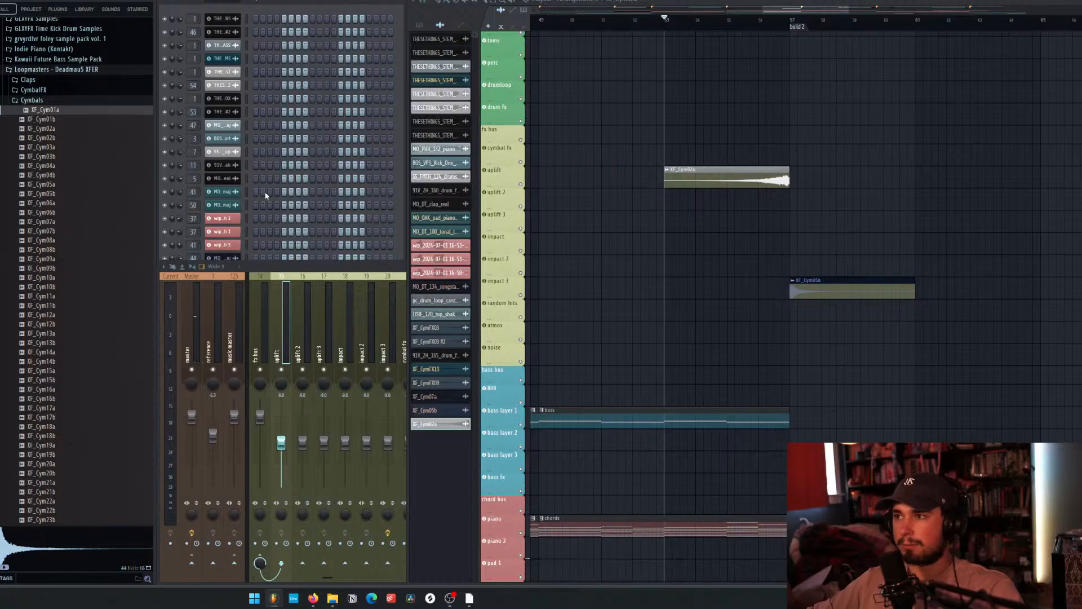
left_click(75, 225)
left_click(71, 242)
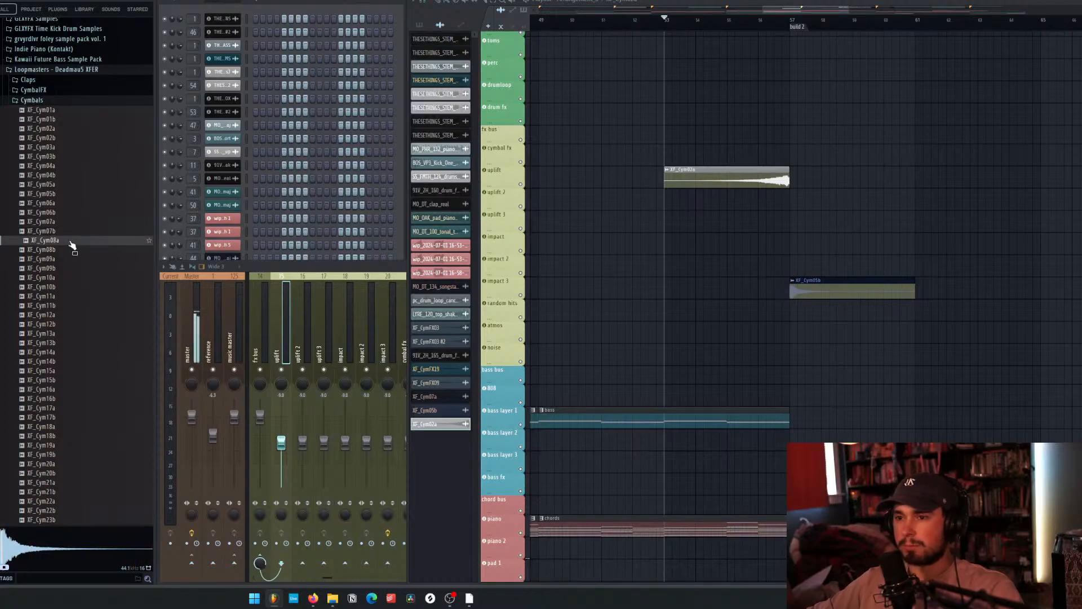
left_click(65, 253)
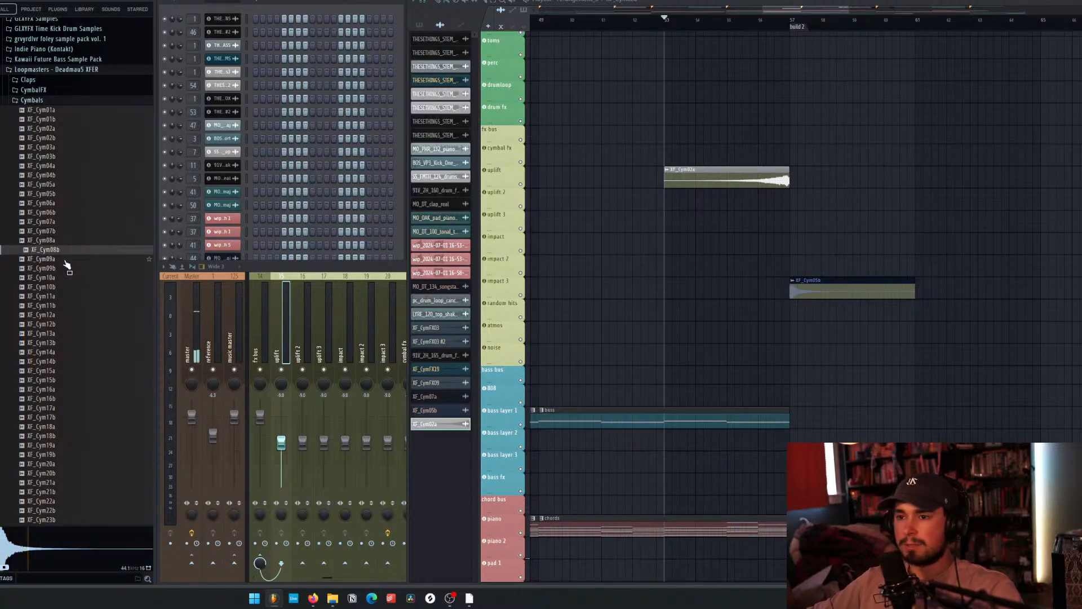
left_click(64, 259)
left_click(65, 269)
left_click(65, 278)
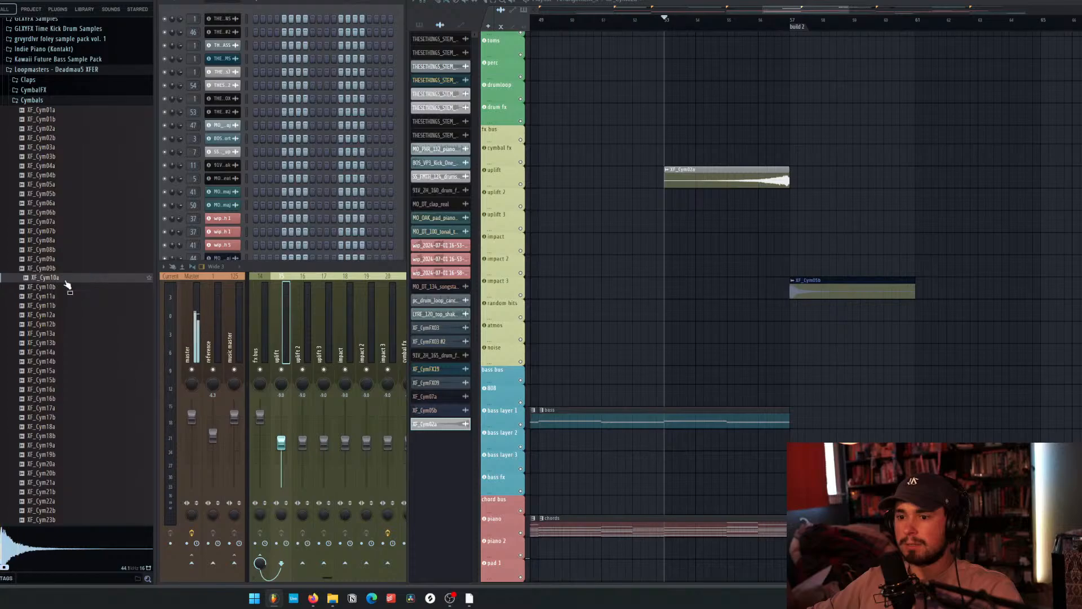
Audition the CymbalFX samples from XF_CymFX14 down to XF_CymFX02 for a better uplift sound.
left_click(73, 89)
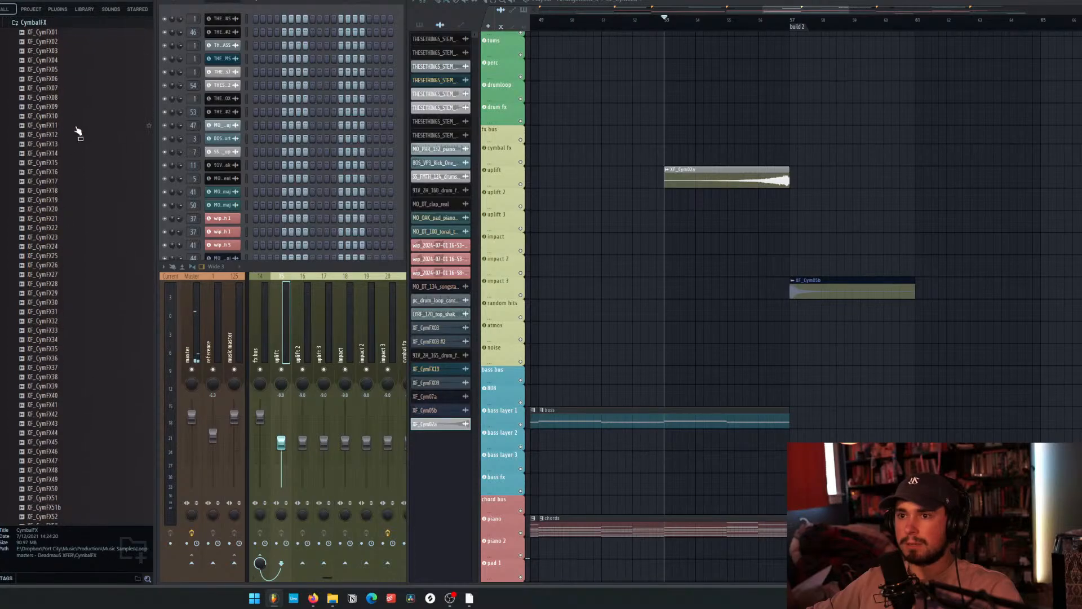
left_click(76, 125)
left_click(66, 145)
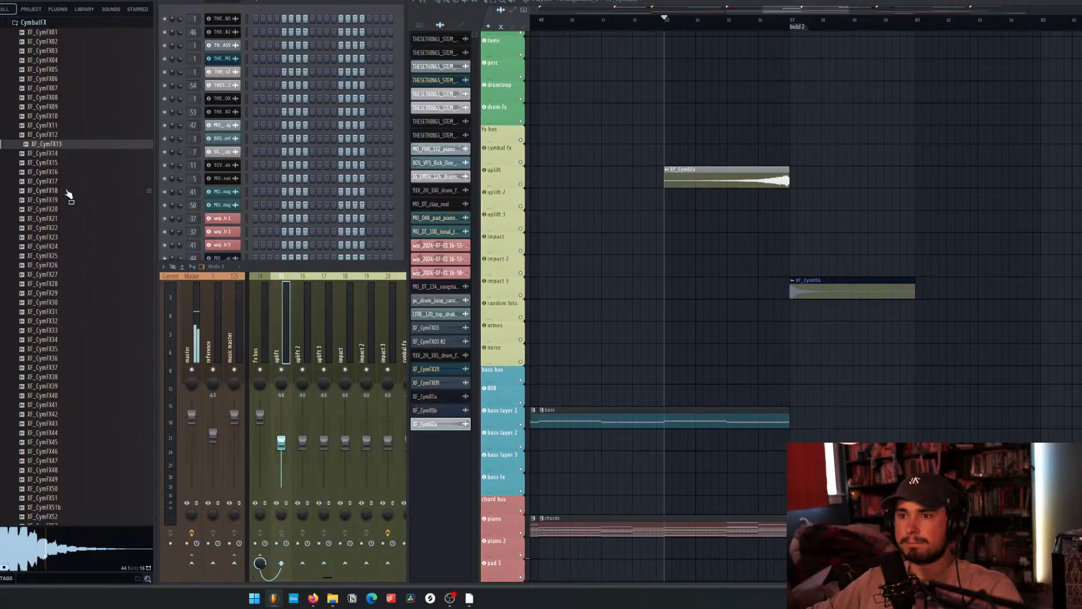
left_click(65, 153)
left_click(63, 136)
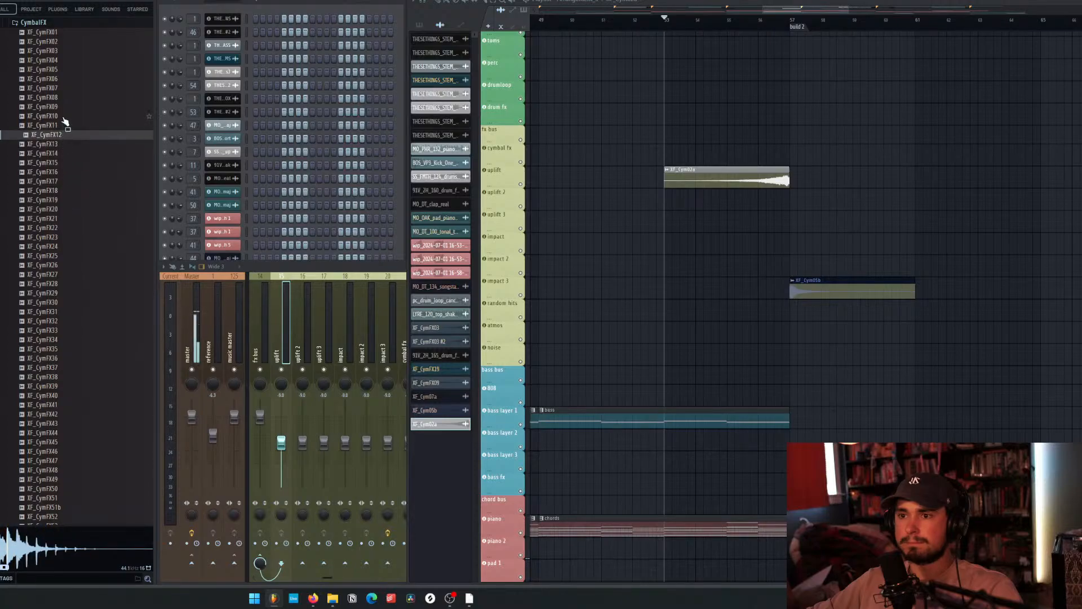
left_click(66, 125)
left_click(64, 116)
left_click(64, 107)
left_click(63, 98)
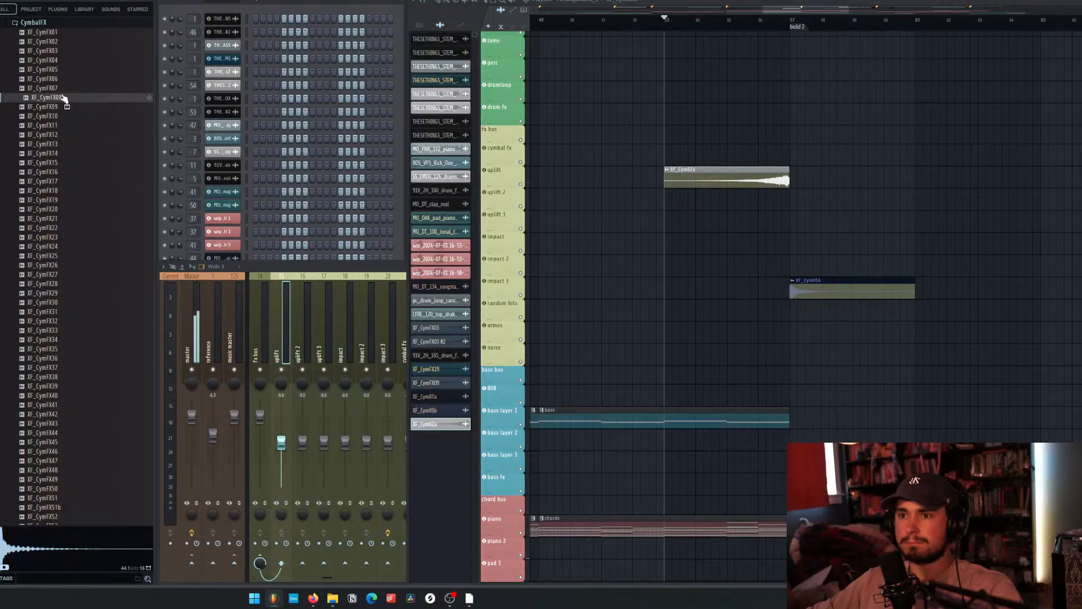
left_click(64, 89)
left_click(63, 79)
left_click(64, 70)
left_click(63, 59)
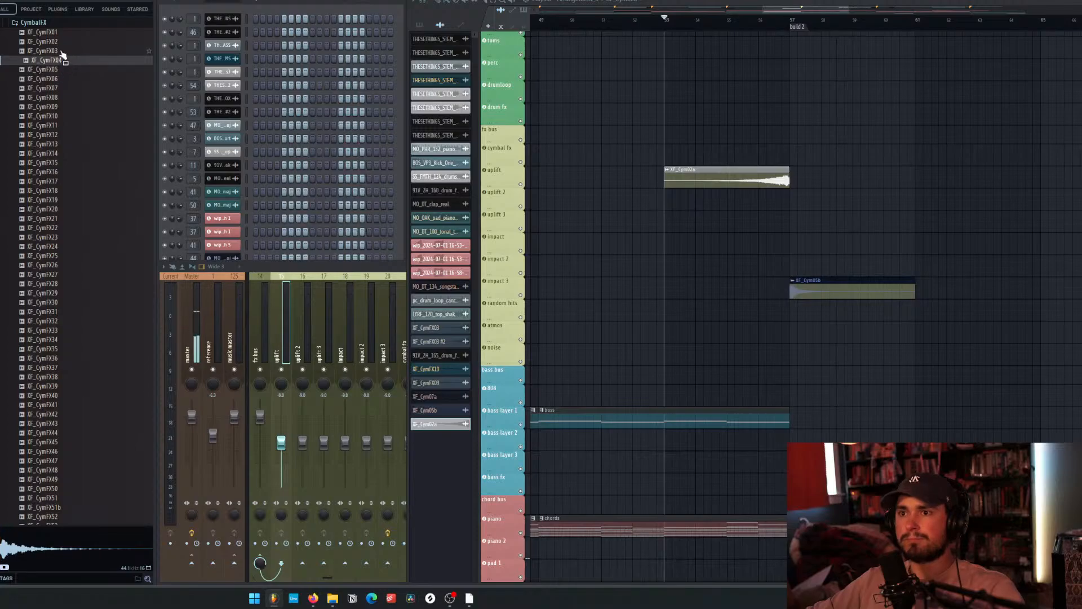
left_click(63, 51)
left_click(62, 41)
left_click(62, 51)
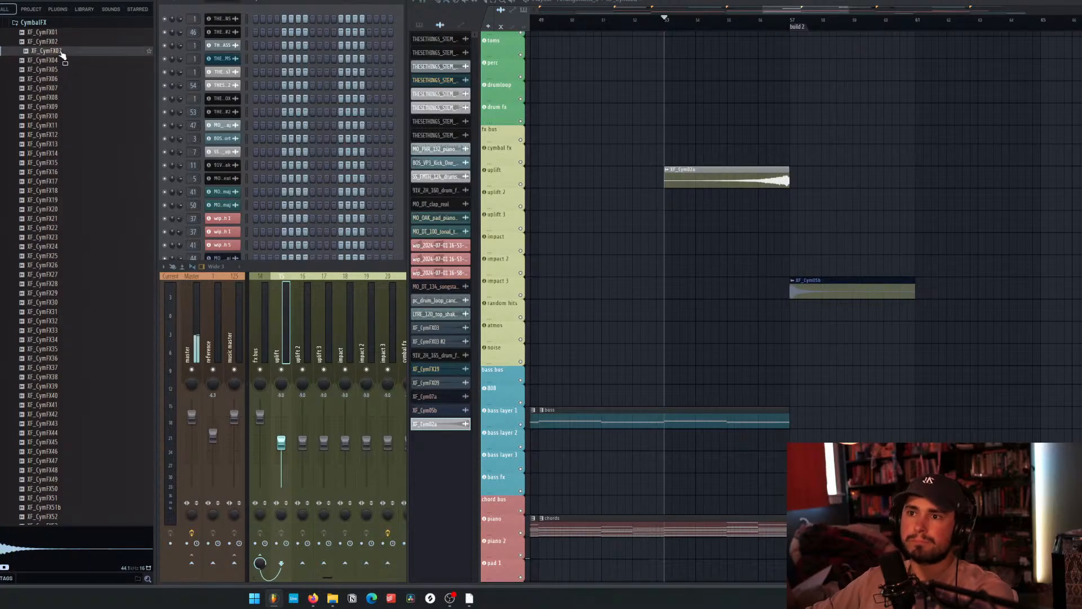
Replace the uplift clip's sample with XF_CymFX03 and shorten its stretch time so it ends at build 2.
left_click_drag(62, 53, 684, 176)
mouse_move(804, 181)
left_mouse_down()
mouse_move(839, 186)
mouse_move(823, 184)
left_mouse_up()
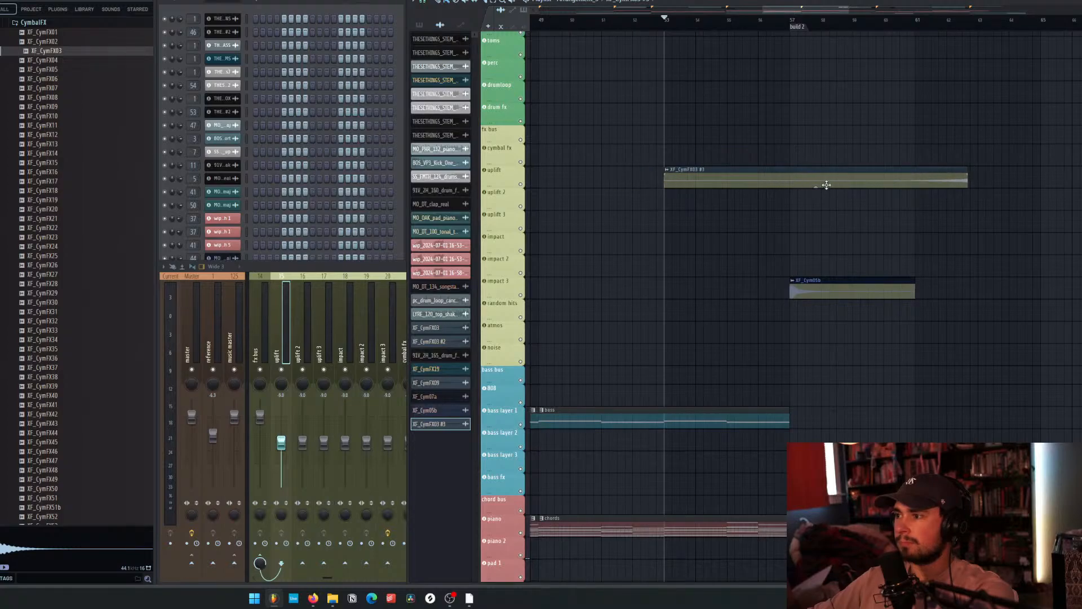
double_click(823, 180)
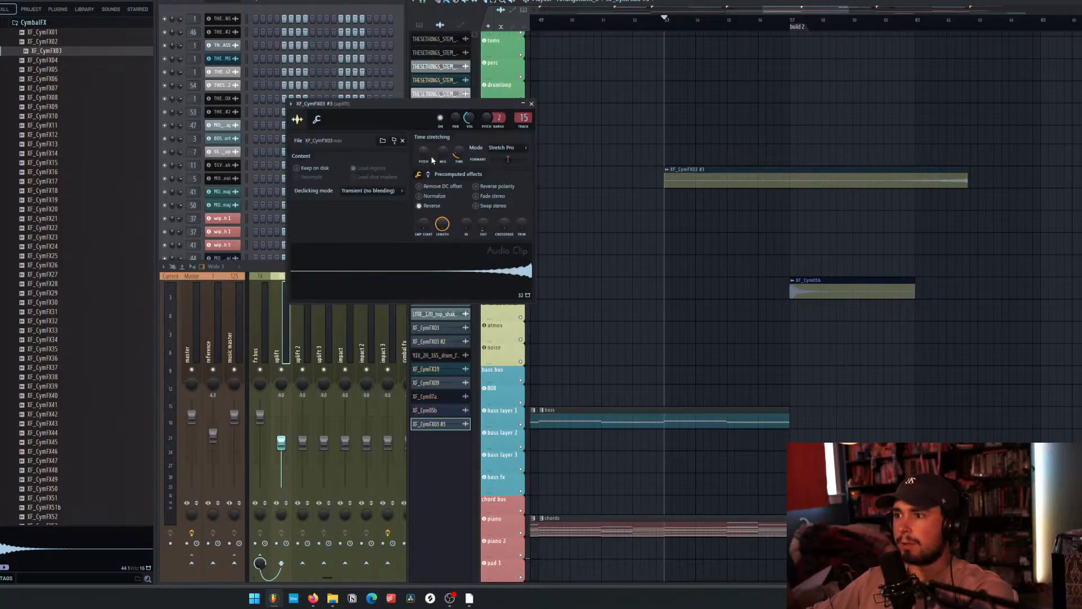
left_click_drag(458, 155, 458, 172)
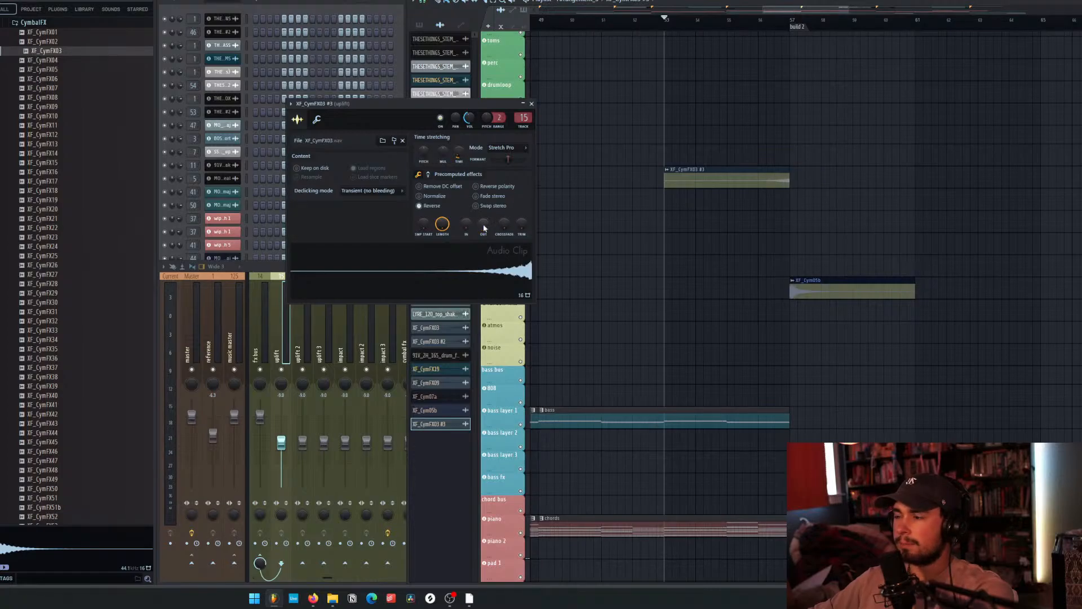
Normalize the XF_CymFX03 uplift clip and add a fade-out while listening to the transition into build 2.
key("space")
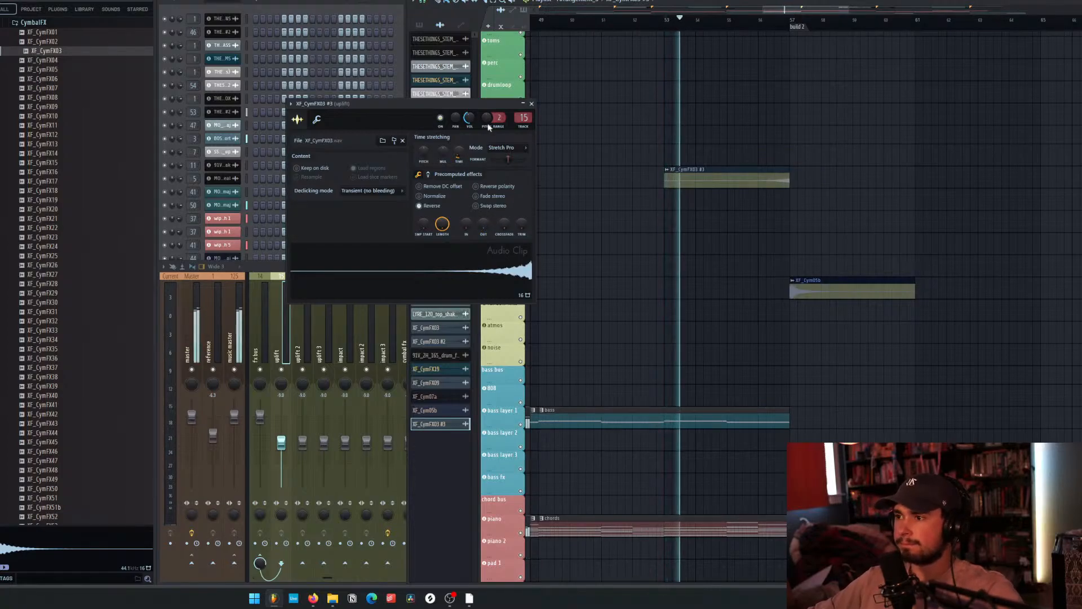
left_click(418, 196)
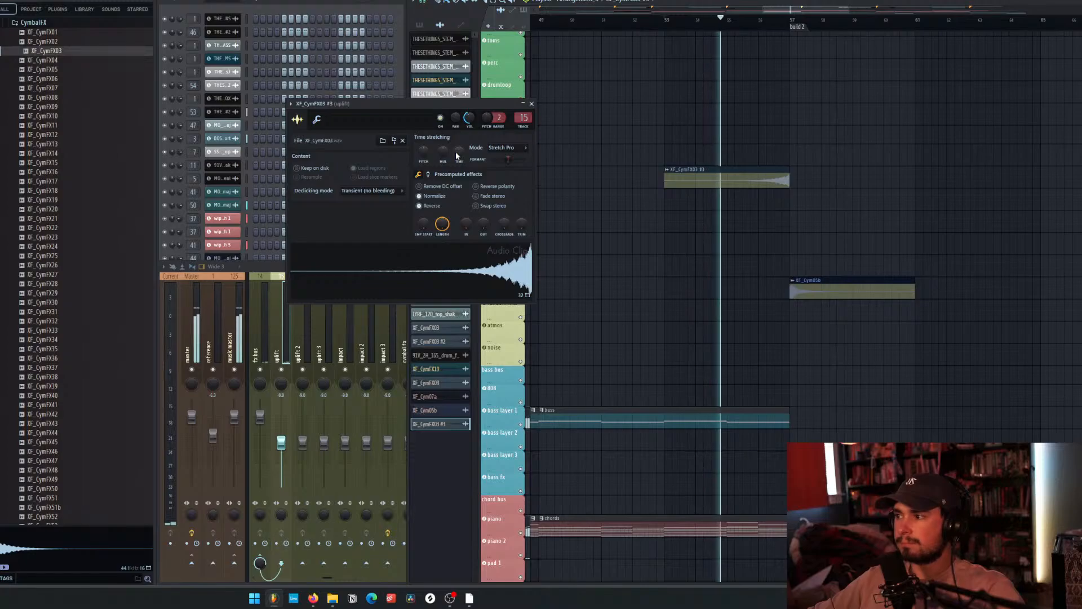
left_click_drag(483, 224, 482, 207)
key("space")
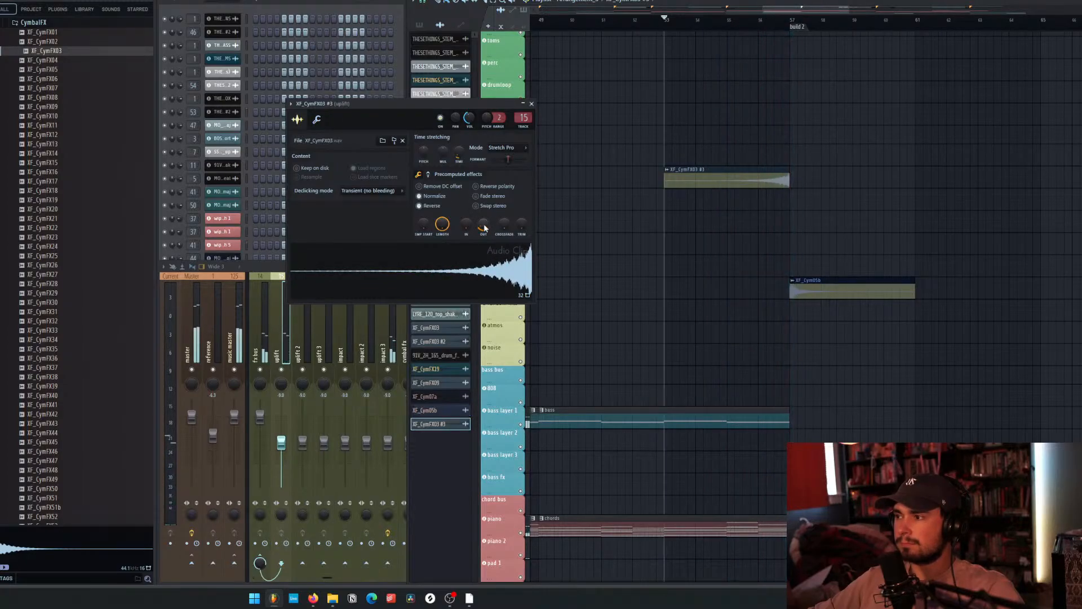
Replay the transition into build 2 and lengthen the fade-out of the reversed XF_CymFX03 uplift clip.
scroll(775, 214, "up", 4)
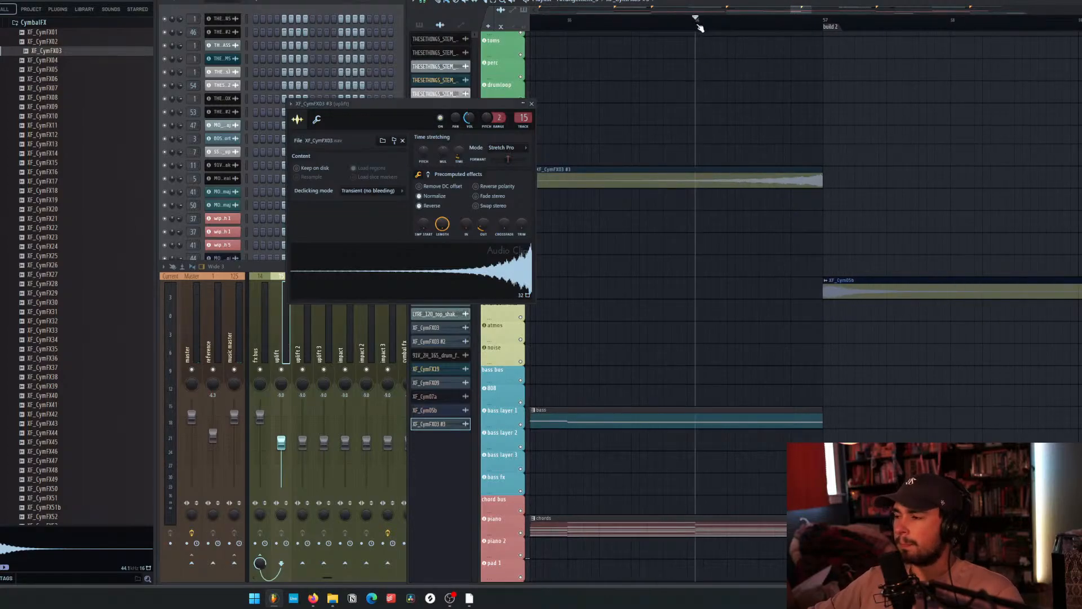
key("space")
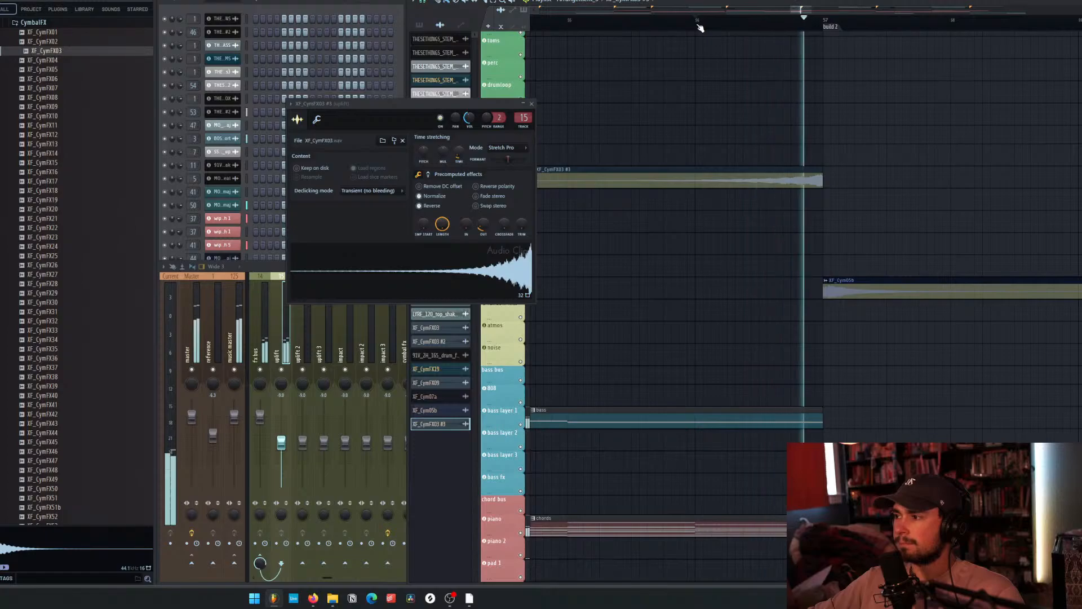
key("space")
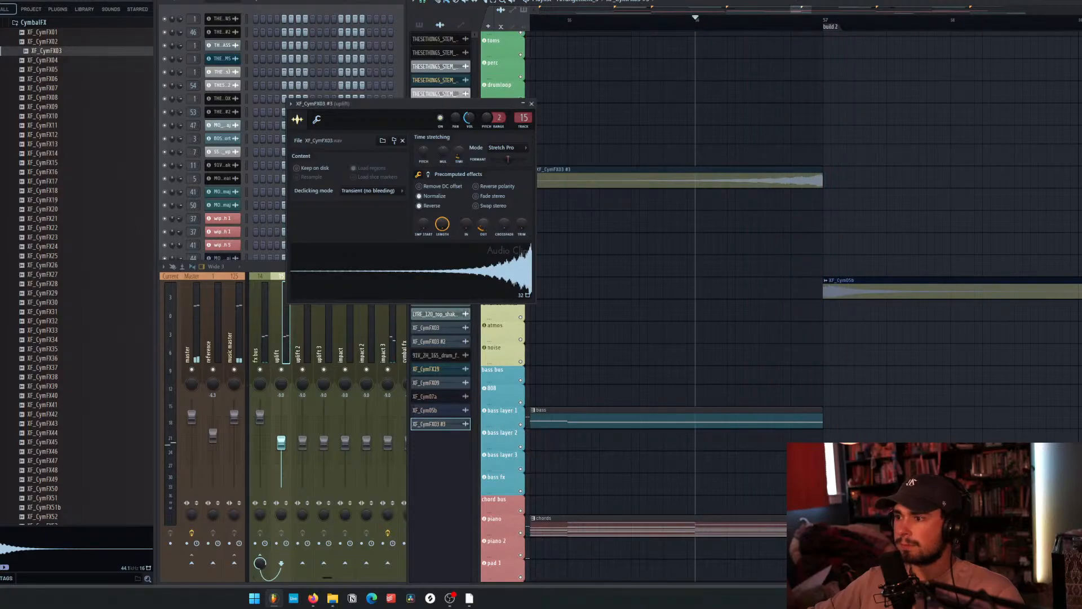
left_click_drag(483, 224, 483, 164)
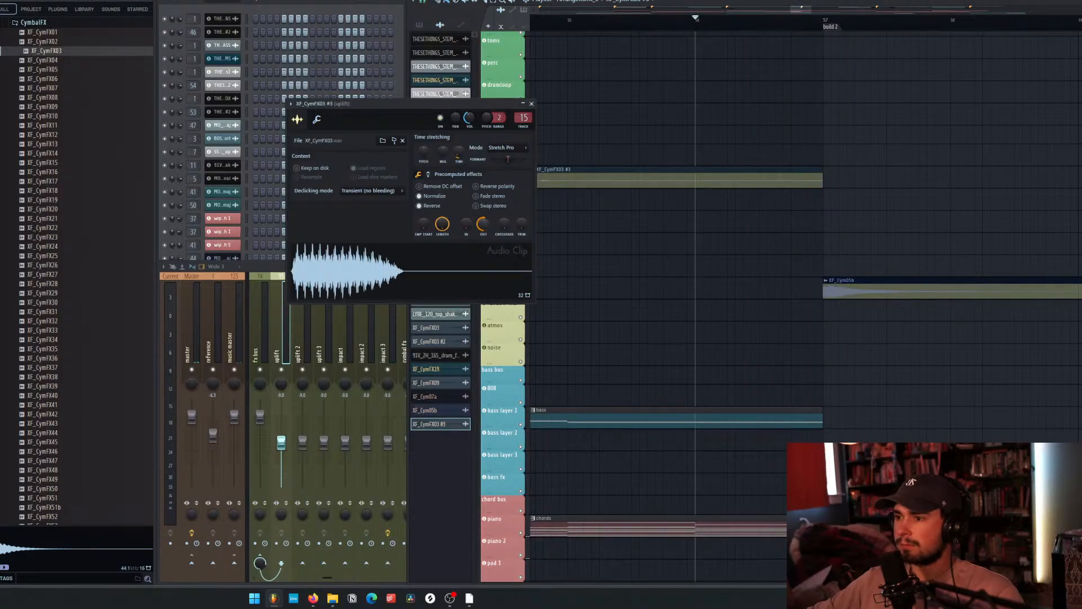
left_click_drag(483, 224, 483, 246)
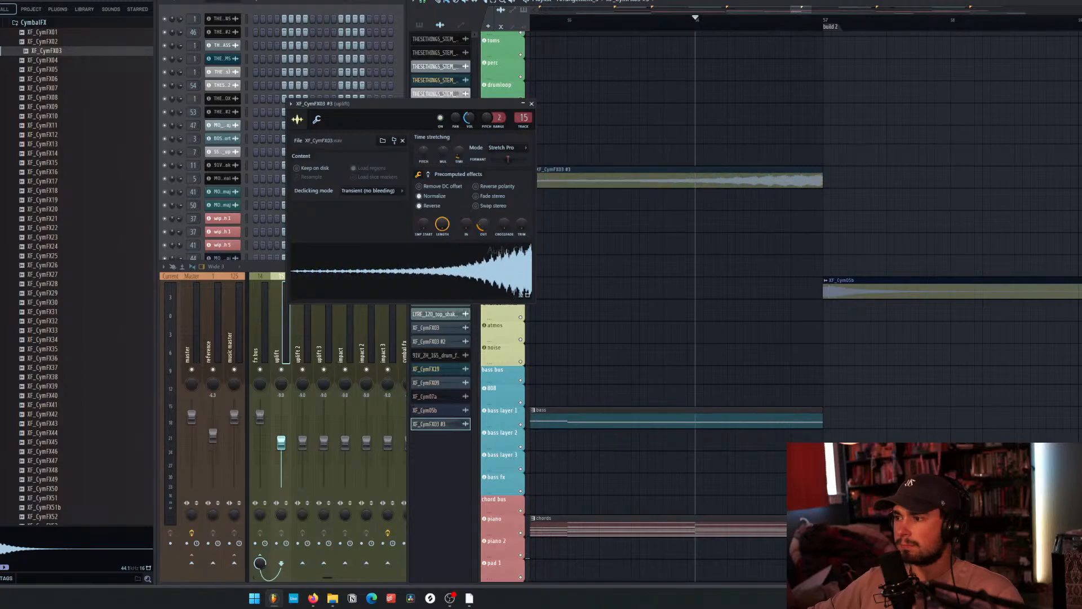
Listen repeatedly to the adjusted uplift leading into build 2 and close the clip's settings.
key("space")
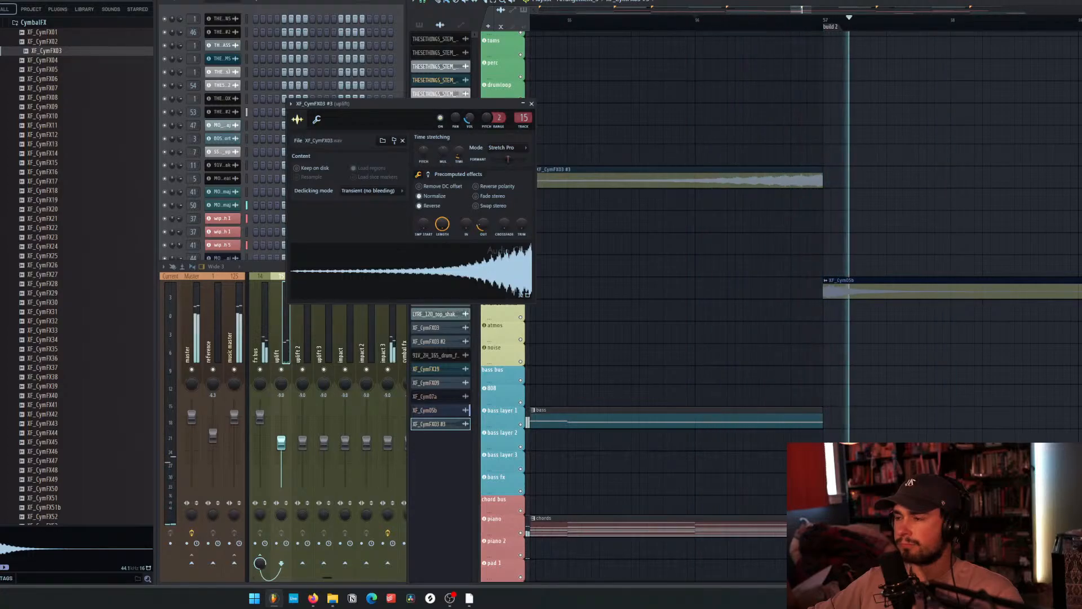
key("space")
key("space")
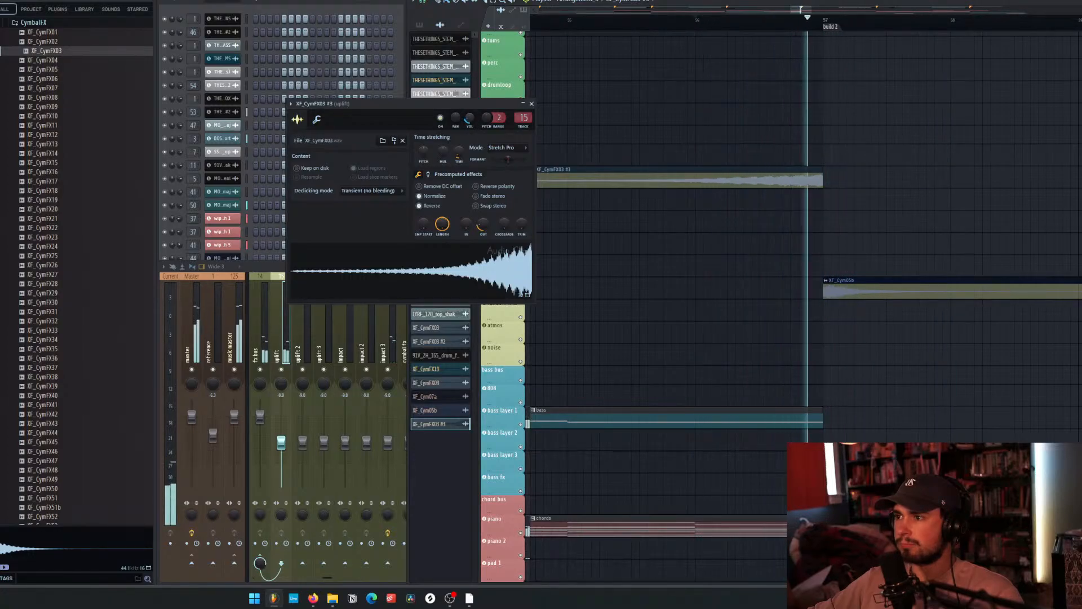
key("space")
key("space")
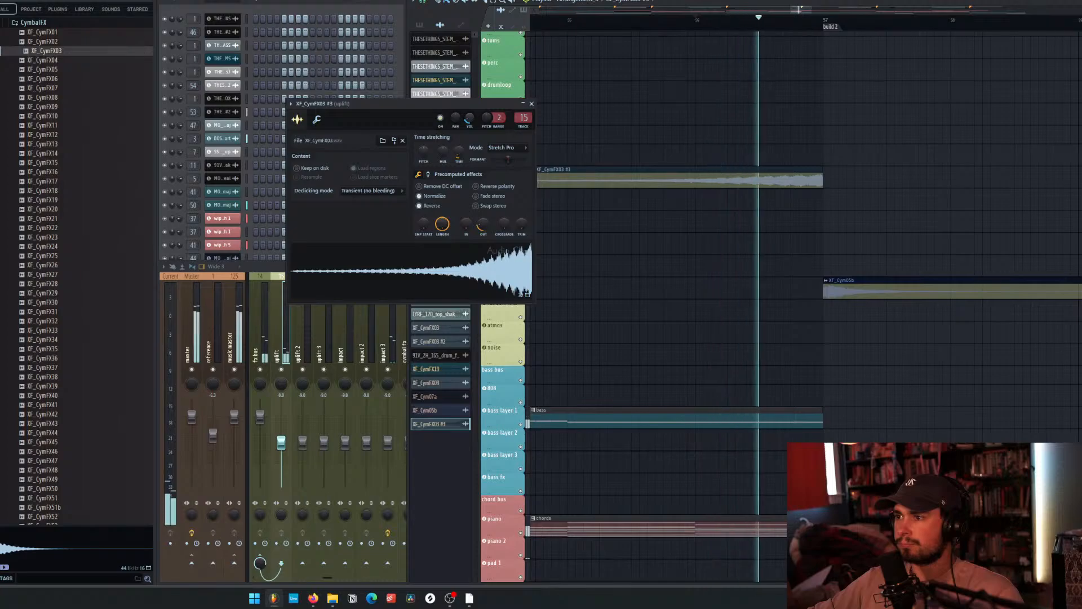
left_click(604, 121)
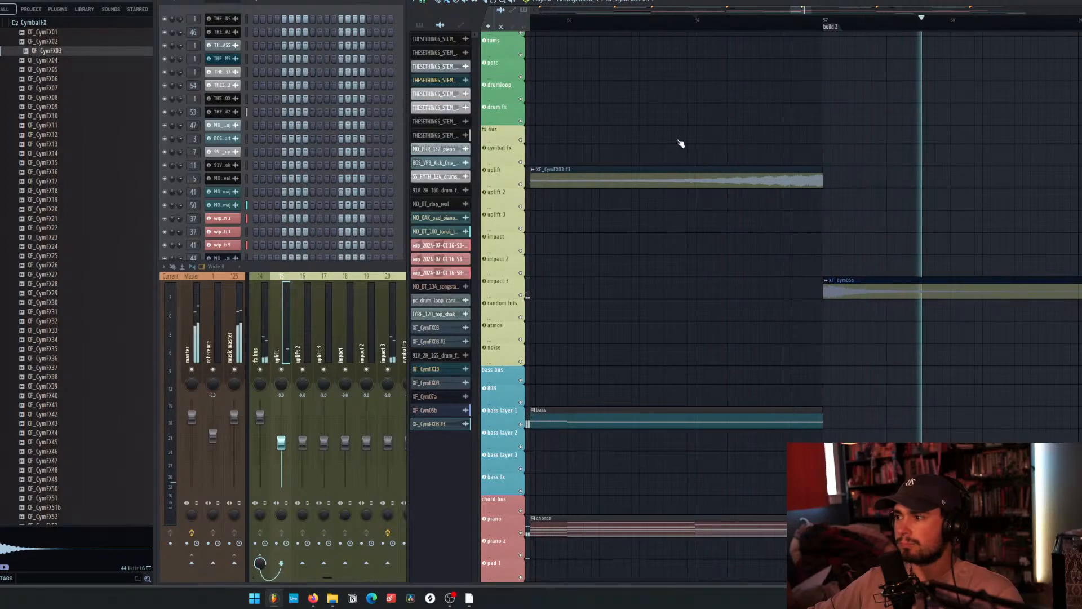
scroll(681, 143, "down", 5)
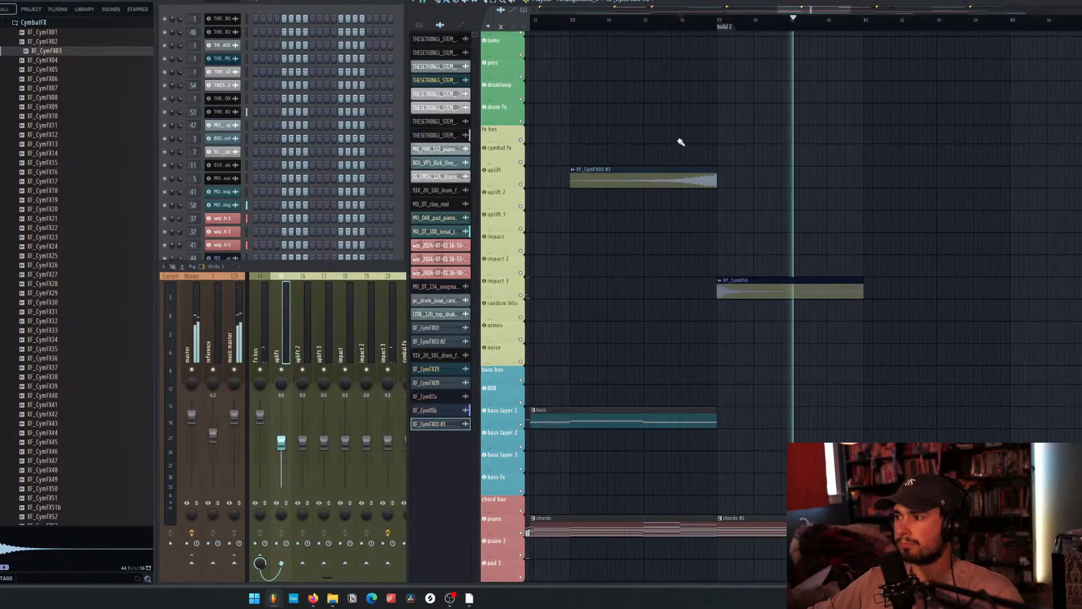
key("space")
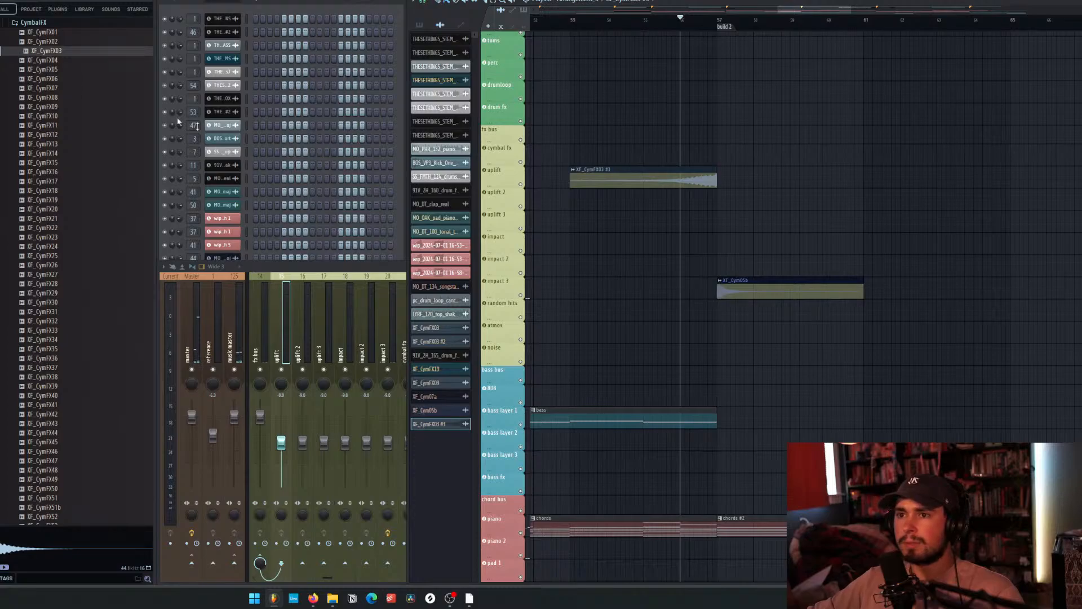
Collapse the CymbalFX folder and audition the Cymbals samples XF_Cym04b, XF_Cym03a and XF_Cym02a.
scroll(94, 118, "up", 4)
left_click(68, 135)
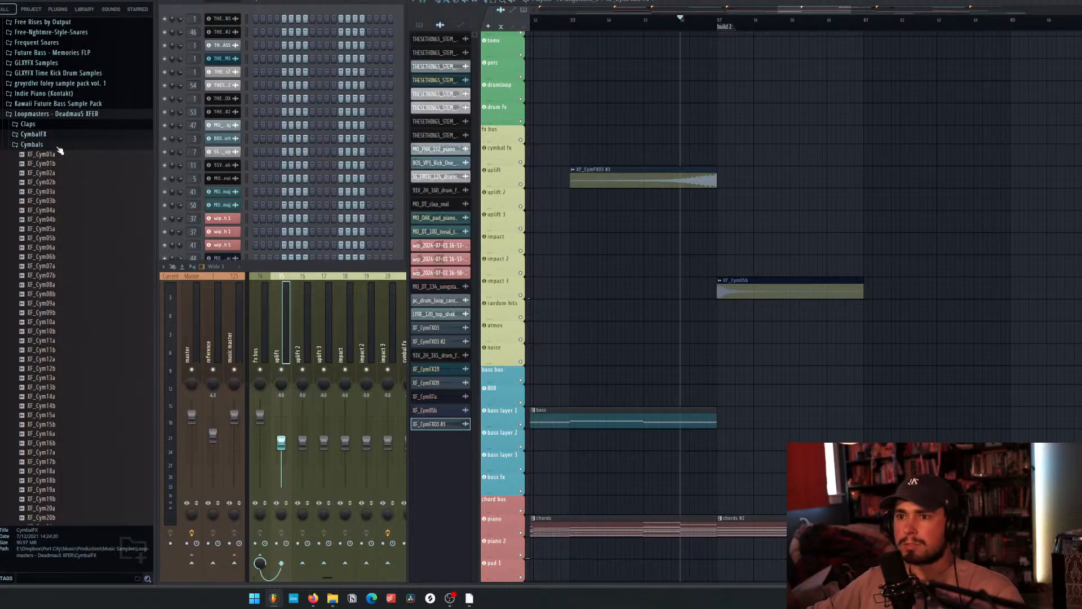
left_click(74, 219)
left_click(67, 191)
left_click(67, 173)
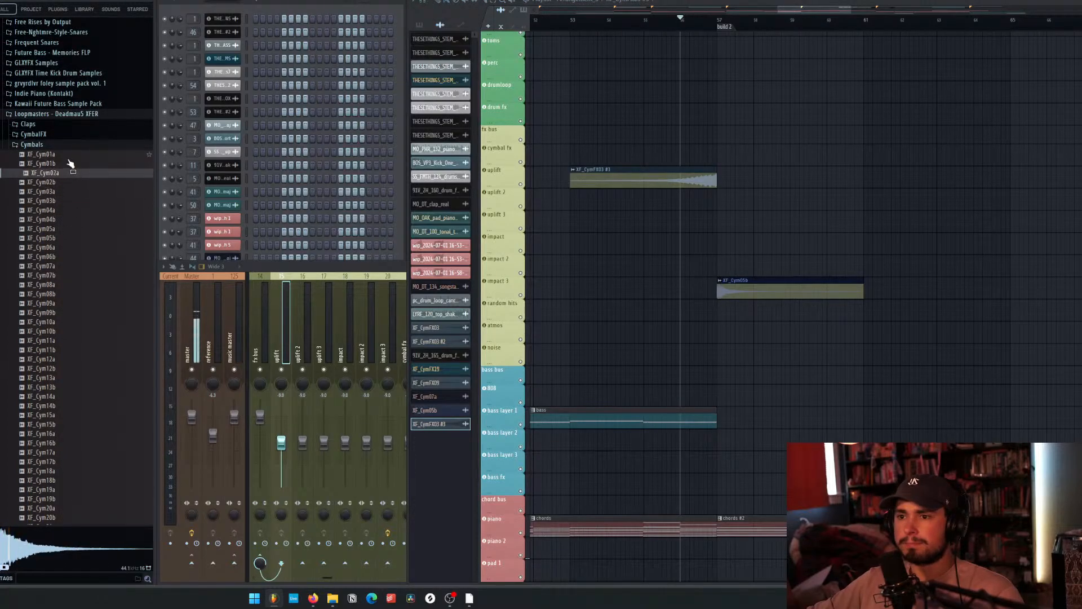
Preview the XF_Cym01a cymbal, copy the impact-track clip from verse 2 to the start of build 2, and play the transition.
left_click(69, 154)
scroll(607, 256, "down", 5)
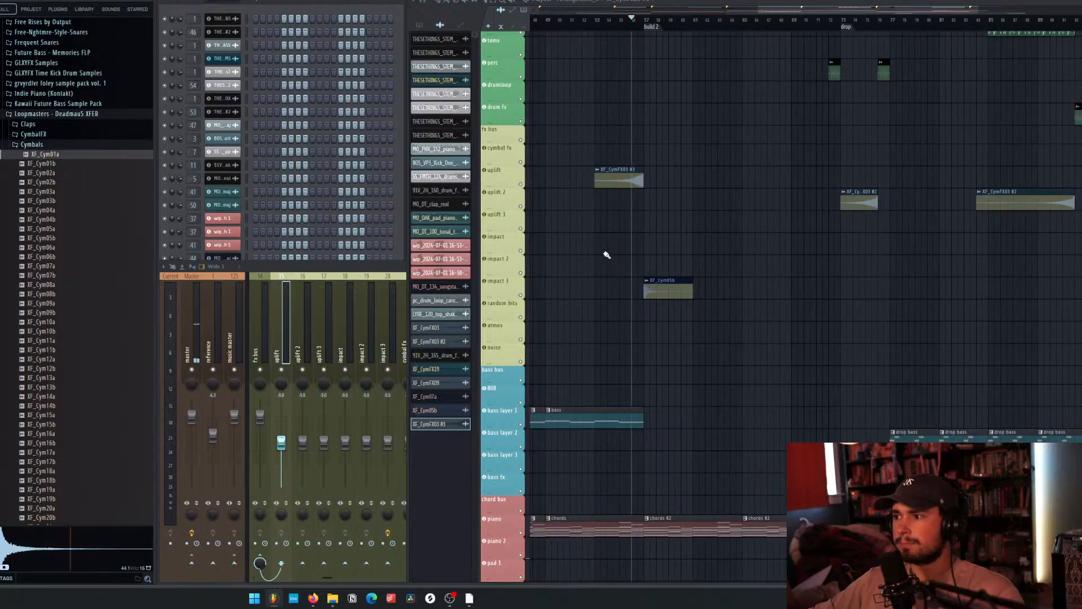
scroll(701, 236, "up", 3)
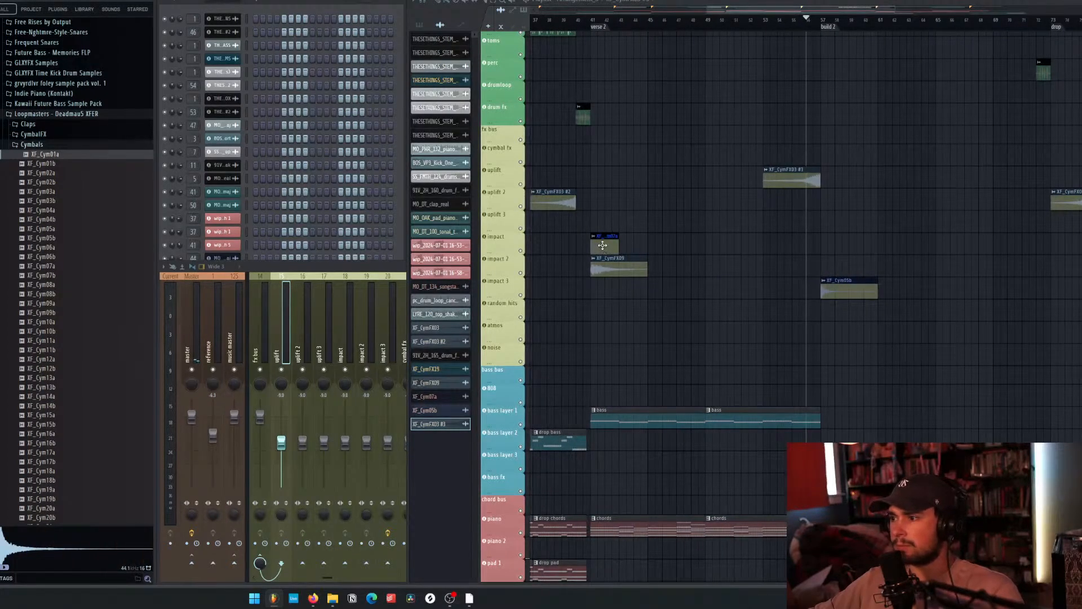
key("space")
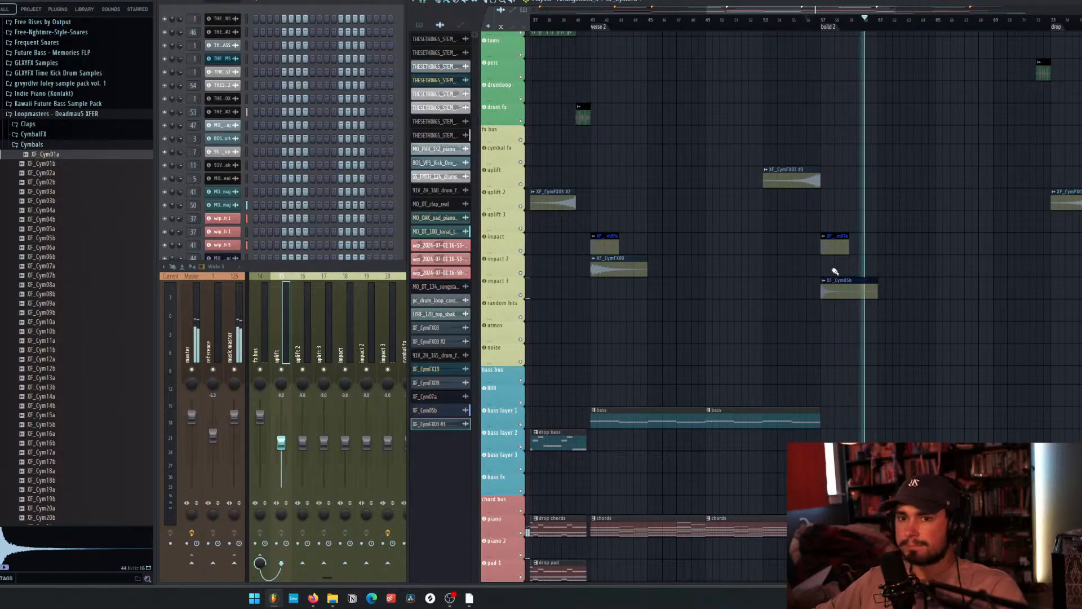
key("space")
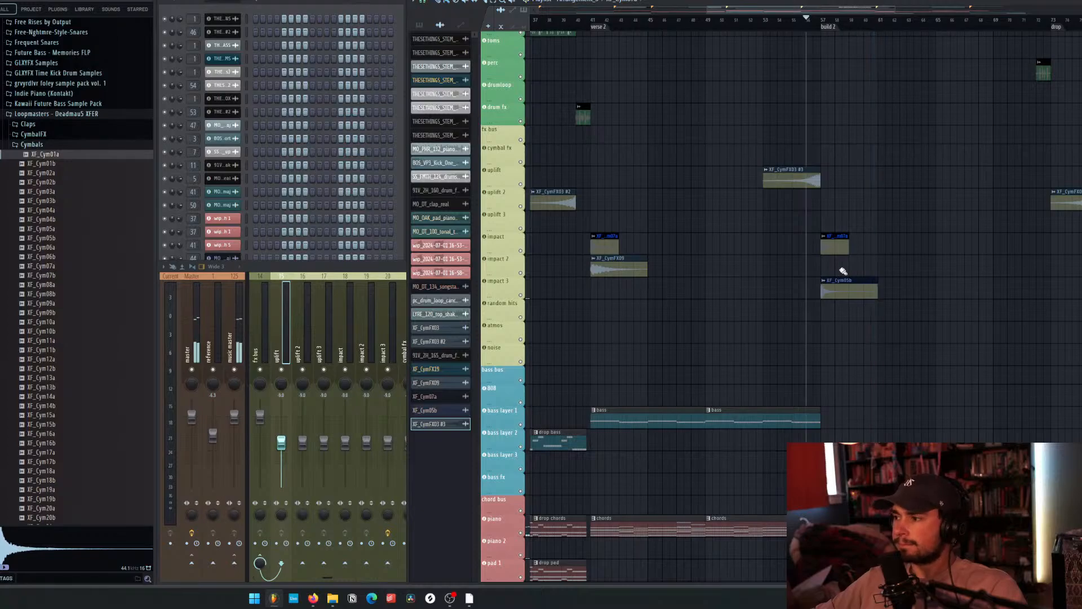
Solo the lead 1 track and play its chops from the start of the first drop.
scroll(776, 270, "down", 3)
scroll(631, 267, "down", 6)
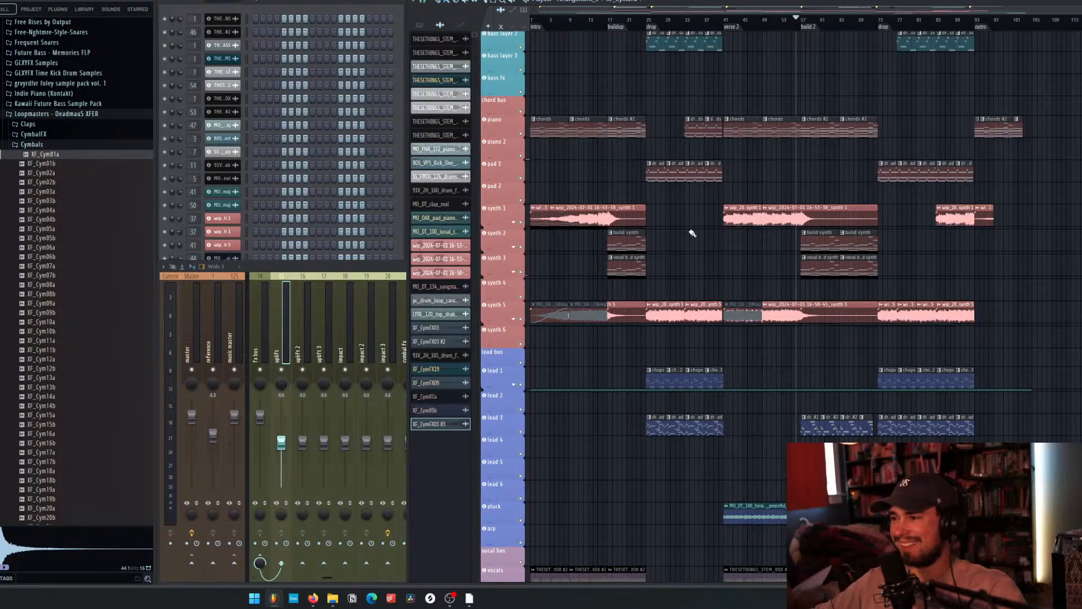
scroll(681, 214, "up", 4)
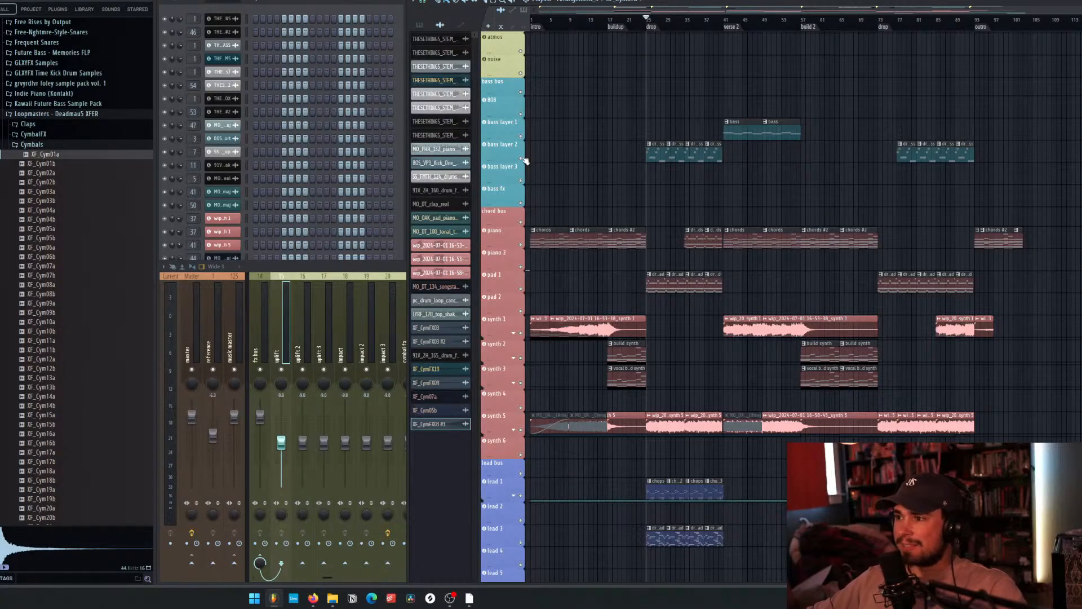
scroll(667, 190, "down", 3)
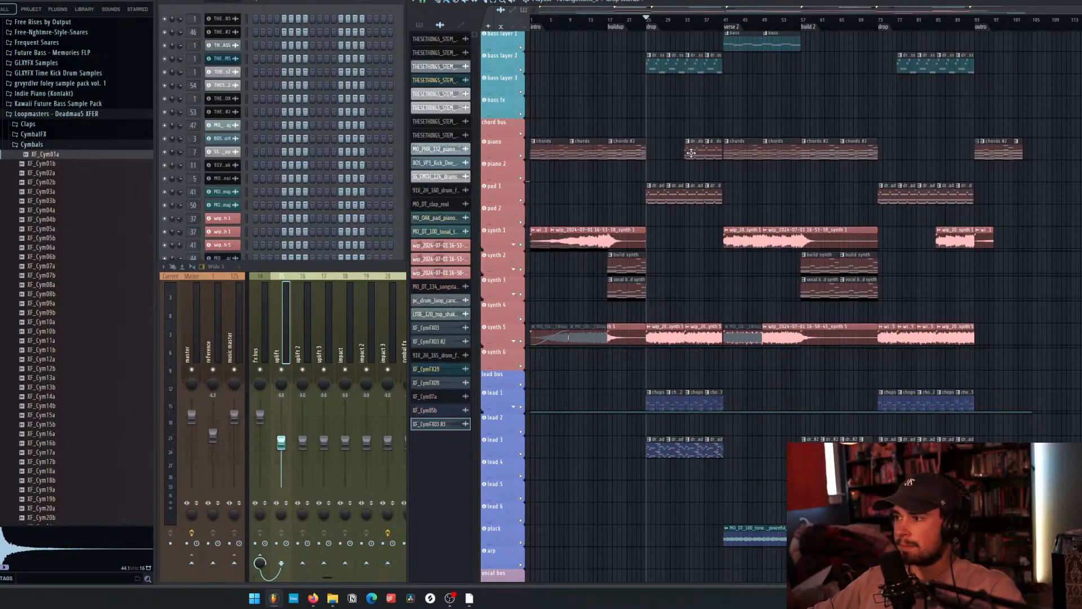
scroll(679, 220, "down", 6)
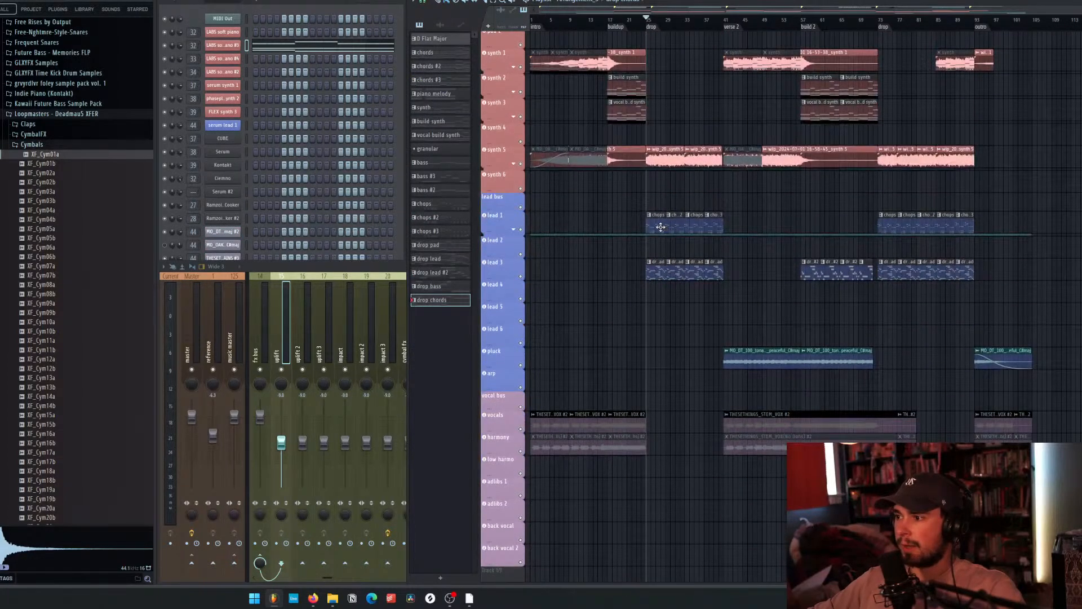
left_click(660, 226)
left_click(520, 229, "ctrl")
key("space")
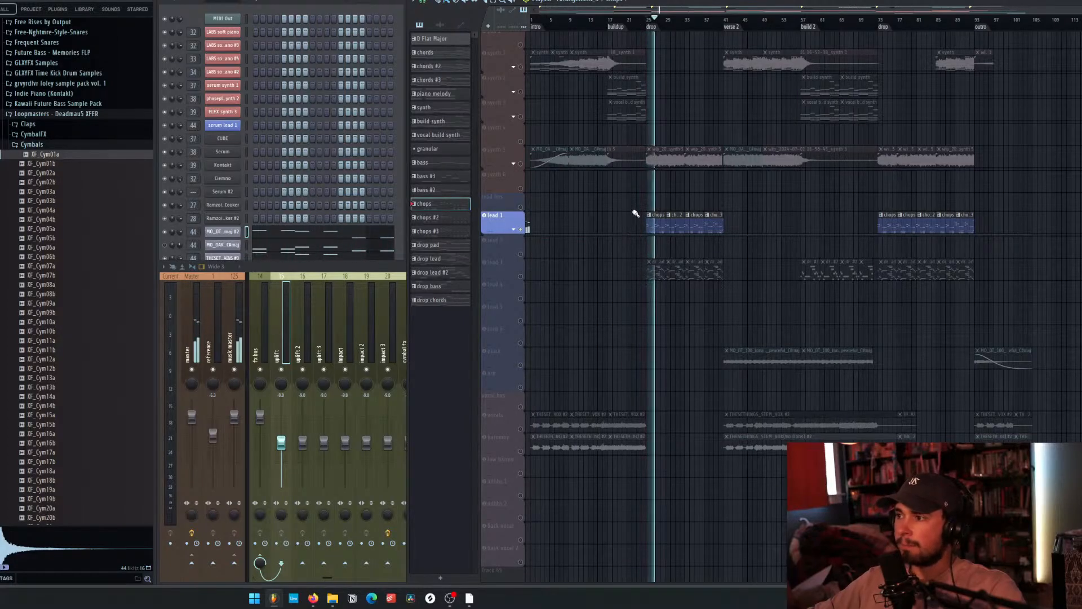
key("space")
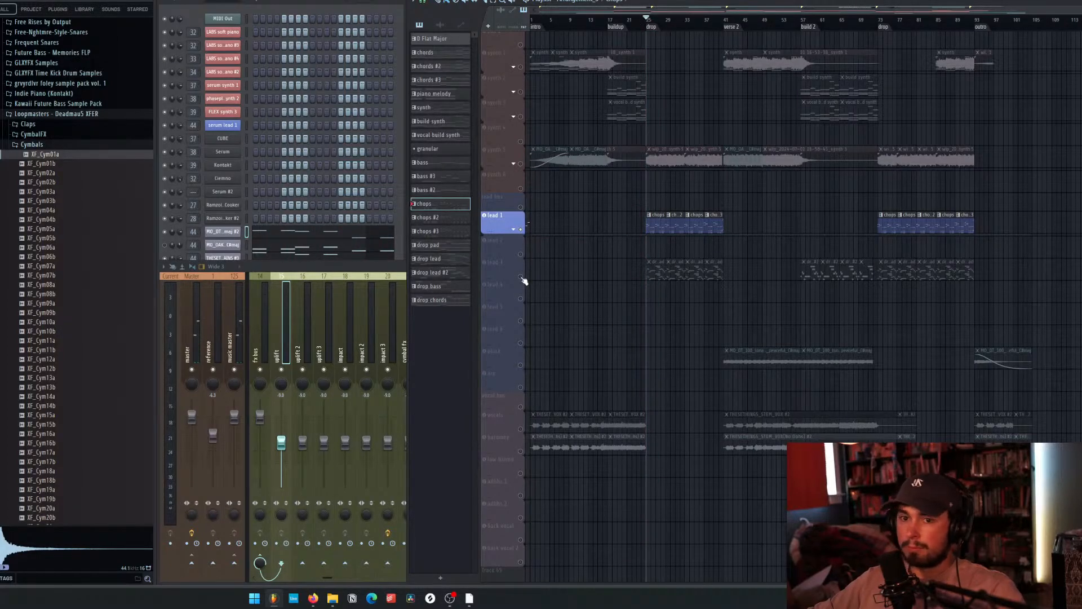
Solo the lead 3 track, play its drop lead from the first drop, and bring all tracks back.
left_click(521, 277, "ctrl")
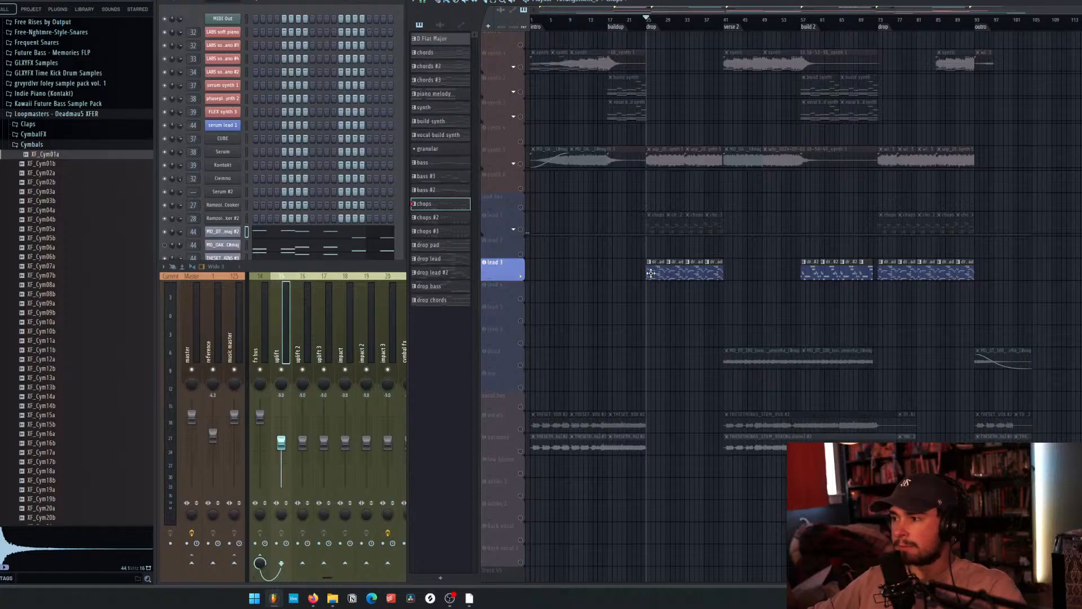
key("space")
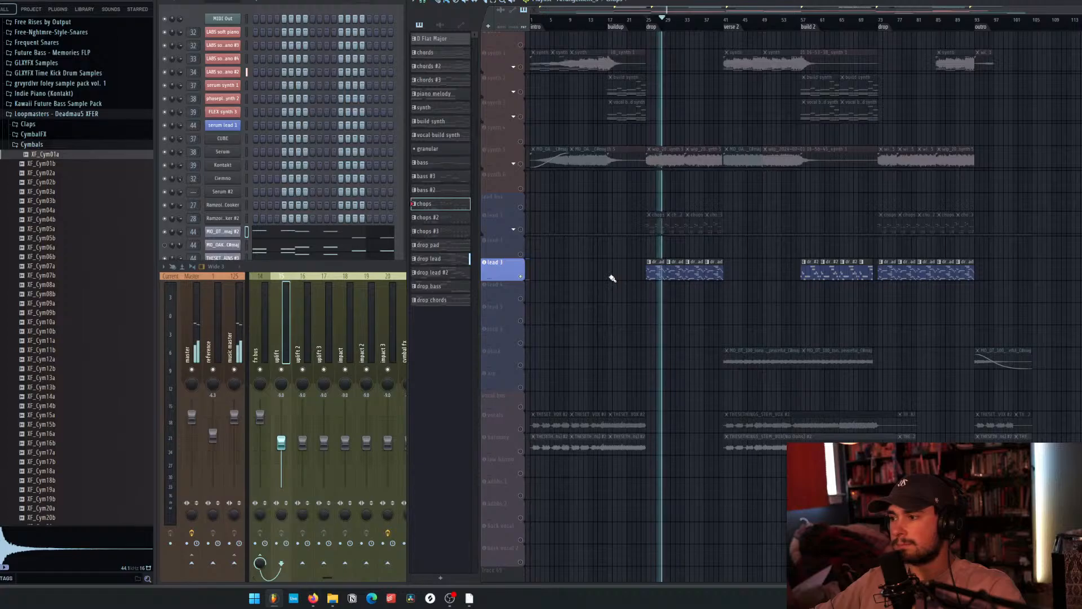
key("space")
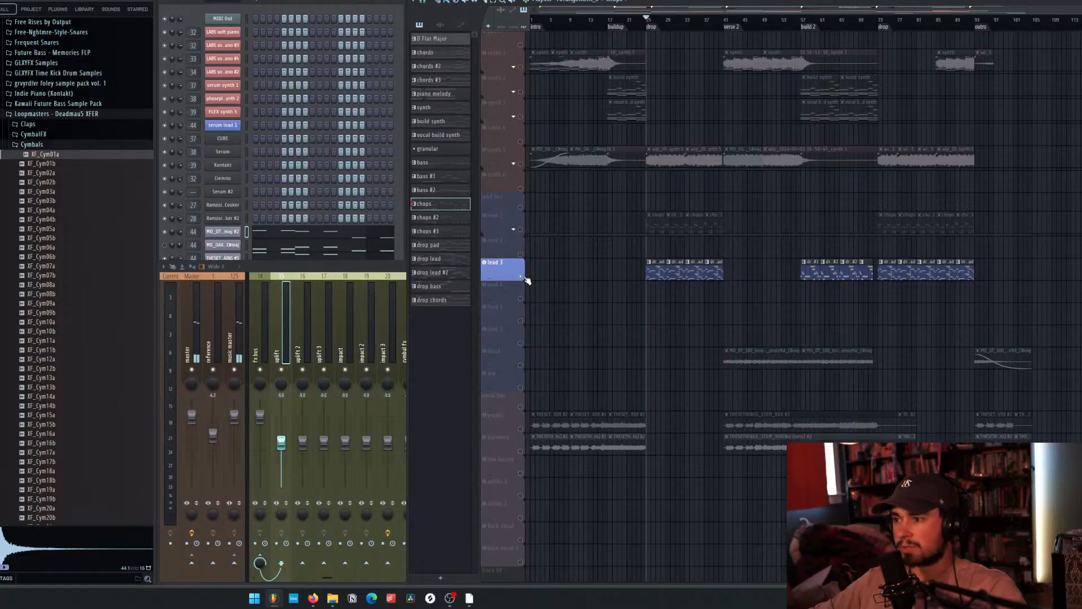
right_click(521, 278)
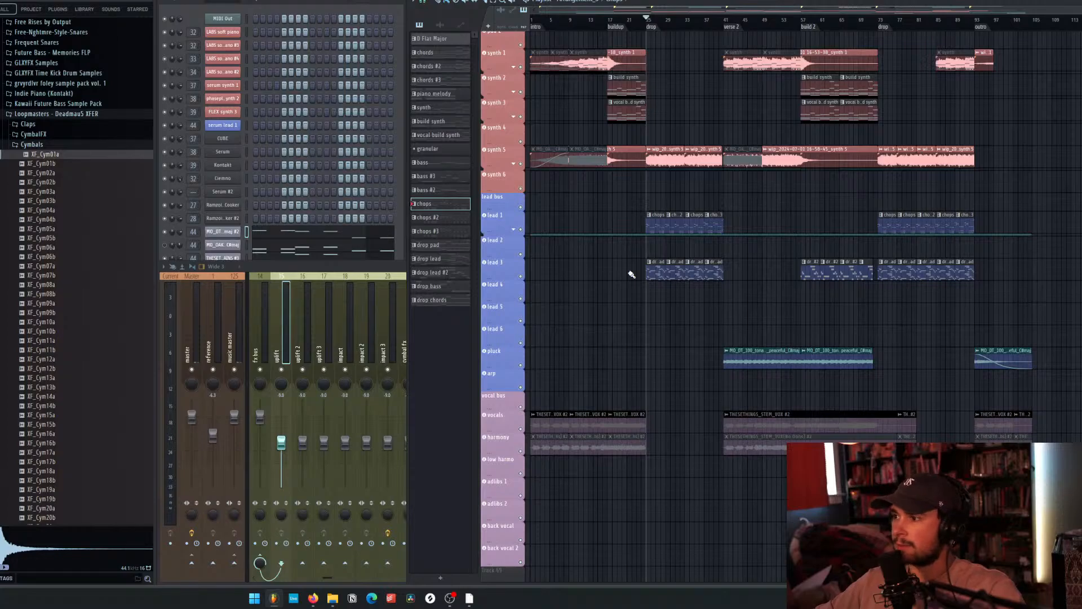
Solo the drum fx track, play the fill just before verse 2, and restore the other tracks.
scroll(631, 274, "up", 10)
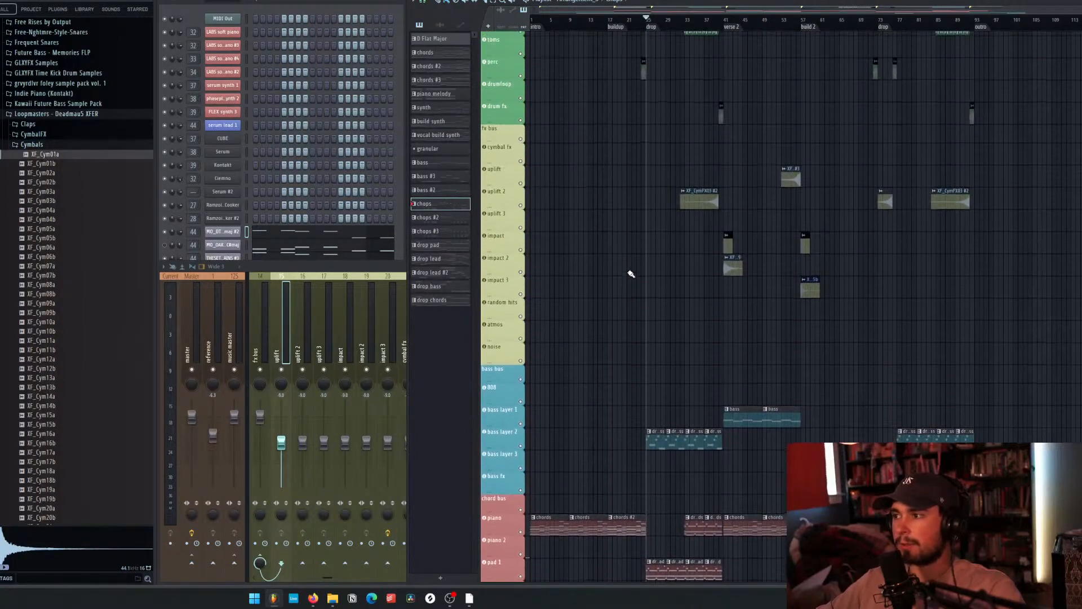
scroll(631, 274, "up", 3)
scroll(637, 270, "down", 8)
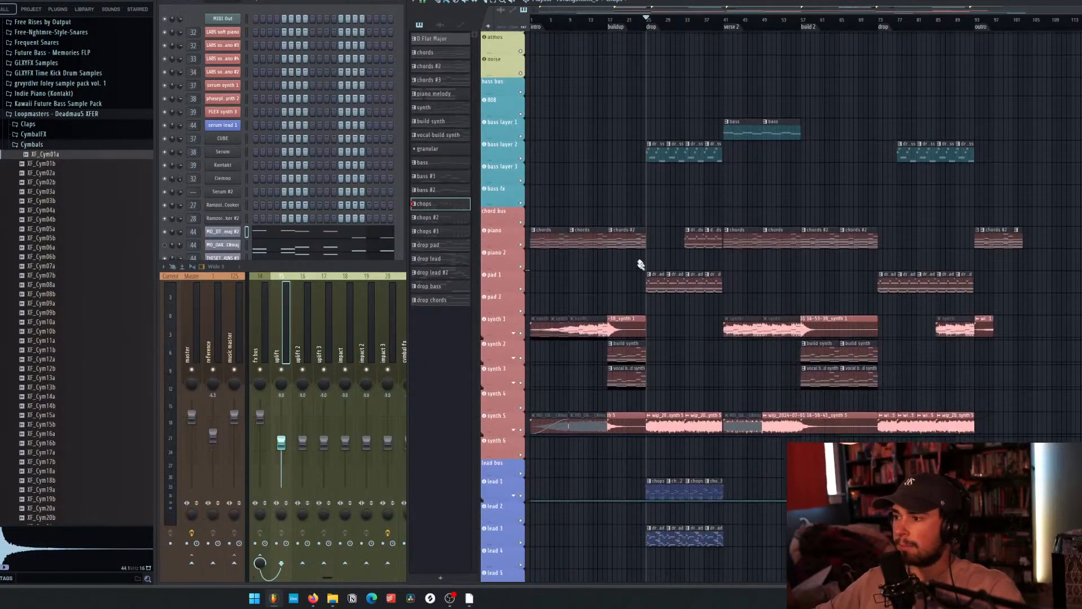
scroll(711, 144, "up", 6, "ctrl")
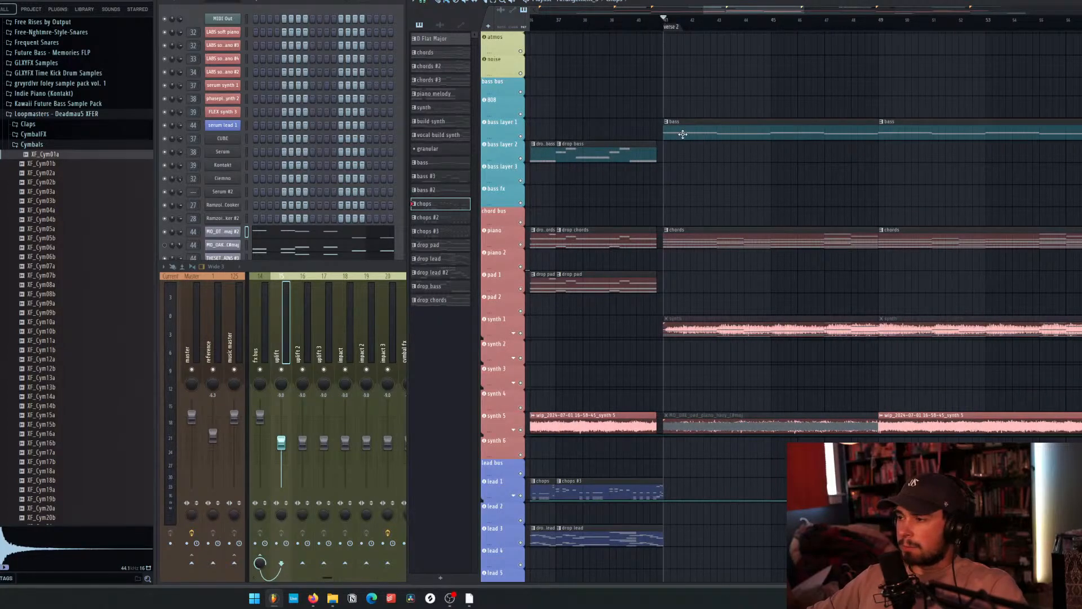
scroll(654, 133, "up", 6)
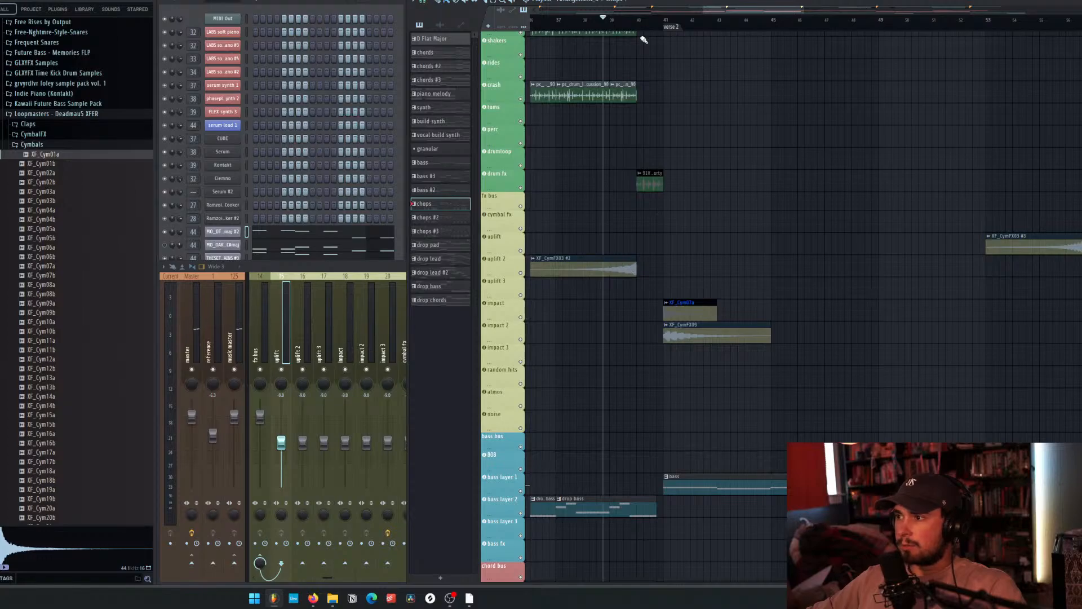
left_click(525, 192, "ctrl")
key("space")
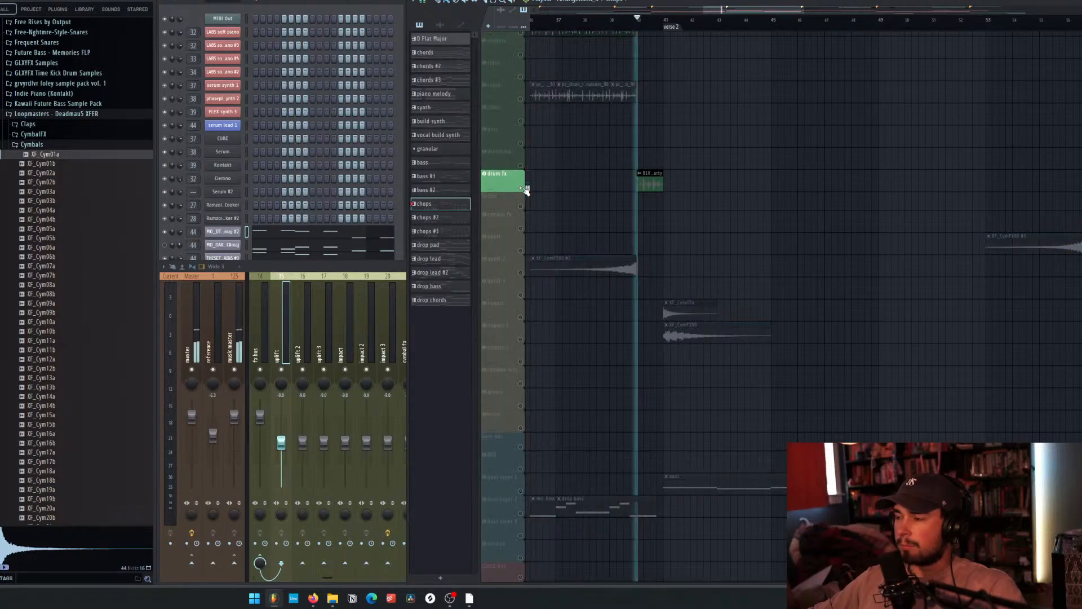
key("space")
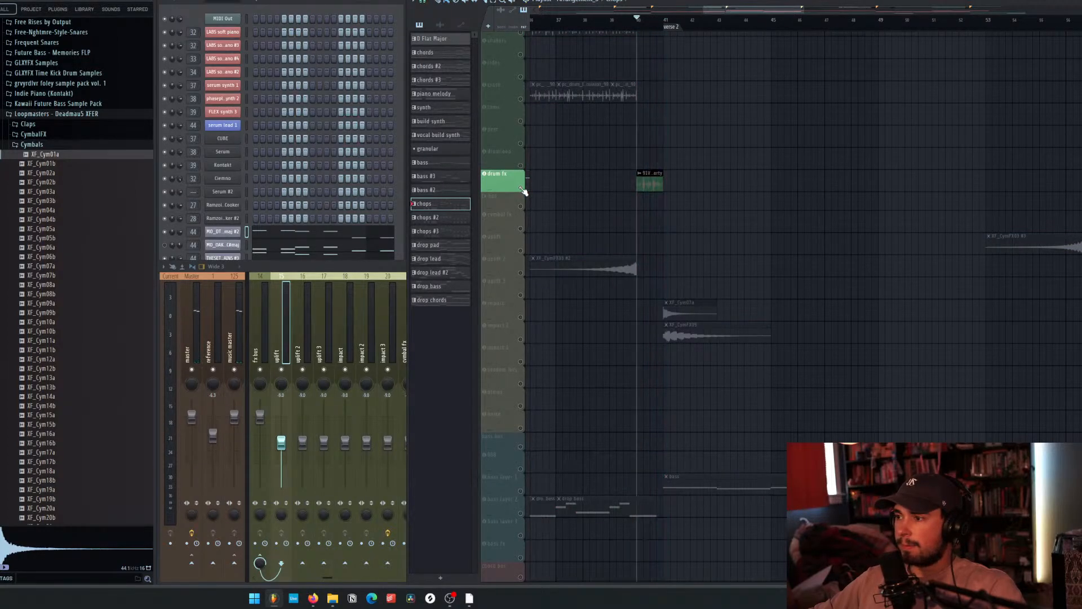
left_click(525, 192, "ctrl")
Play the arrangement from just before the first drop and delete the impact-track clip at the start of build 2.
scroll(648, 183, "down", 5)
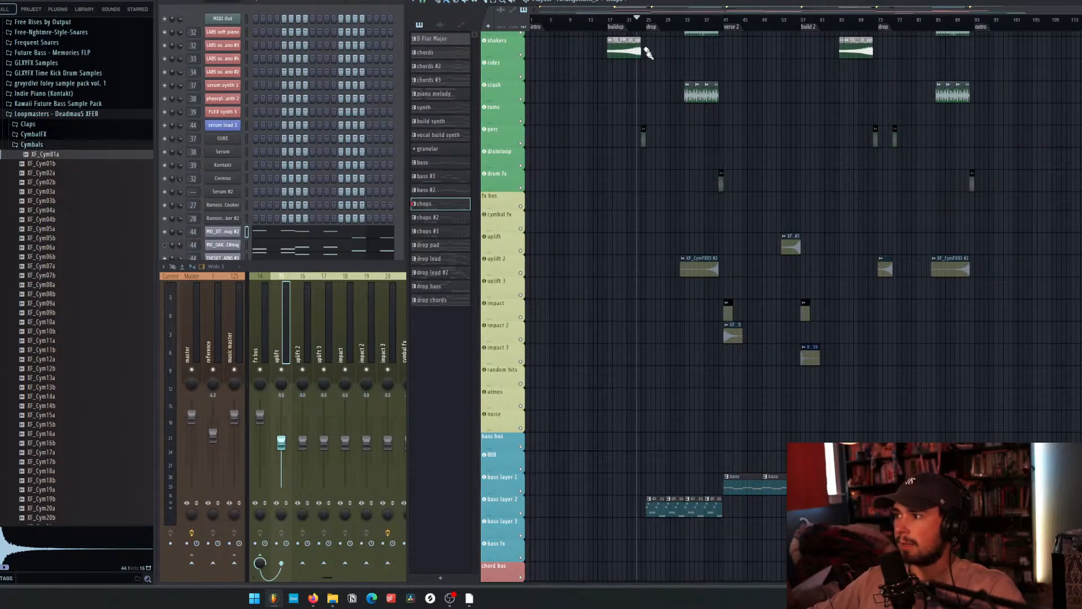
key("space")
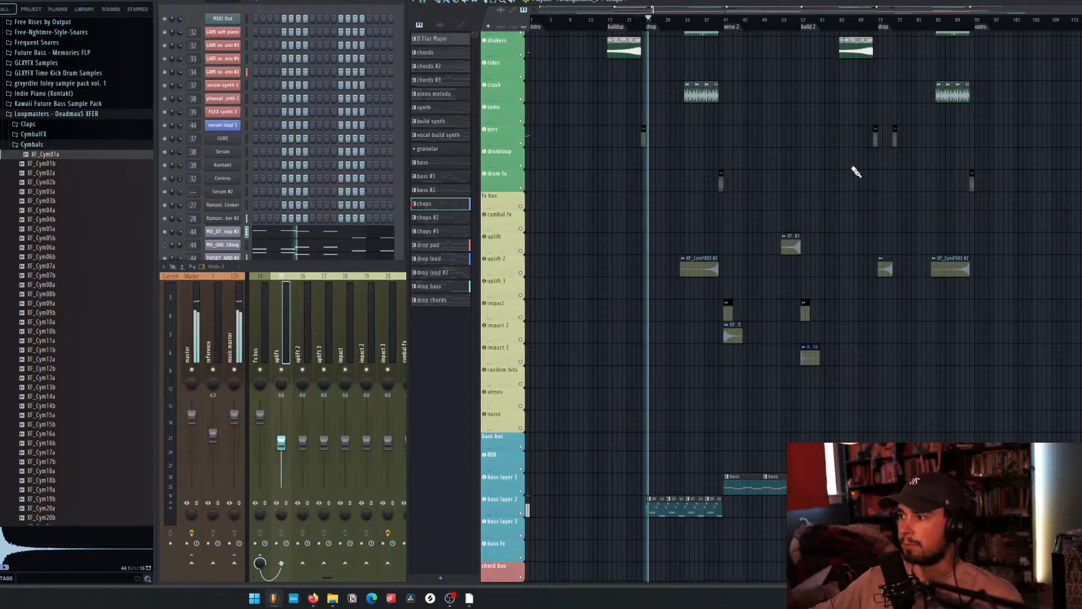
scroll(856, 172, "down", 5)
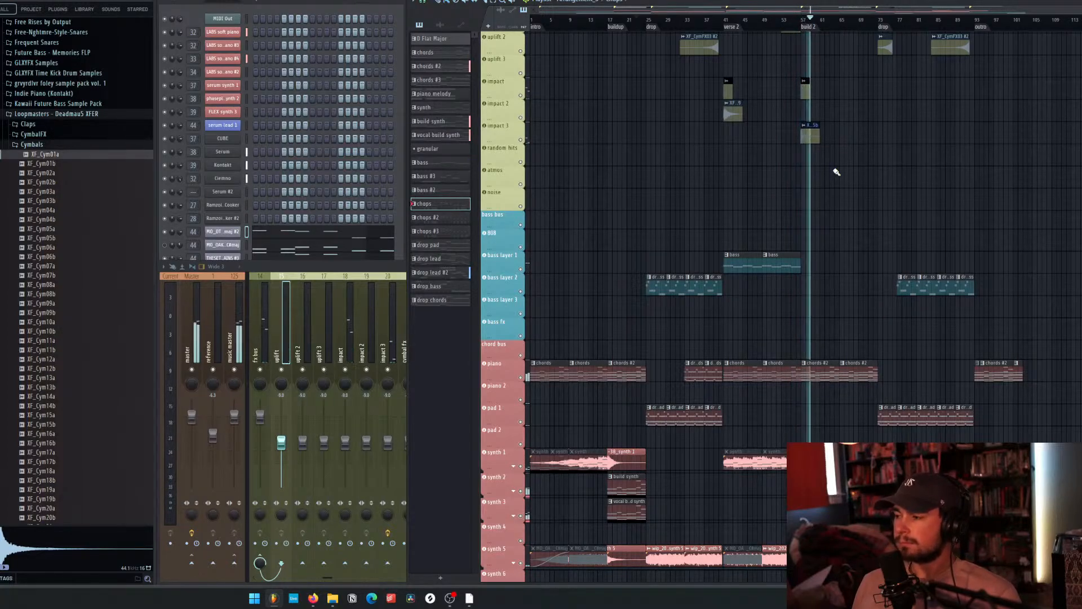
right_click(805, 87)
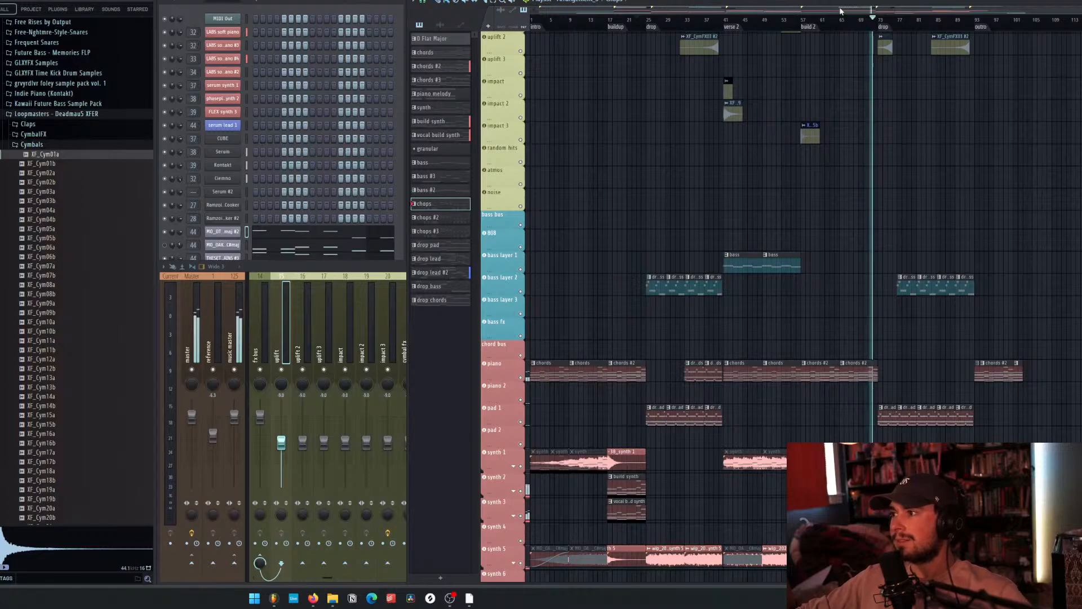
Move the playback position to the start of the second drop and play from there.
key("alt+Tab")
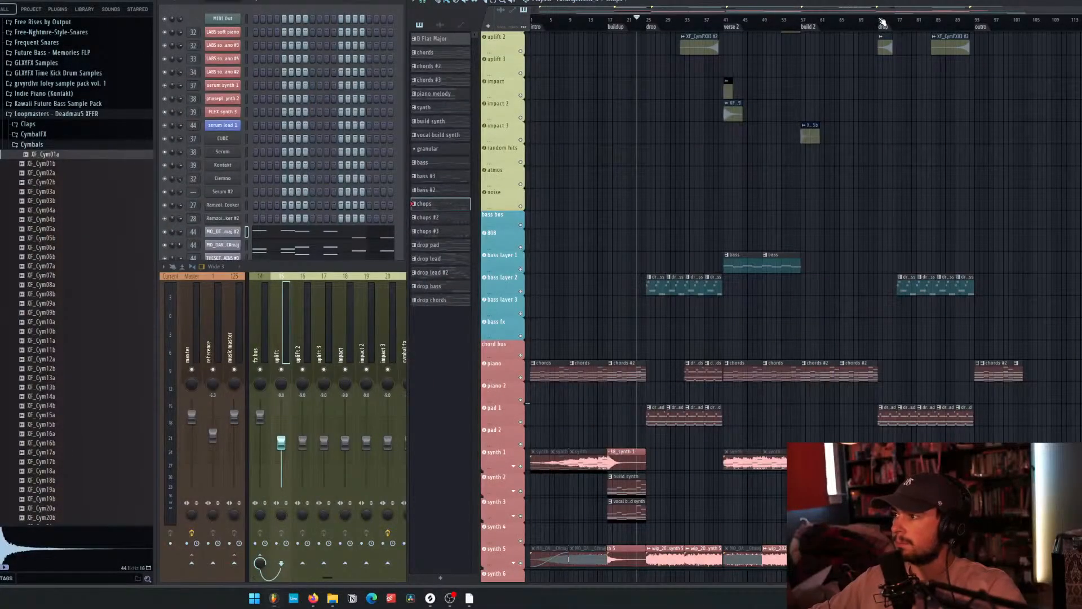
left_click(881, 21)
key("space")
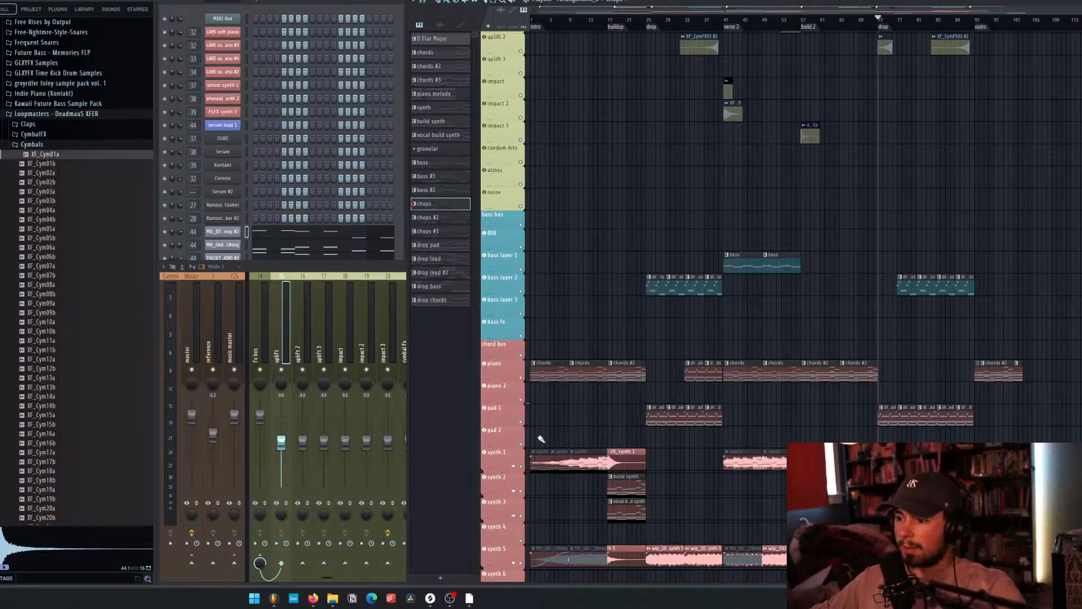
Switch to Splice, search for "cymbal", and limit the results to samples in Your Library.
left_click(430, 598)
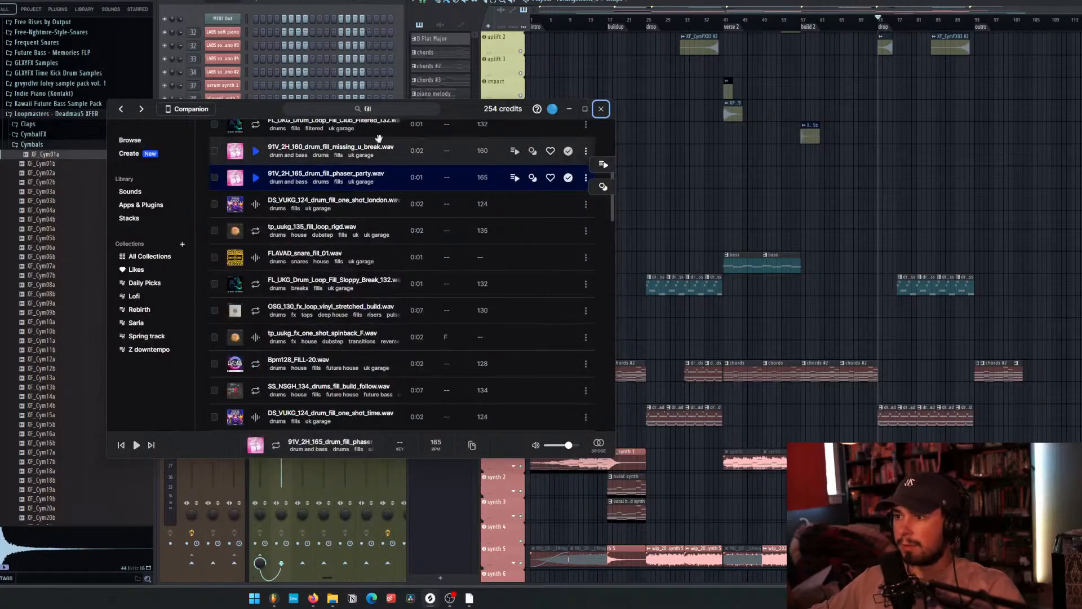
left_click(386, 109)
type("fill")
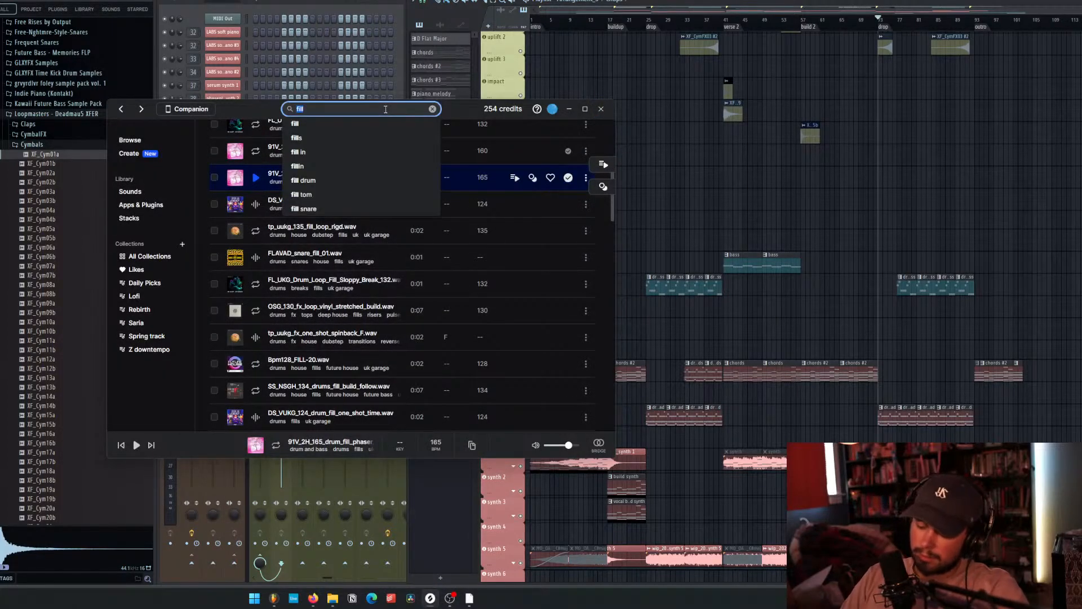
key("Return")
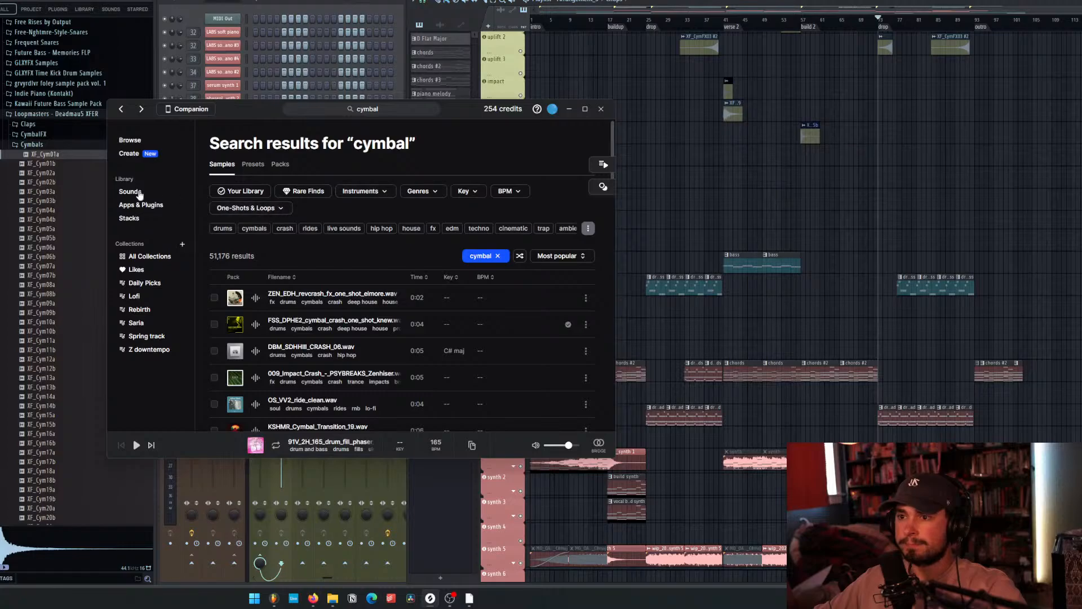
left_click(239, 192)
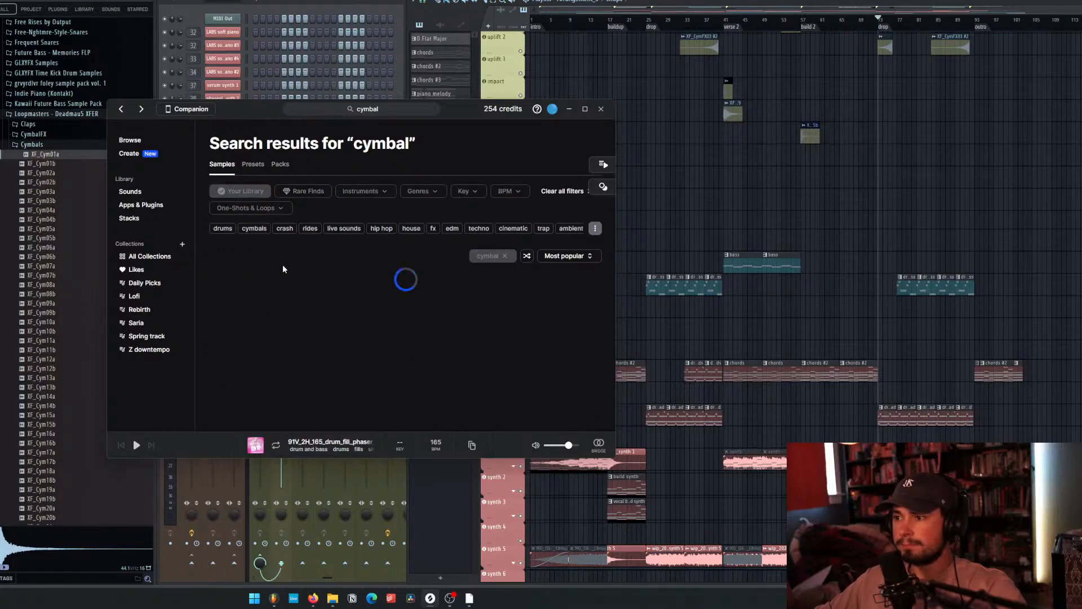
Audition the cymbal search results one after another, from MOGL_FPEC_cymbal_tremmors through AT3_cymbal_crash_genetic.
left_click(255, 298)
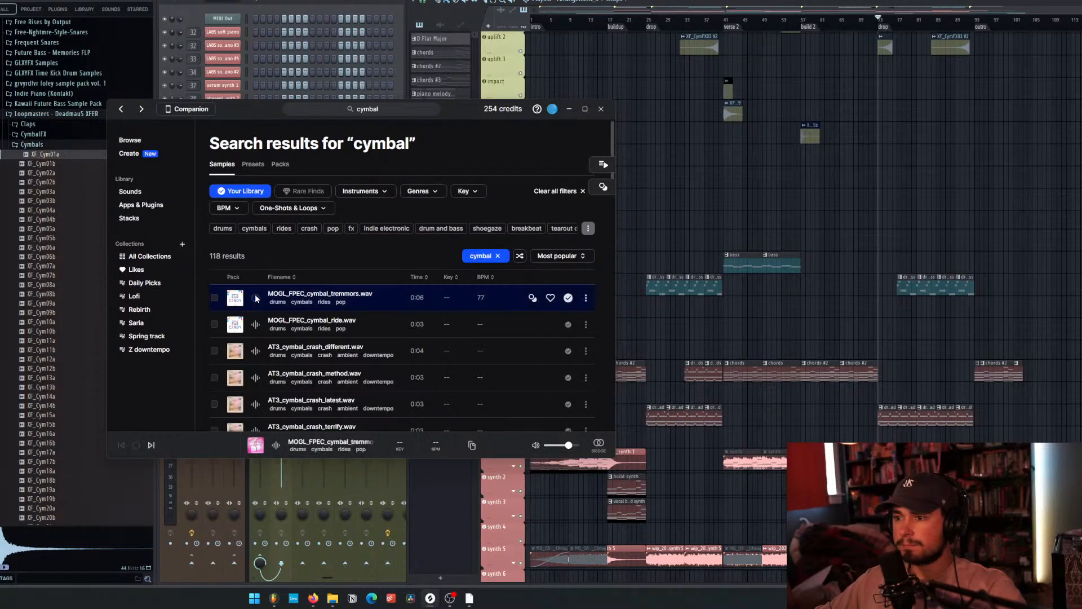
left_click(255, 324)
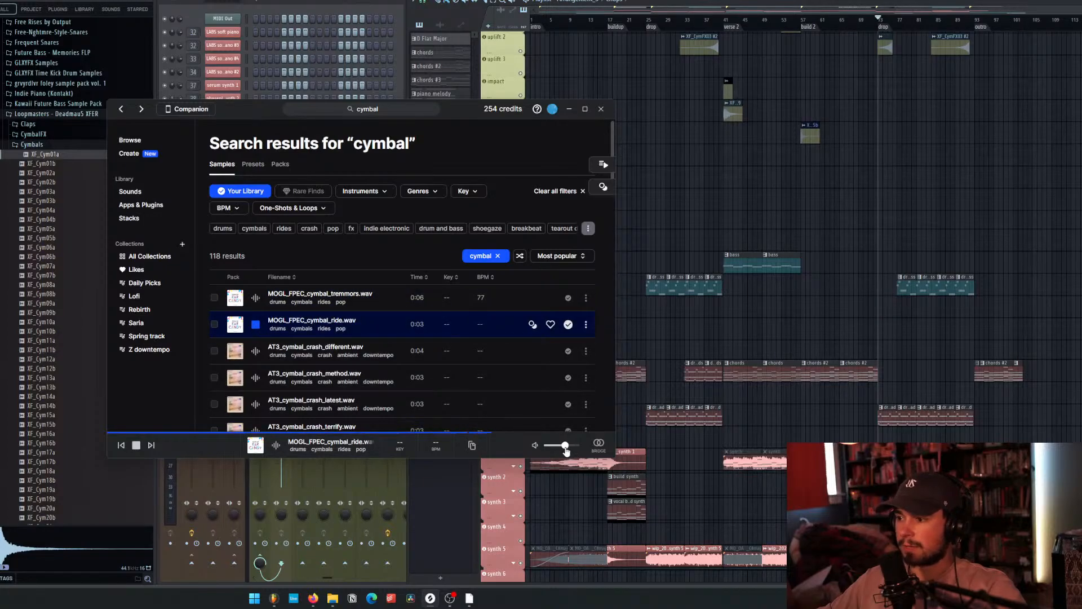
left_click(255, 351)
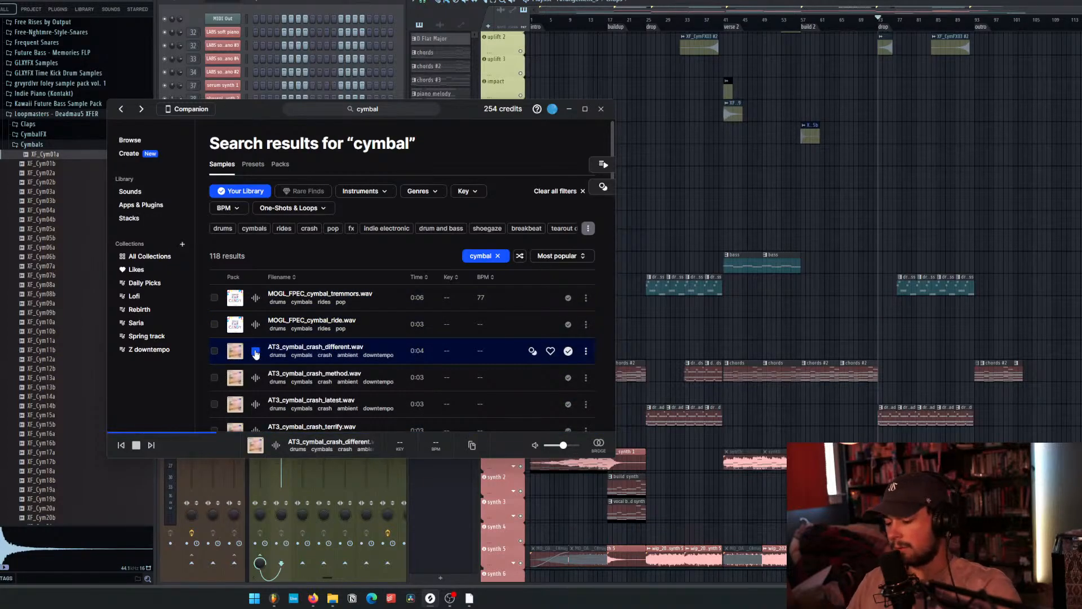
key("Down")
key("Down")
scroll(255, 353, "down", 3)
key("Down")
key("Down")
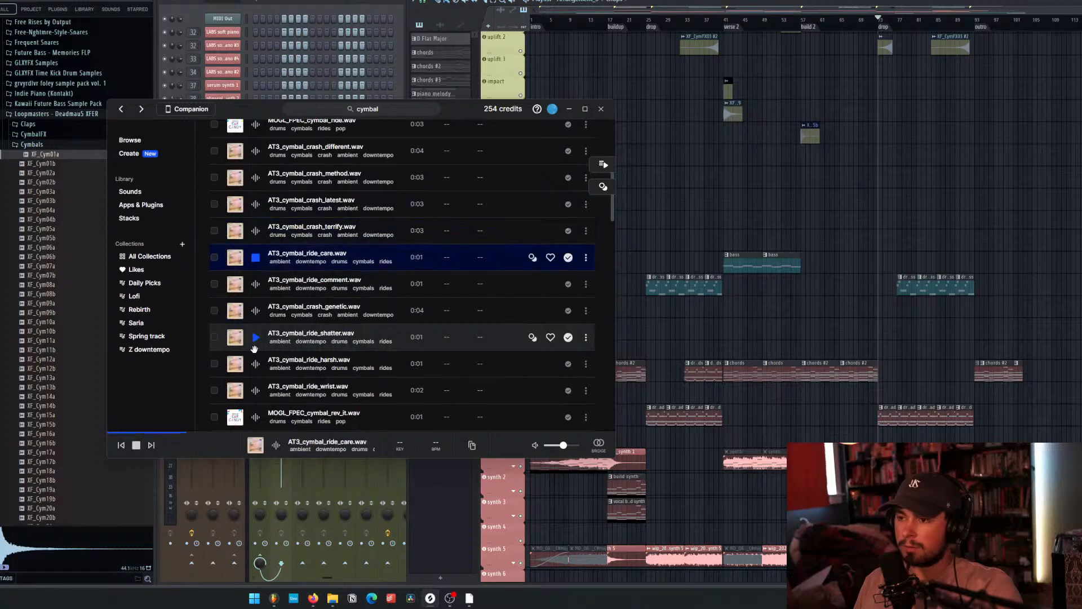
key("Up")
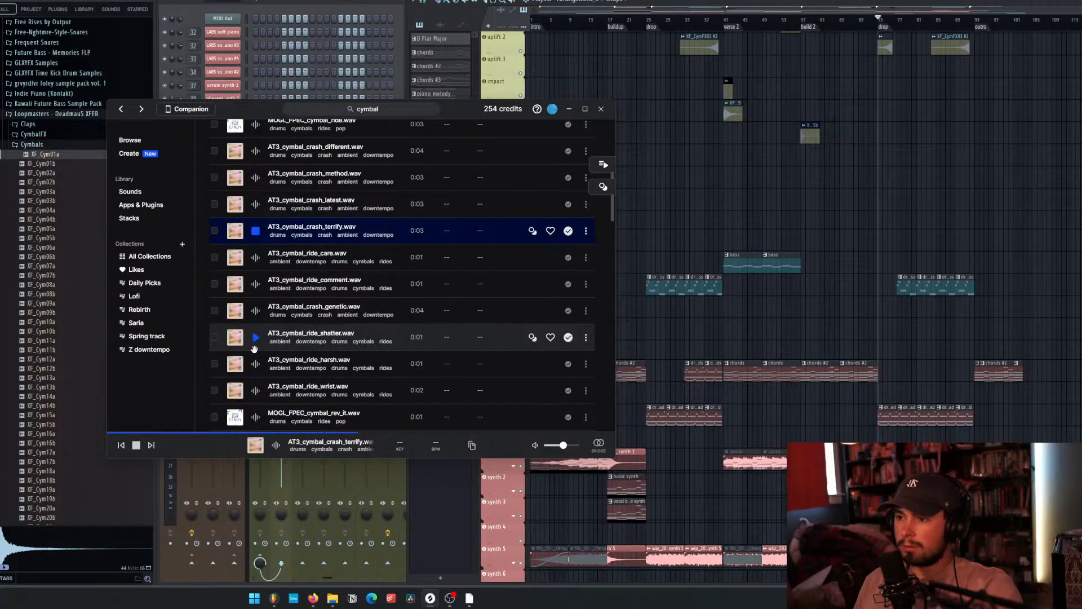
key("Down")
key("Down")
key("Down")
key("Down")
key("Down")
key("Down")
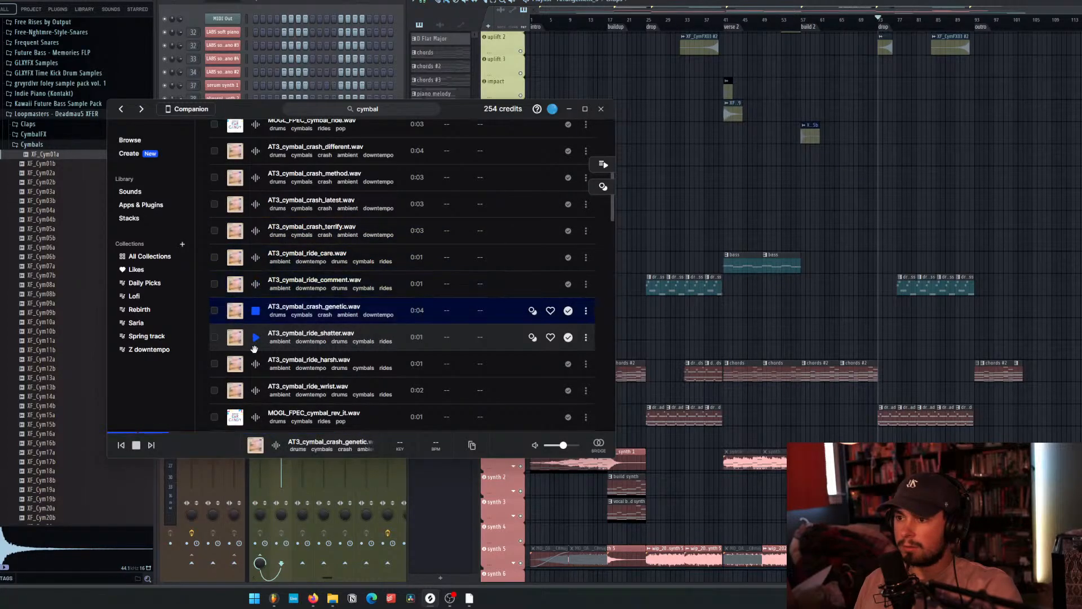
Go back to AT3_cymbal_crash_terrify and place it on the impact track at the start of build 2.
key("Up")
key("Up")
key("Up")
key("Up")
key("Up")
key("Up")
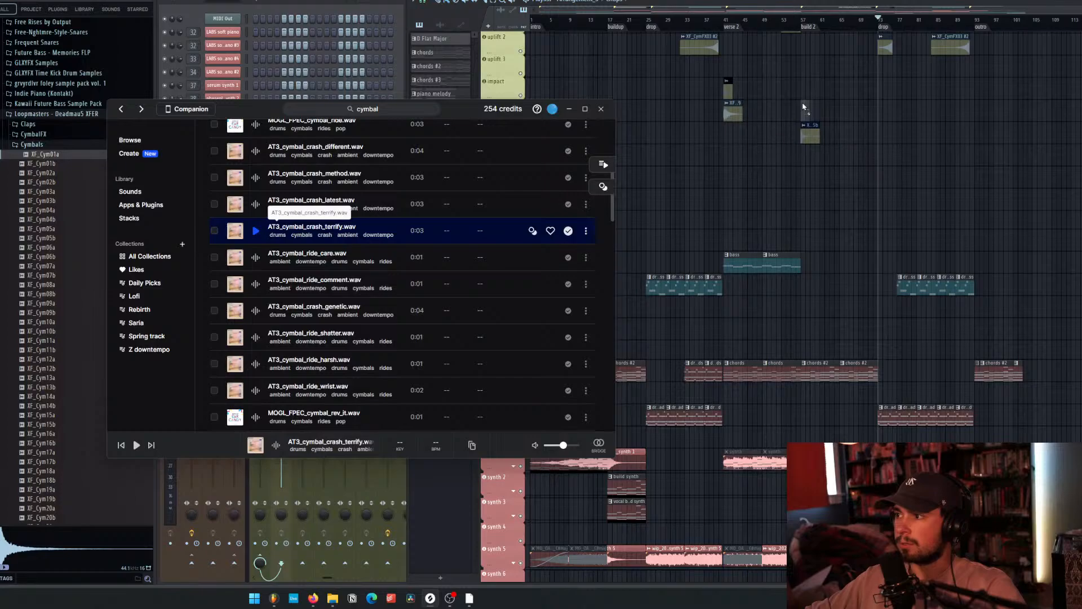
left_click_drag(806, 92, 805, 89)
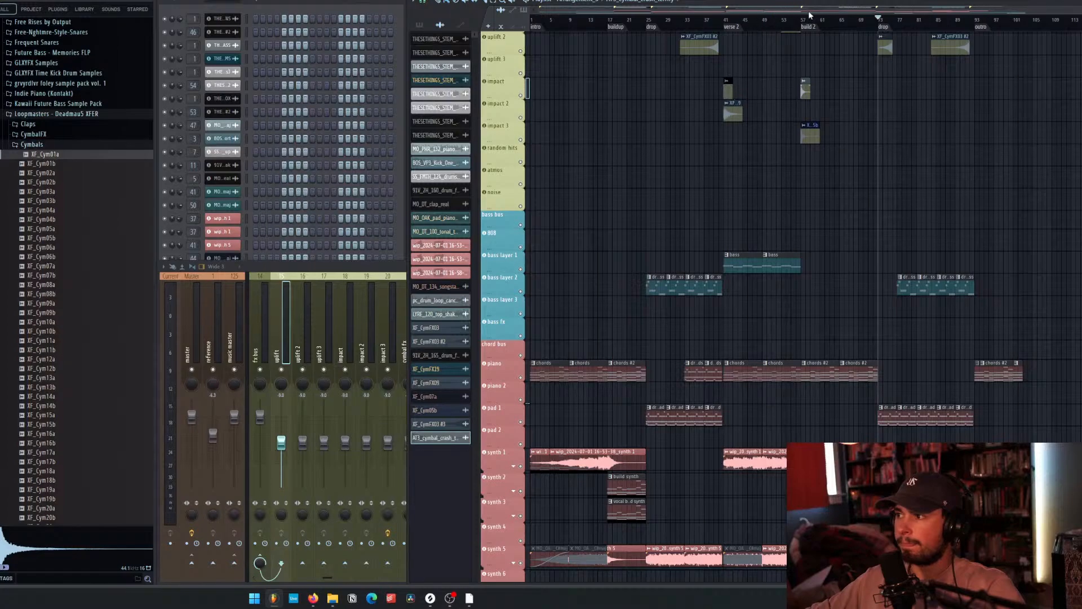
Play the arrangement from shortly before build 2 to hear the new crash, briefly opening its channel settings.
scroll(809, 108, "up", 5)
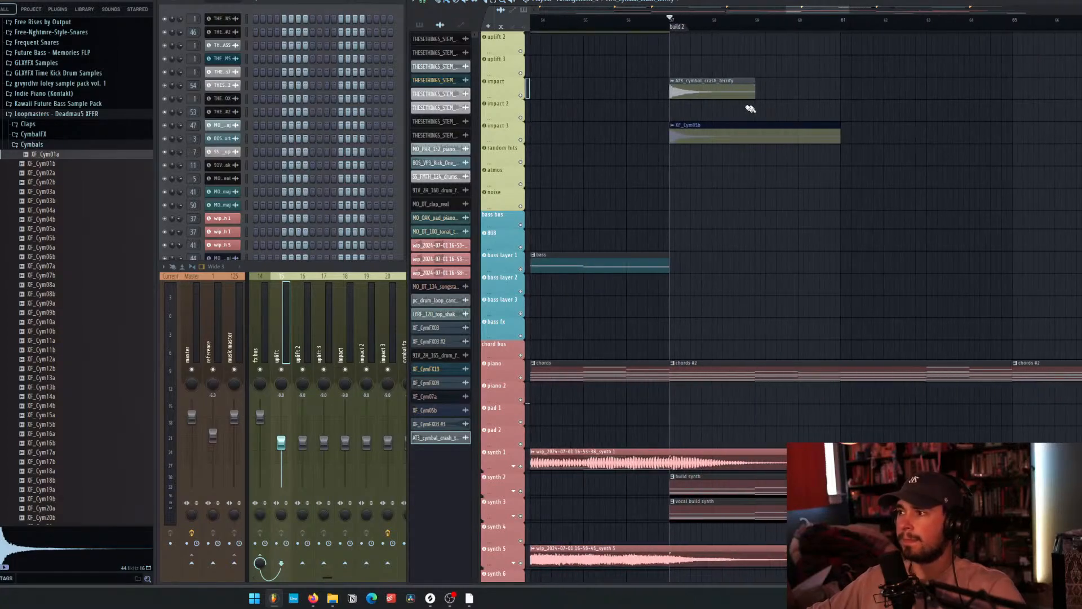
left_click(720, 94)
key("space")
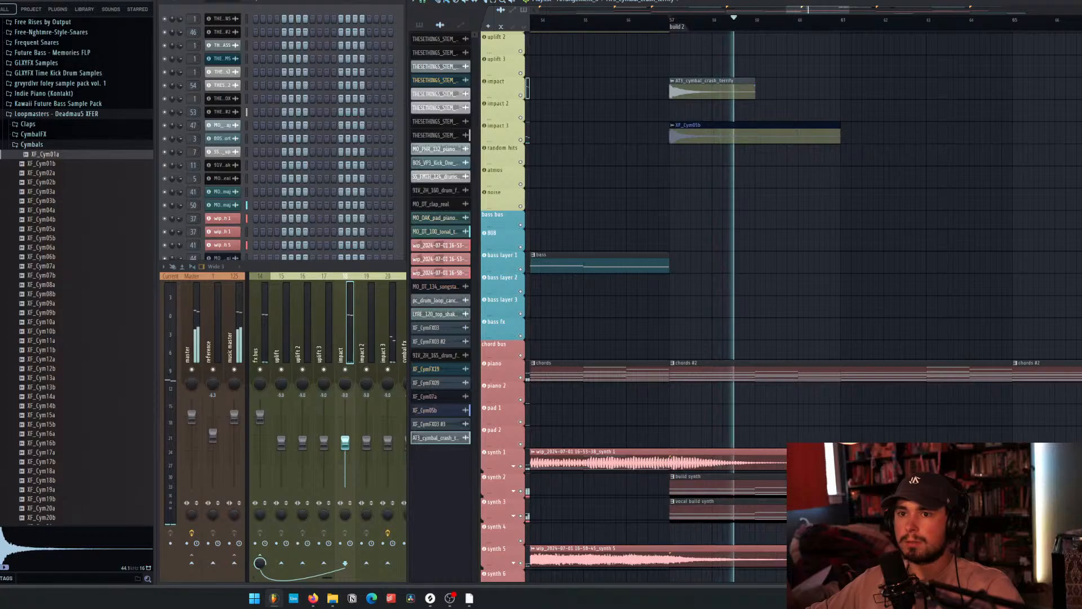
left_click(620, 26)
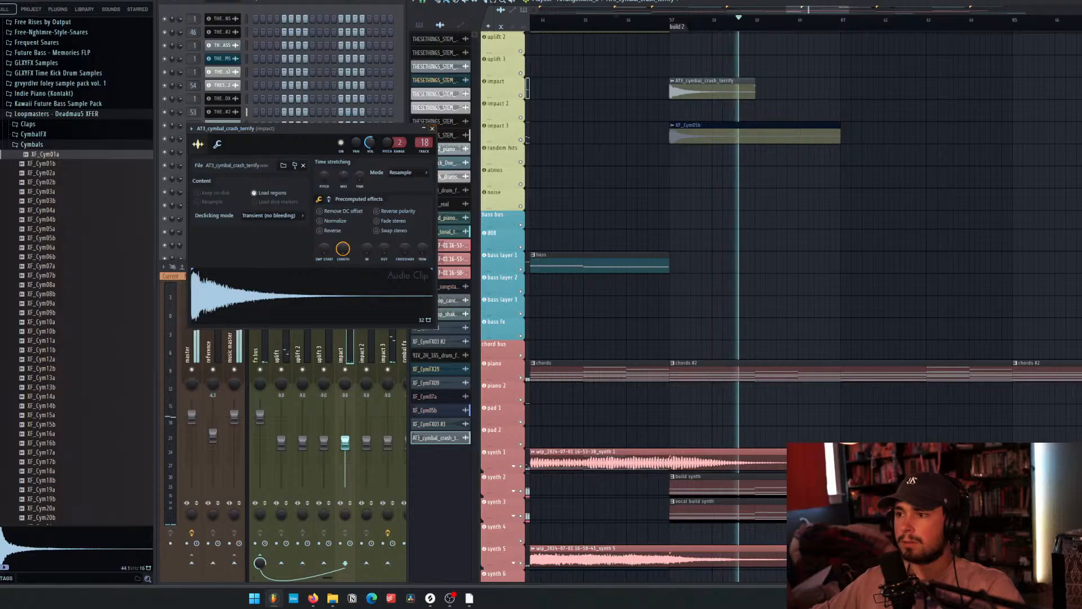
left_click(432, 129)
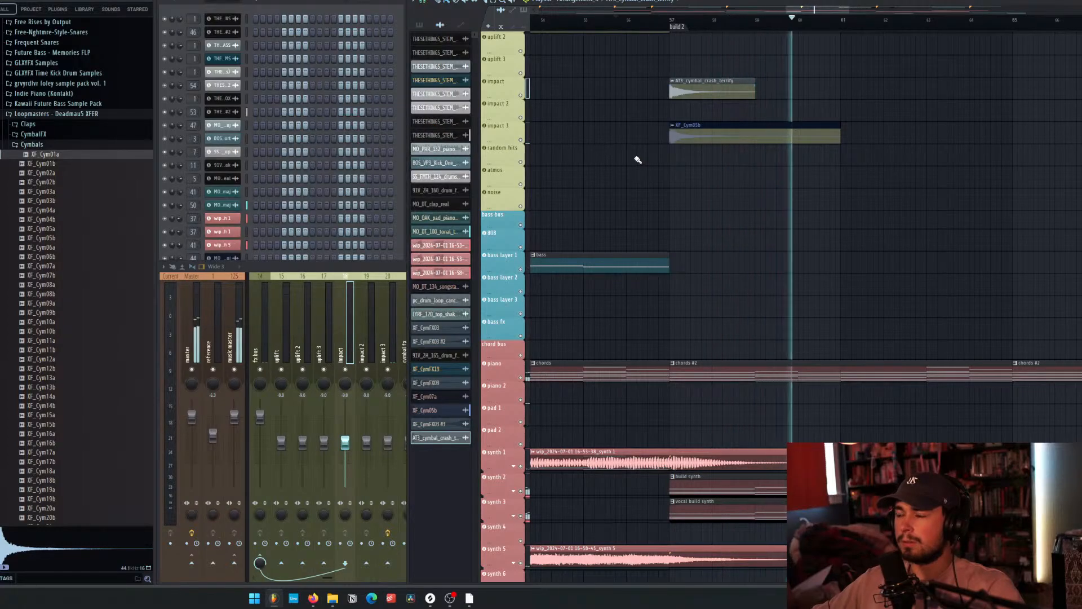
left_click(586, 24)
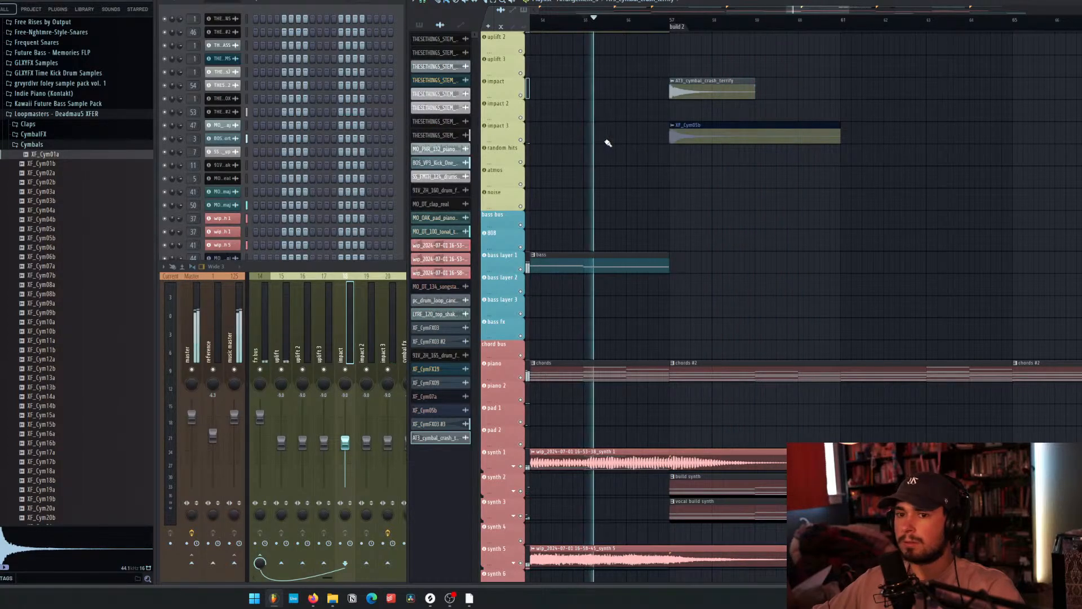
scroll(609, 144, "down", 4)
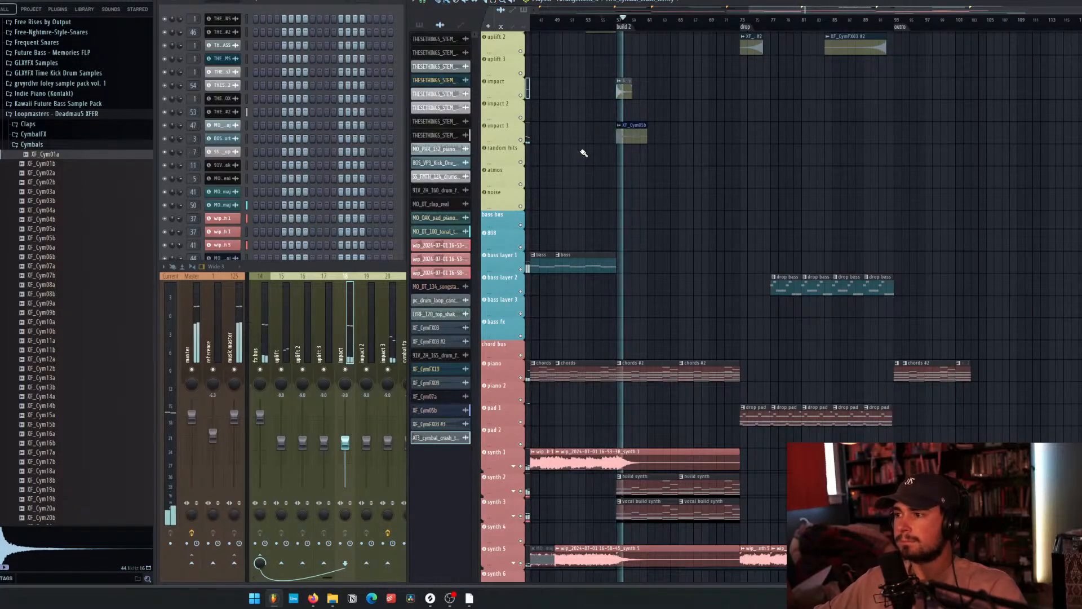
key("space")
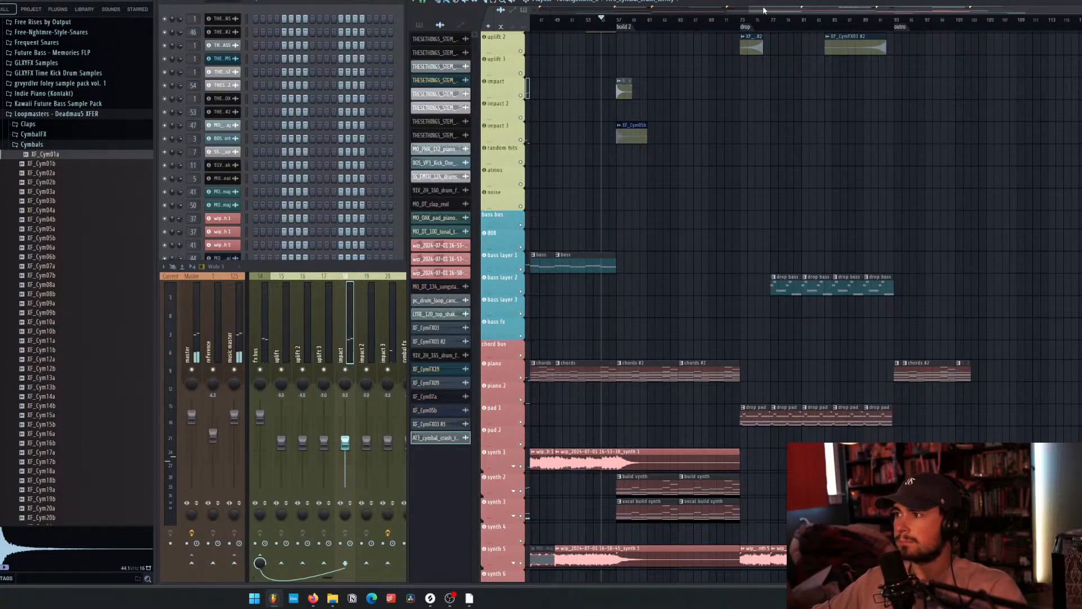
Reopen the channel settings of the crash clip at build 2 and play the transition into that section.
scroll(727, 92, "left", 4)
double_click(729, 91)
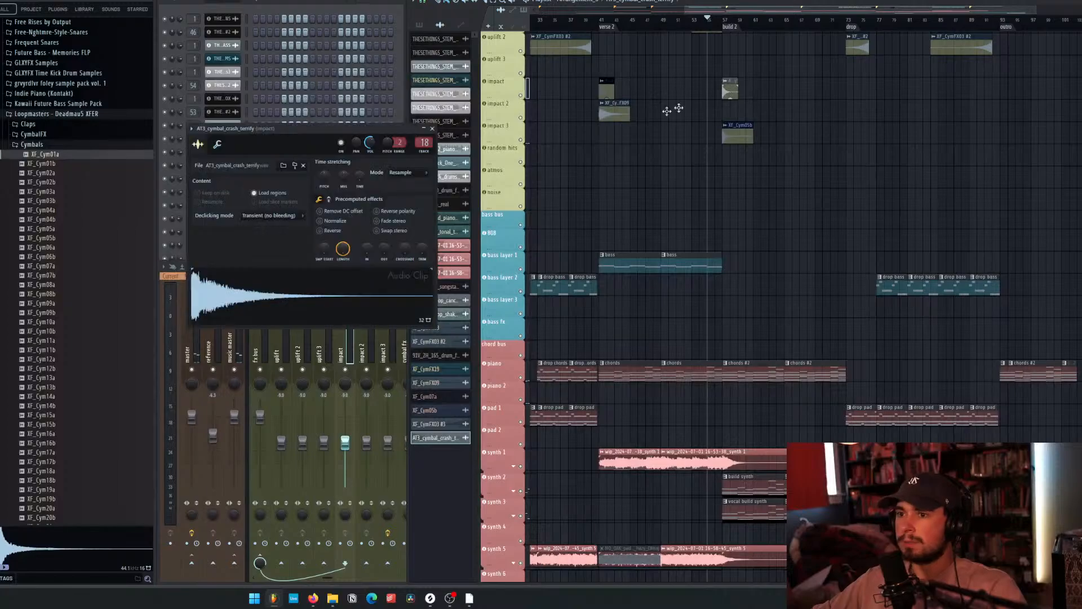
key("space")
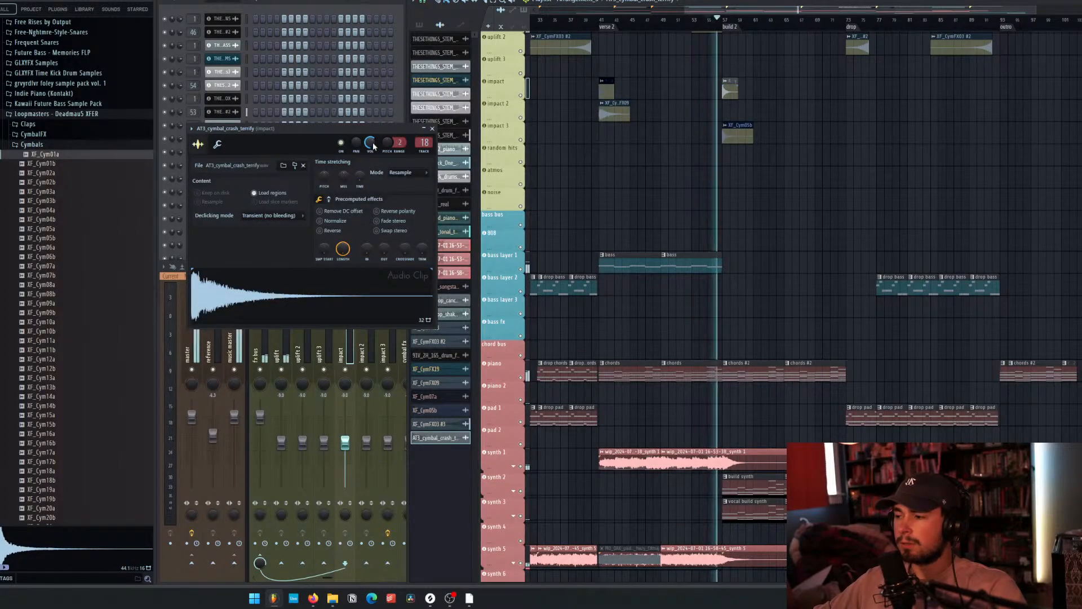
key("Escape")
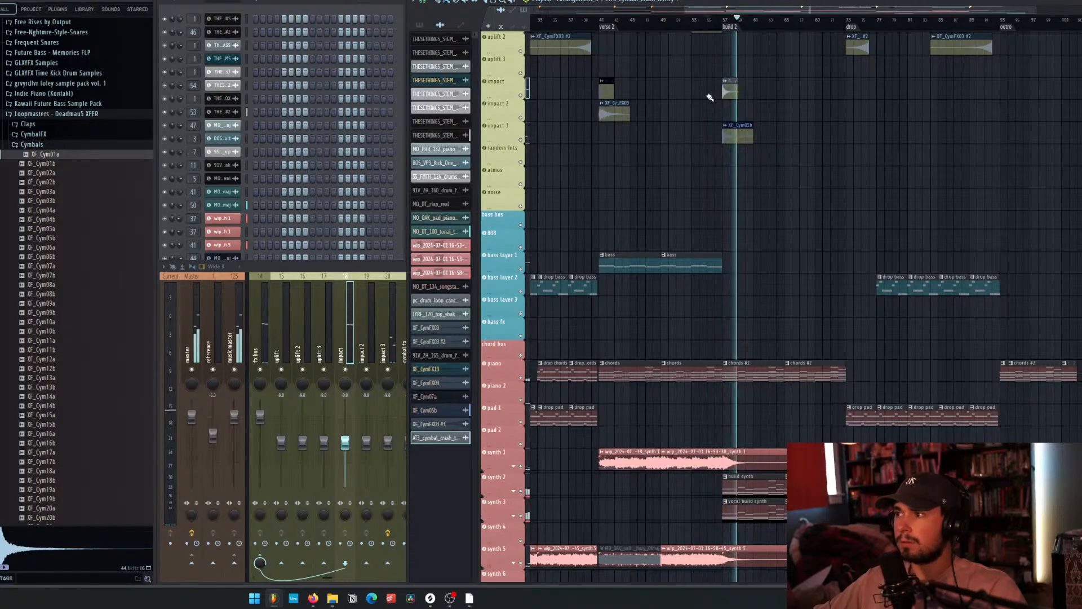
Listen on through build 2, stop playback, and mute the drop lead clips on the lead 3 track in that section.
scroll(713, 124, "up", 5)
scroll(721, 153, "up", 3)
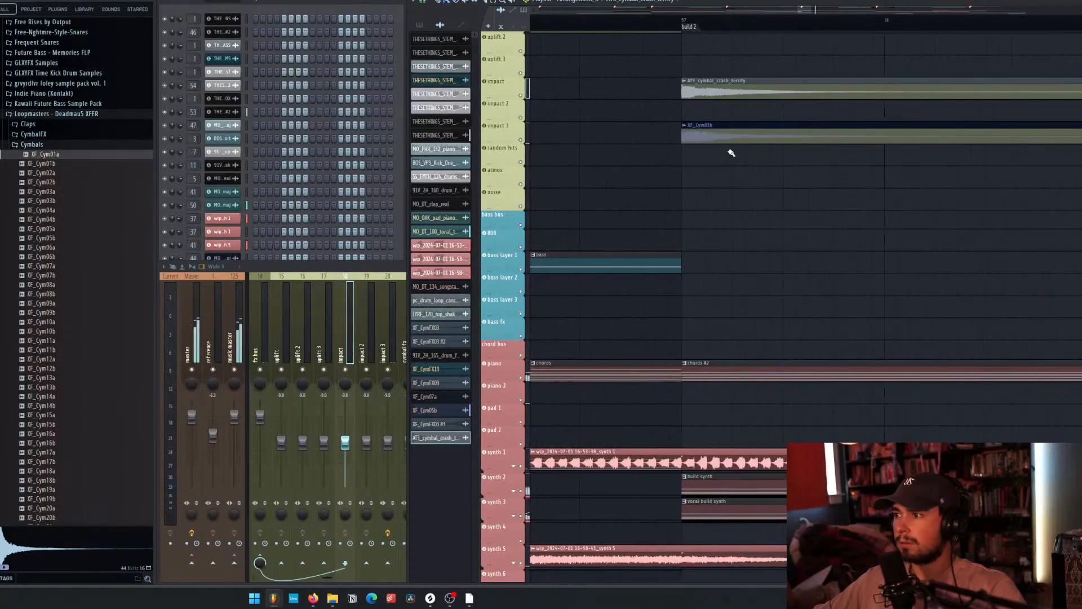
scroll(713, 151, "down", 8)
scroll(763, 154, "down", 4)
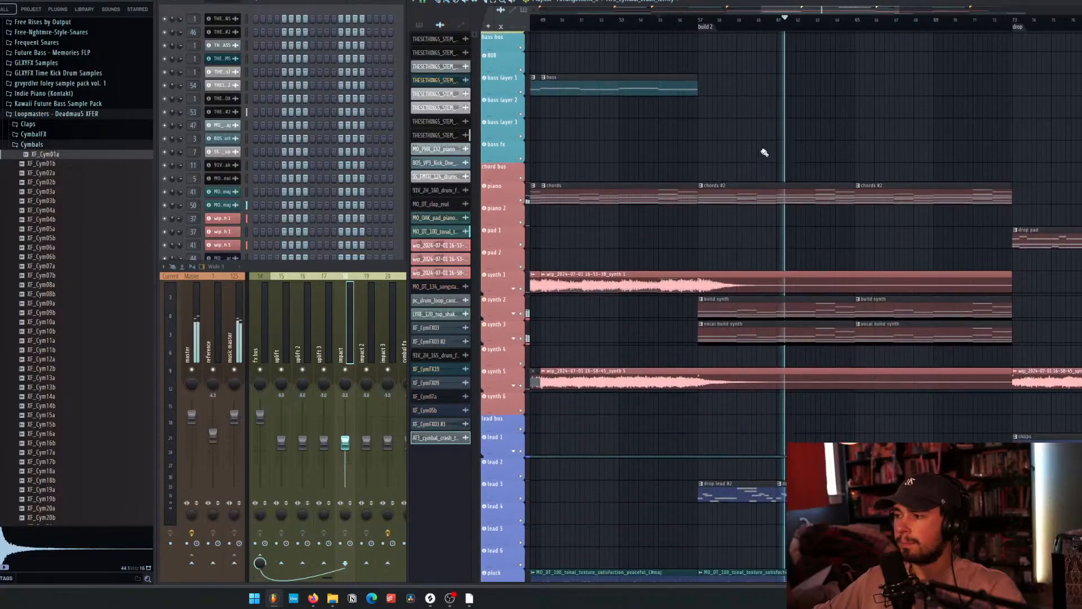
scroll(789, 129, "down", 6)
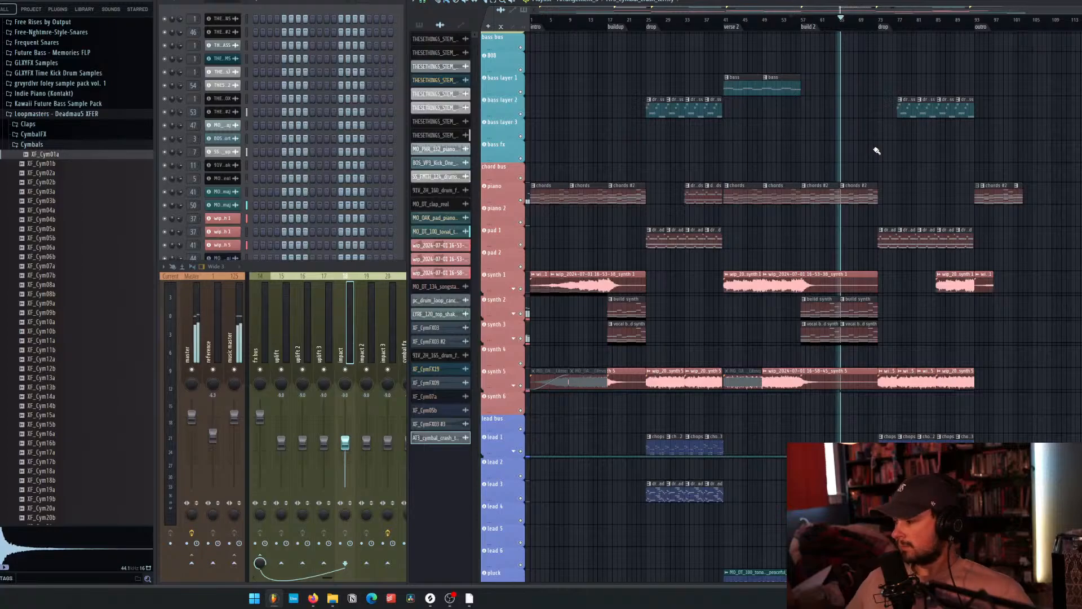
scroll(883, 185, "up", 5)
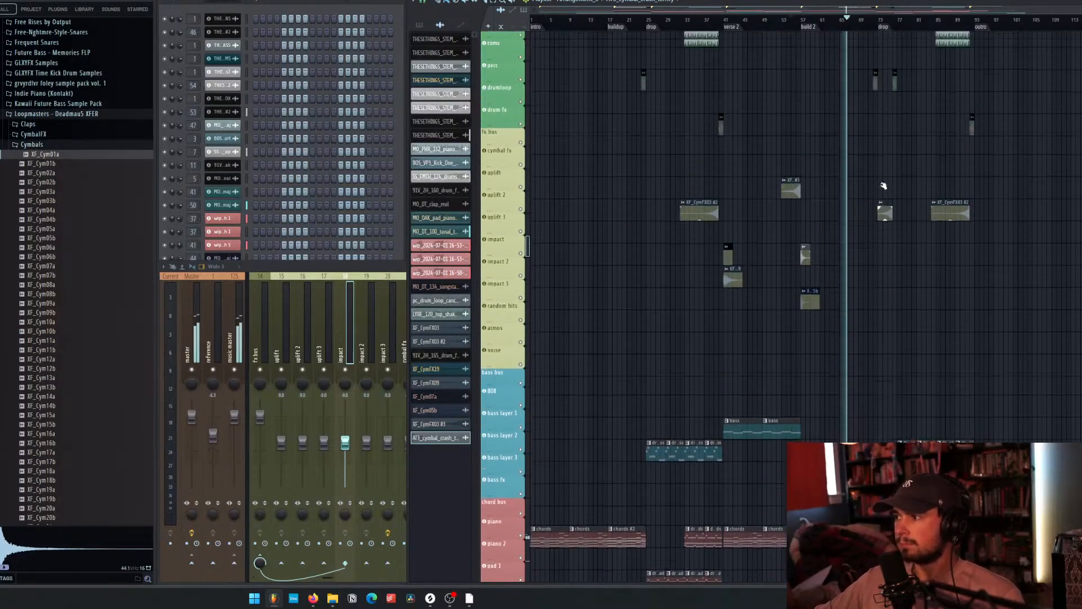
scroll(828, 187, "down", 10)
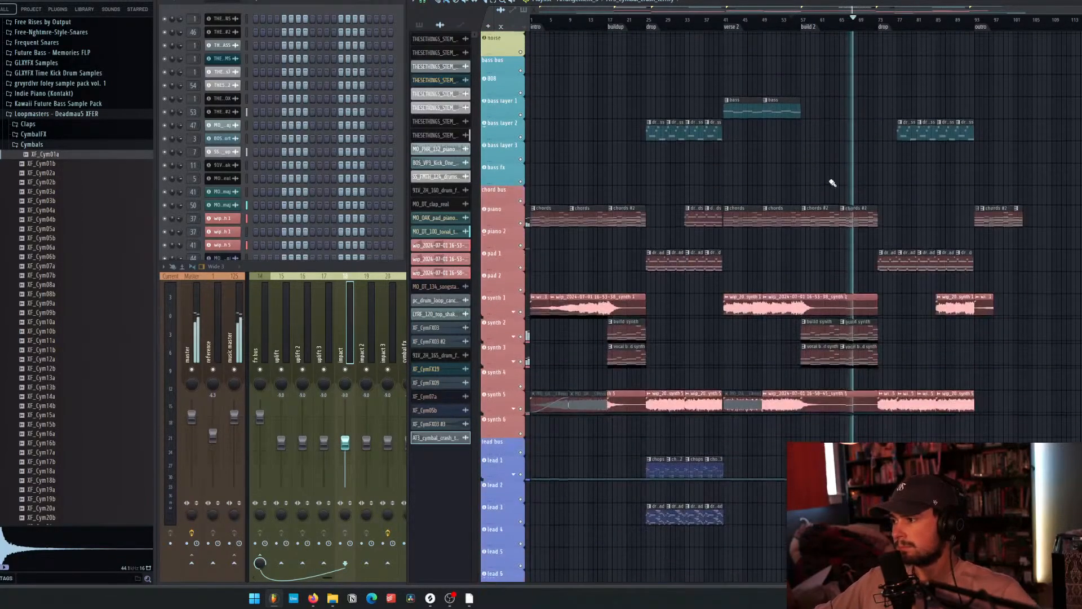
scroll(832, 183, "down", 6)
key("space")
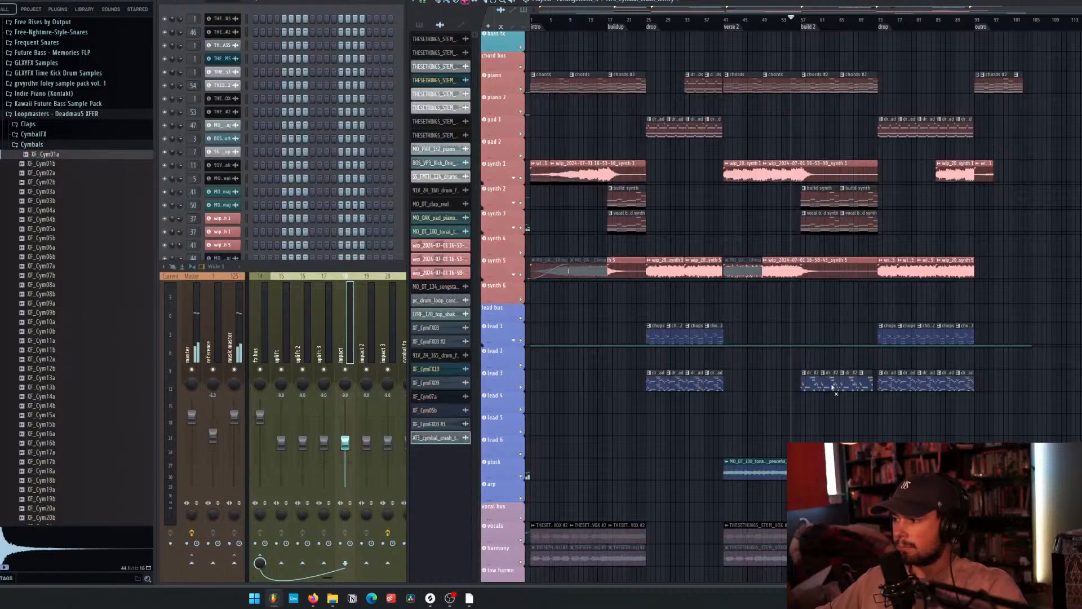
Replay the transition from verse 2 into build 2 with the drop lead clips muted.
key("space")
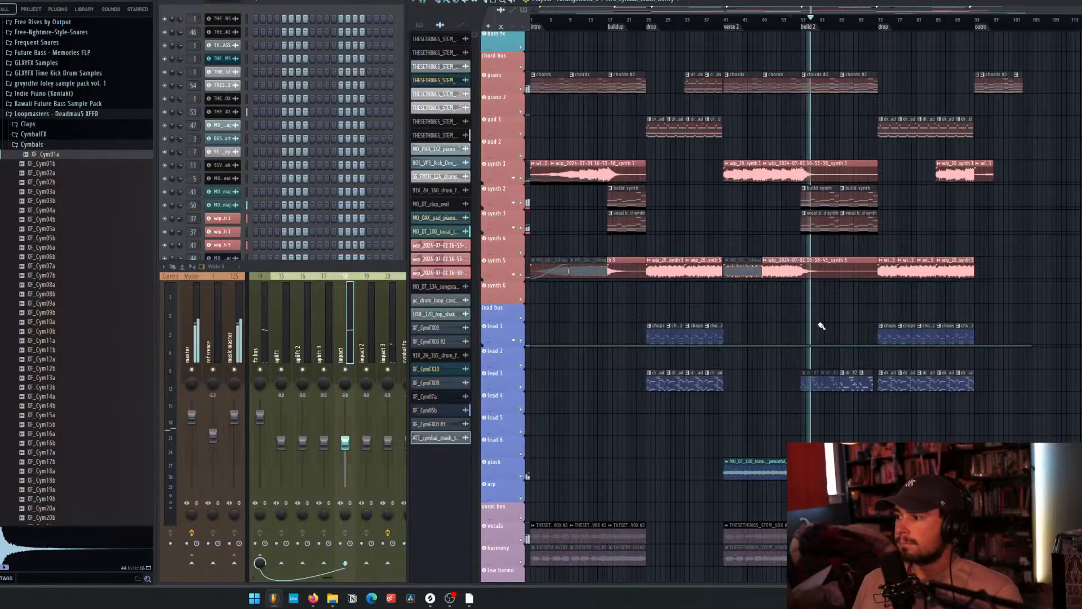
key("space")
scroll(811, 316, "up", 5)
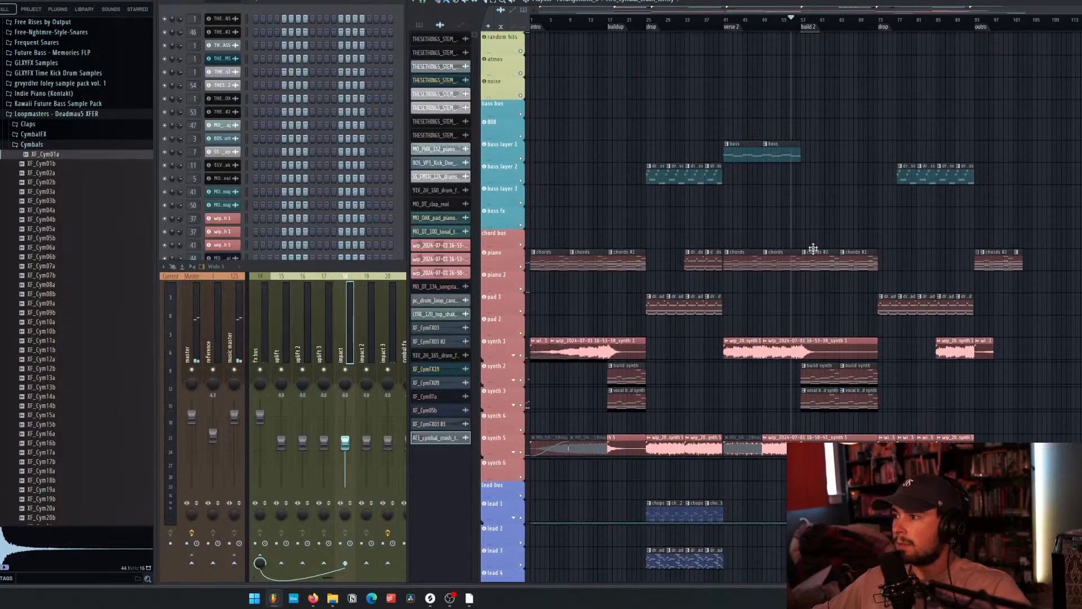
scroll(817, 226, "up", 4)
key("space")
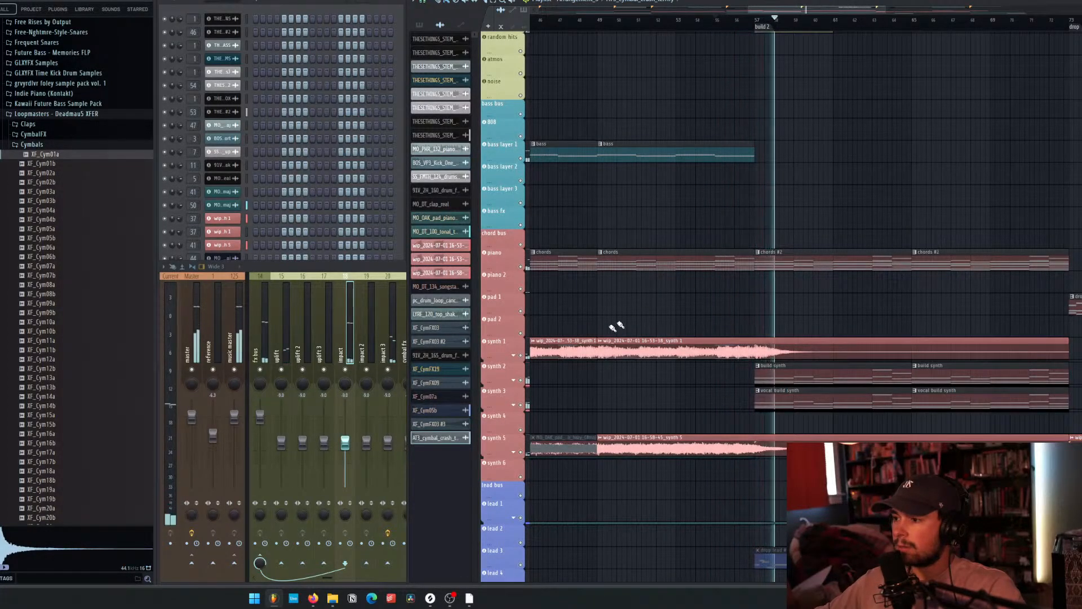
Solo the synth 1 track and then the synth 5 track, playing the lead-in to build 2 with each.
key("space")
left_click(520, 354, "ctrl")
key("space")
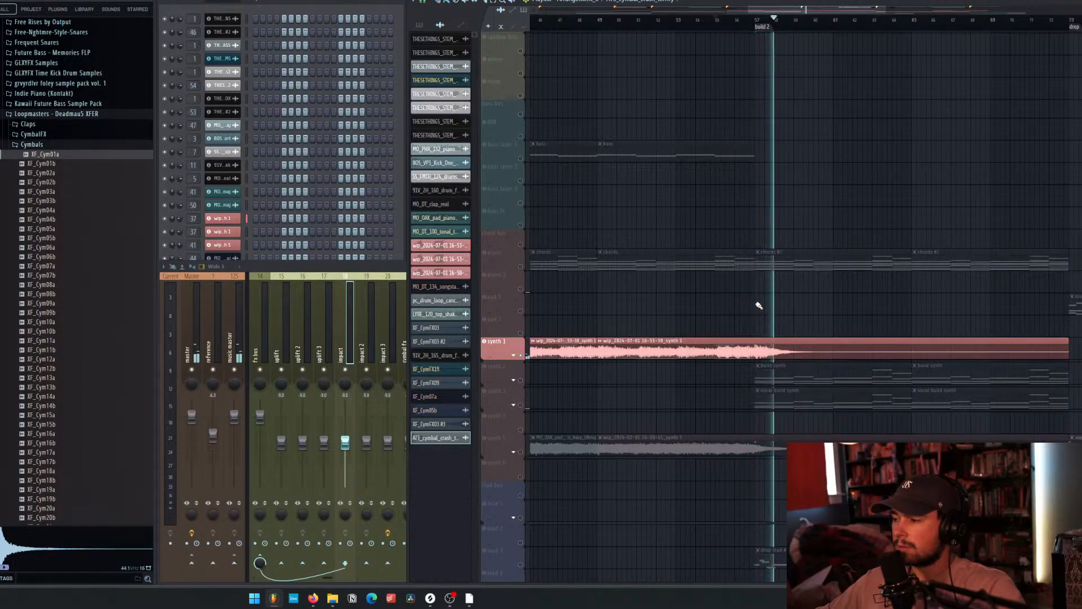
key("space")
left_click(521, 452)
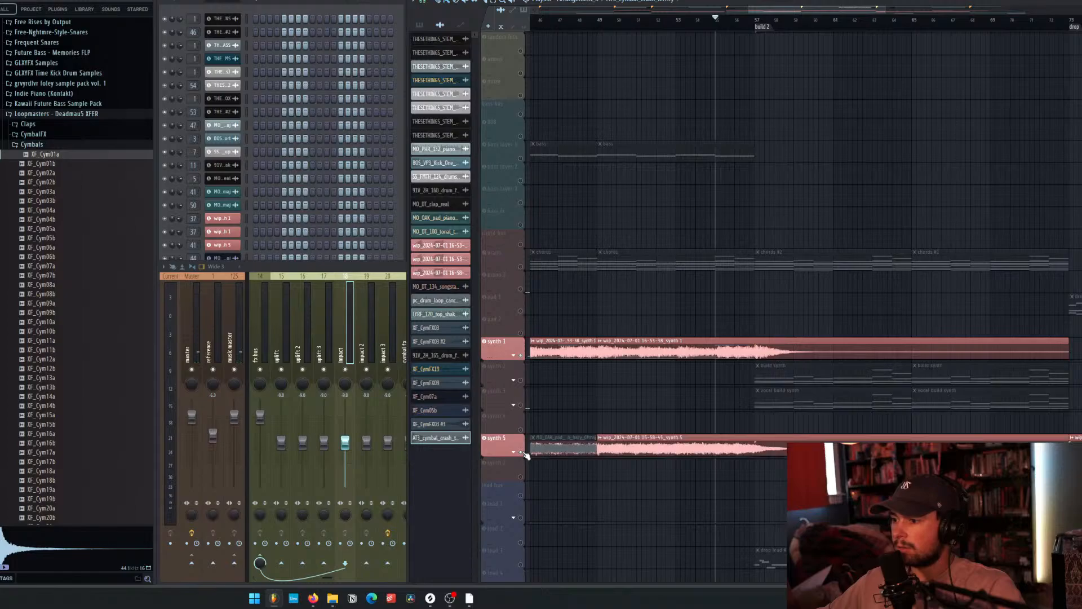
right_click(521, 452)
key("space")
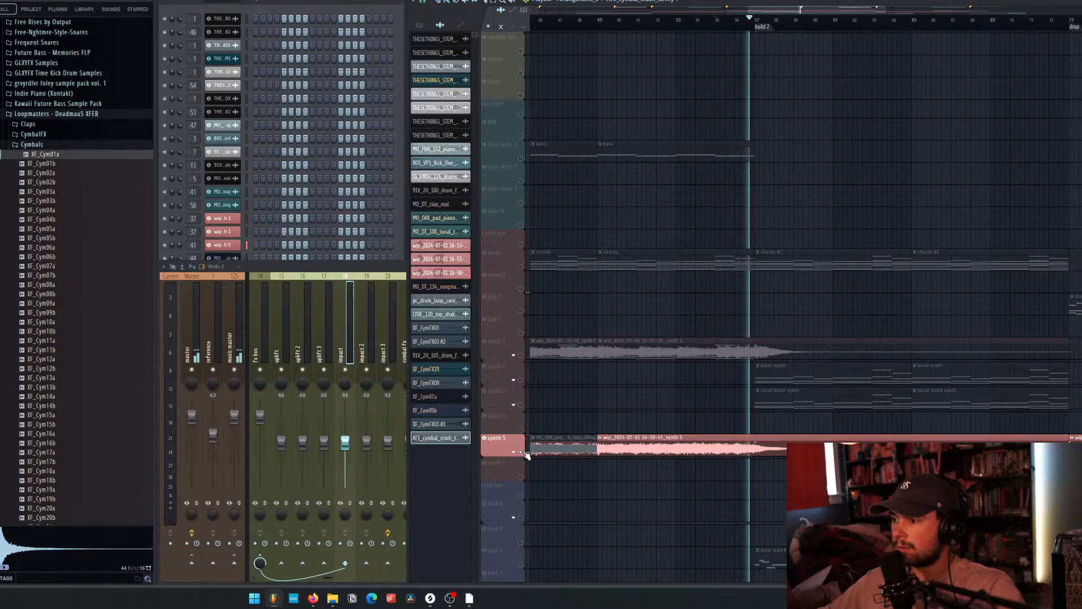
Solo the bass layer 1 track, play its part before build 2, and restore the other tracks.
right_click(521, 159)
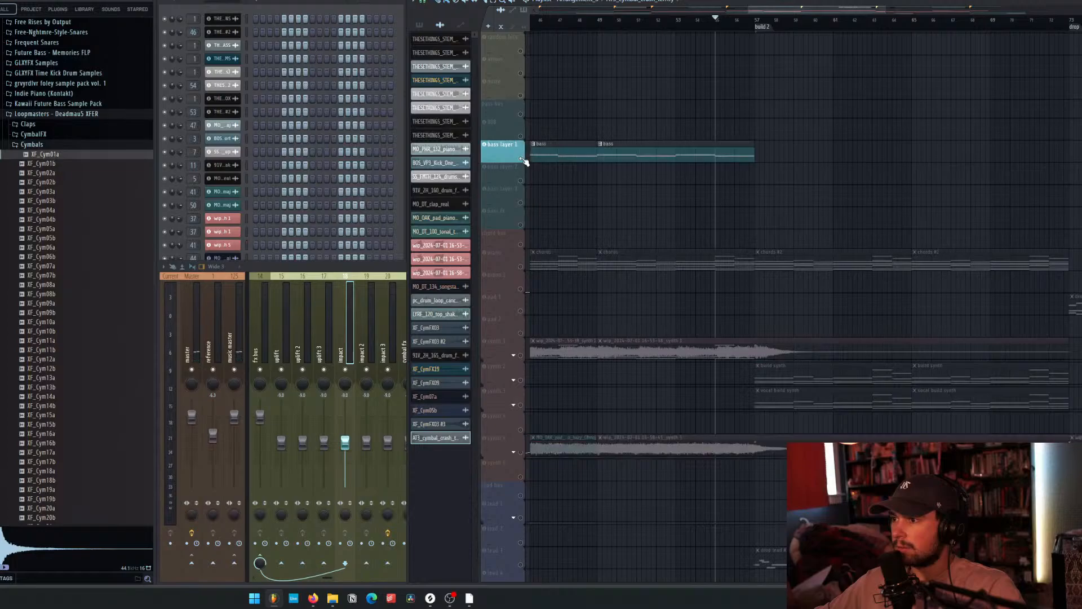
key("space")
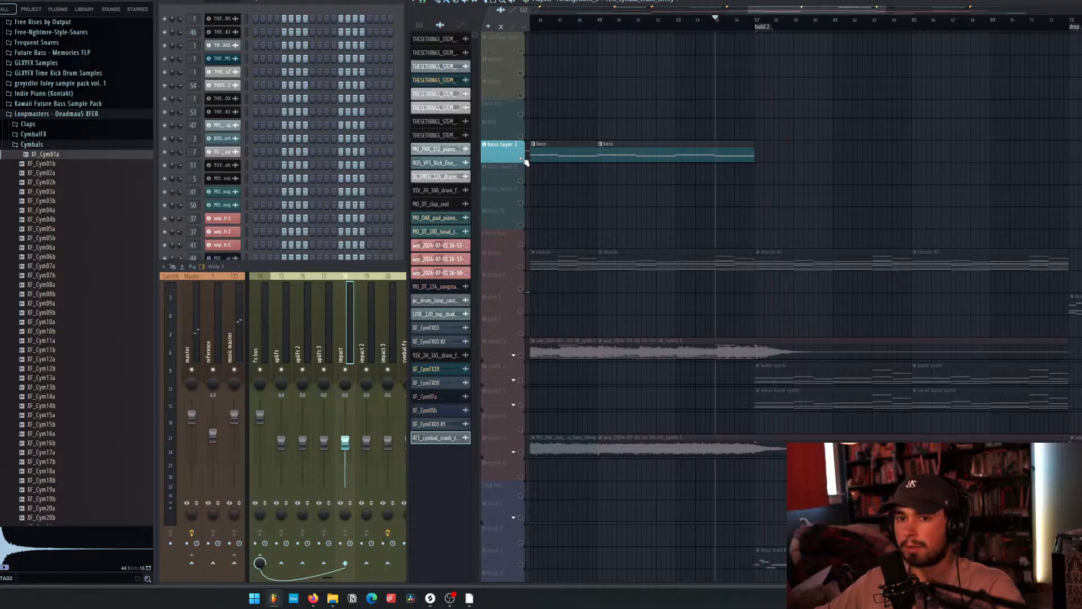
right_click(522, 160)
key("space")
Select the bass layer 1 track in the mixer and check the effects available for its second slot.
scroll(749, 152, "up", 3)
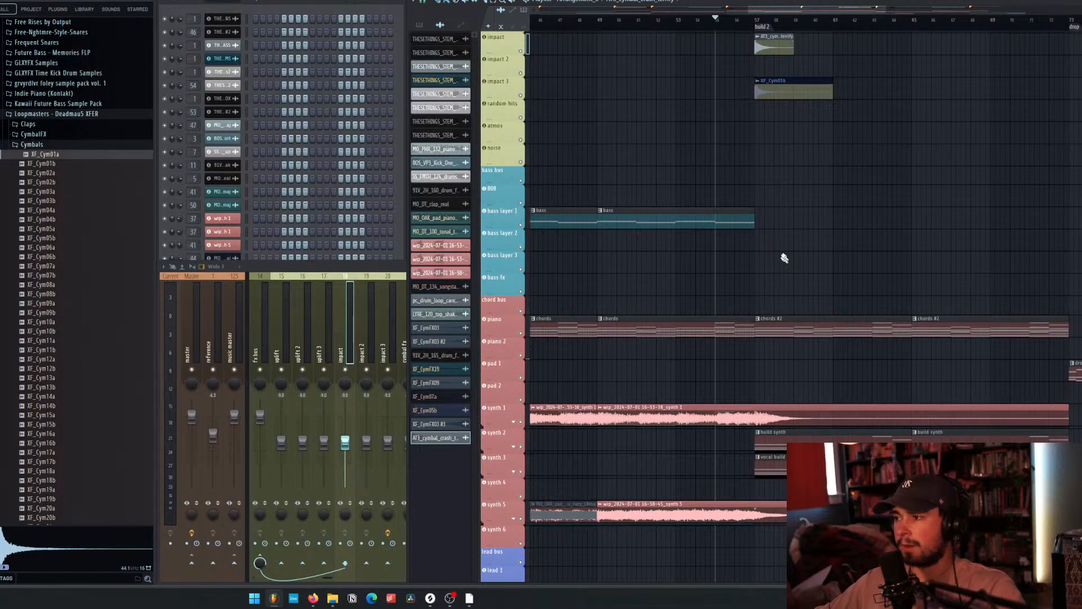
left_click(320, 329)
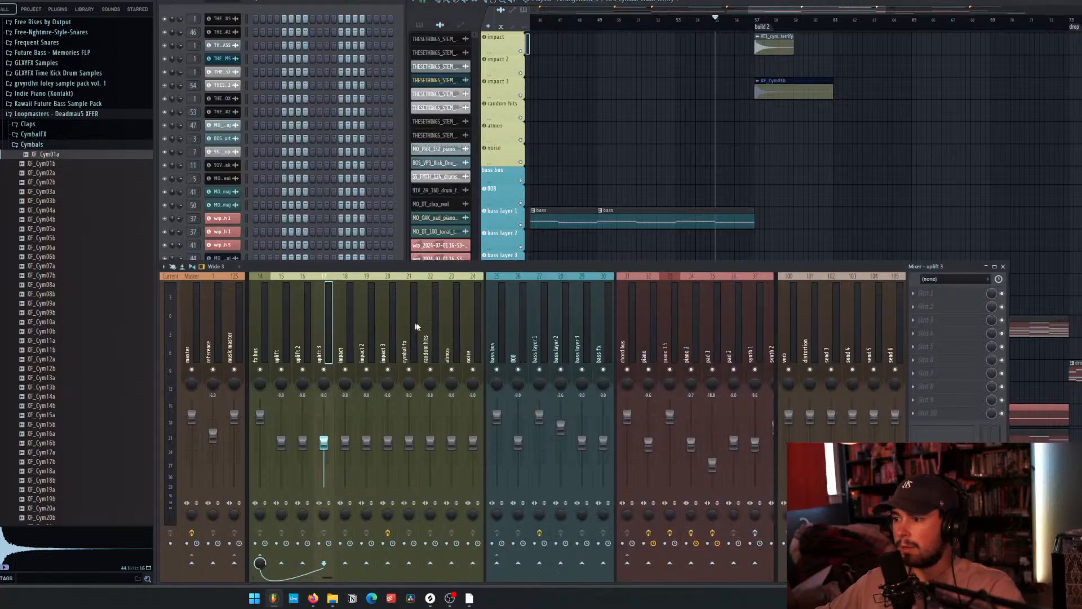
left_click(541, 327)
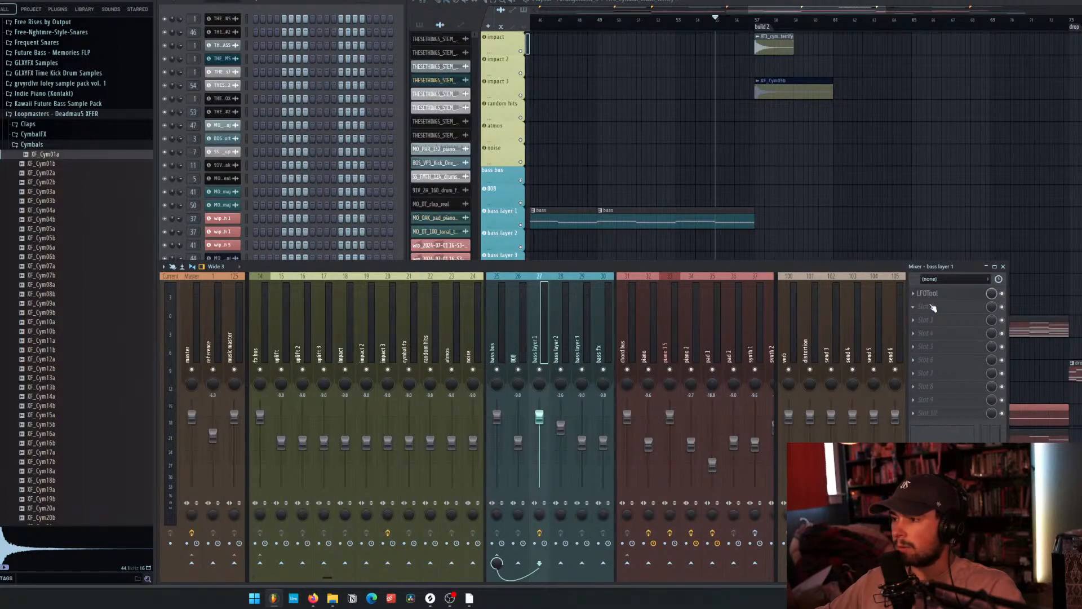
left_click(933, 307)
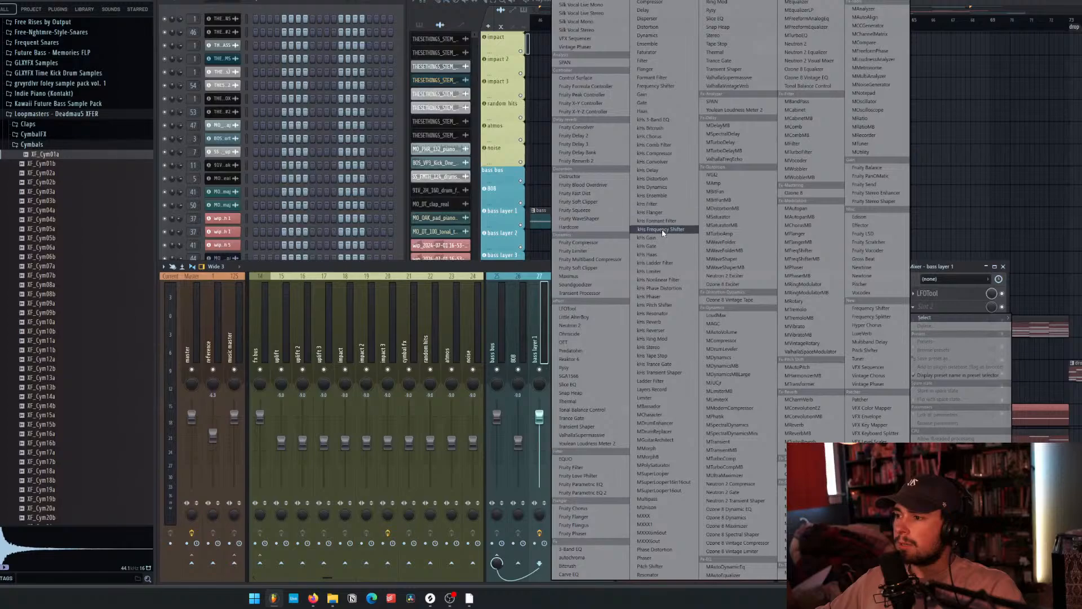
left_click(537, 271)
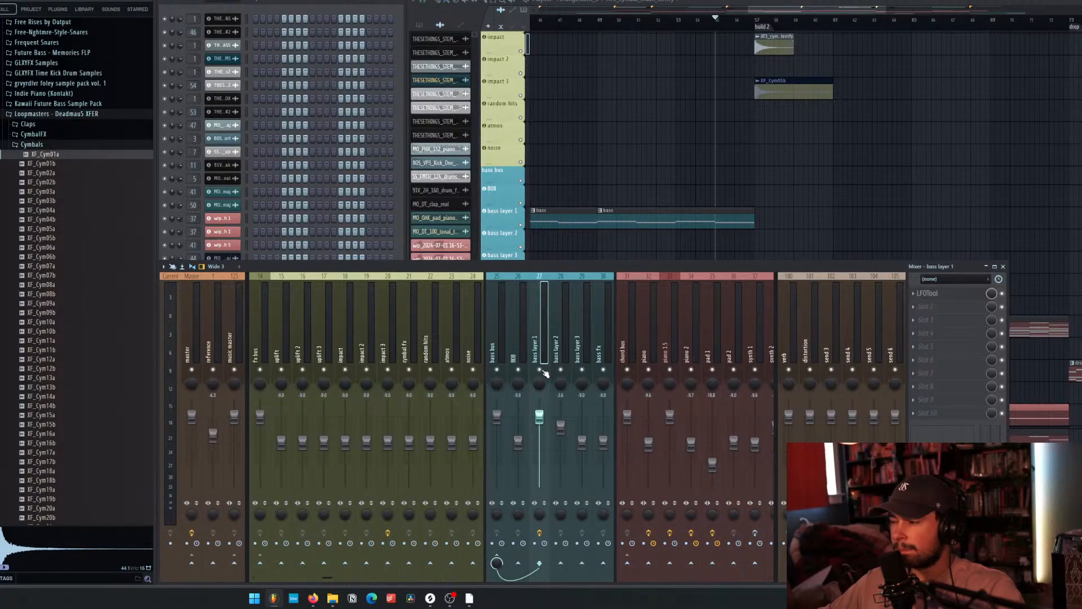
left_click(530, 224)
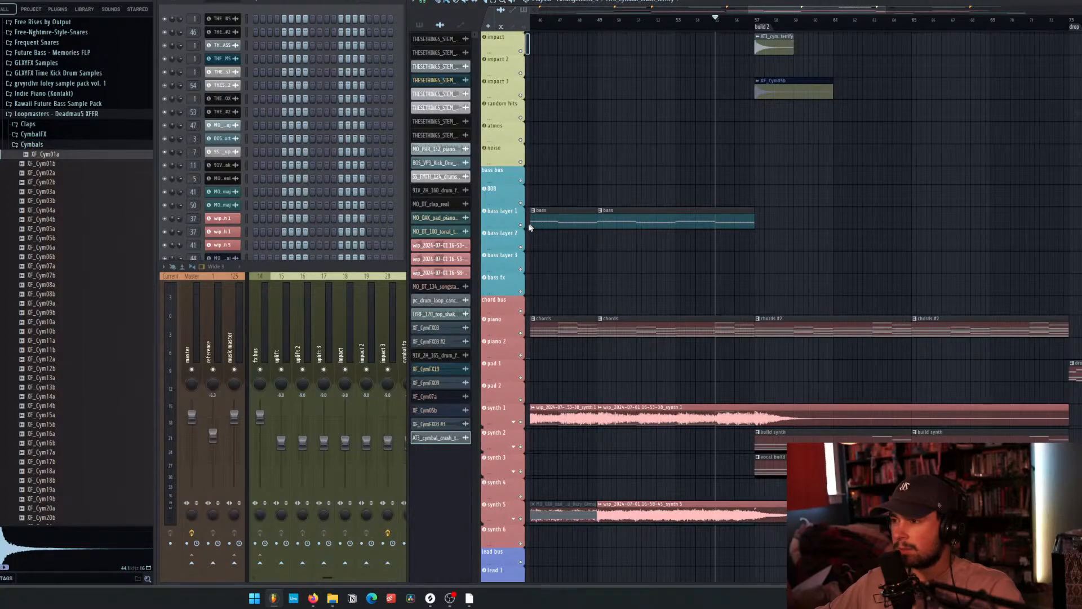
Try to create an automation clip for the bass layer 1 mute switch from the last tweaked parameter.
left_click(398, 295)
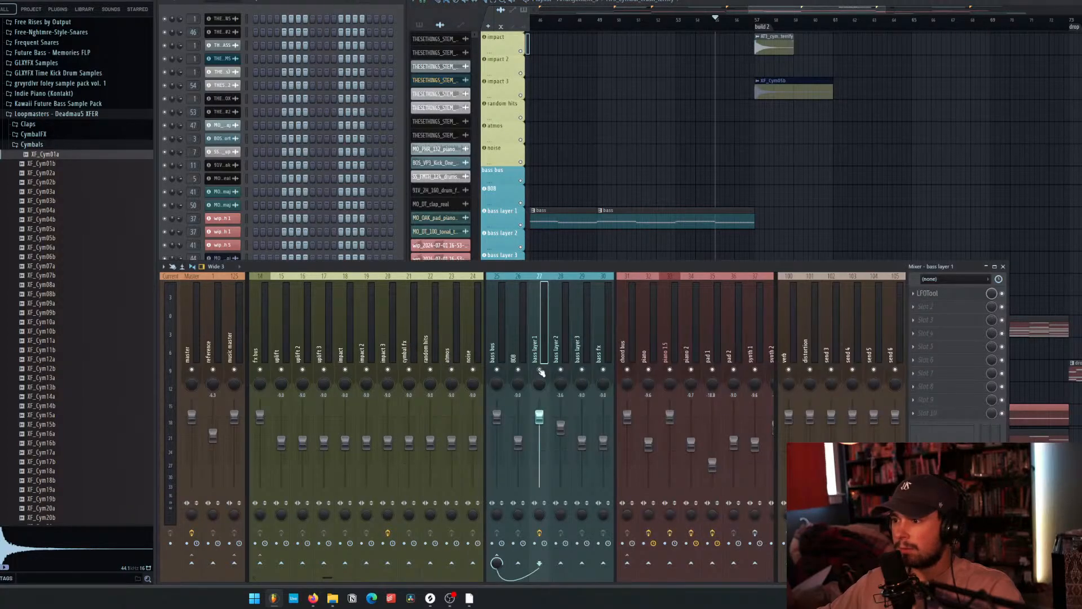
right_click(540, 370)
left_click(110, 0)
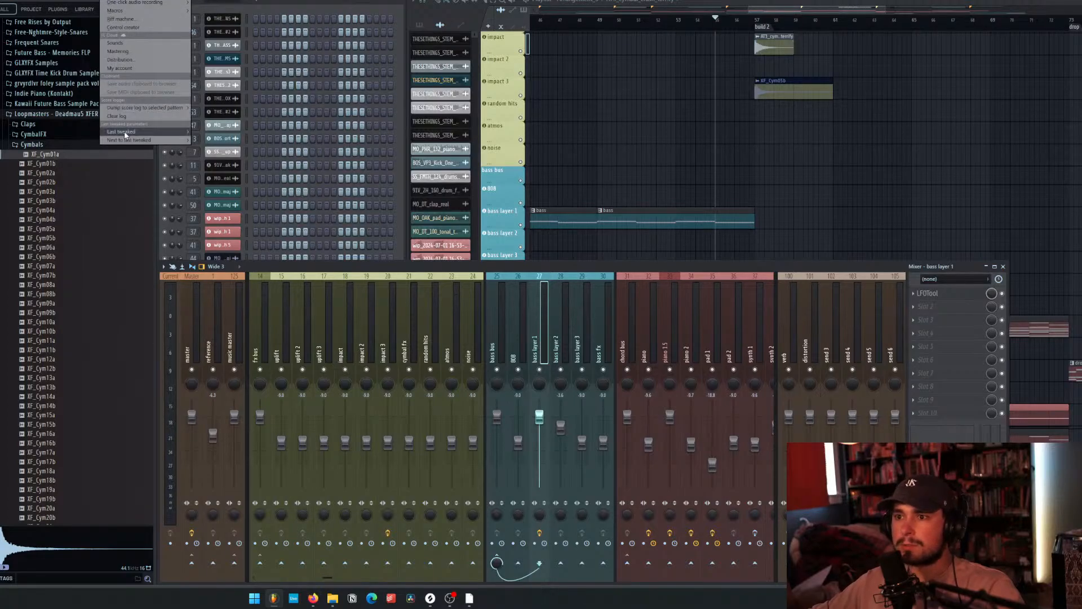
mouse_move(125, 133)
left_click(244, 191)
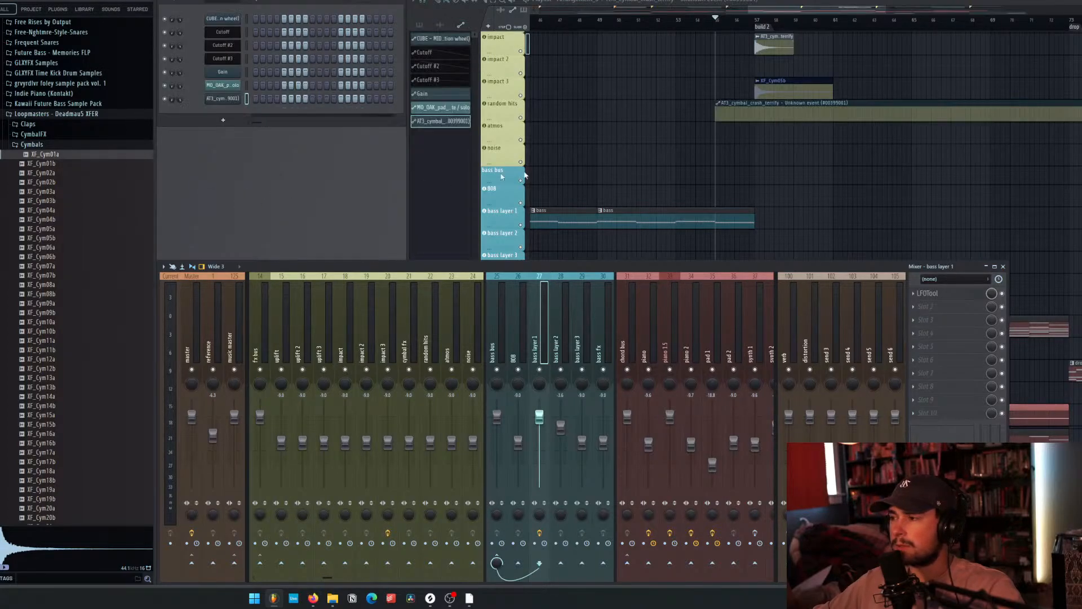
Delete the unwanted cymbal automation clip from the playlist along with its channel, and show the instrument channels.
right_click(770, 105)
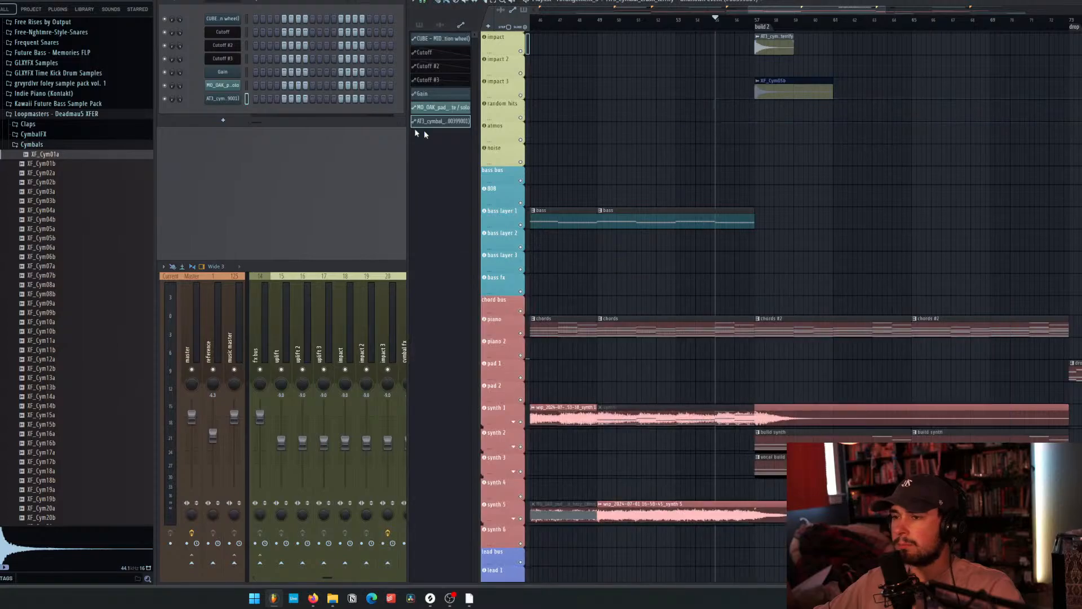
right_click(235, 101)
left_click(256, 201)
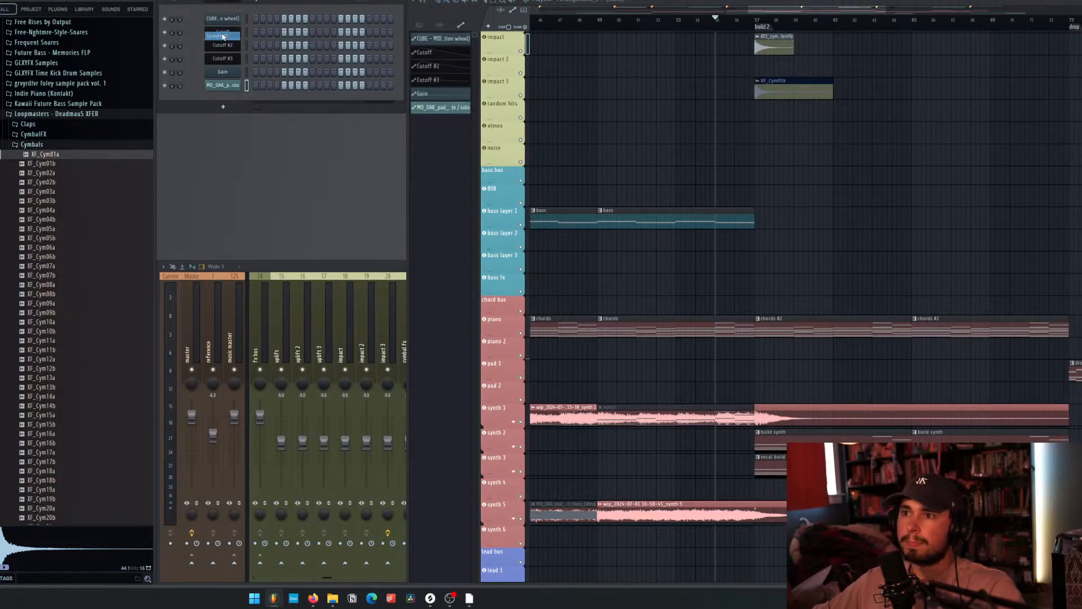
left_click(222, 35)
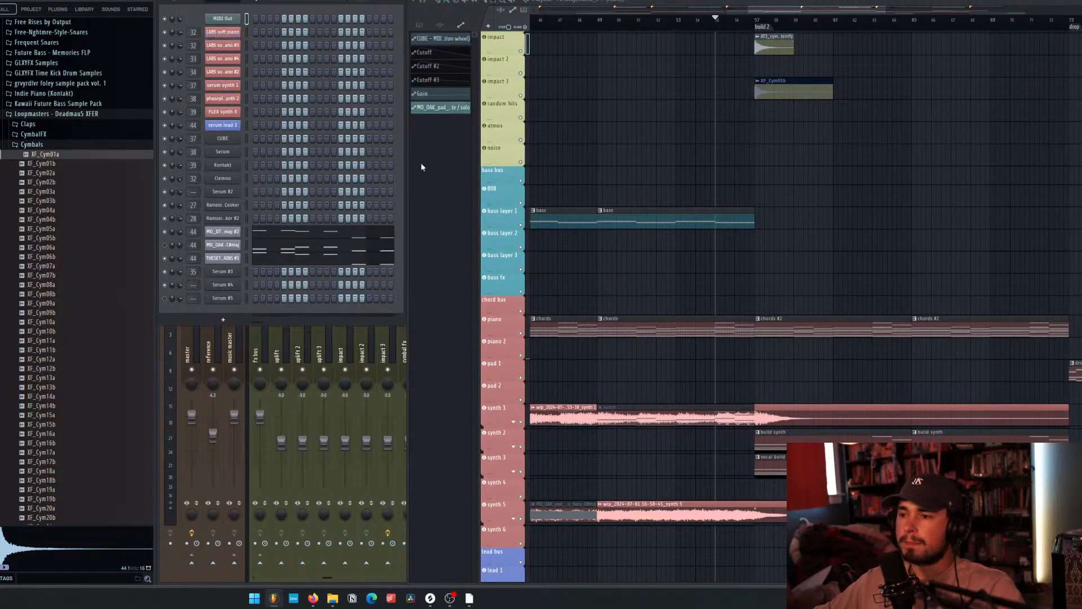
Load kHs Gain in the second slot of the bass layer 1 mixer track and create an automation clip for its gain.
left_click(285, 351)
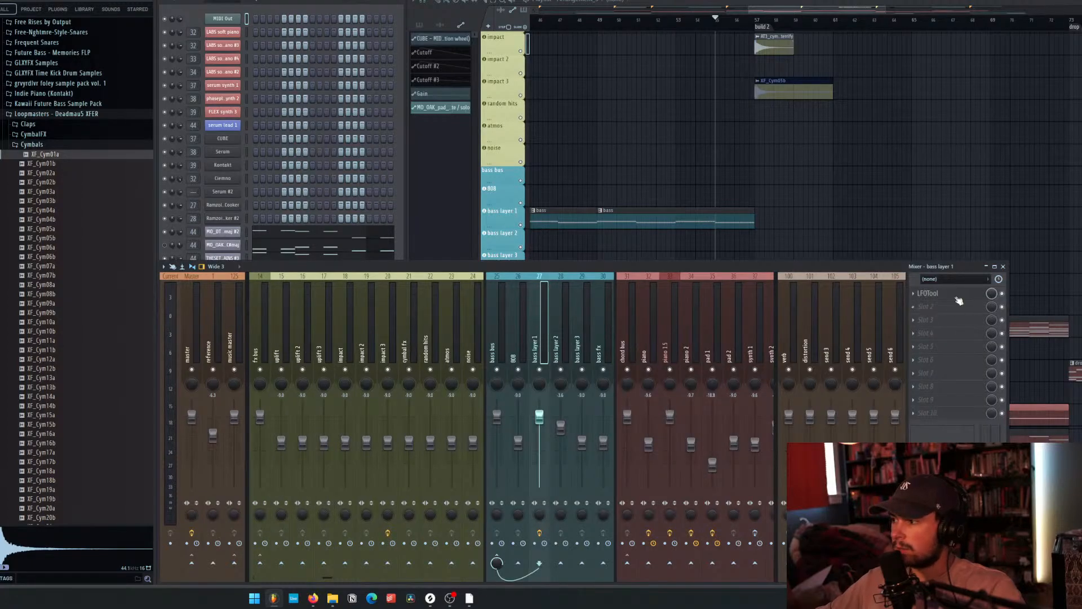
left_click(939, 305)
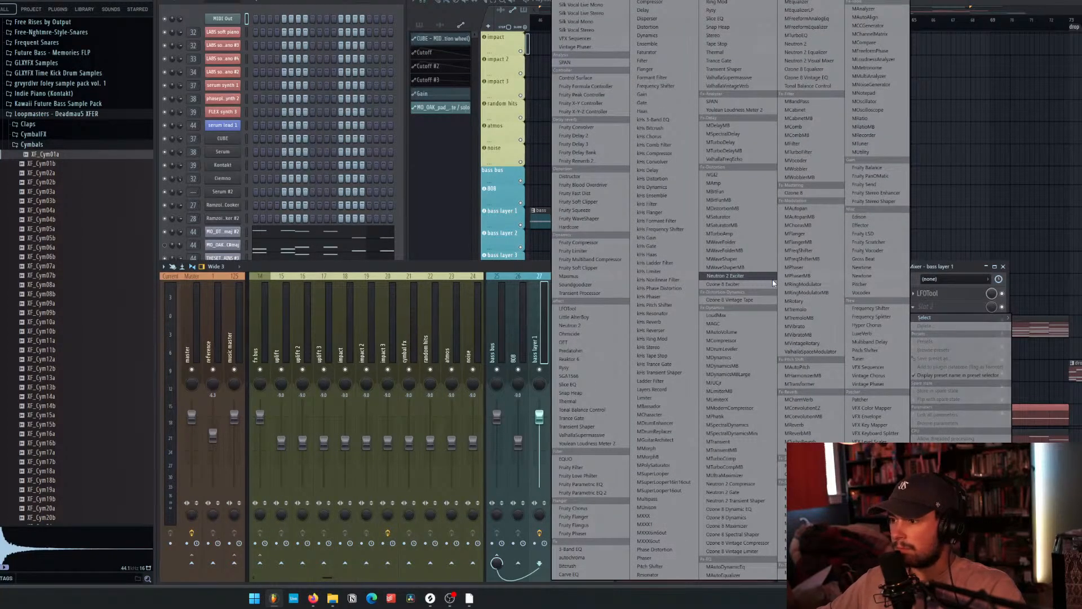
left_click(665, 238)
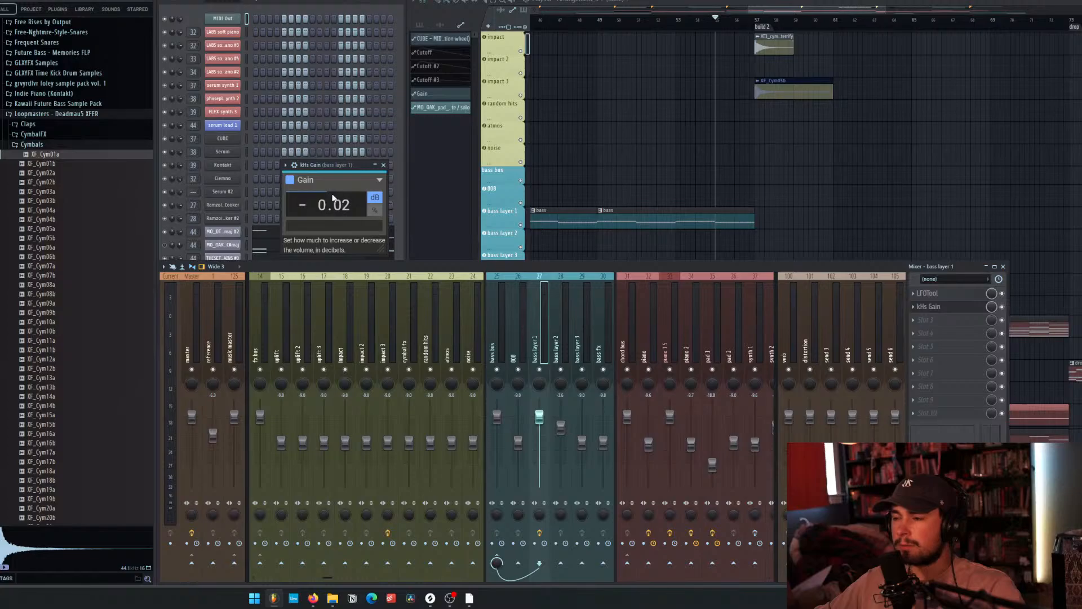
left_click(108, 1)
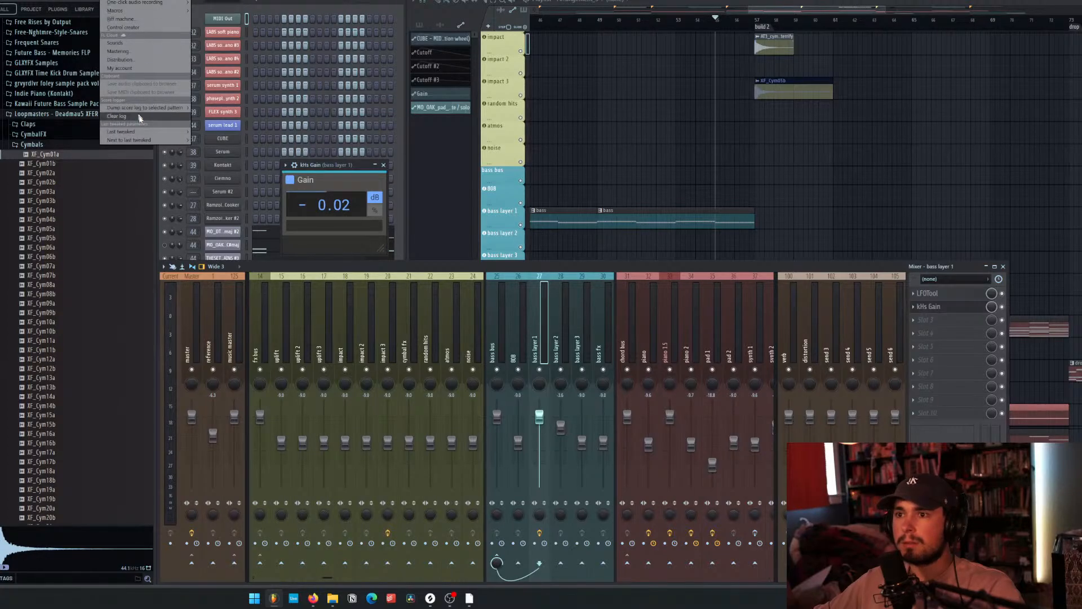
mouse_move(145, 132)
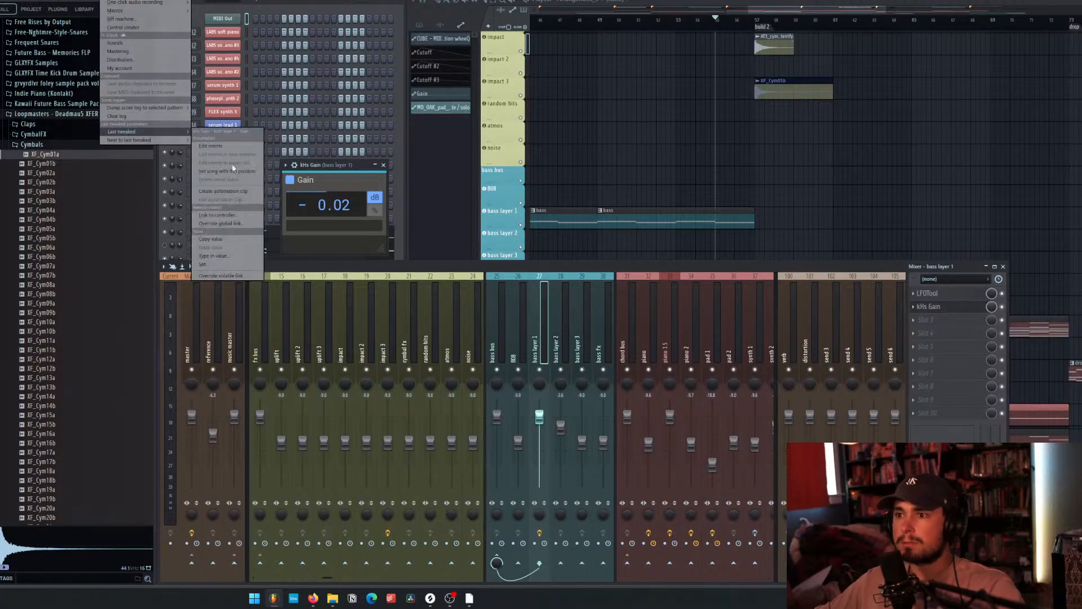
left_click(231, 191)
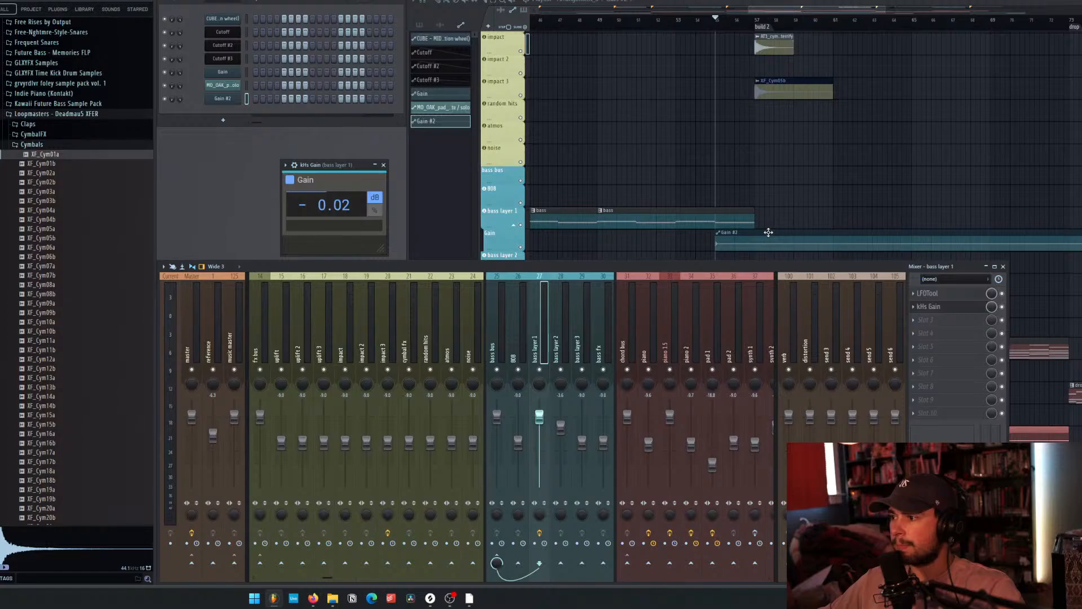
Add a point to the bass gain automation at the start of build 2 that abruptly drops the gain to -30 dB.
right_click(716, 246)
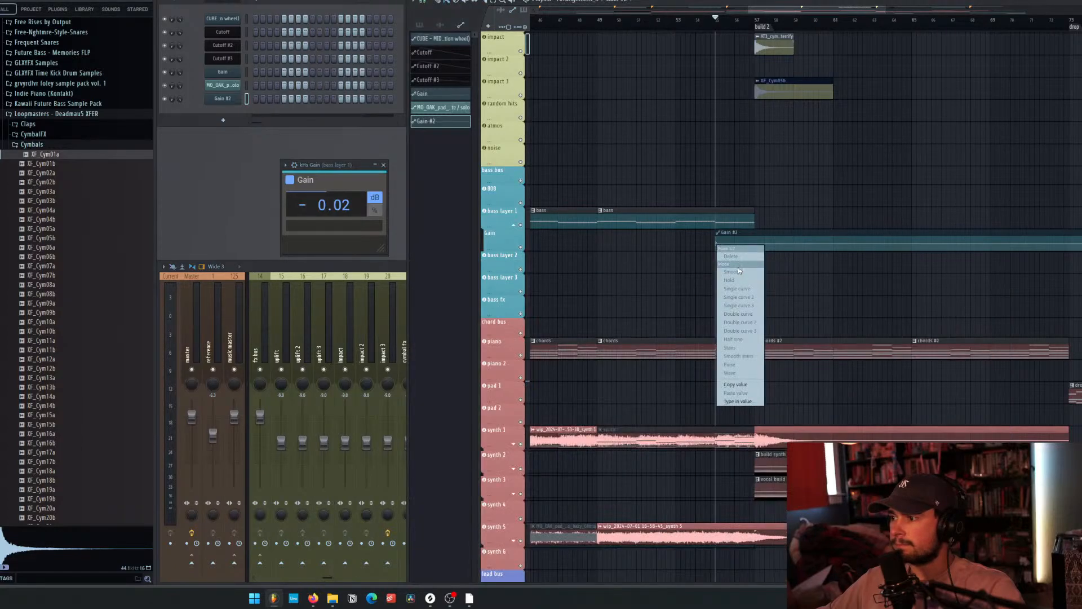
left_click(736, 385)
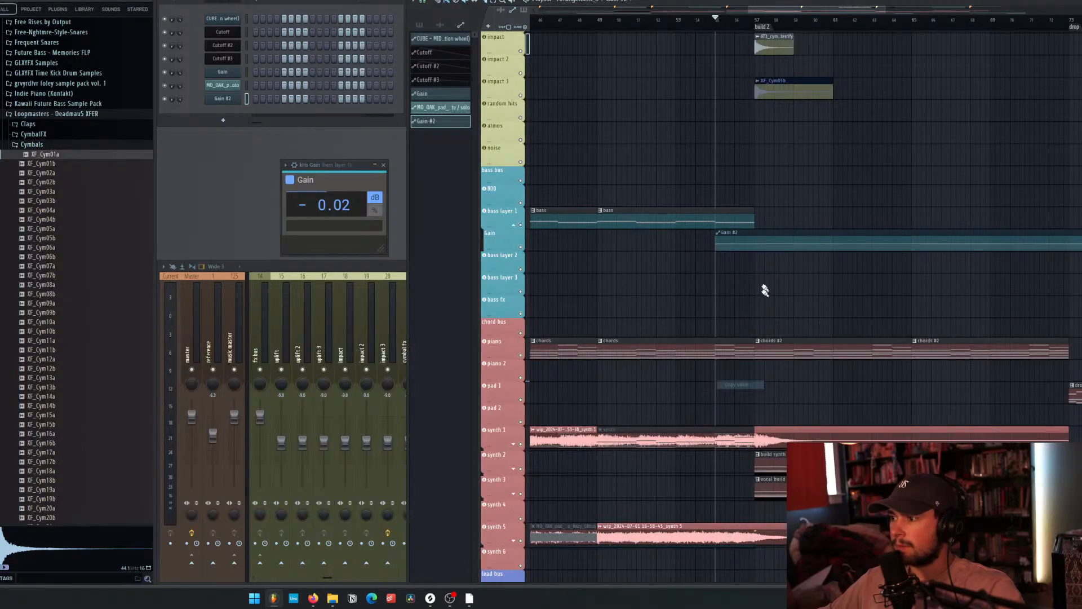
right_click(758, 245)
left_click(773, 391)
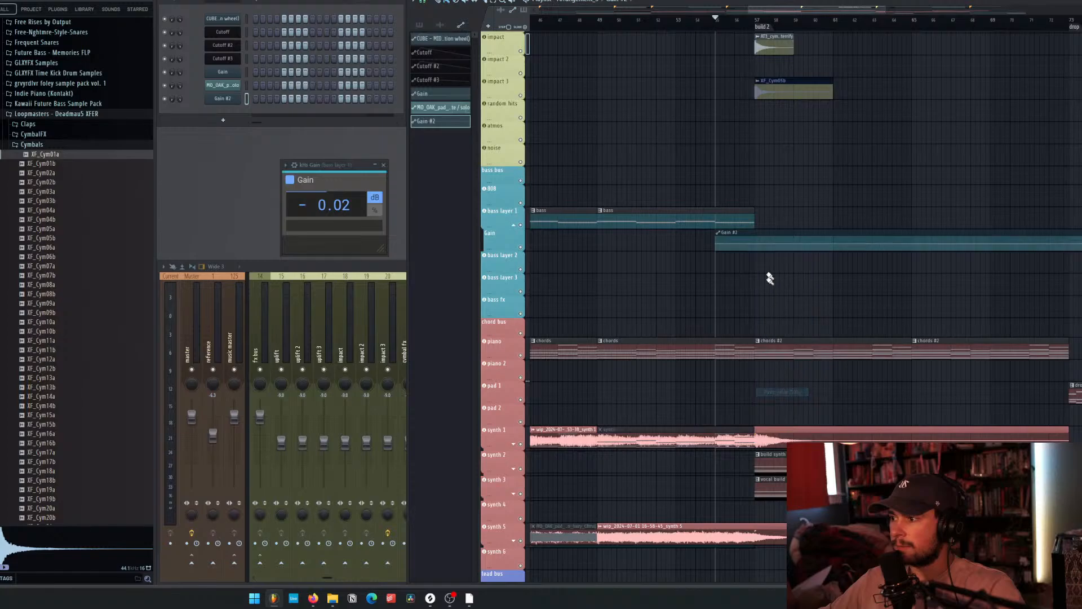
left_click_drag(762, 244, 759, 256)
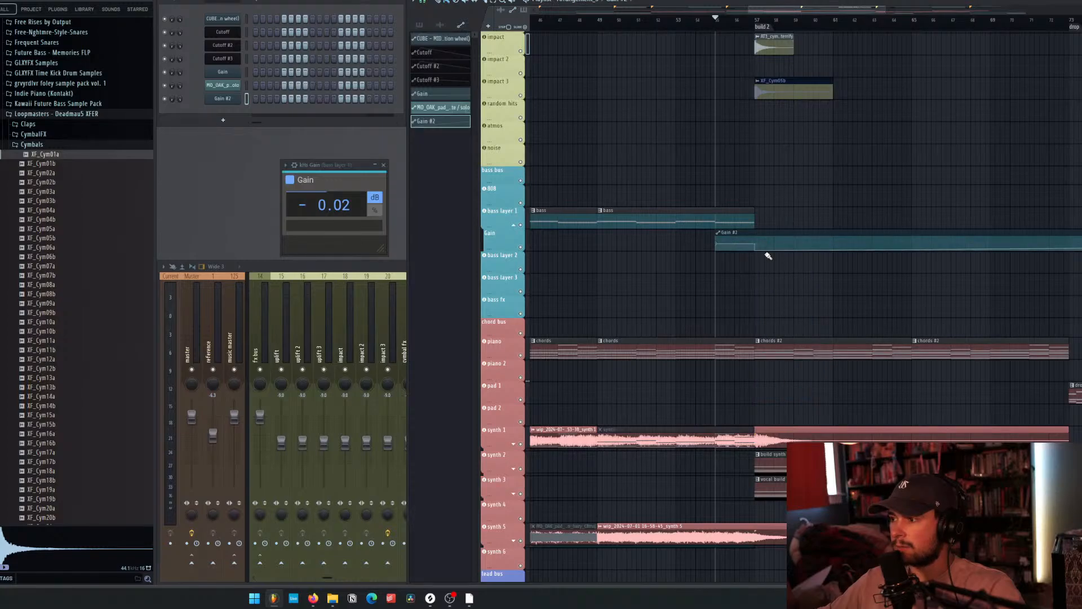
Restore the copied gain value with a point at the second chords #2 clip, and end the automation clip shortly after it.
mouse_move(913, 242)
left_mouse_down()
mouse_move(914, 259)
mouse_move(916, 242)
left_mouse_up()
right_click(914, 243)
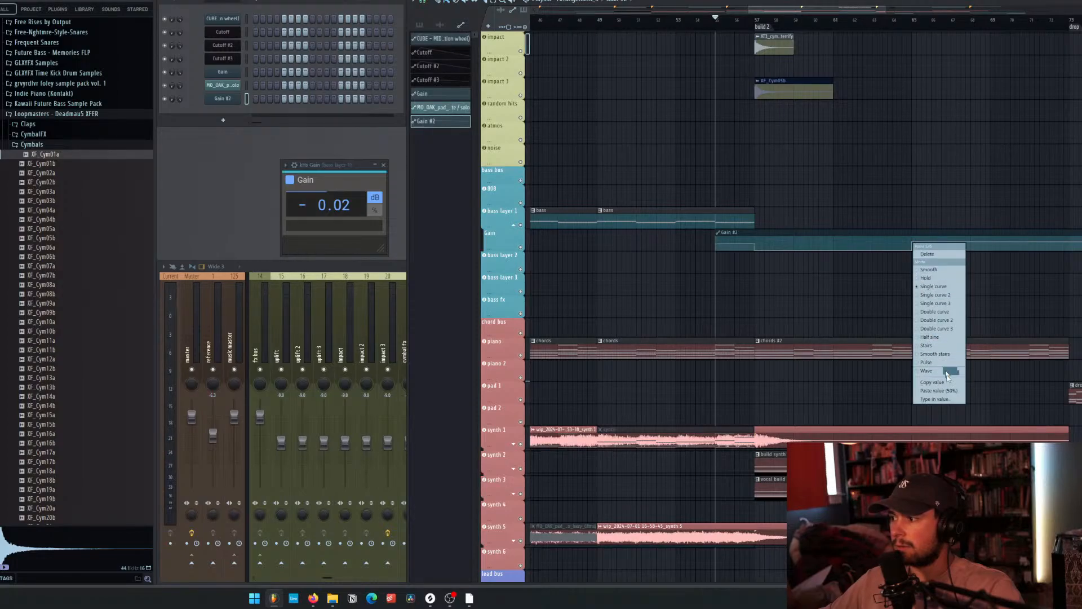
left_click(949, 391)
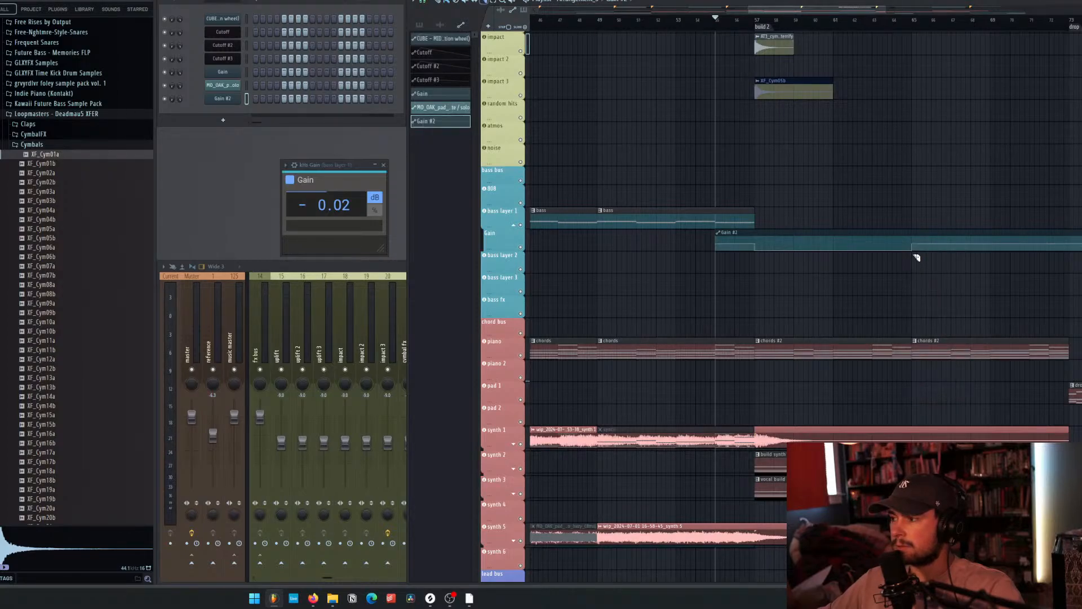
right_click(924, 231)
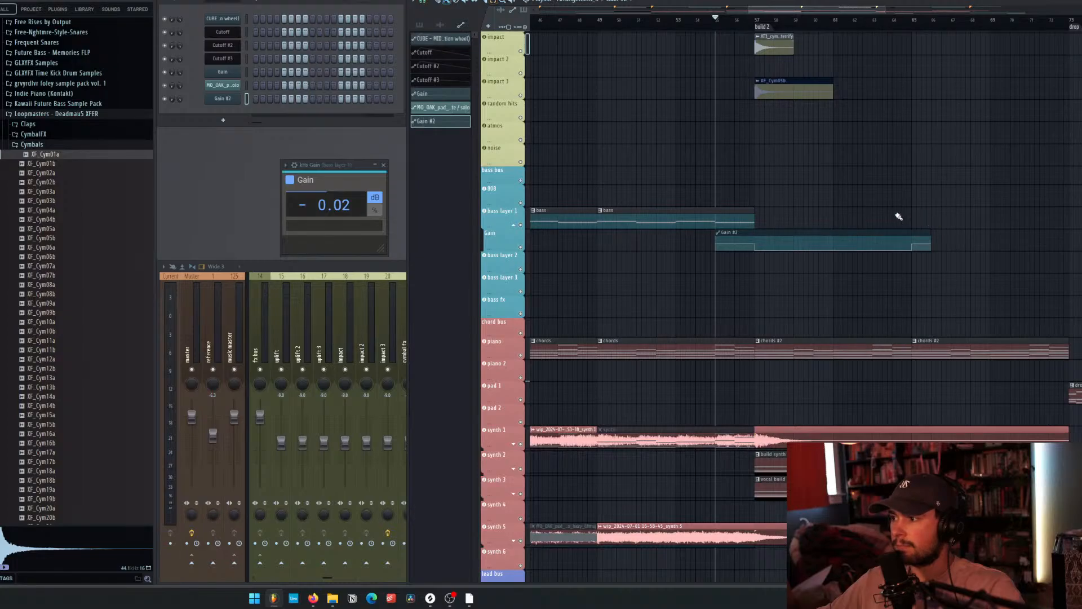
Play into build 2 with the bass gain automation active, collapsing its track and closing the kHs Gain window.
key("space")
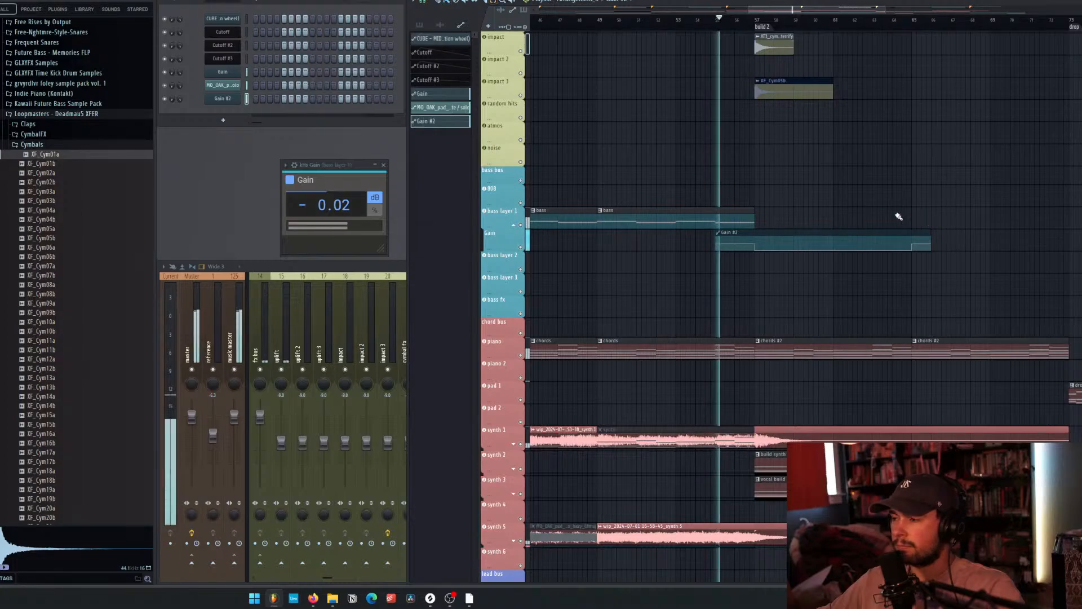
left_click(515, 226)
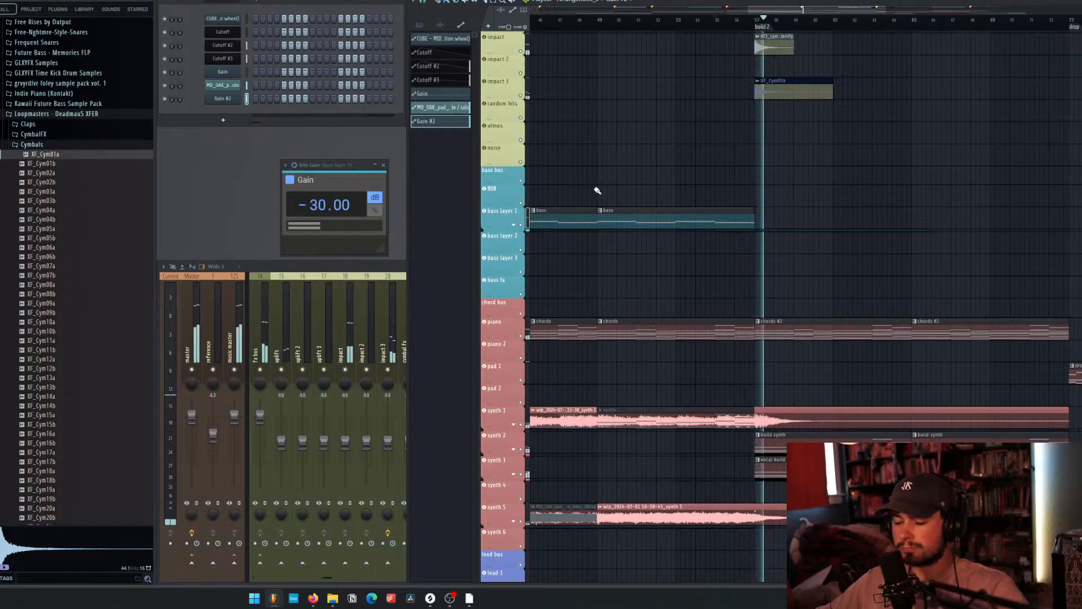
scroll(699, 191, "down", 5)
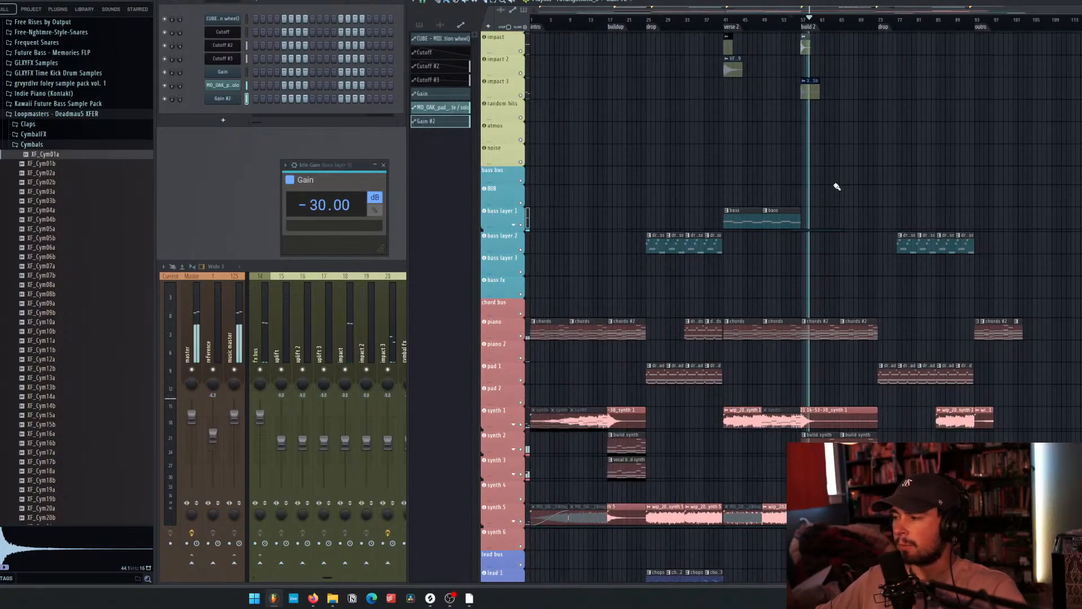
scroll(873, 197, "up", 3)
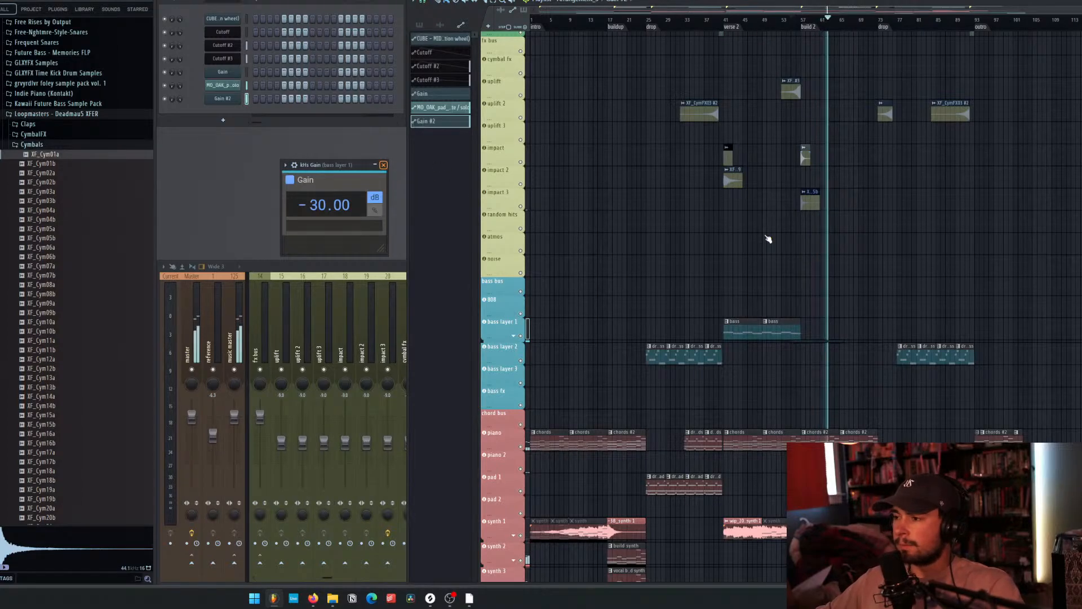
key("Escape")
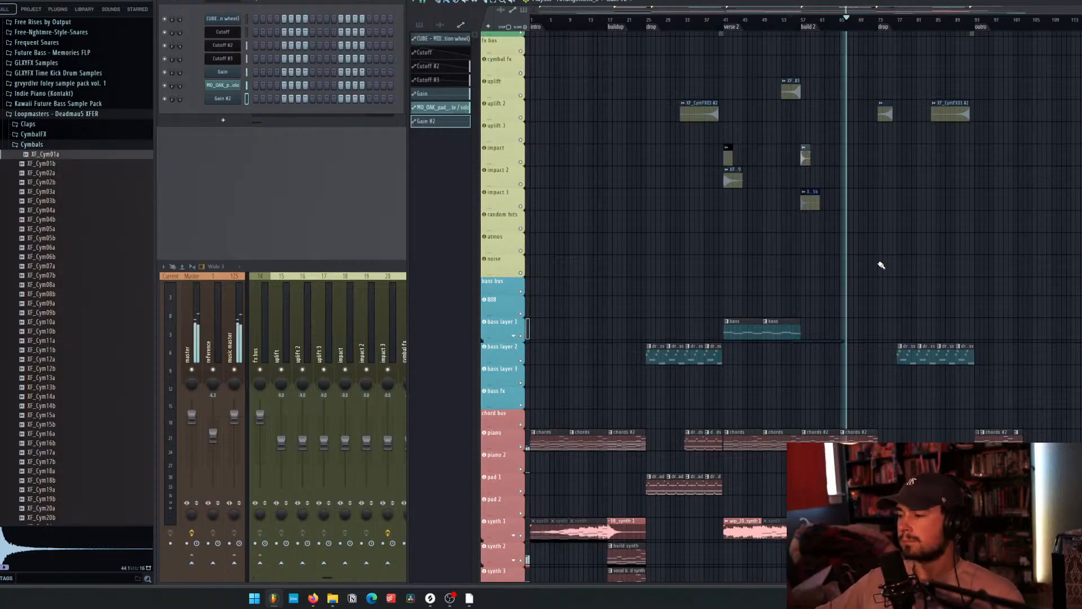
scroll(881, 264, "down", 10)
scroll(884, 263, "up", 7)
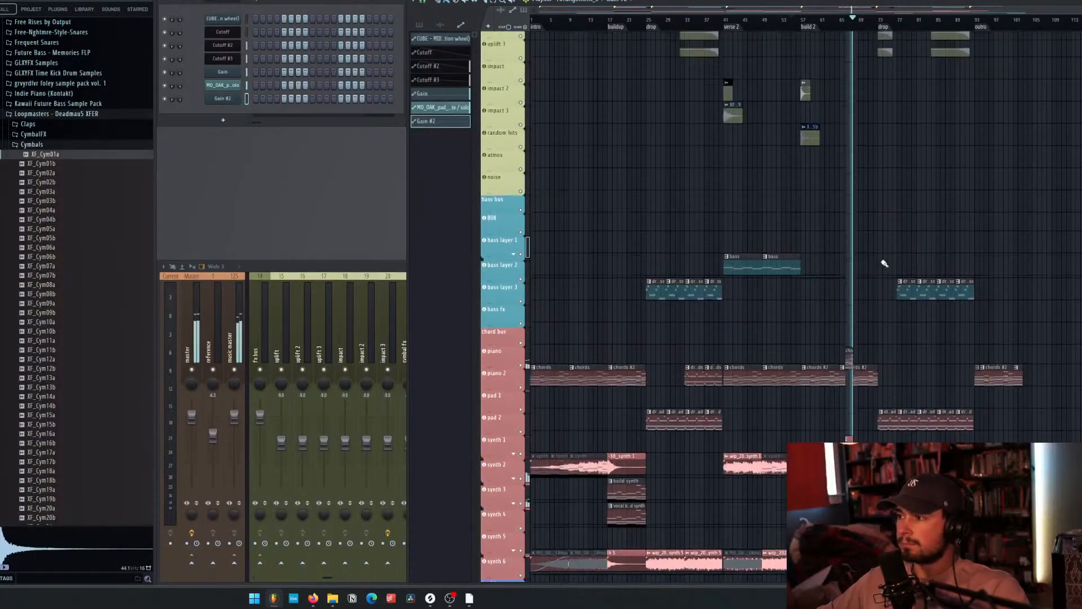
scroll(870, 236, "up", 3)
Replay the transition from the last bars of verse 2 into build 2 and stop playback.
key("space")
left_click(783, 26)
key("space")
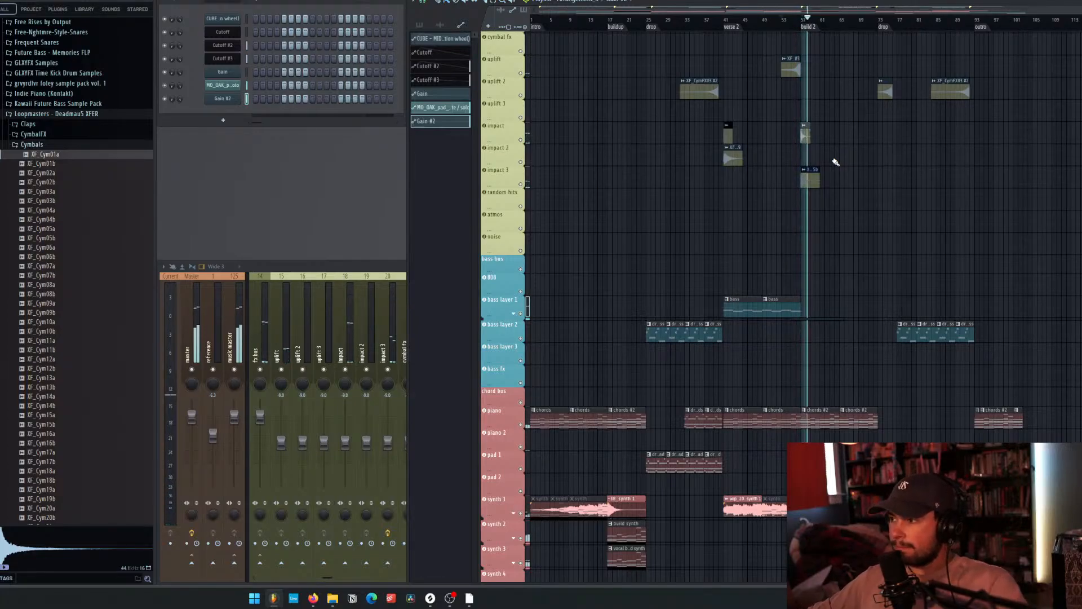
scroll(845, 204, "down", 3)
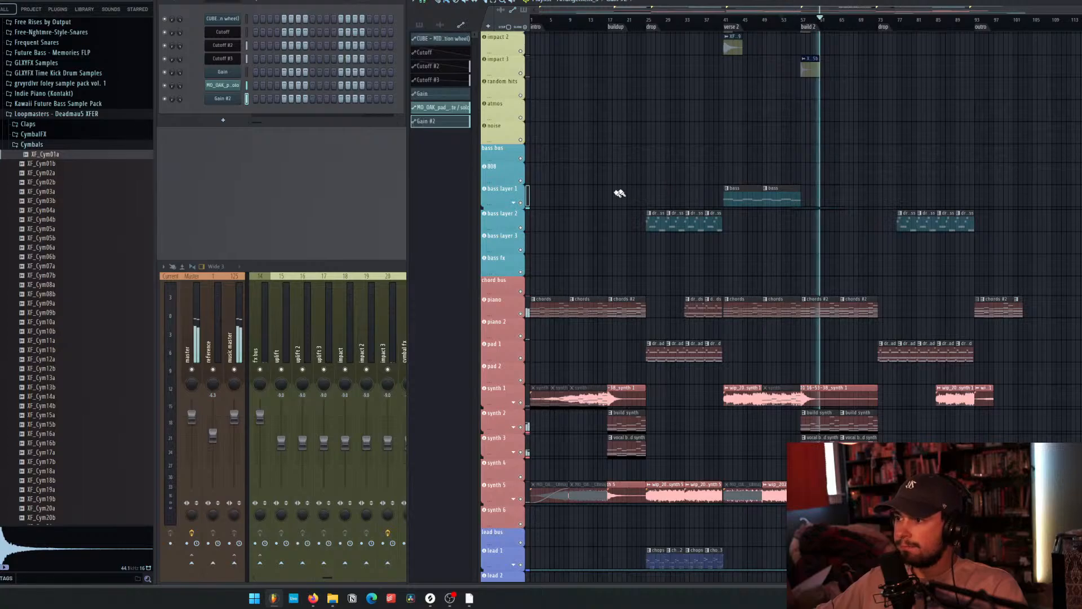
key("space")
Expand bass layer 1's automation track, select the drop bass pattern, and play the drop with bass layer 2 soloed.
left_click(514, 203)
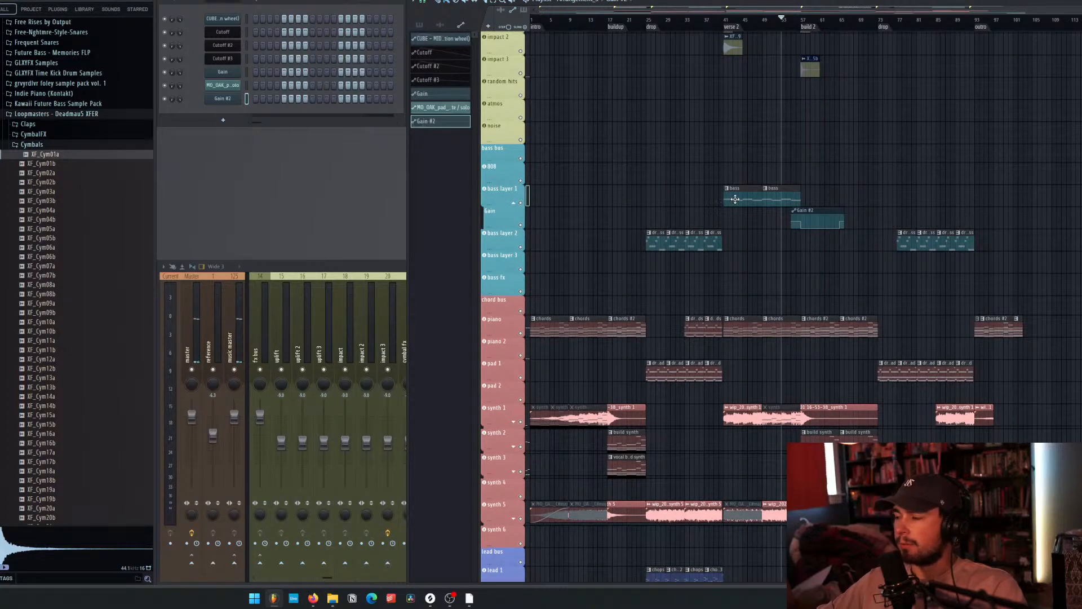
left_click(715, 243)
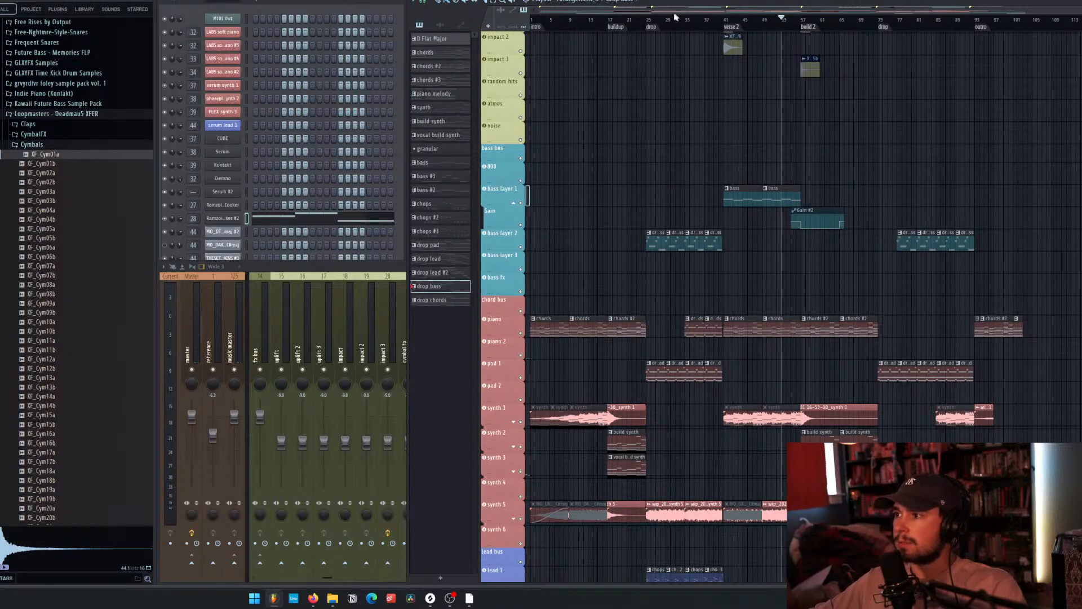
left_click(651, 23)
key("space")
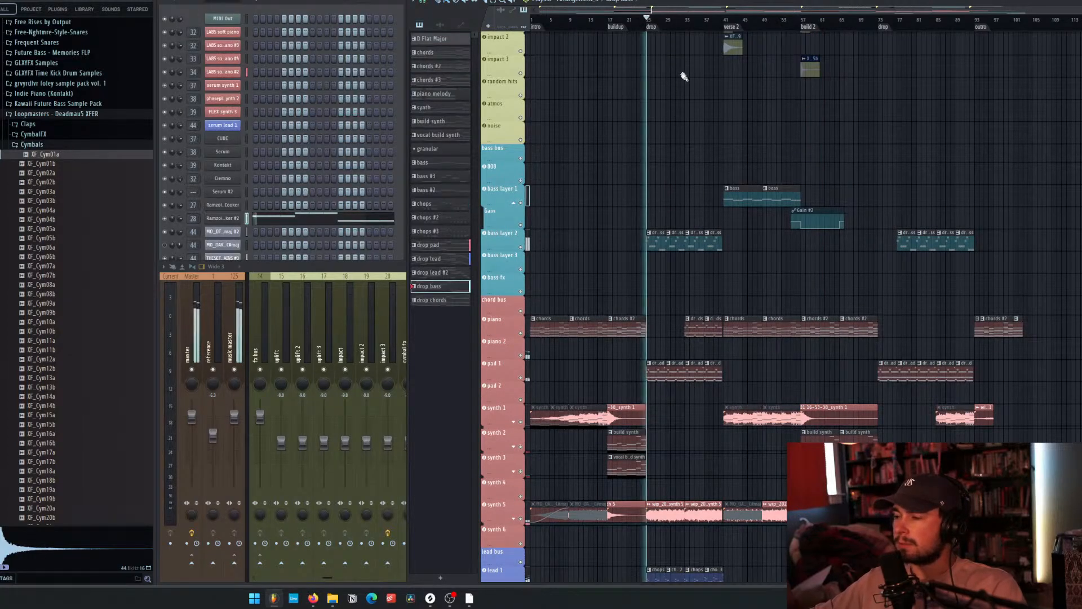
left_click(521, 233, "ctrl")
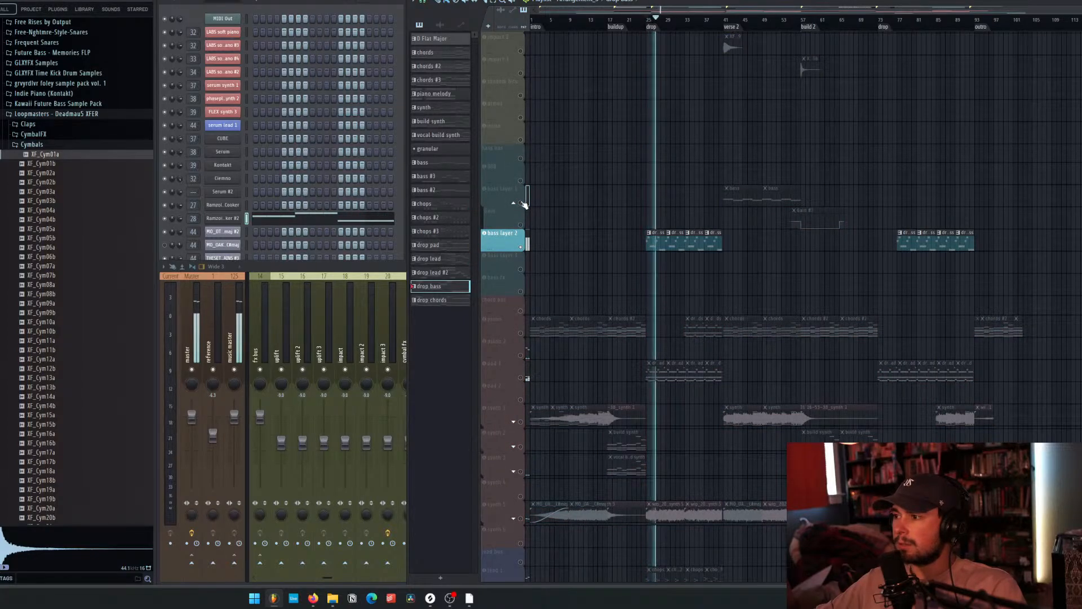
Listen to bass layer 1 soloed at the start of verse 2, and clear the solo.
left_click(521, 203, "ctrl")
key("space")
left_click(725, 21)
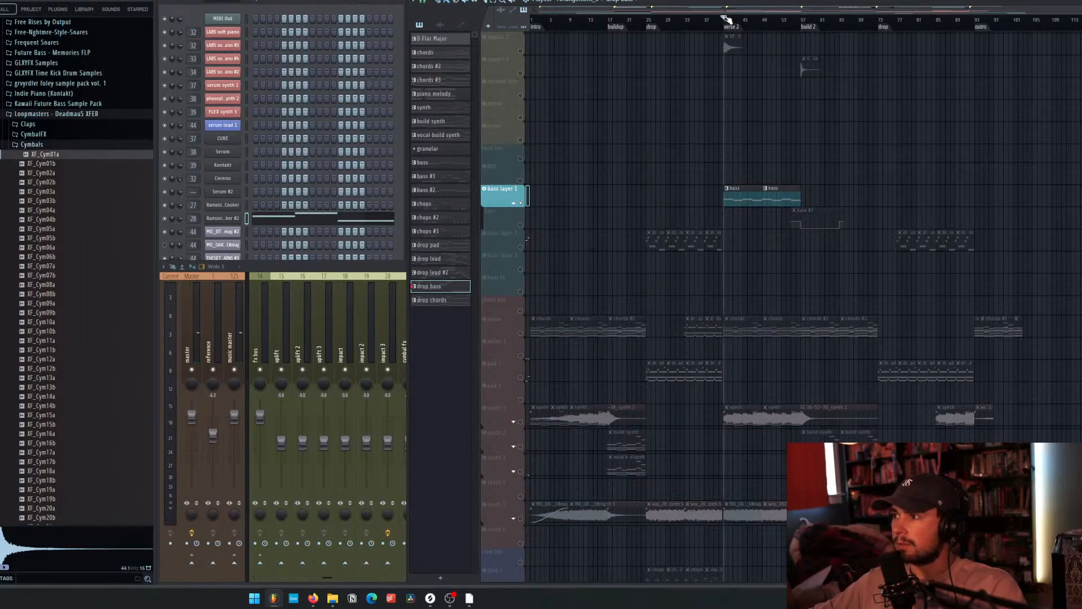
key("space")
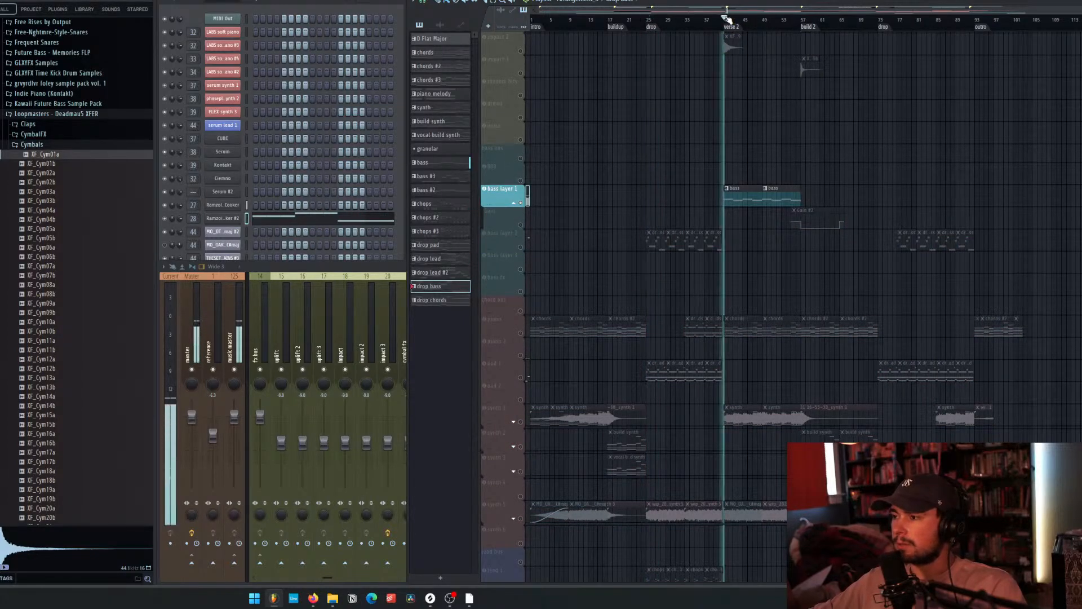
key("space")
left_click(522, 203, "ctrl")
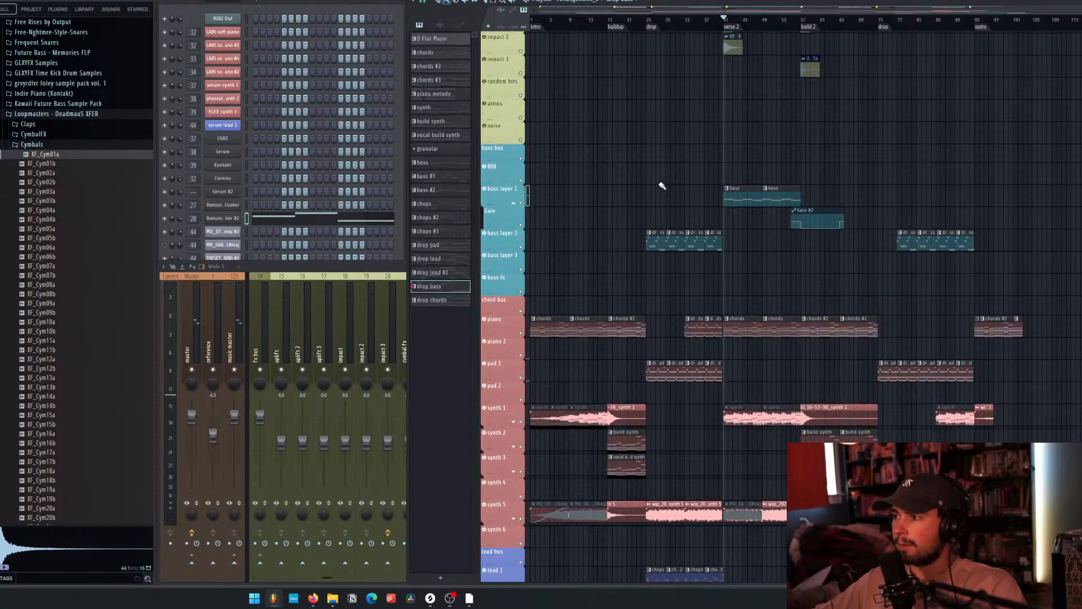
Create a new pattern named "breakdown bass".
left_click(453, 580)
type("build ")
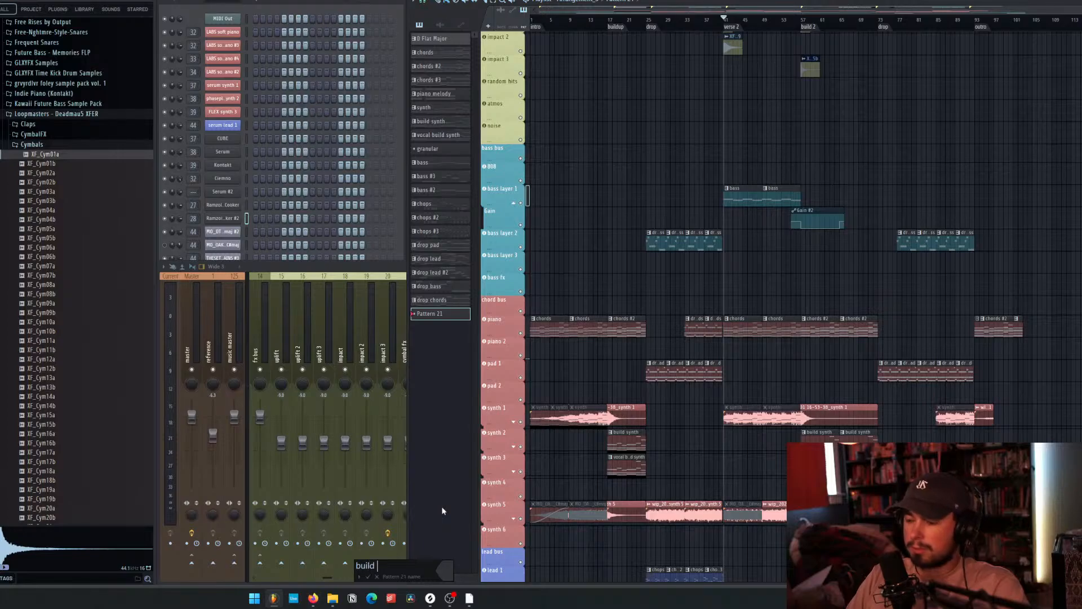
type("kdown bass")
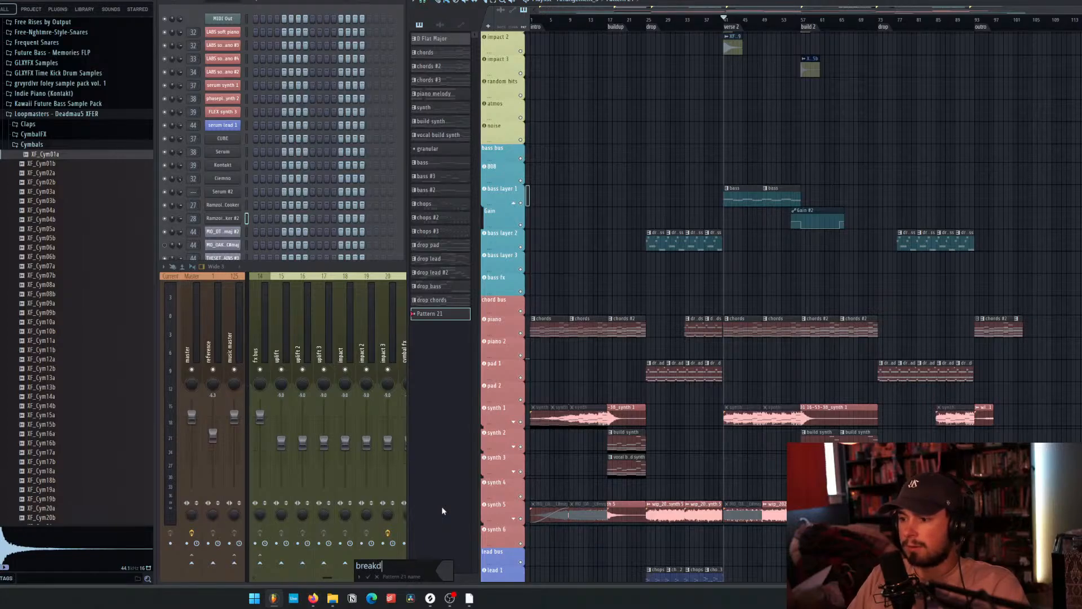
key("Return")
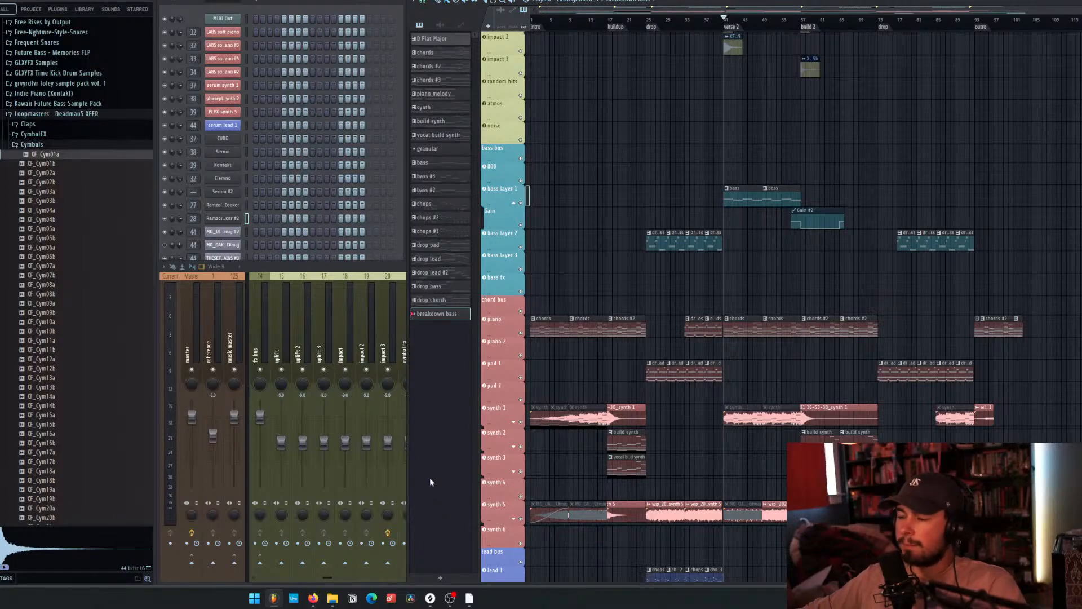
Enlarge the channel rack and check which channel holds the verse 2 bass notes against the breakdown bass pattern.
left_click(197, 1)
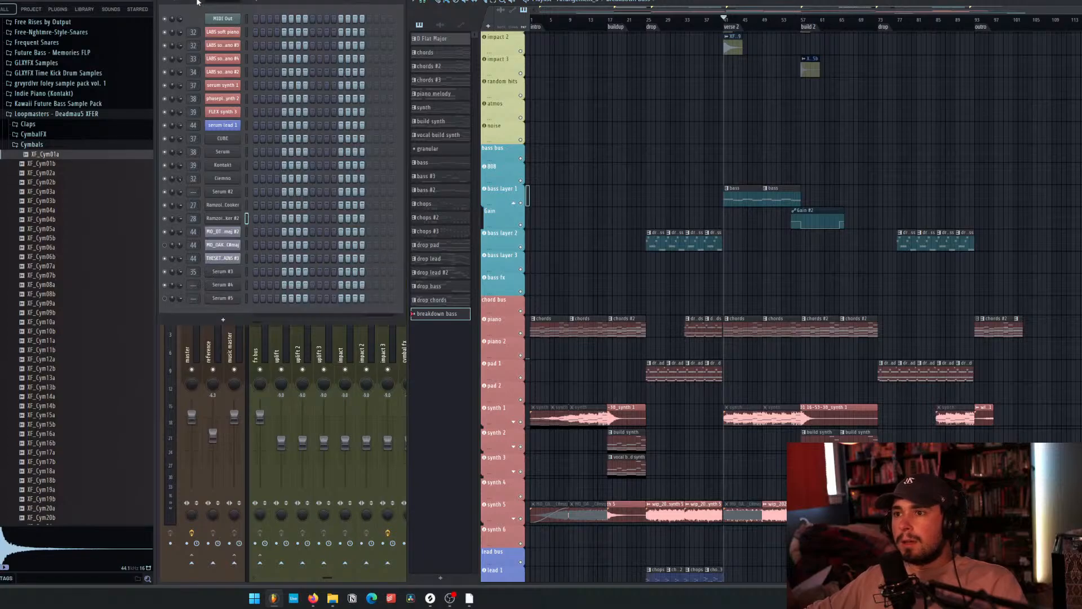
left_click(739, 195)
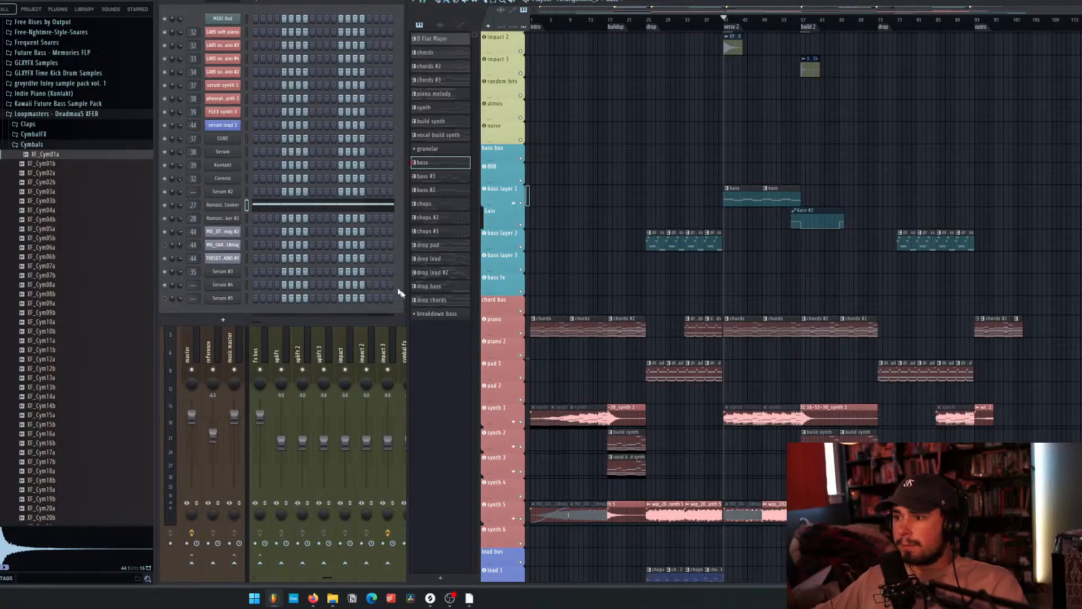
left_click(445, 316)
right_click(241, 208)
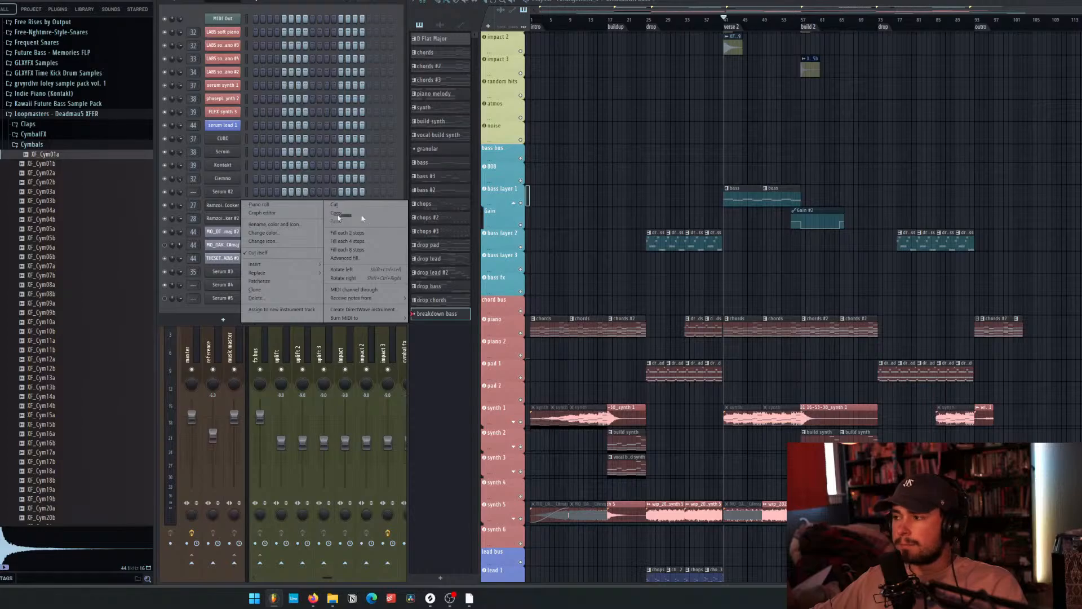
left_click(735, 198)
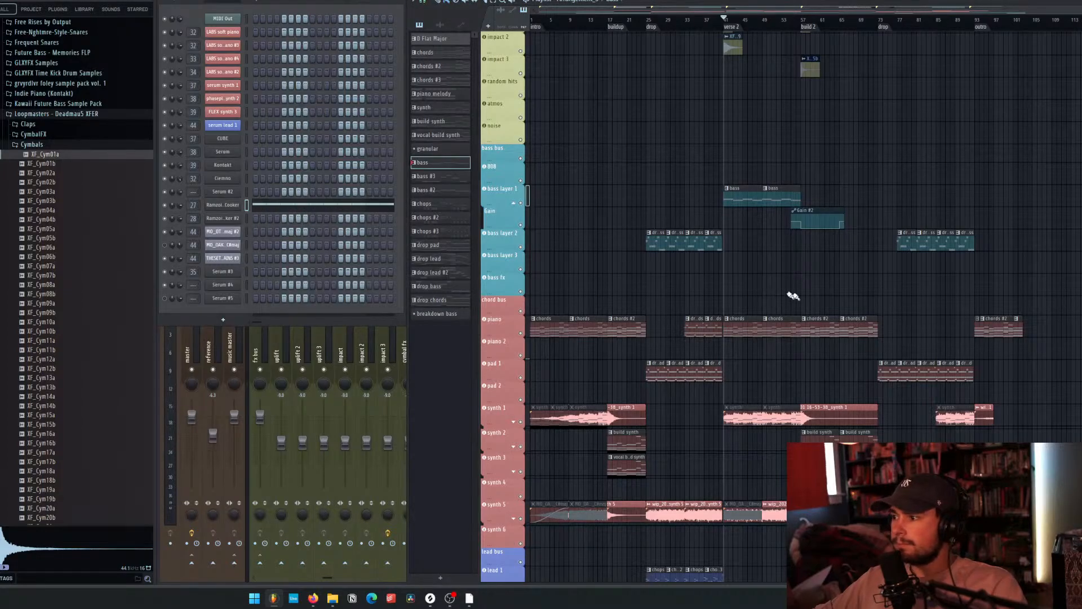
Draw two consecutive two-bar bass notes in the chords #2 pattern on the mixer track 27 channel, following the lowest chord notes.
left_click(829, 328)
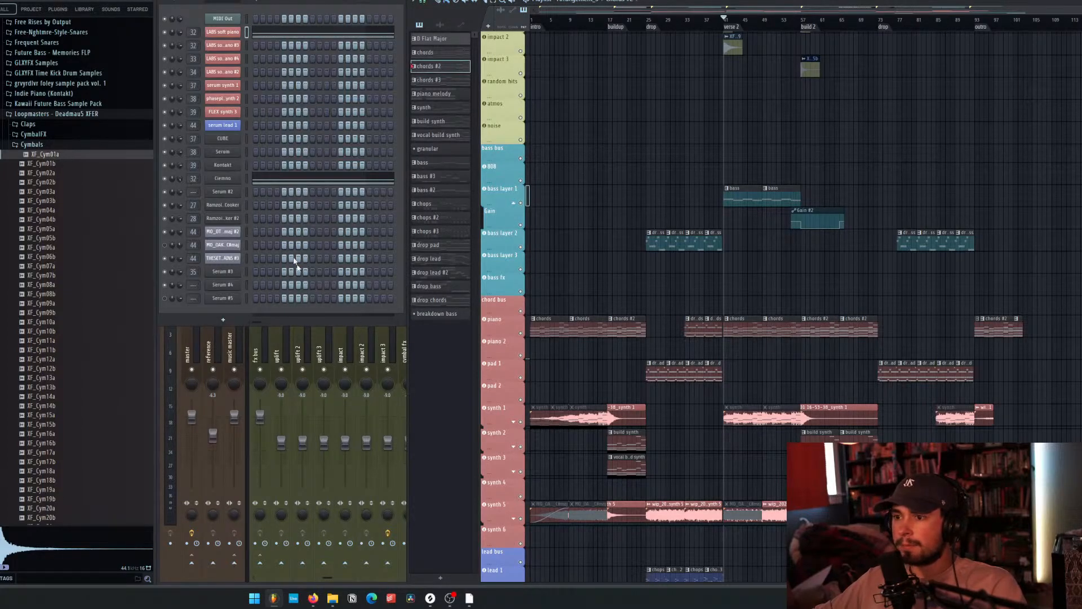
right_click(235, 212)
left_click(247, 206)
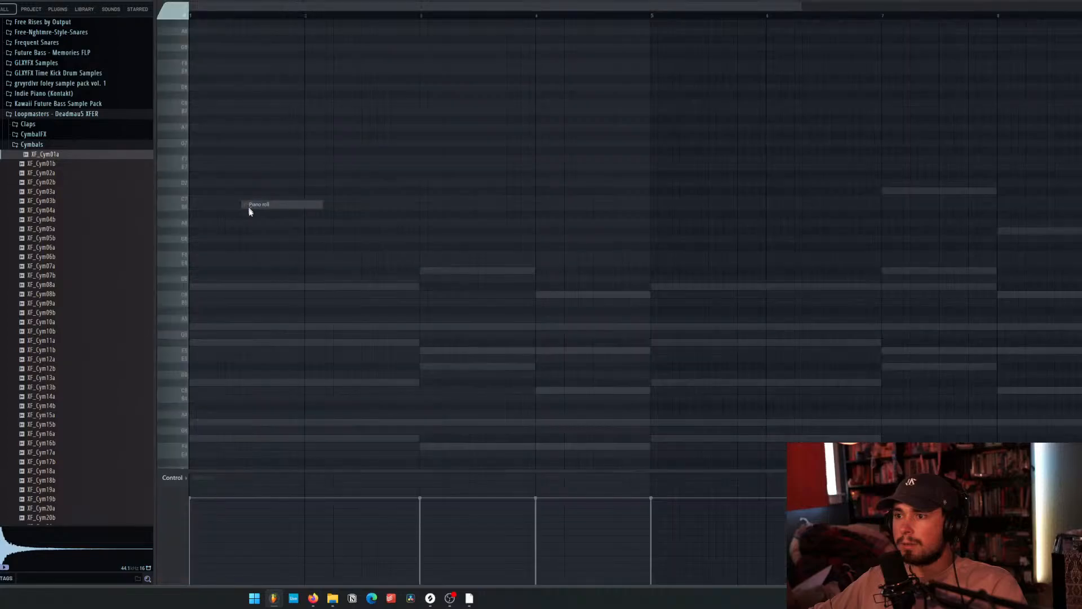
left_click(192, 319)
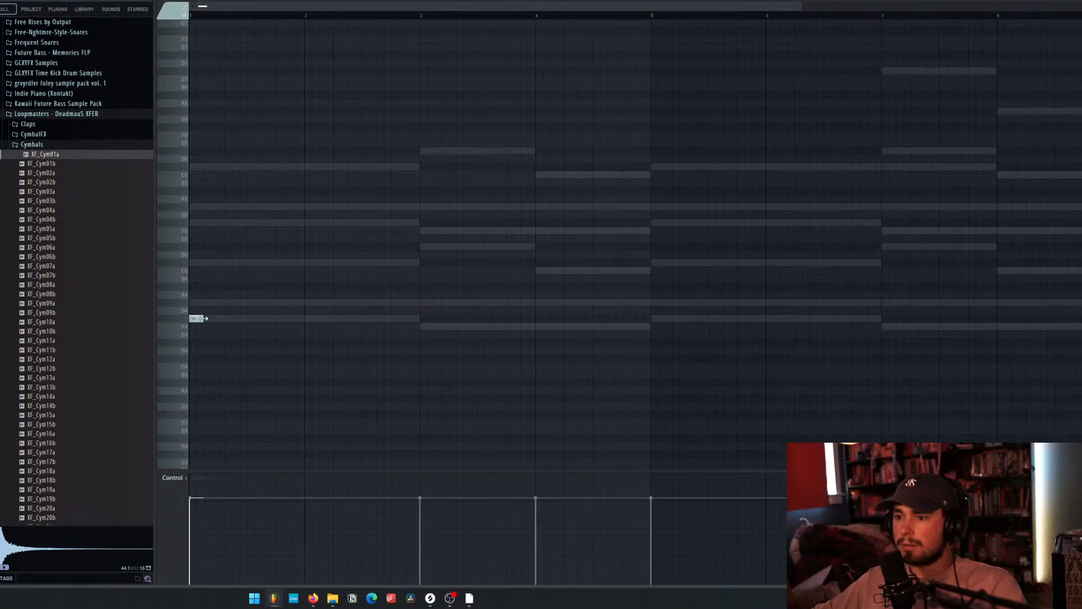
left_click_drag(205, 318, 417, 325)
left_click(421, 326)
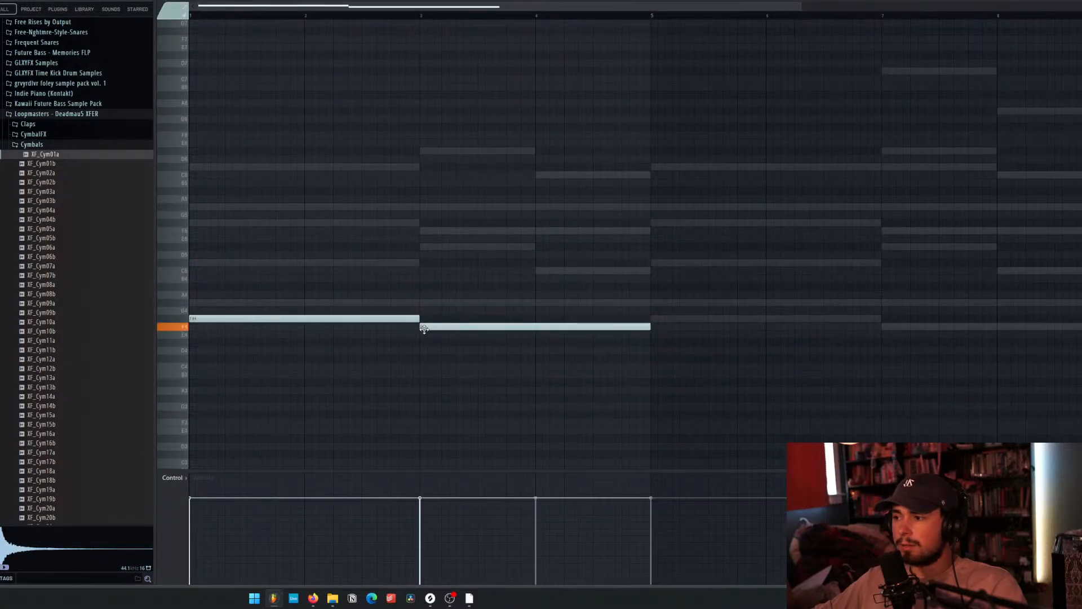
left_click(652, 303)
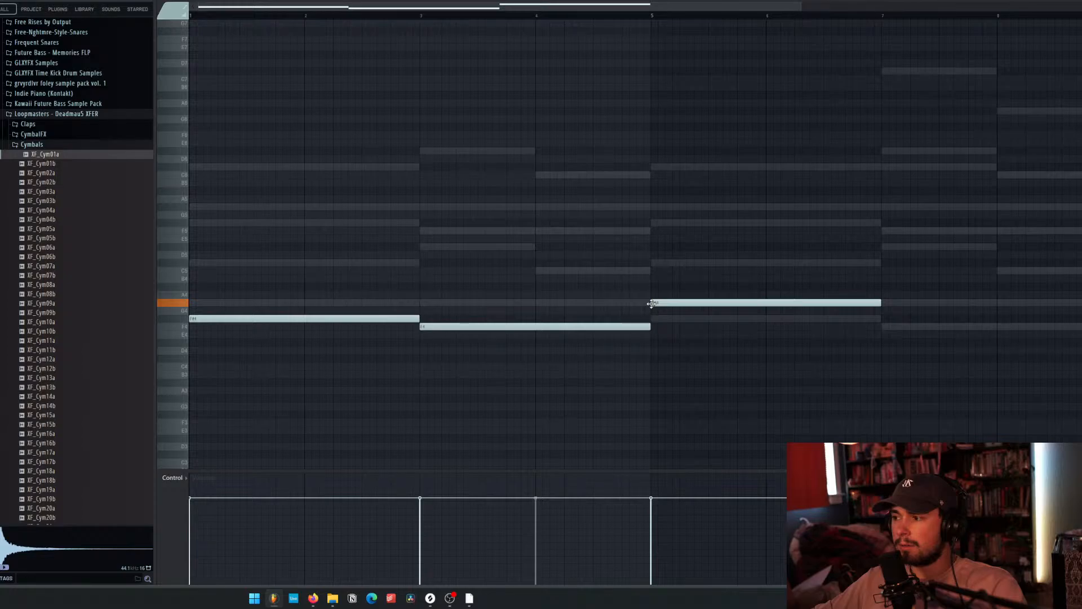
right_click(661, 304)
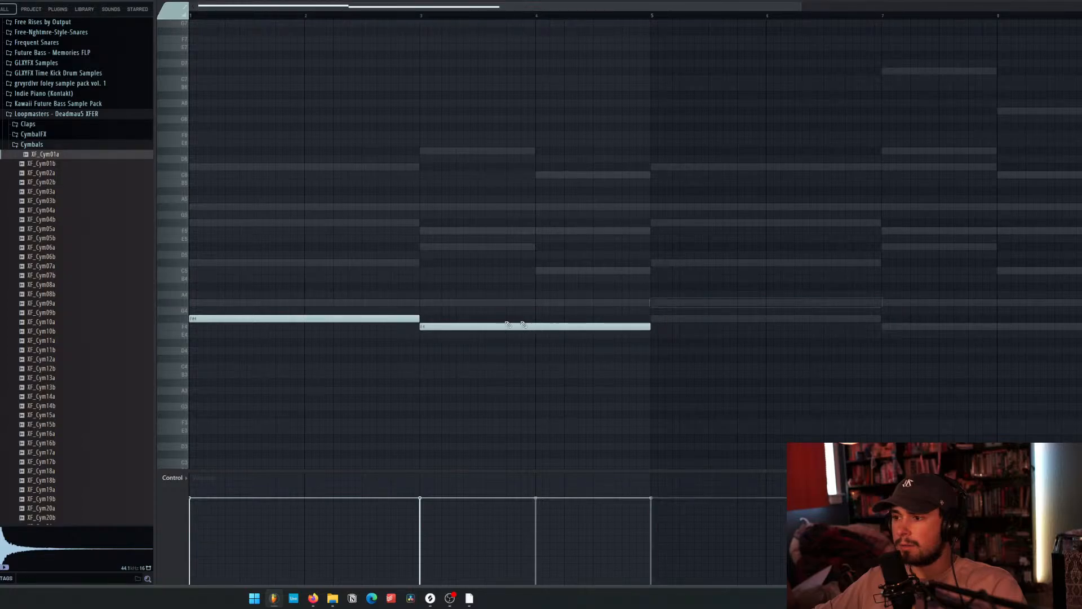
mouse_move(226, 322)
left_mouse_down()
mouse_move(221, 305)
mouse_move(222, 321)
left_mouse_up()
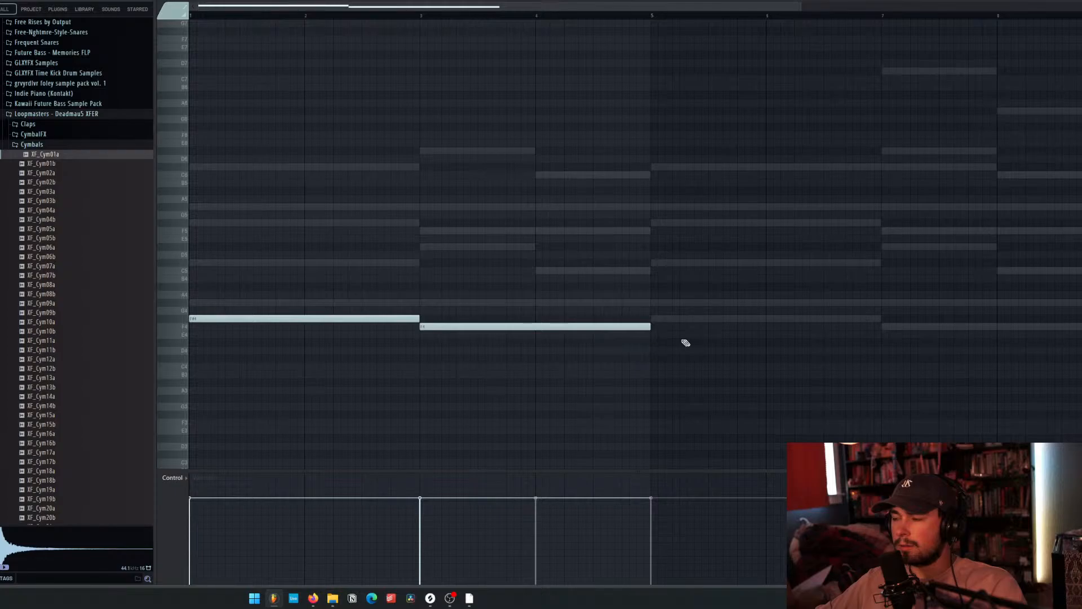
key("F7")
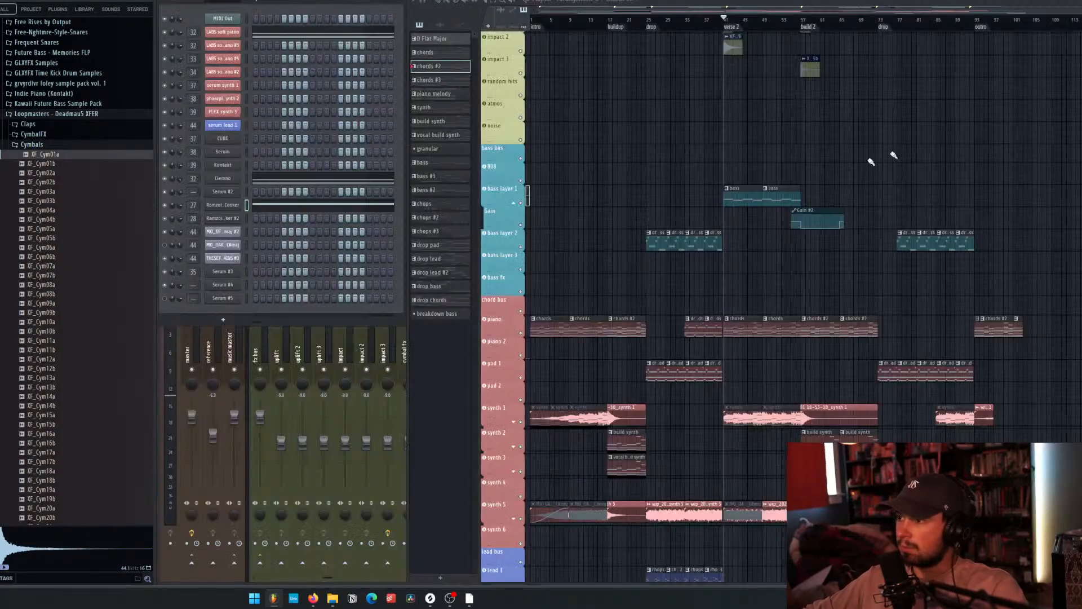
Replace the run of short repeated notes in the chords #2 bass line with a single two-bar note at the start.
left_click(743, 201)
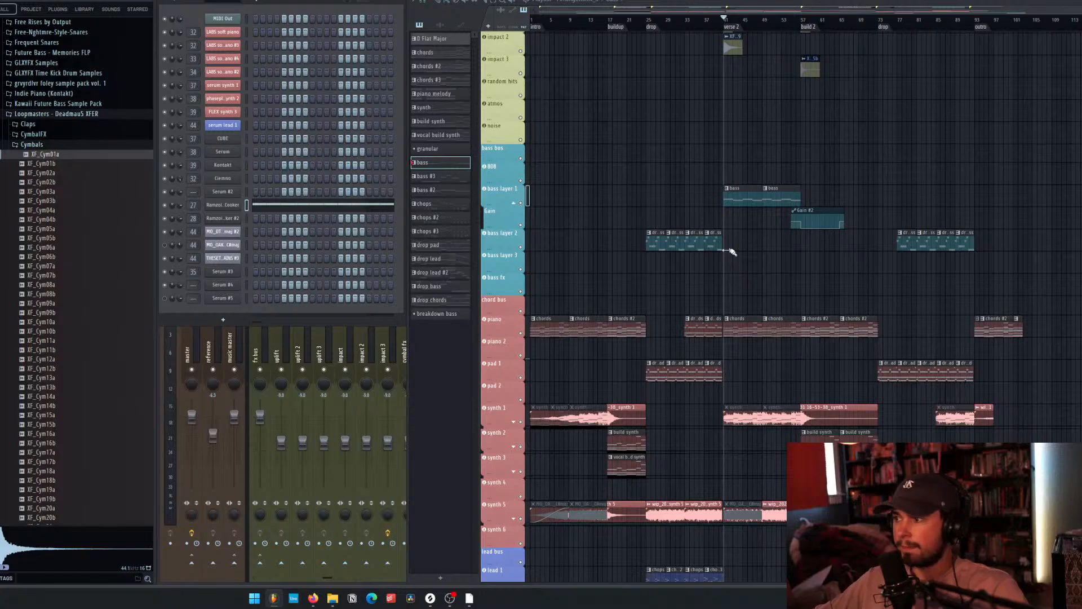
left_click(823, 331)
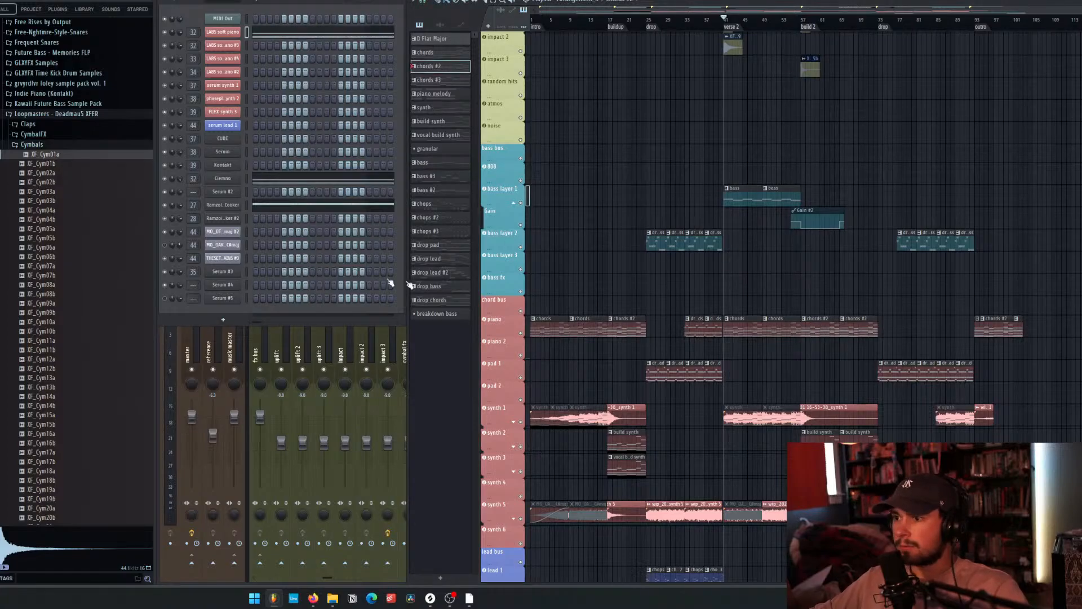
left_click(248, 204)
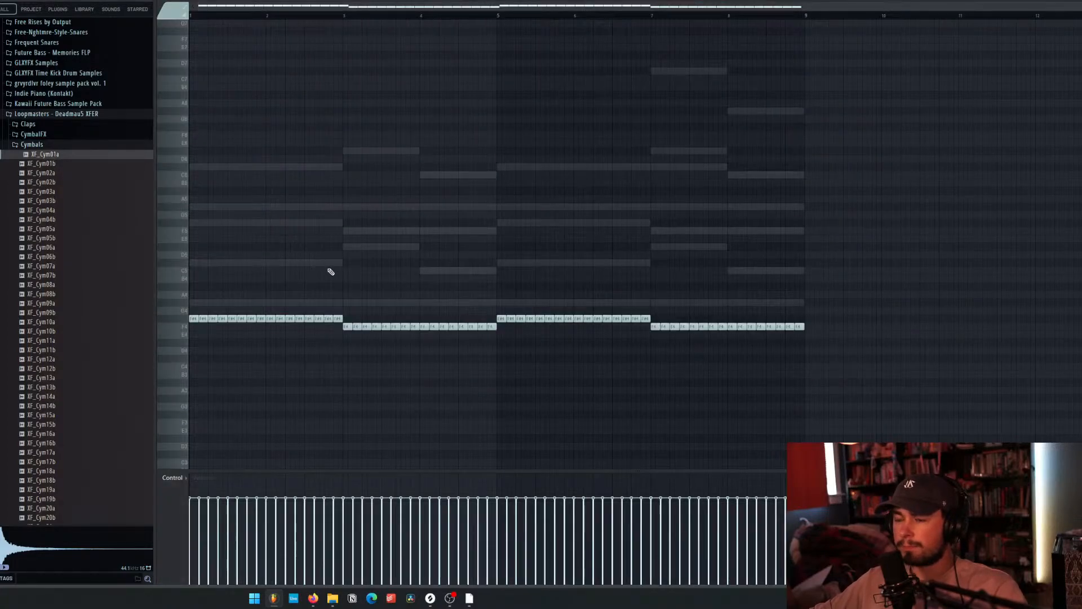
mouse_move(337, 319)
left_mouse_down()
mouse_move(204, 321)
mouse_move(496, 336)
mouse_move(442, 333)
mouse_move(499, 316)
mouse_move(655, 320)
mouse_move(674, 333)
mouse_move(824, 330)
left_mouse_up()
key("ctrl+z")
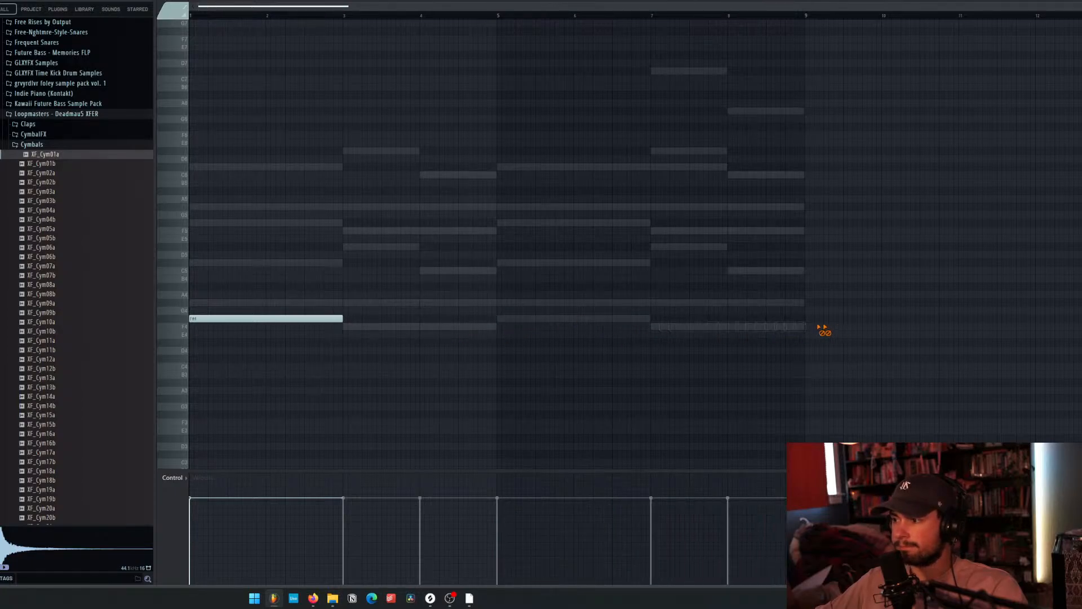
Add three more two-bar notes along the lowest chord notes to fill eight bars, and close the piano roll.
left_click(347, 327)
left_click(497, 319)
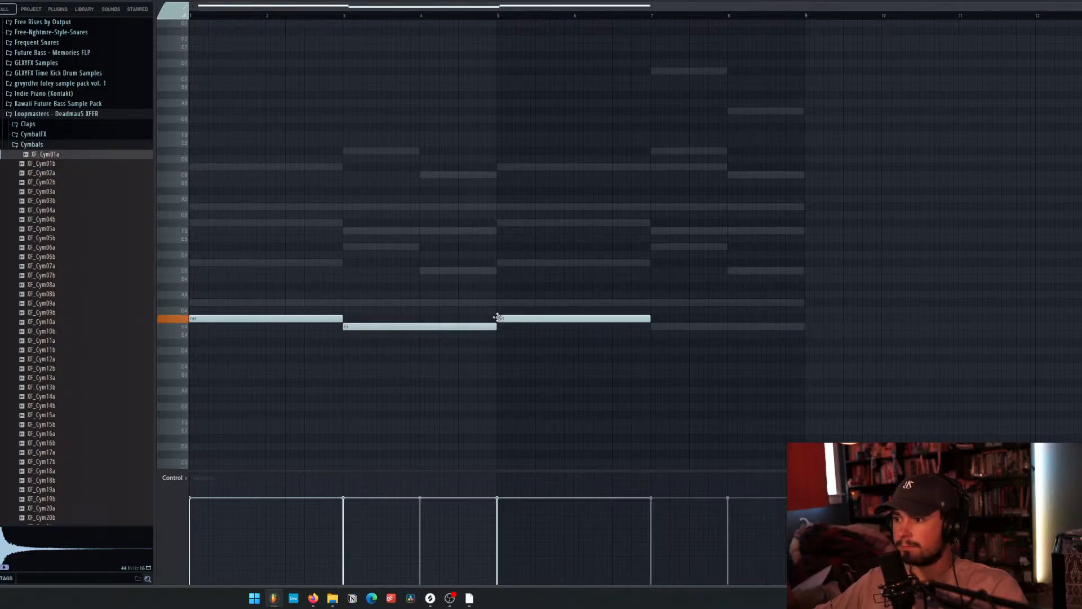
left_click(657, 326)
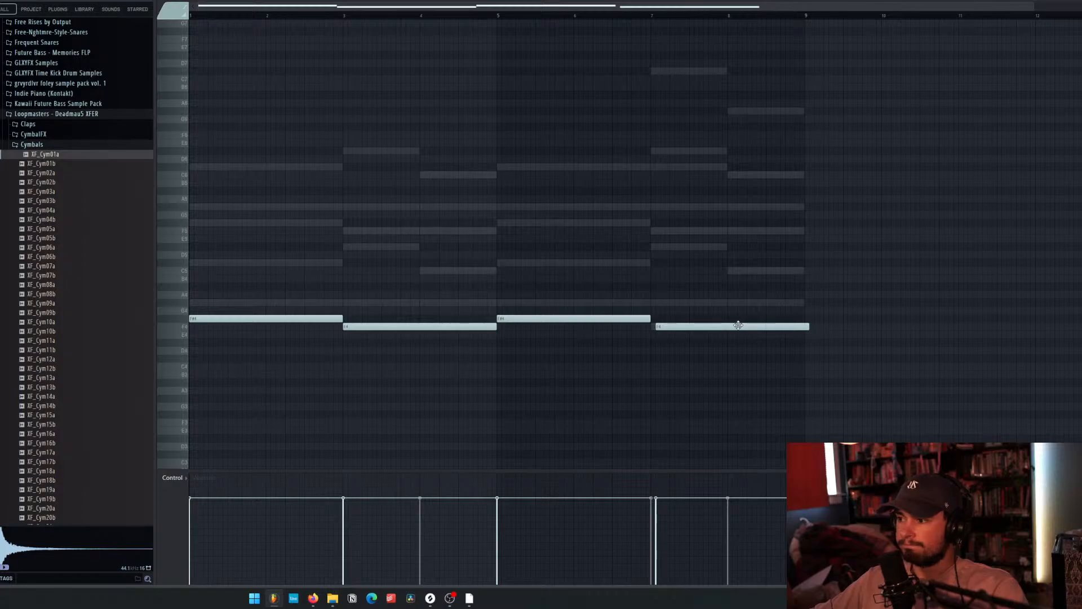
left_click_drag(738, 325, 734, 325)
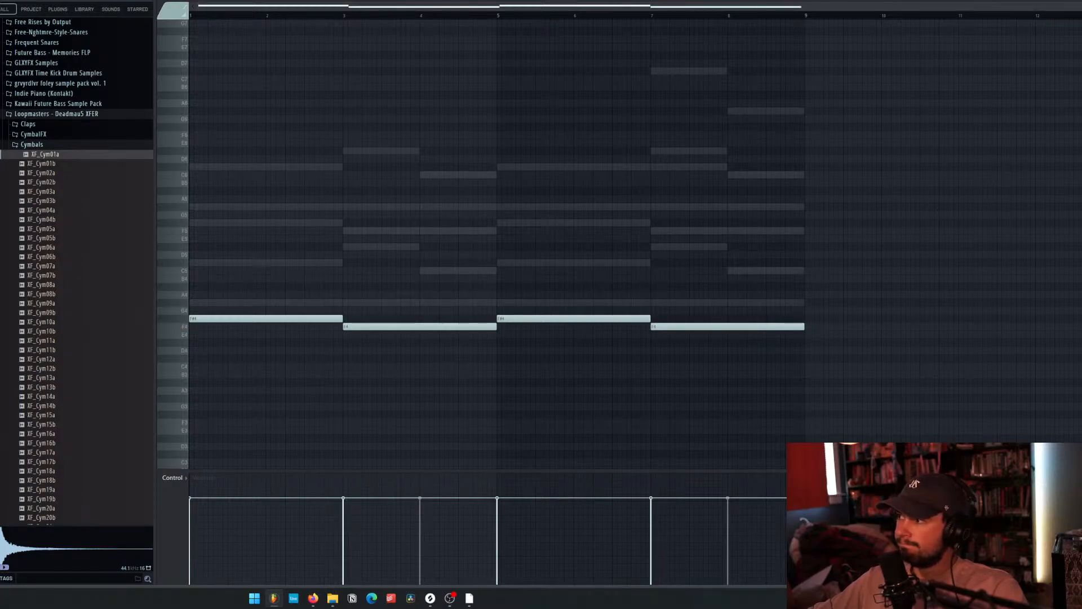
key("F7")
Mute the gain automation track under bass layer 1 and listen to the new bass line in the transition into build 2.
left_click(524, 228)
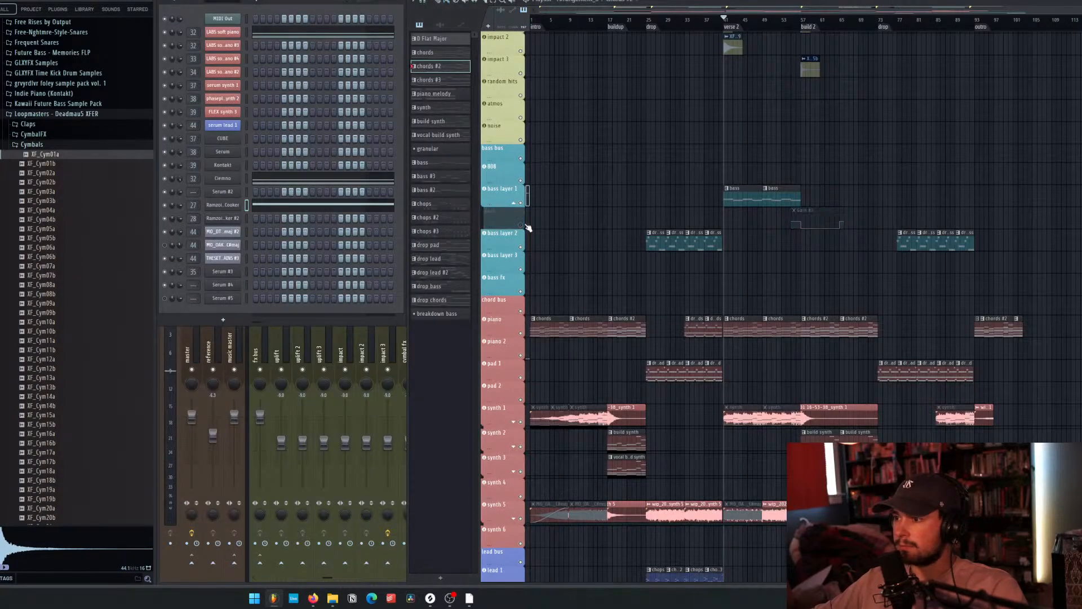
key("space")
left_click(793, 25)
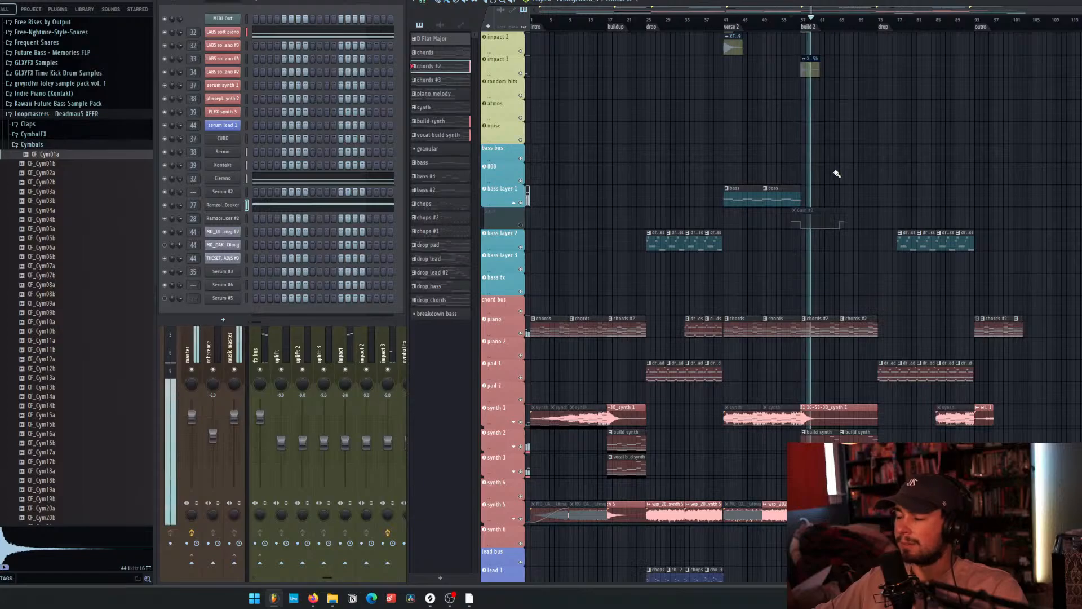
key("space")
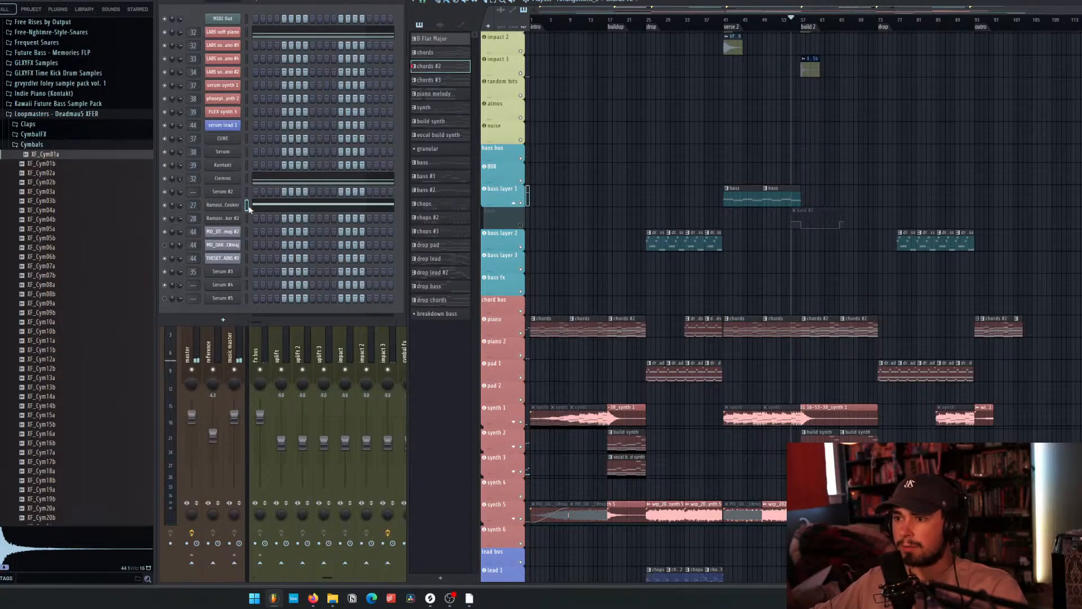
Move the chords #2 bass notes from the mixer track 27 channel to the mixer track 28 channel, and play into build 2.
left_click(247, 206)
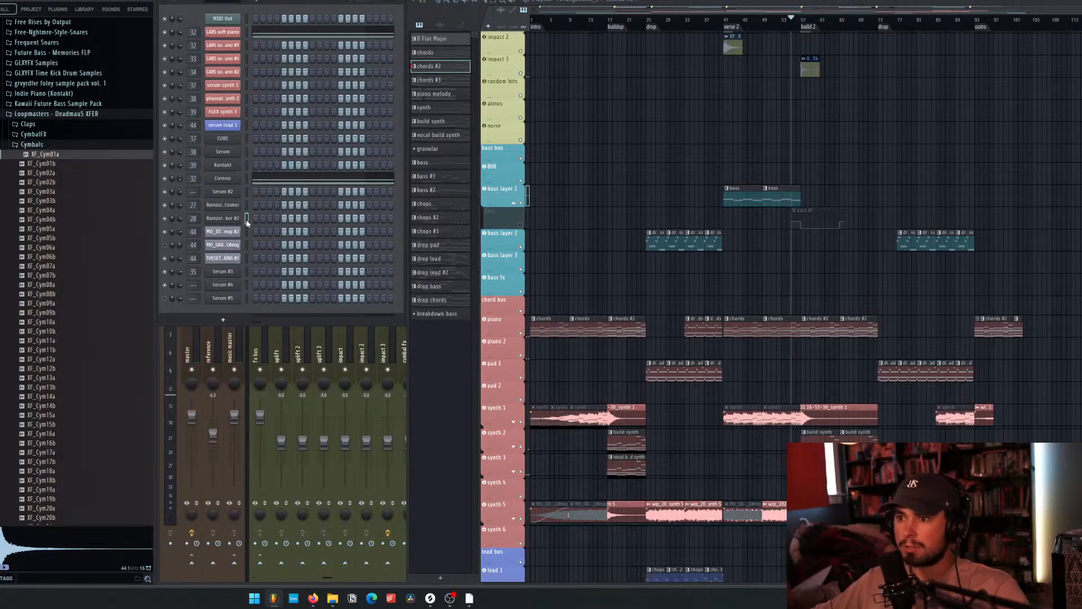
left_click(246, 219)
key("space")
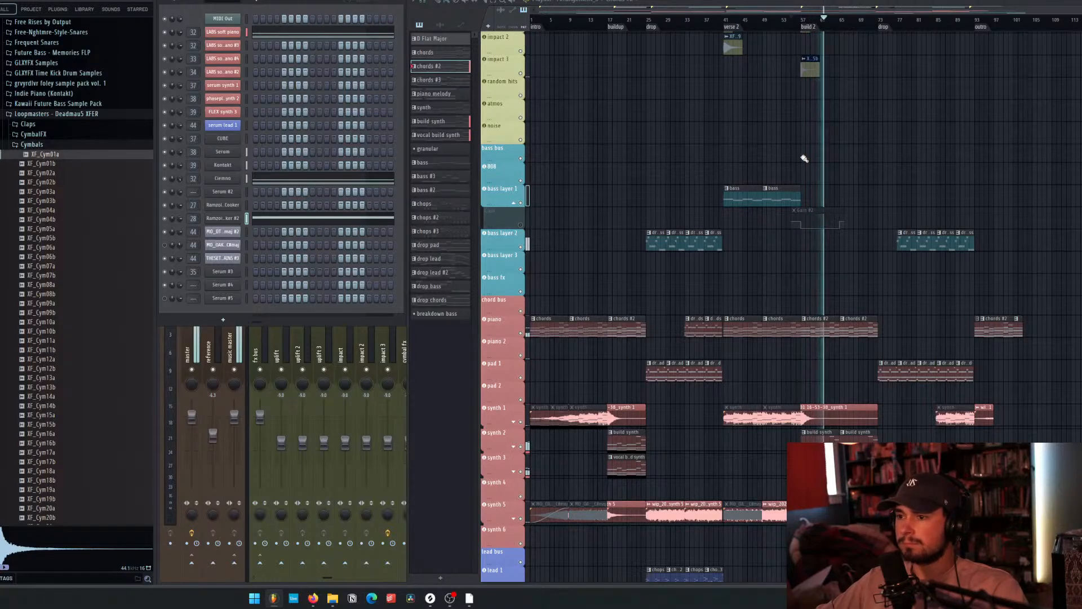
key("space")
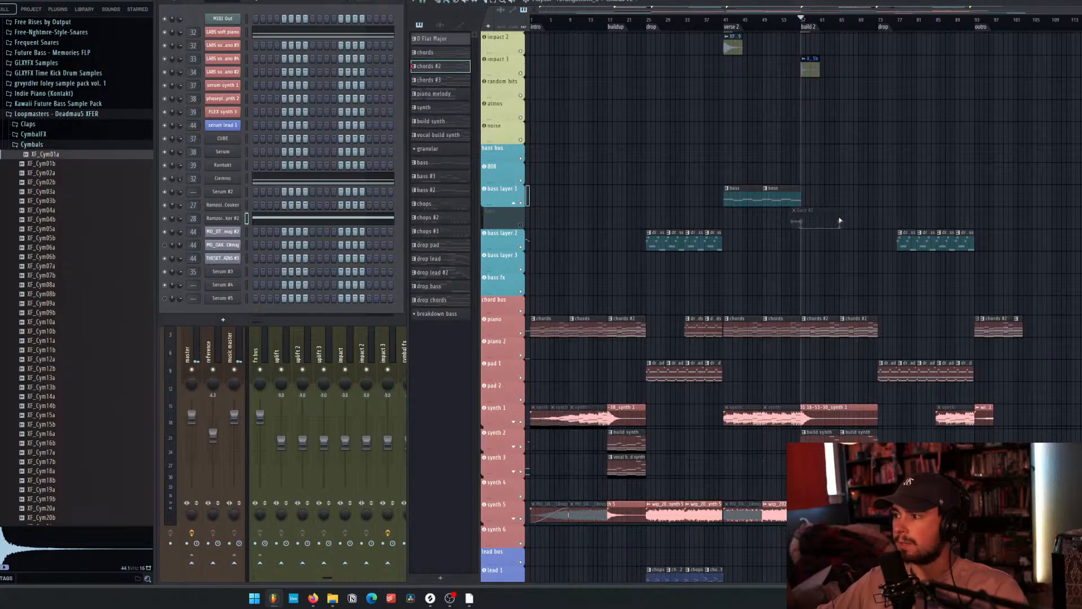
Play into build 2 without the gain automation, then re-enable and delete the Gain #2 automation track under bass layer 1.
scroll(806, 225, "up", 5)
key("space")
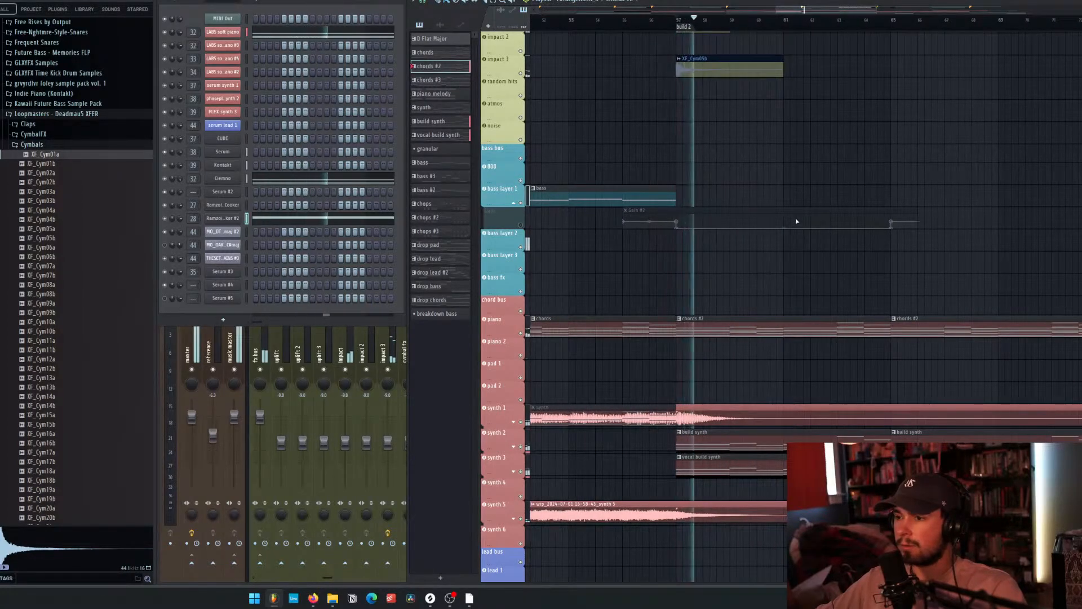
left_click(675, 20)
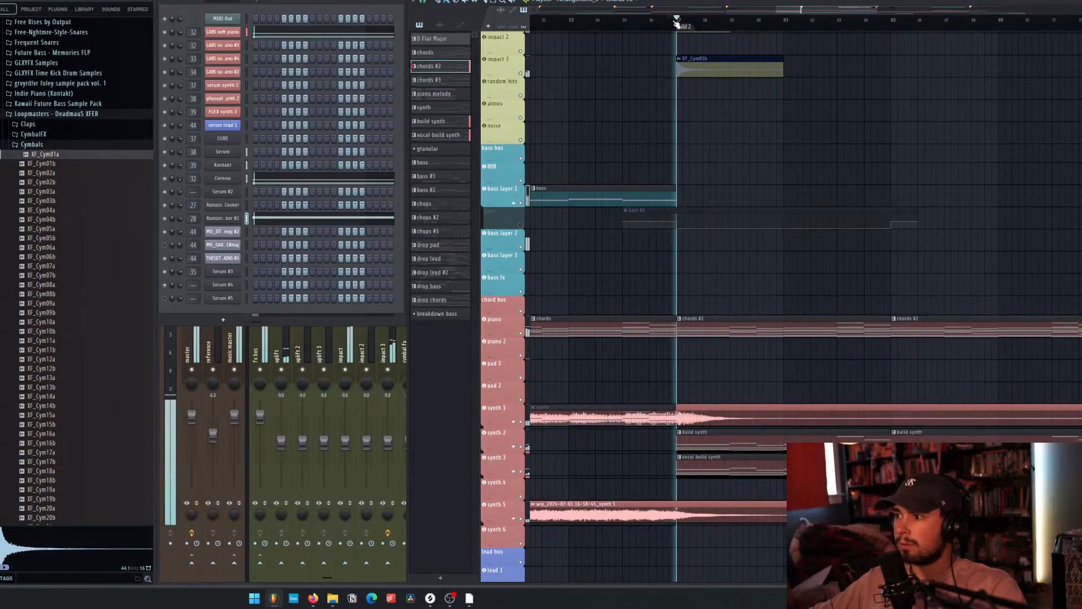
key("space")
left_click(523, 228)
key("space")
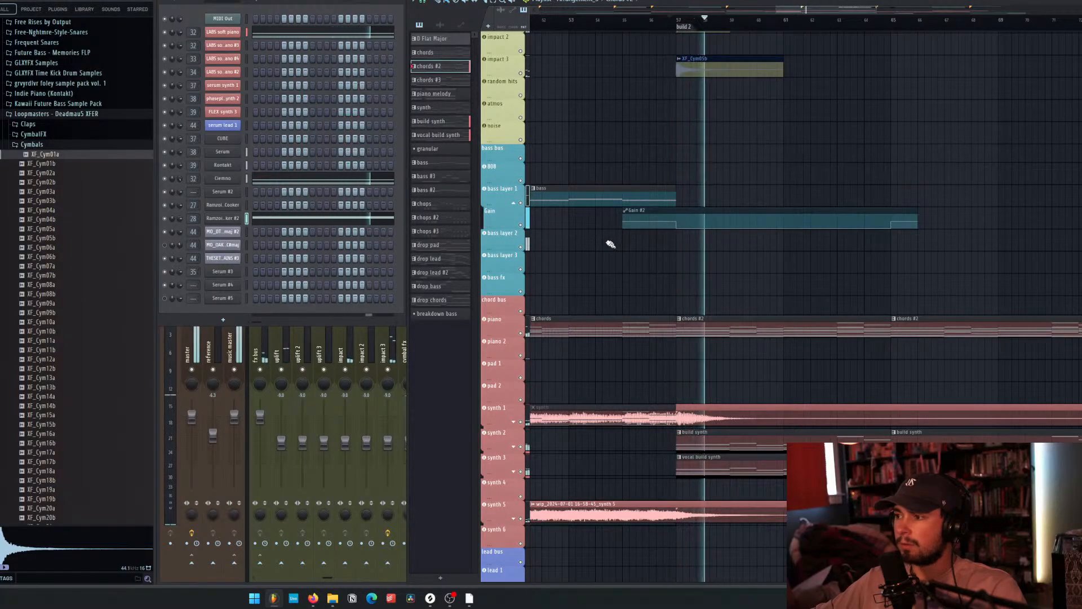
key("Delete")
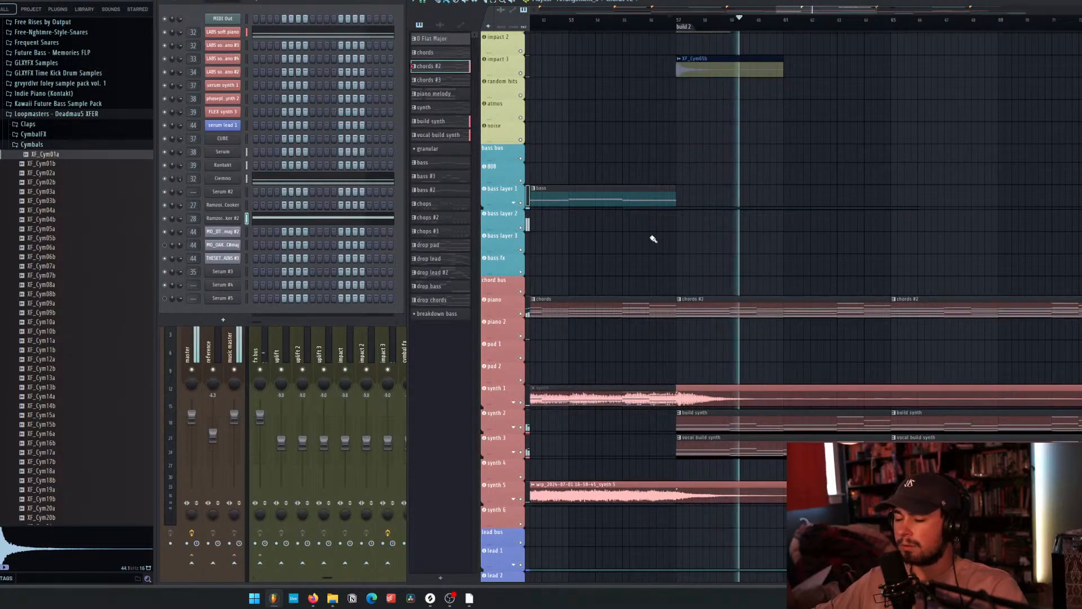
scroll(827, 235, "down", 5)
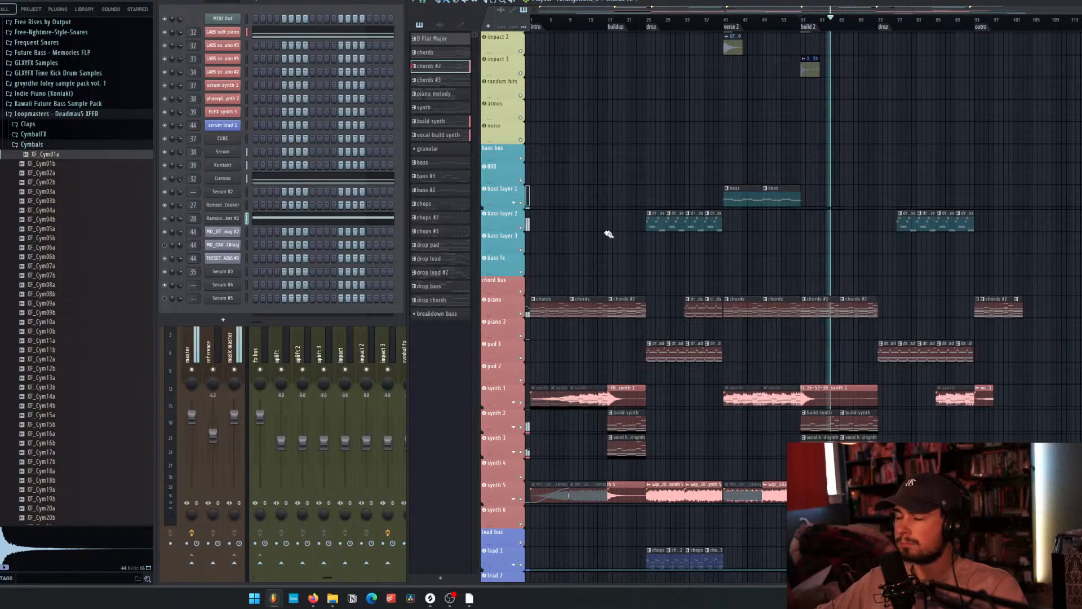
Move the mixer track 28 bass notes from chords #2 into the breakdown bass pattern and place it twice on bass layer 2 across build 2.
left_click(445, 314)
key("space")
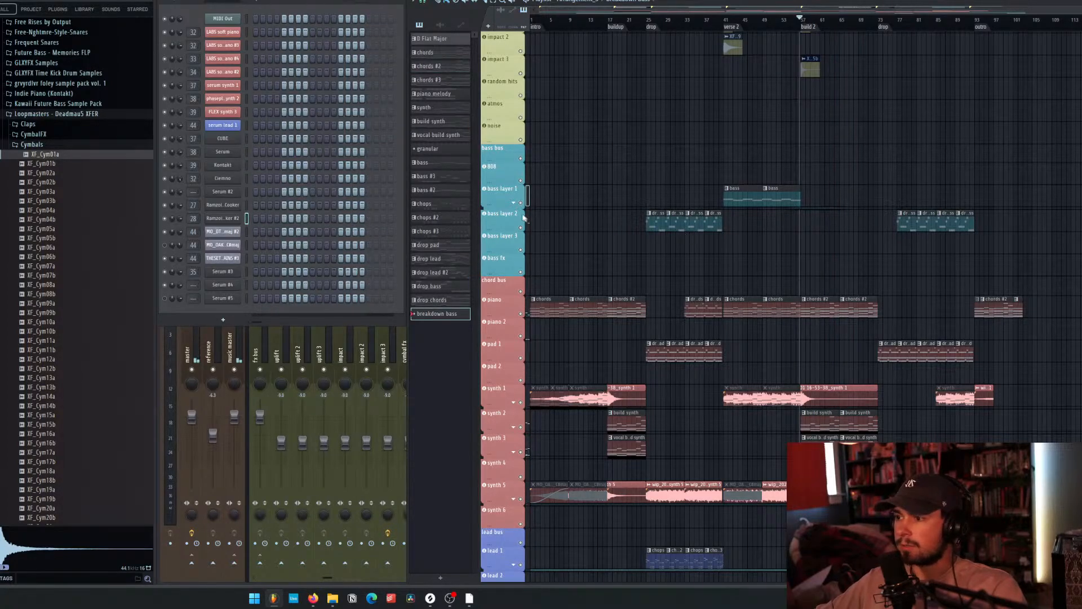
left_click(803, 305)
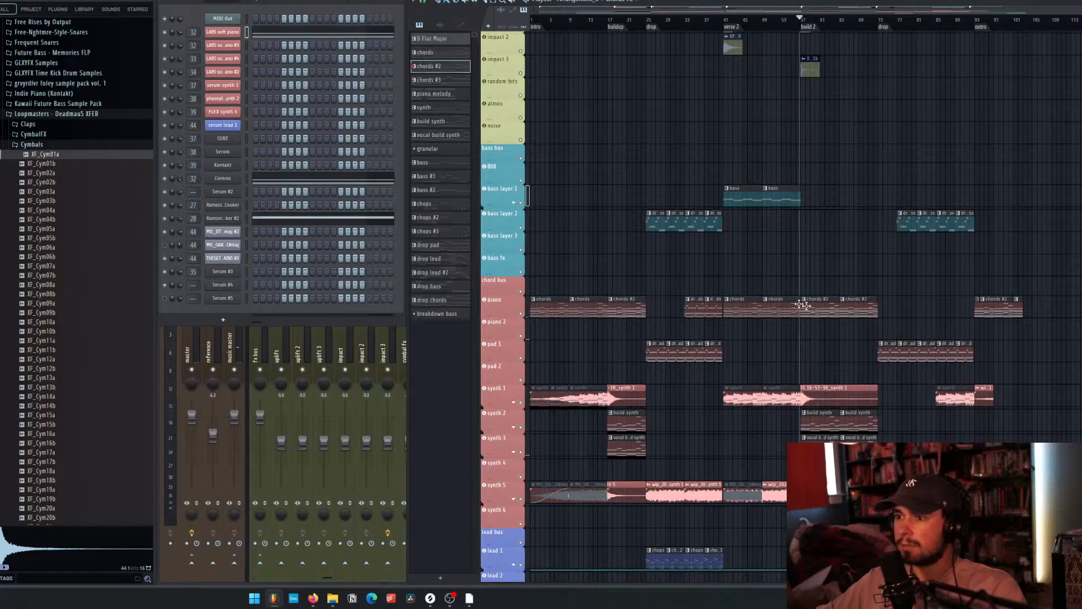
left_click(251, 219)
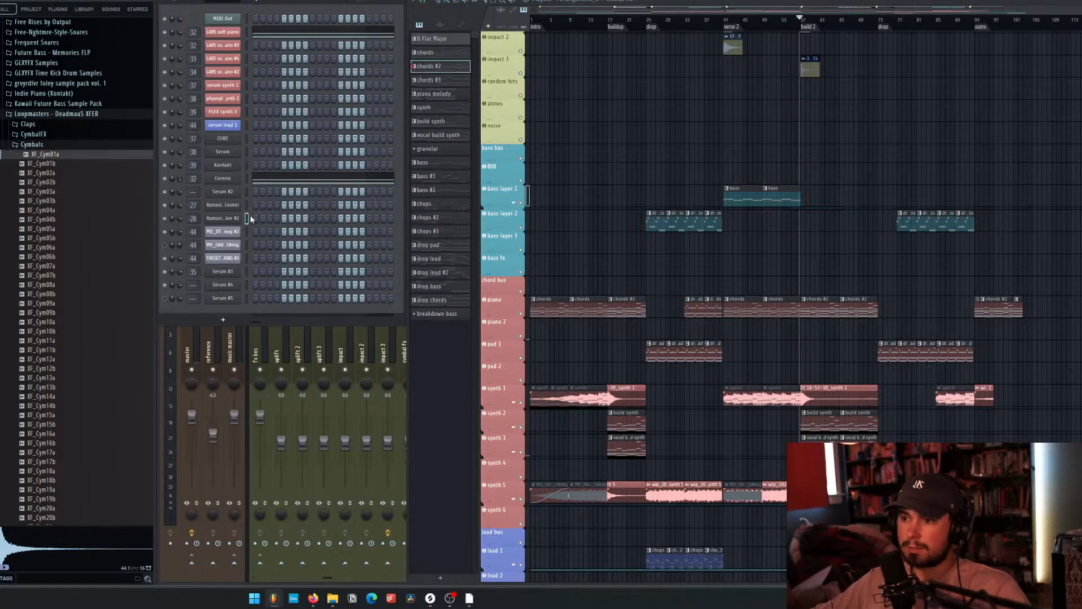
left_click(453, 317)
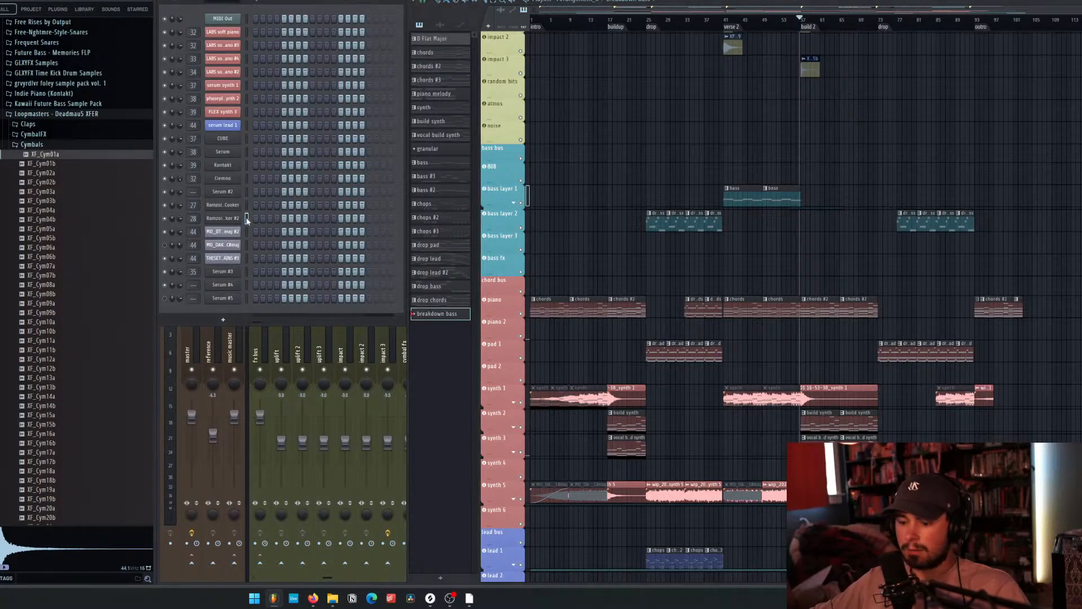
left_click(246, 218)
left_click_drag(809, 229, 856, 226)
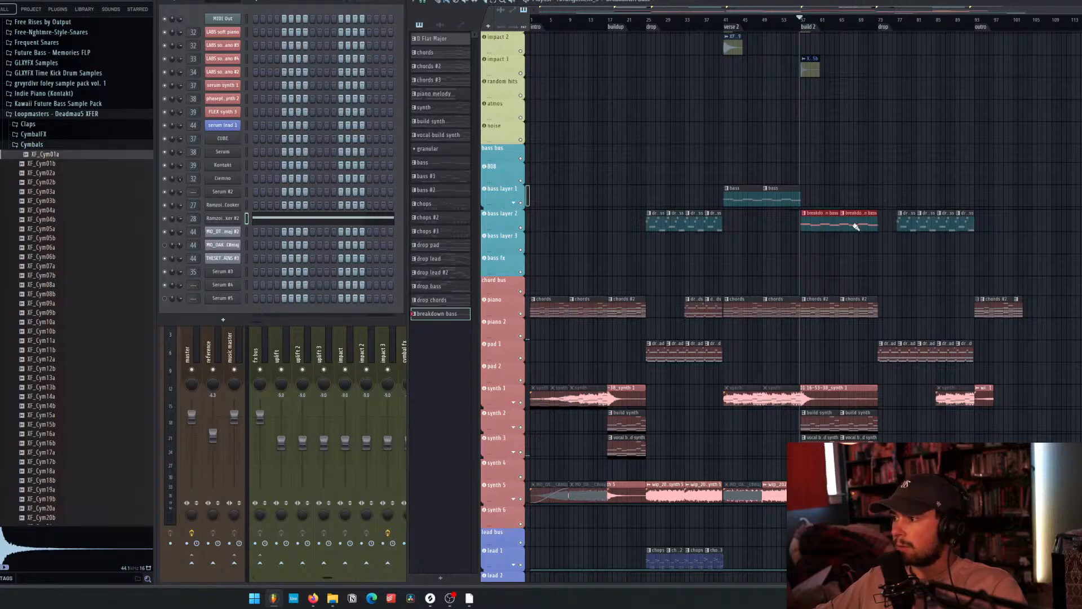
Add a kHs Filter to the first effect slot of the bass layer 2 mixer track.
scroll(870, 251, "up", 4)
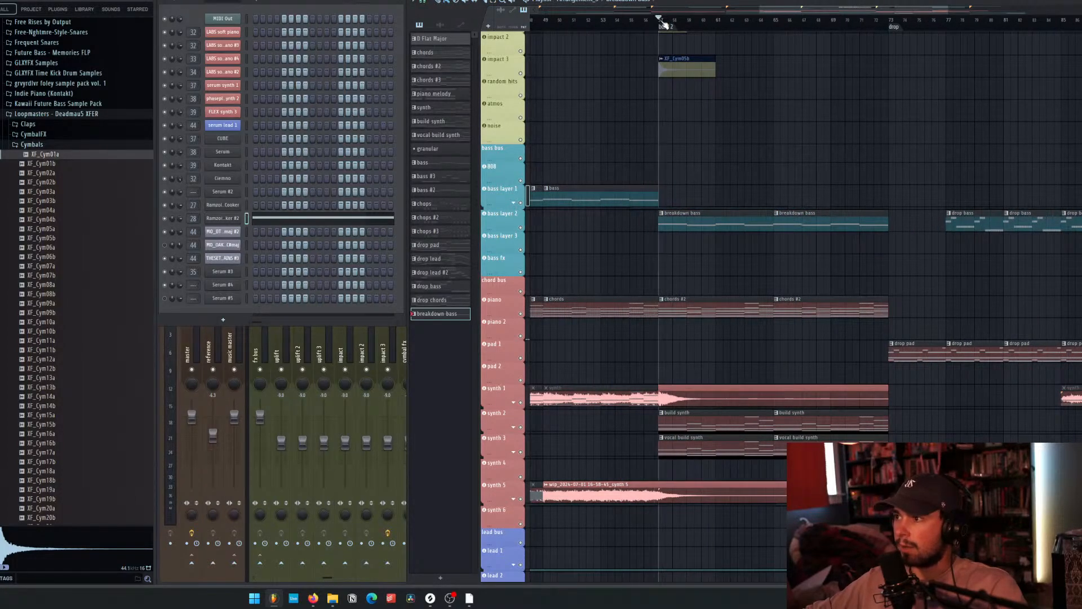
left_click(259, 335)
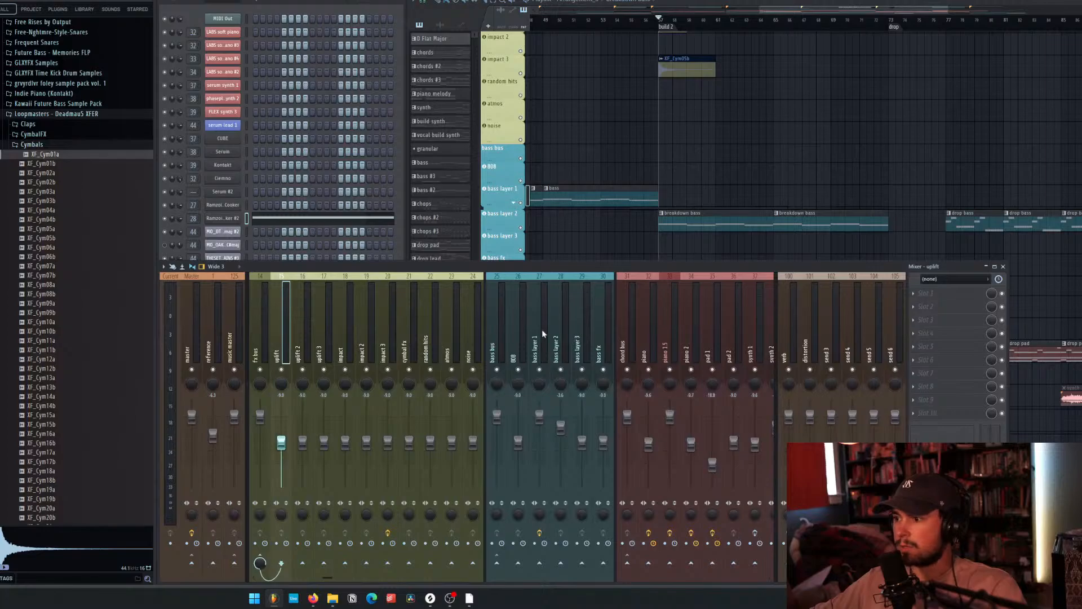
left_click(562, 334)
left_click(934, 300)
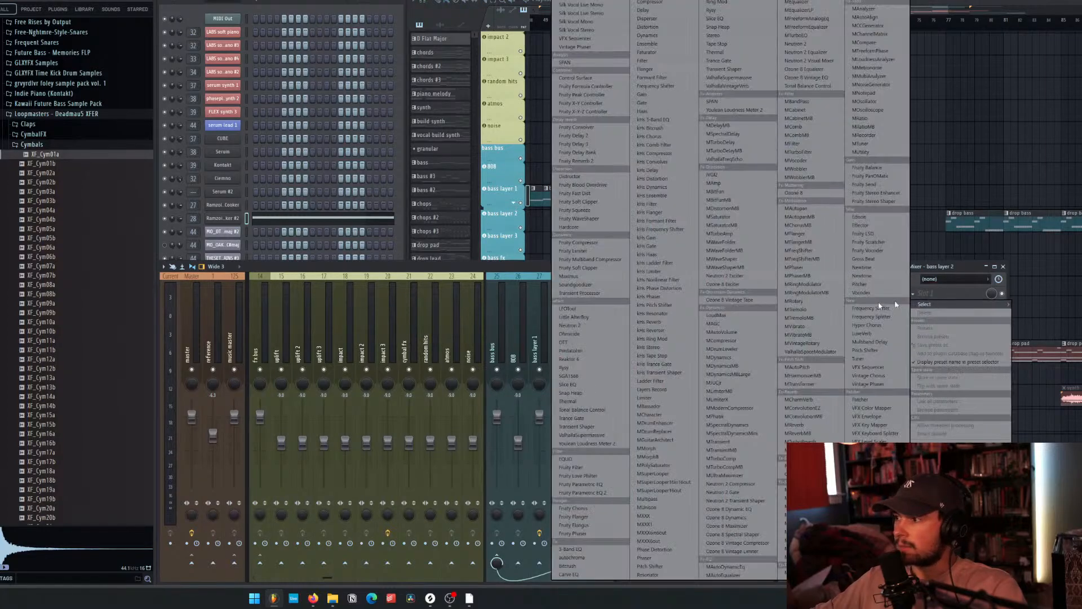
left_click(673, 205)
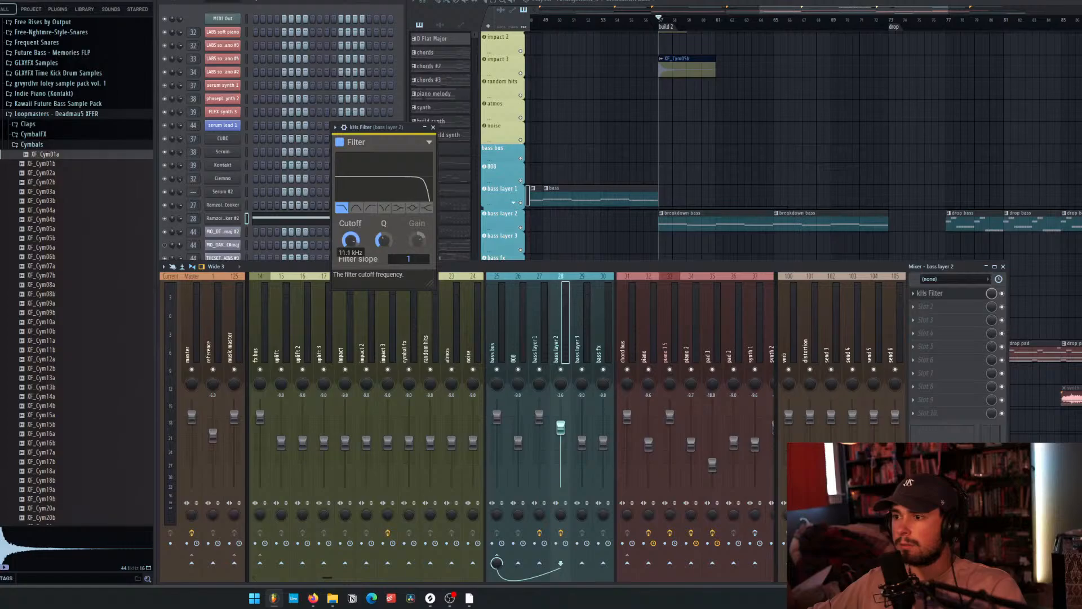
Create an automation clip for the kHs Filter cutoff from build 2, adding a point at the second drop so it falls gradually.
left_click(85, 0)
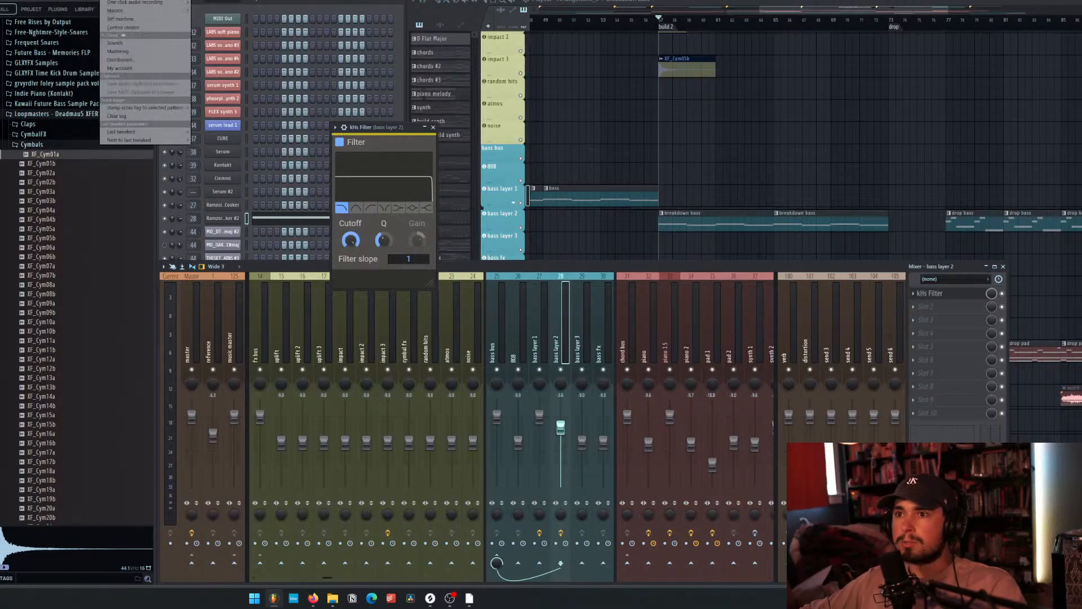
mouse_move(167, 132)
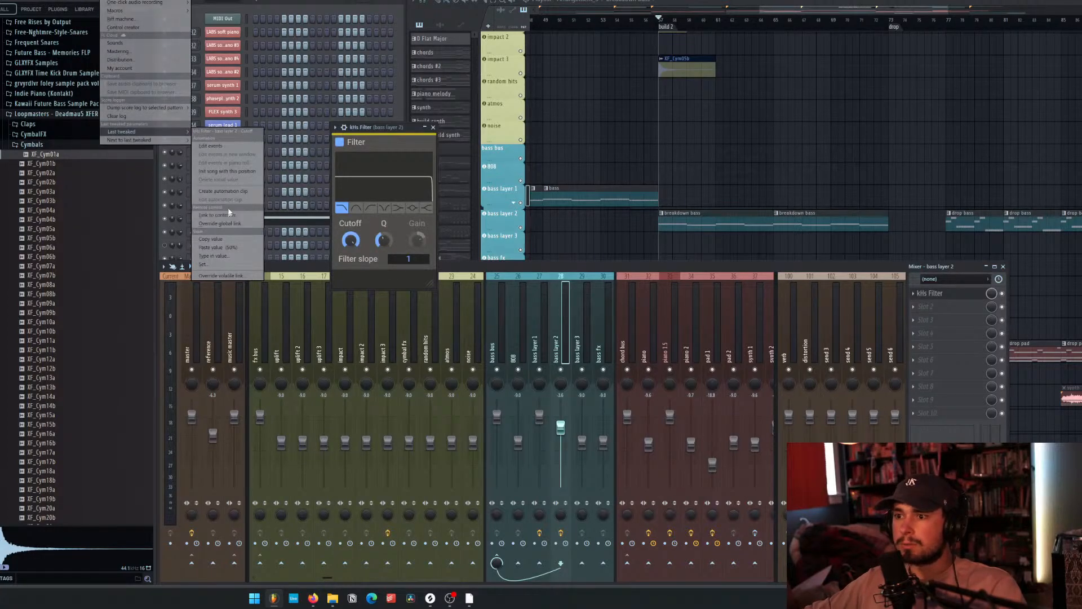
left_click(224, 190)
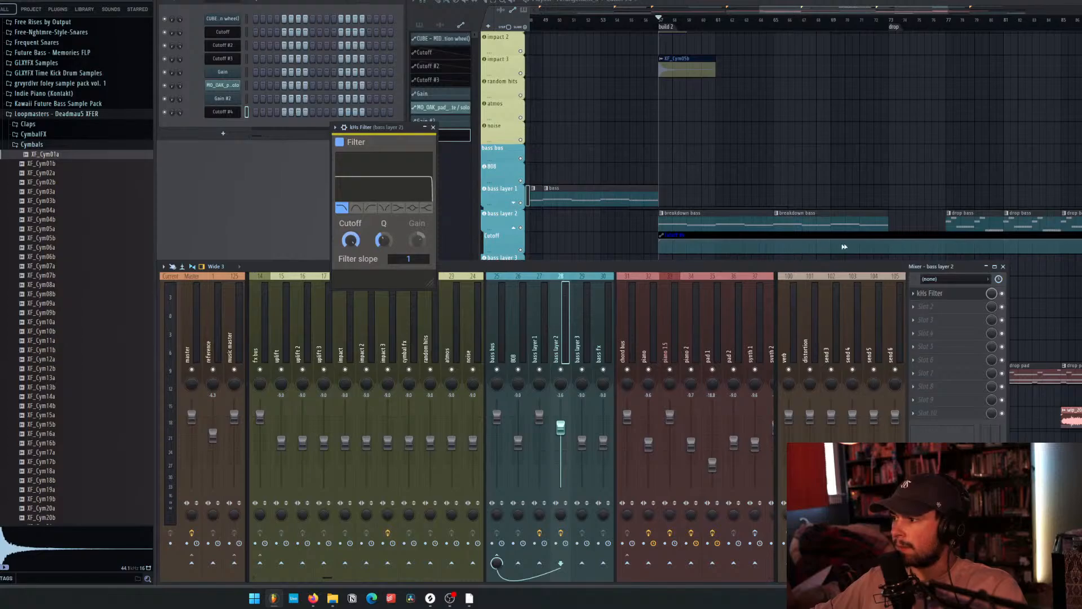
right_click(888, 242)
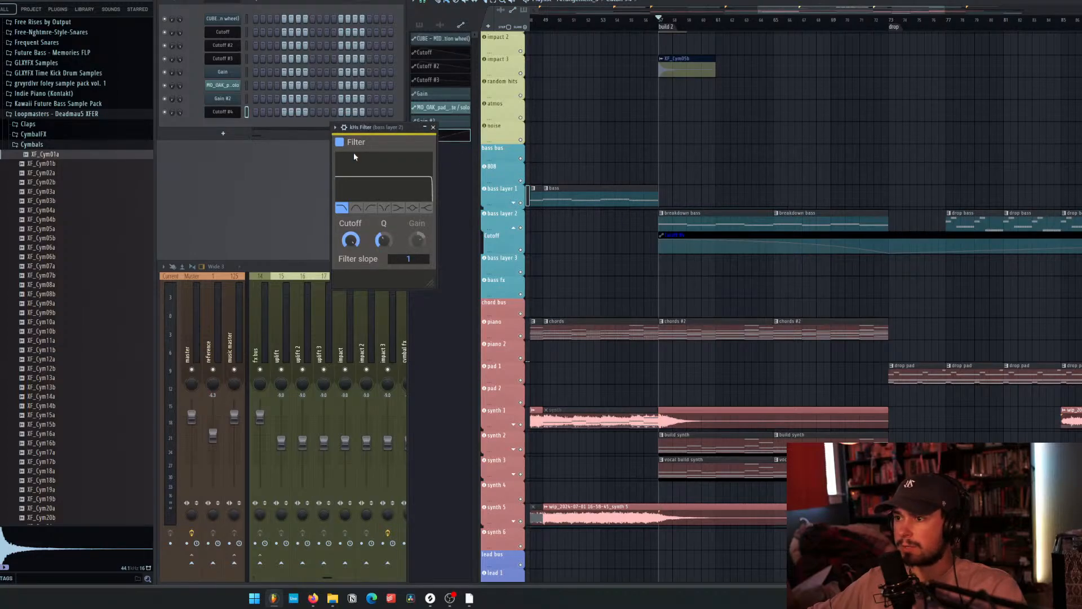
left_click_drag(353, 127, 304, 154)
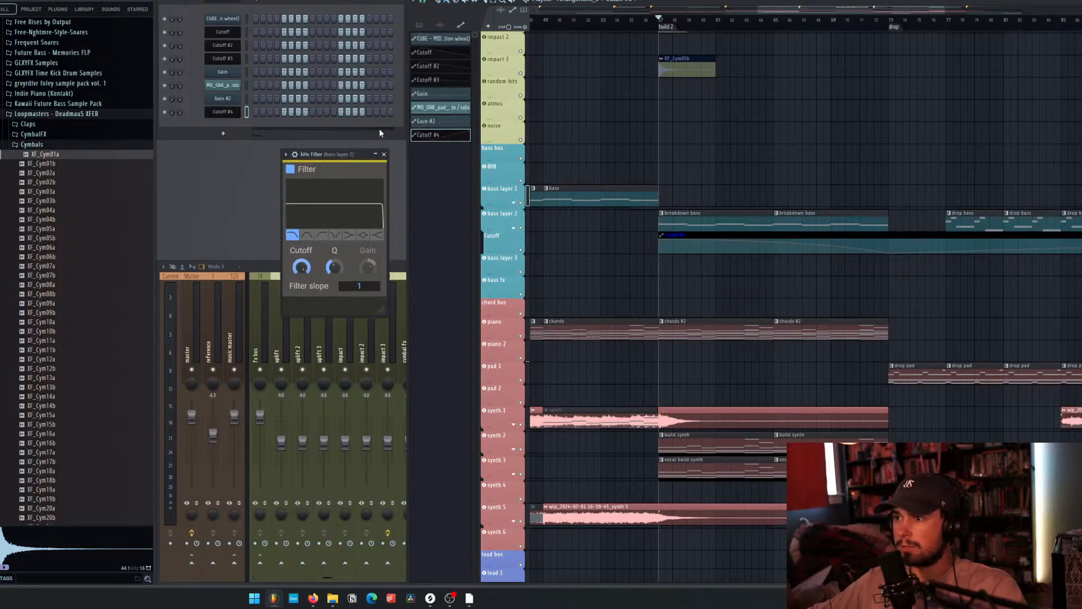
Solo bass layer 2 with its cutoff automation, switch the filter to high-pass, and reshape the cutoff to rise through build 2 and reset at the drop.
right_click(521, 229)
left_click(520, 249)
key("space")
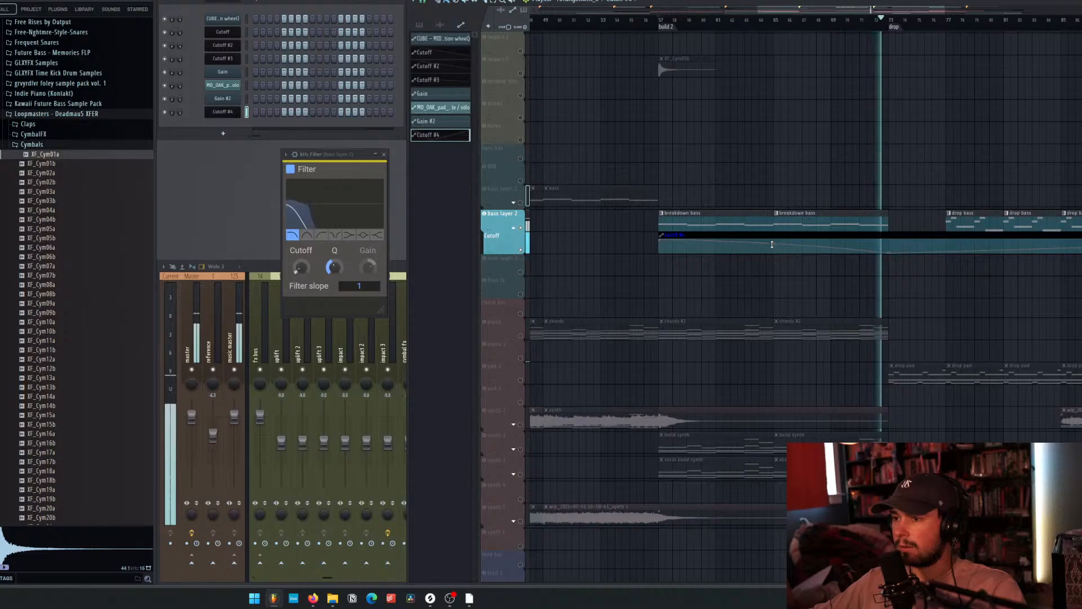
key("space")
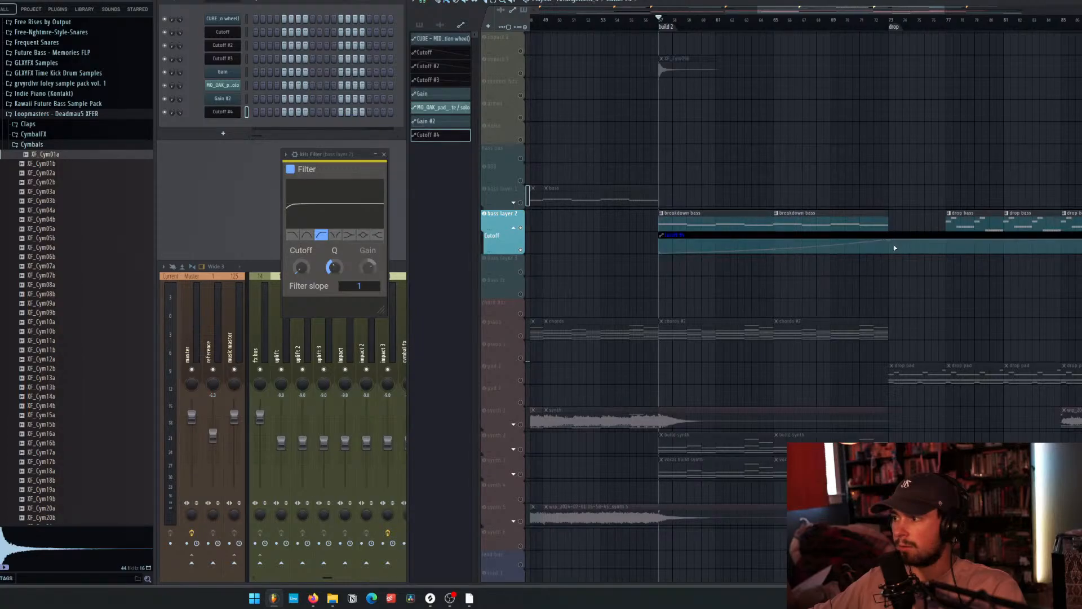
key("space")
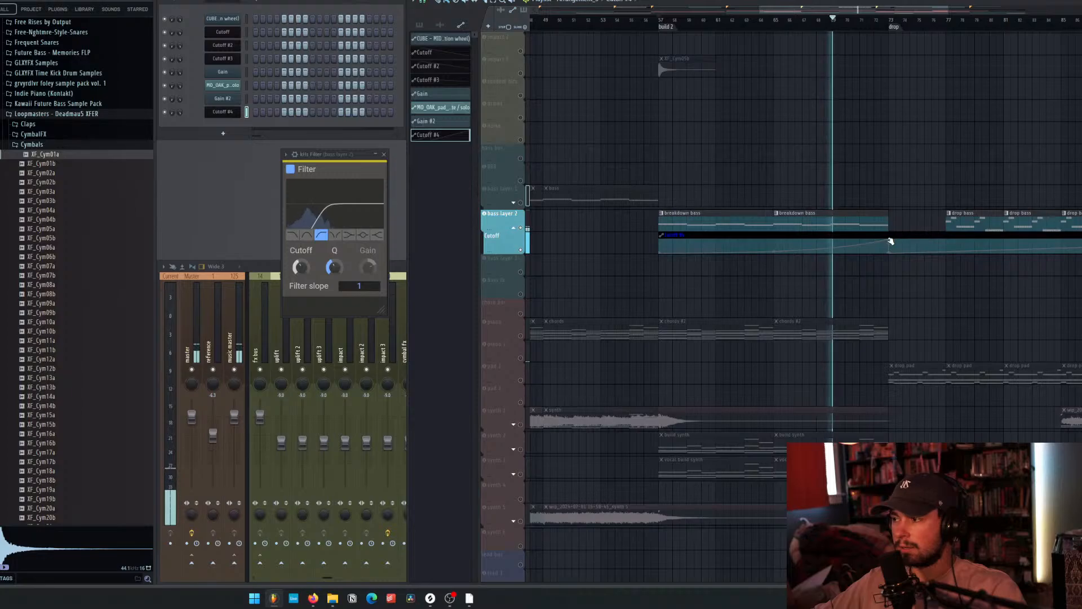
key("space")
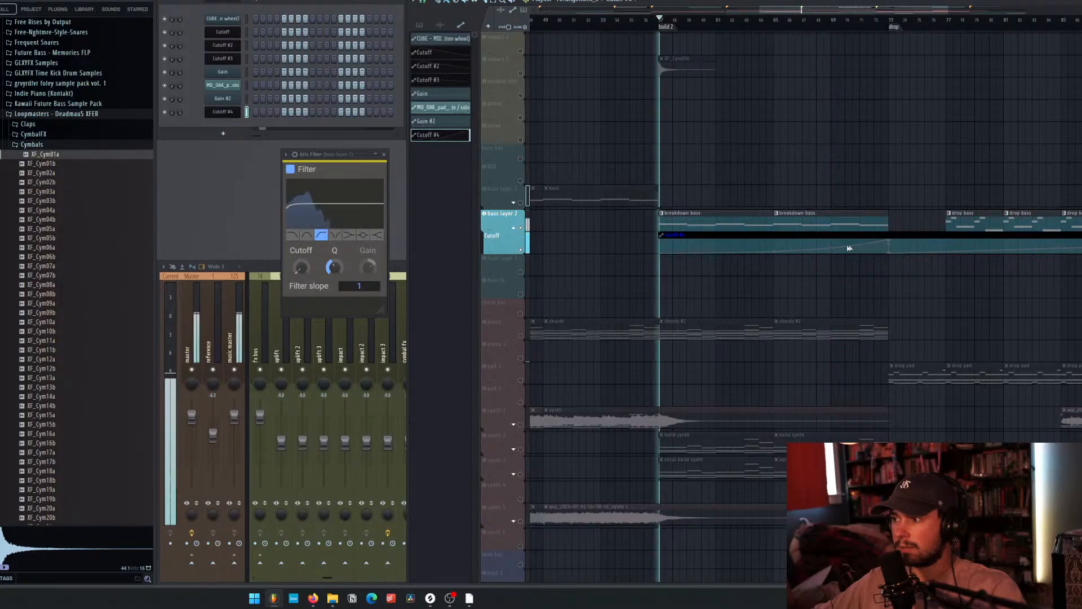
Turn off the solo, play into build 2, and shorten the cutoff automation clip to end with the second drop.
left_click(527, 228)
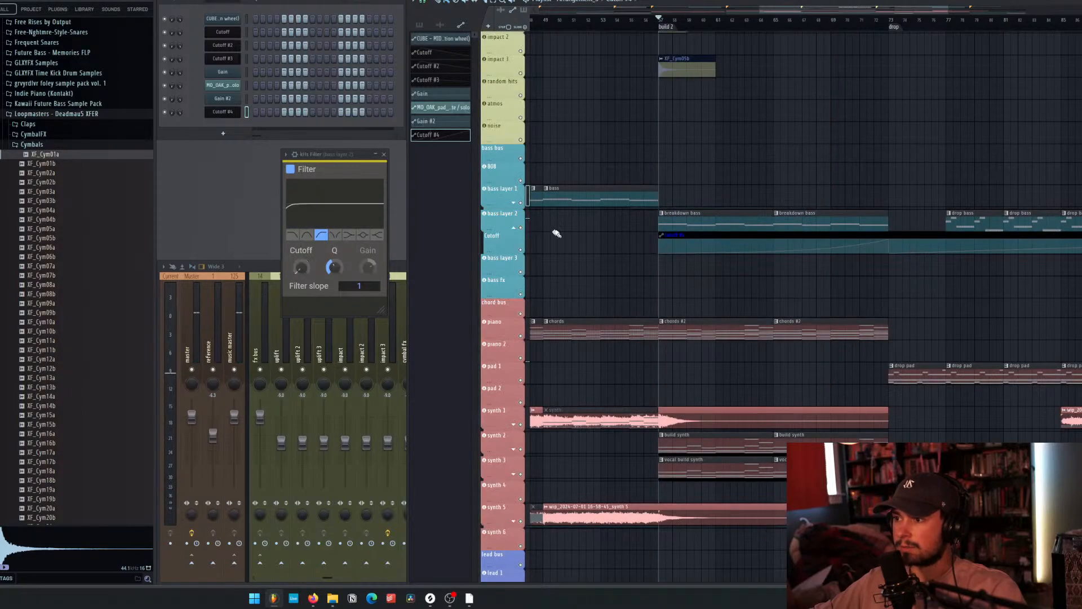
key("space")
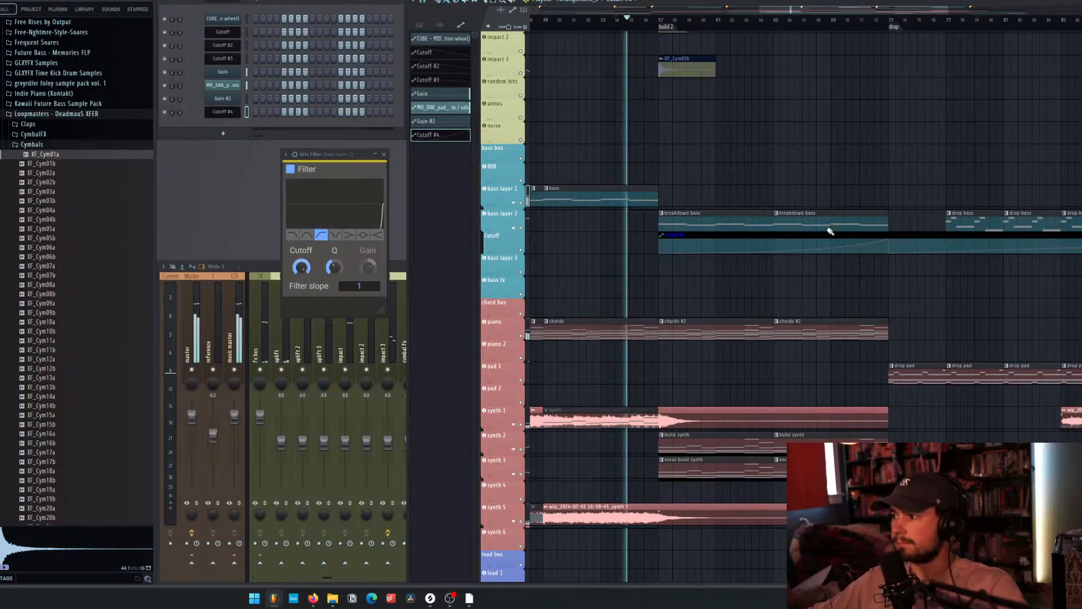
scroll(958, 251, "down", 5)
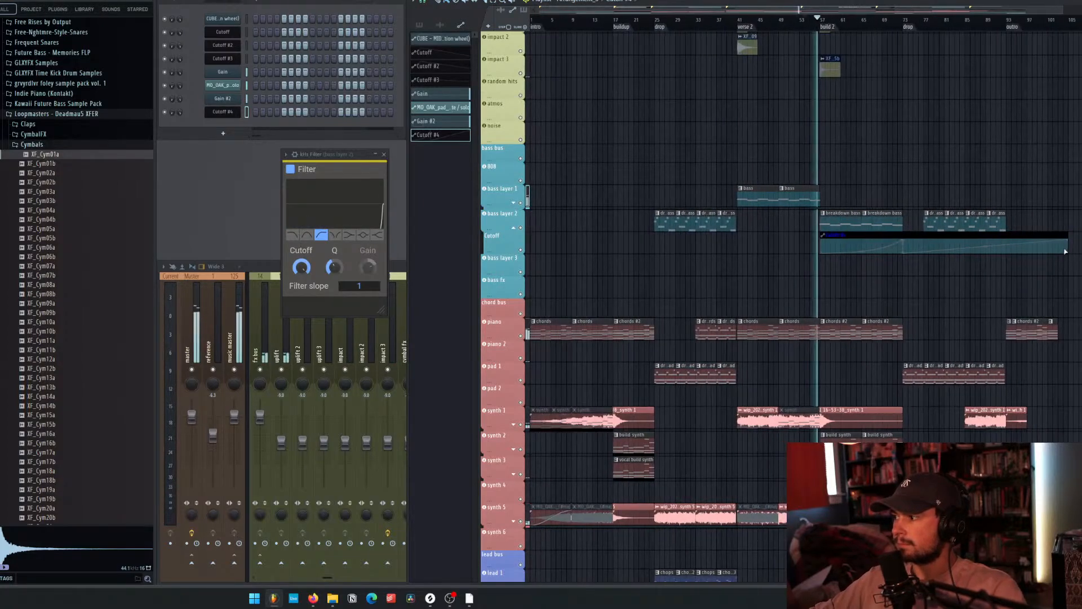
left_click_drag(1069, 241, 969, 273)
scroll(966, 275, "up", 2)
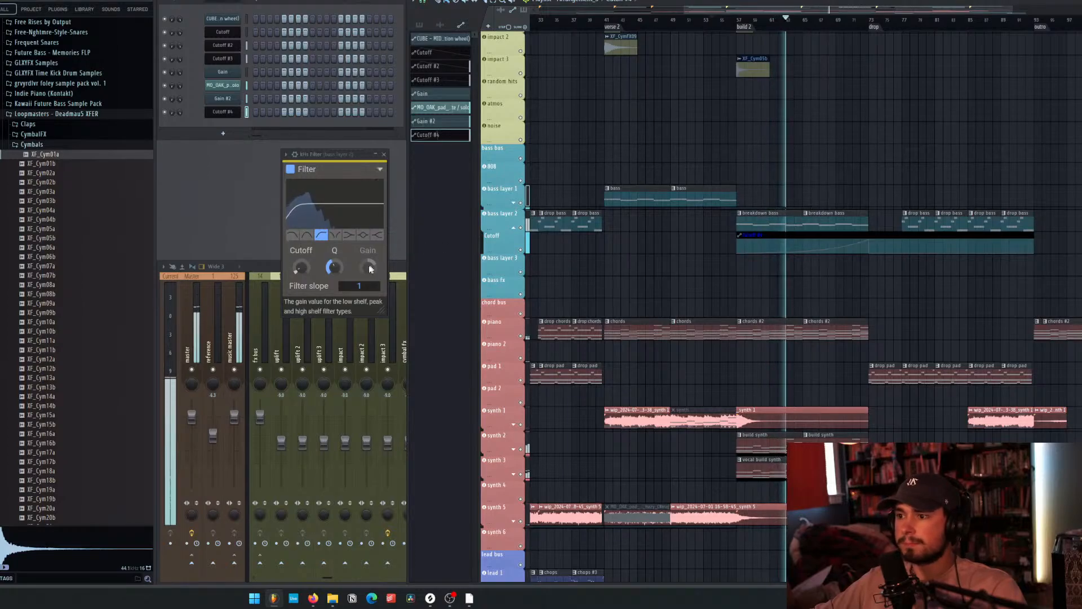
Listen to the filtered breakdown bass through build 2 and close the filter window.
mouse_move(336, 266)
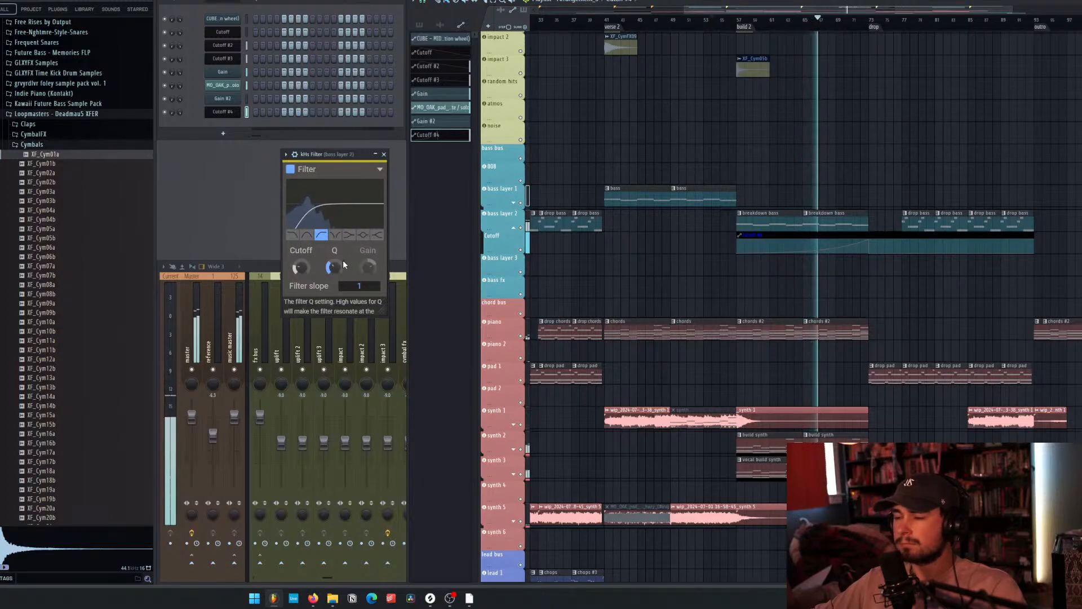
left_click(384, 154)
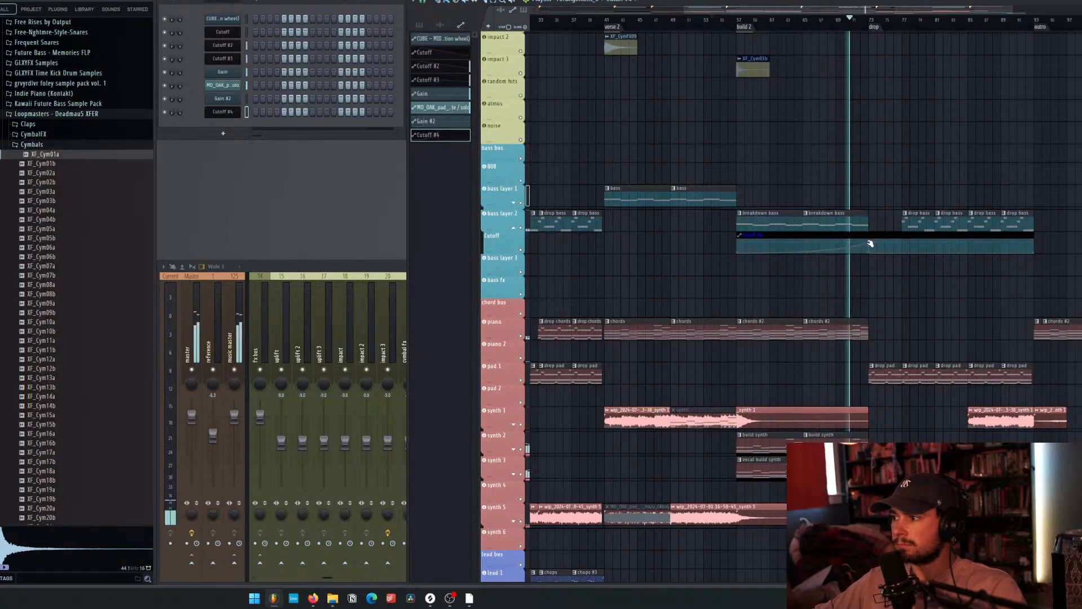
key("space")
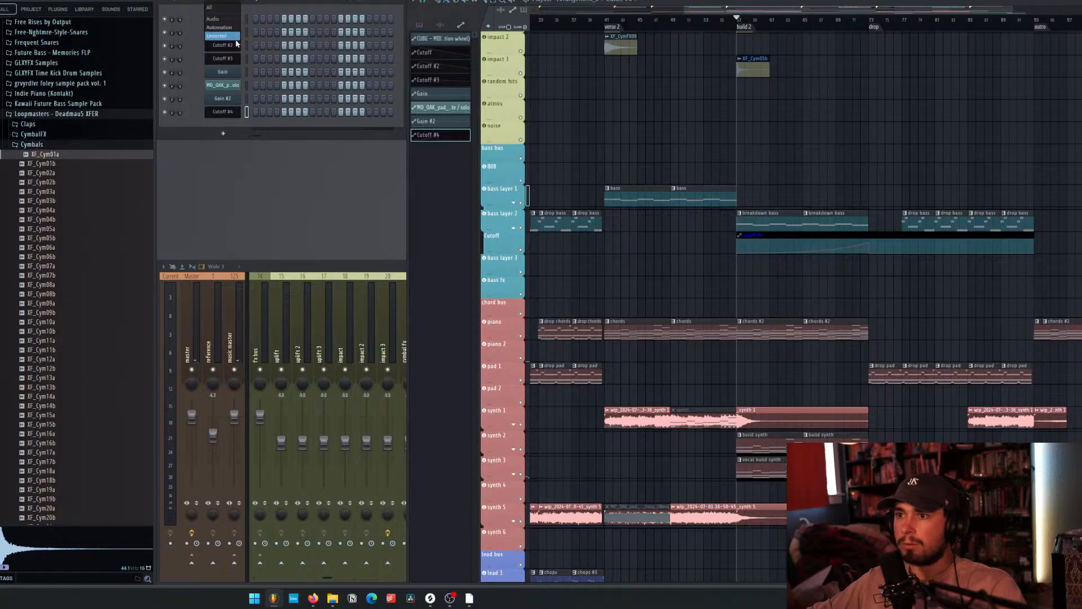
Clone the mixer track 28 bass channel and move the breakdown bass notes from the original channel to the clone.
left_click(236, 38)
right_click(228, 219)
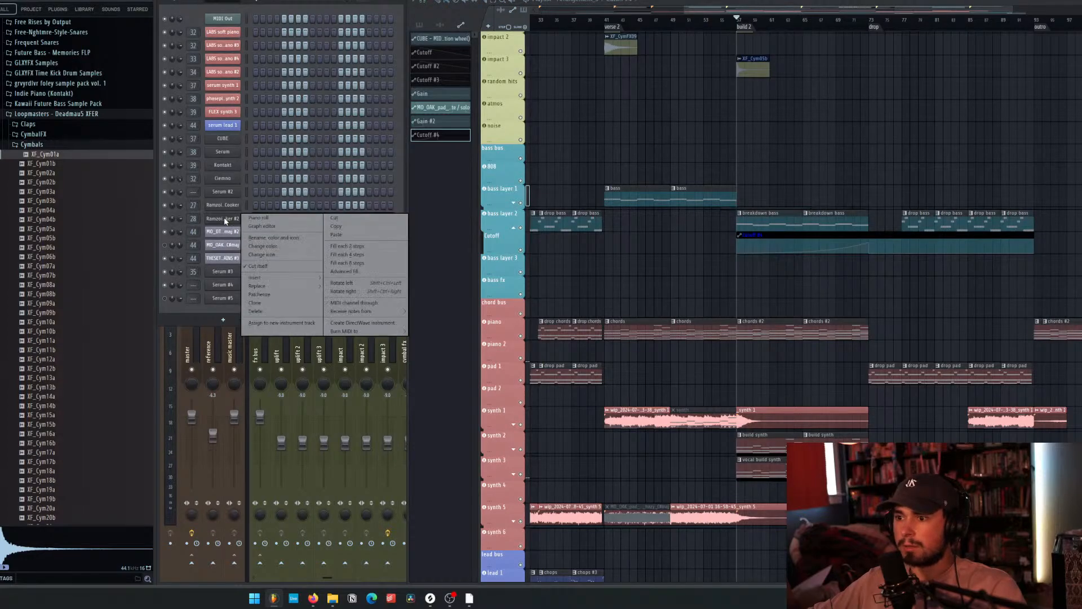
left_click(257, 303)
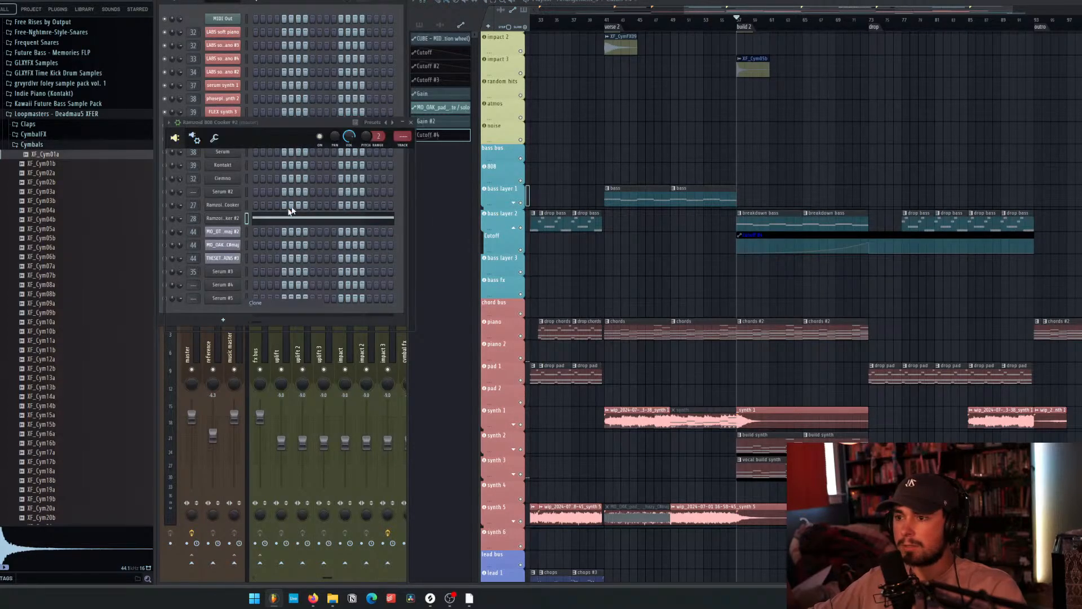
left_click(612, 123)
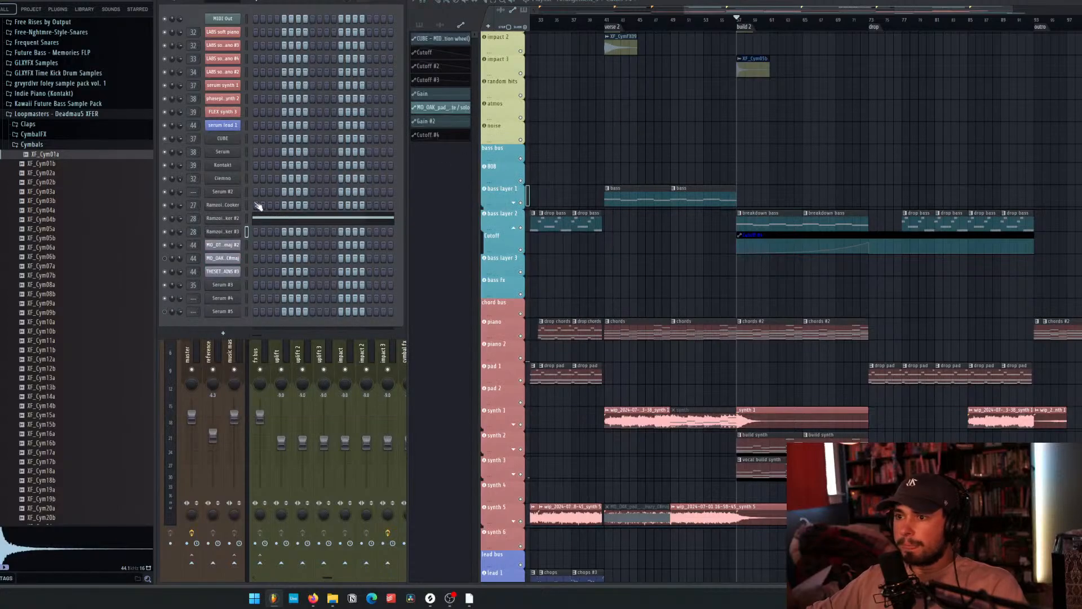
key("ctrl+x")
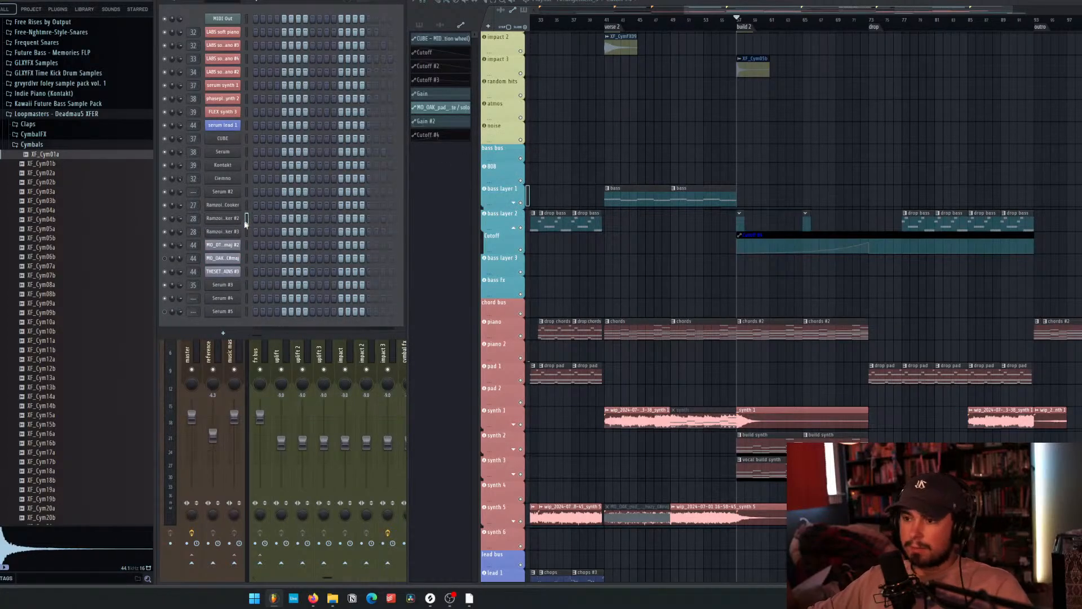
key("ctrl+v")
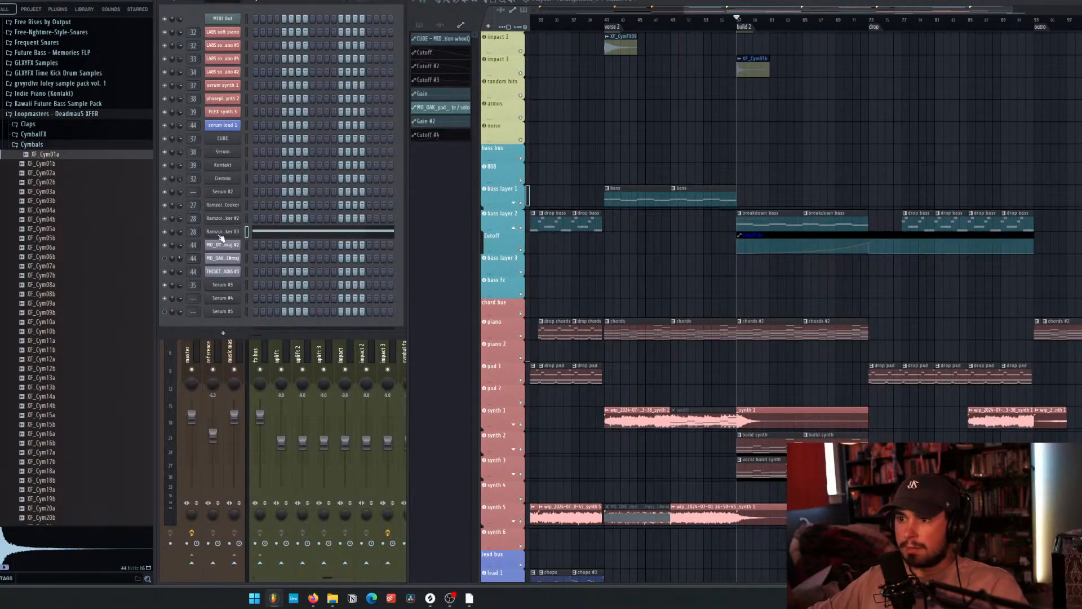
Listen to the cloned 808 Cooker bass through build 2 and check the options for its channel volume.
left_click(222, 232)
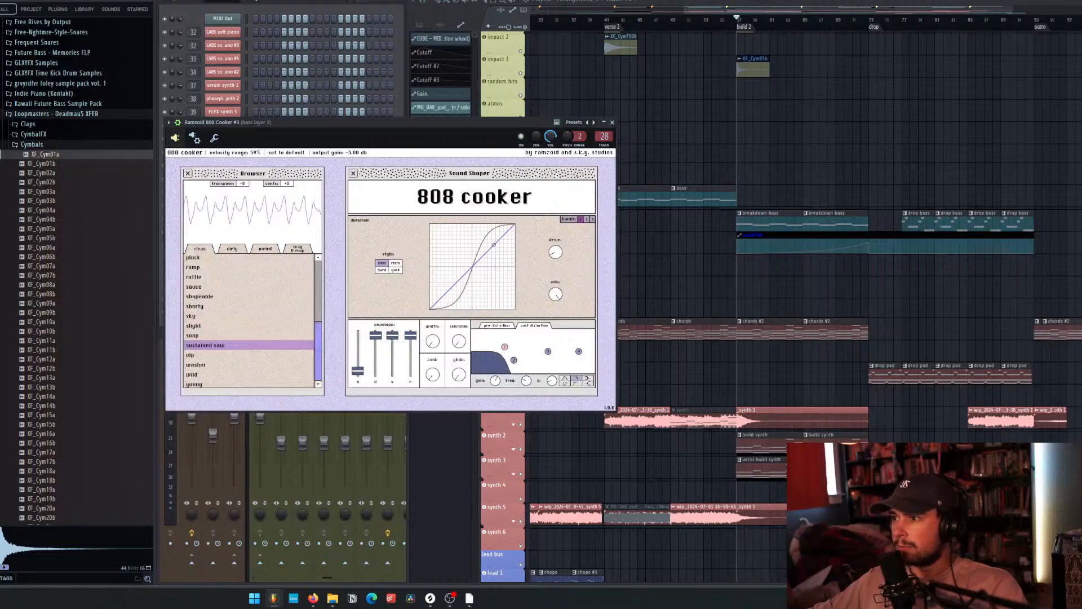
key("space")
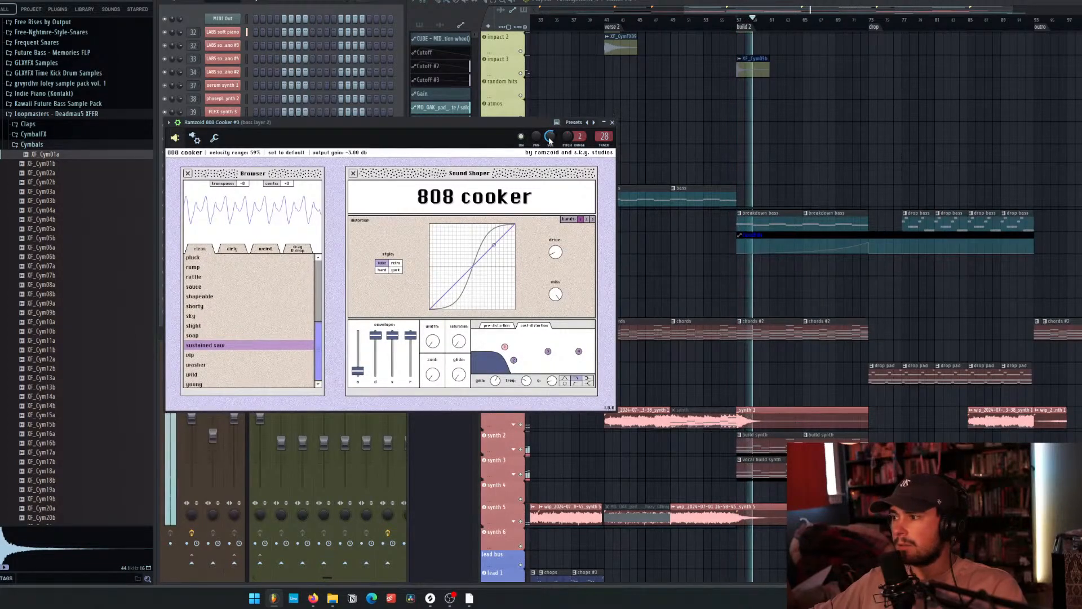
left_click(612, 122)
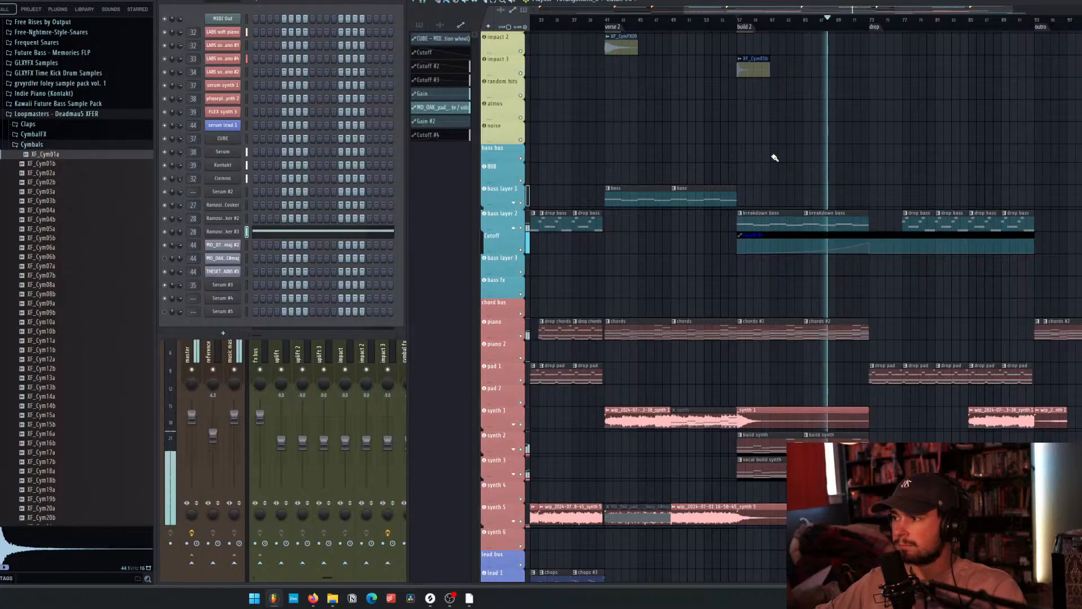
key("space")
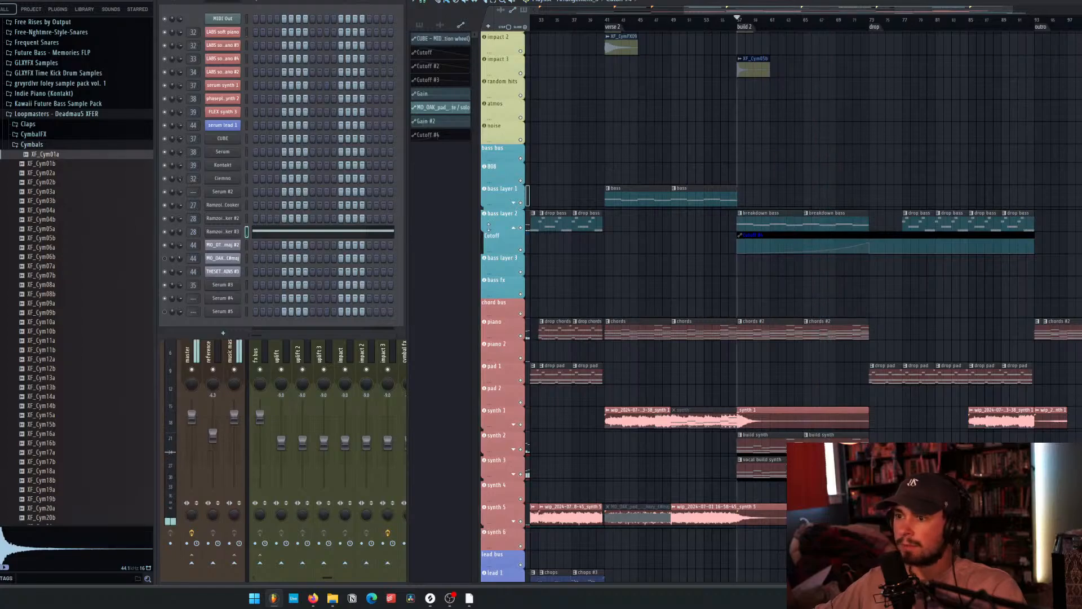
left_click(248, 231)
right_click(552, 139)
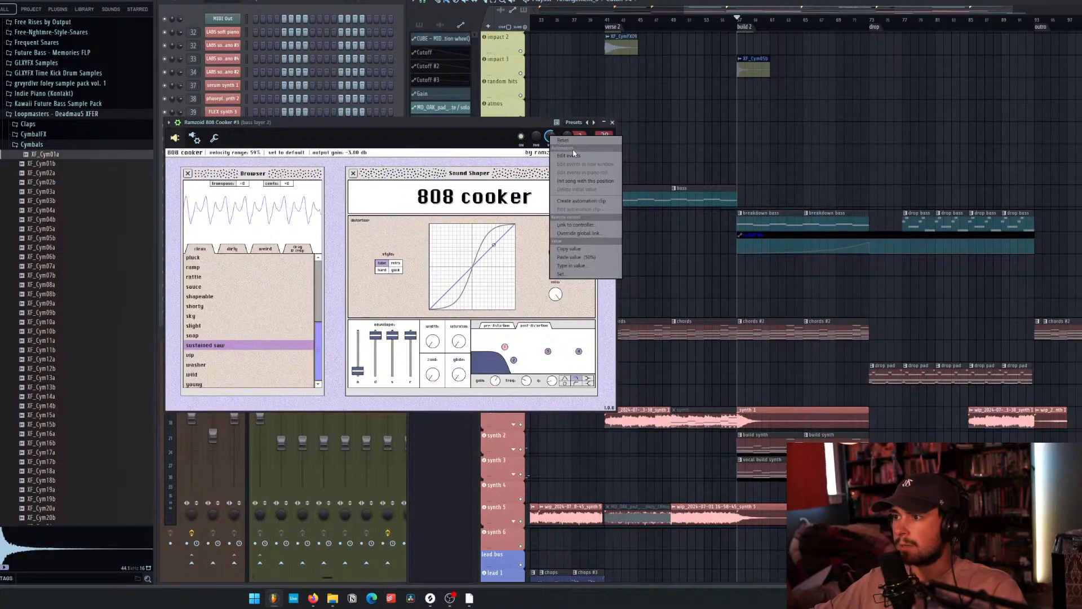
left_click(574, 154)
left_click(612, 123)
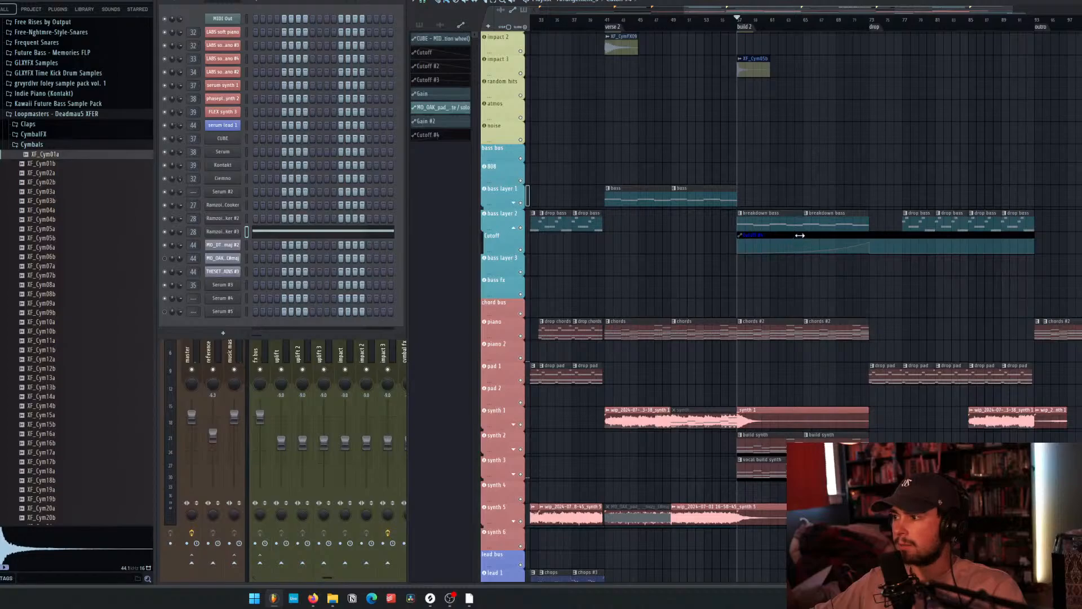
Delete the cutoff automation clip under build 2 and remove the kHs Filter from the bass layer 2 mixer track.
left_click_drag(800, 235, 803, 241)
left_click(202, 362)
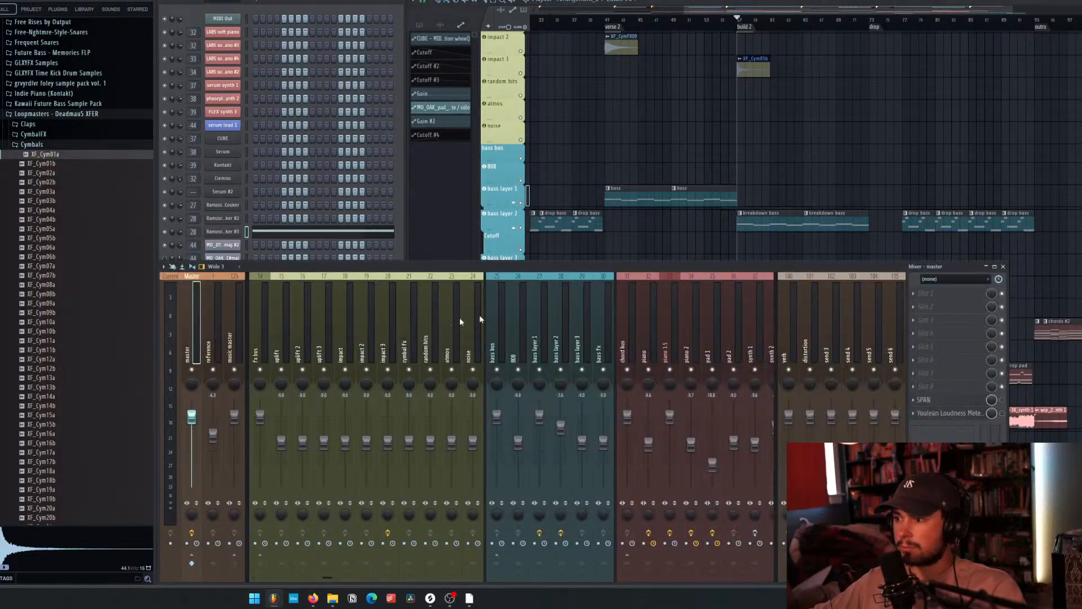
left_click(558, 327)
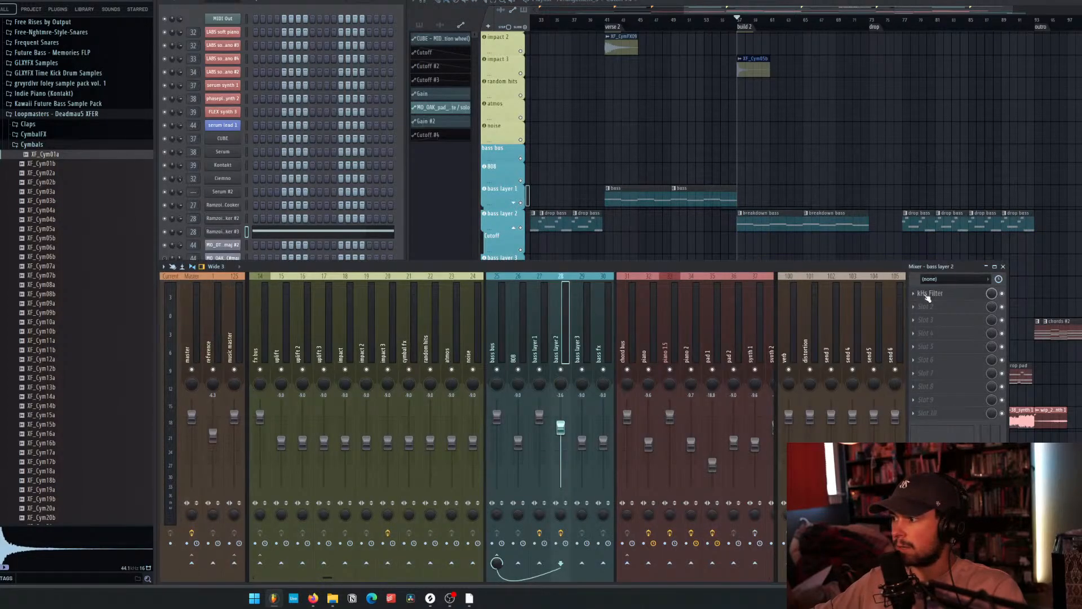
left_click(927, 294)
left_click(914, 295)
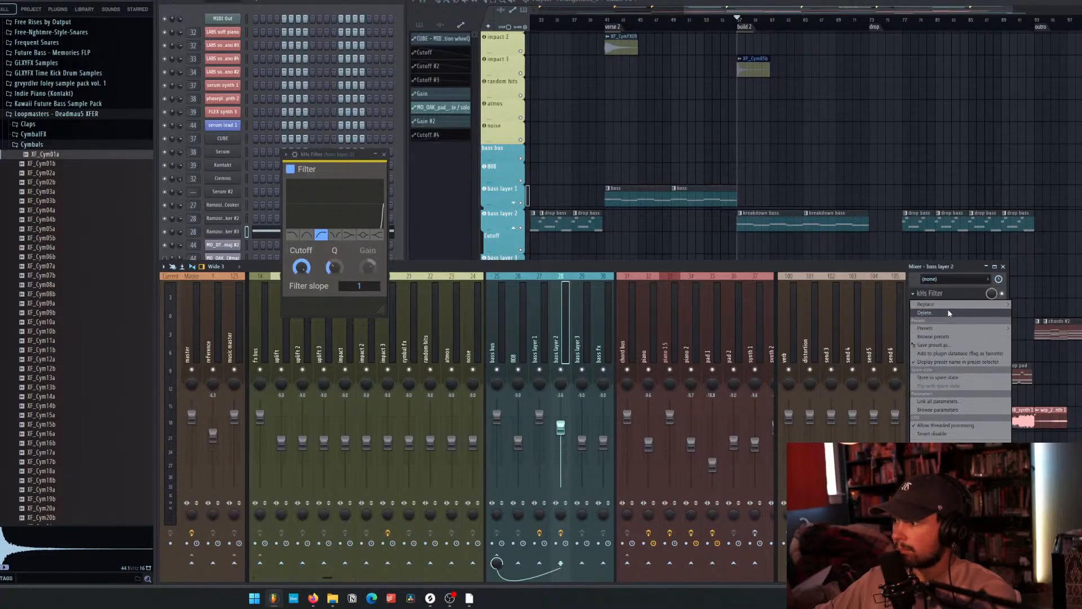
left_click(938, 292)
left_click(916, 296)
left_click(925, 312)
Route the cloned bass channel to mixer track 29, bass layer 3.
left_click(586, 337)
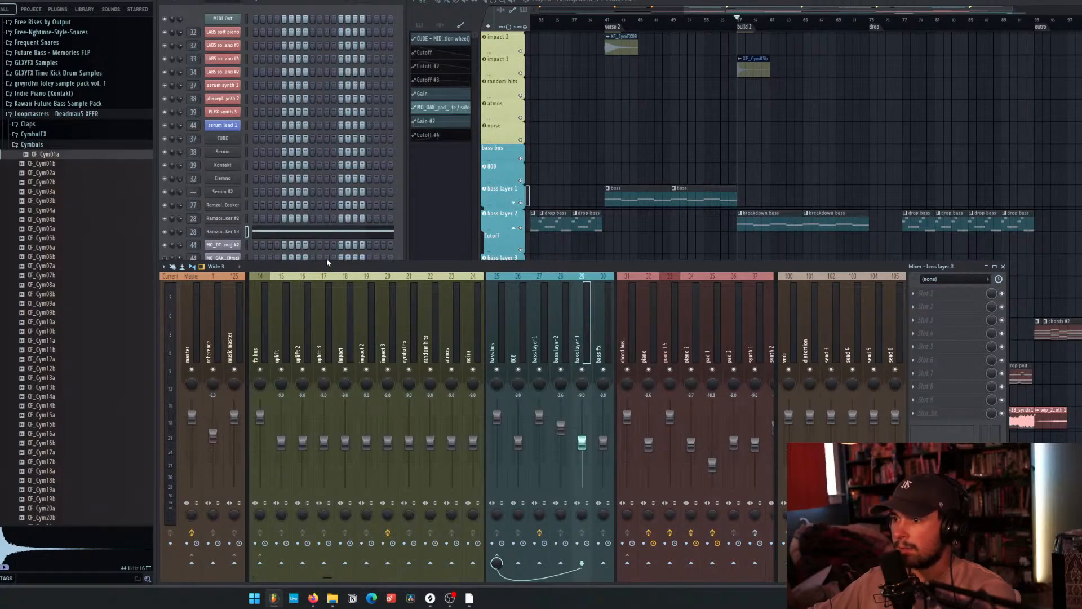
left_click(180, 227)
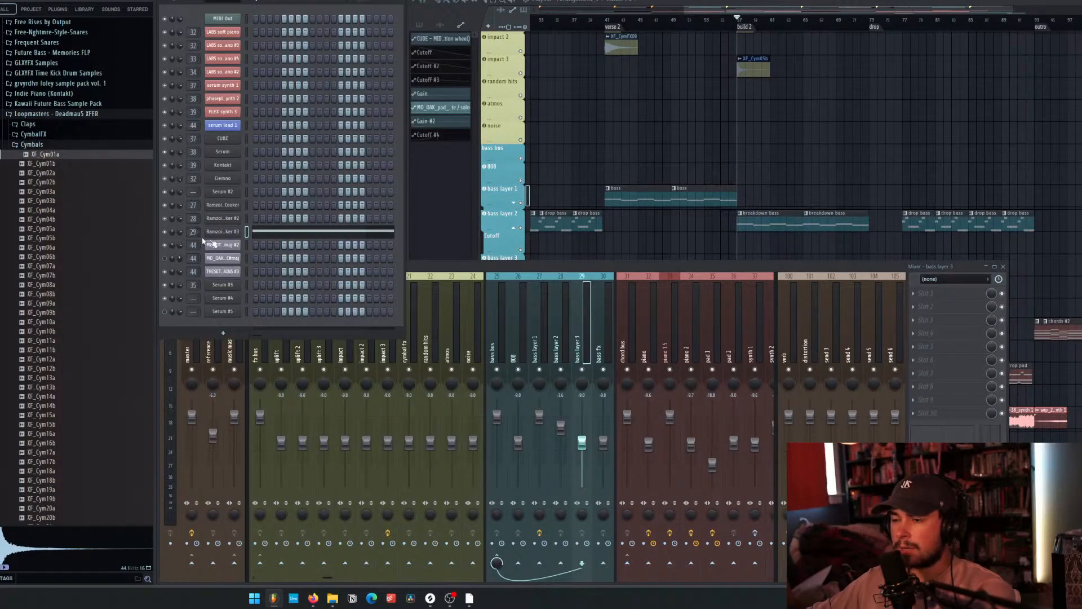
Move both breakdown bass clips down to the bass layer 3 playlist track and delete the Cutoff track.
left_click(761, 219)
left_click_drag(761, 220, 816, 246)
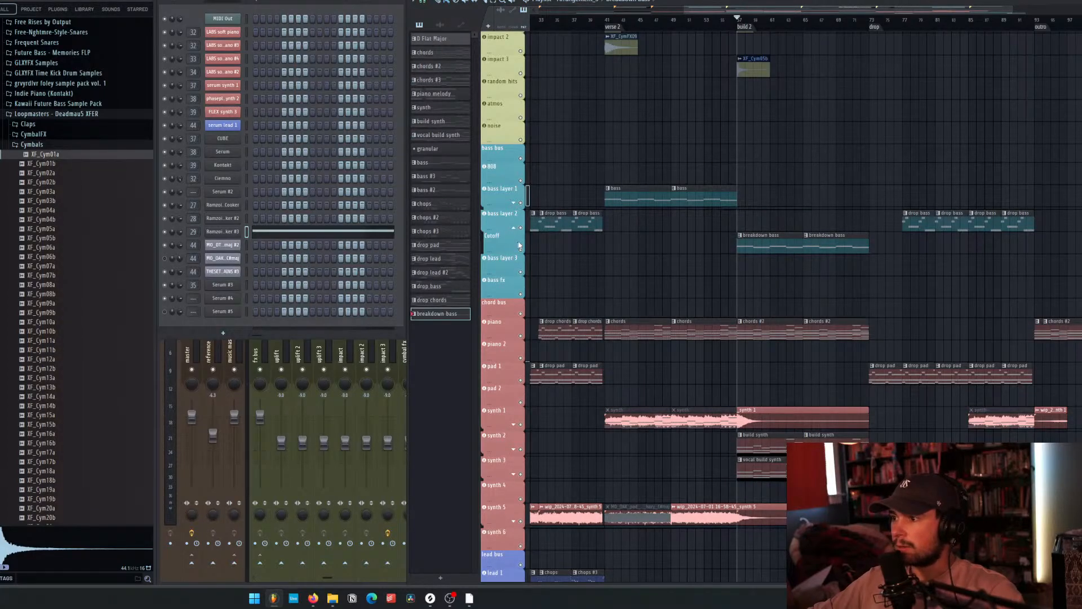
left_click_drag(751, 248, 751, 273)
left_click_drag(820, 249, 822, 268)
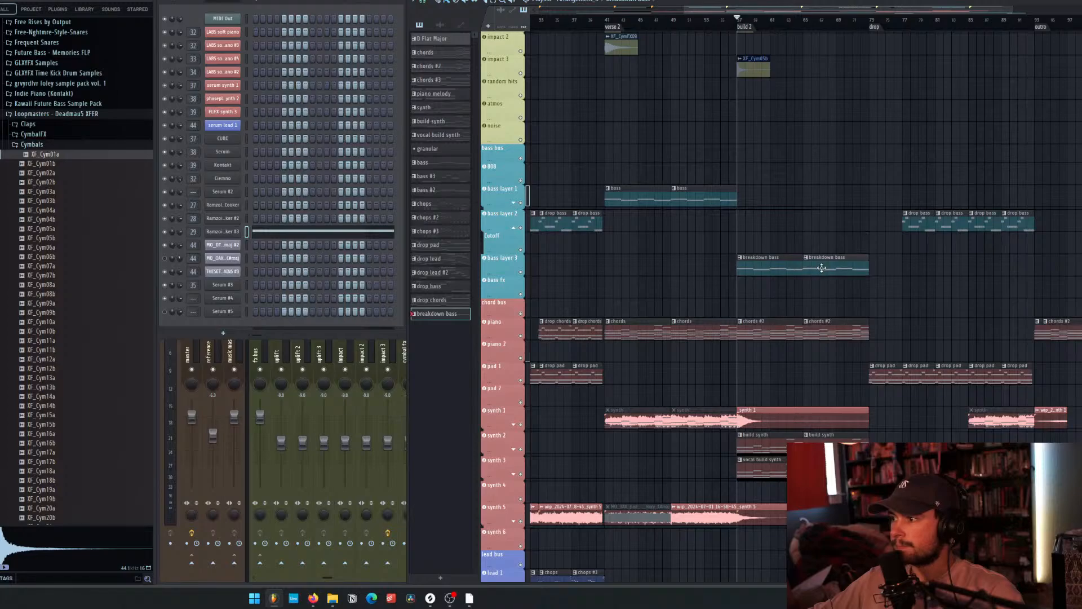
right_click(505, 232)
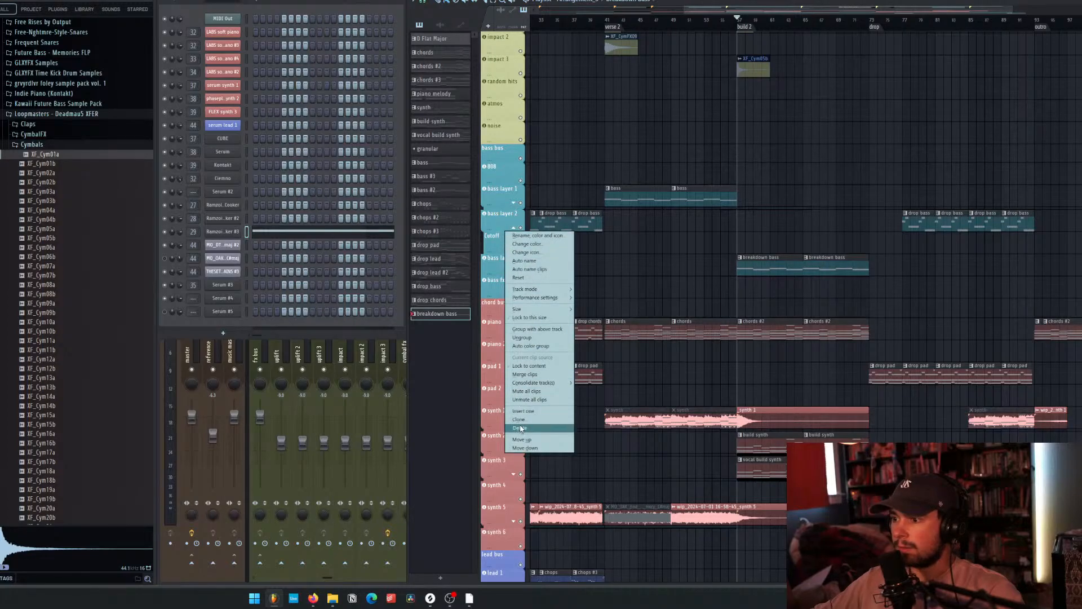
left_click(524, 429)
Add a kHs Filter to the bass layer 3 mixer track and set it to high-pass.
left_click(212, 371)
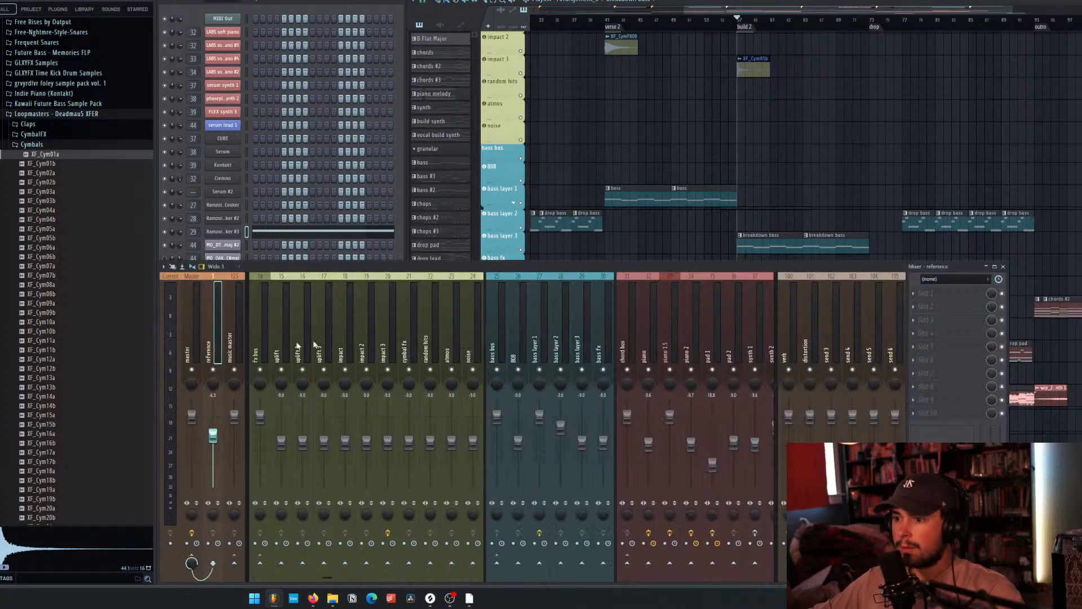
left_click(578, 326)
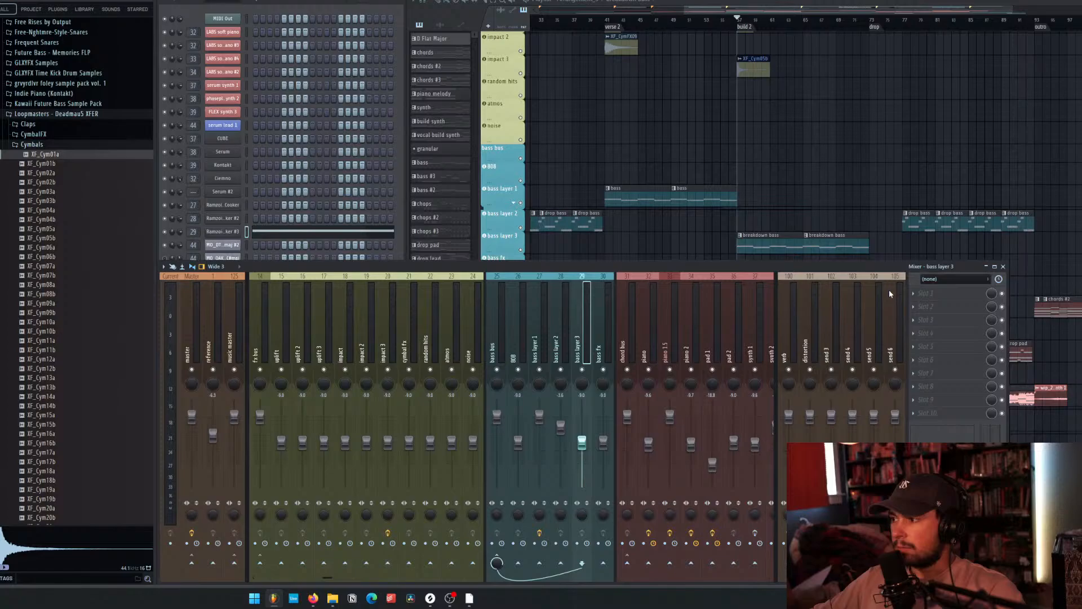
left_click(922, 294)
left_click(666, 204)
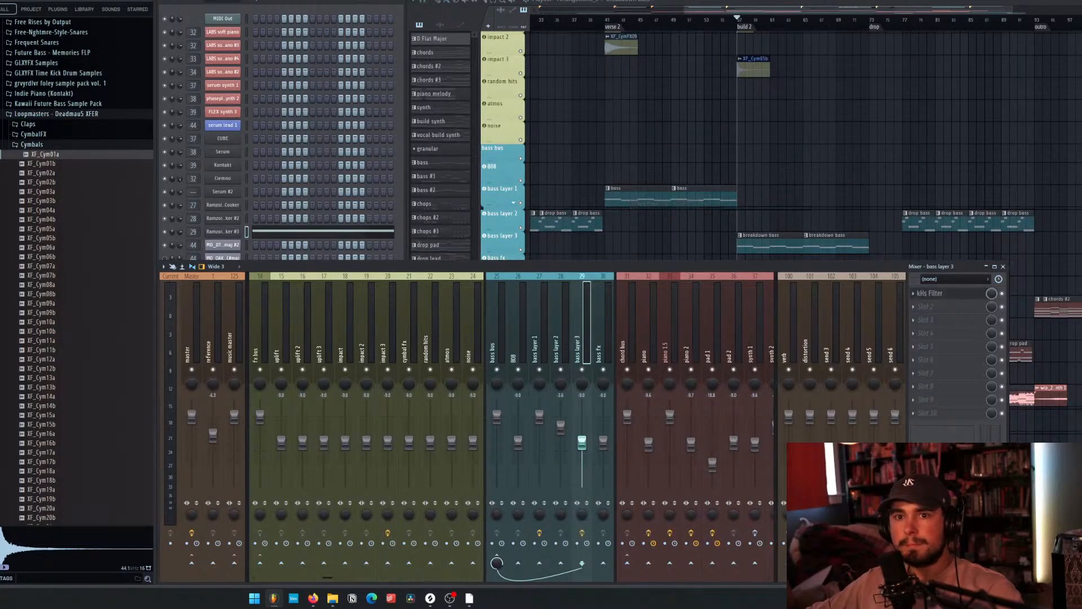
left_click(297, 258)
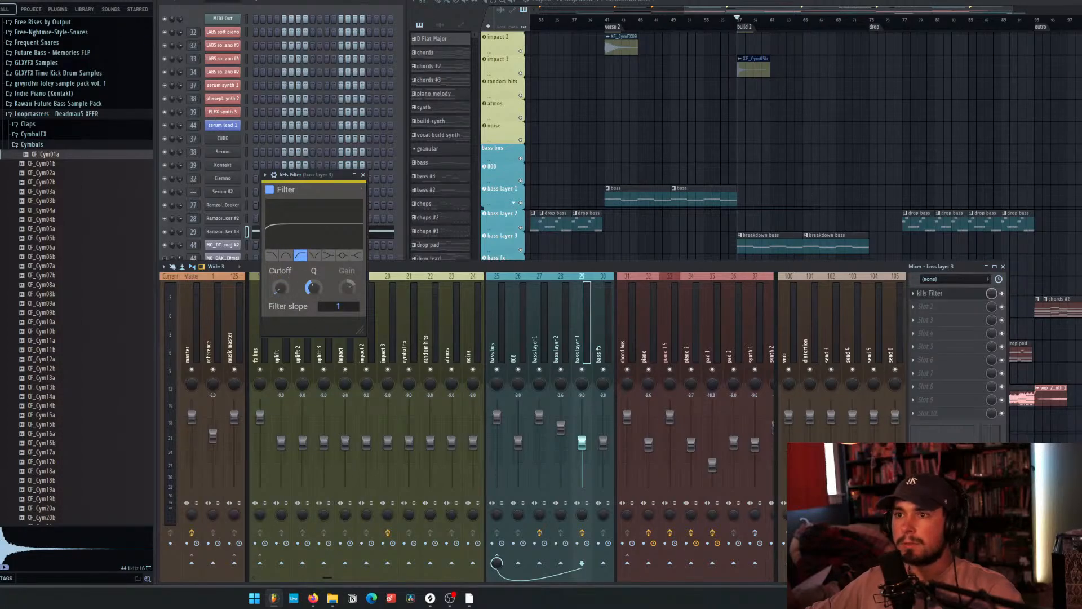
Try automating the last tweaked parameter with a clip that curves upward through build 2, trimmed to end at the drop.
left_click(110, 1)
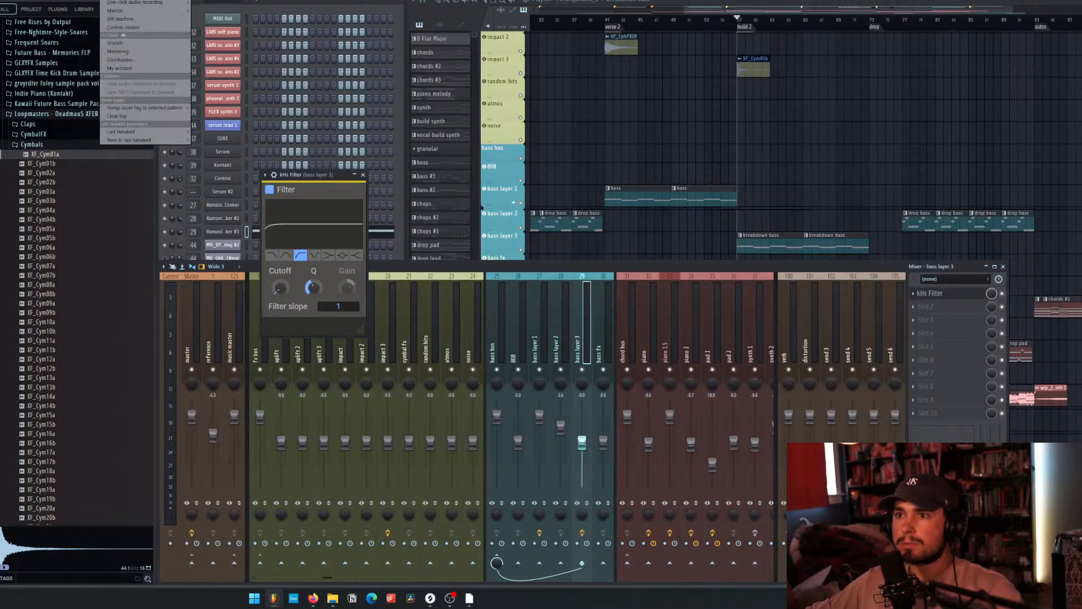
mouse_move(129, 133)
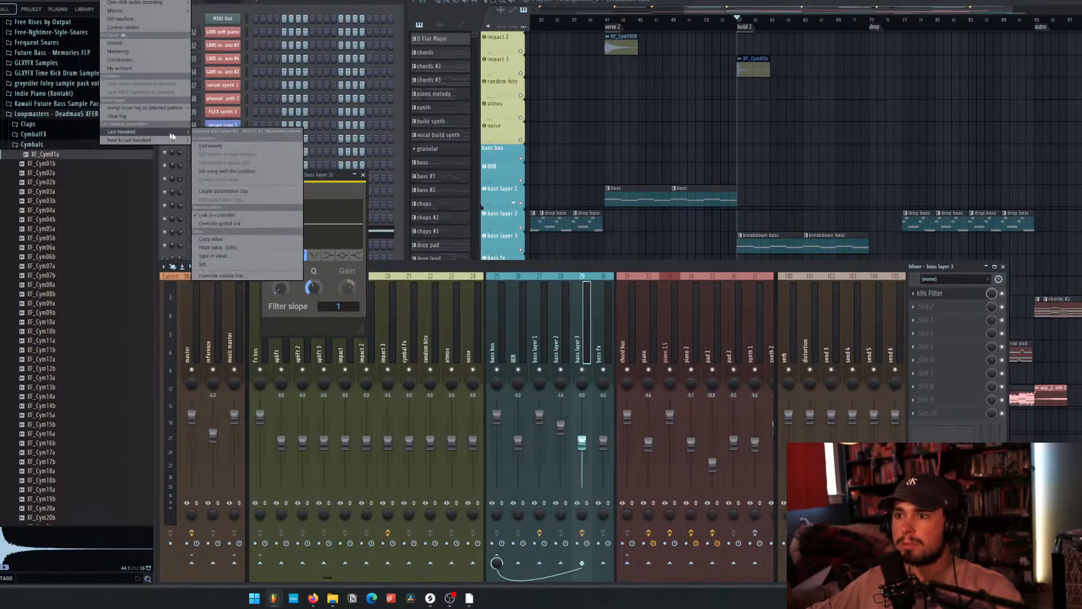
left_click(239, 192)
scroll(782, 180, "down", 3)
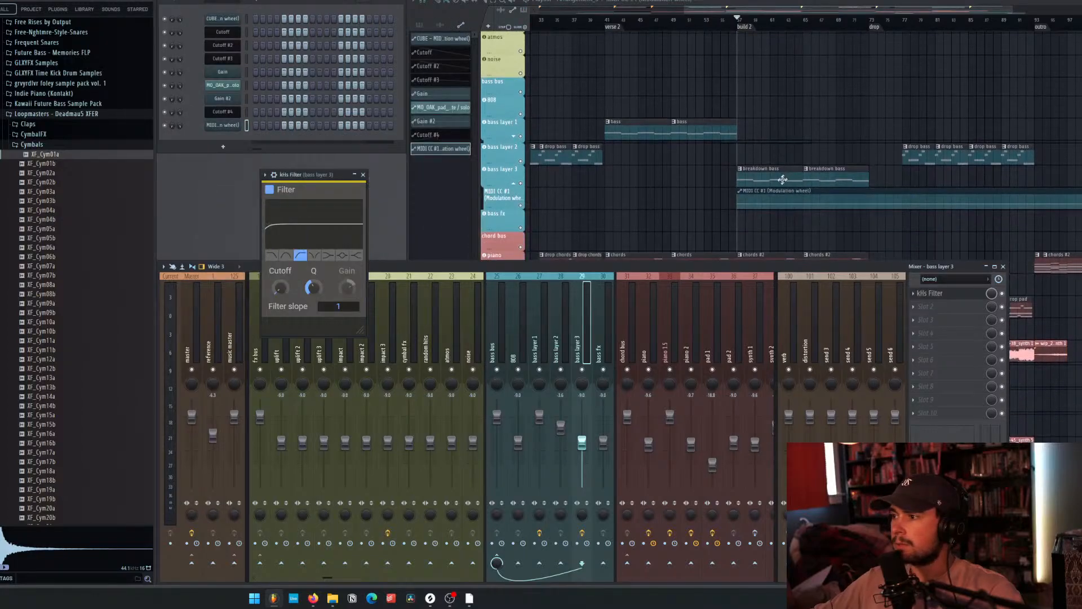
left_click(740, 216)
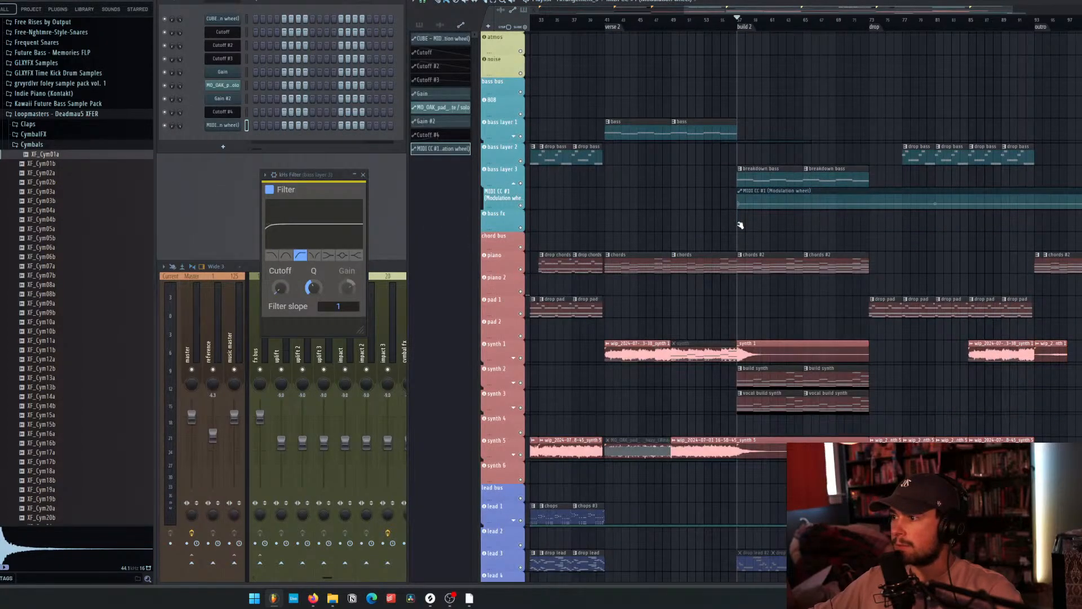
left_click_drag(740, 225, 741, 219)
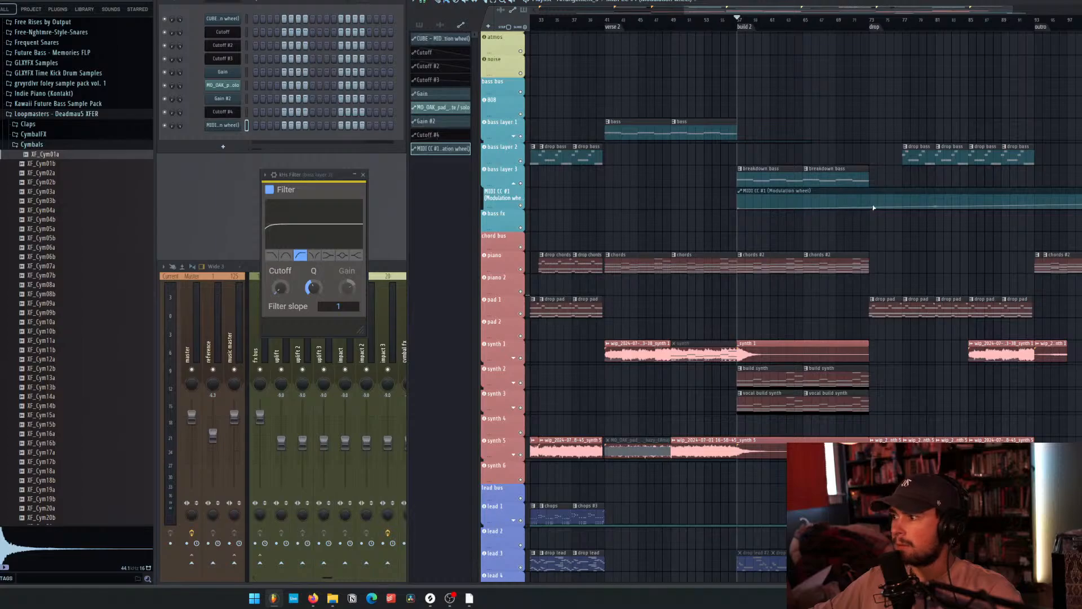
left_click_drag(873, 207, 870, 203)
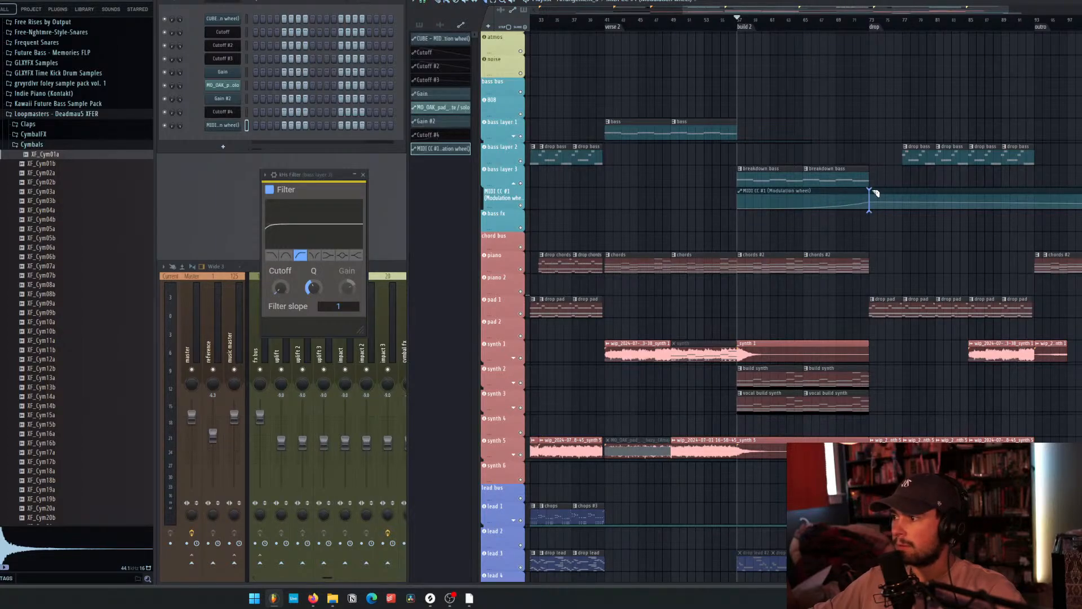
right_click(892, 190)
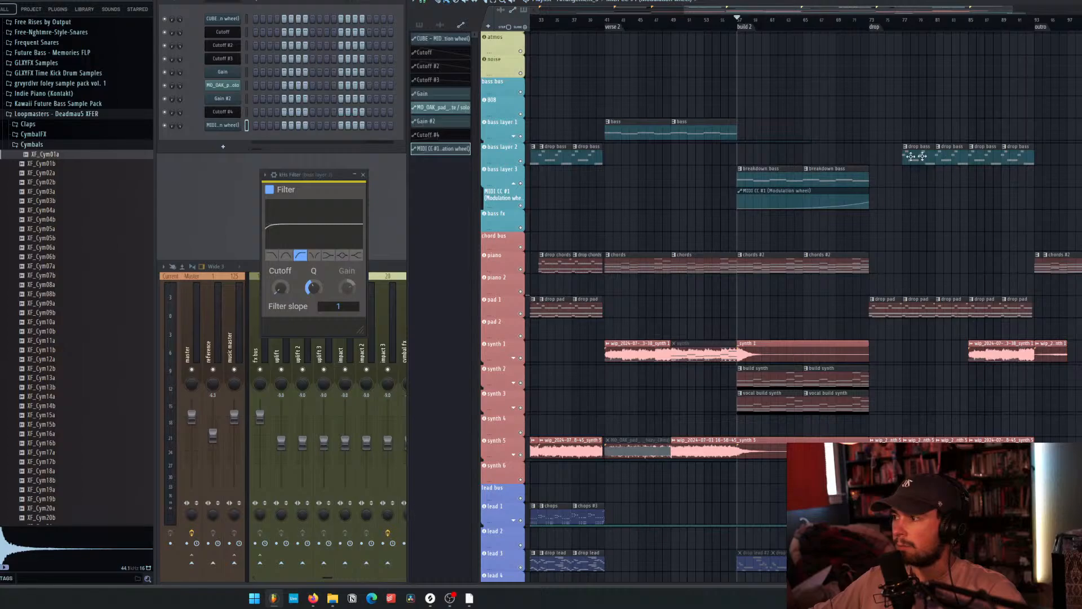
Play the transition from verse 2 into build 2 and lower the bass layer 3 mixer level.
left_click(398, 266)
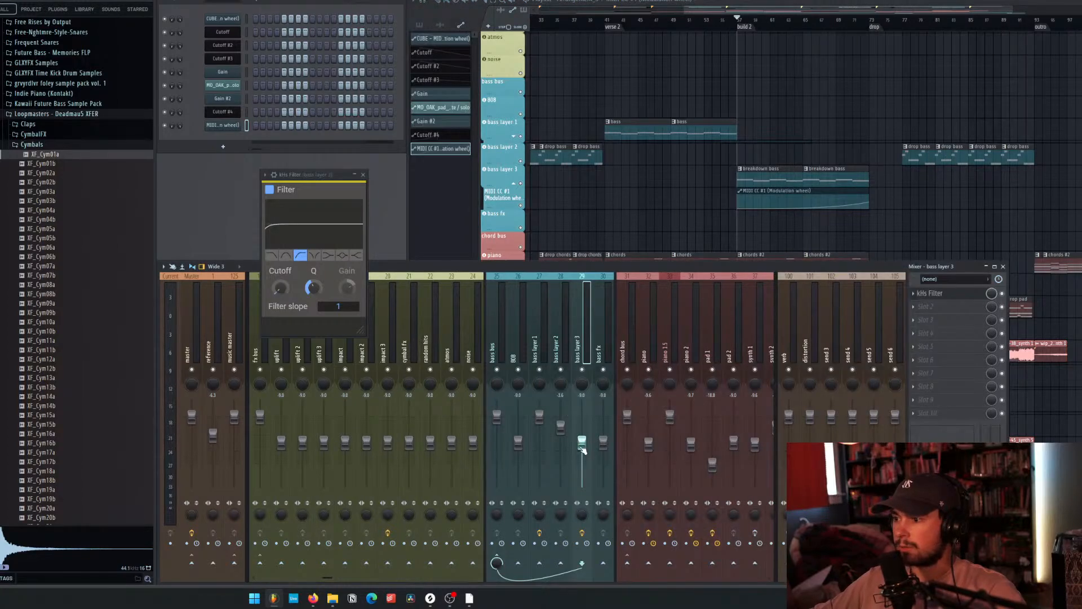
key("space")
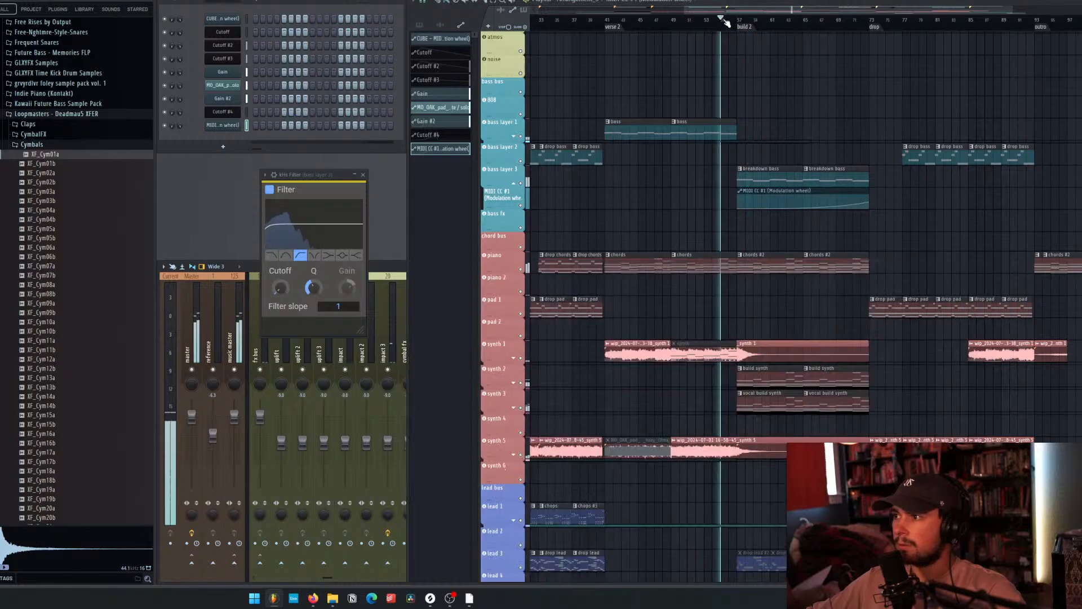
left_click(767, 103)
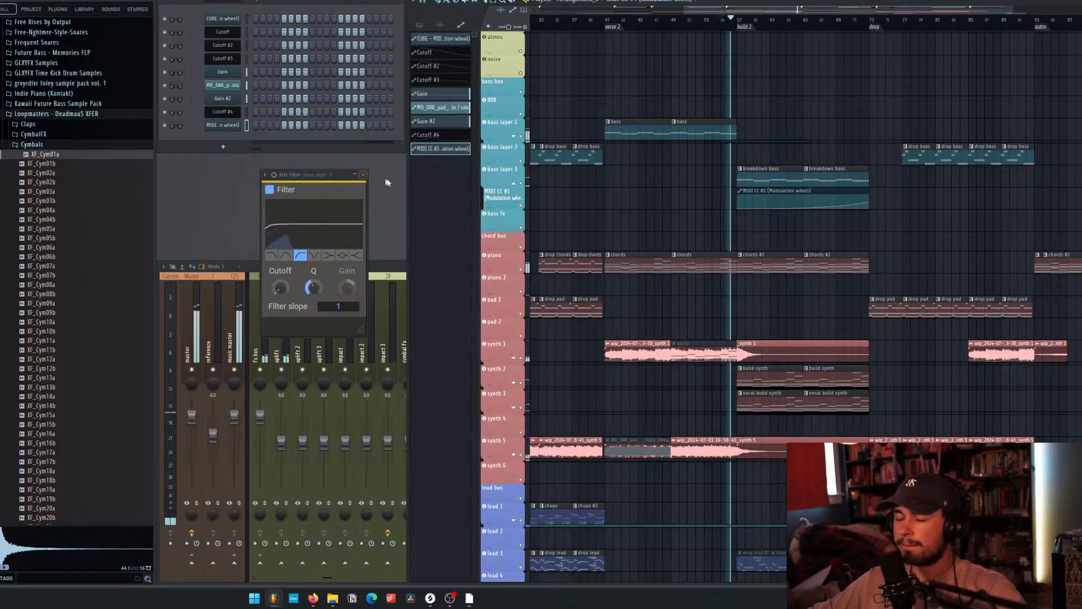
left_click(400, 333)
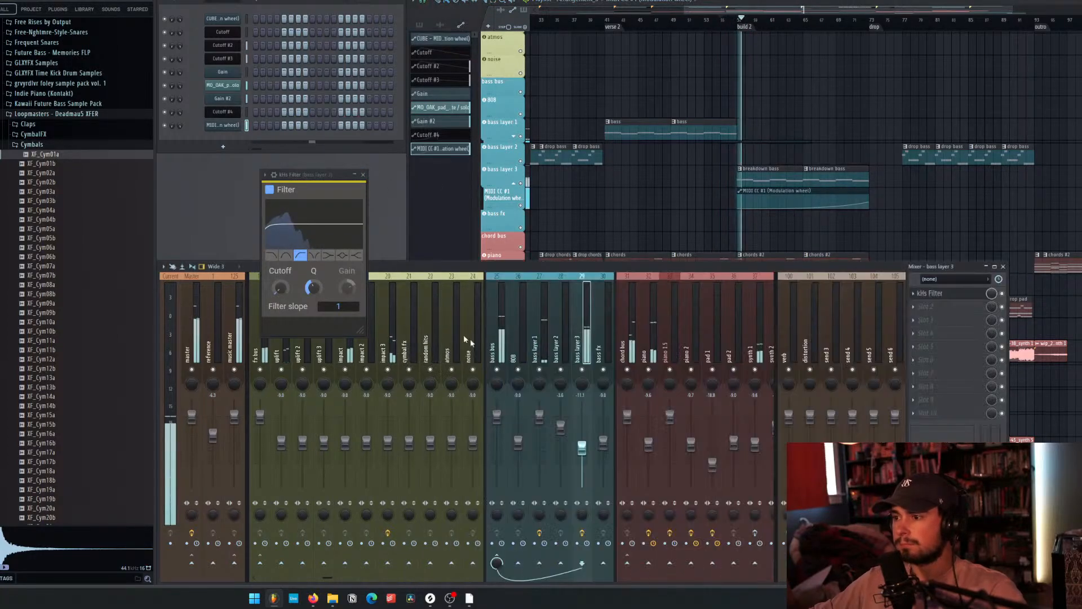
left_click_drag(581, 419, 582, 439)
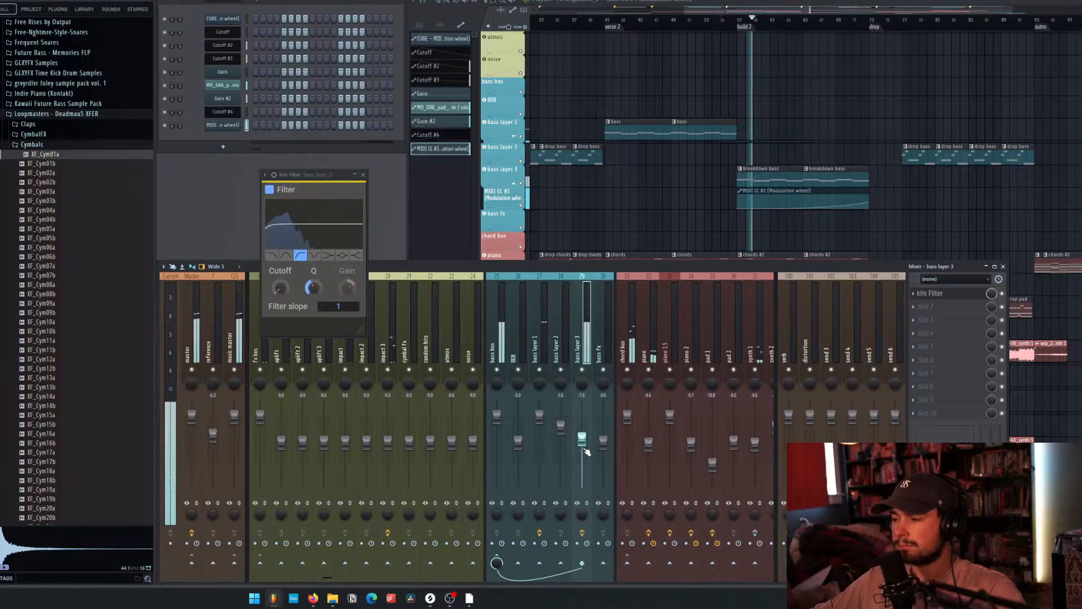
Switch the channel list to the unsorted group, fine-tune the bass layer 3 fader during playback, and close the mixer.
left_click(224, 3)
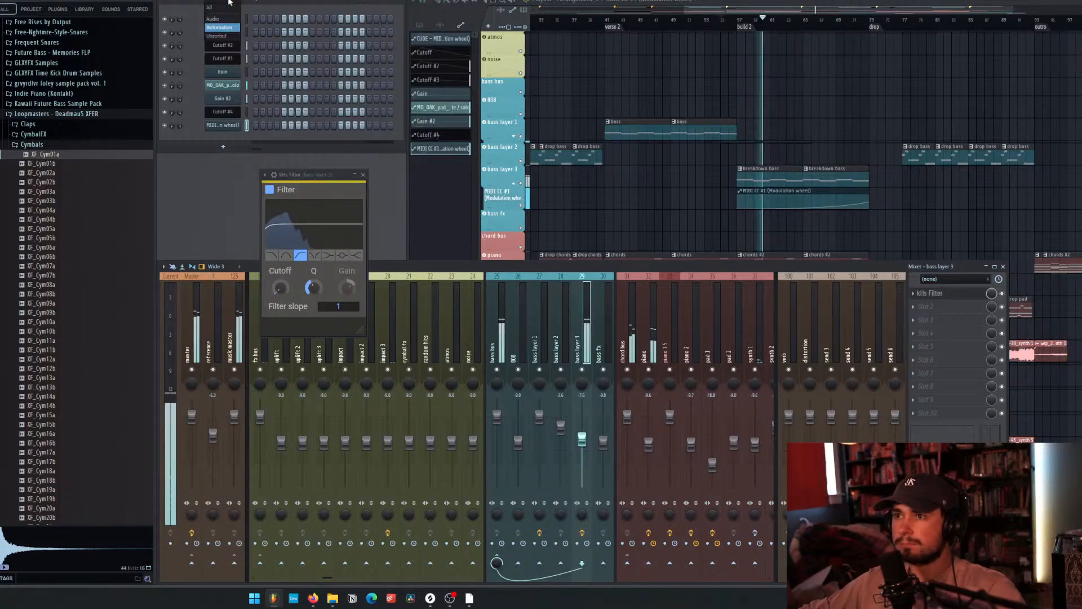
left_click(225, 38)
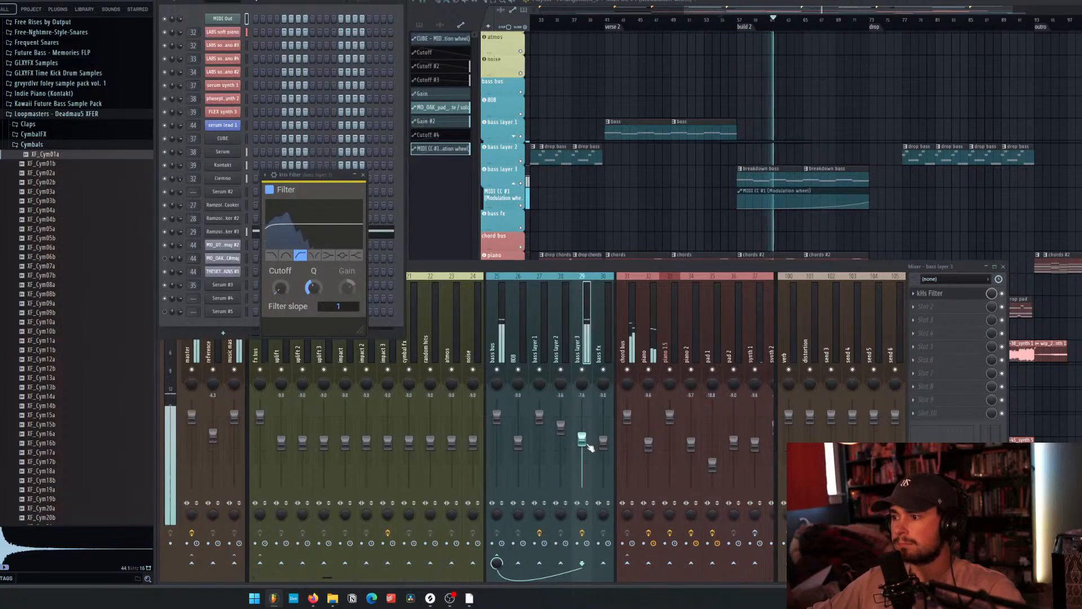
left_click_drag(582, 439, 583, 445)
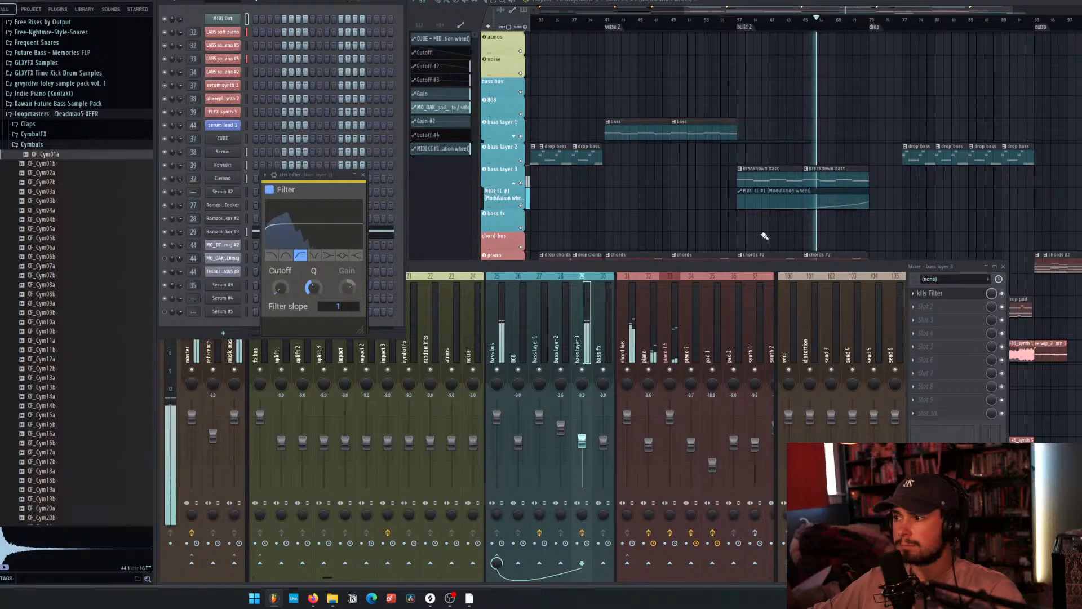
key("space")
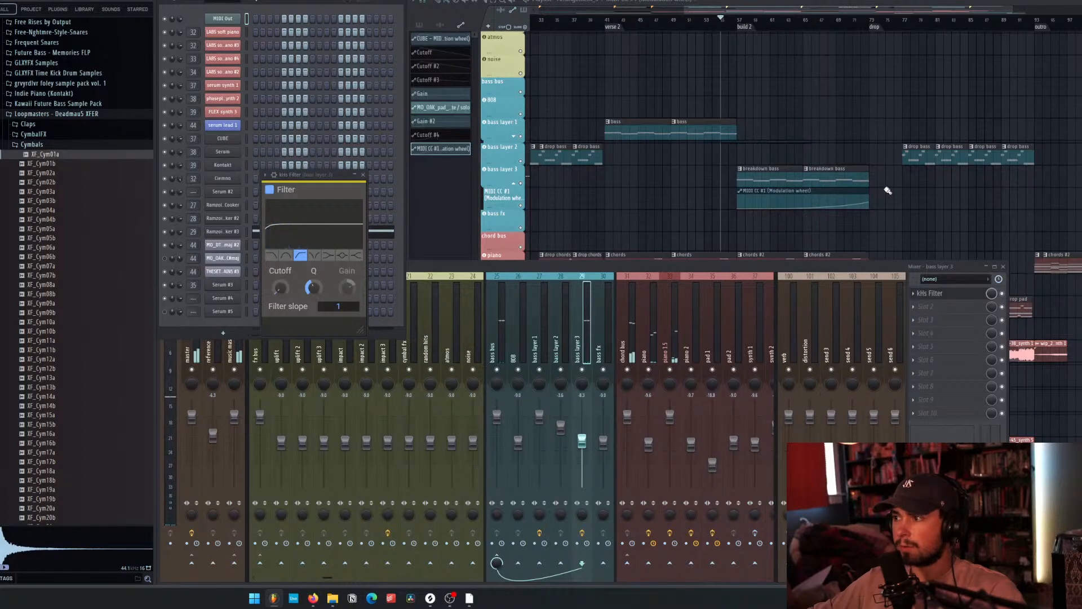
key("F9")
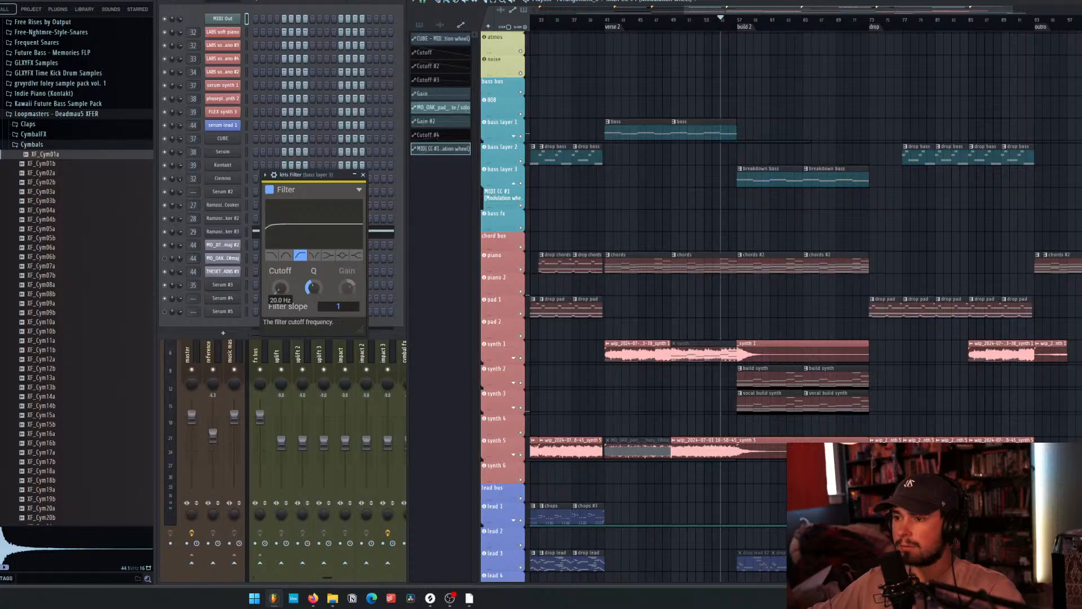
left_click(124, 4)
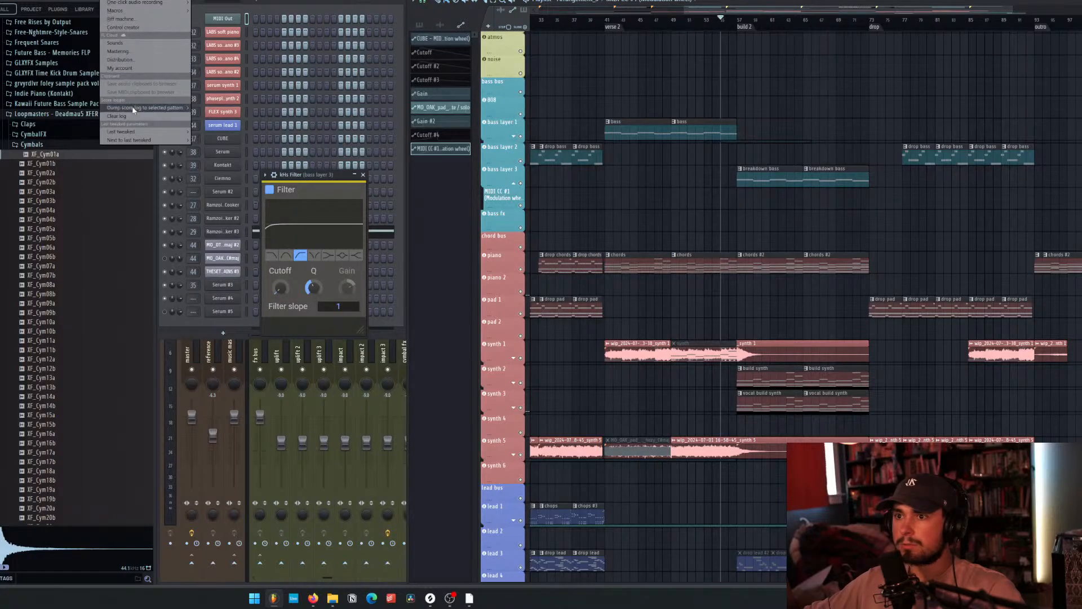
mouse_move(176, 135)
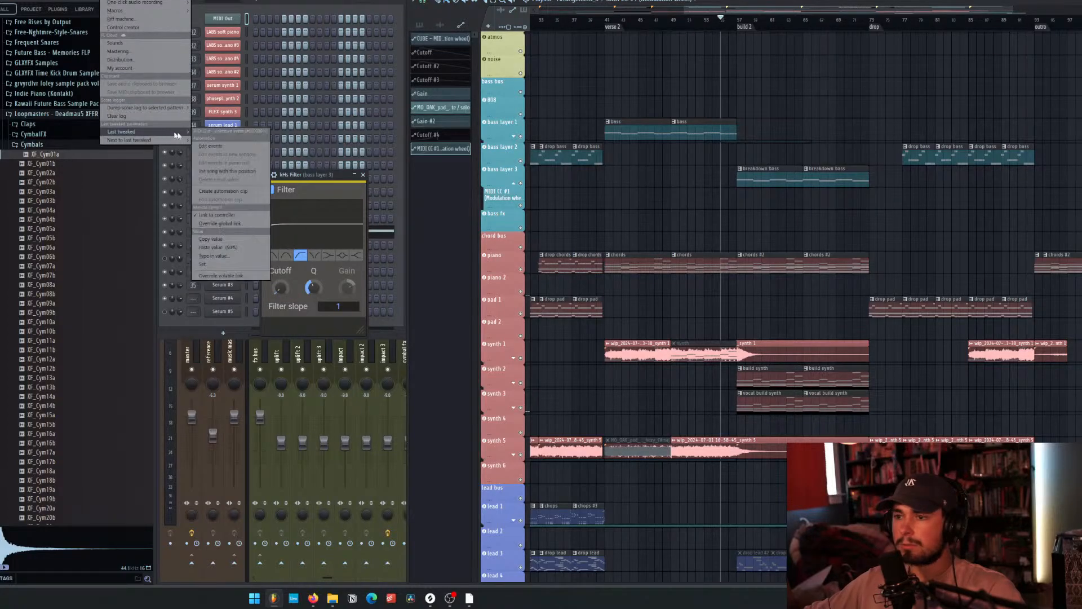
left_click(236, 189)
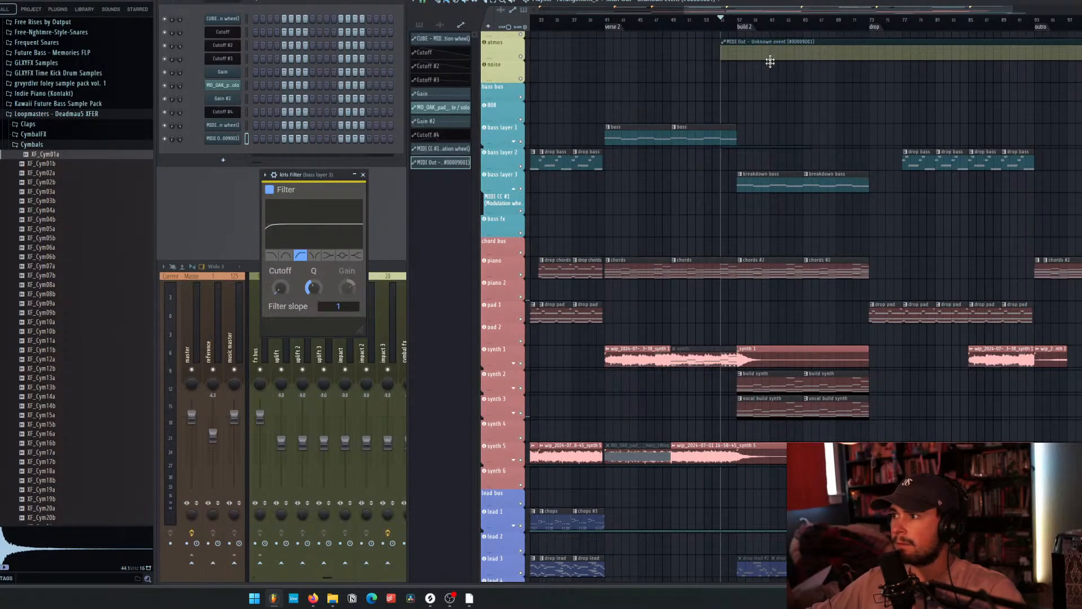
left_click_drag(762, 213, 761, 201)
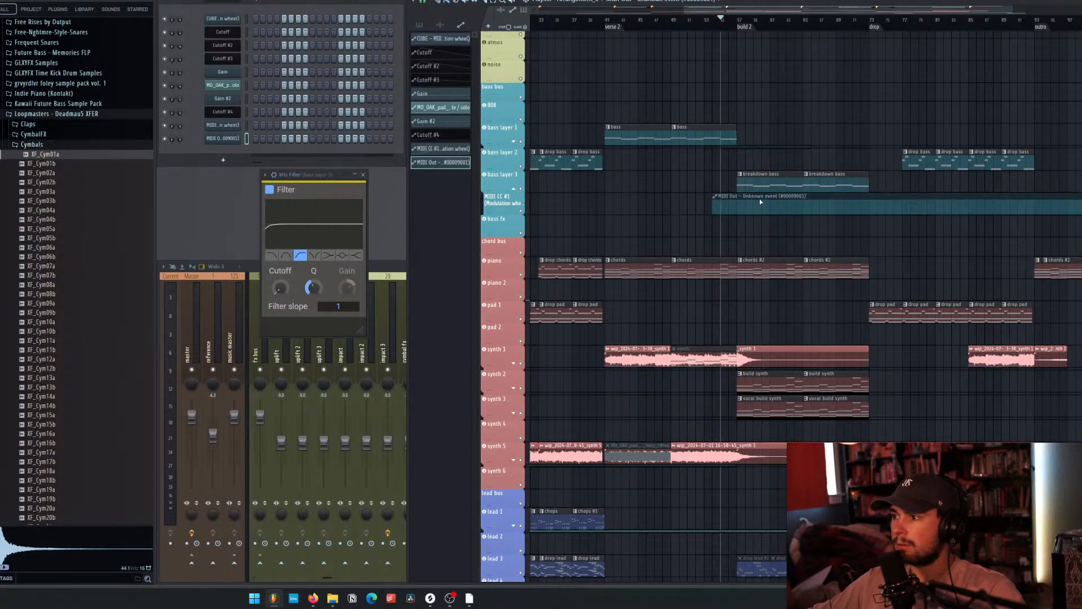
right_click(758, 196)
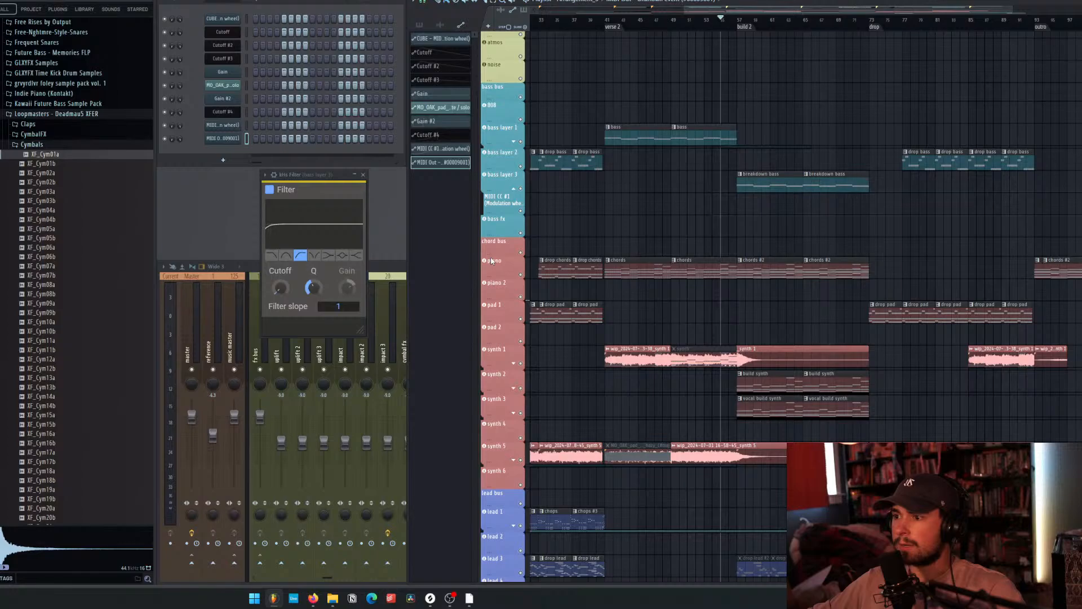
Reopen the kHs Filter on the bass layer 3 mixer track, tweak its cutoff, and create an automation clip for that parameter.
left_click(397, 271)
left_click(559, 328)
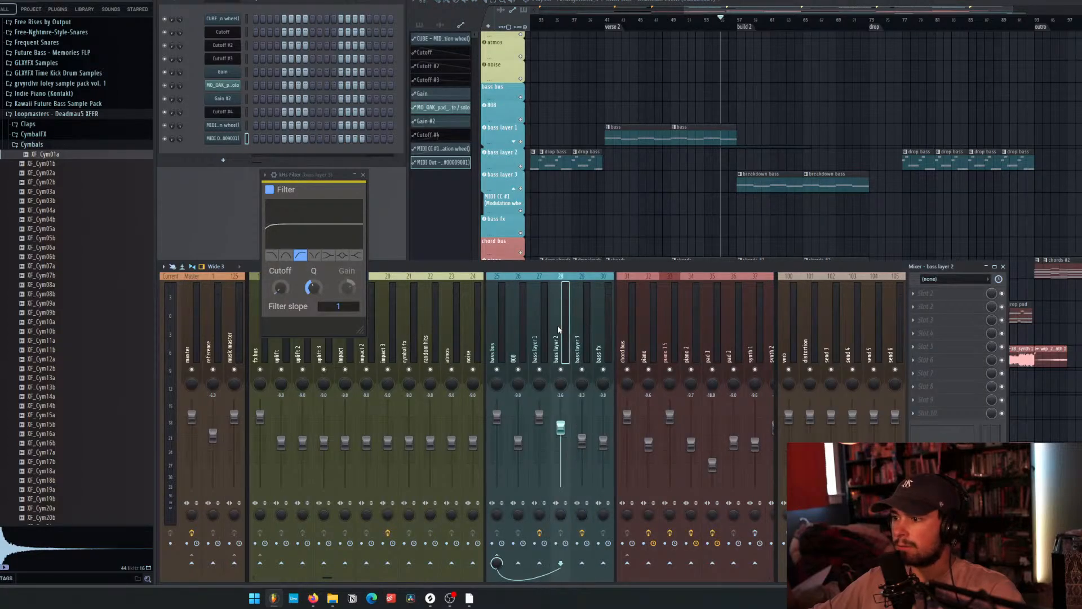
left_click(585, 330)
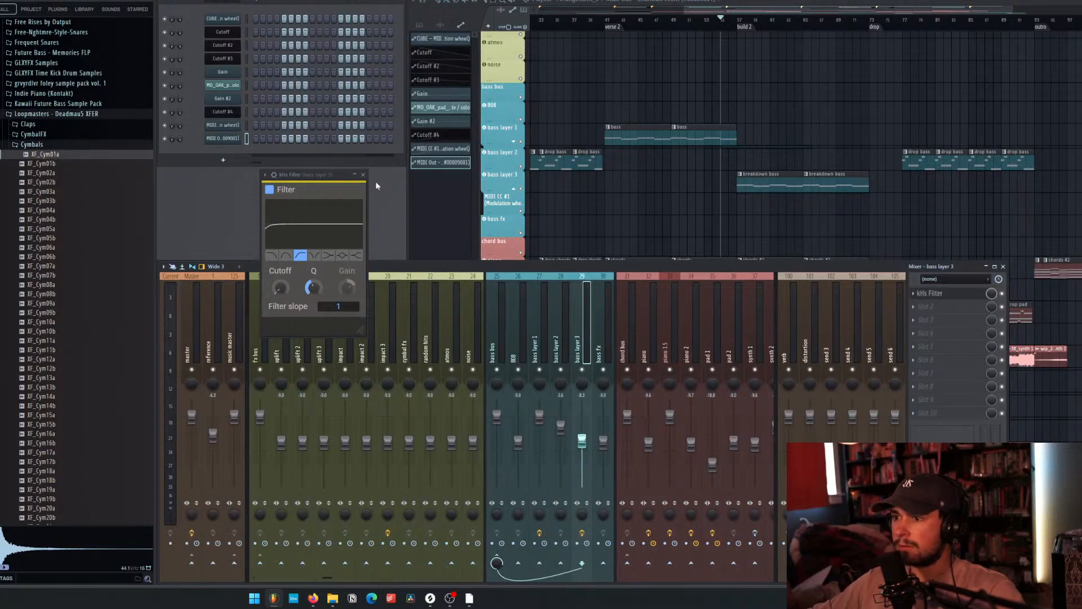
left_click(945, 294)
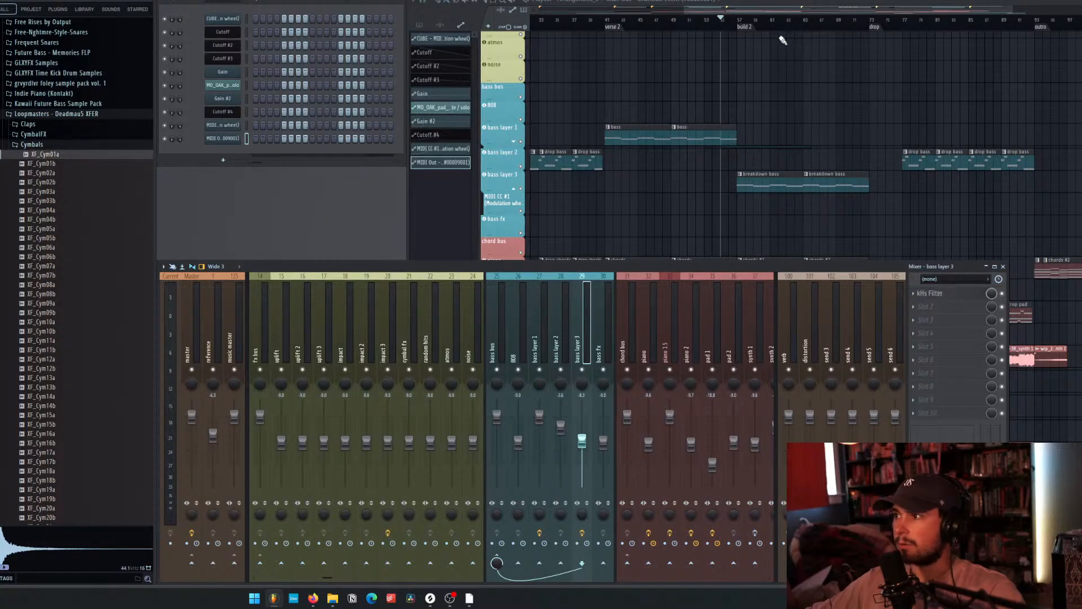
left_click(766, 11)
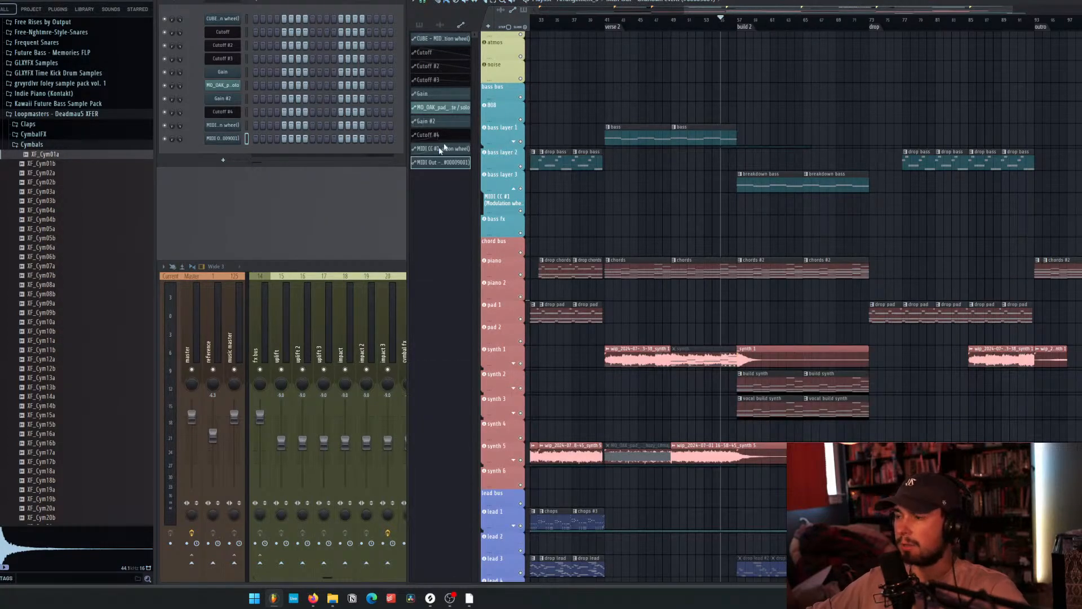
left_click(396, 269)
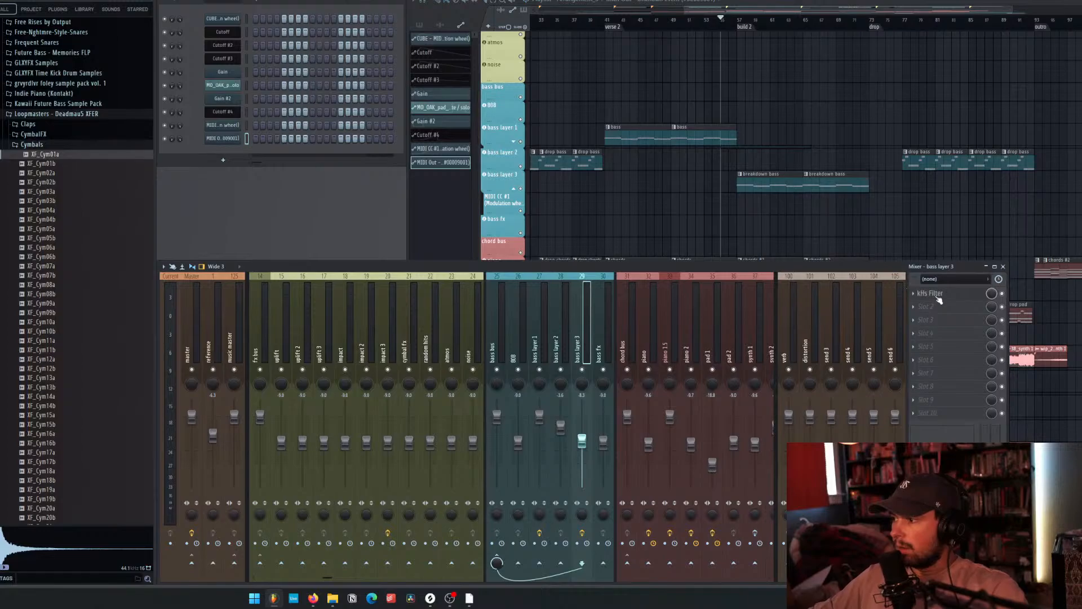
left_click(937, 296)
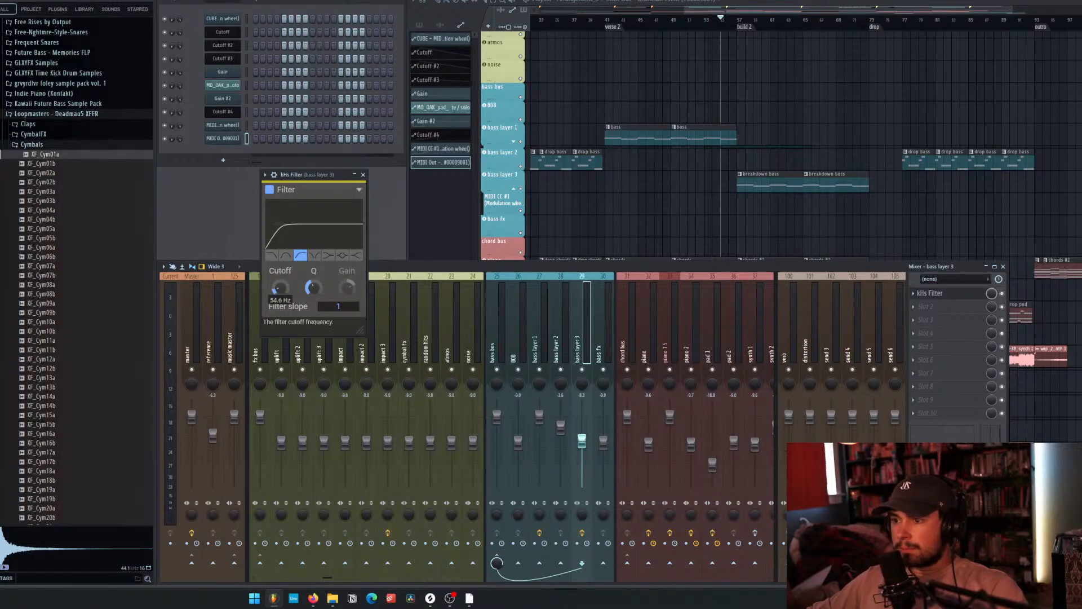
left_click(113, 1)
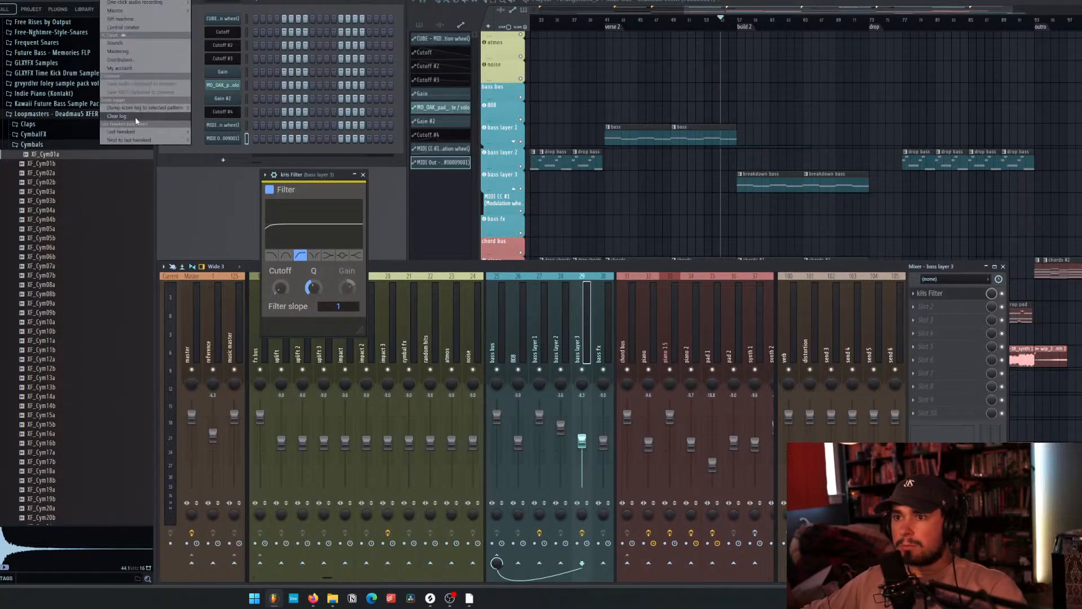
mouse_move(141, 137)
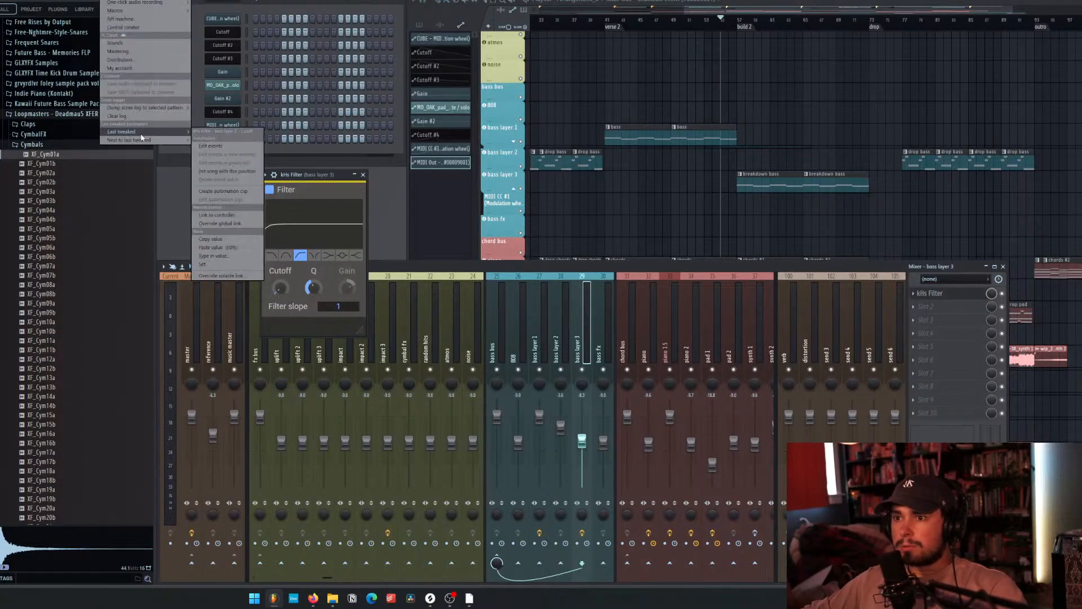
left_click(223, 191)
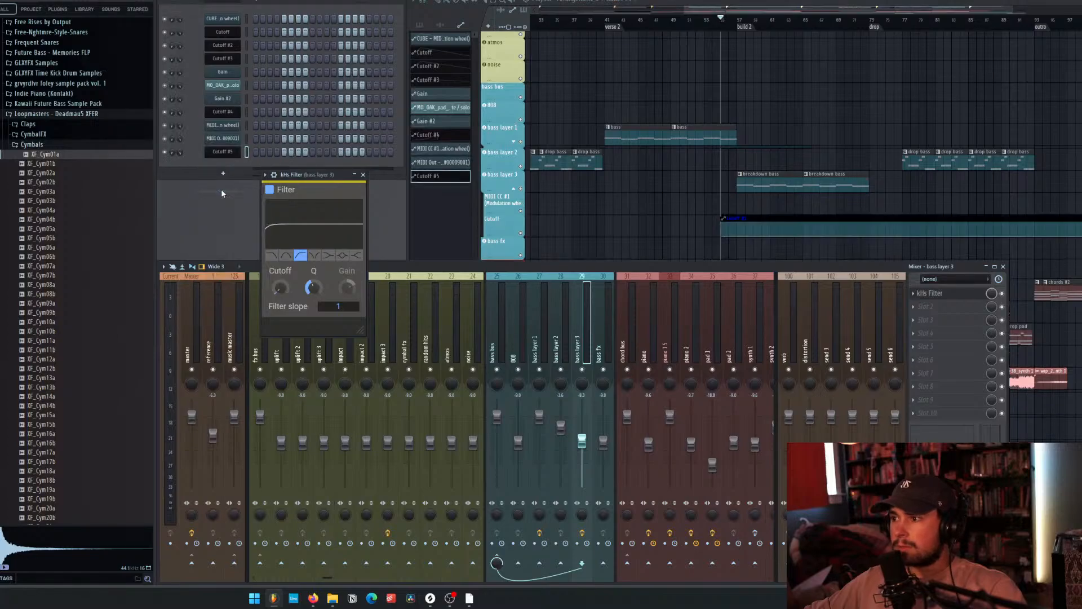
Delete the MIDI CC #1 playlist track and shape the Cutoff automation to curve upward through build 2, trimmed to end at the drop.
right_click(514, 210)
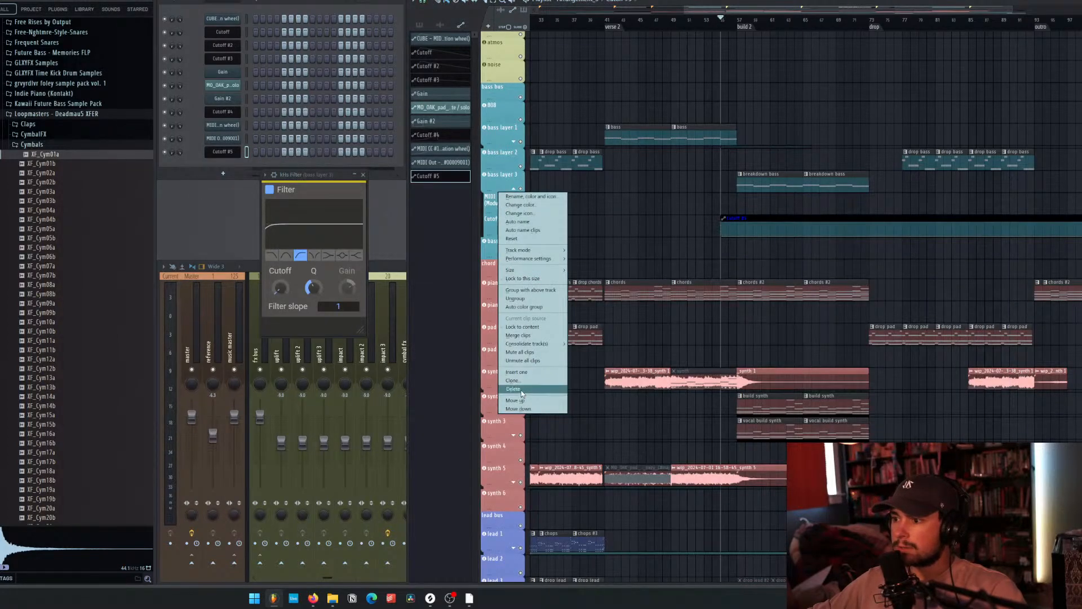
left_click(514, 389)
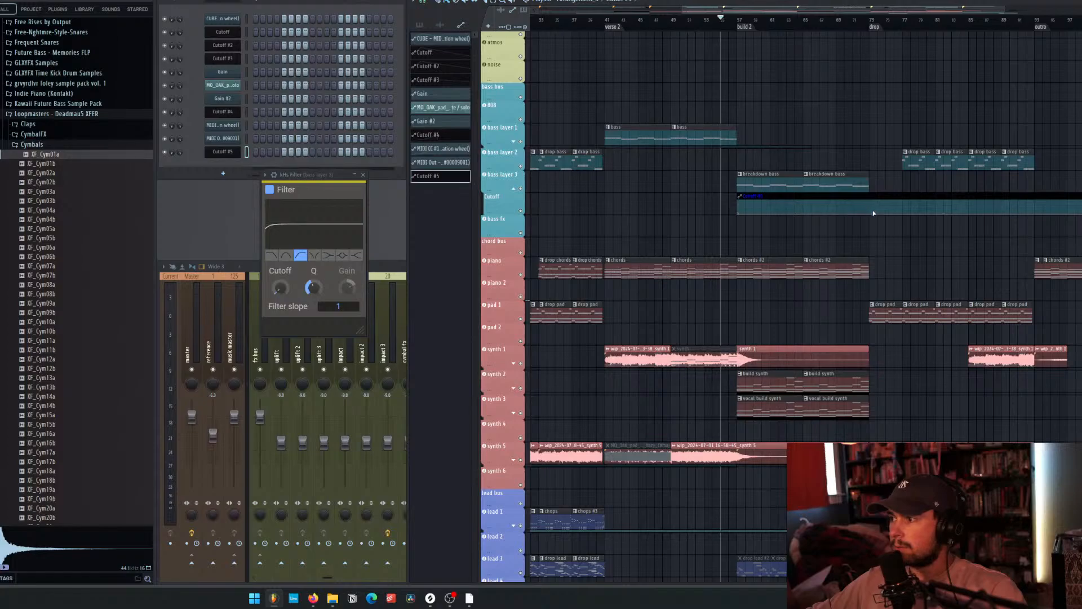
left_click_drag(874, 213, 871, 208)
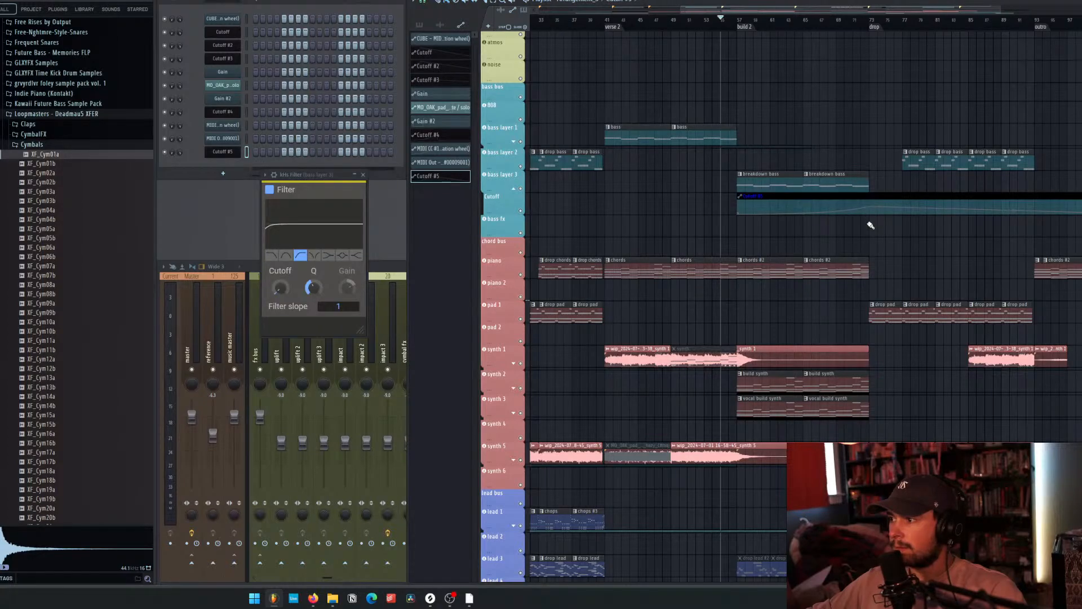
key("space")
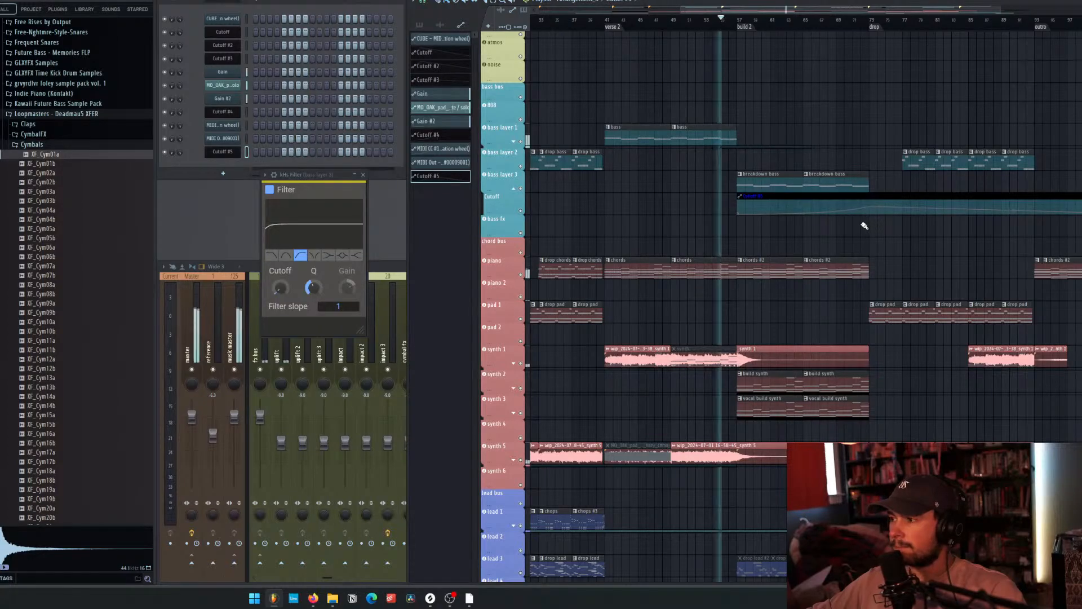
right_click(887, 196)
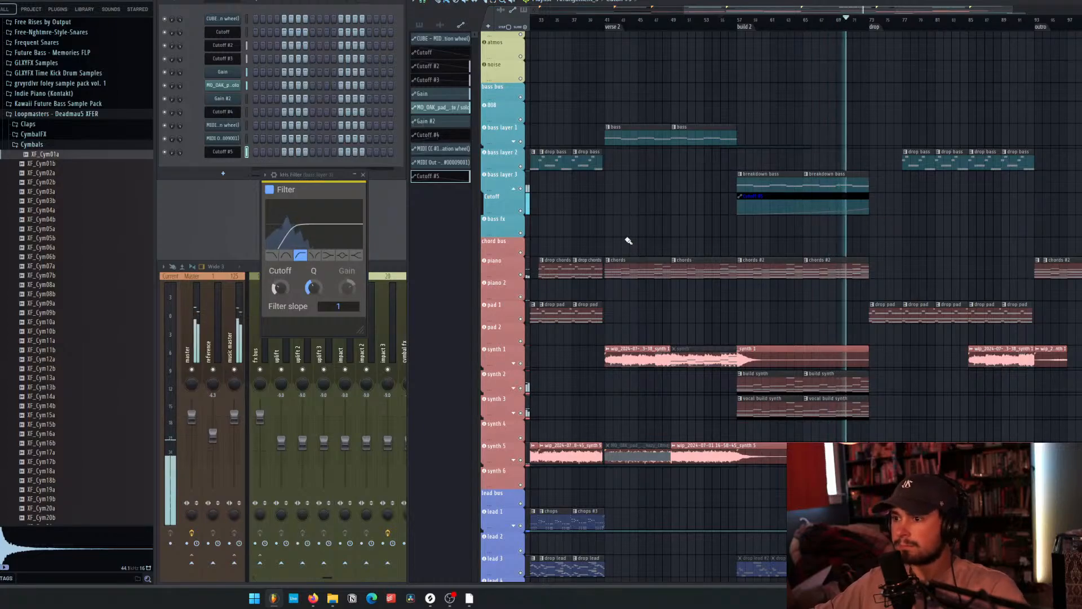
Check the bass layer 3 mixer track while build 2 plays into the drop, close the filter and mixer, and stop playback.
key("F9")
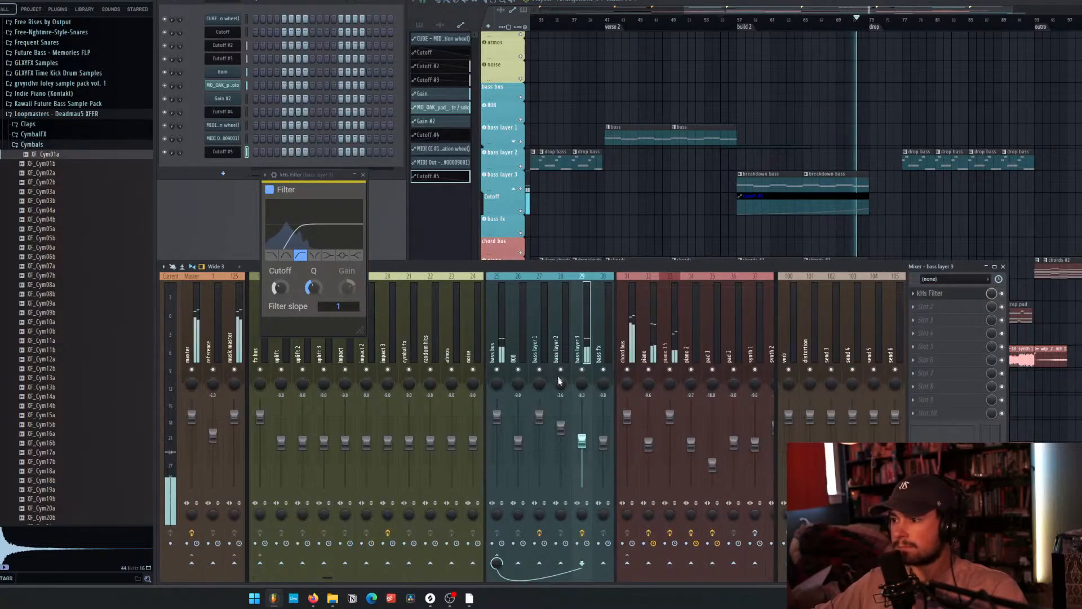
left_click(364, 175)
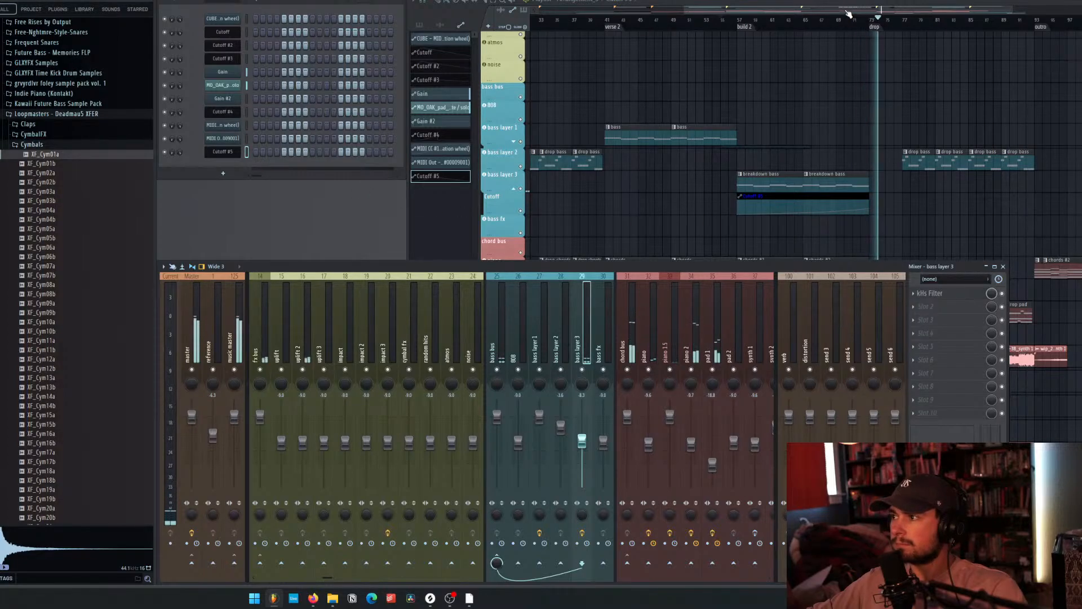
left_click(856, 54)
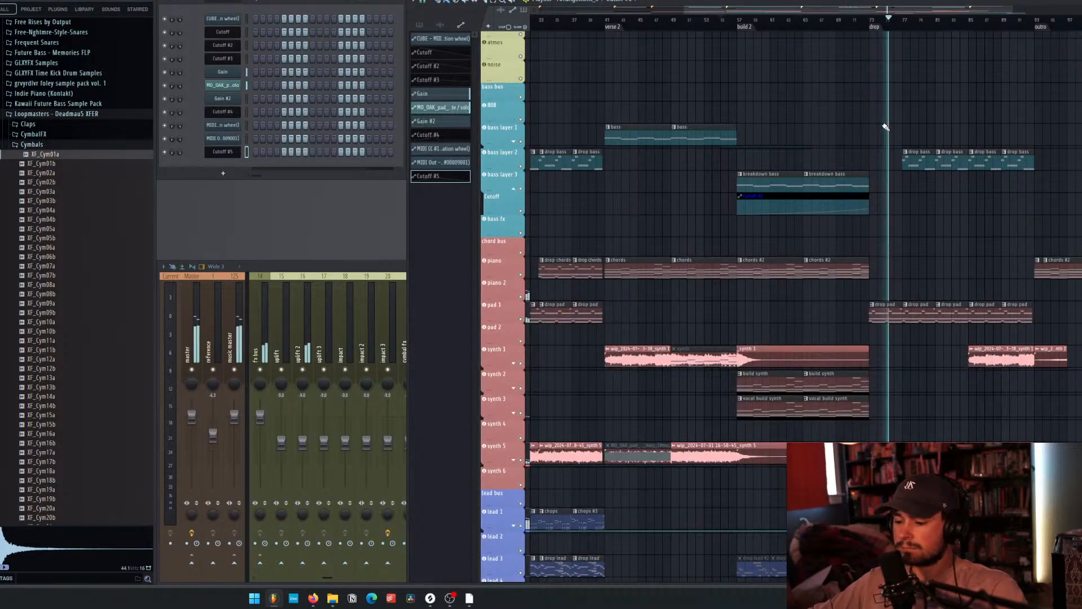
key("space")
Shorten the breakdown bass and Cutoff clips to end one bar before the second drop, and play through the transition.
scroll(886, 164, "up", 3)
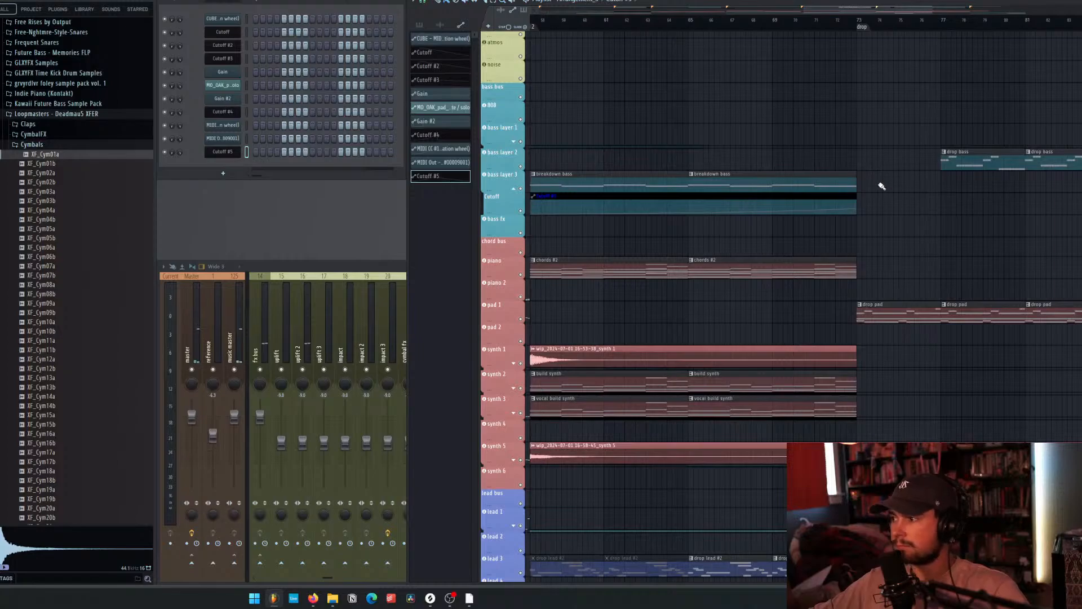
scroll(868, 183, "up", 10)
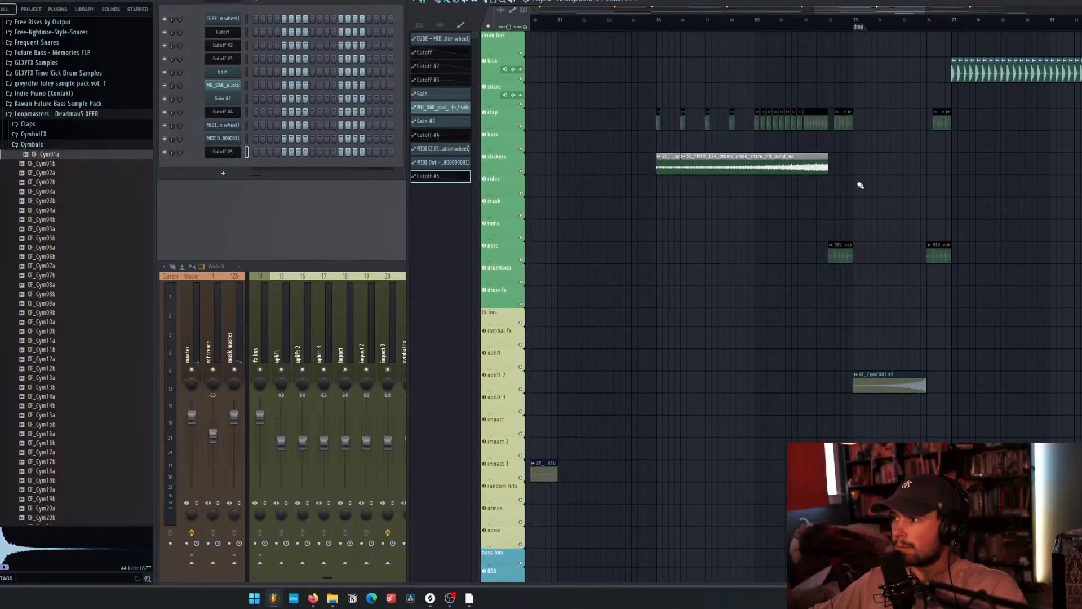
scroll(861, 185, "down", 9)
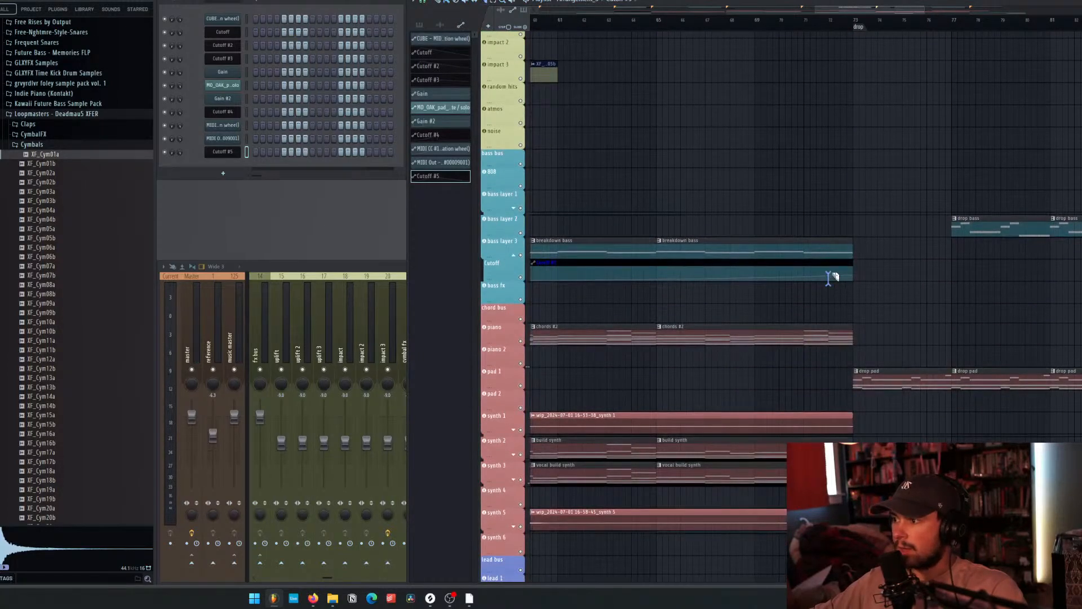
left_click_drag(834, 241, 845, 291)
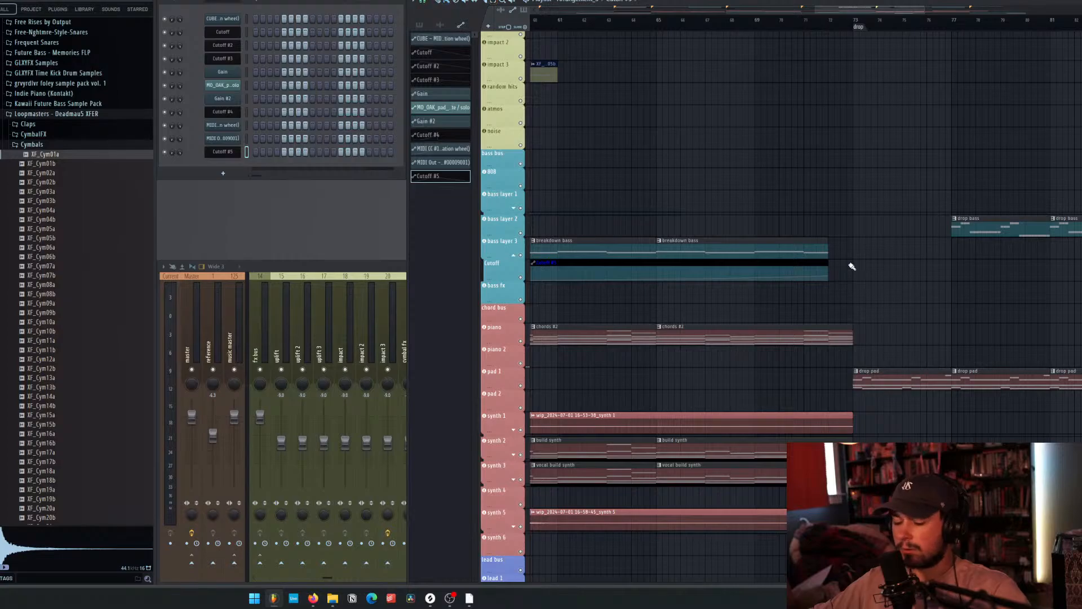
scroll(834, 197, "down", 5)
key("space")
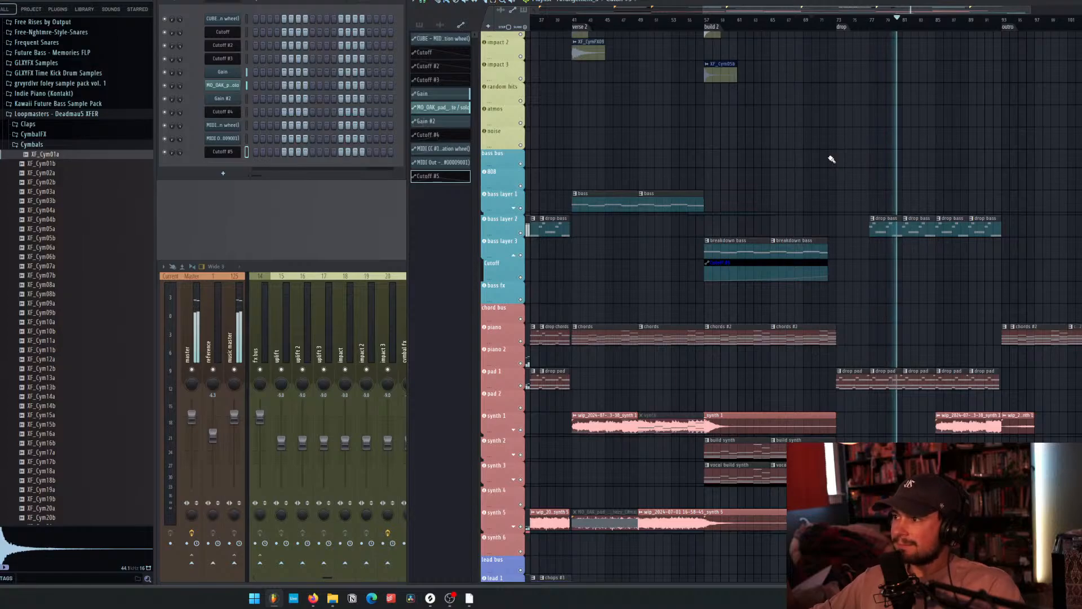
key("space")
Delete the muted drop lead clips from the first half of build 2 on the lead 3 track.
left_click_drag(702, 7, 535, 8)
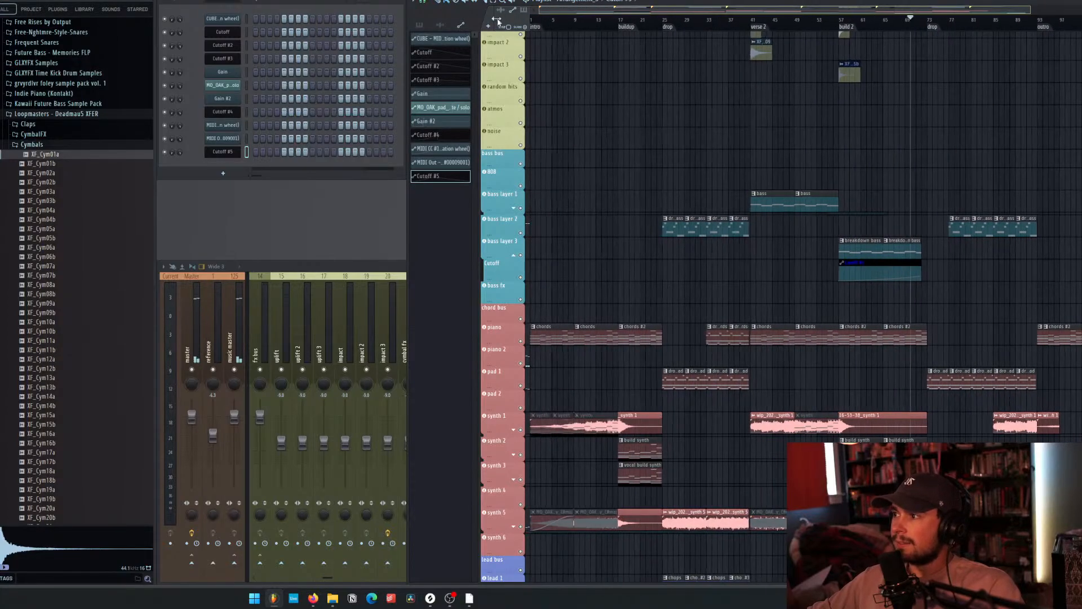
scroll(902, 110, "down", 5)
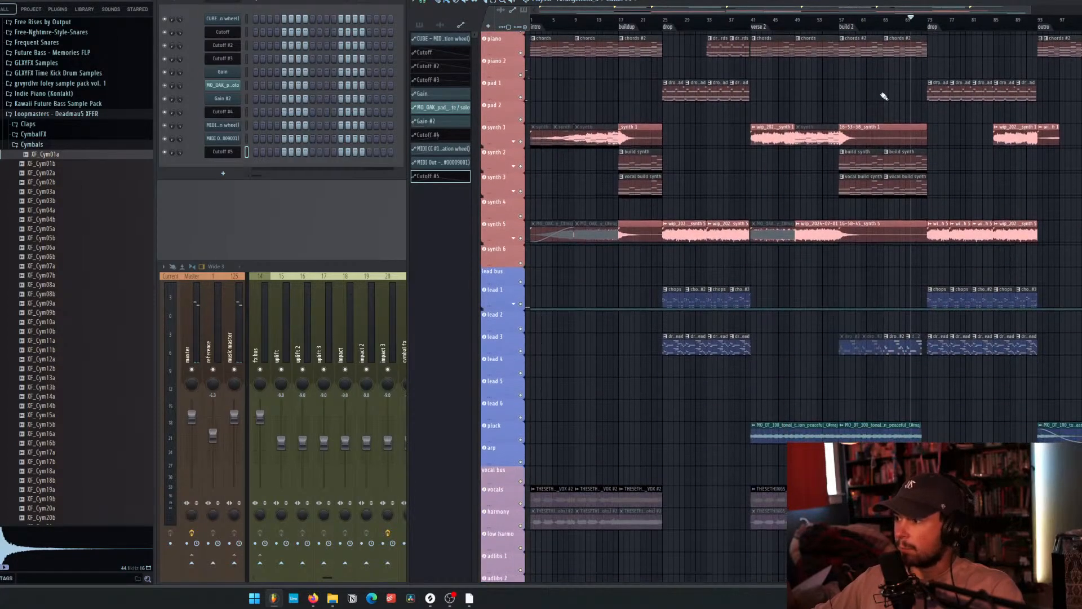
right_click(859, 346)
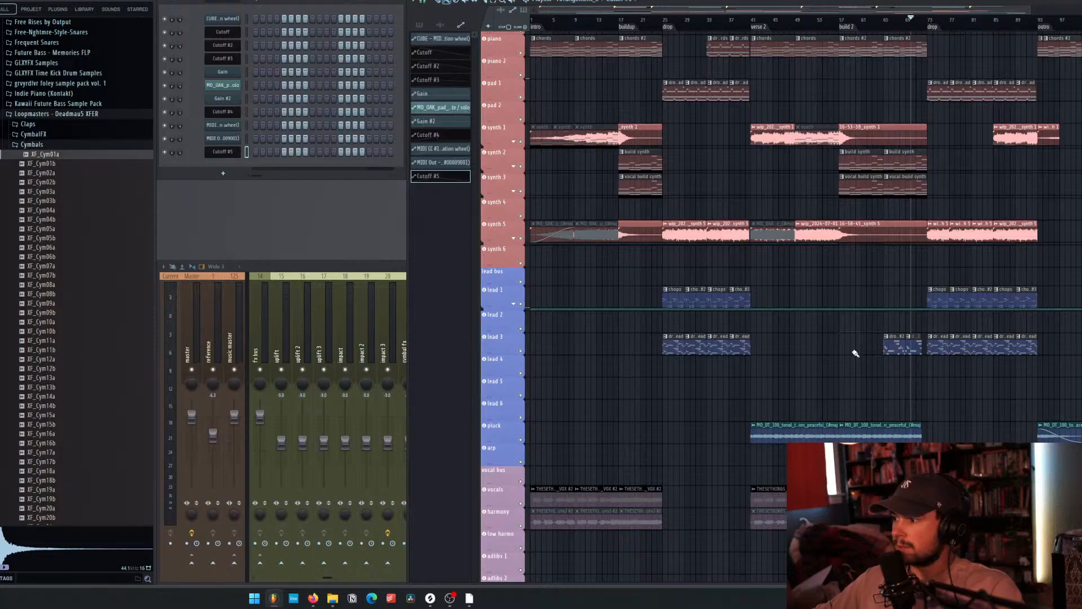
scroll(865, 271, "up", 4)
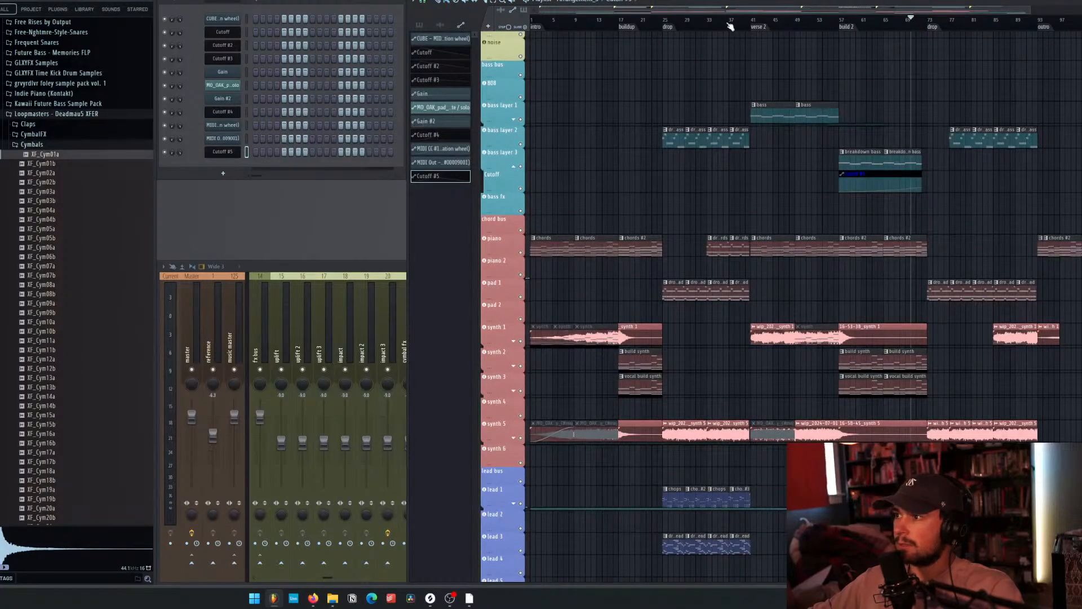
scroll(1027, 107, "right", 6)
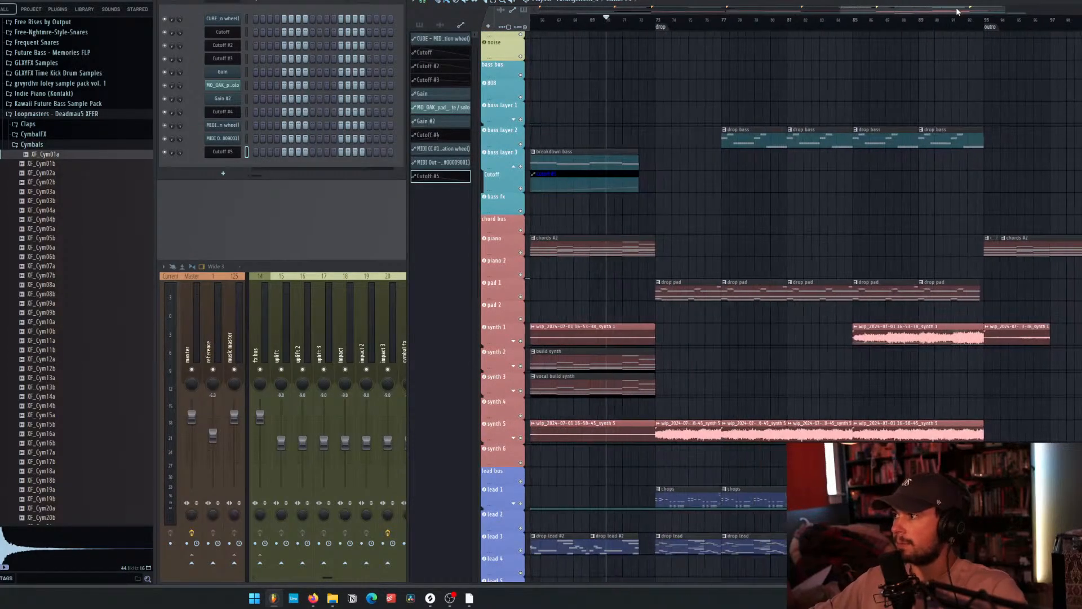
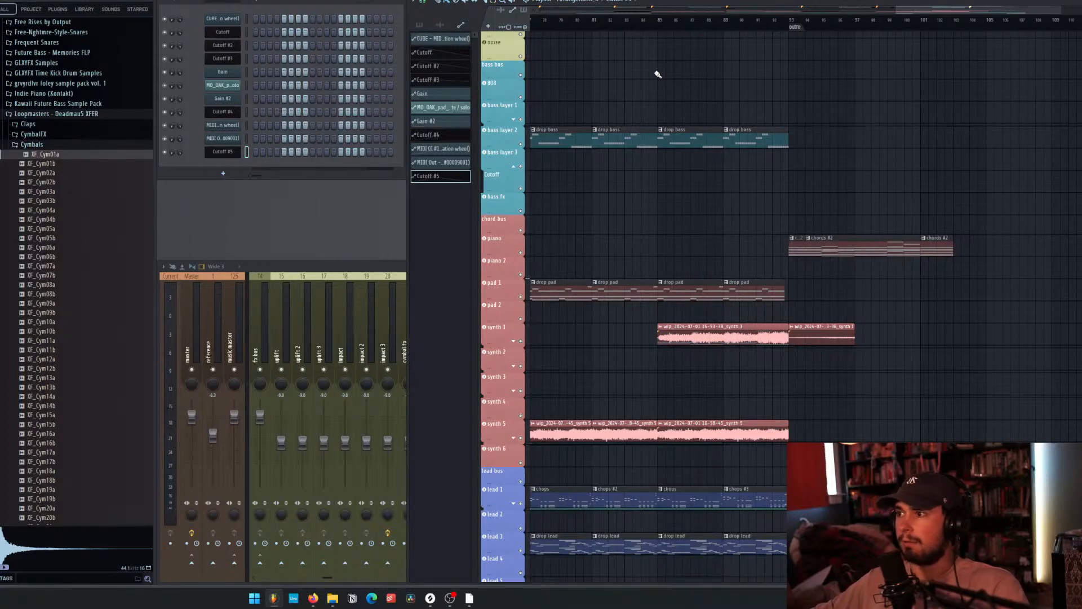
scroll(228, 22, "up", 5)
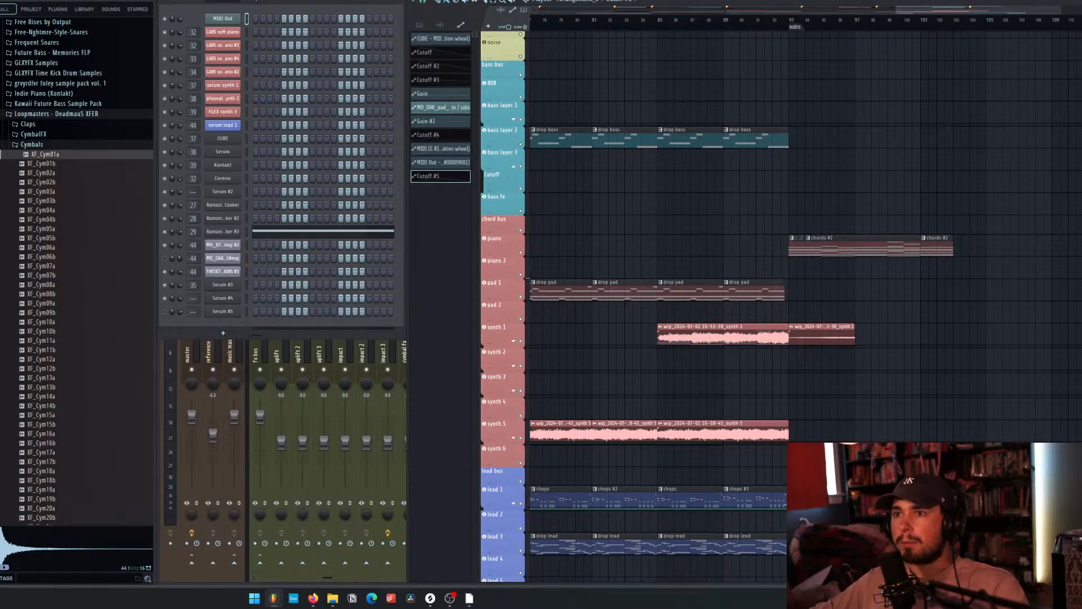
Set the project title to "These Things" in the project info and close the settings.
left_click(108, 0)
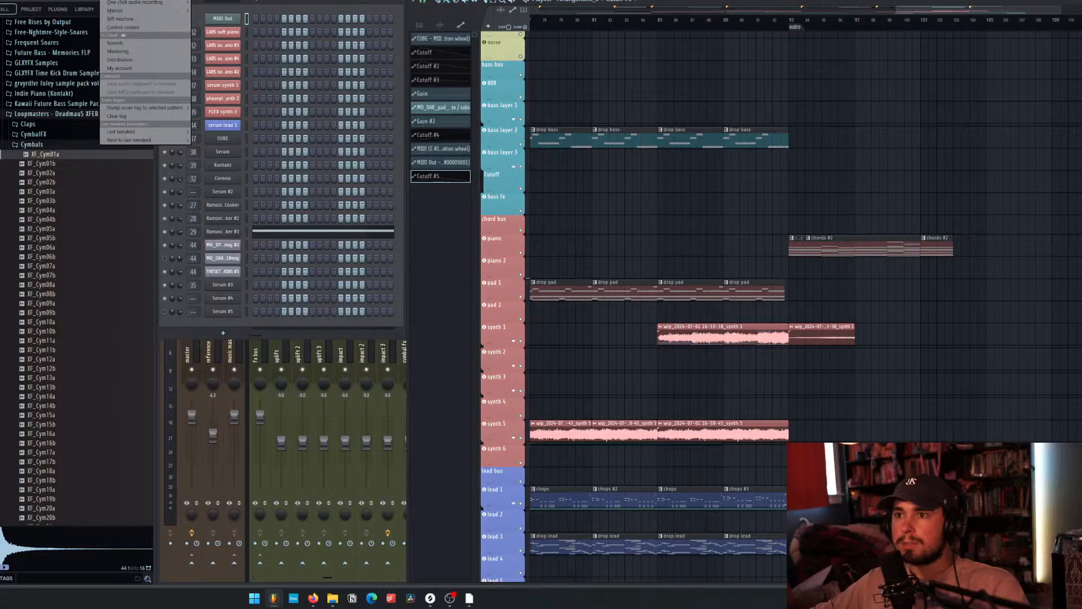
mouse_move(90, 0)
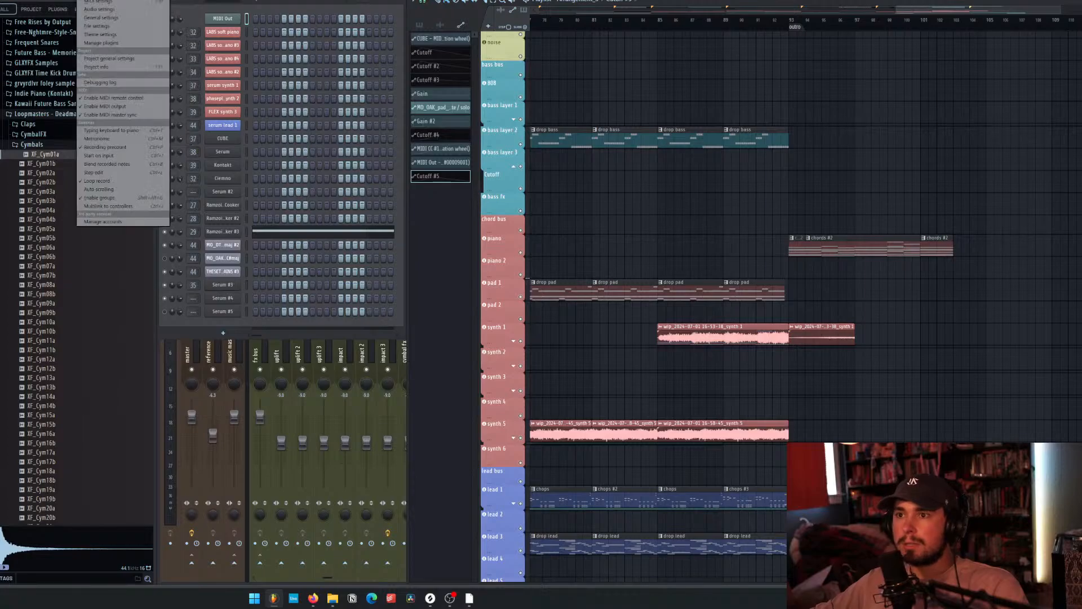
left_click(106, 67)
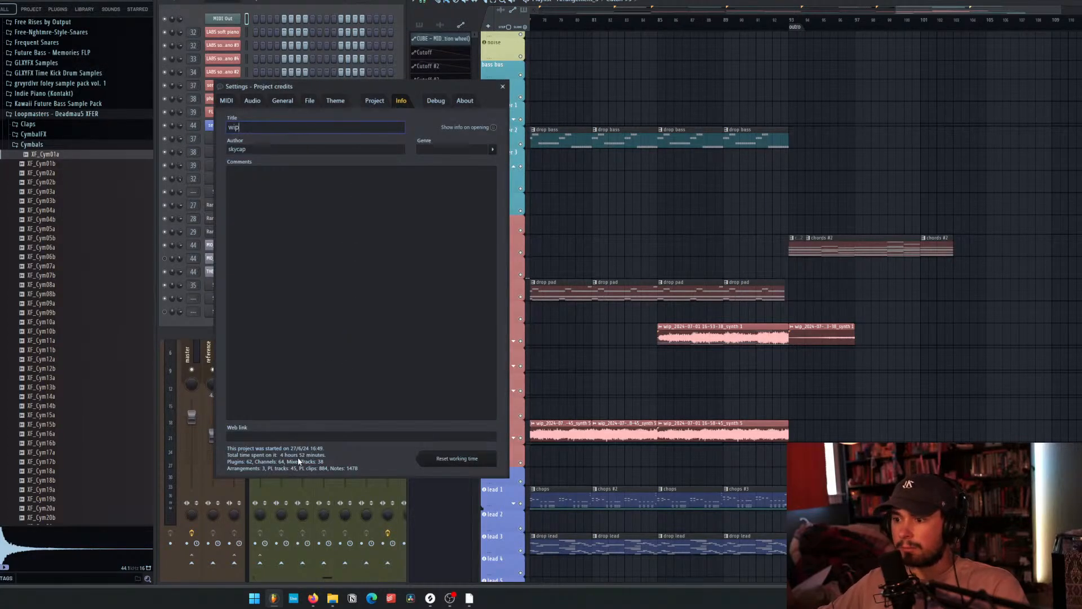
double_click(227, 126)
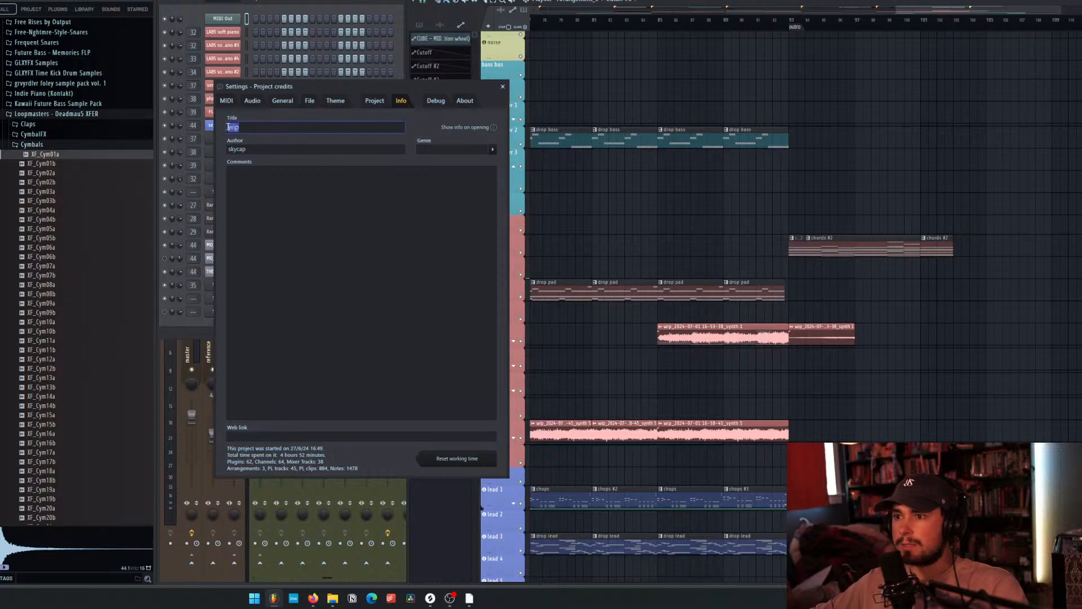
type("These Things")
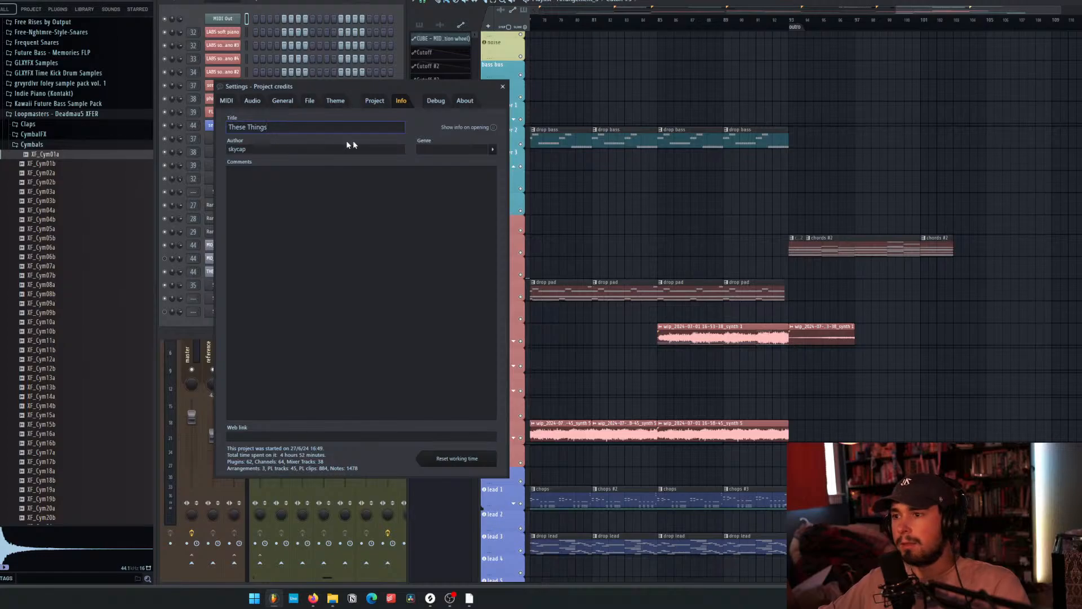
left_click(503, 86)
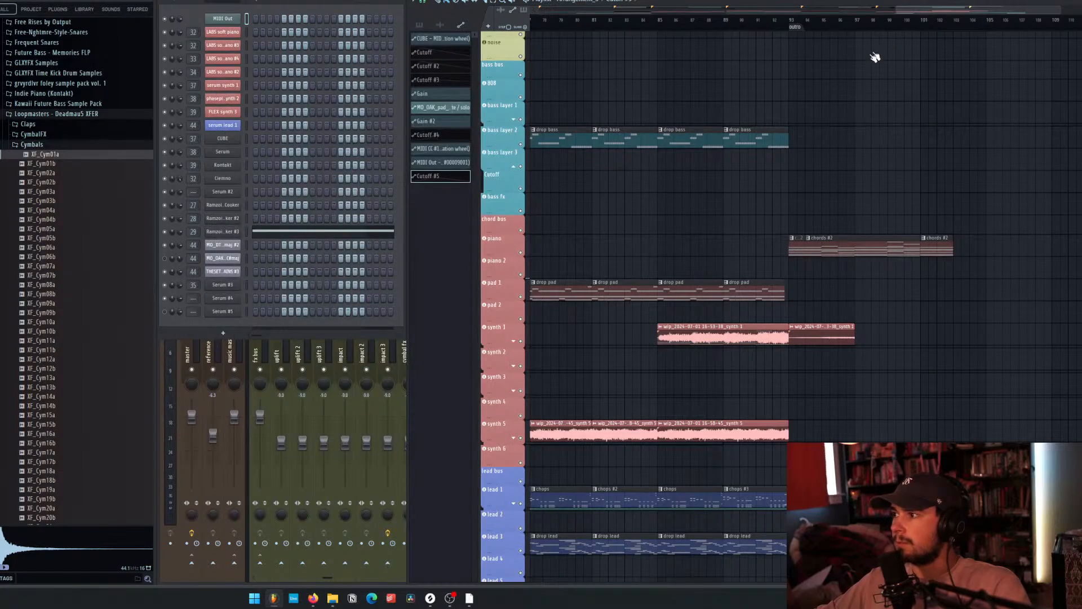
Play the intro from the start of the song up to the buildup while reviewing the tracks, and stop playback.
scroll(858, 71, "down", 5)
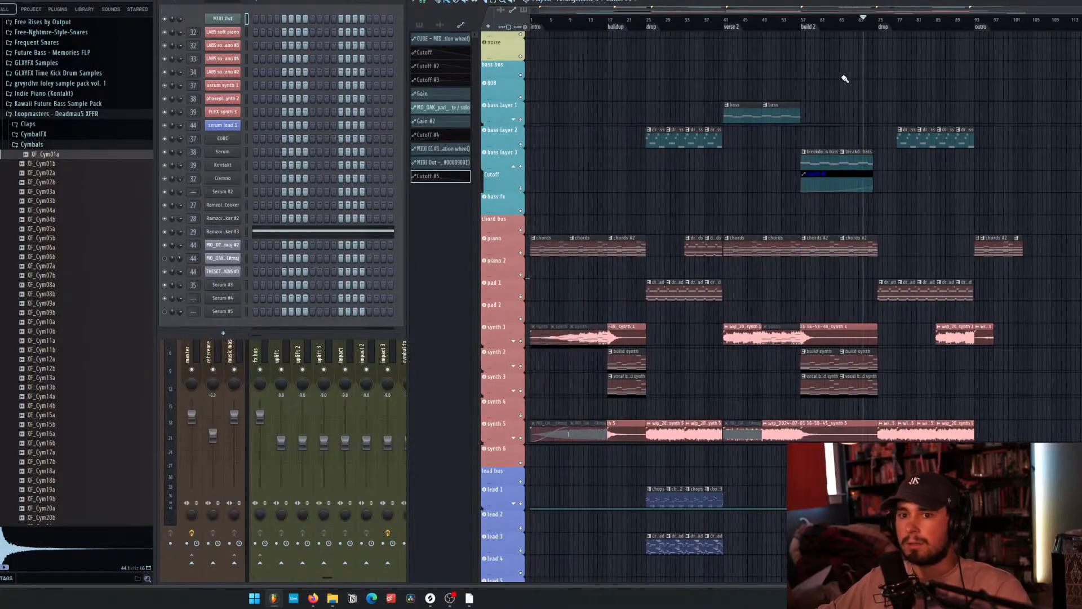
scroll(724, 106, "up", 10)
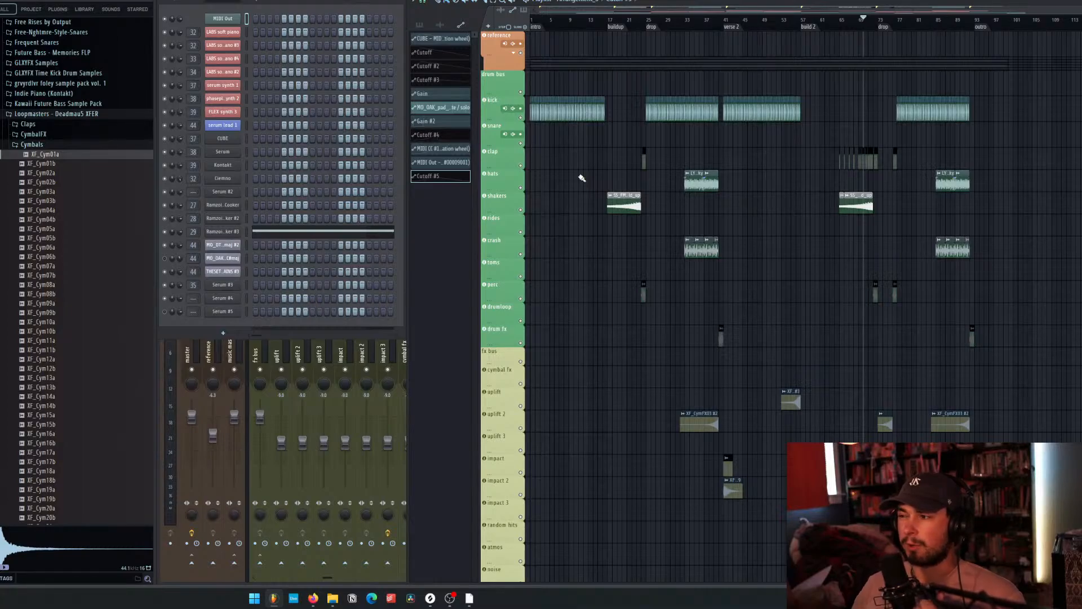
left_click(561, 22)
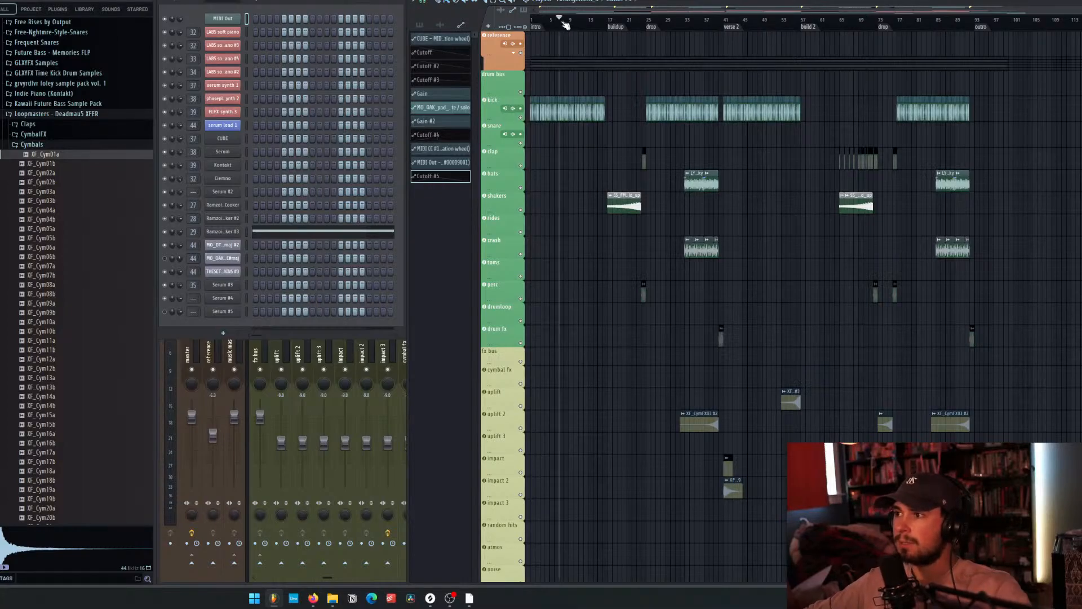
key("space")
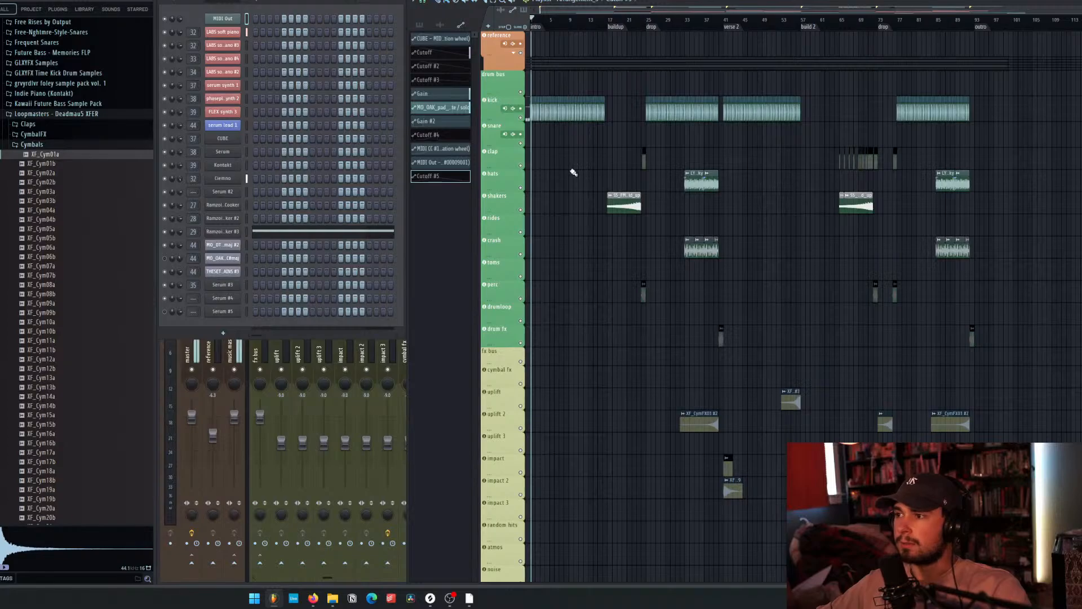
scroll(573, 172, "down", 10)
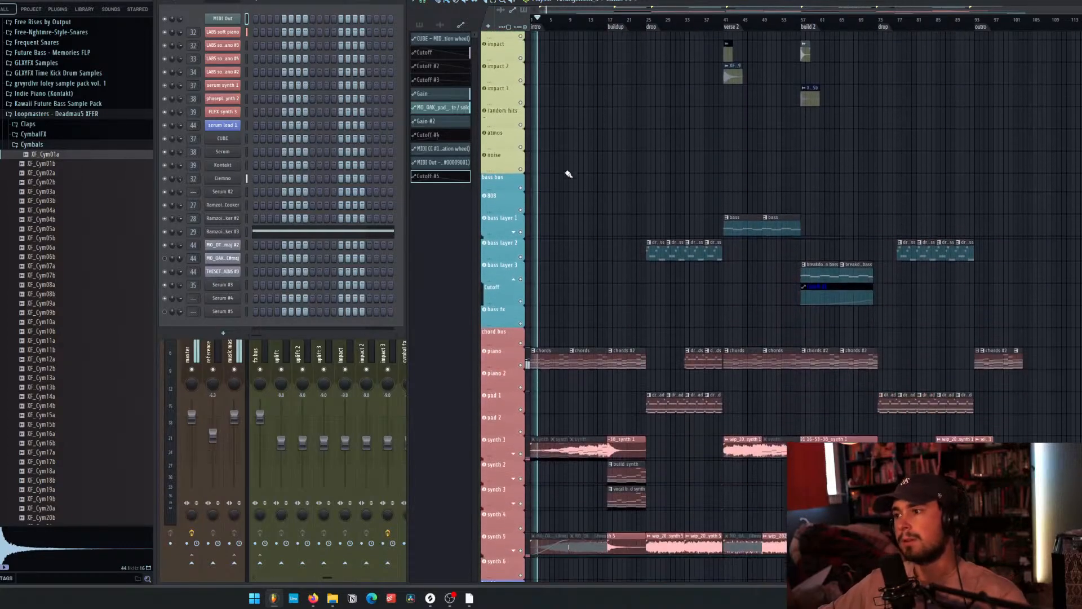
scroll(573, 168, "down", 2)
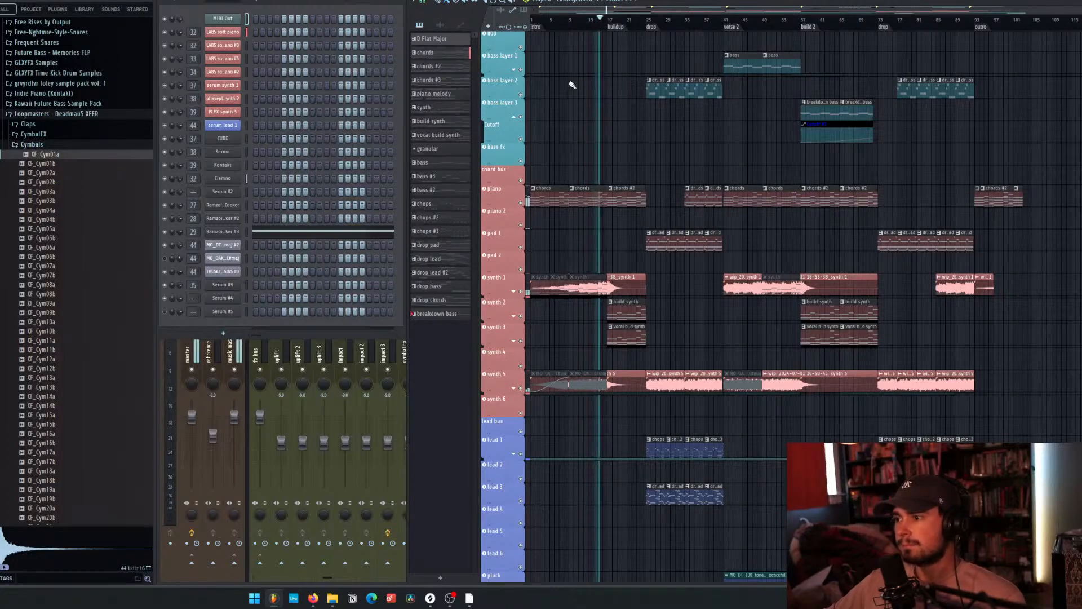
key("space")
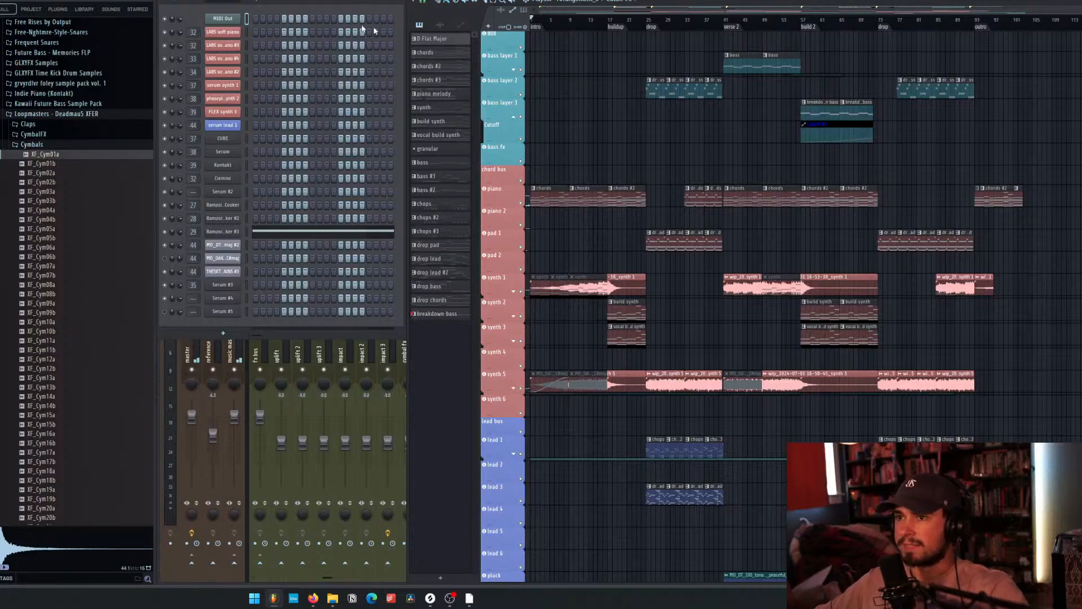
Change the project title to "These Things (skycap's up in the clouds remix)" and add the original artist's name before the current author.
key("alt+t")
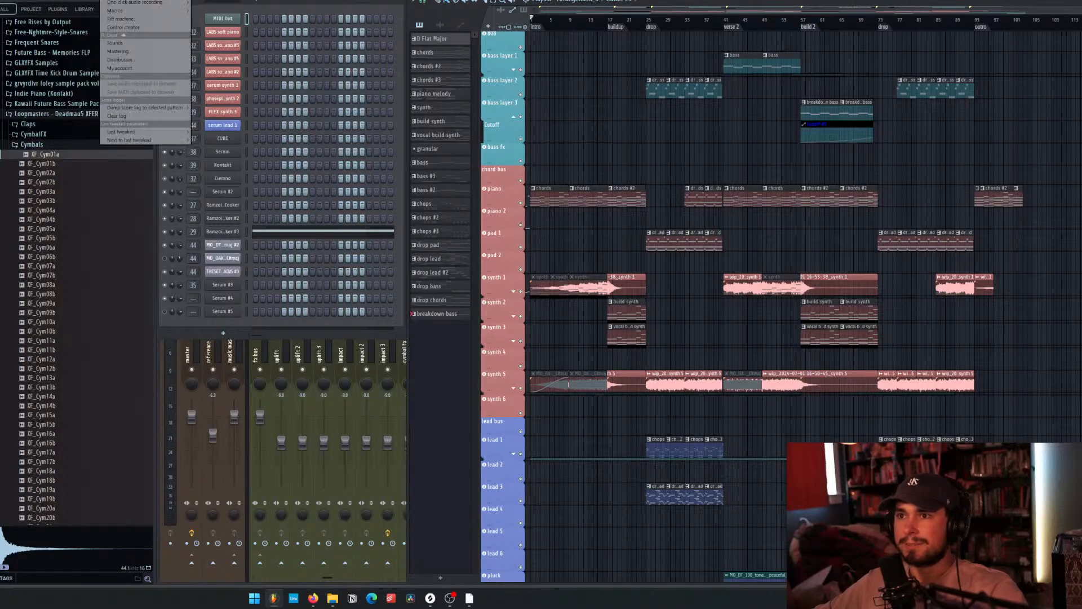
key("Escape")
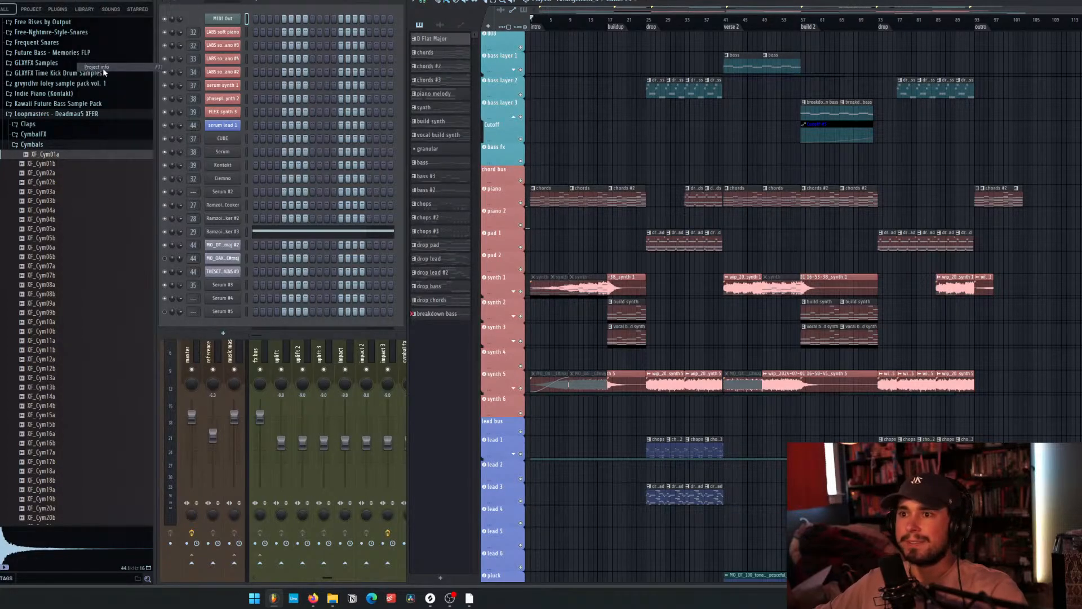
key("F11")
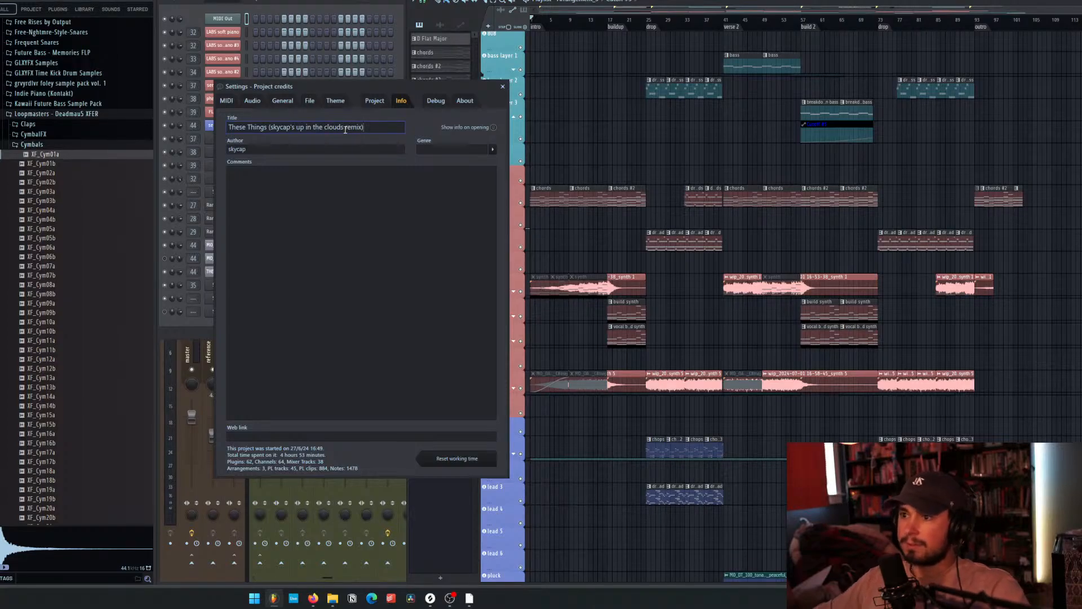
left_click_drag(253, 151, 224, 153)
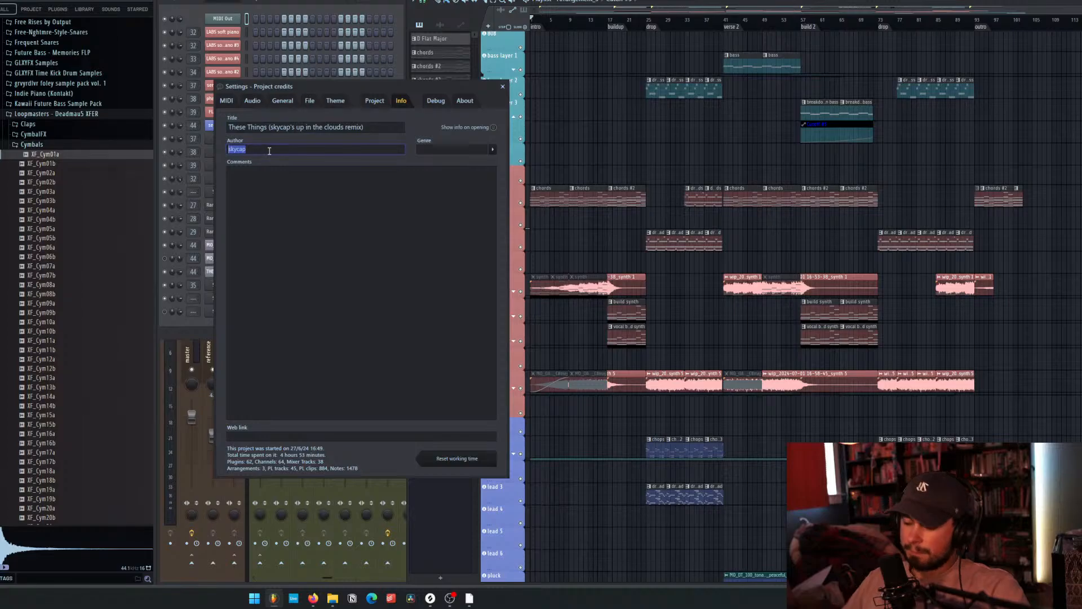
type("Molly Otto,")
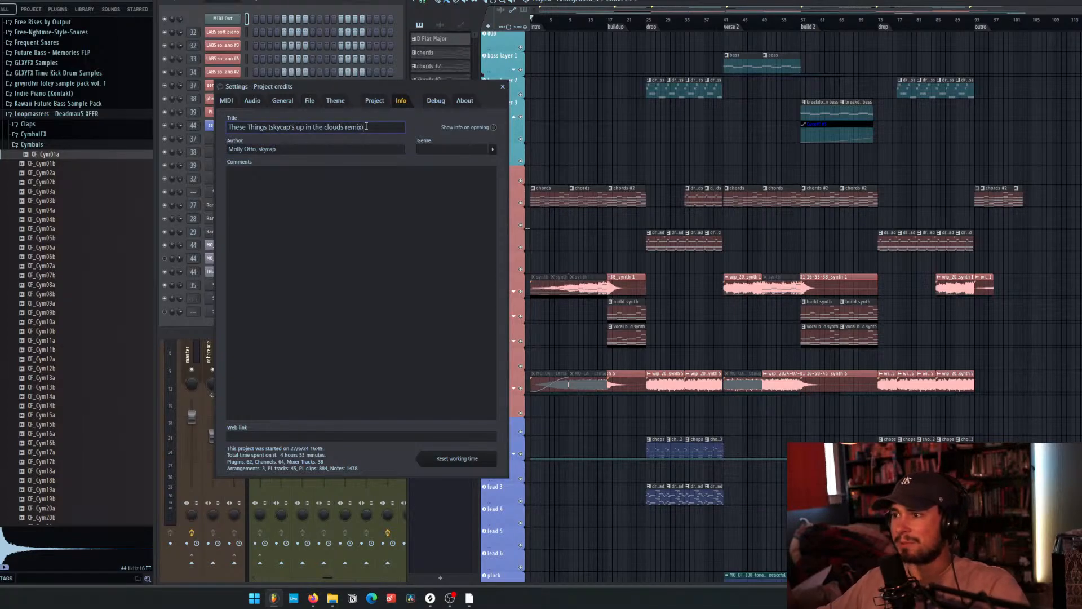
left_click(503, 88)
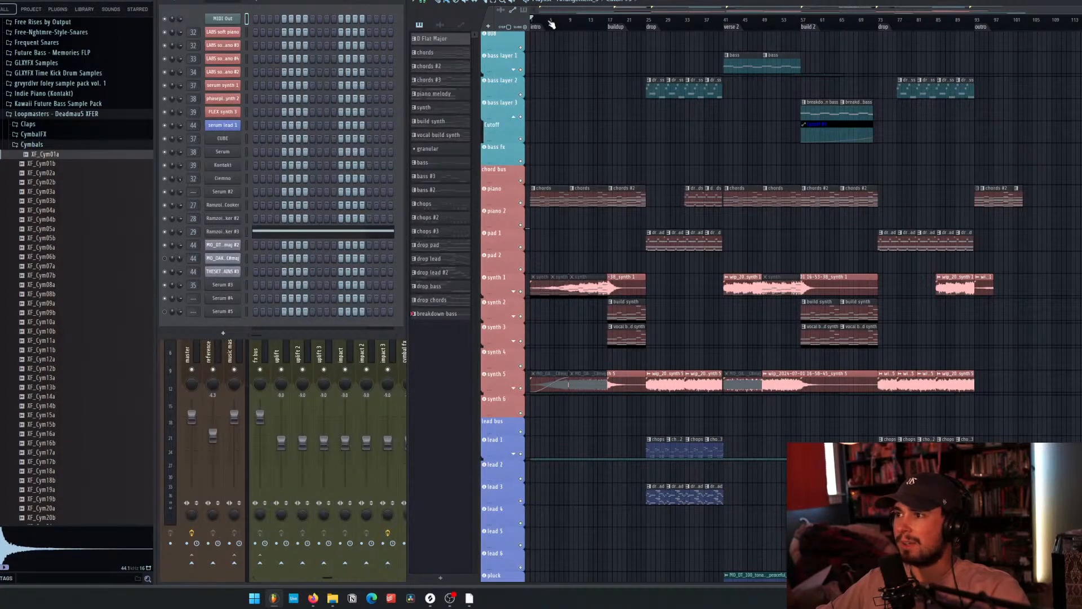
Play the second half of the intro from bar 9 to the buildup, and stop playback.
left_click(550, 22)
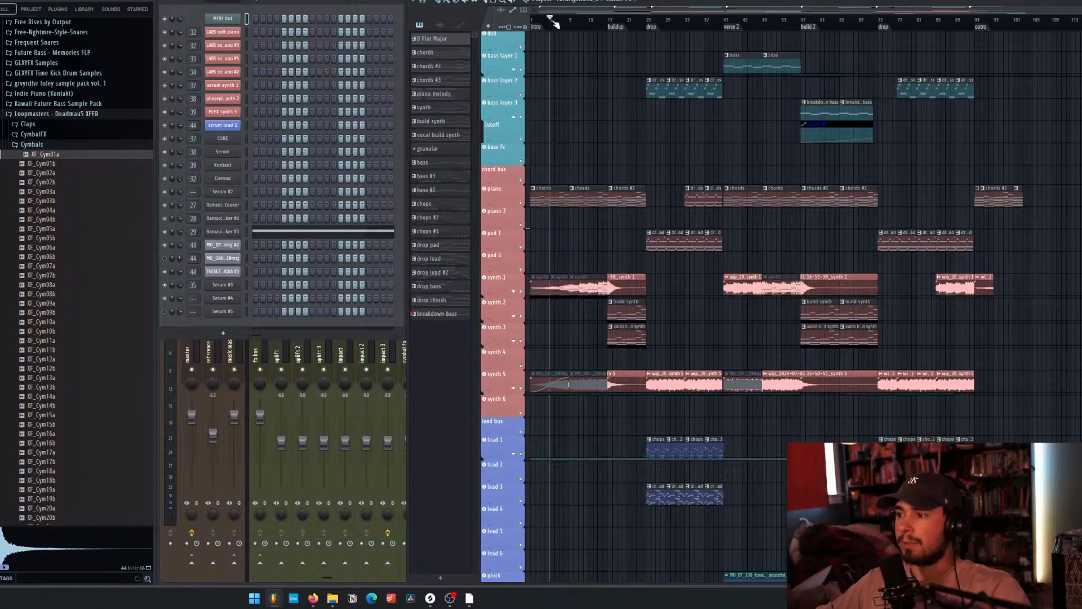
left_click(570, 22)
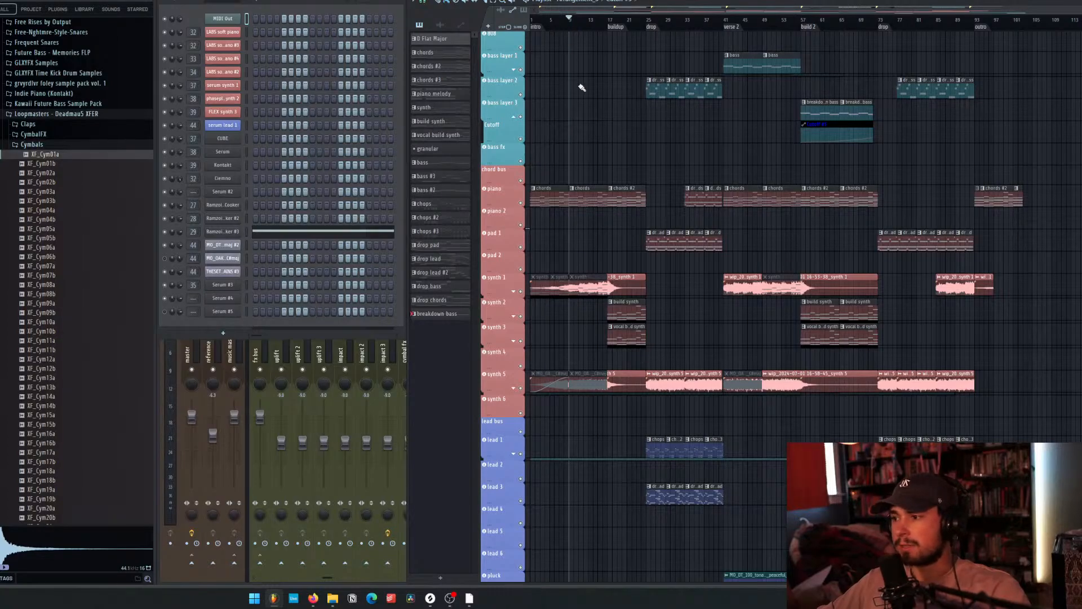
key("space")
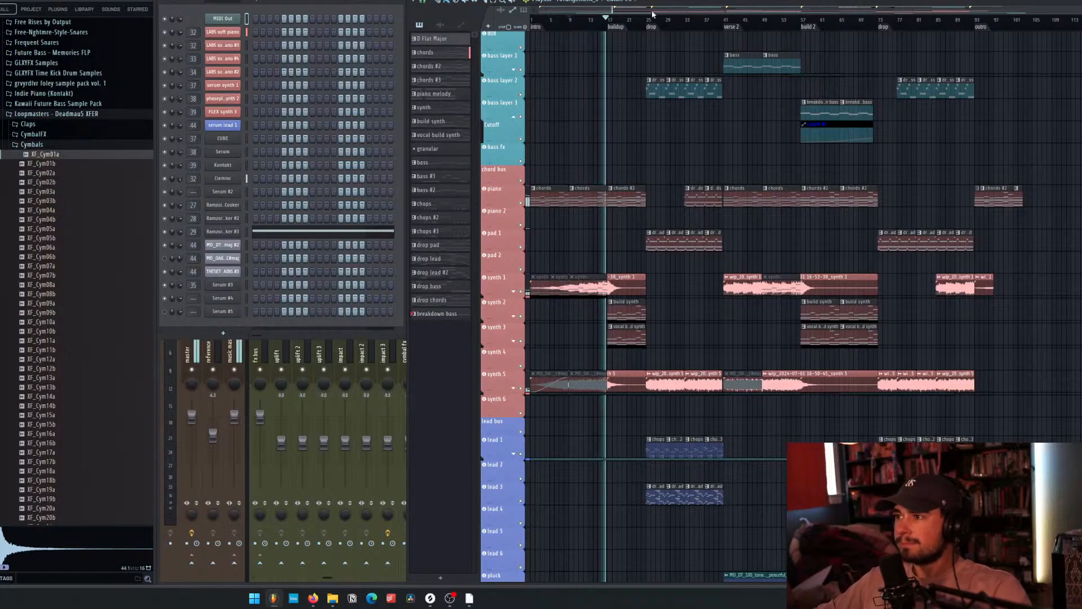
key("space")
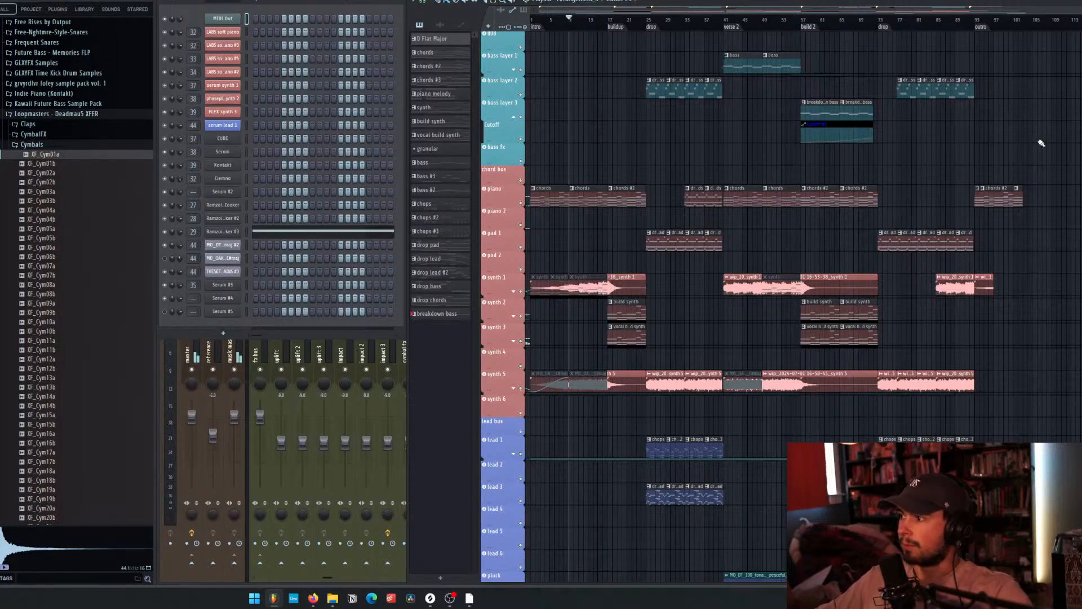
Play the transition from the end of the second drop into the outro, and stop playback.
scroll(1042, 144, "up", 4)
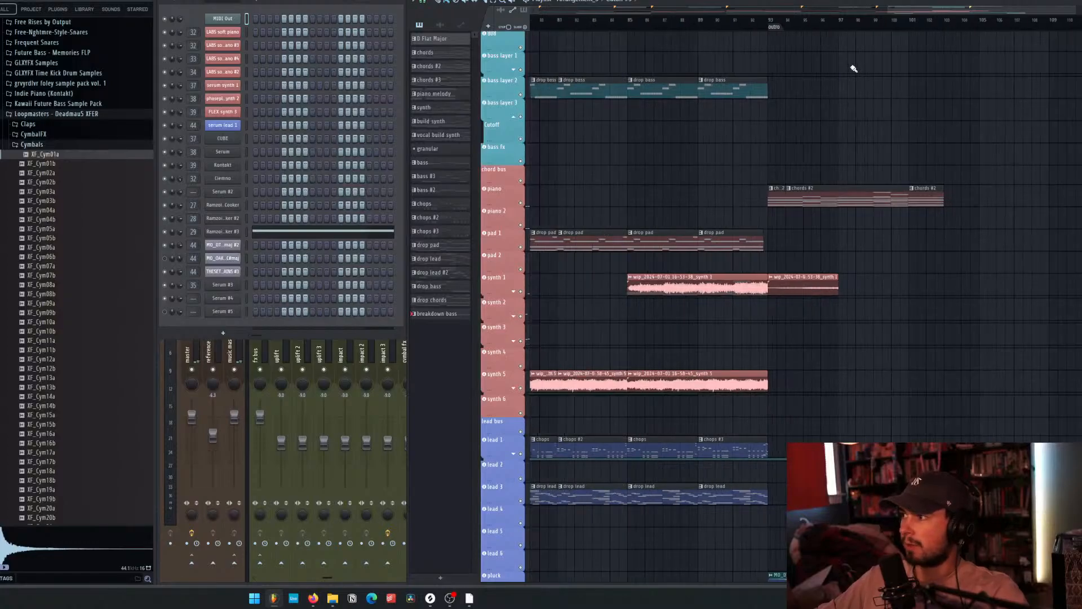
scroll(854, 68, "down", 4)
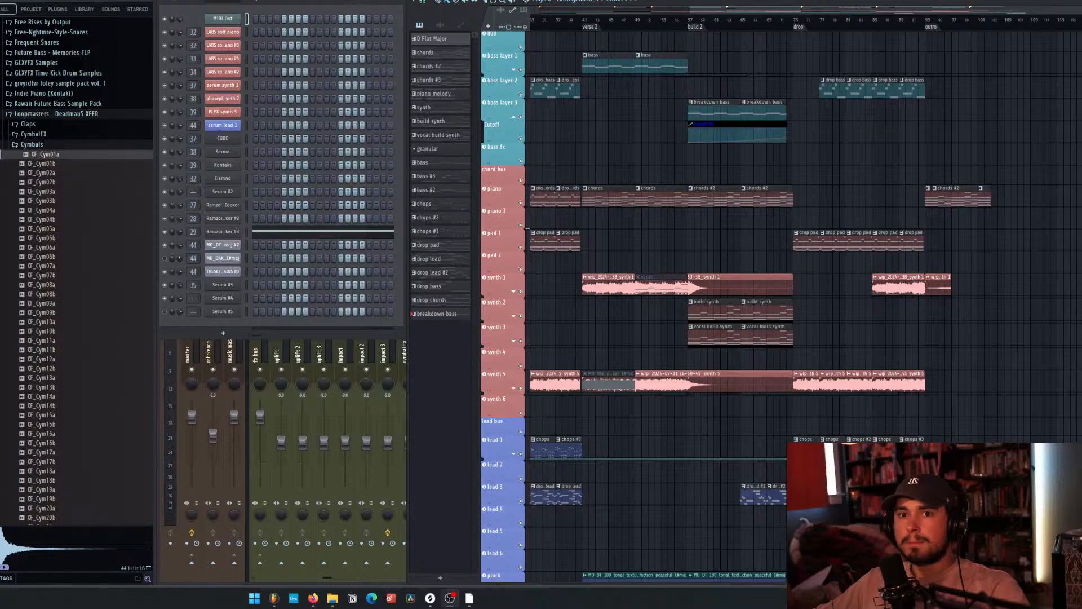
left_click(920, 19)
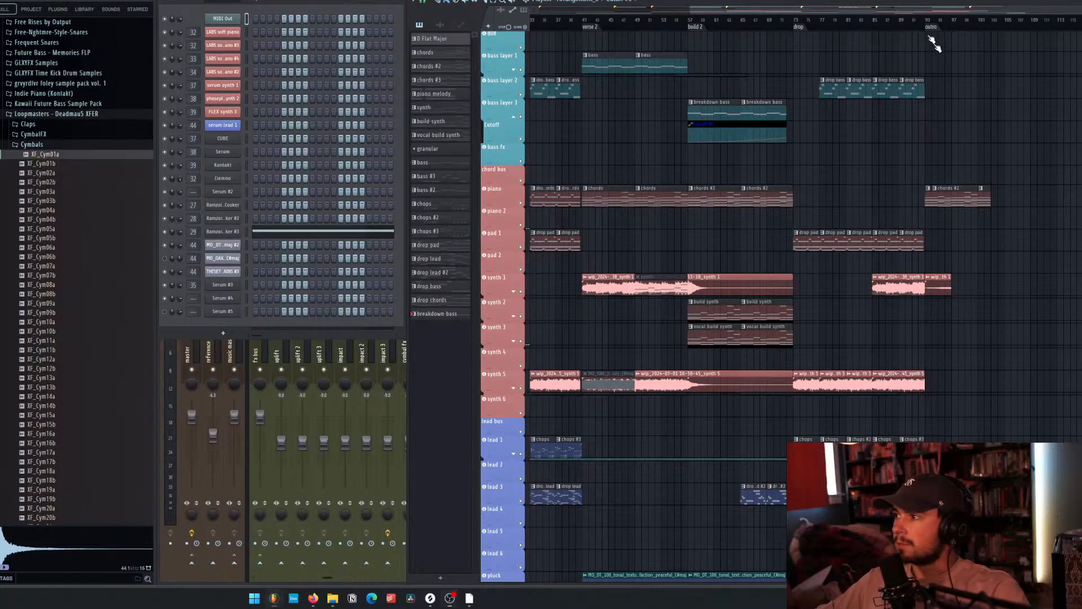
key("space")
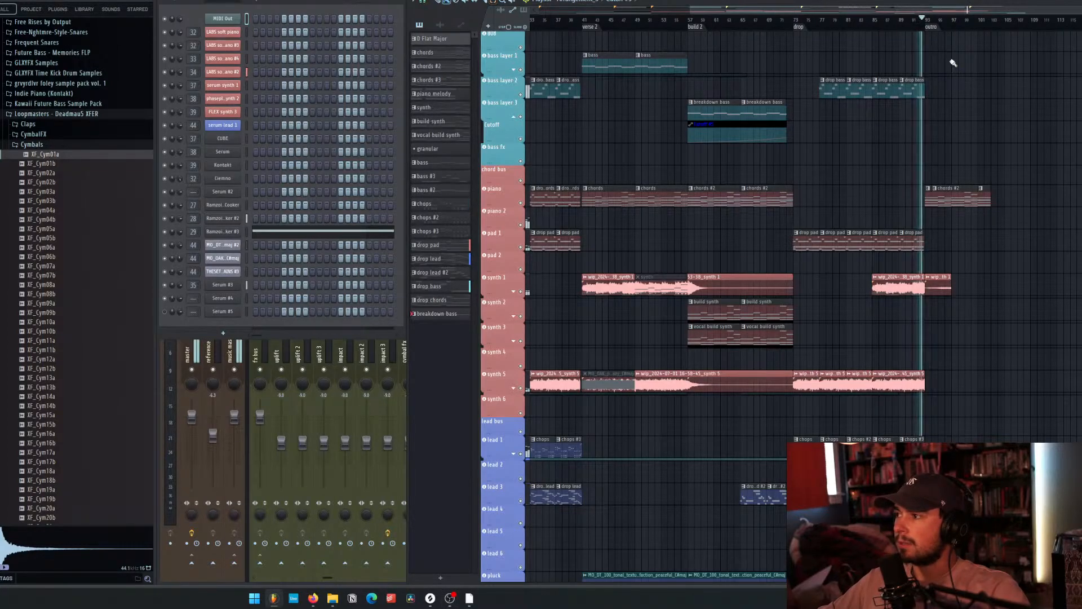
scroll(1009, 80, "up", 2)
scroll(962, 82, "up", 5)
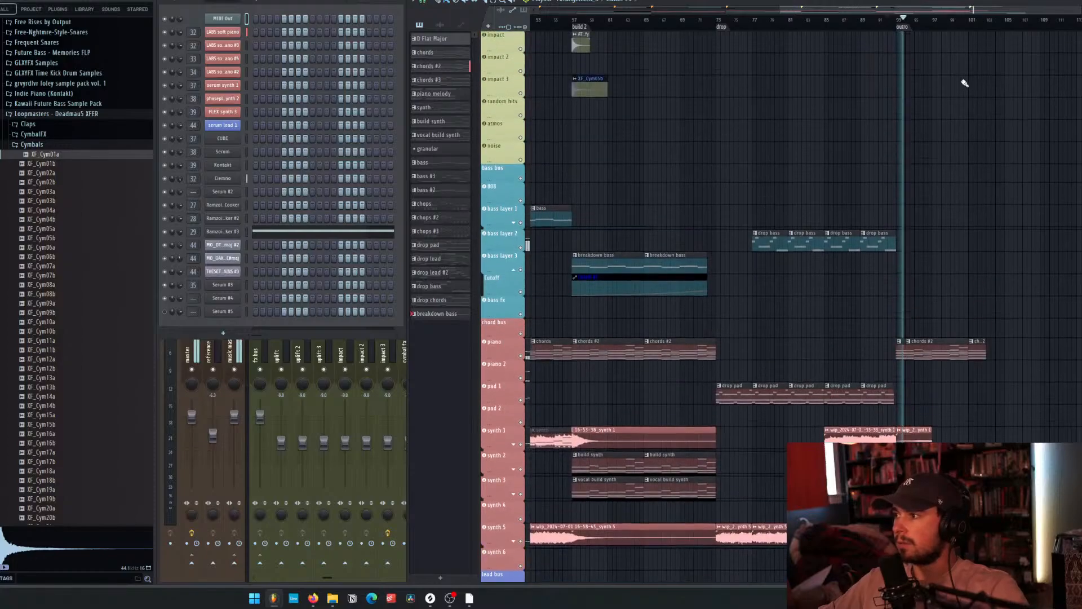
key("space")
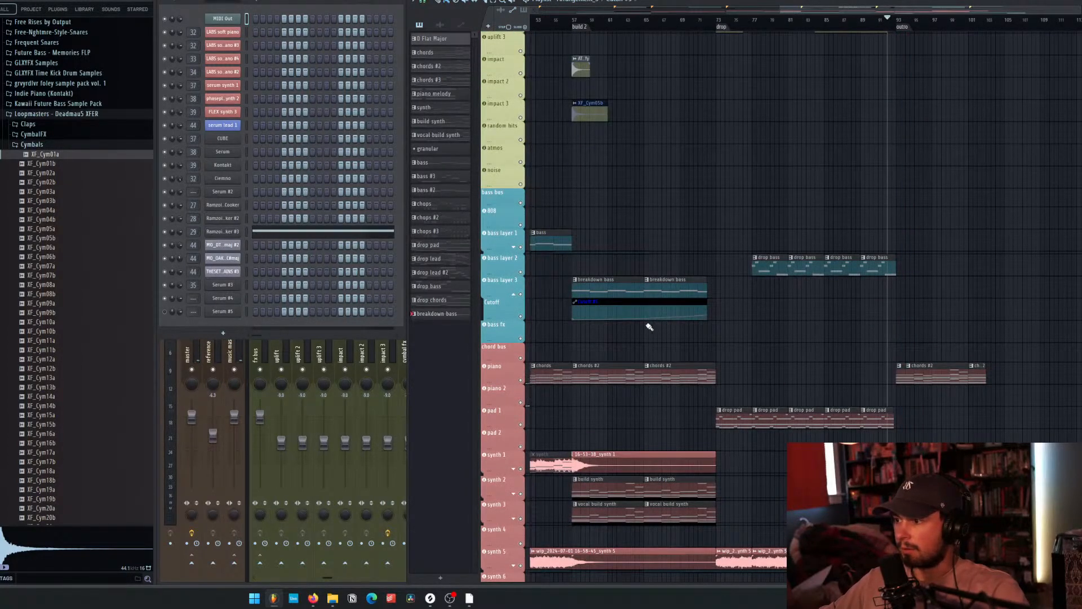
Copy the second breakdown bass clip of build 2 and its Cutoff automation to the start of the outro, and play the transition.
left_click_drag(645, 302, 916, 290)
left_click(931, 345)
key("space")
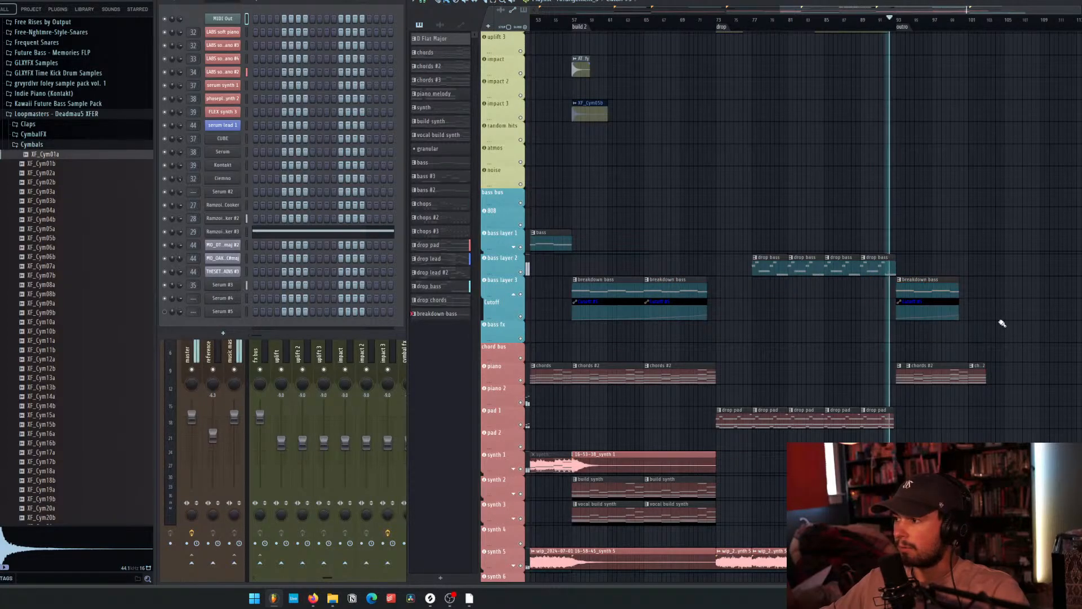
scroll(1001, 321, "down", 3)
scroll(1015, 310, "up", 2)
scroll(874, 271, "up", 4)
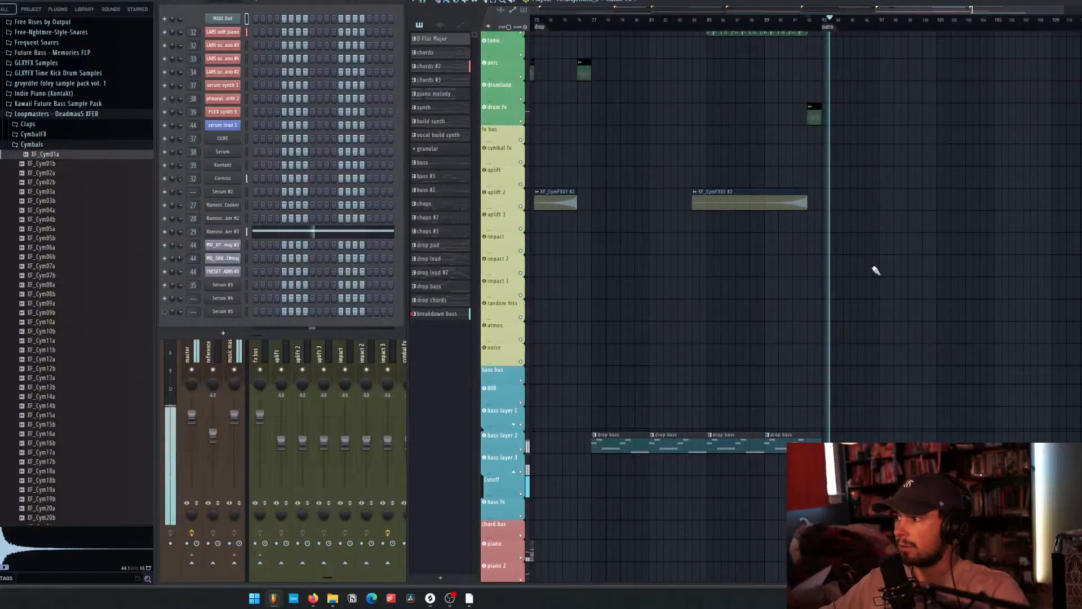
Add the kHs Gain effect to the first slot of the bass layer 2 mixer channel.
scroll(772, 273, "down", 3)
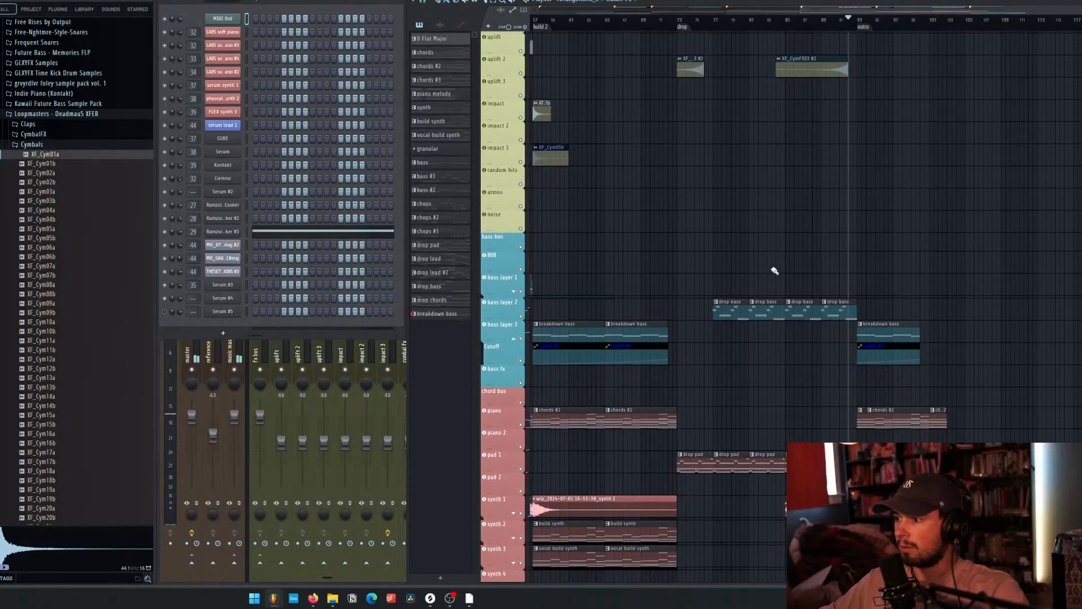
scroll(777, 273, "down", 3)
scroll(1008, 288, "up", 3)
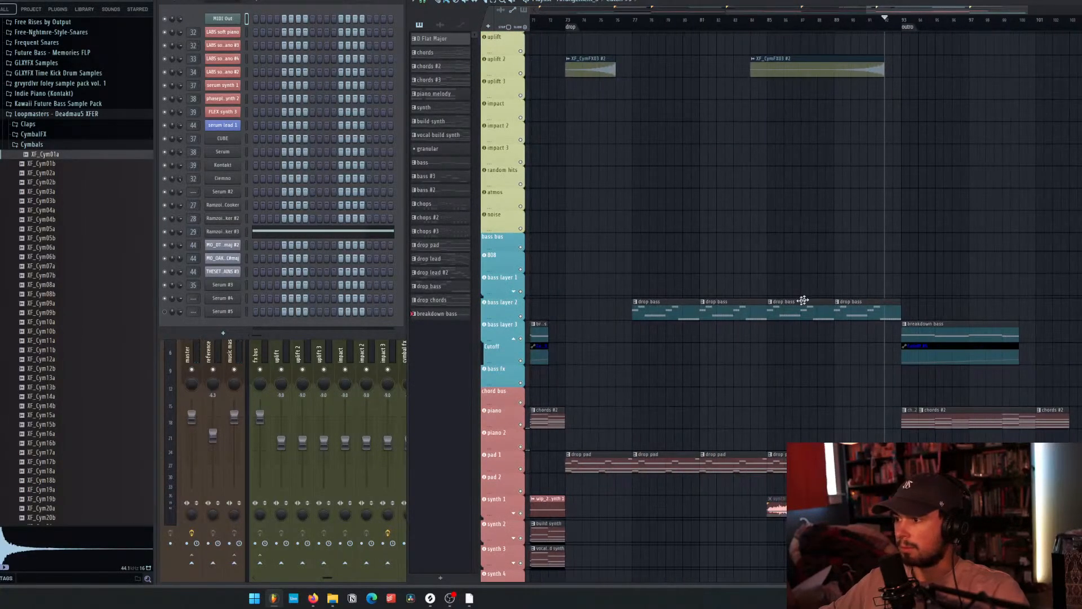
left_click(374, 333)
left_click(561, 349)
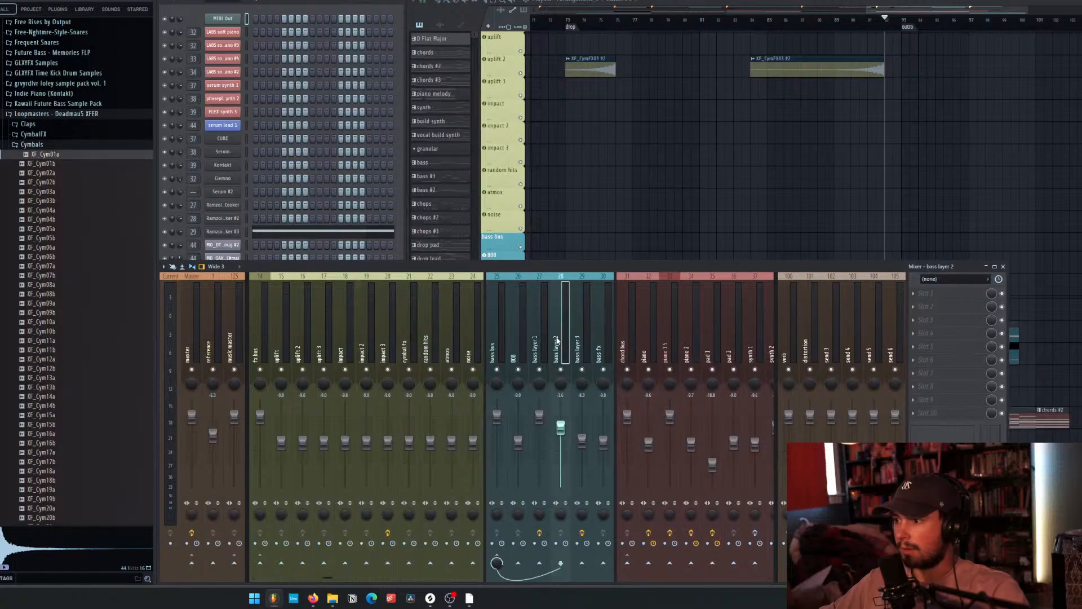
scroll(618, 241, "down", 3)
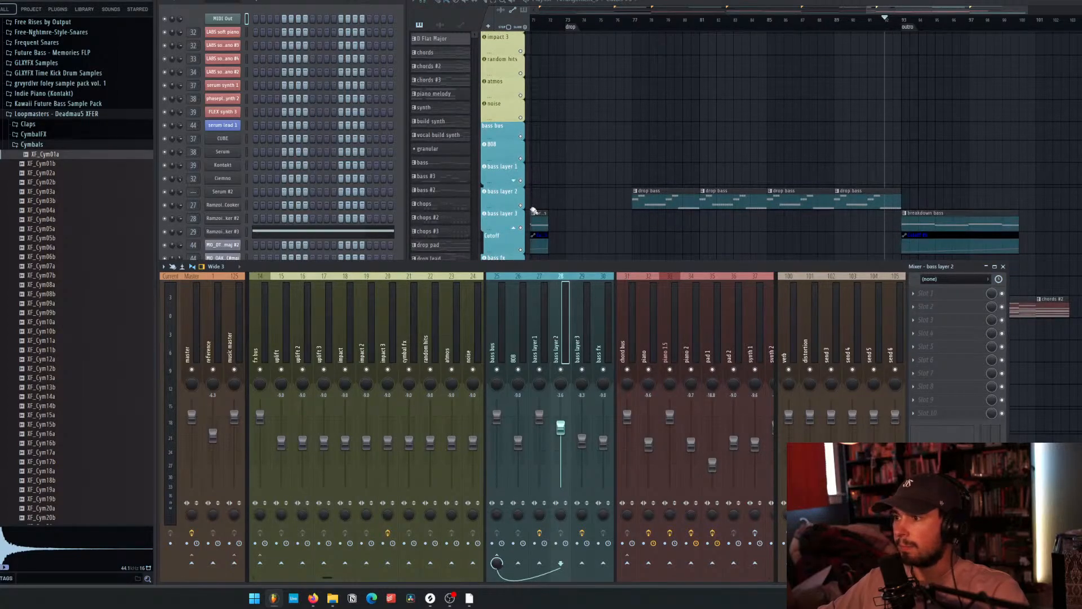
left_click(920, 297)
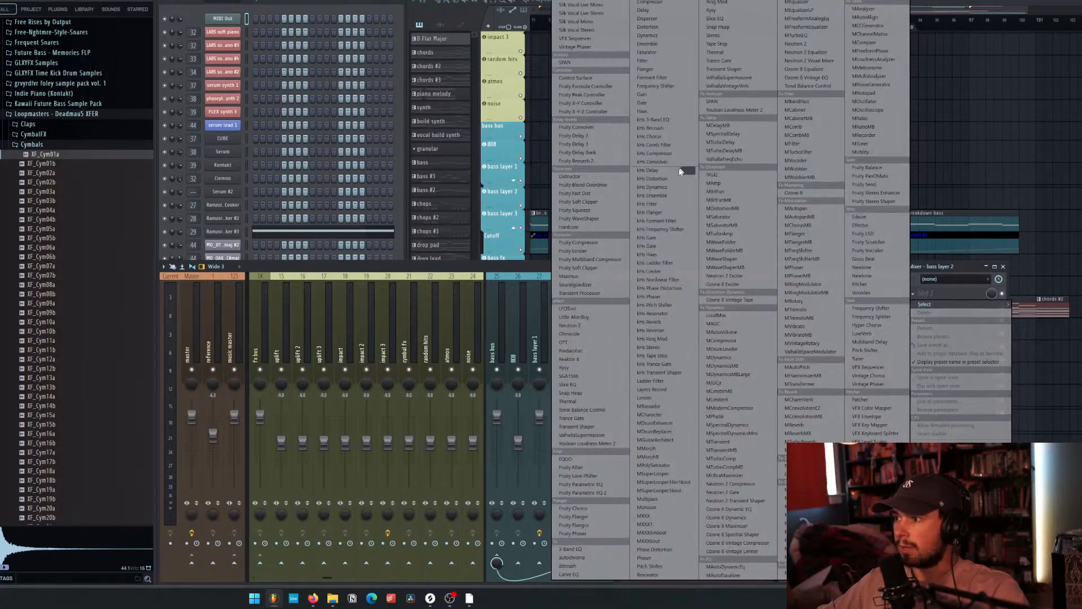
left_click(653, 237)
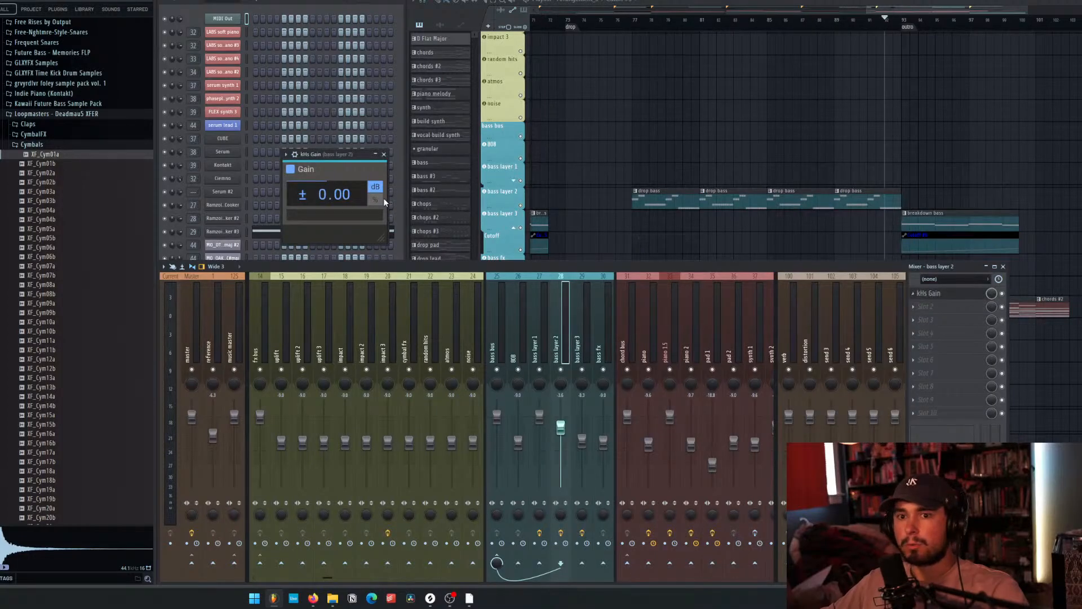
Nudge the gain in kHs Gain and create an automation clip for this parameter.
left_click(380, 171)
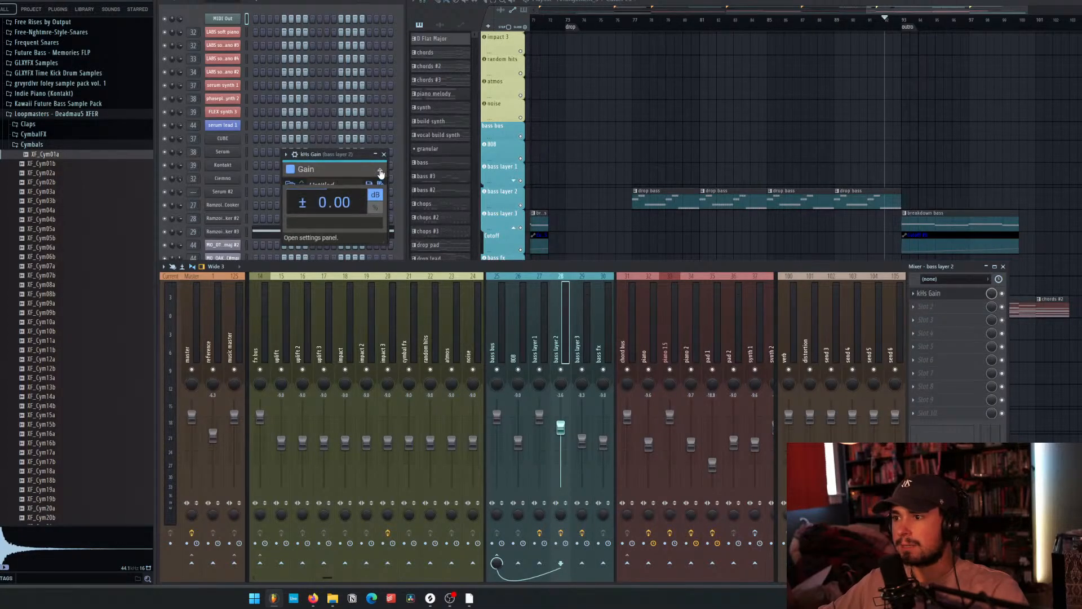
left_click_drag(335, 194, 334, 196)
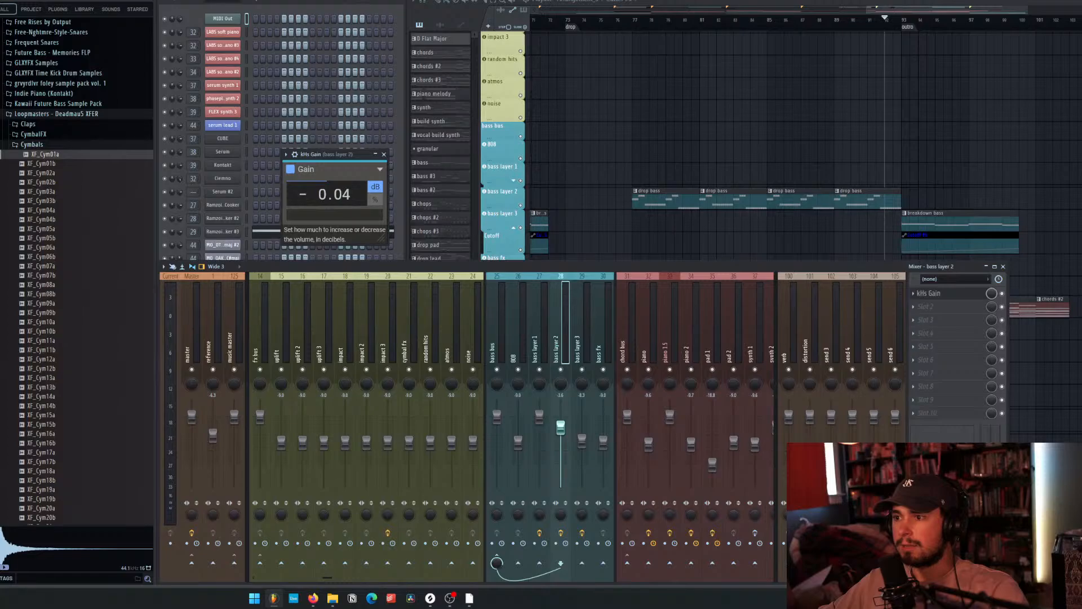
left_click(111, 0)
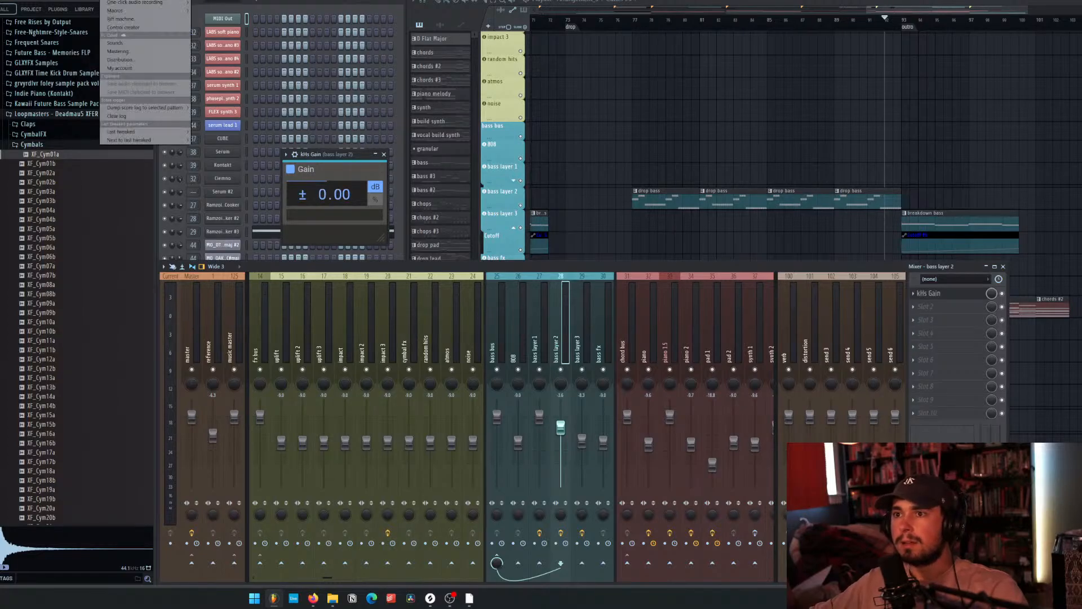
mouse_move(124, 132)
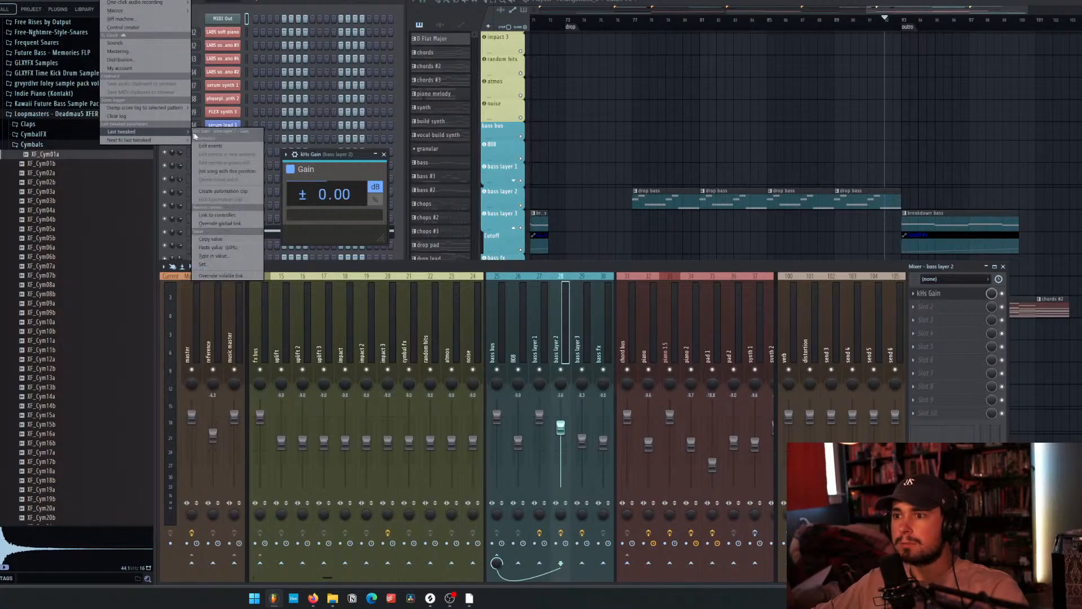
left_click(238, 191)
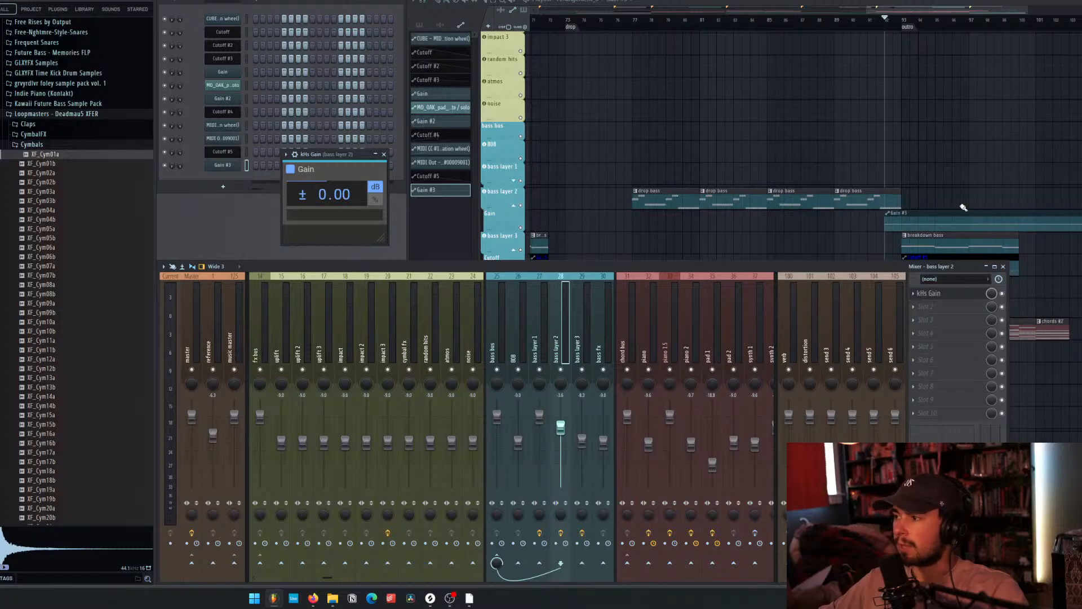
Drop the bass layer 2 Gain automation abruptly to -30 dB at the outro start, and trim the clip to the breakdown bass's end.
left_click(906, 224)
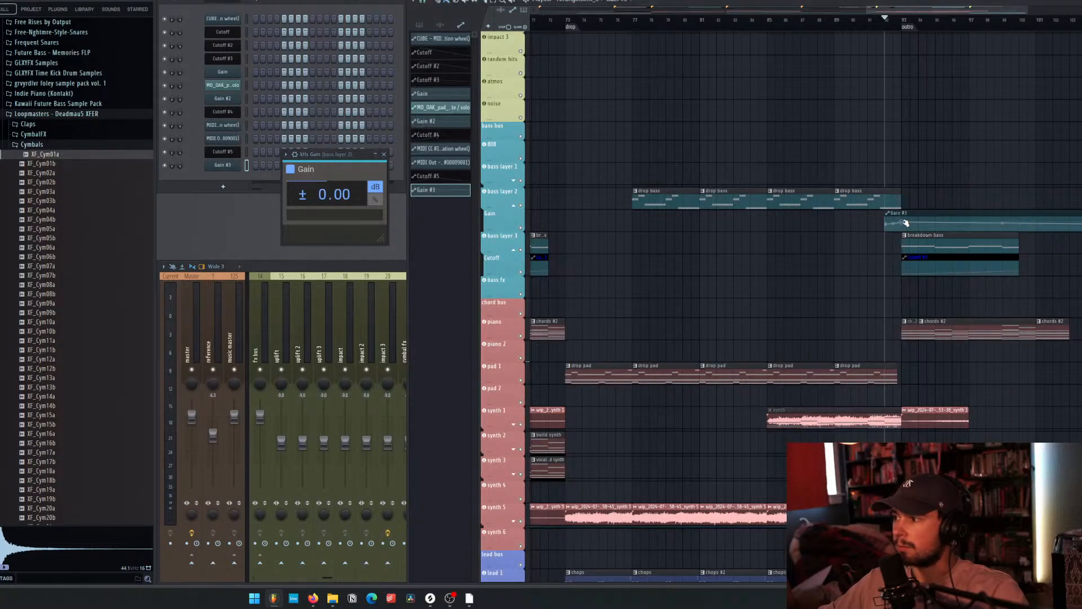
right_click(907, 224)
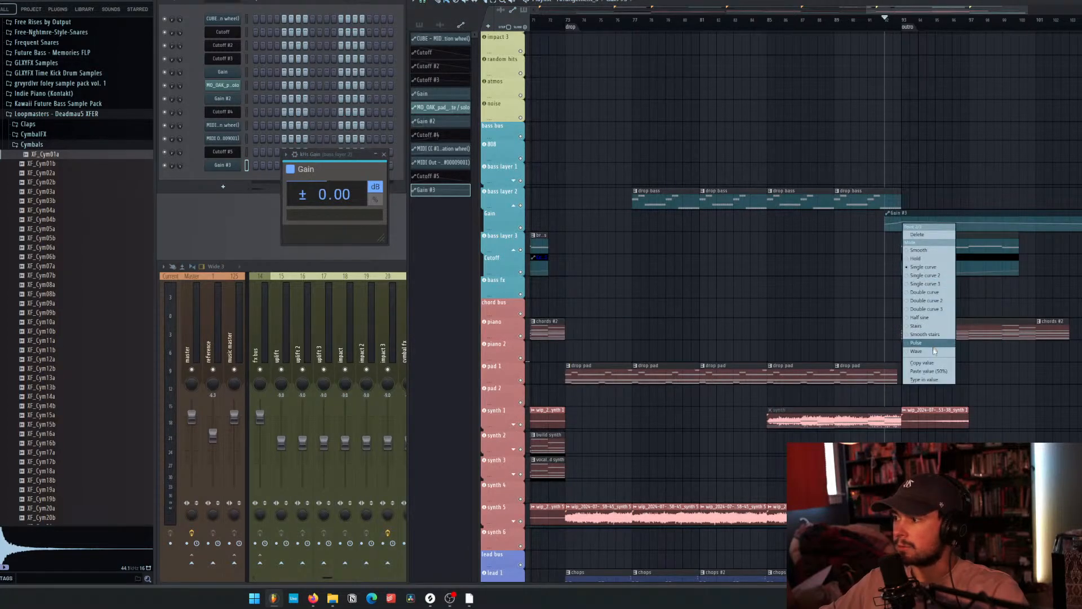
left_click(937, 372)
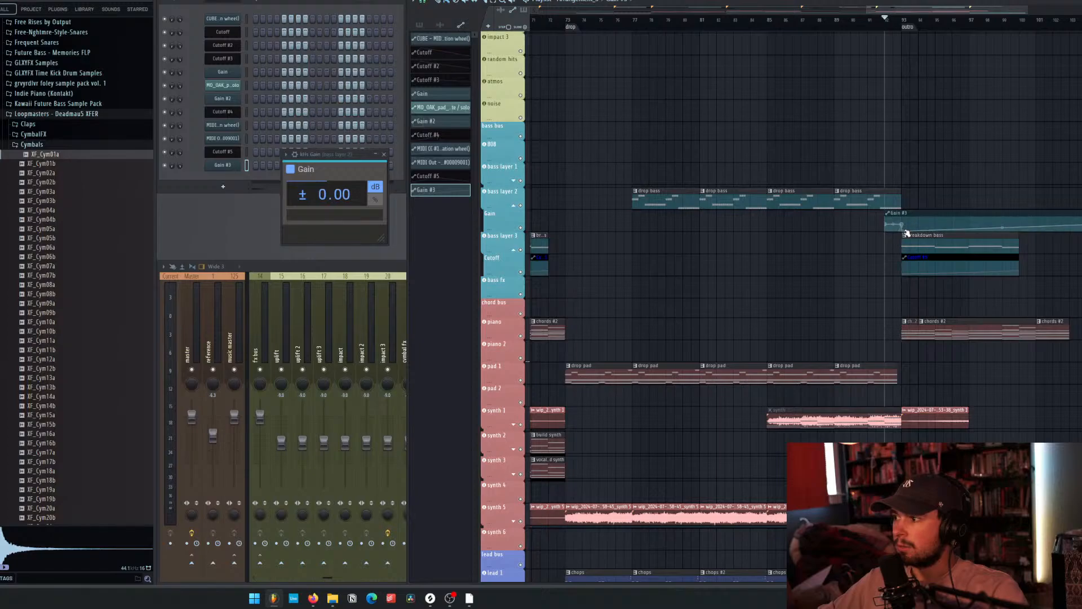
left_click_drag(1021, 222, 1026, 237)
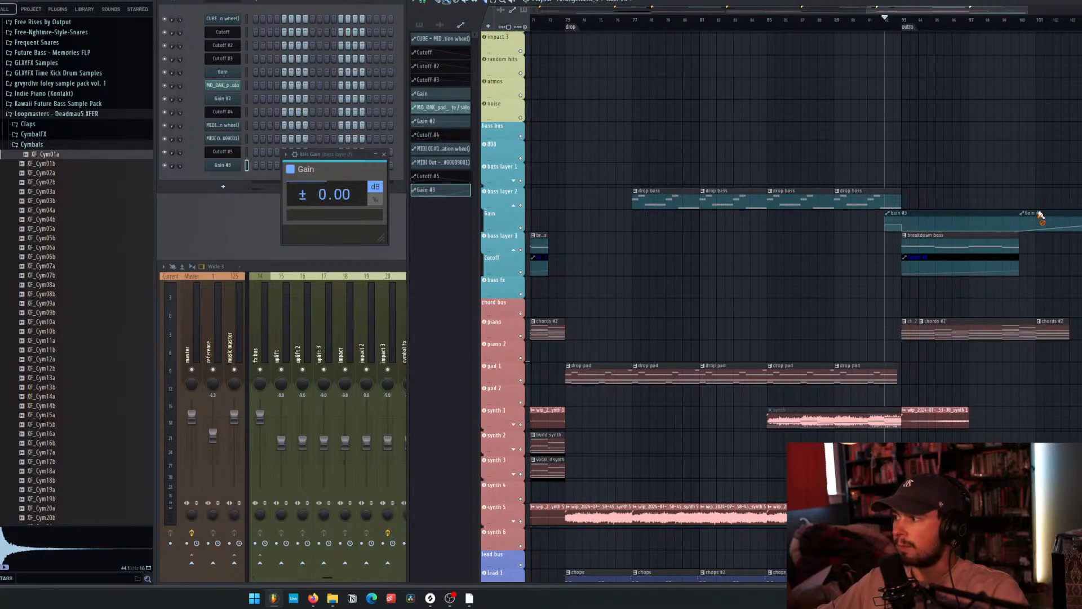
right_click(1041, 215)
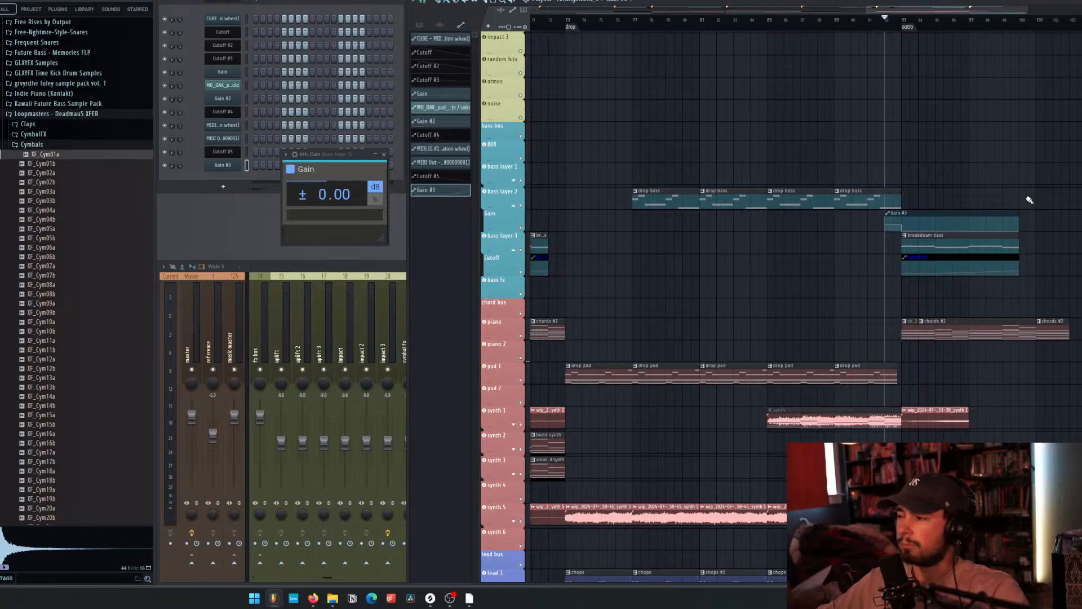
Collapse the bass layer 2 automation lane, play the drop-to-outro transition twice, and close the kHs Gain window.
left_click(514, 205)
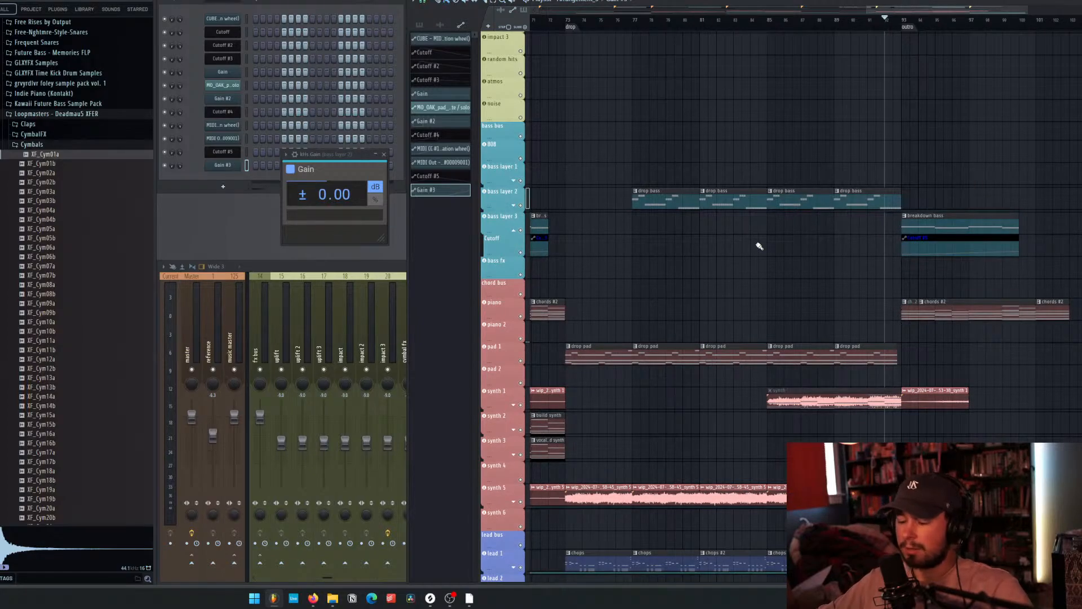
key("space")
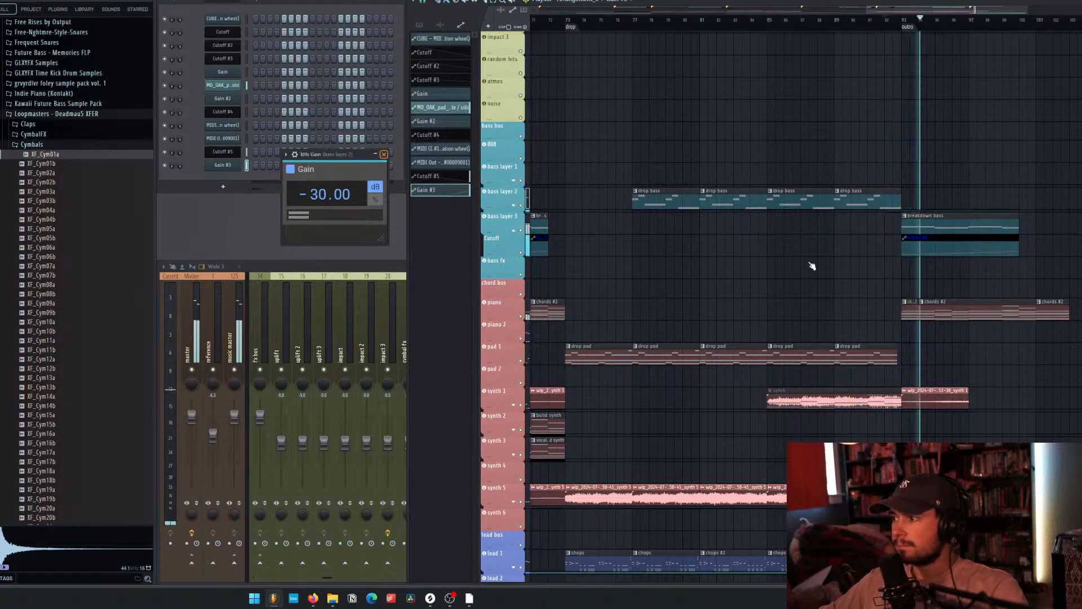
left_click(384, 154)
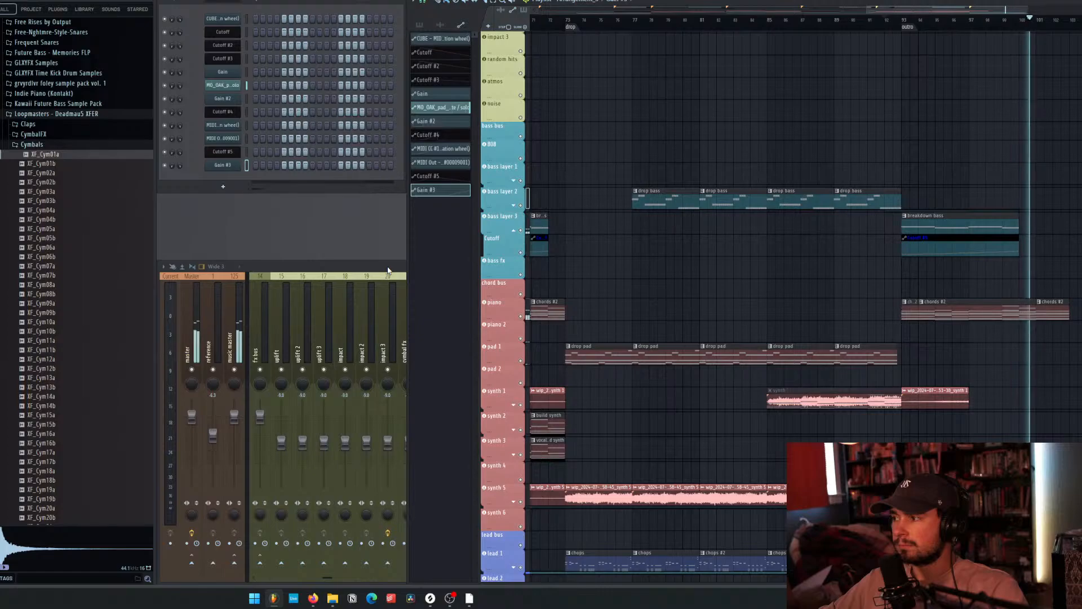
key("space")
key("space")
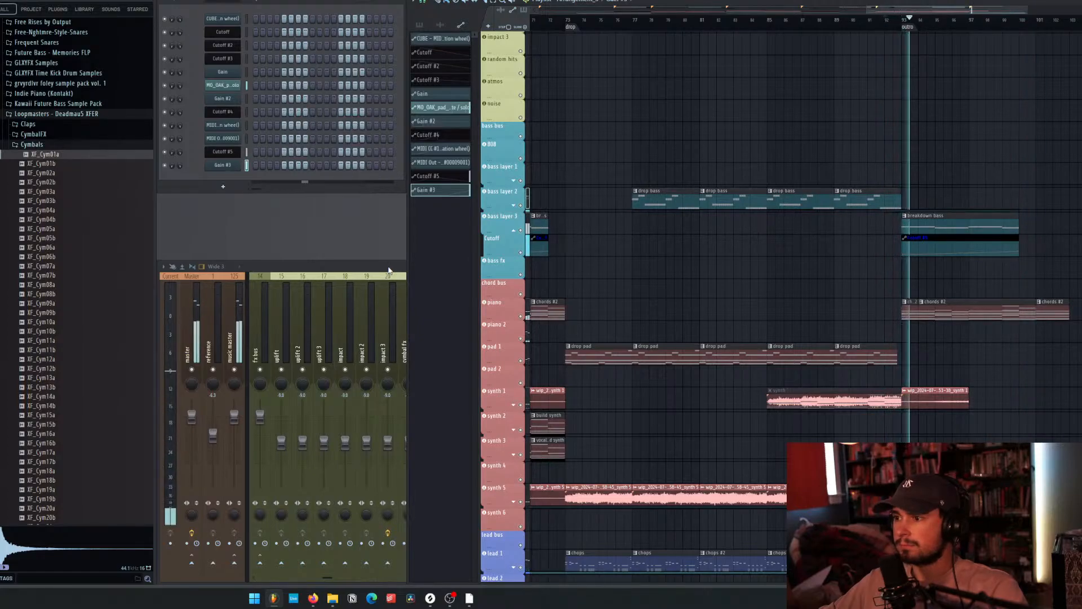
key("space")
Solo bass layer 3 with its Cutoff automation, play the outro's start, and restore all tracks.
right_click(521, 231)
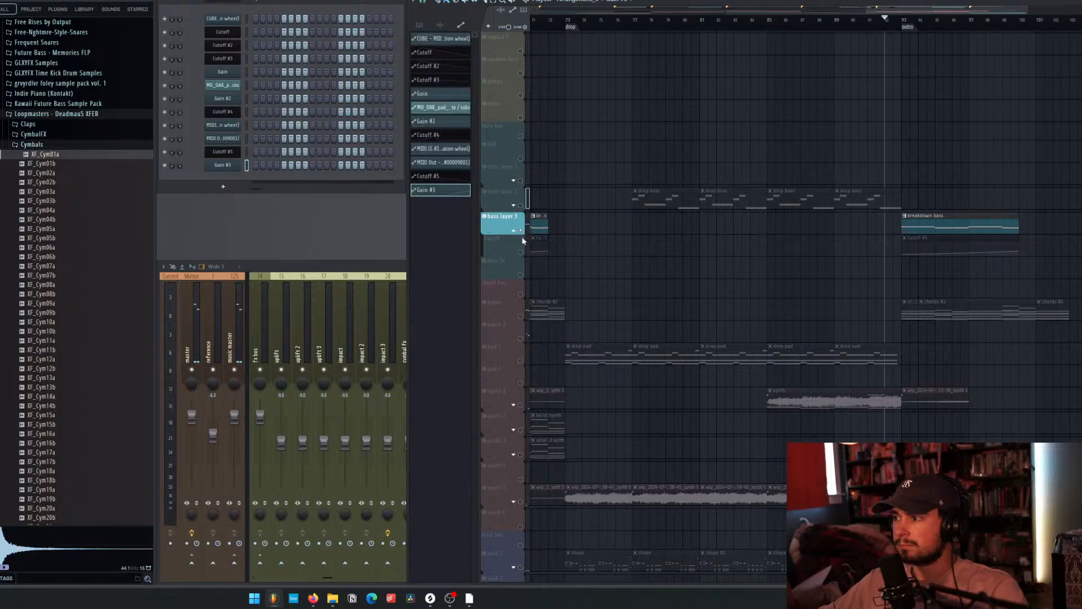
left_click(520, 252)
key("space")
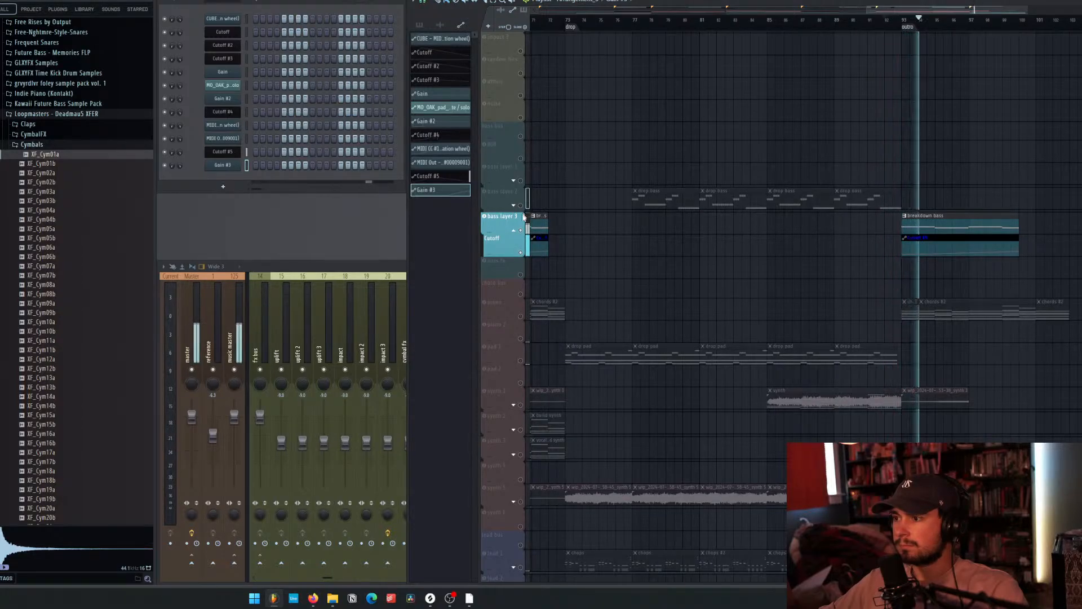
right_click(521, 230)
key("space")
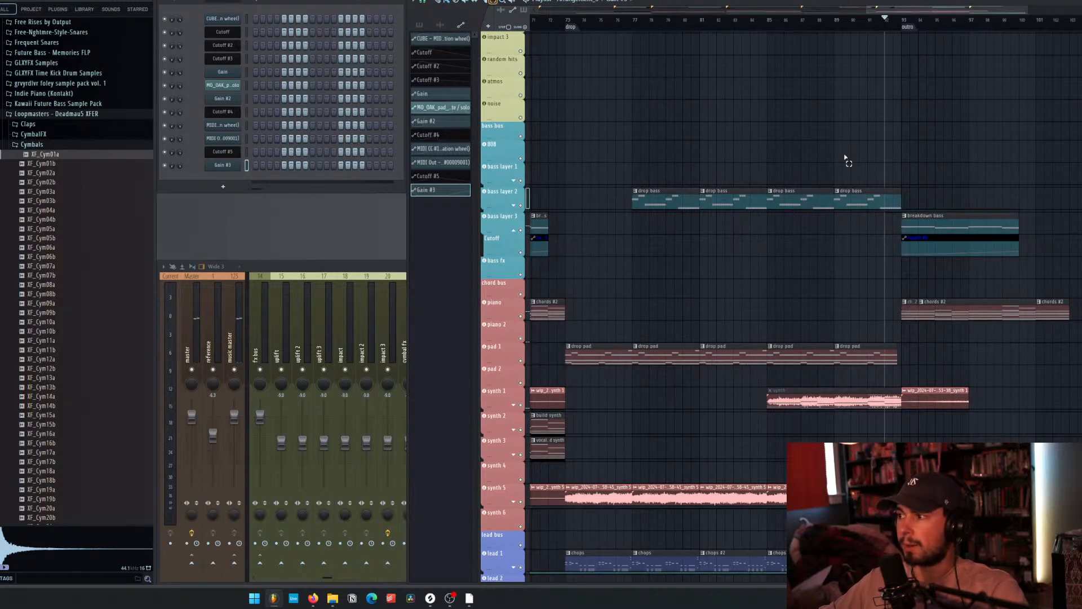
Expand the Gain lanes of bass layers 1 and 2, and copy the bass layer 2 Gain clip to the end of the first drop.
scroll(918, 157, "up", 8)
scroll(809, 153, "down", 7)
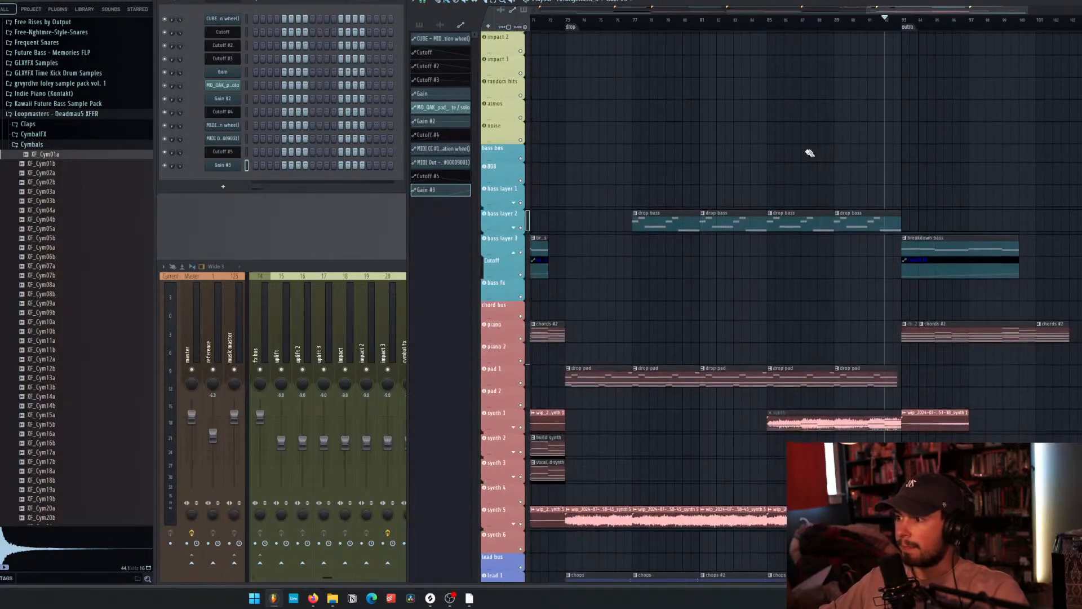
scroll(810, 153, "down", 5)
scroll(765, 149, "up", 3)
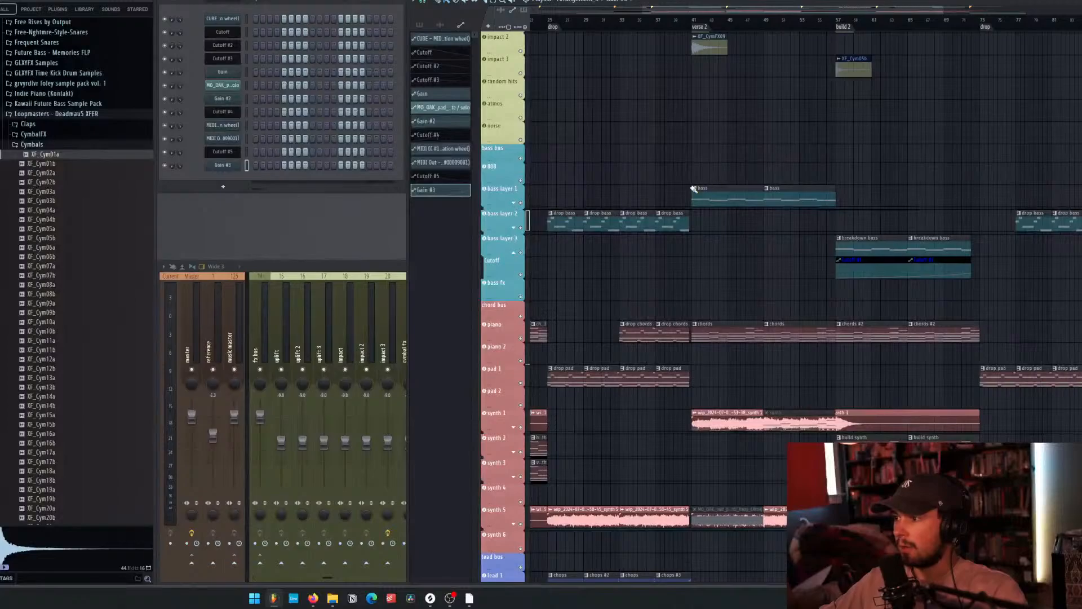
left_click(517, 228)
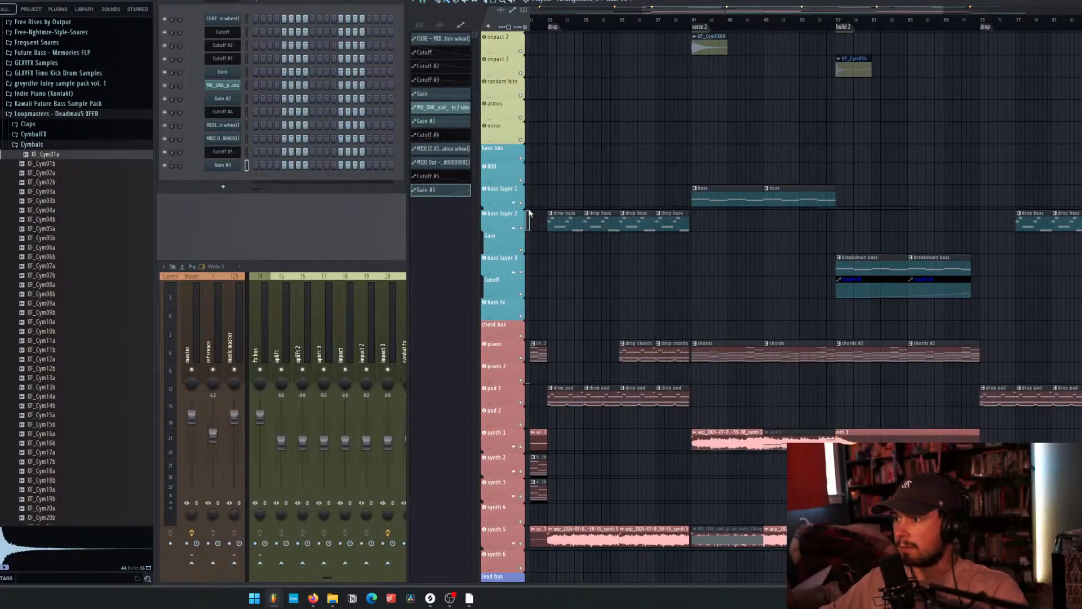
left_click(515, 204)
scroll(792, 240, "down", 3)
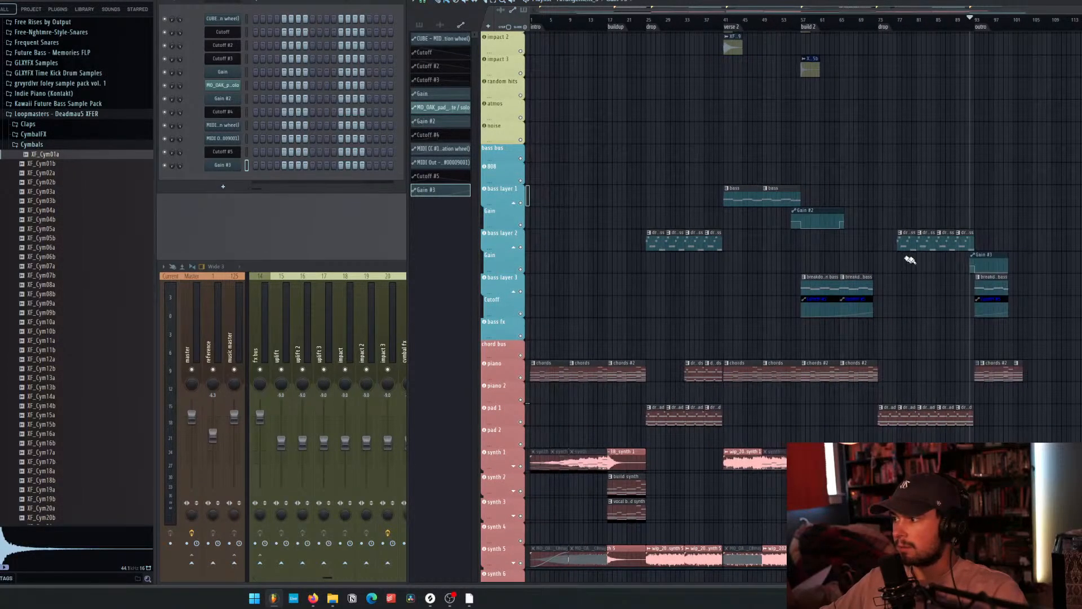
left_click_drag(981, 254, 742, 240)
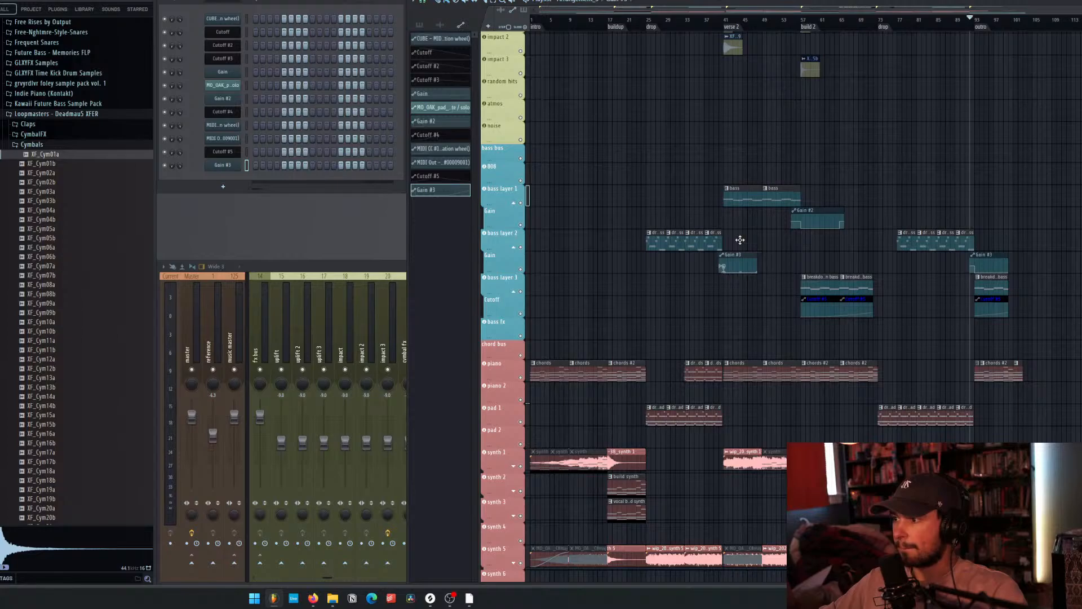
scroll(735, 240, "up", 5)
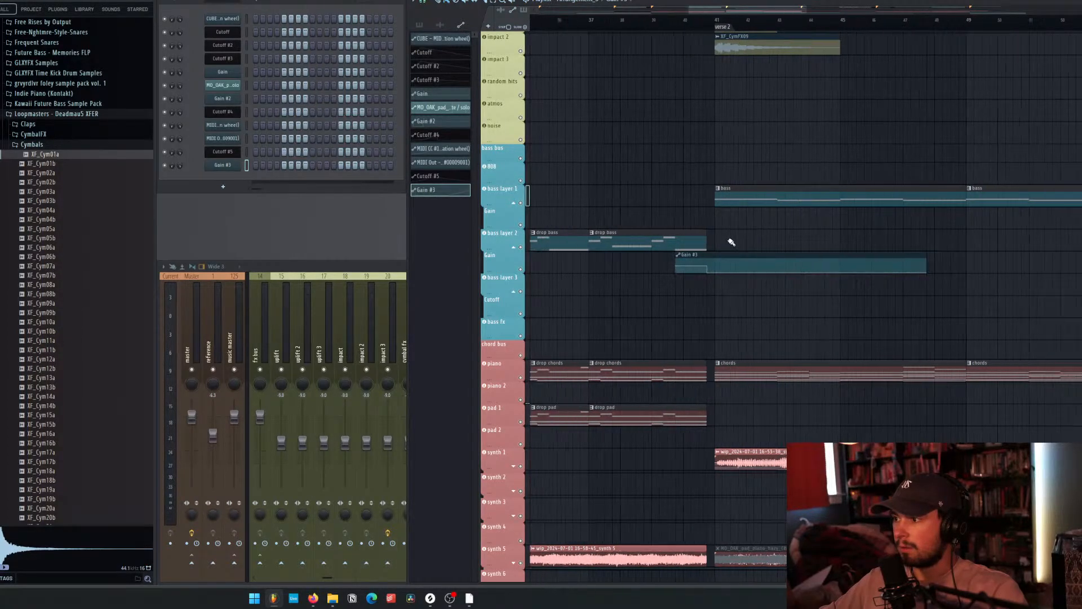
scroll(733, 239, "down", 5)
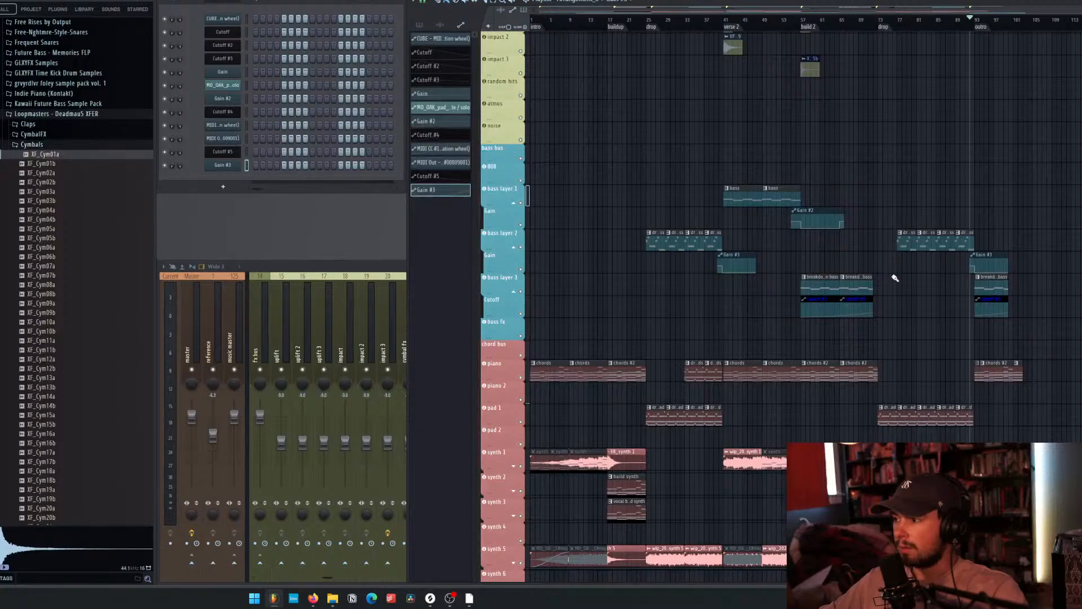
Solo bass layer 3 with its Cutoff automation and play the end of build 2 into the second drop.
left_click(864, 22)
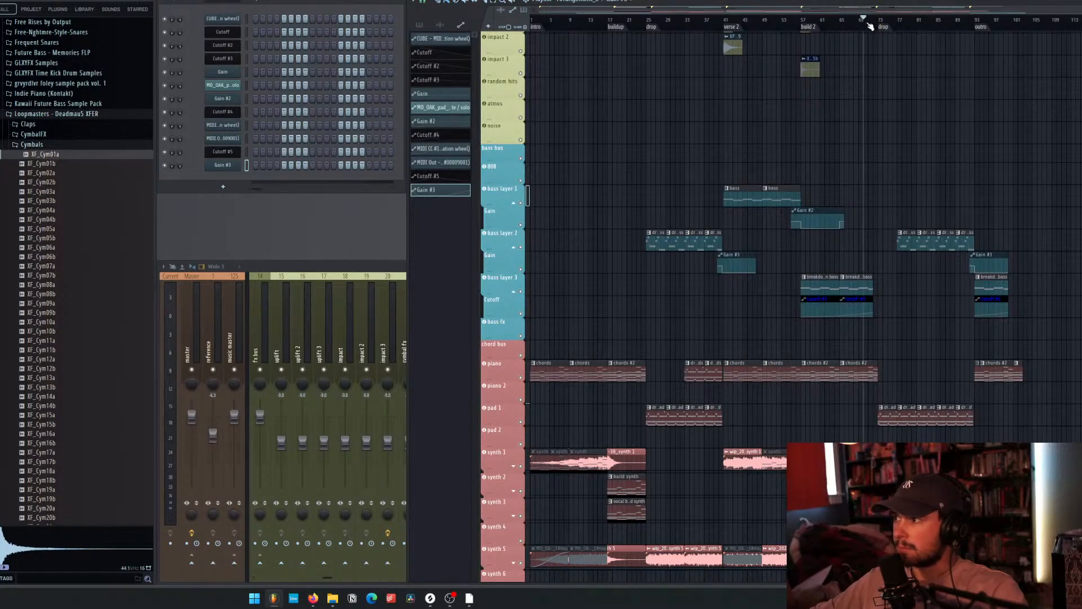
scroll(882, 289, "up", 4)
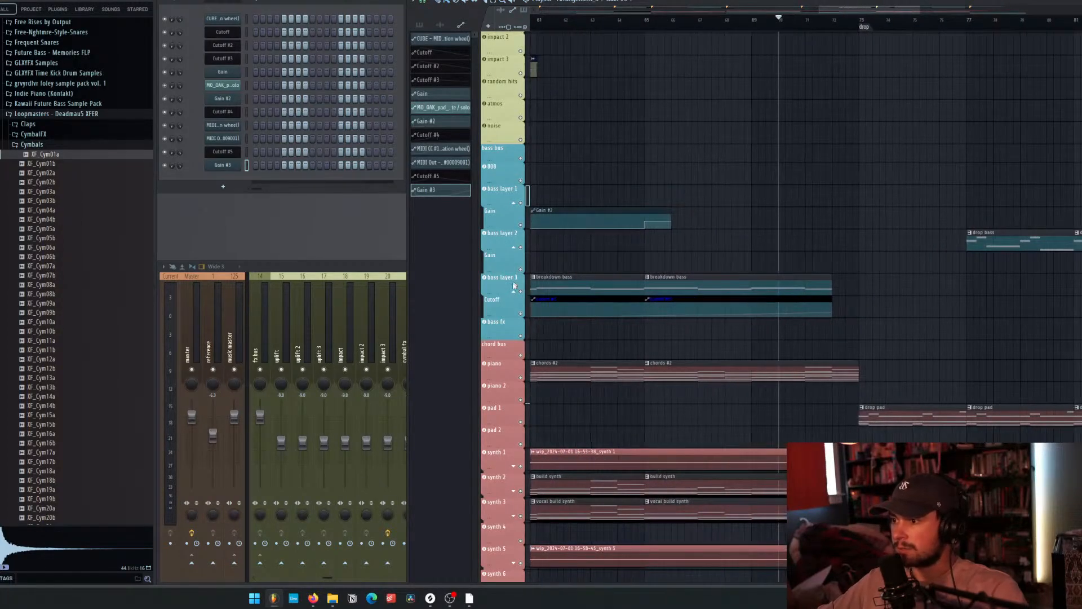
right_click(484, 277)
key("space")
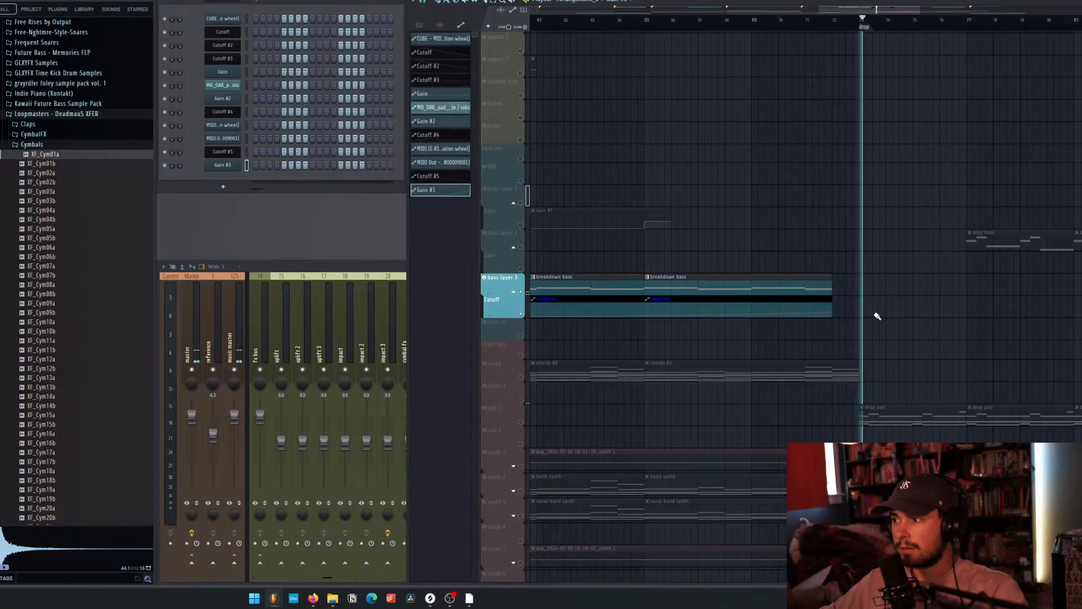
key("space")
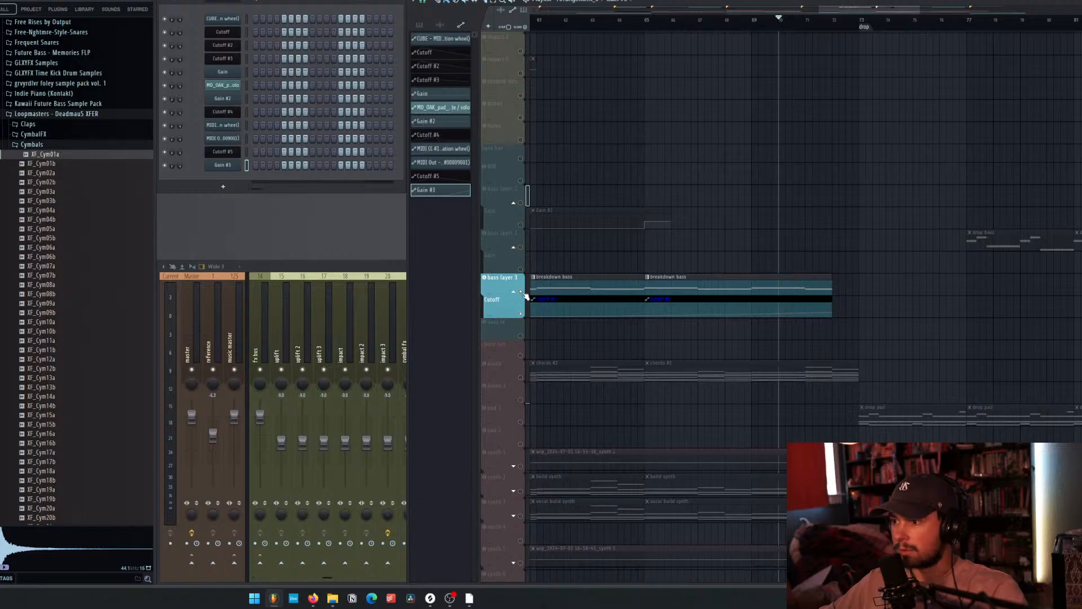
Select bass layer 3 in the mixer and play the end of build 2 while trying a louder fader level.
left_click(391, 271)
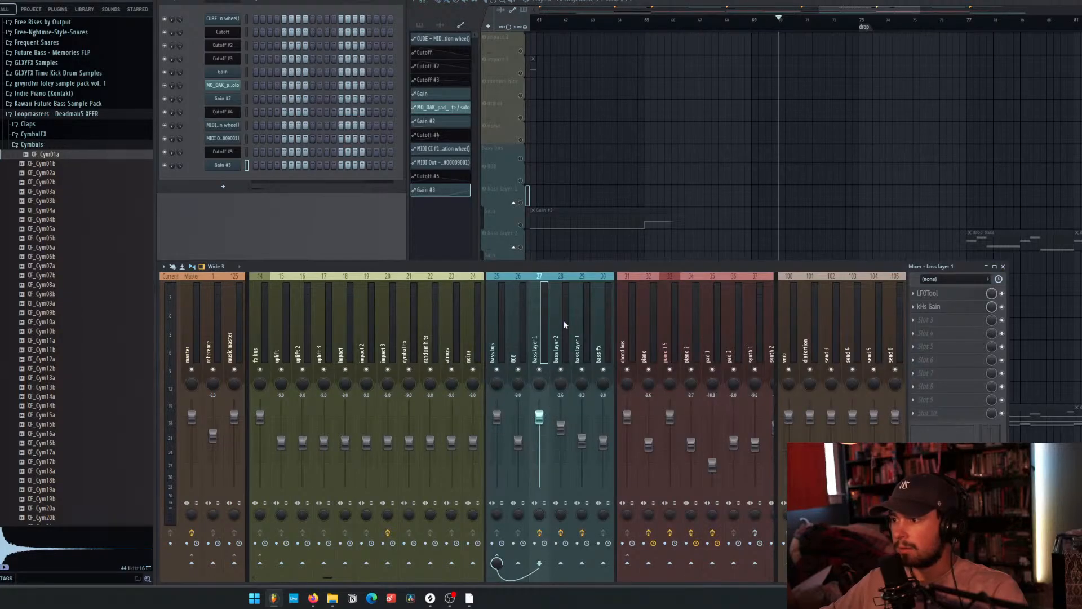
mouse_move(578, 386)
left_click(586, 346)
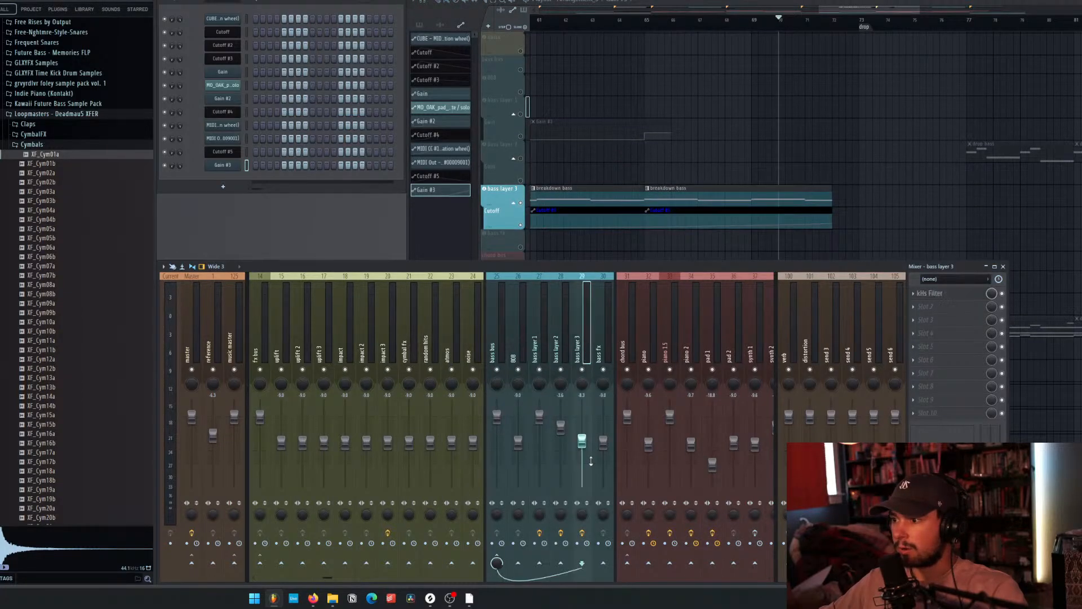
key("space")
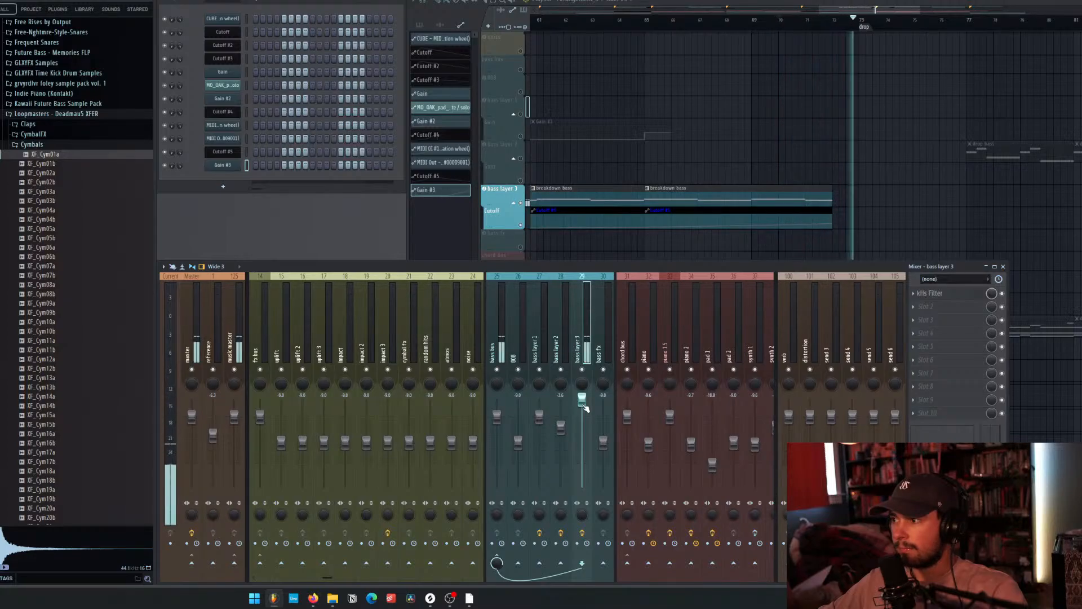
key("space")
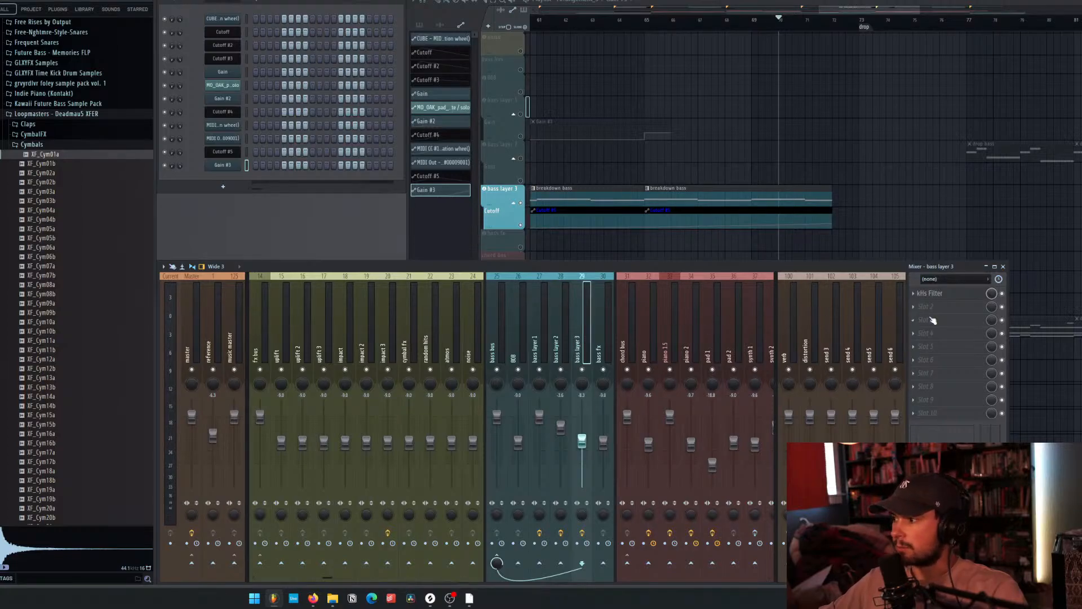
Add kHs Gain after kHs Filter on bass layer 3, create an automation clip for its gain, and close the plugin window.
left_click(931, 306)
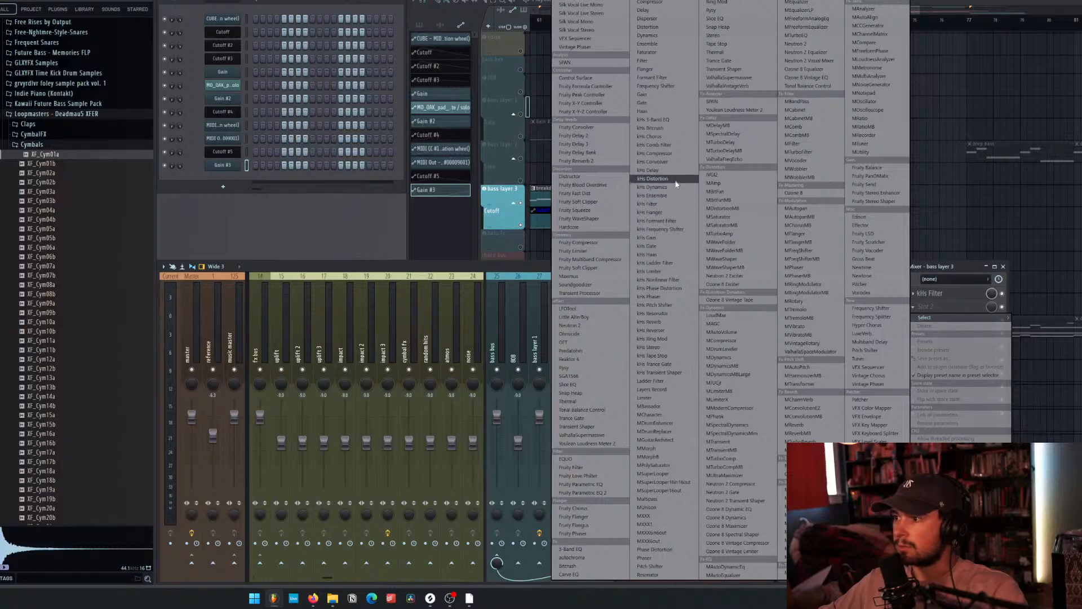
left_click(666, 240)
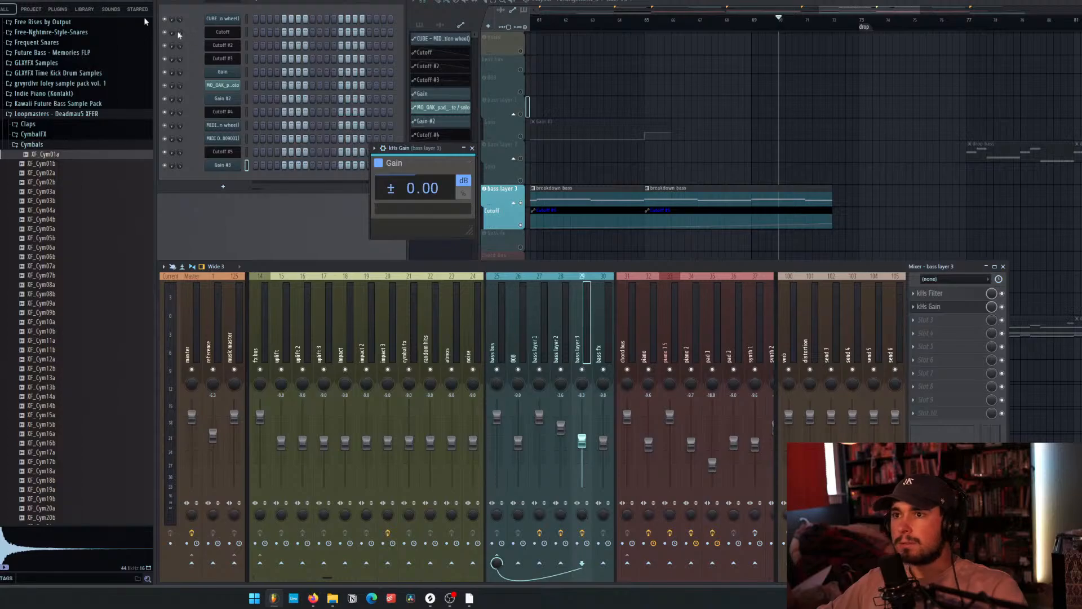
key("alt+t")
mouse_move(138, 129)
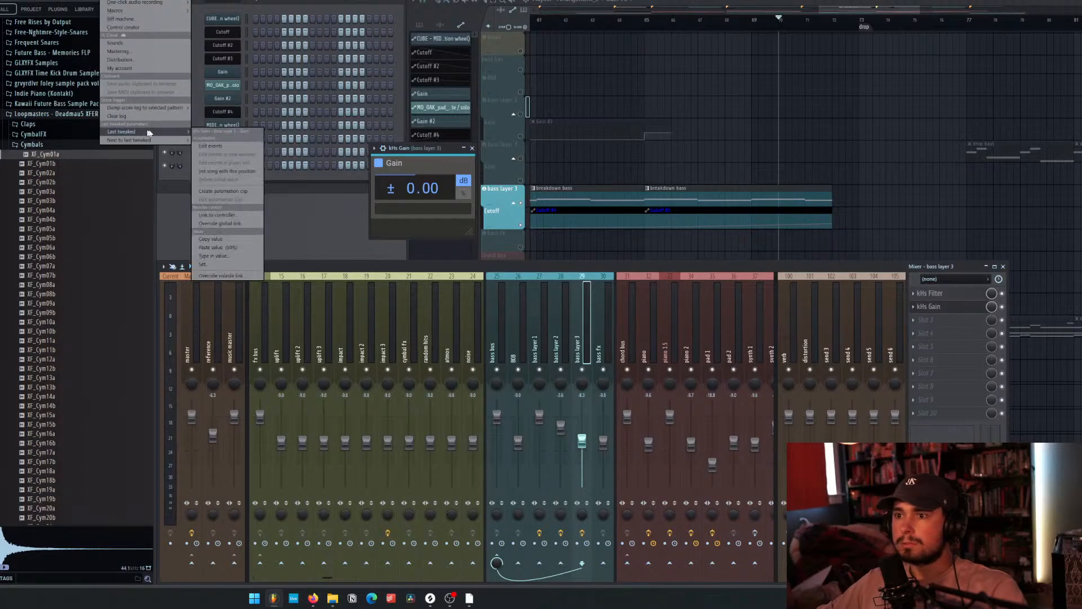
left_click(226, 191)
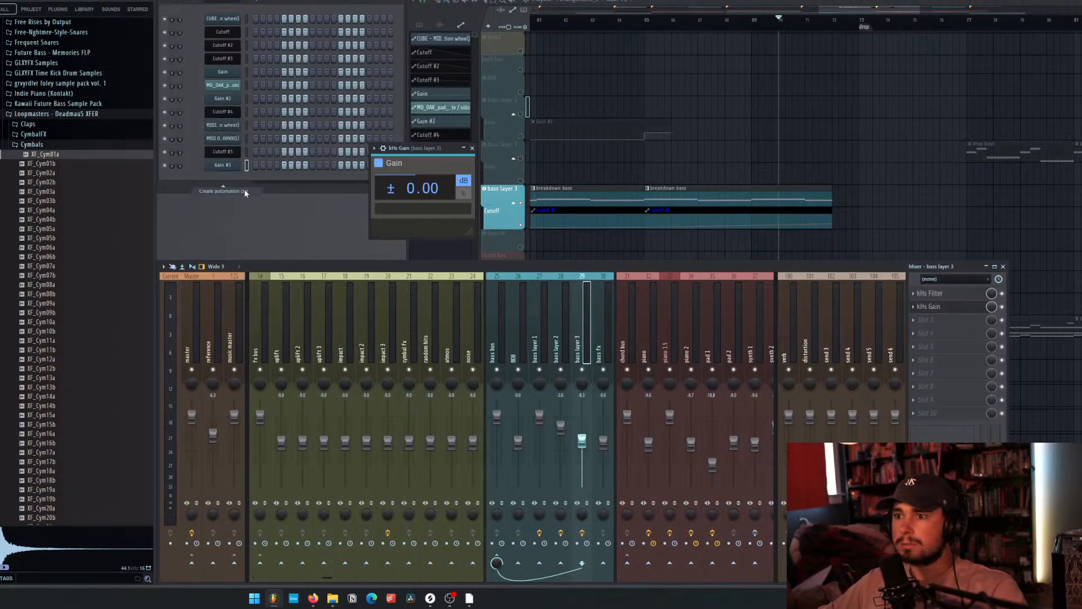
left_click(472, 148)
In the new bass layer 3 Gain clip, hold the starting gain until the breakdown bass ends and drop it abruptly to minimum.
left_click(834, 243)
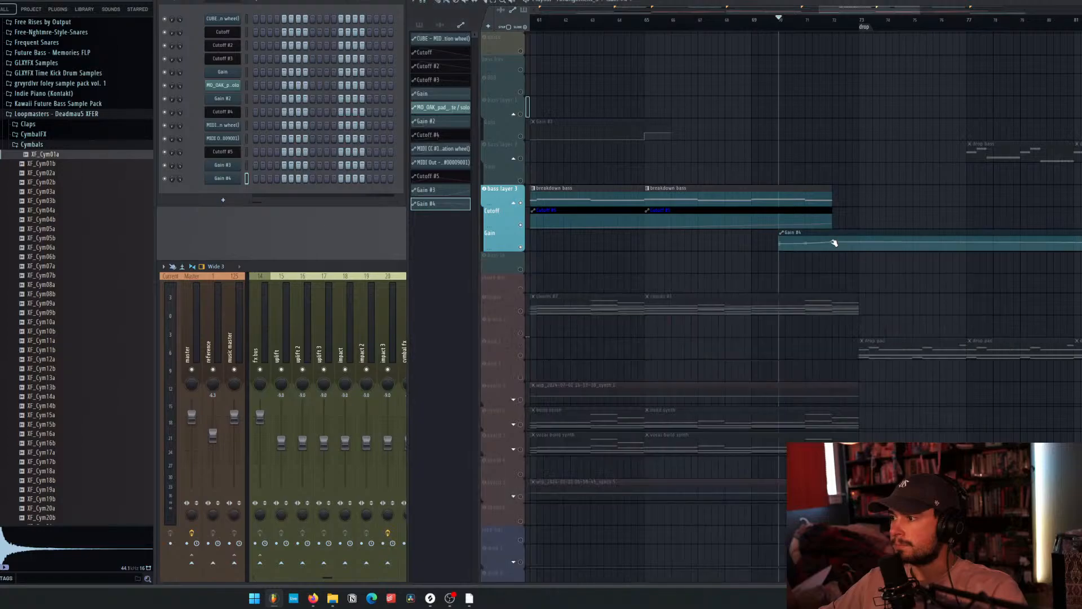
right_click(834, 245)
left_click(876, 386)
right_click(782, 242)
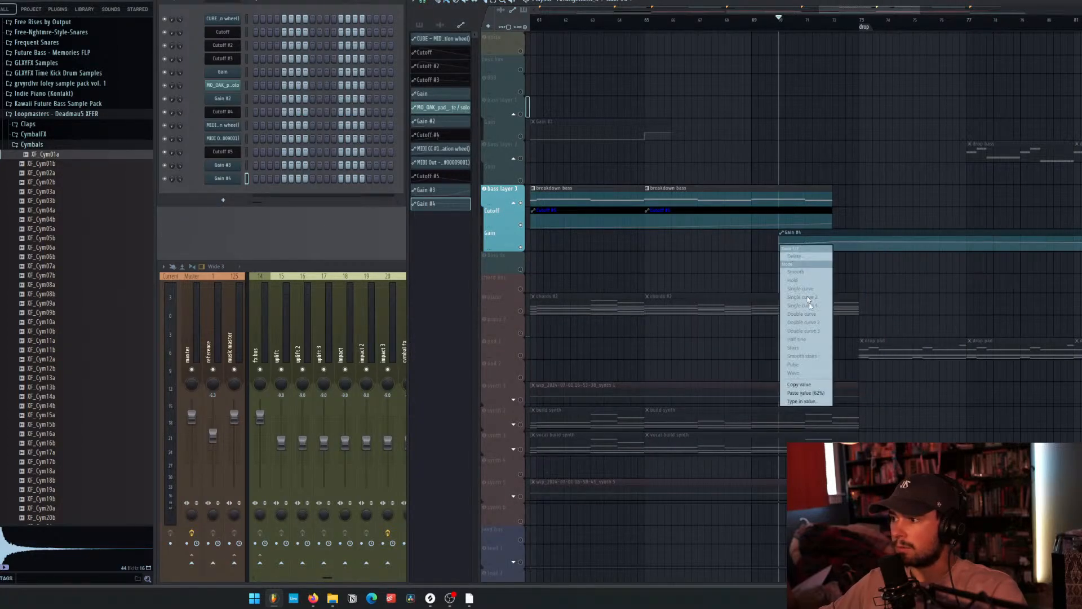
left_click(806, 385)
right_click(834, 242)
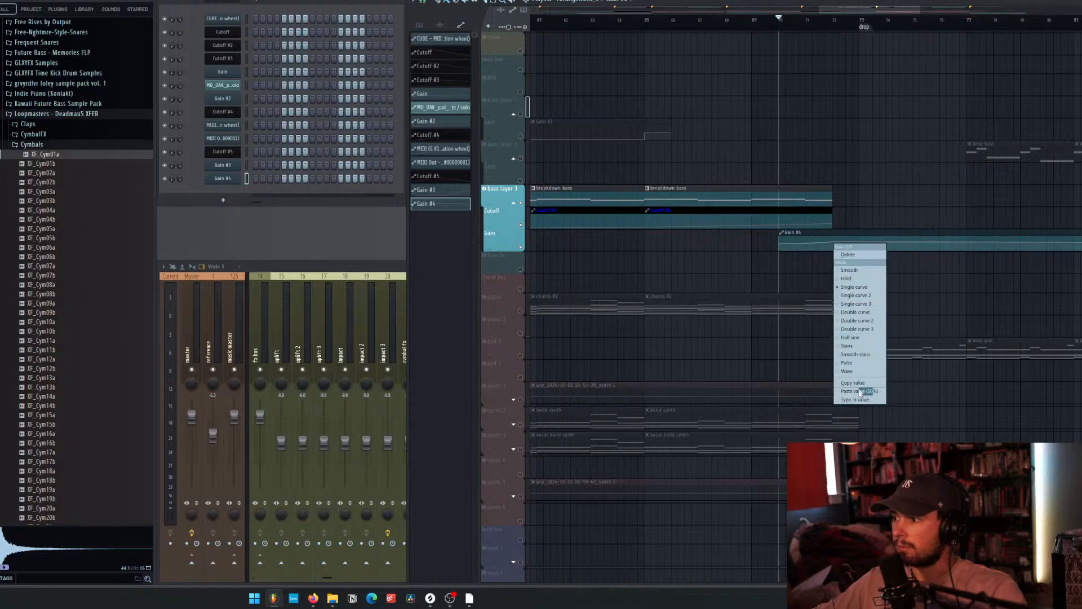
left_click(857, 391)
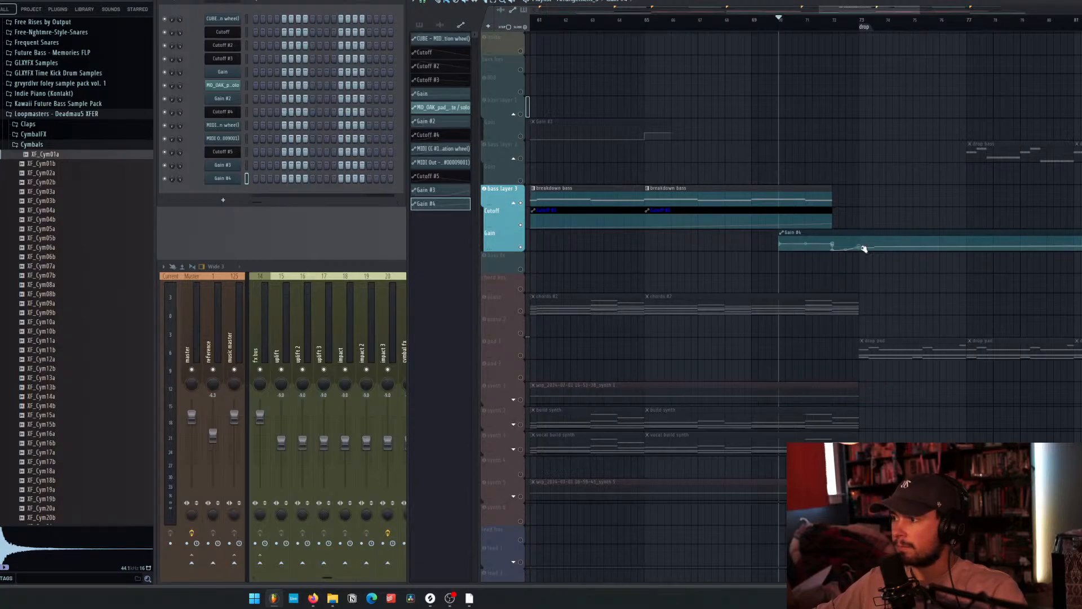
left_click_drag(864, 248, 865, 256)
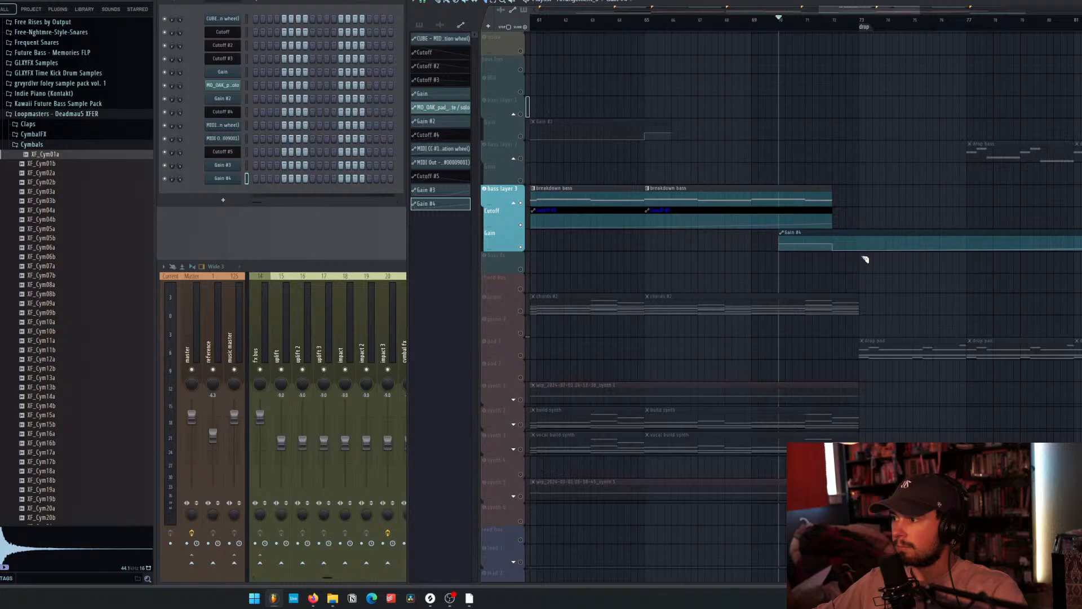
Make the Gain #4 automation jump back to its pre-dip value at the start of the second drop.
right_click(834, 244)
left_click(848, 385)
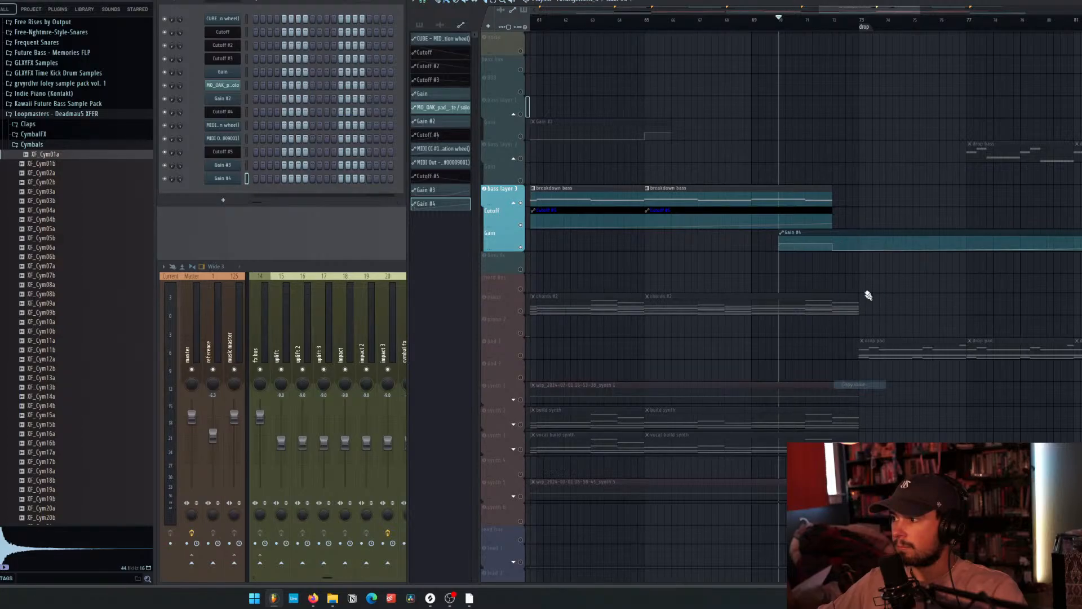
right_click(861, 244)
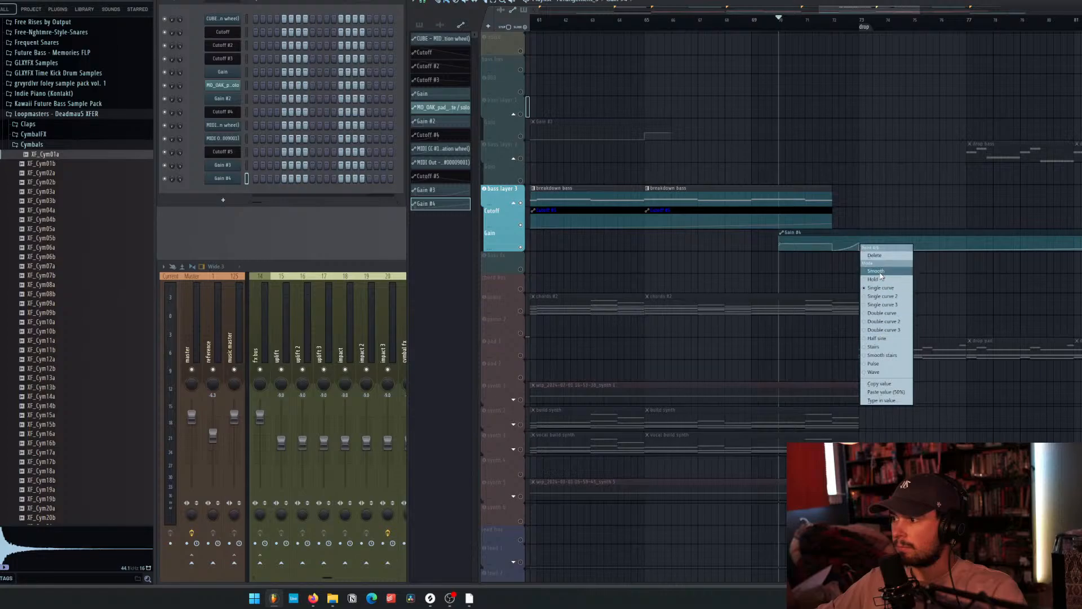
left_click(876, 256)
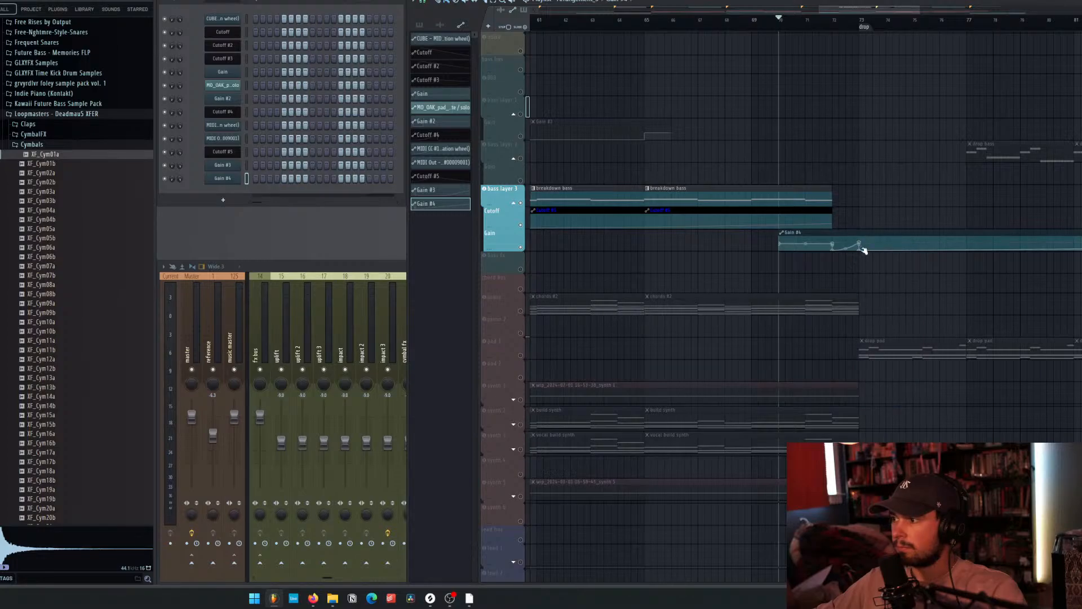
left_click_drag(863, 250, 863, 236)
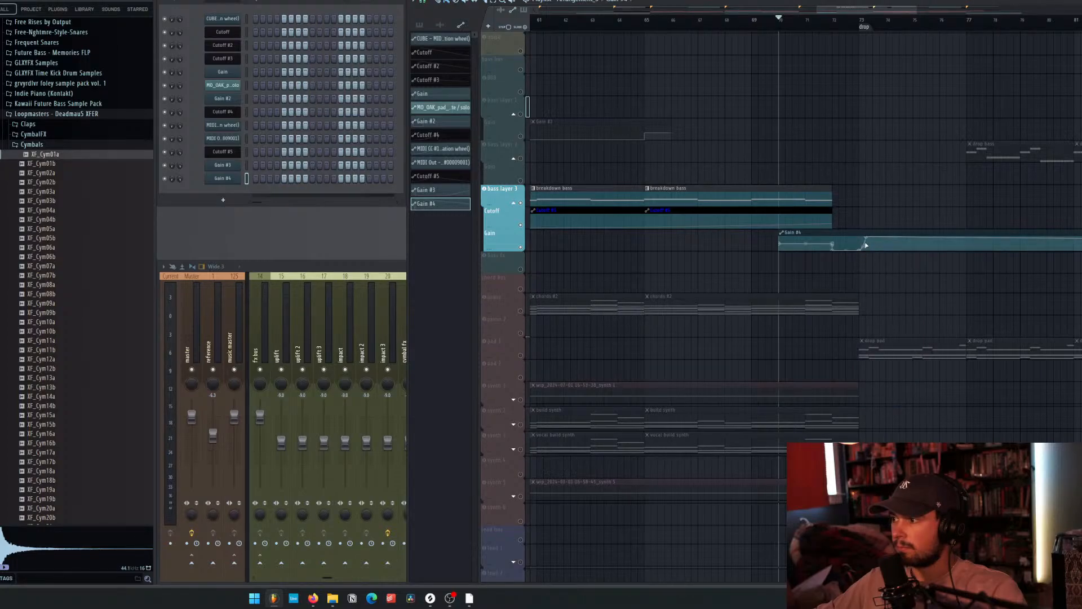
right_click(861, 243)
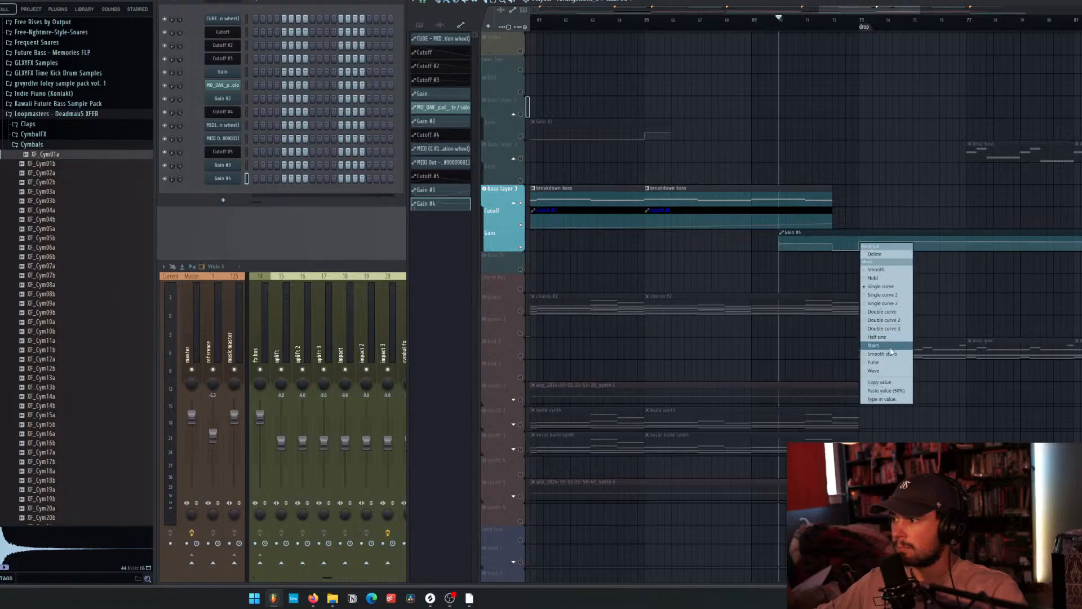
left_click(883, 391)
Shorten the Gain #4 clip to just after the second drop begins and copy it to the end of the outro's breakdown bass.
scroll(879, 273, "down", 5)
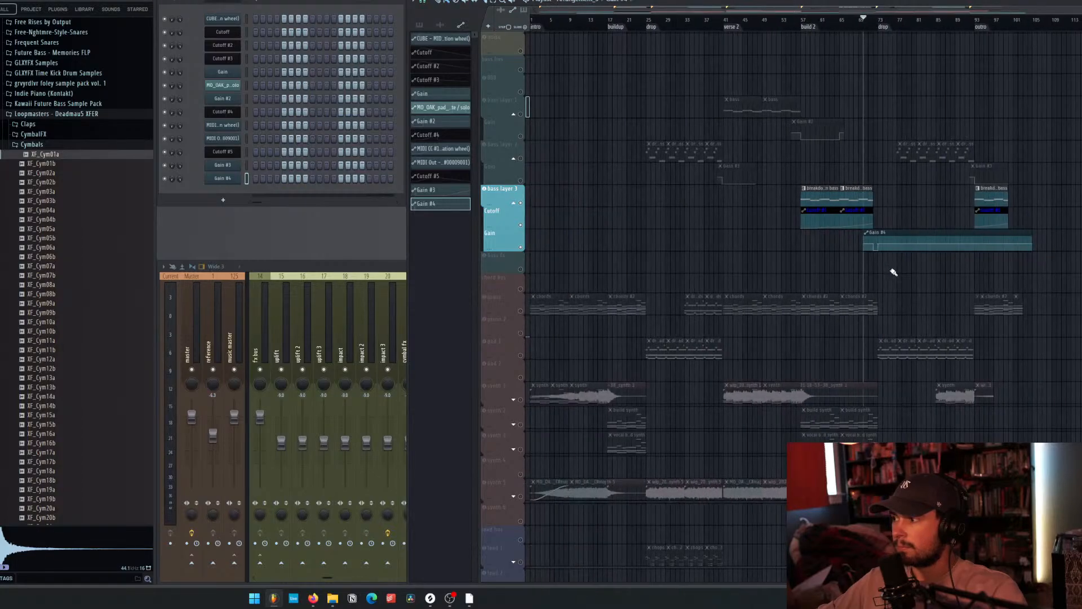
scroll(946, 276, "up", 1)
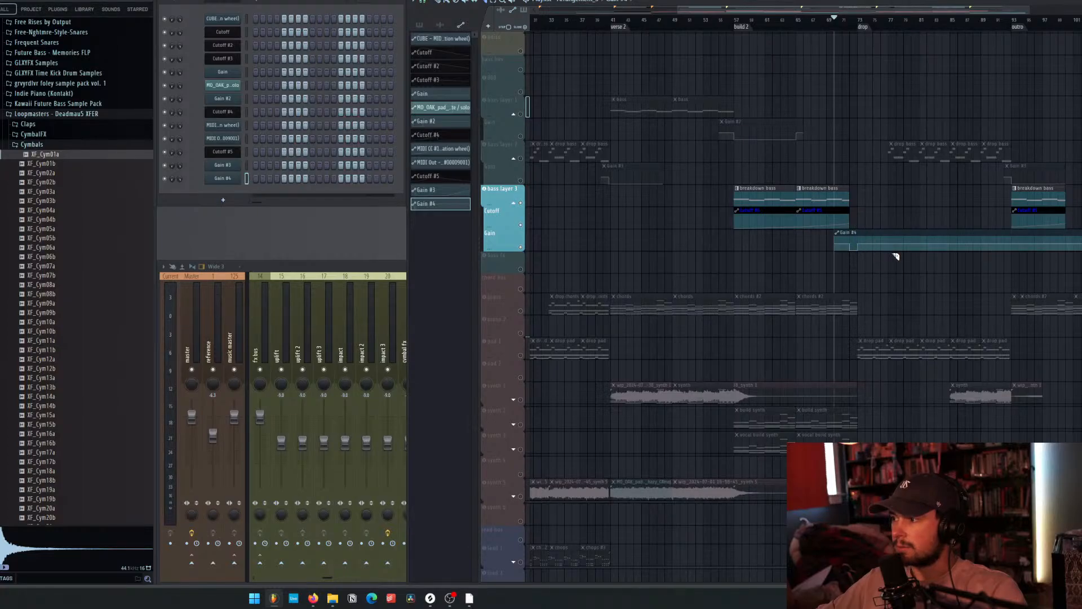
right_click(910, 233)
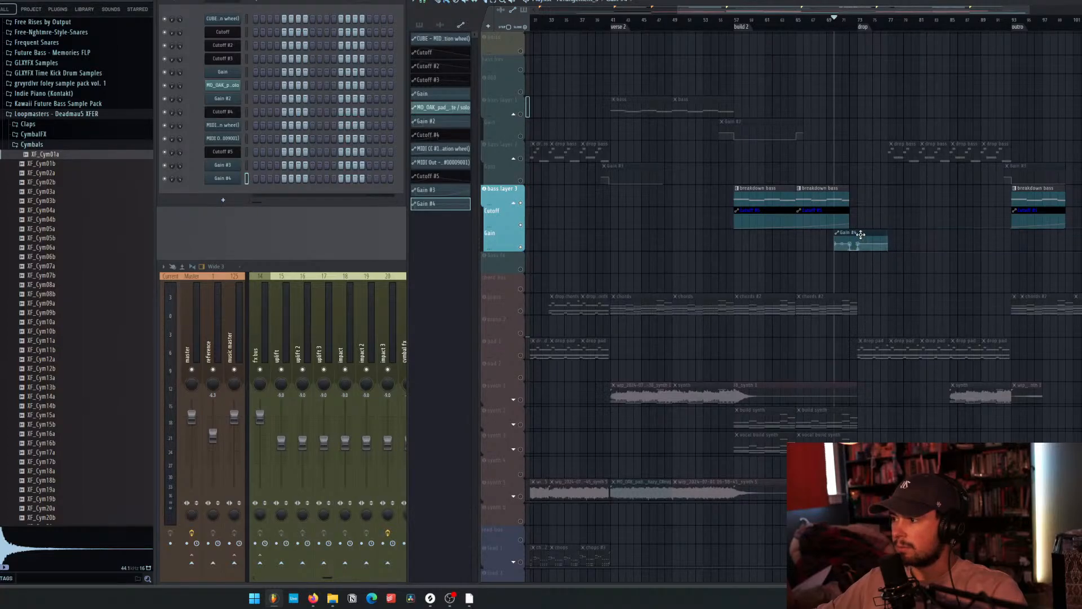
left_click_drag(861, 234, 1065, 236)
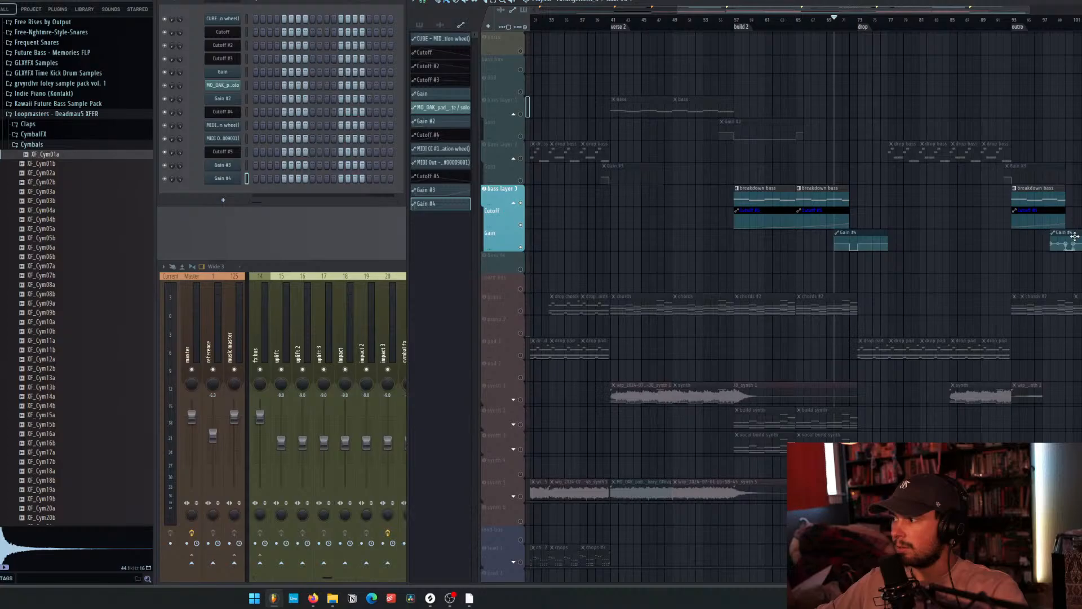
scroll(1071, 225, "up", 3)
scroll(1008, 298, "up", 6)
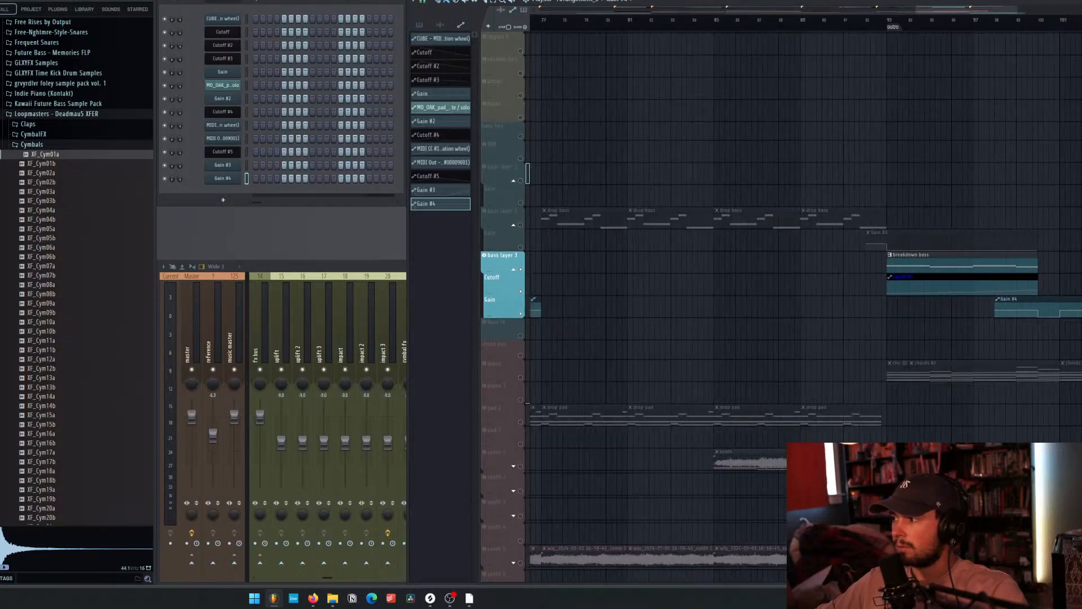
Play the end of build 2 with bass layer 3 soloed, restore all tracks, and play the end of the outro's bass.
scroll(958, 279, "down", 6)
key("space")
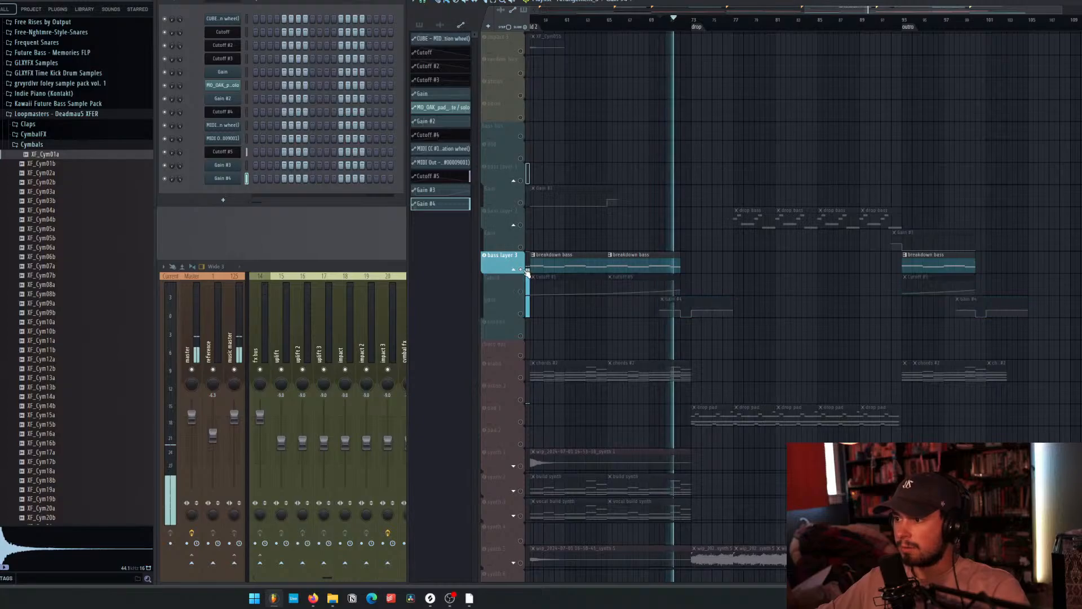
left_click(611, 237)
left_click(959, 20)
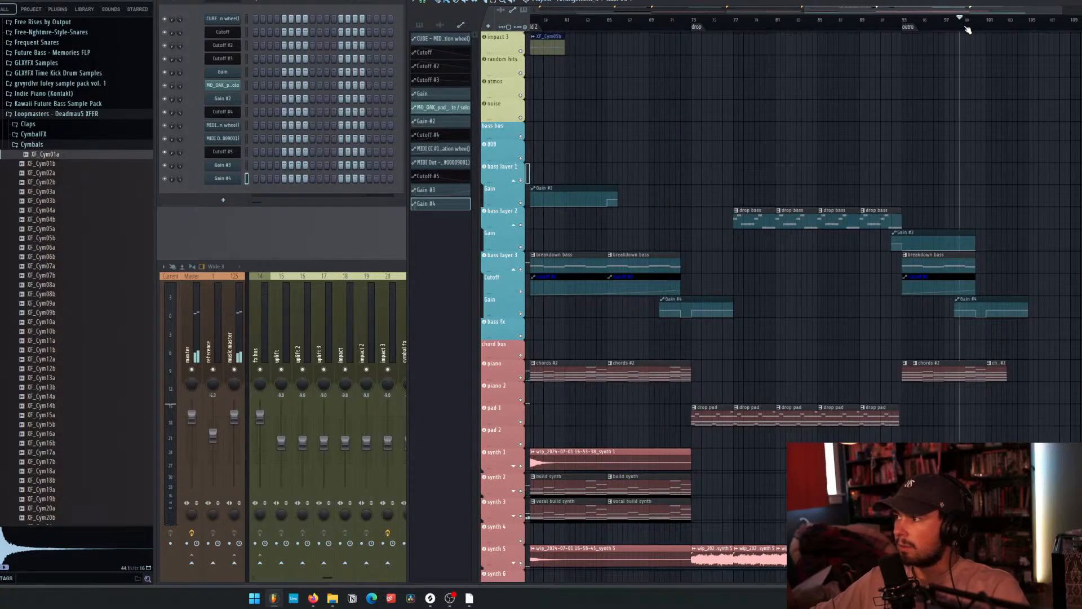
scroll(964, 177, "down", 4)
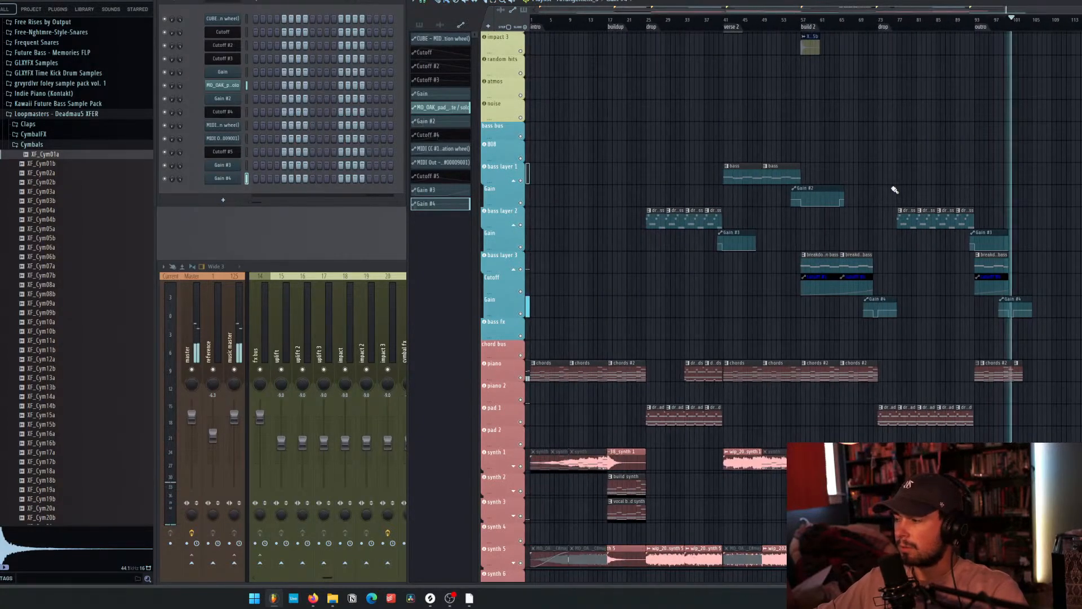
Play the outro and collapse the automation lanes under bass layers 1, 2 and 3 in the playlist.
left_click(972, 20)
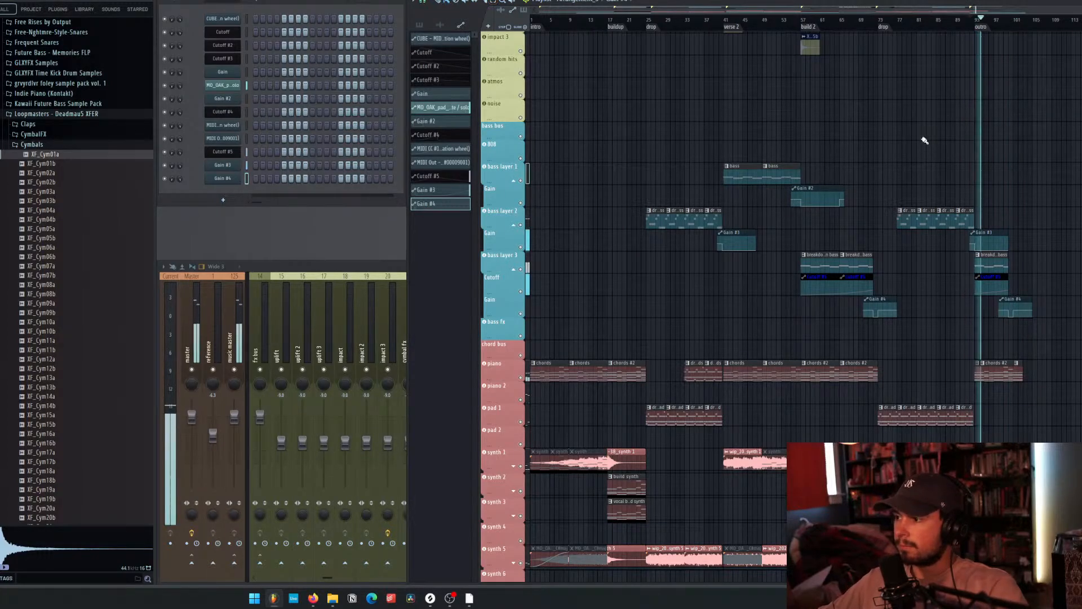
left_click(513, 225)
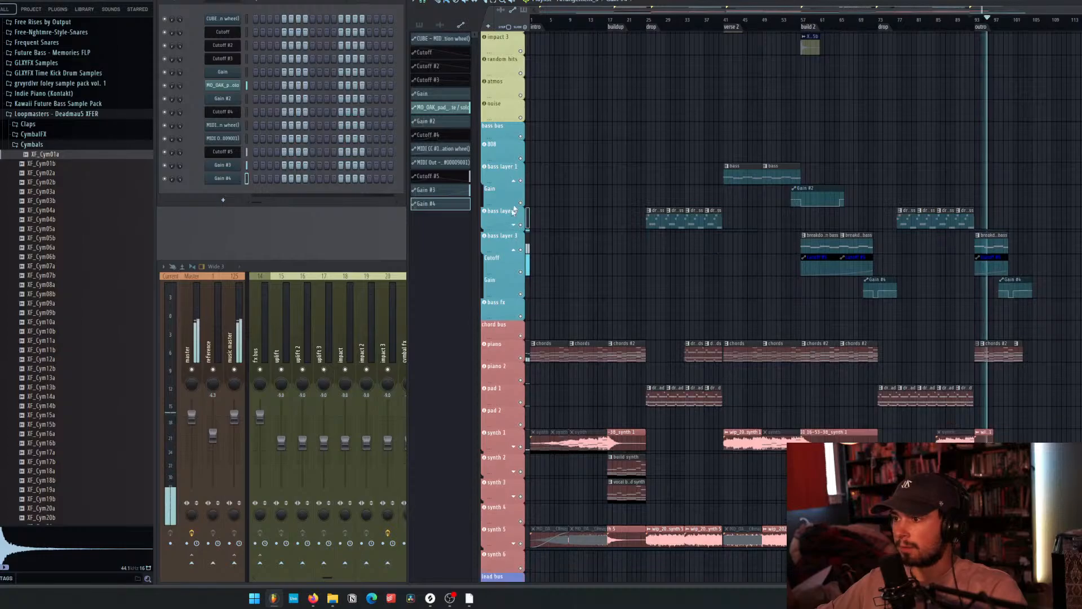
left_click(513, 180)
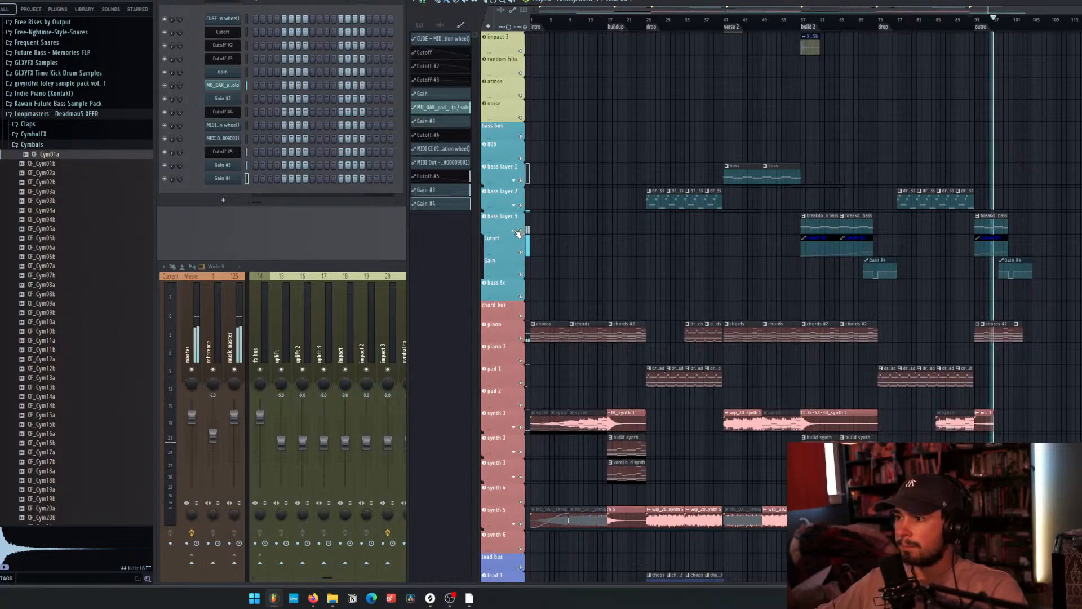
left_click(514, 230)
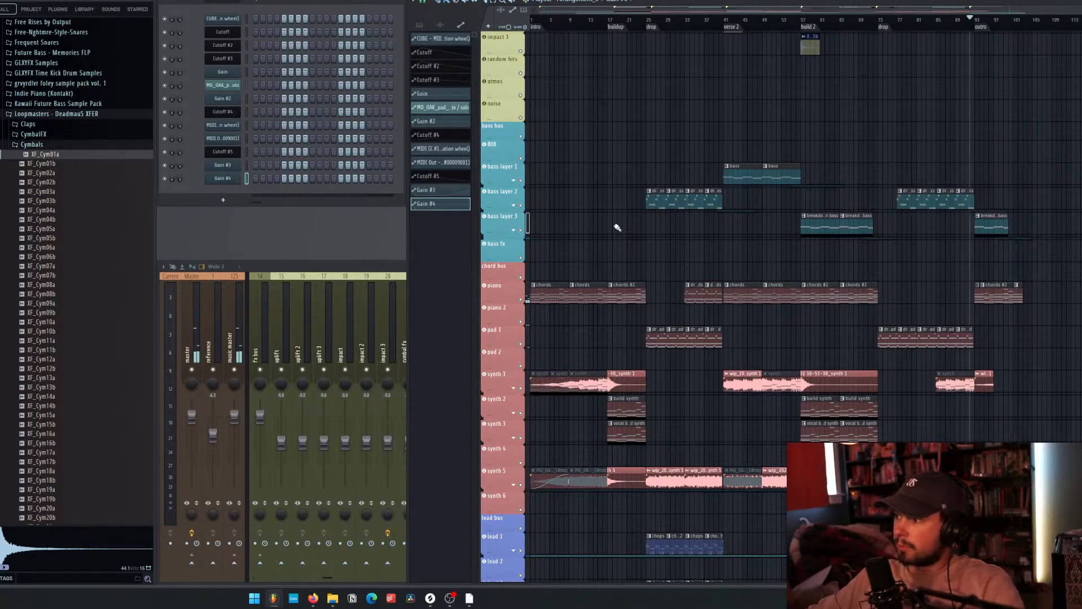
Place the cymbal impact clip on the impact 3 track at the start of the outro and audition it.
scroll(1003, 123, "up", 5)
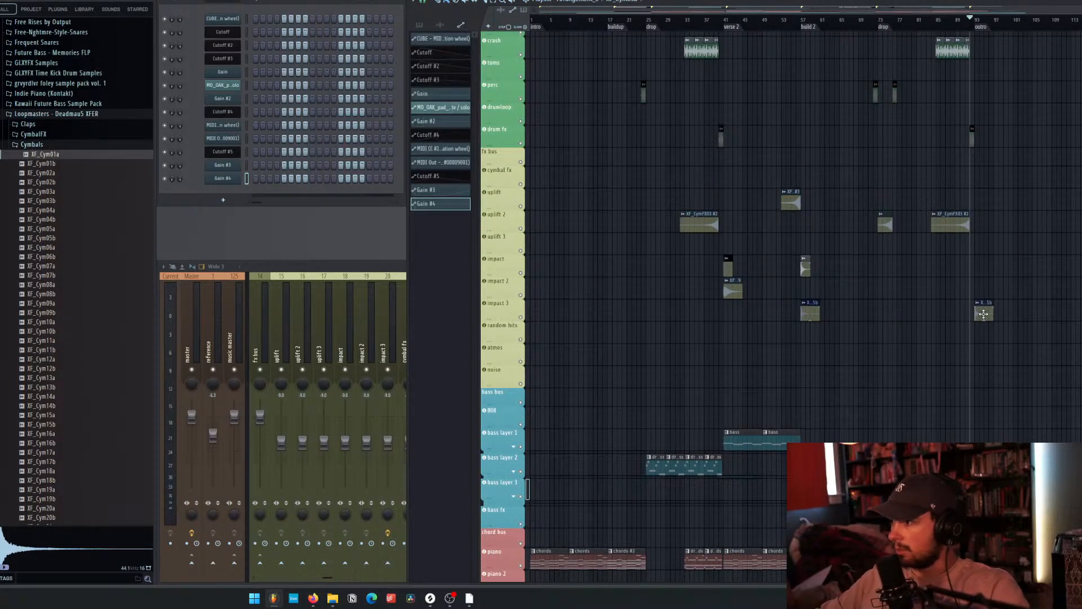
key("space")
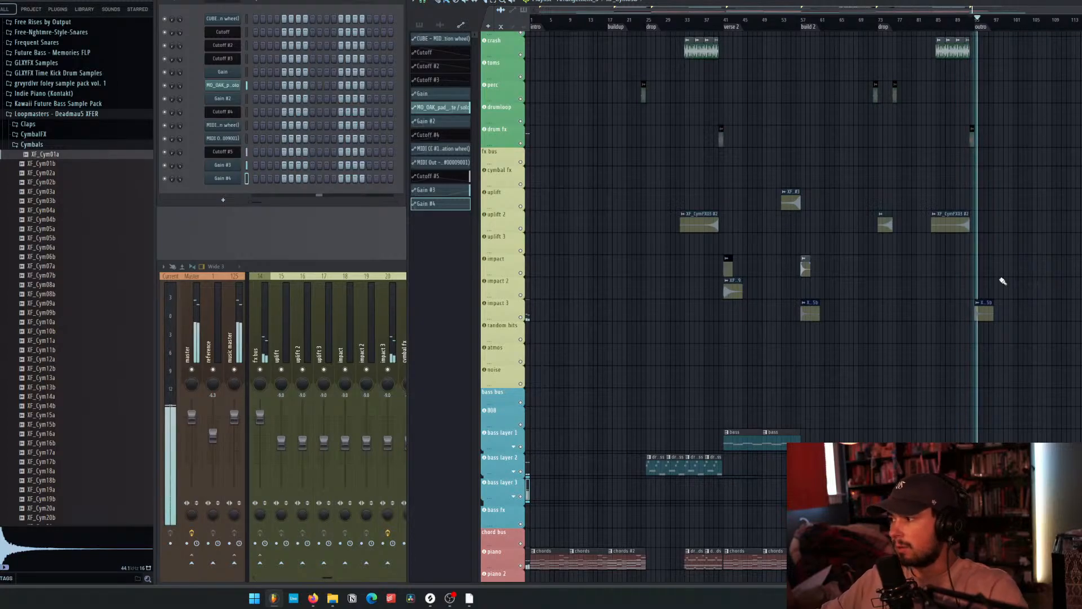
scroll(983, 307, "up", 3)
key("space")
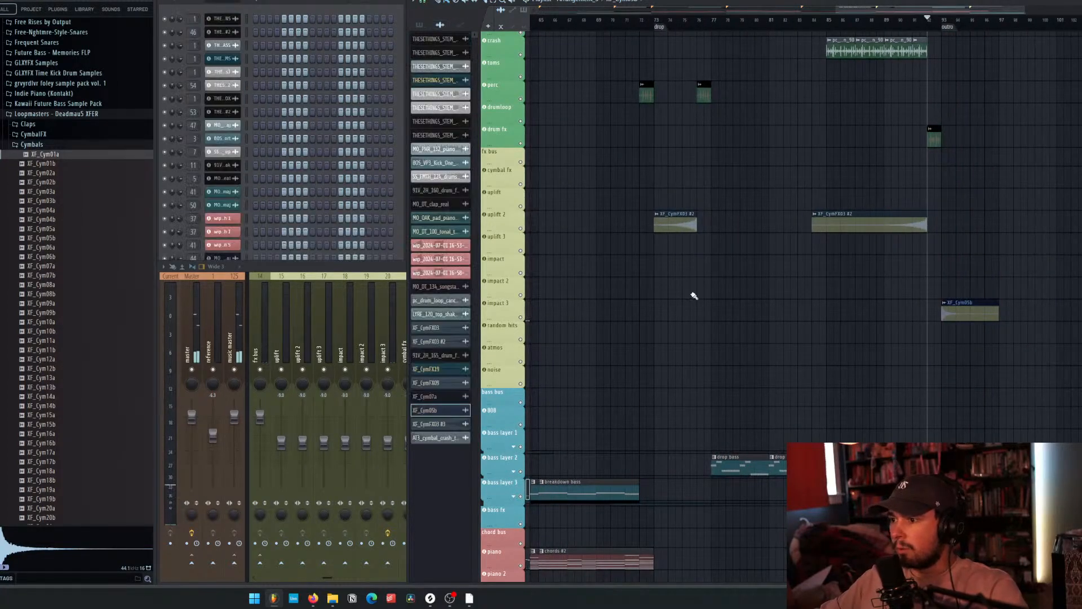
Open the kHs Delay on the impact 3 mixer track and adjust its Mix amount while playing the outro.
left_click(333, 275)
left_click(393, 347)
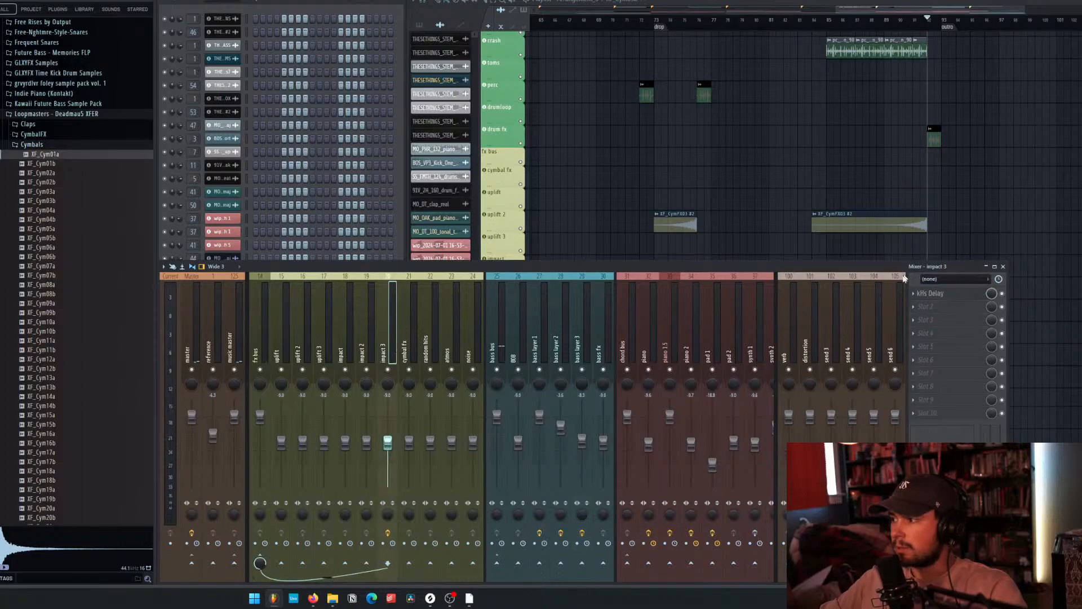
left_click(931, 293)
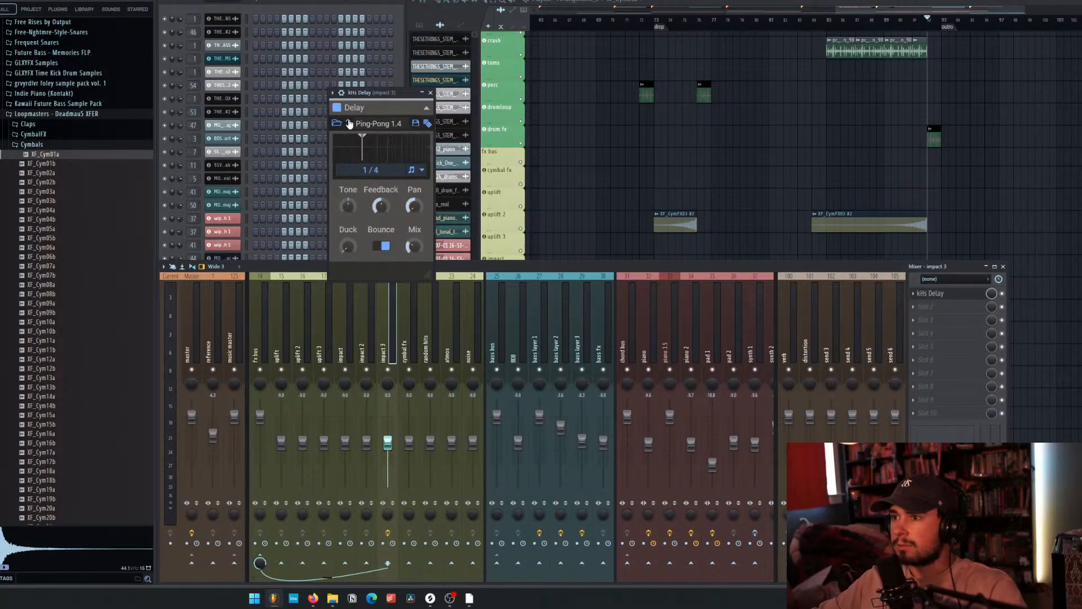
left_click(932, 27)
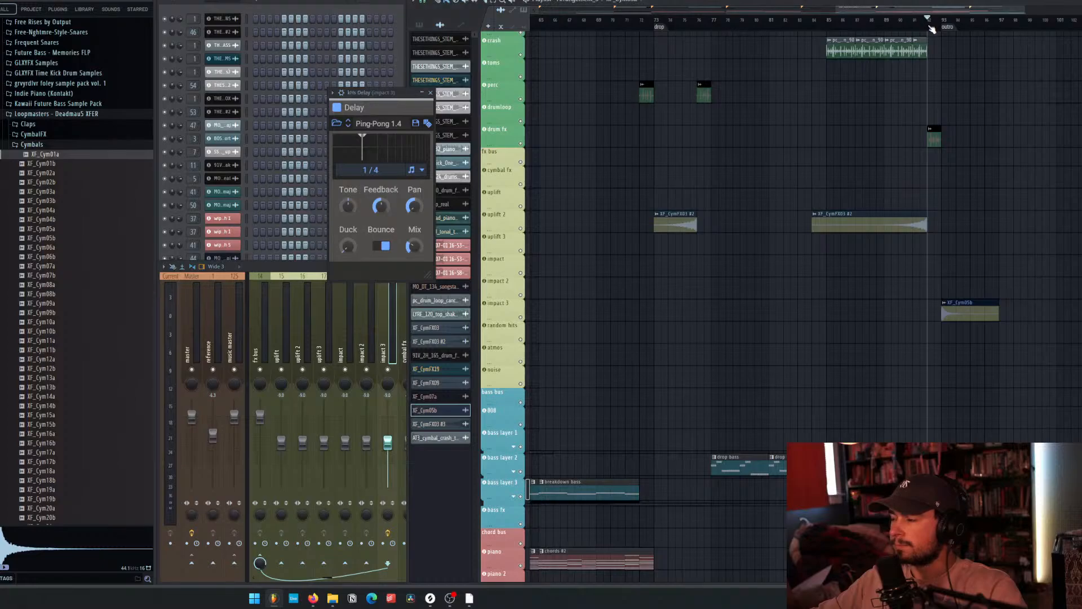
key("space")
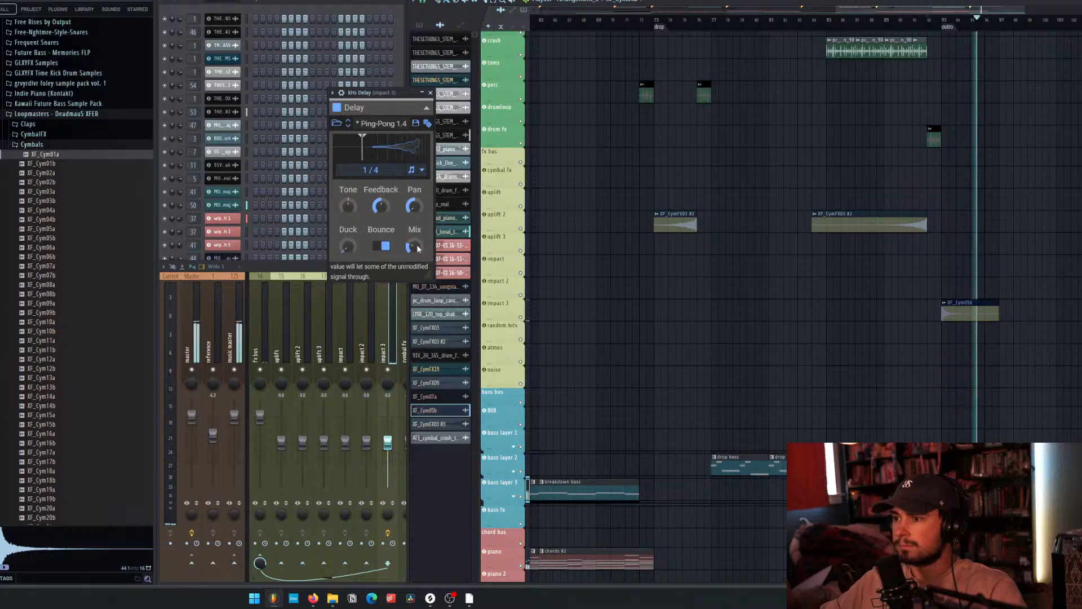
left_click_drag(414, 246, 418, 248)
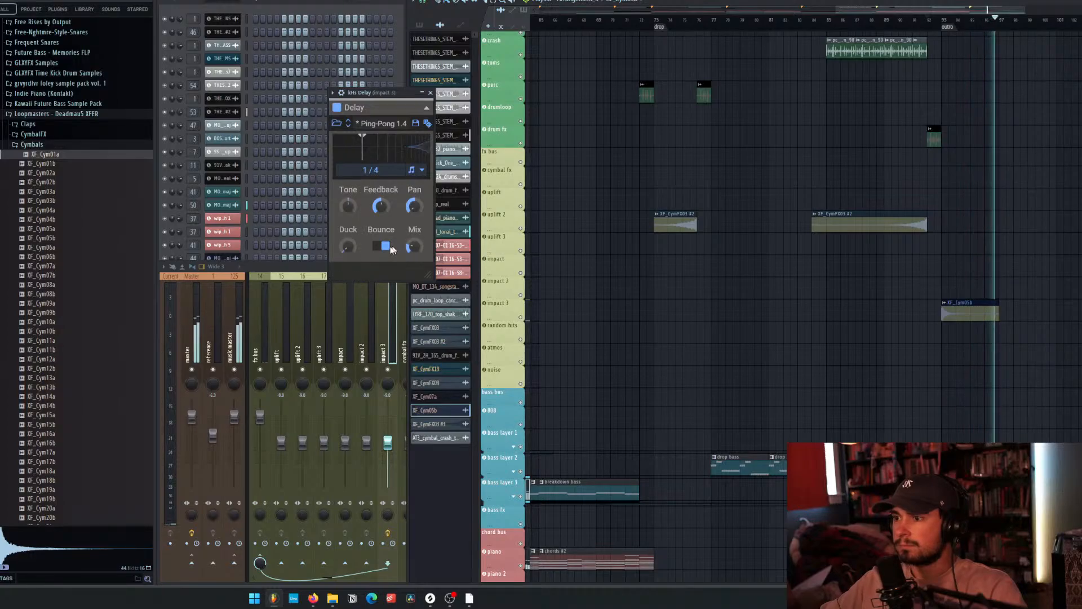
Raise the delay's Feedback above 50% while replaying the outro, and close the delay.
left_click(945, 22)
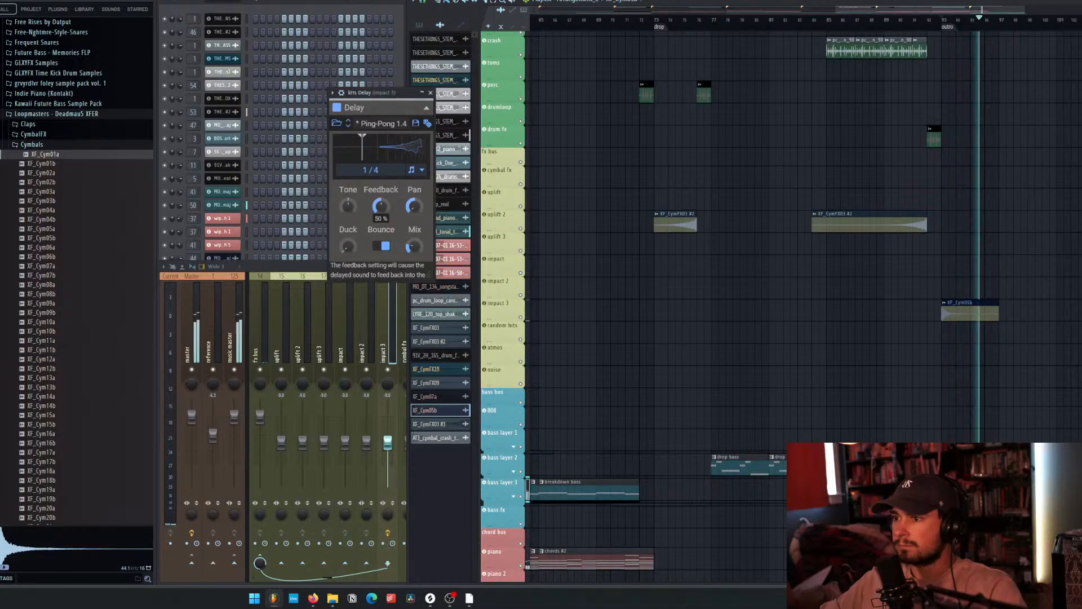
mouse_move(380, 206)
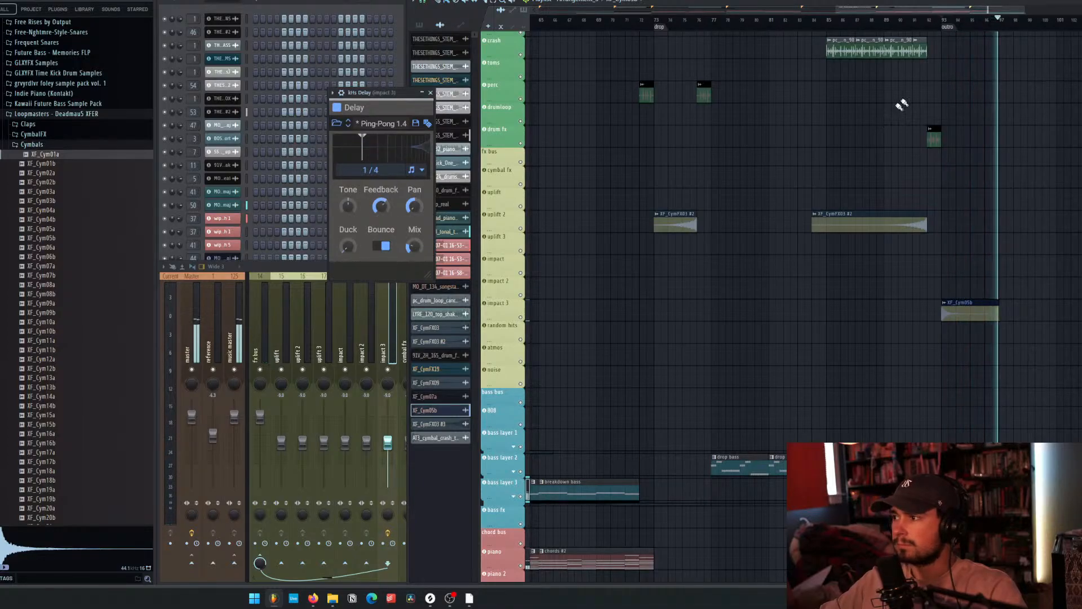
left_click(938, 27)
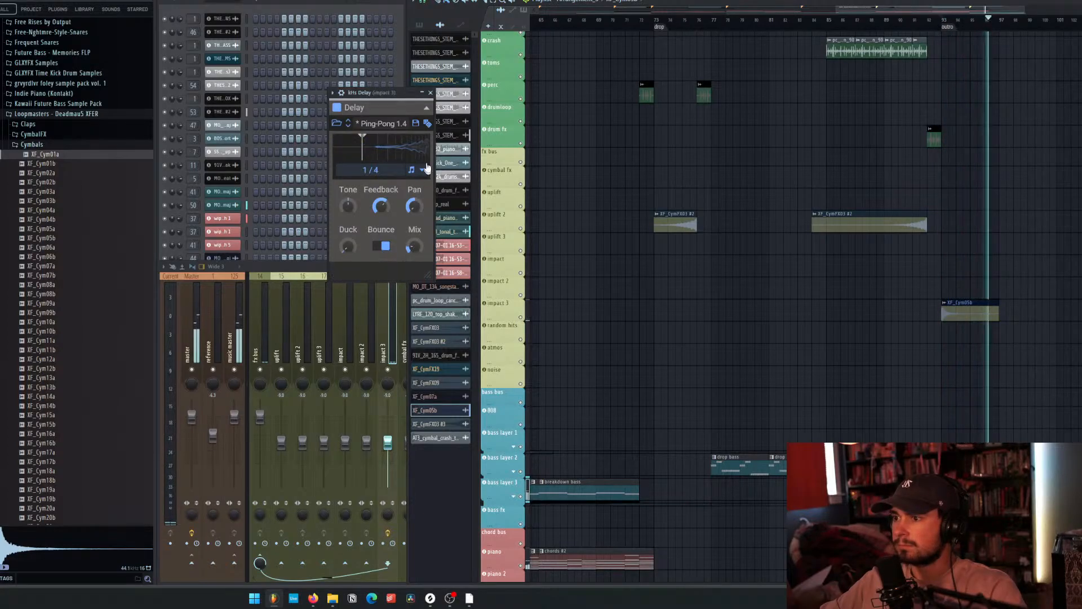
left_click(431, 93)
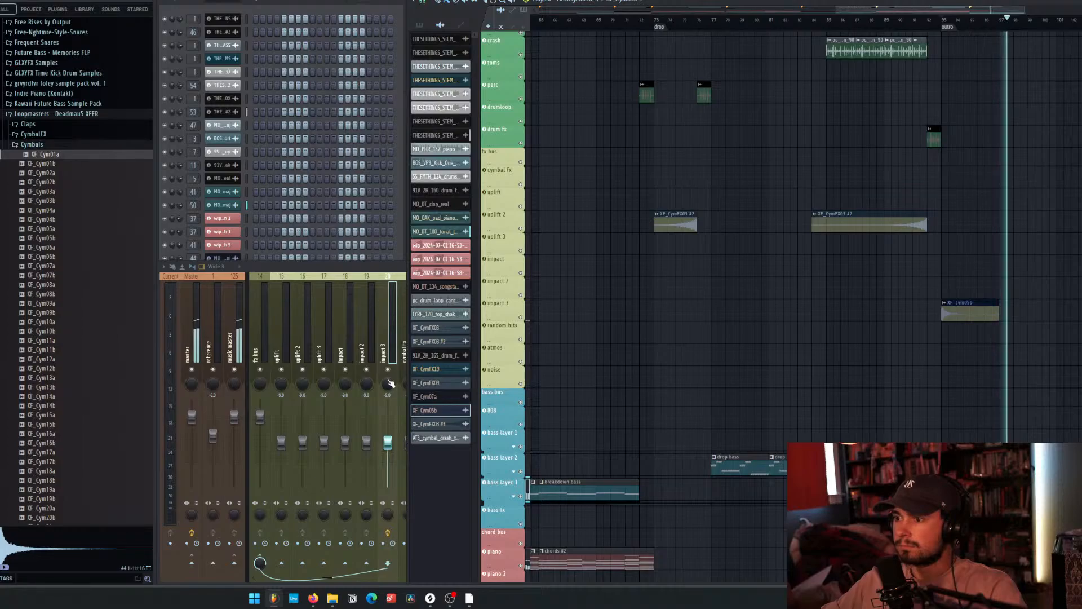
Lower the impact 3 mixer fader slightly and try a small fade-in on the outro cymbal clip's sample.
left_click_drag(388, 442, 388, 447)
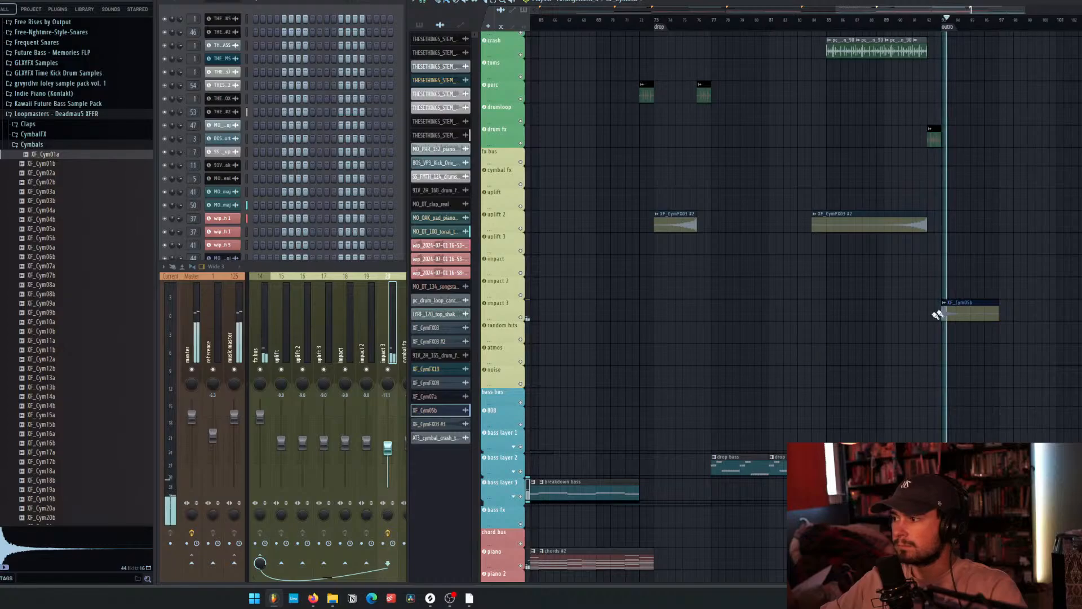
double_click(956, 311)
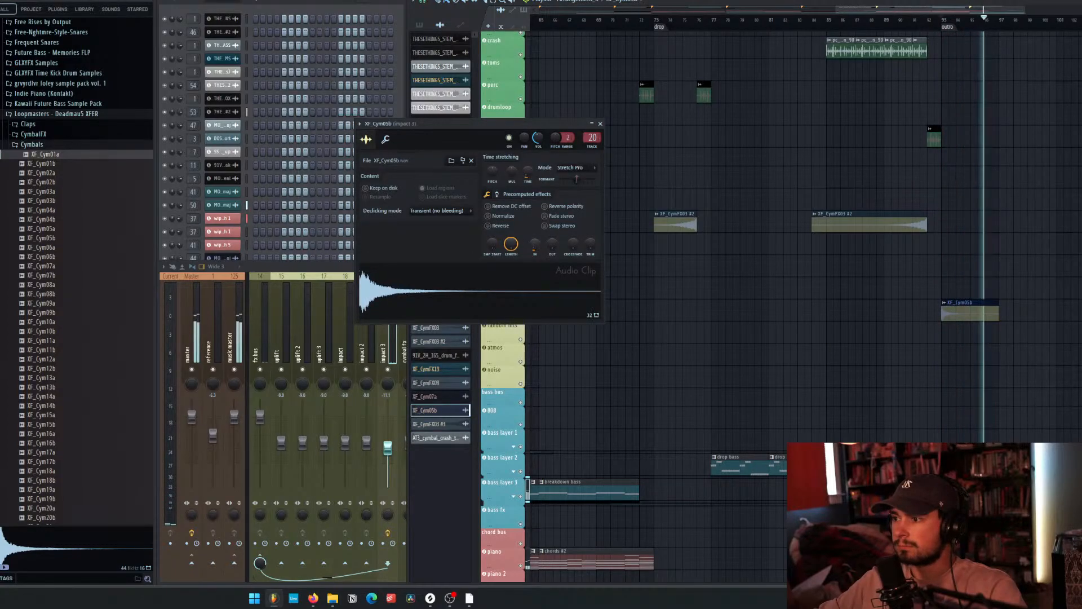
left_click_drag(535, 244, 537, 246)
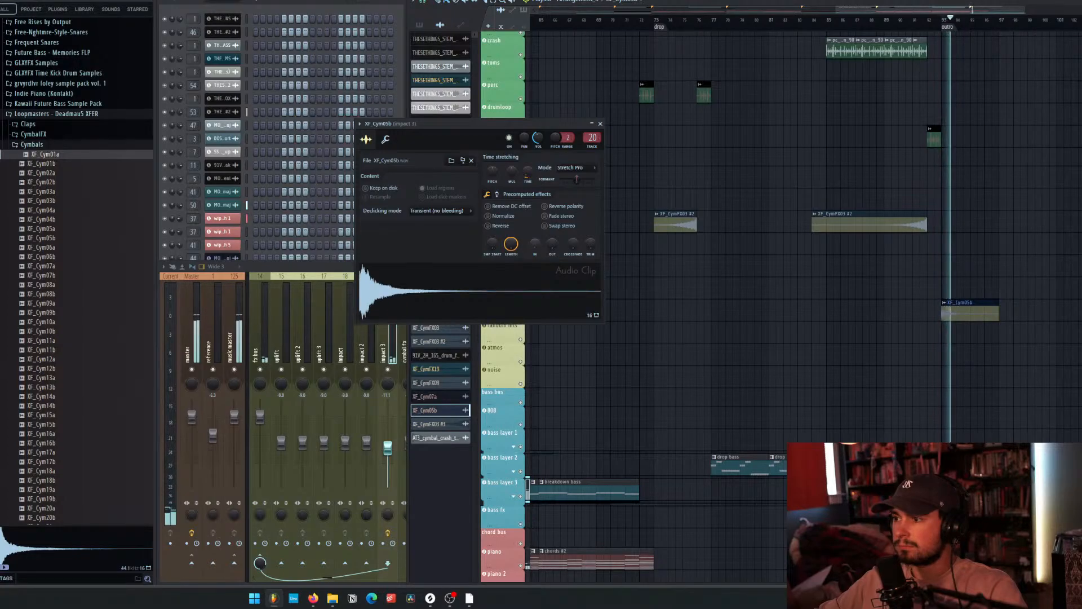
key("space")
left_click(600, 123)
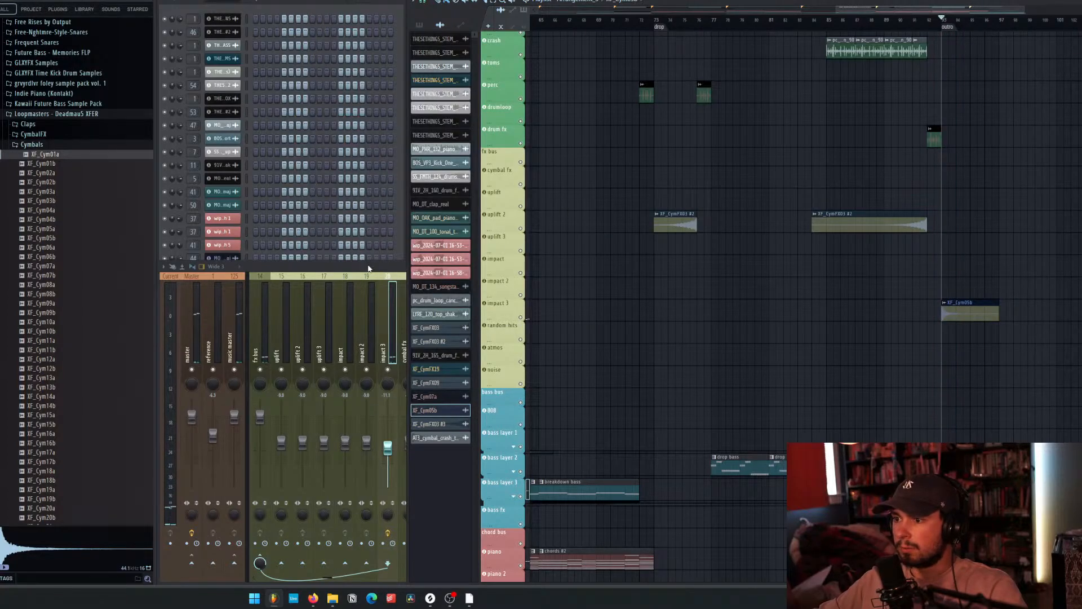
Insert a kHs Transient Shaper before the delay in the impact 3 effect chain.
left_click(386, 320)
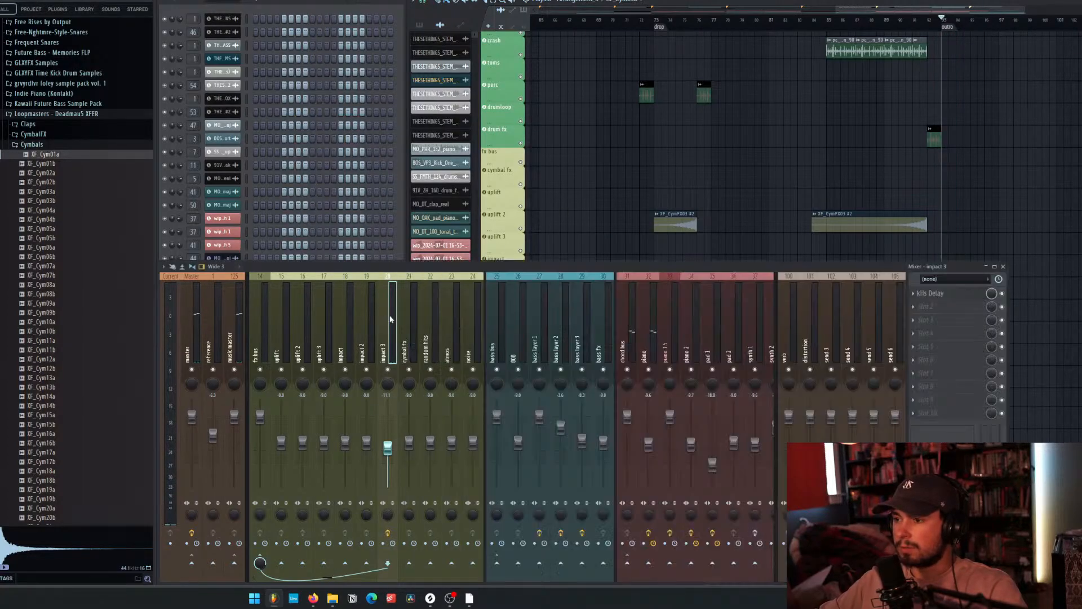
left_click(922, 294)
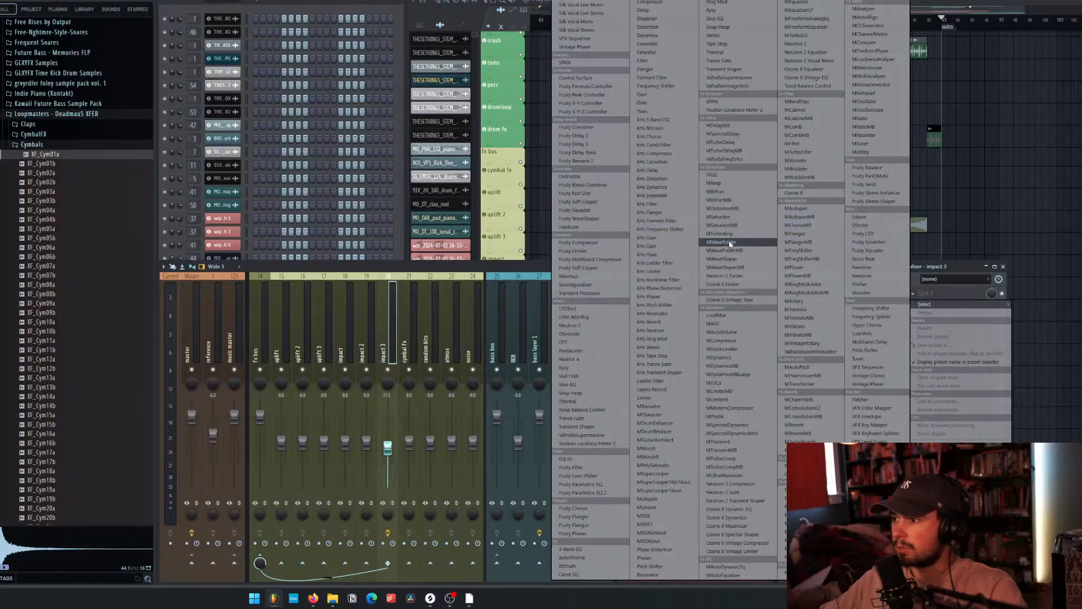
left_click(664, 372)
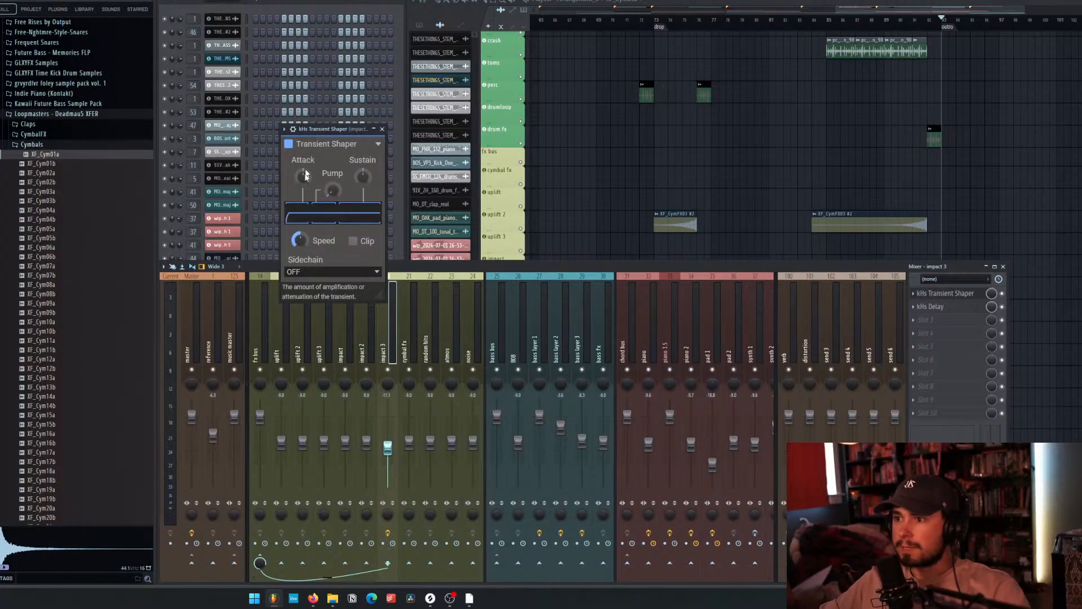
Try the Transient Shaper's Attack at -30%, reset it, and try its Pump control.
left_click_drag(303, 177, 303, 209)
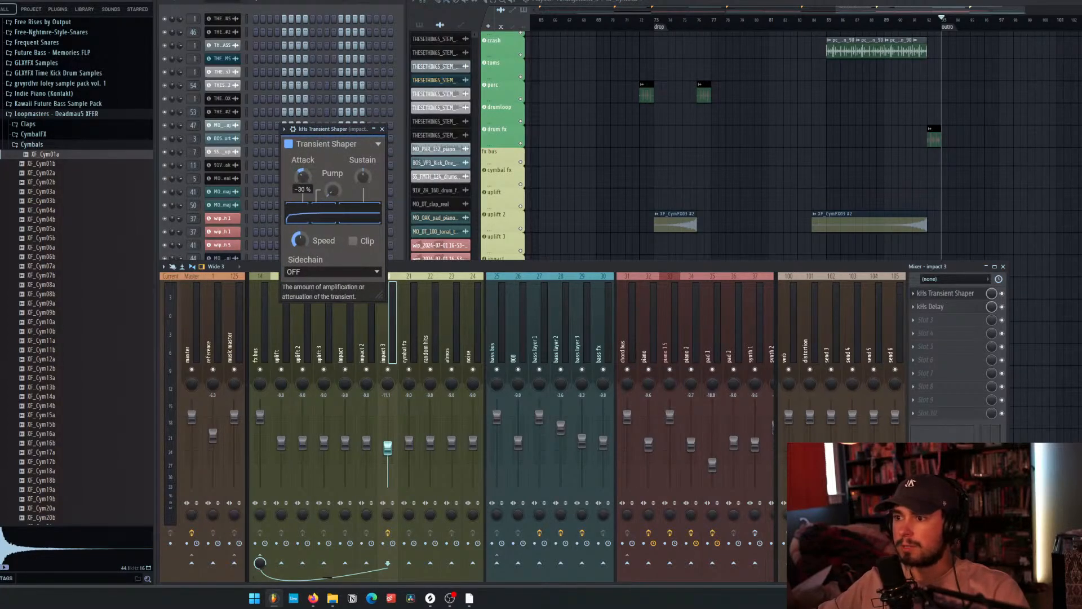
double_click(305, 177)
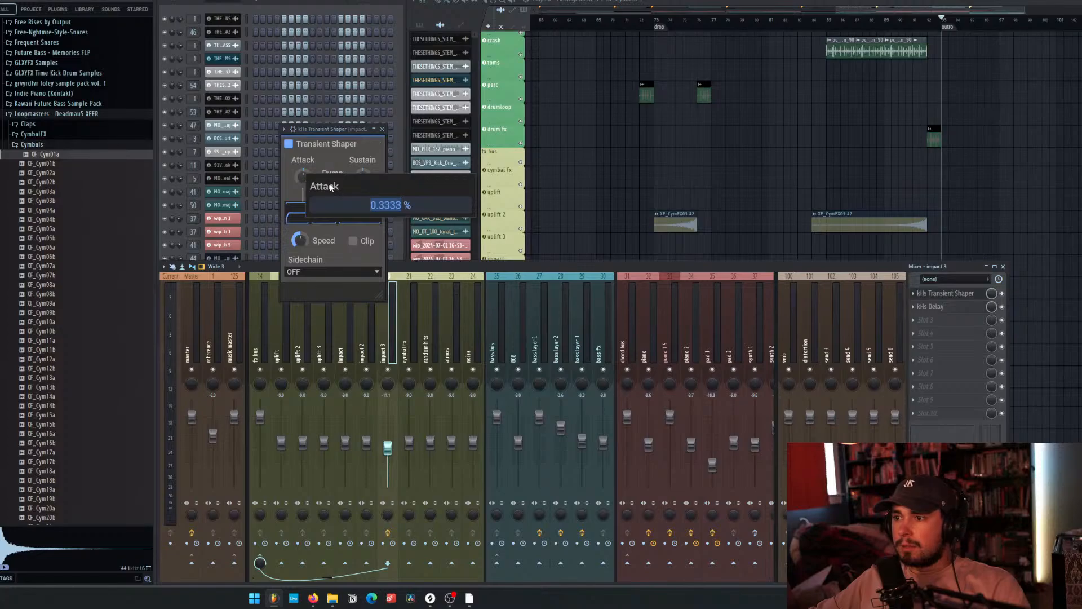
key("Return")
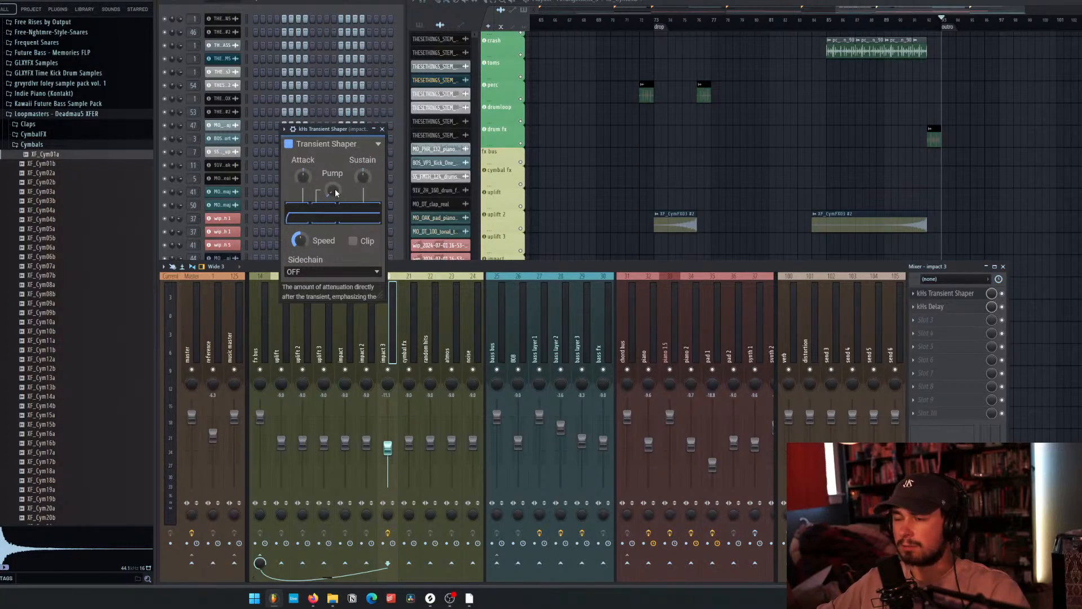
mouse_move(335, 193)
left_mouse_down()
mouse_move(335, 183)
mouse_move(333, 198)
left_mouse_up()
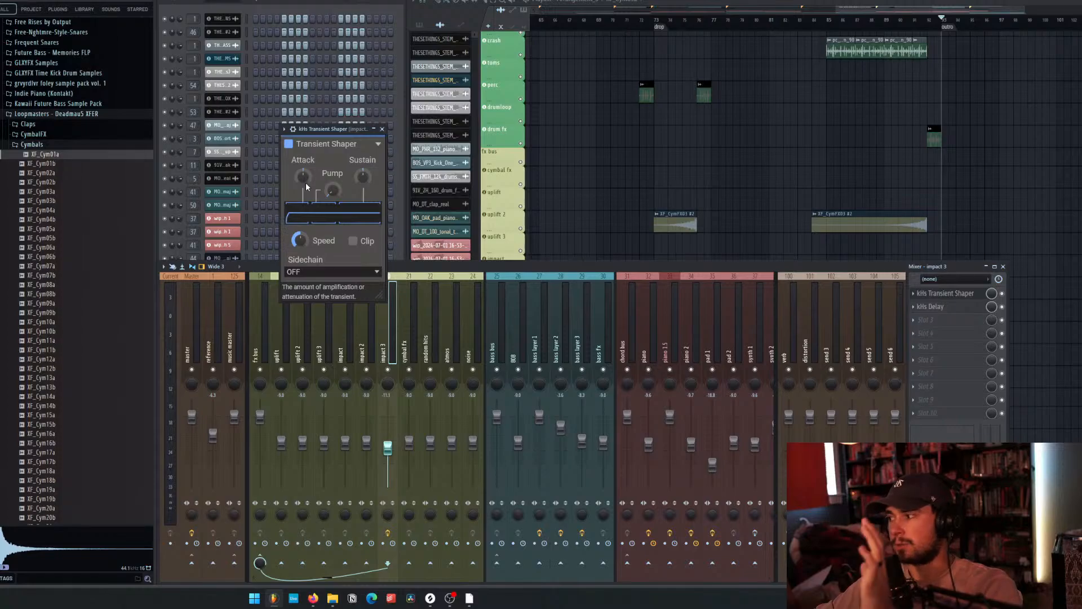
Solo the impact 3 playlist track to check the outro cymbal alone, and bring the other tracks back.
scroll(951, 175, "down", 3)
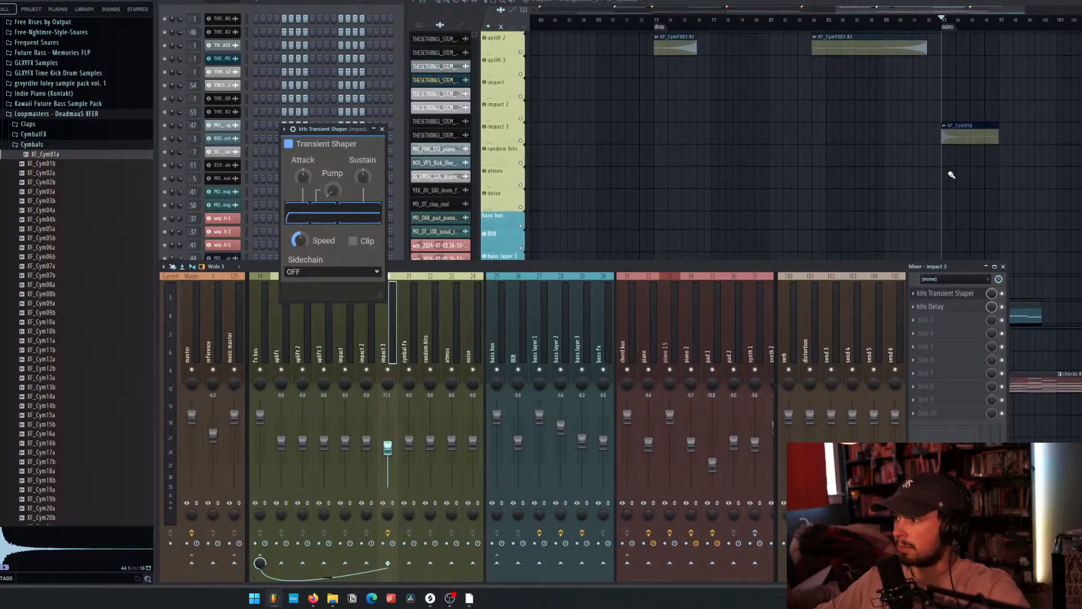
right_click(522, 139)
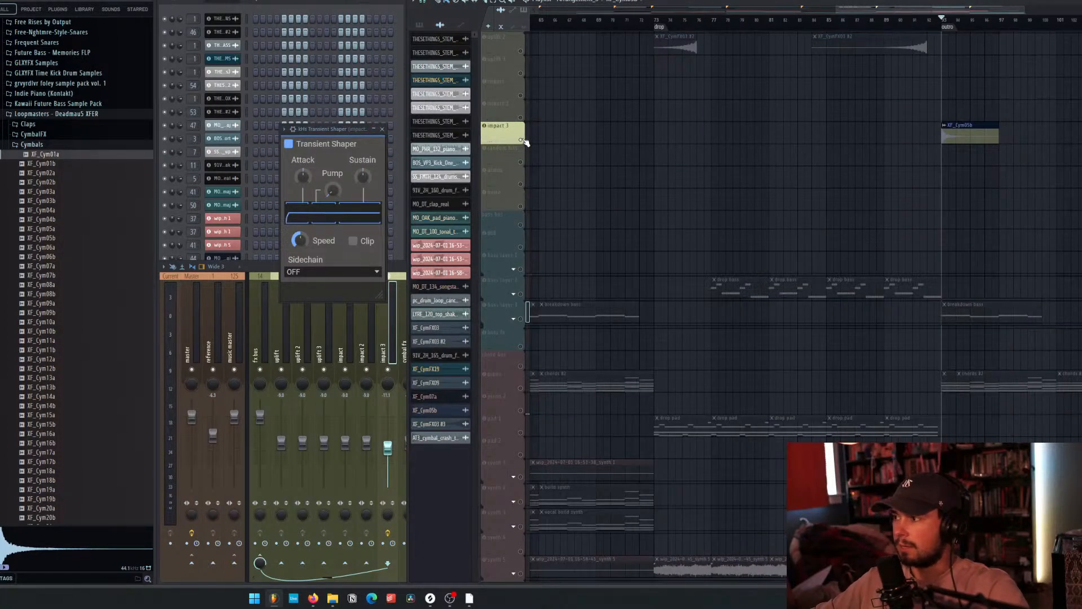
right_click(521, 140)
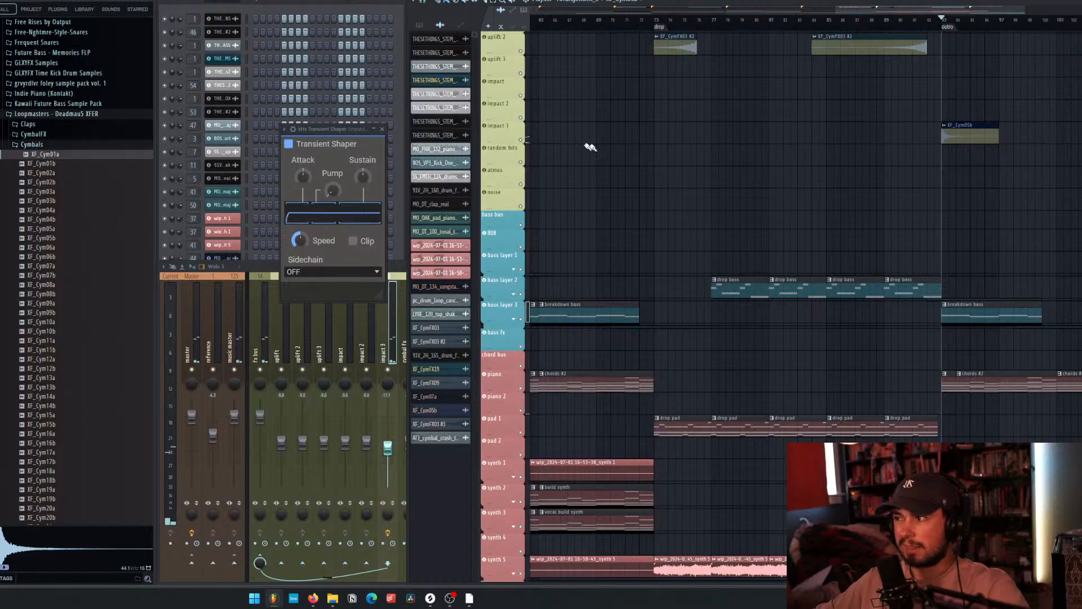
Lower the Transient Shaper's Attack below zero in stages to soften the cymbal's hit while replaying the outro.
left_click(303, 178)
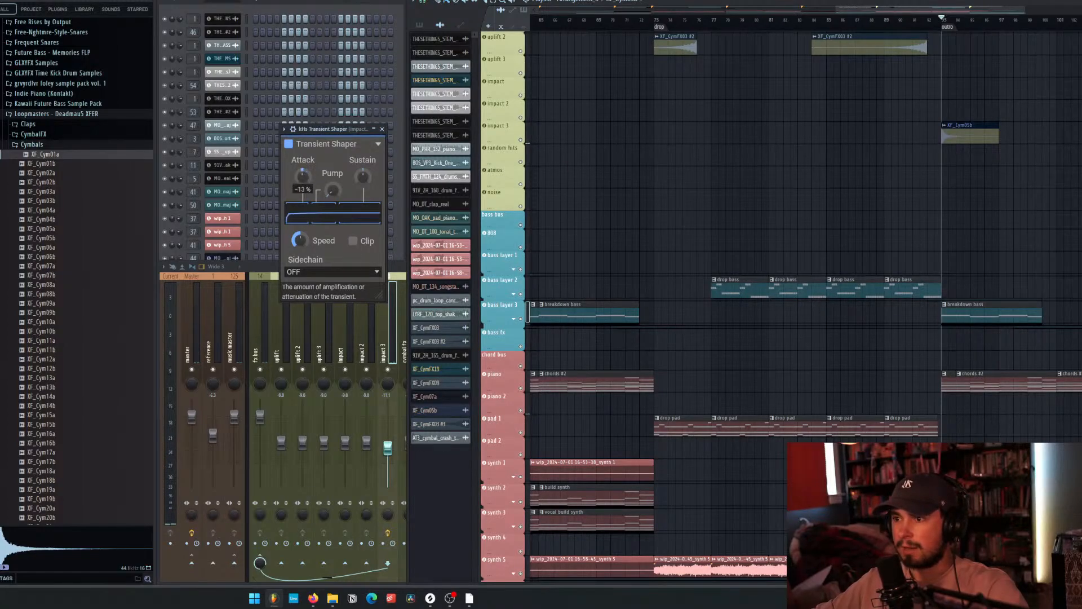
left_click_drag(303, 178, 303, 178)
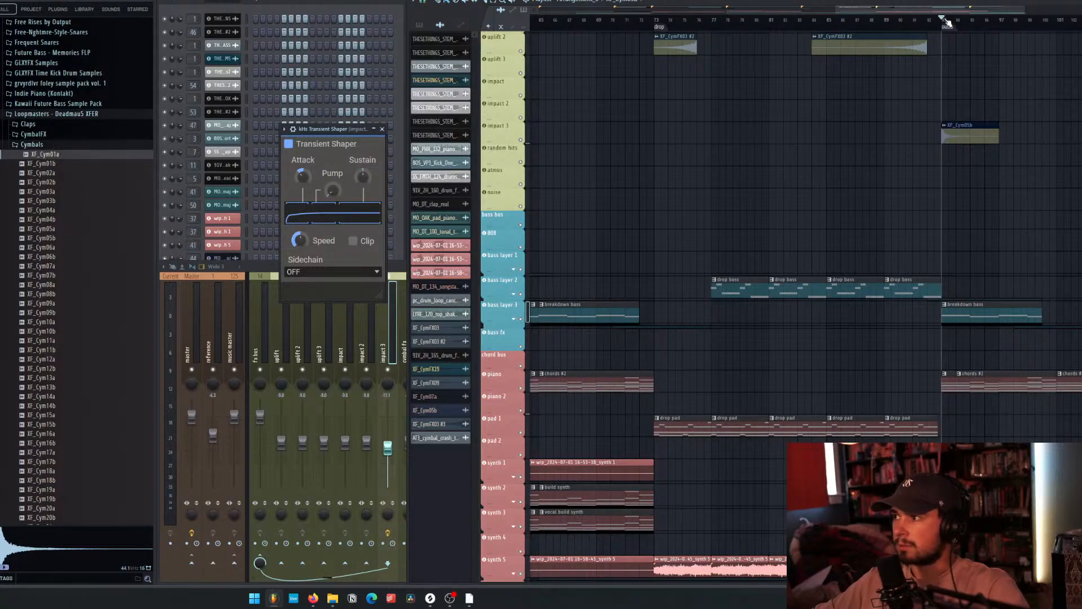
key("space")
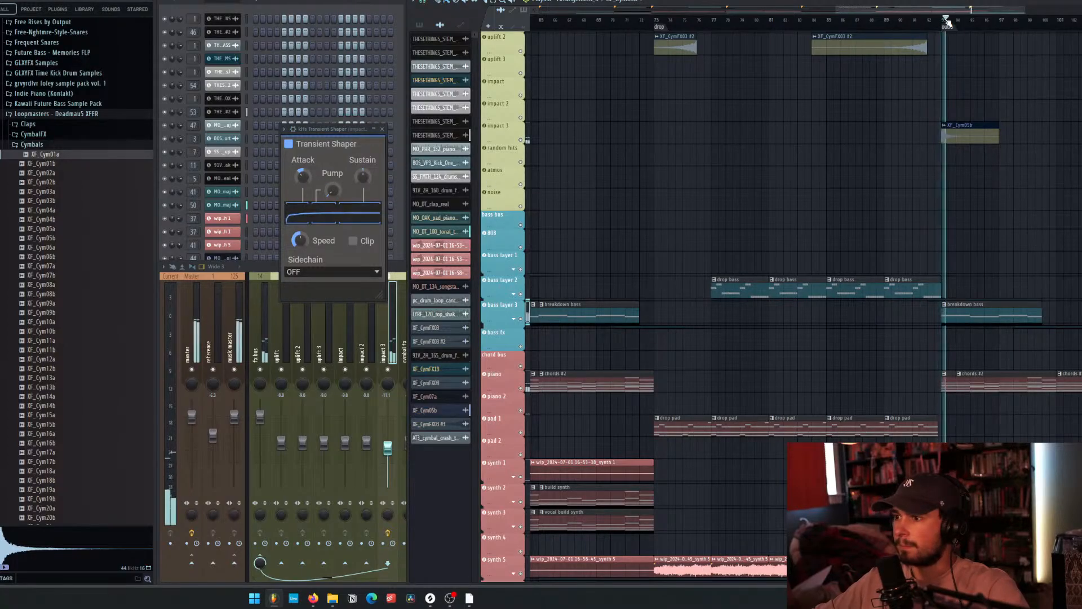
left_click_drag(303, 178, 303, 178)
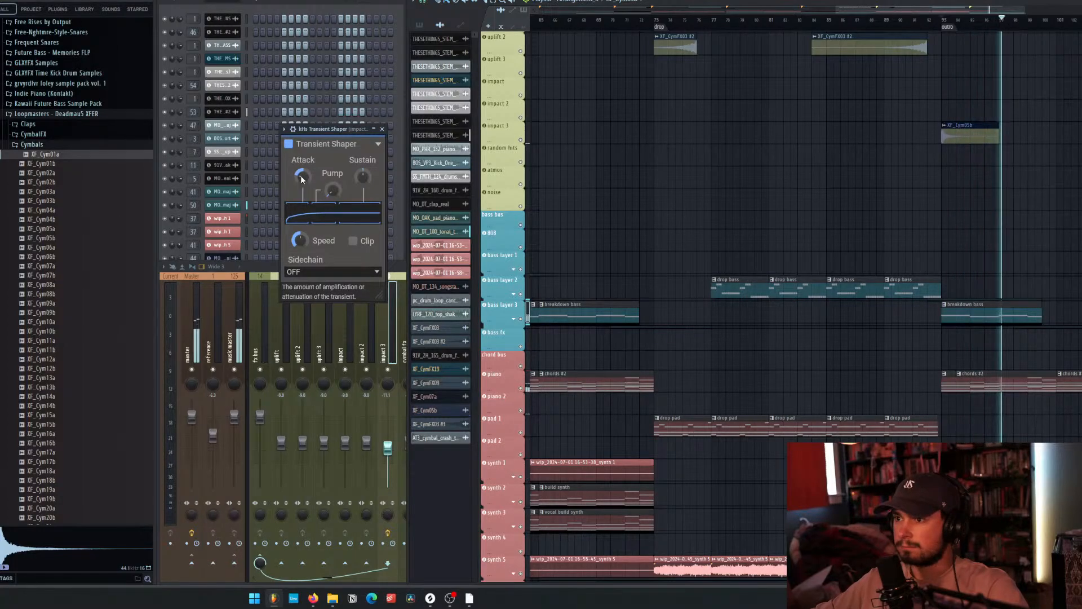
left_click(945, 26)
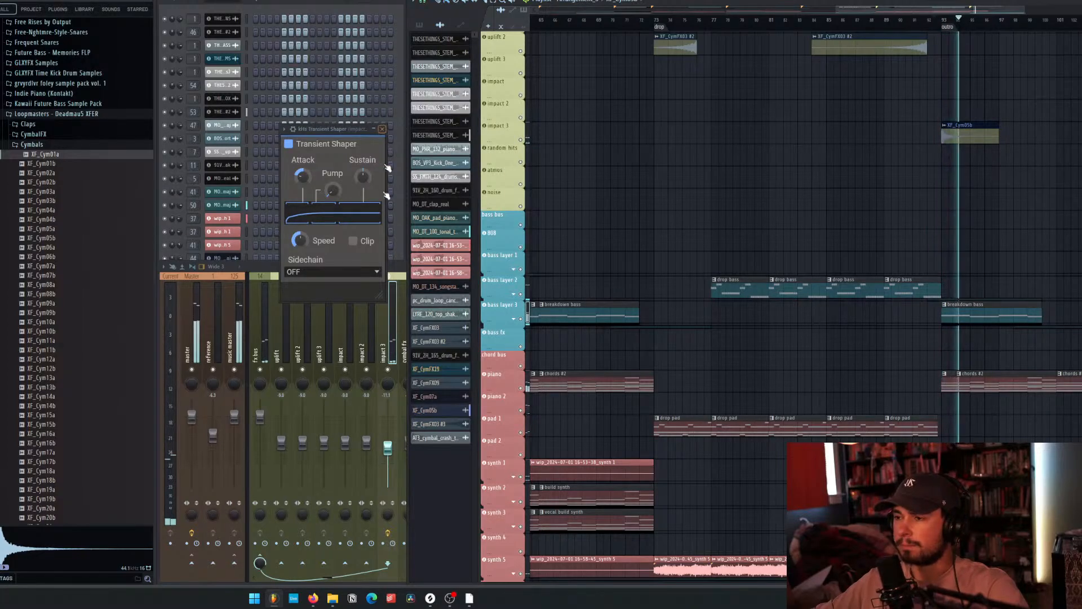
Raise the impact 3 mixer level slightly and replay the transition from the second drop into the outro.
left_click(395, 341)
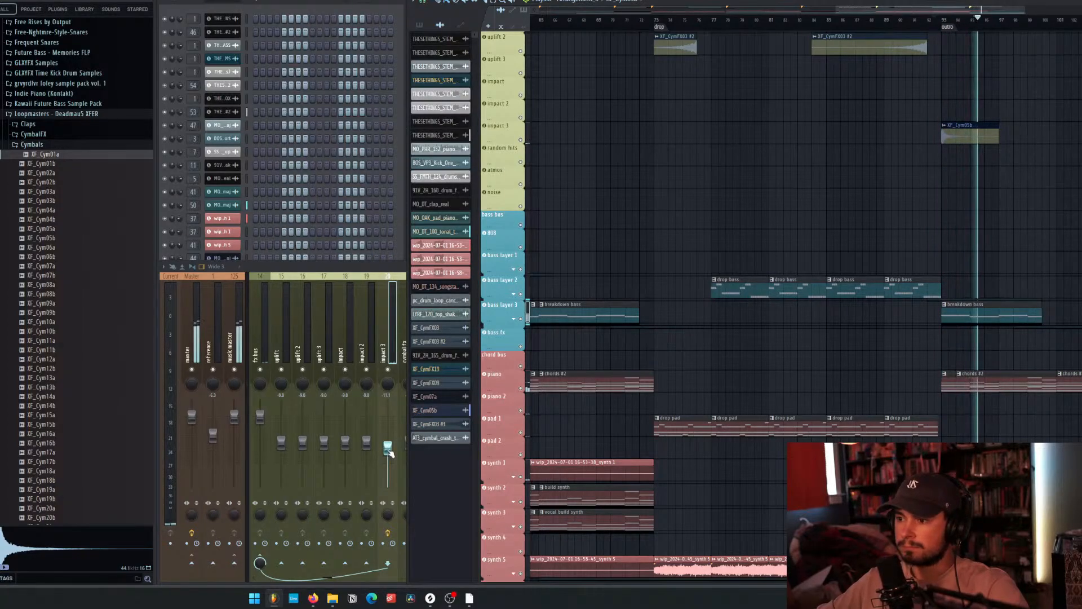
left_click_drag(389, 451, 389, 449)
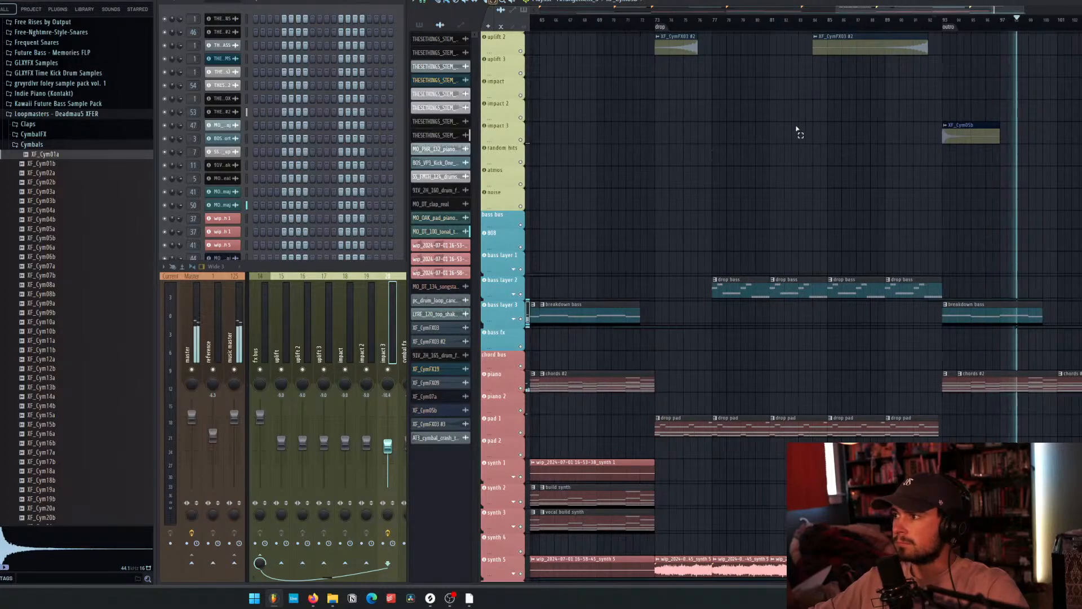
key("space")
scroll(898, 137, "down", 5)
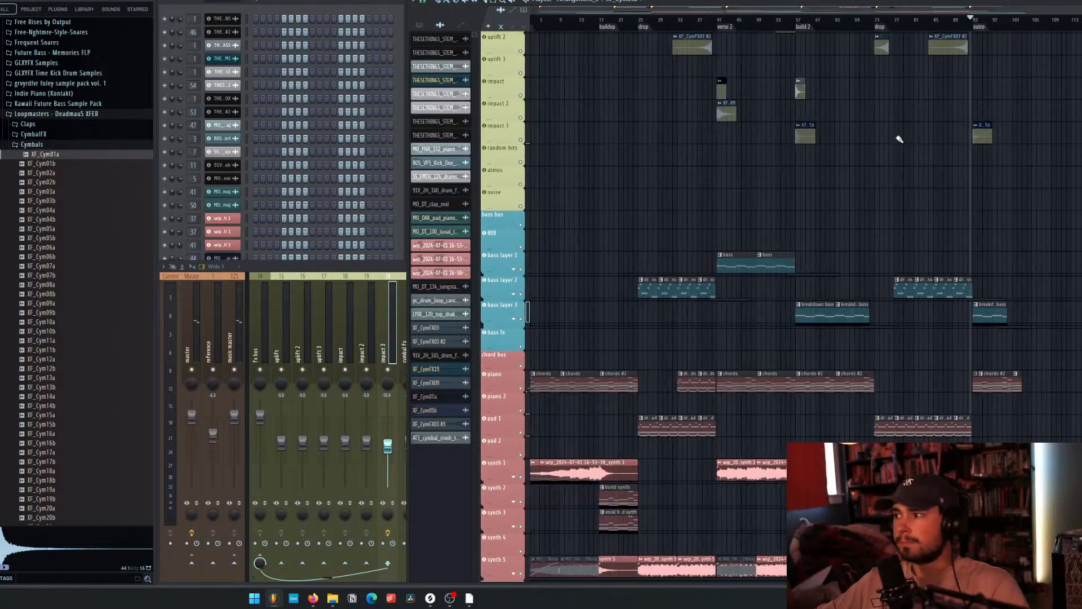
key("space")
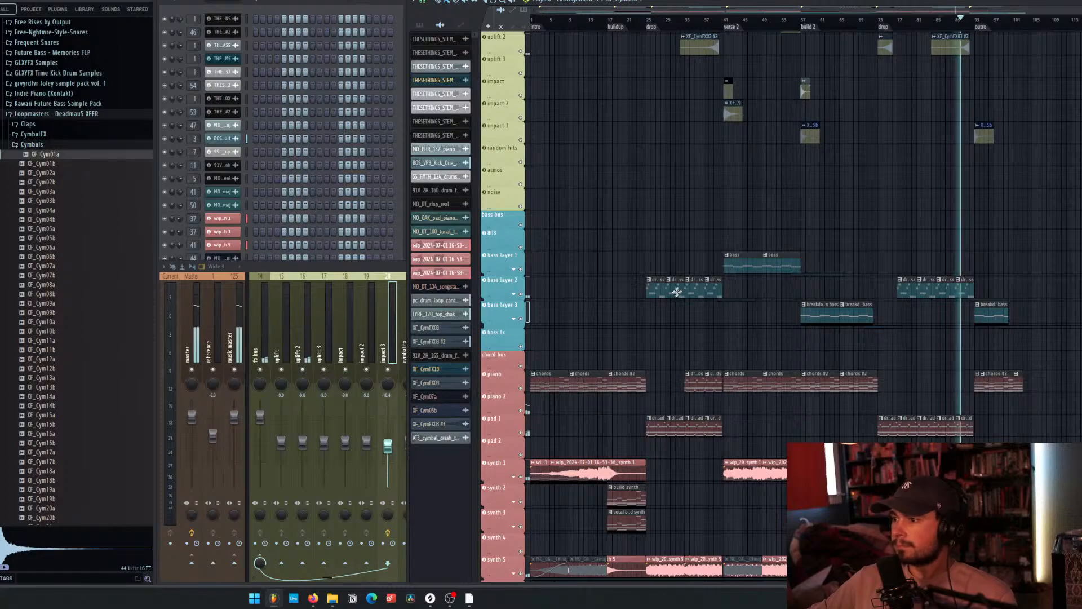
Find the drop bass clip's mixer channel, bass layer 2, and expand its Gain automation lane in the playlist.
left_click(717, 290)
double_click(356, 269)
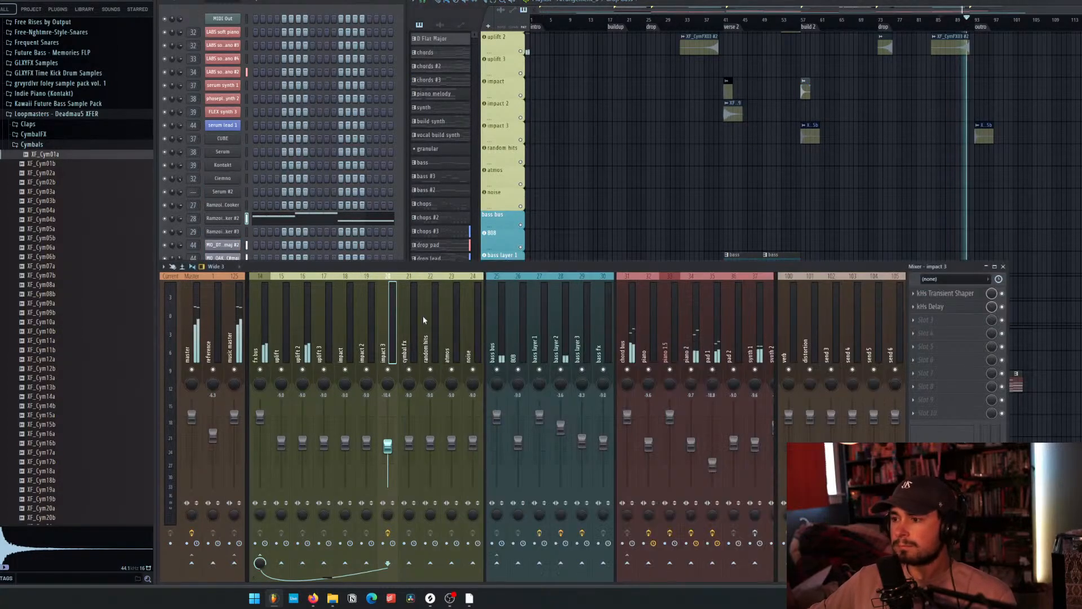
left_click(565, 321)
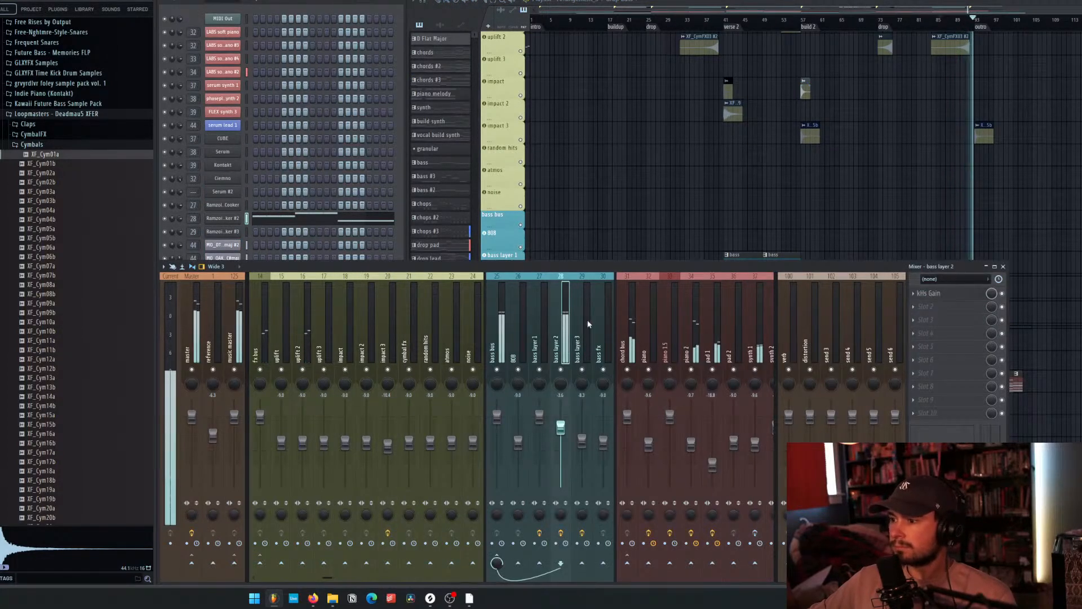
scroll(845, 224, "down", 4)
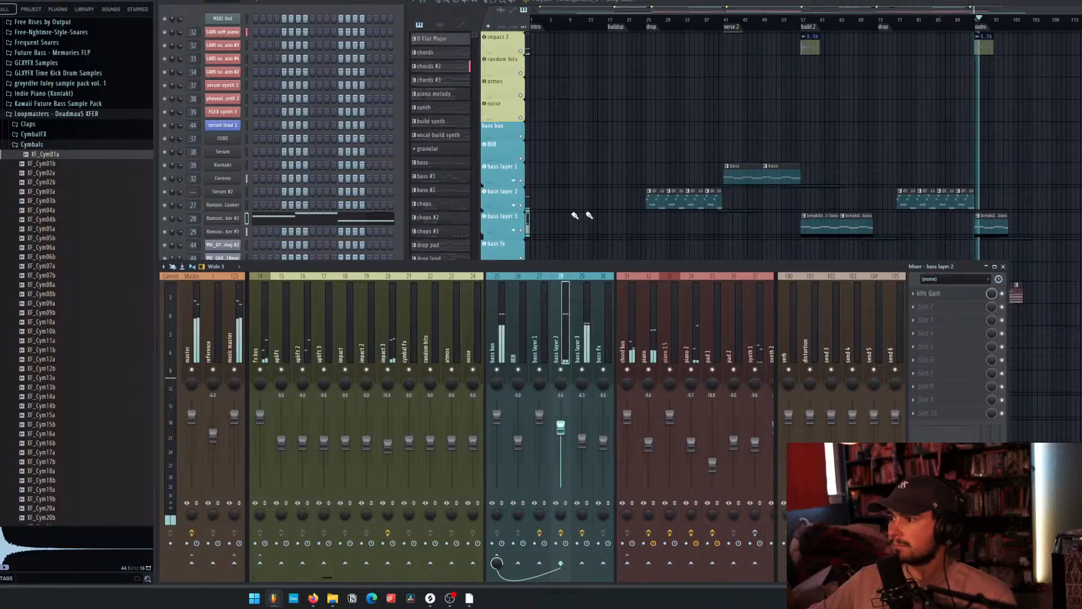
left_click(766, 224)
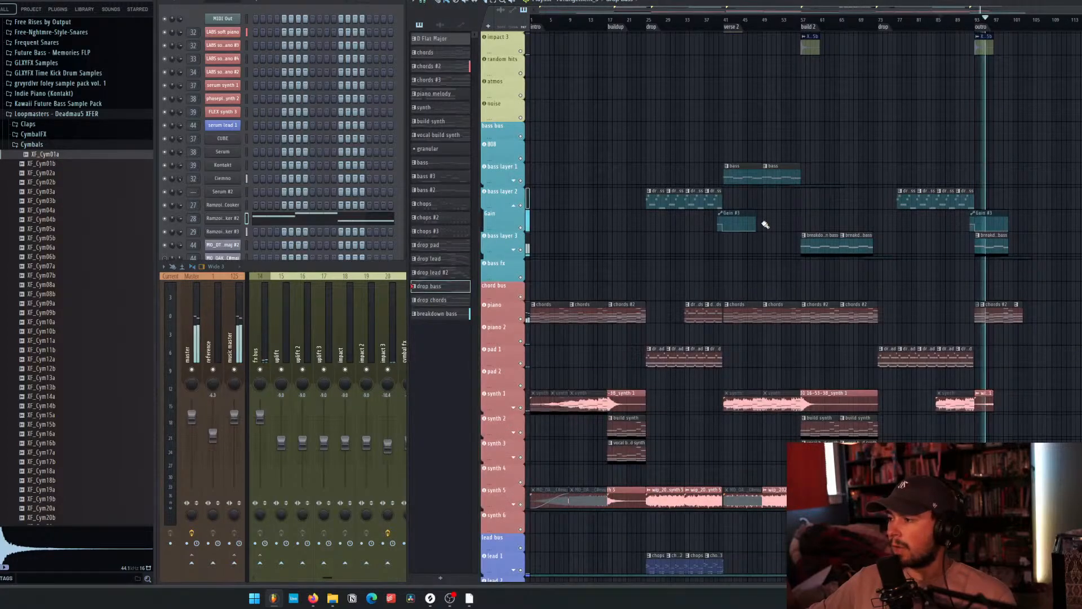
Edit the dip in the Gain automation clip at verse 2 and paste the 50% value onto the point ending it.
scroll(735, 231, "up", 5)
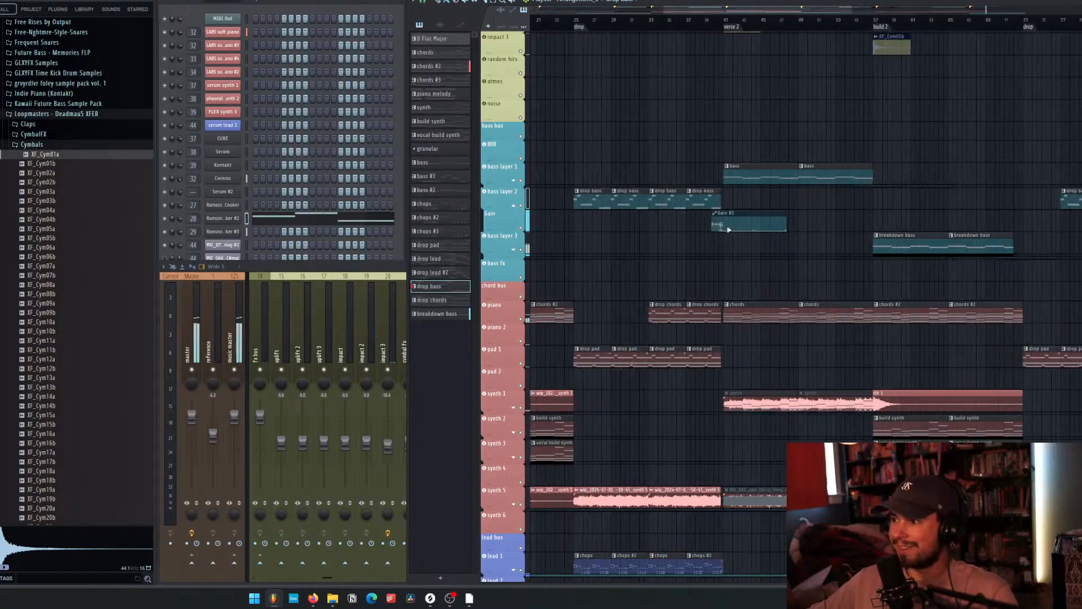
mouse_move(735, 228)
left_mouse_down()
mouse_move(735, 218)
mouse_move(736, 244)
left_mouse_up()
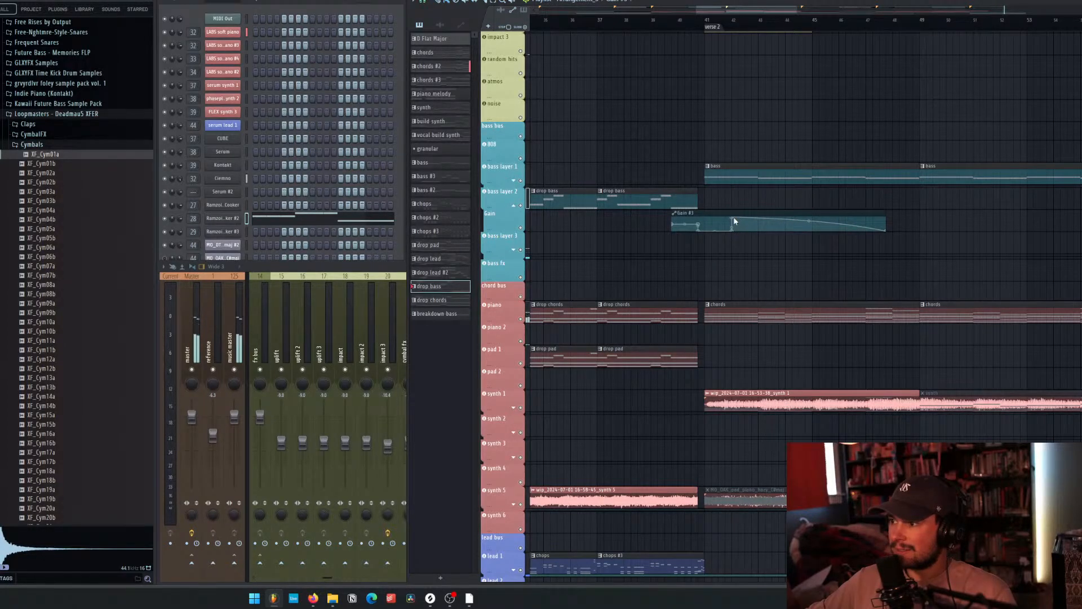
right_click(732, 221)
left_click(758, 366)
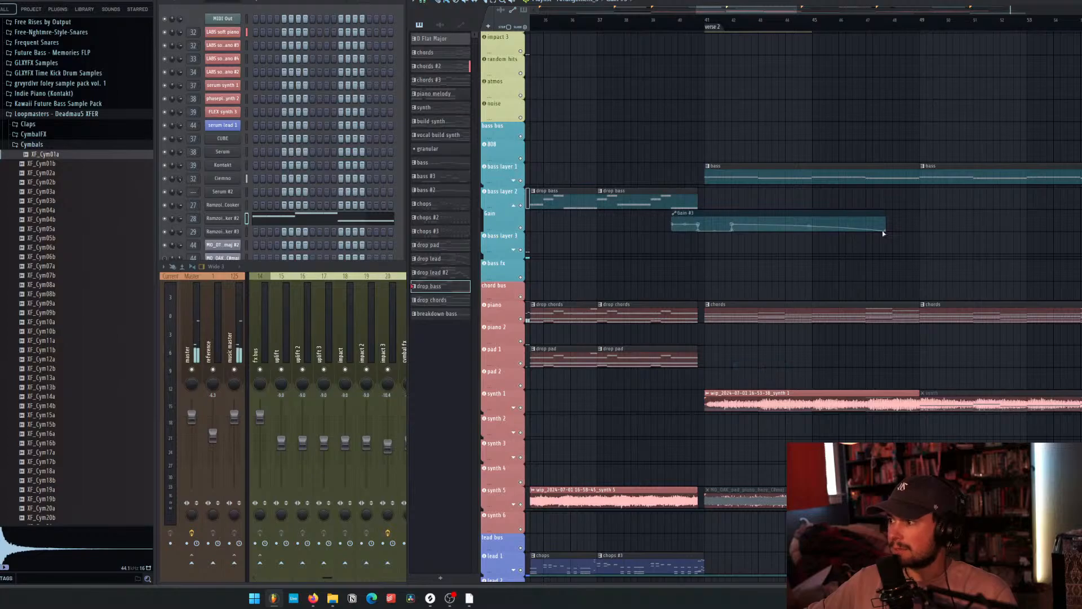
Extend the bass layer 2 Gain automation clip further into verse 2 and paste the 50% value onto its end points.
left_click_drag(888, 230, 1006, 216)
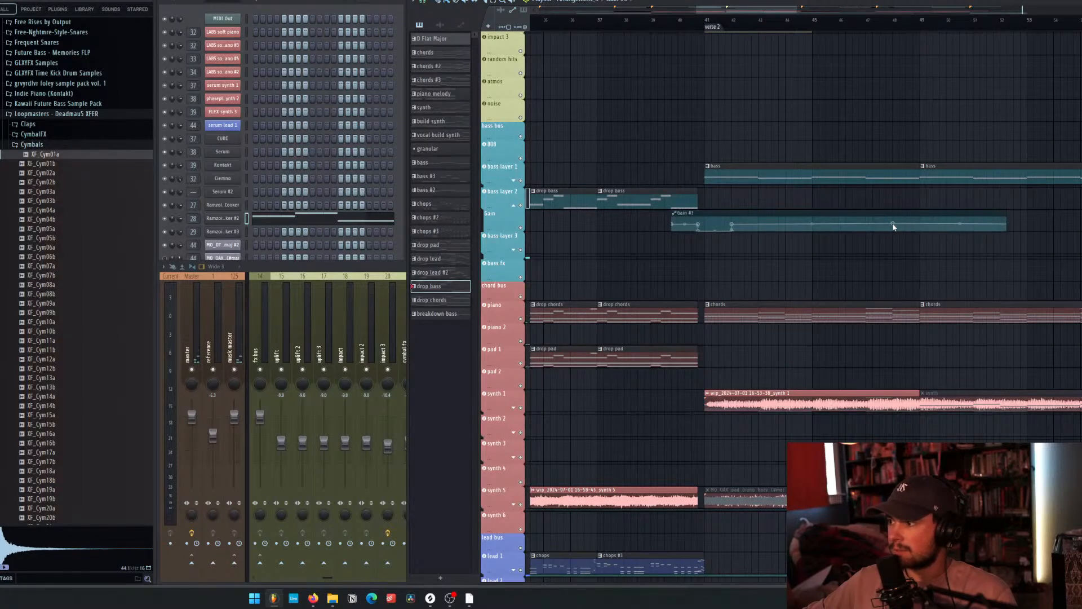
right_click(893, 226)
left_click(916, 372)
scroll(956, 249, "down", 5)
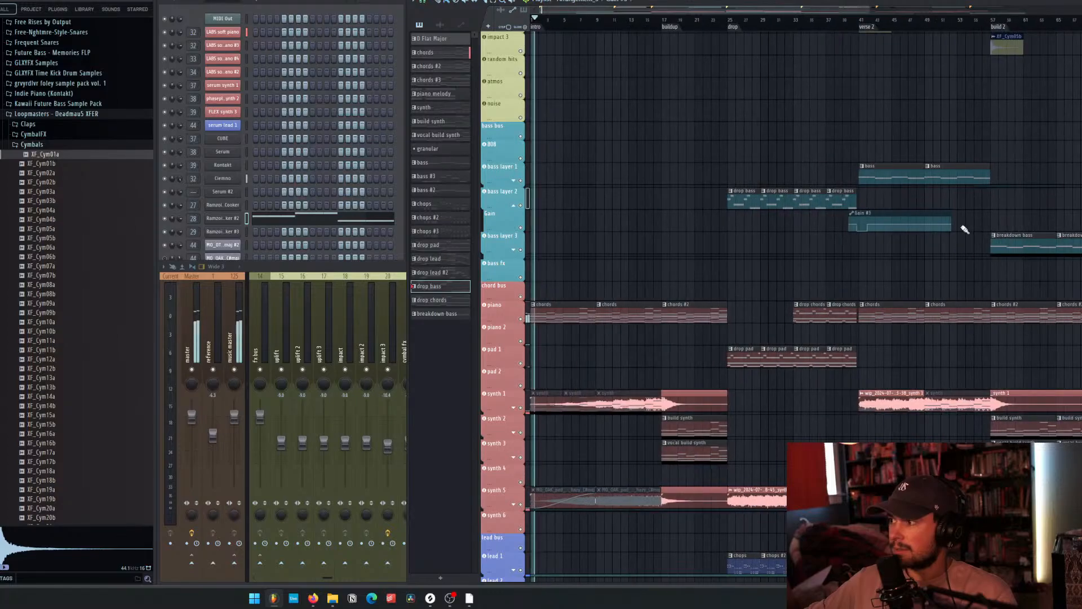
mouse_move(951, 216)
left_mouse_down()
mouse_move(1058, 216)
mouse_move(956, 216)
left_mouse_up()
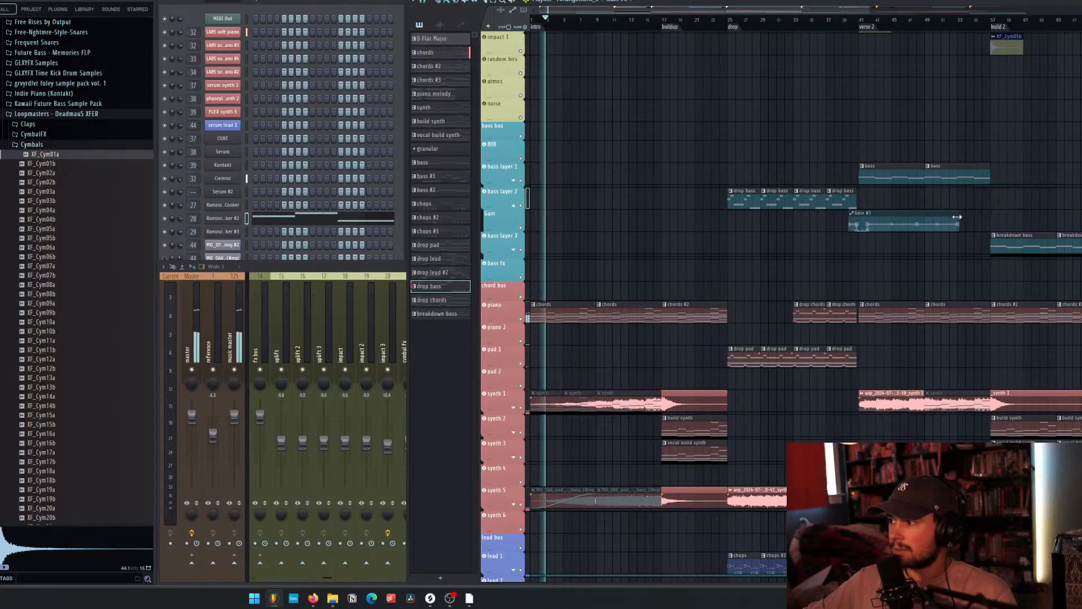
right_click(958, 223)
left_click(983, 372)
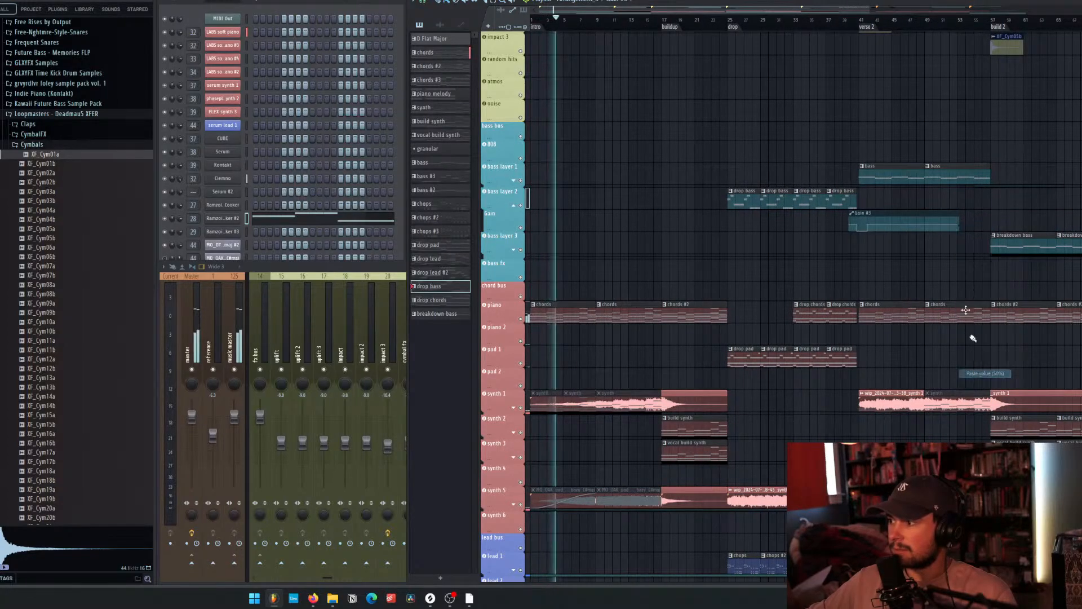
Play the start of the second drop and stop playback.
scroll(933, 221, "down", 2)
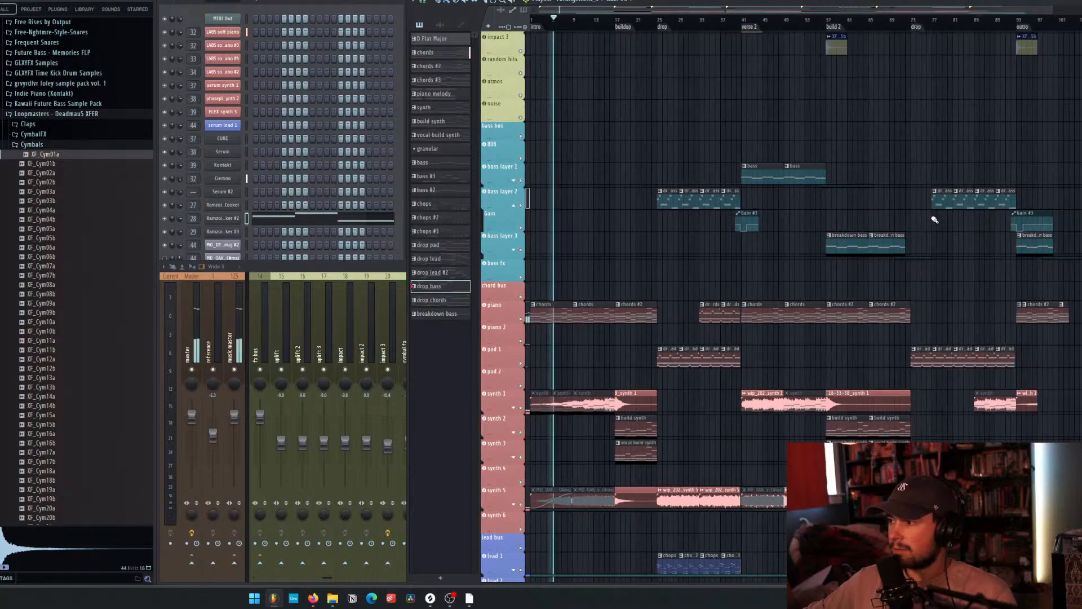
left_click(920, 21)
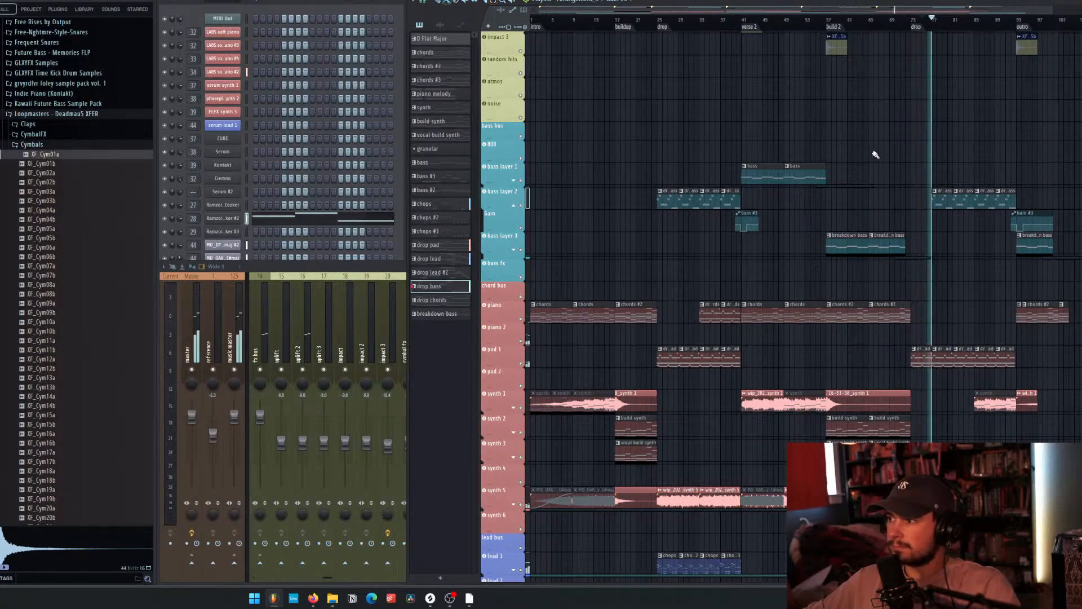
key("space")
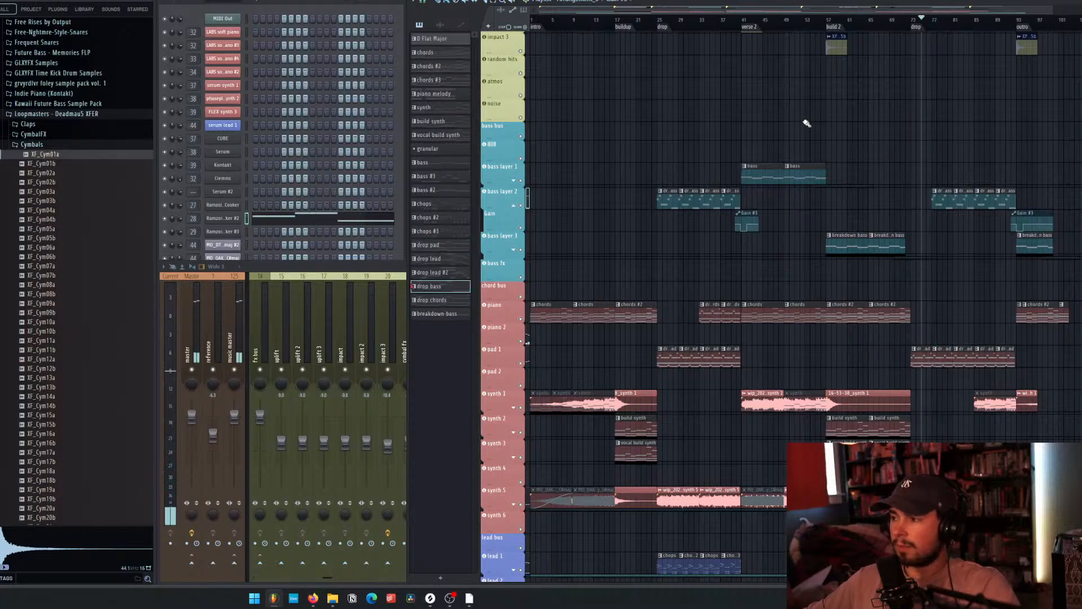
Review the whole arrangement, examining the drum, FX, bass, chord, lead and vocal tracks from intro to outro.
scroll(779, 109, "down", 1)
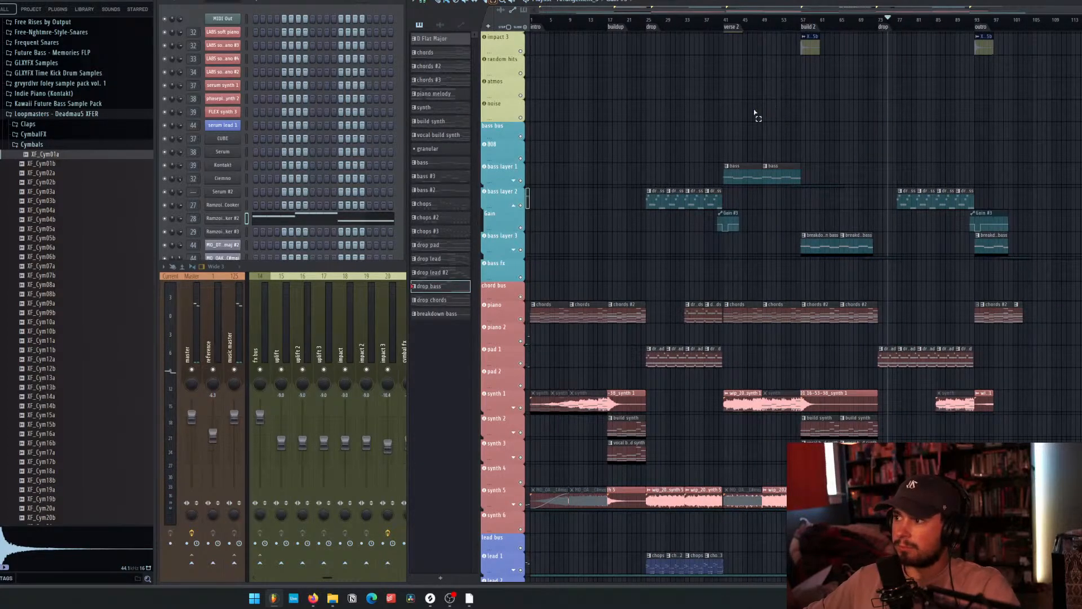
scroll(754, 111, "up", 8)
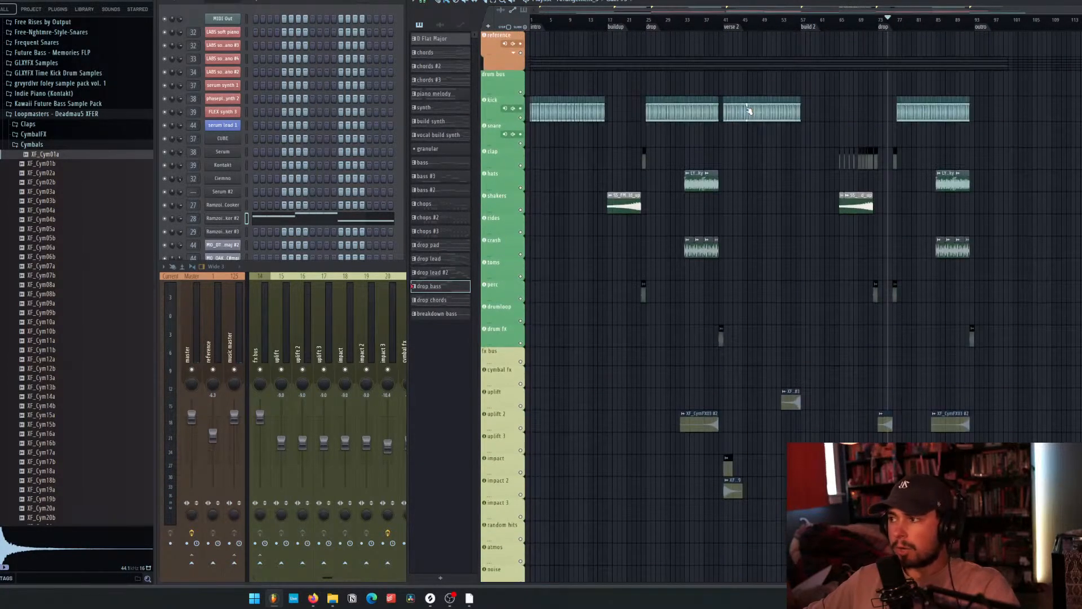
scroll(765, 179, "down", 2)
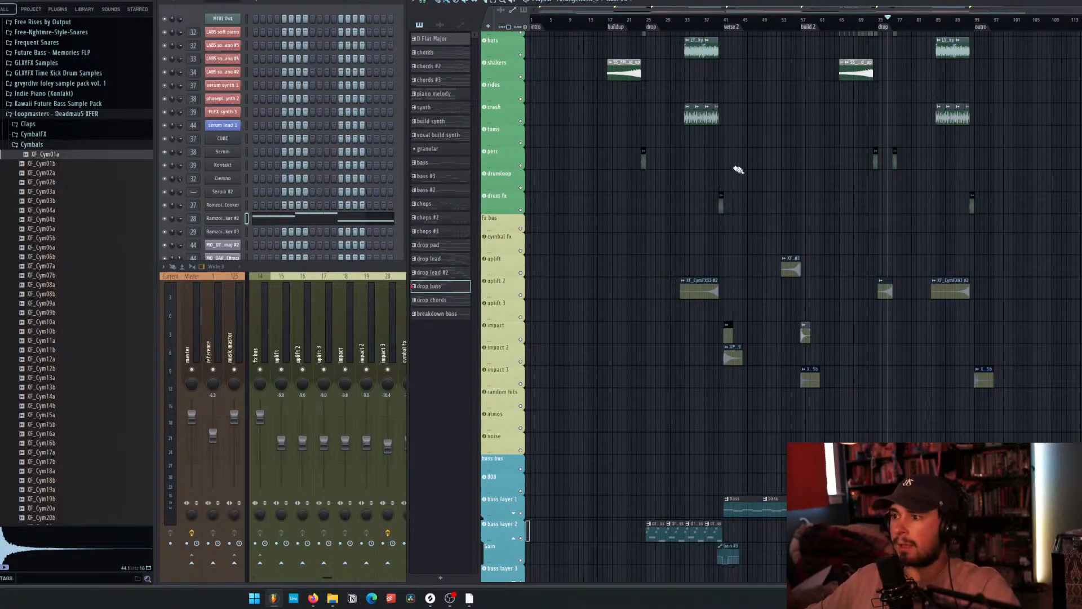
scroll(724, 248, "up", 3)
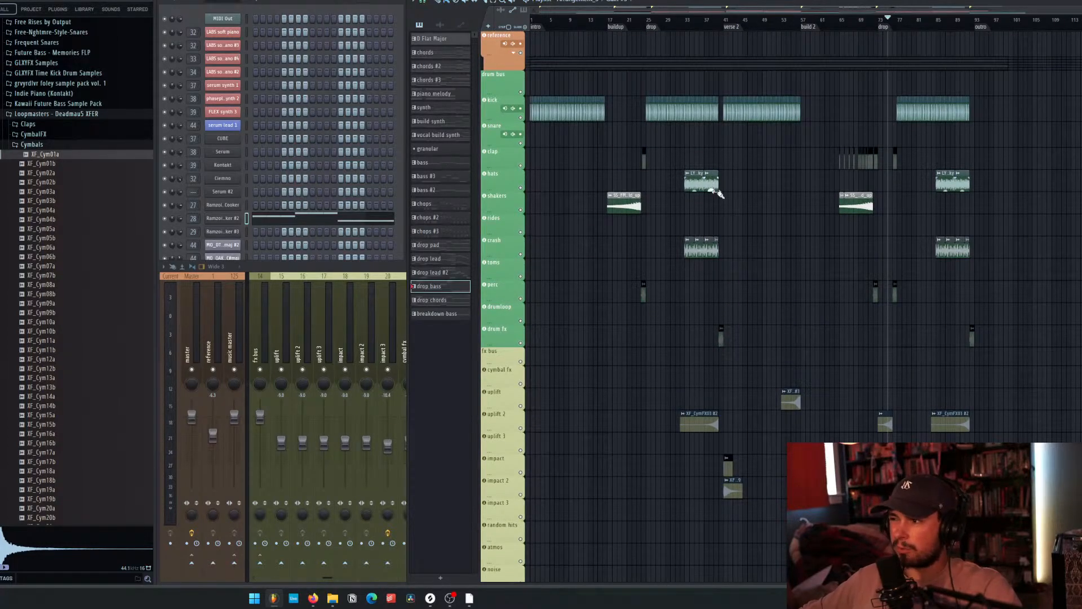
scroll(781, 189, "down", 12)
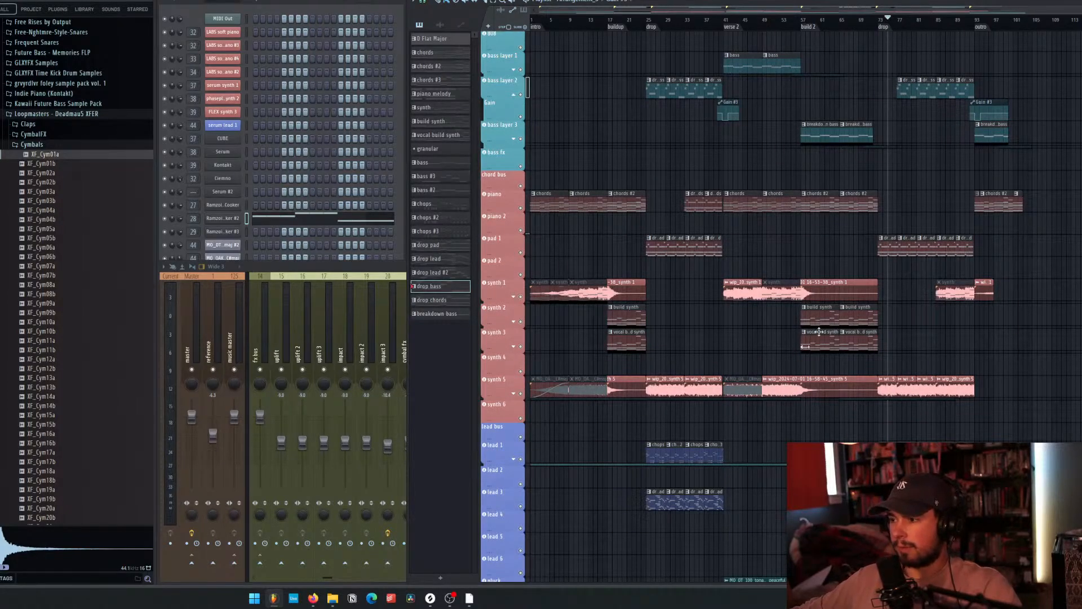
scroll(733, 265, "up", 4)
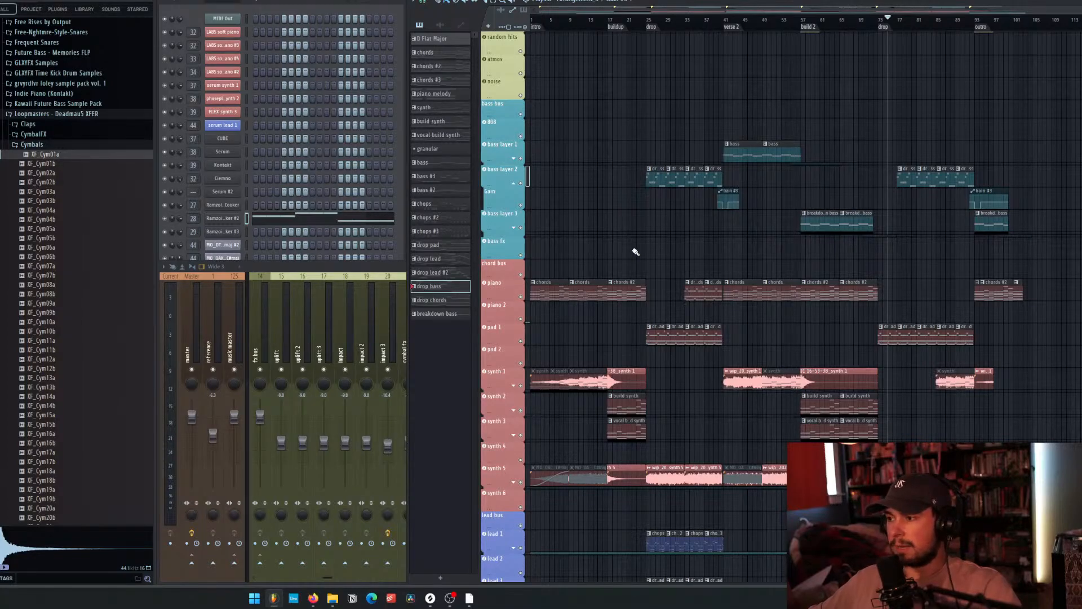
scroll(635, 252, "down", 5)
scroll(637, 242, "down", 10)
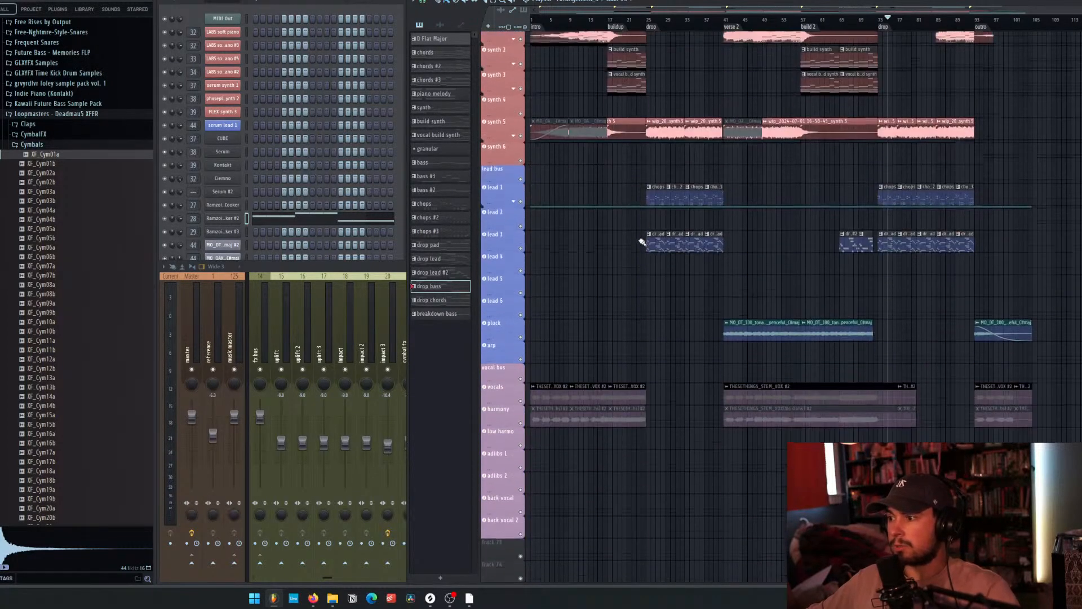
scroll(756, 380, "up", 18)
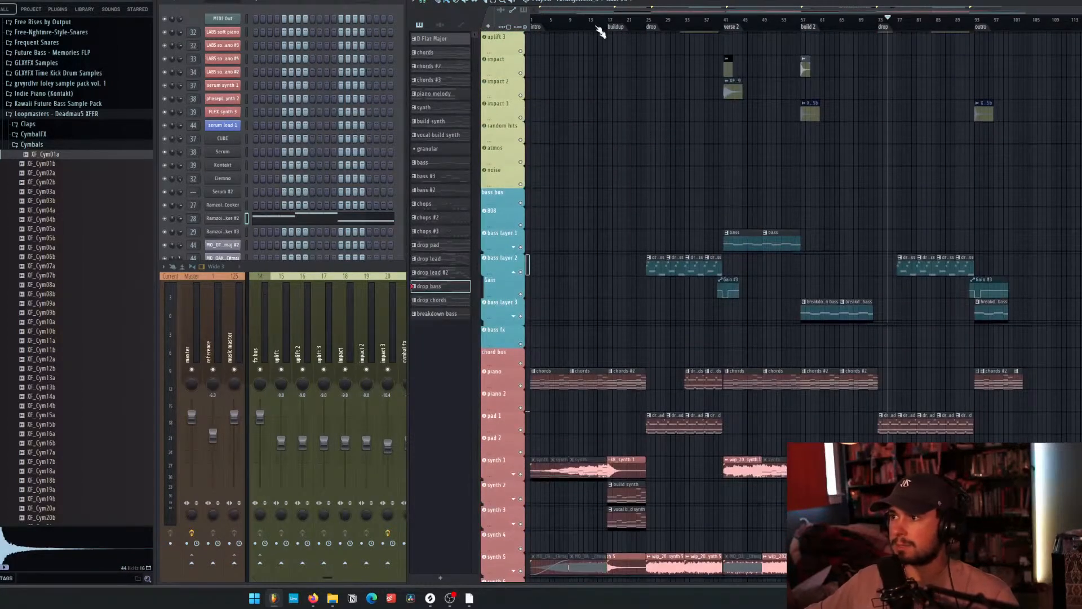
Play the song from the intro, examining the drum, FX, bass and chord tracks through the buildup and first drop.
key("space")
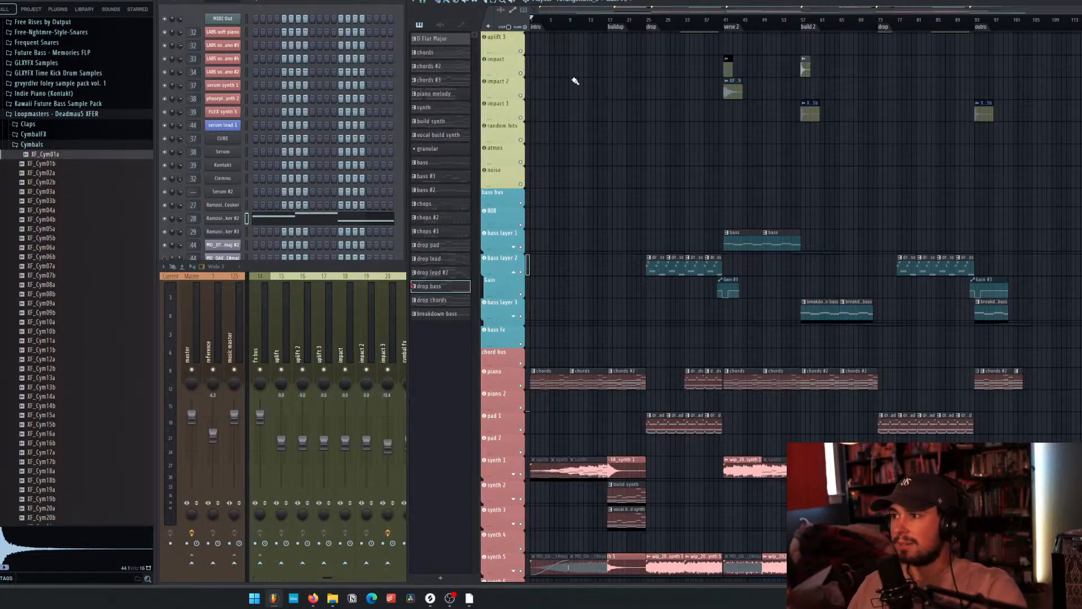
key("space")
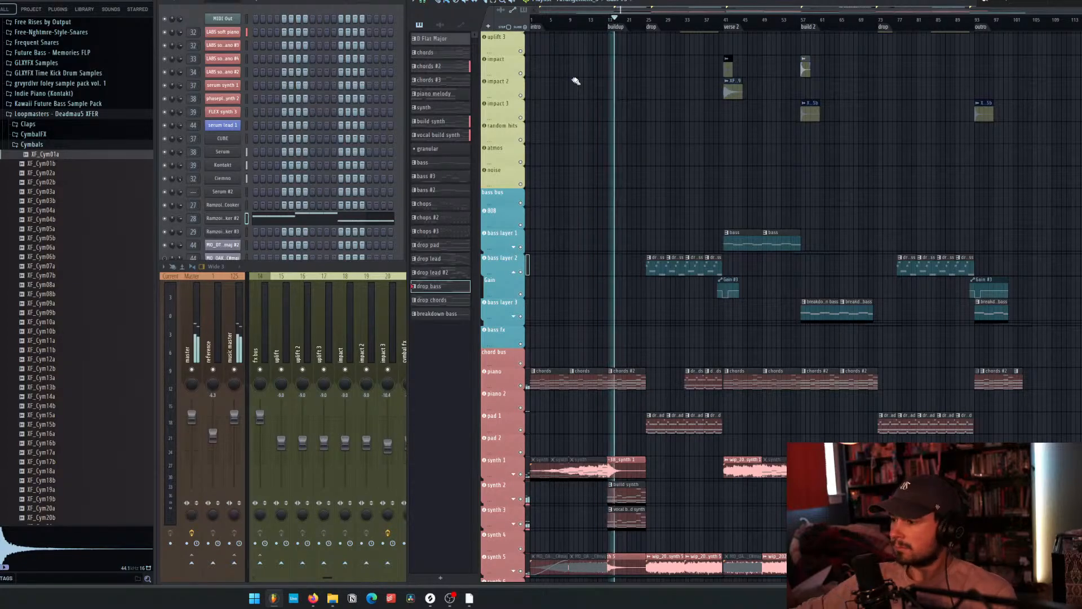
scroll(591, 85, "down", 8)
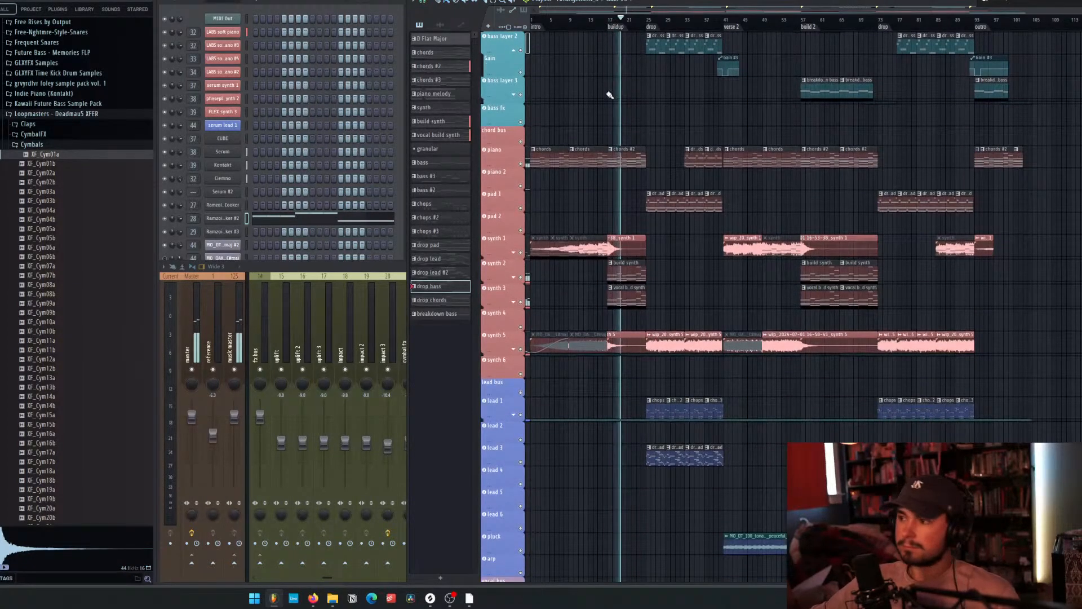
scroll(612, 97, "up", 5)
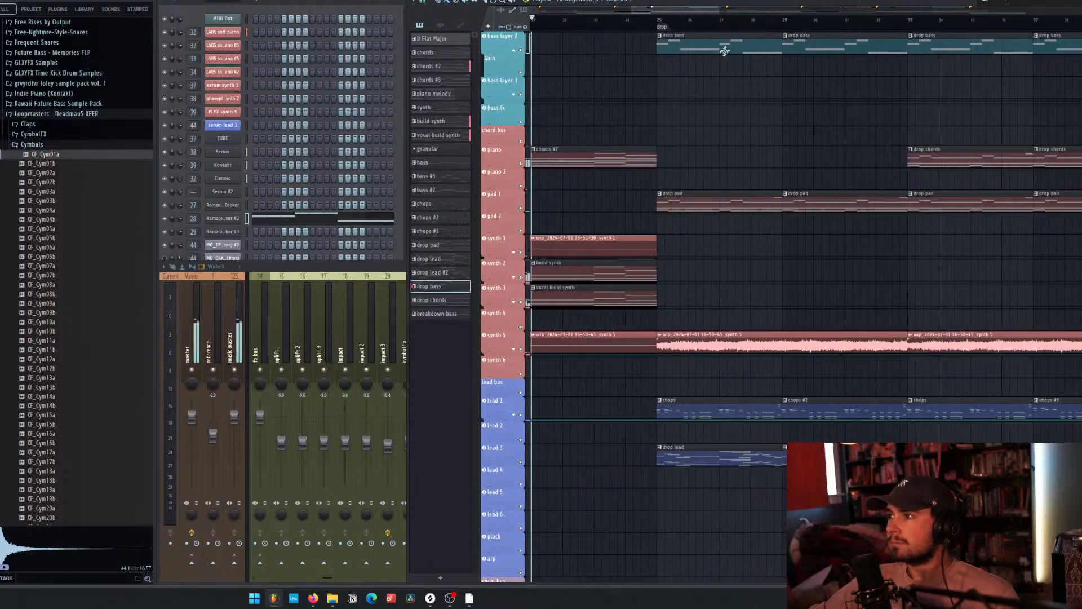
scroll(626, 106, "right", 1)
scroll(597, 111, "up", 15)
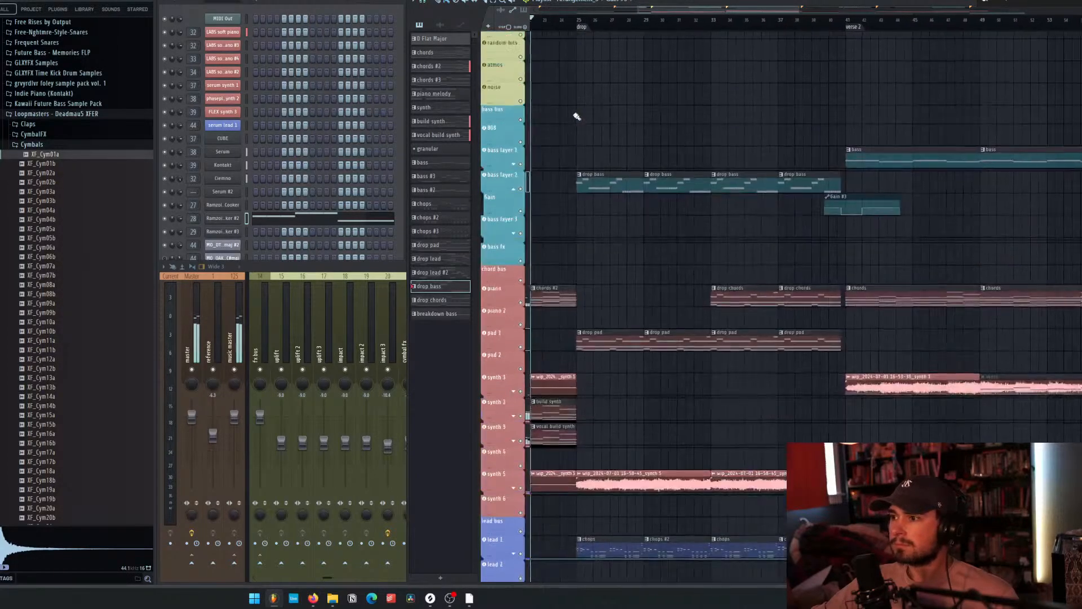
scroll(592, 152, "up", 3)
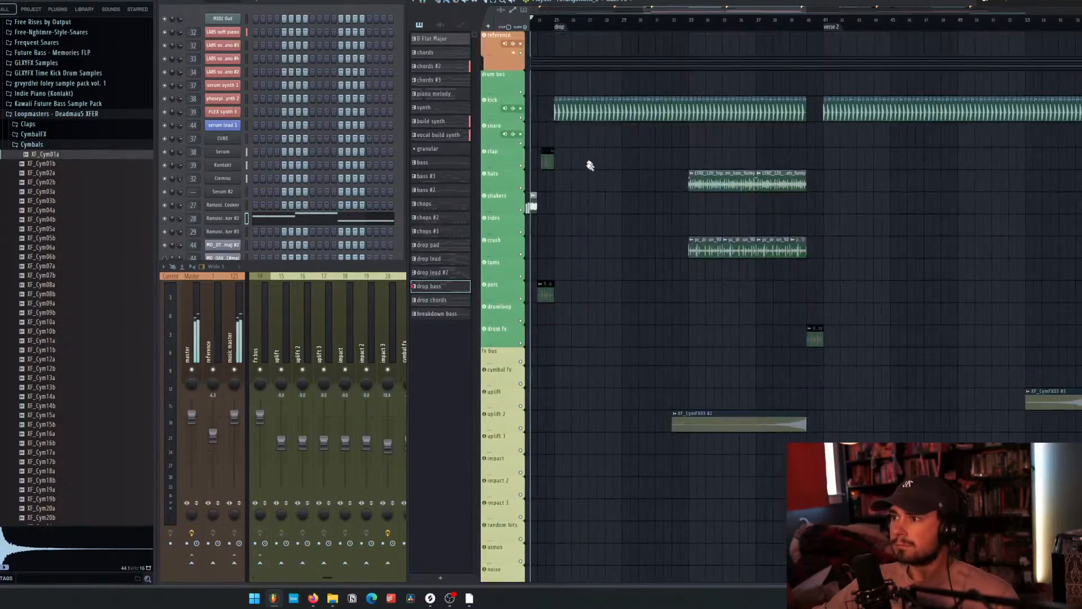
scroll(571, 172, "right", 1)
scroll(572, 163, "down", 15)
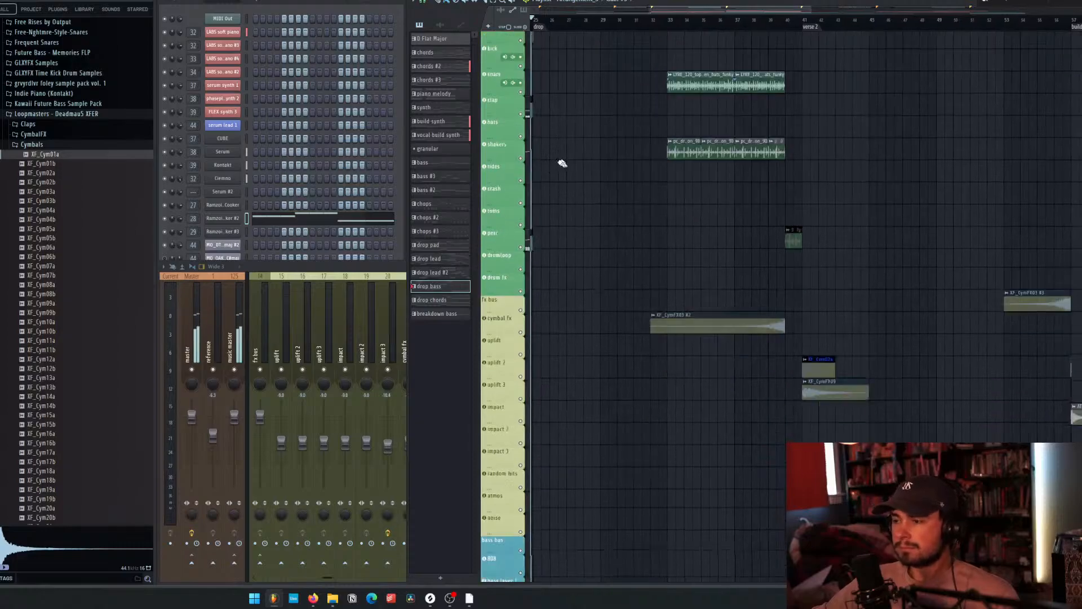
scroll(580, 132, "down", 3)
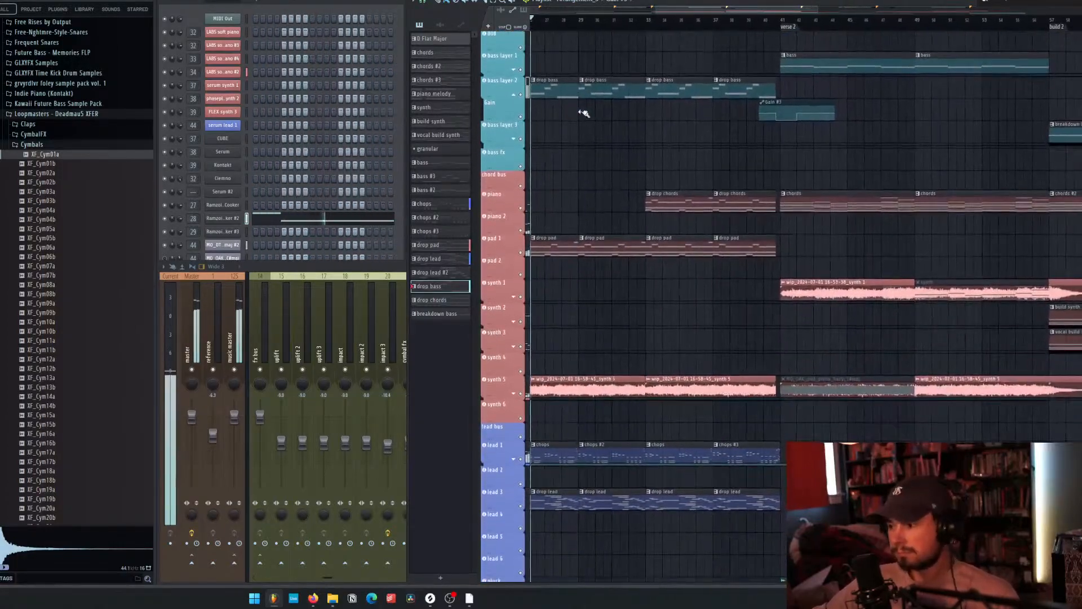
Follow playback through verse 2 and build 2, examining the bass automation, FX impacts, synth layers and vocal tracks.
scroll(582, 130, "right", 1)
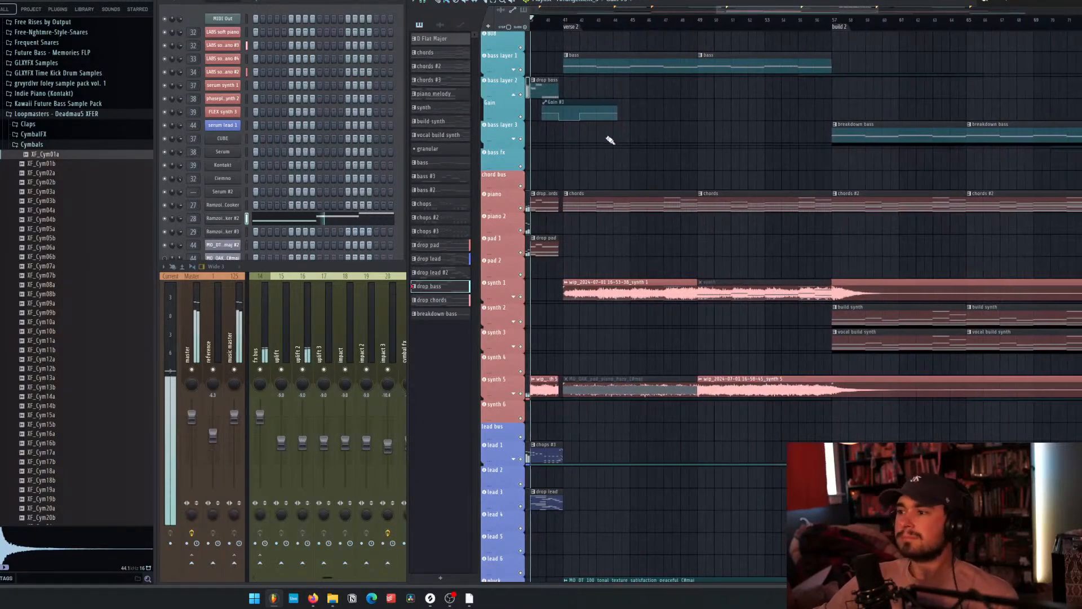
scroll(616, 141, "down", 4)
scroll(617, 142, "up", 5)
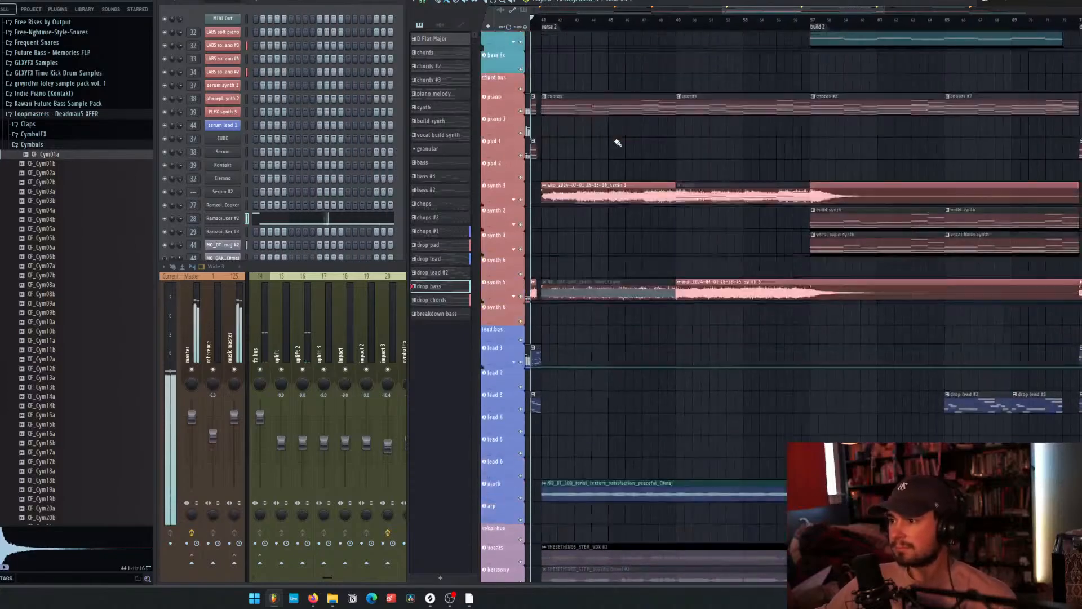
scroll(617, 143, "up", 10)
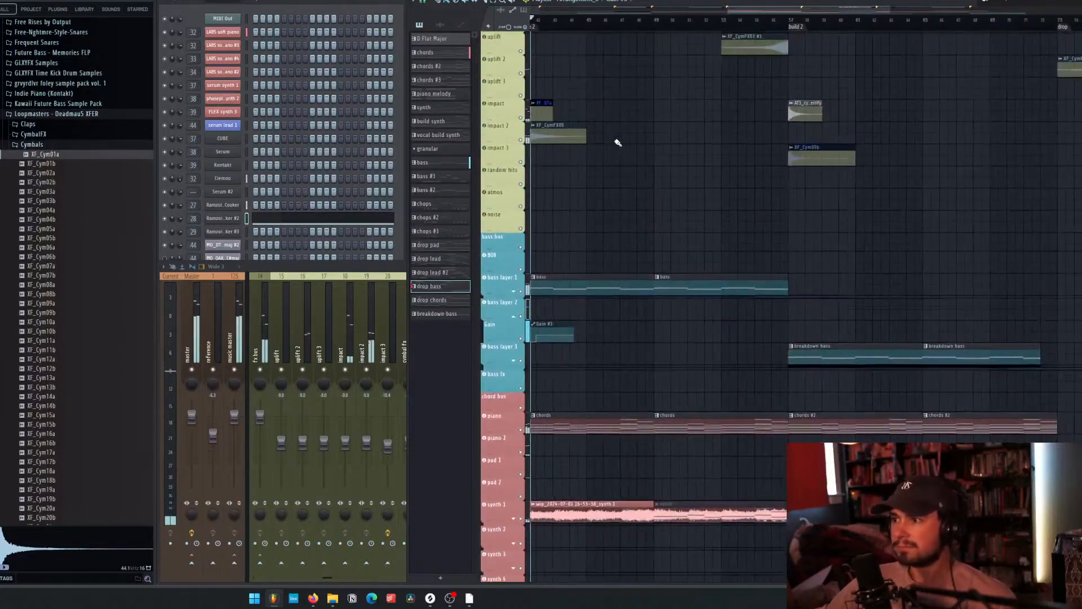
scroll(618, 143, "down", 10)
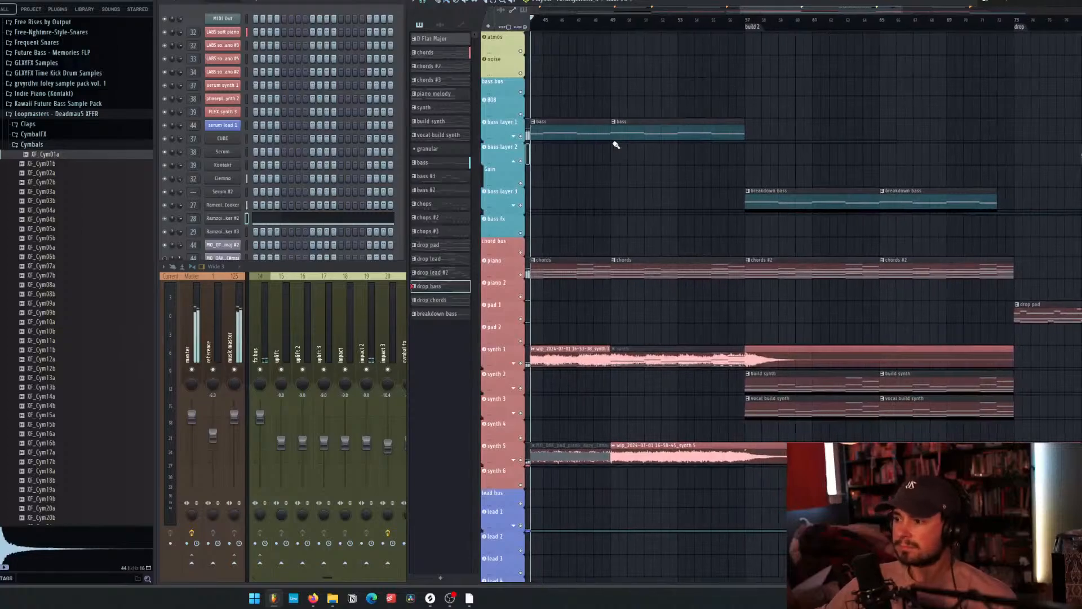
scroll(615, 144, "down", 2)
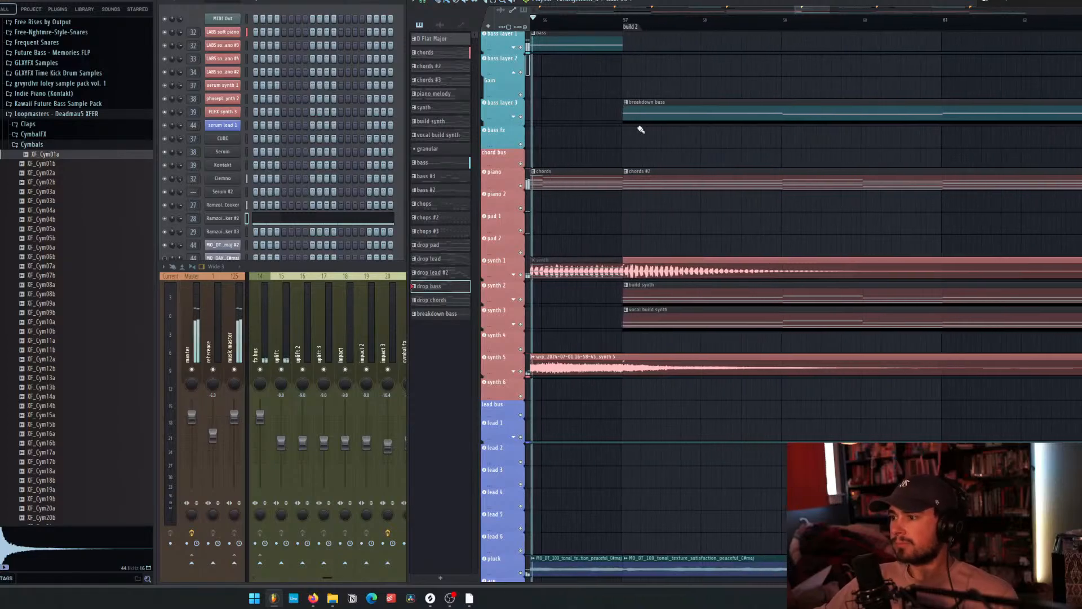
scroll(641, 131, "down", 3)
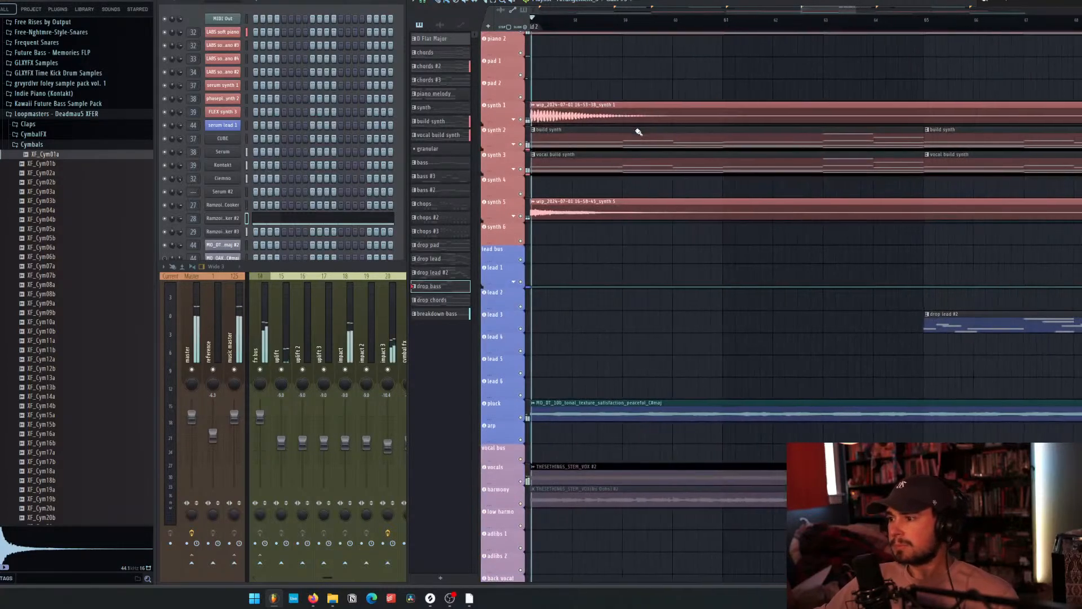
scroll(637, 133, "up", 6)
scroll(637, 133, "up", 5)
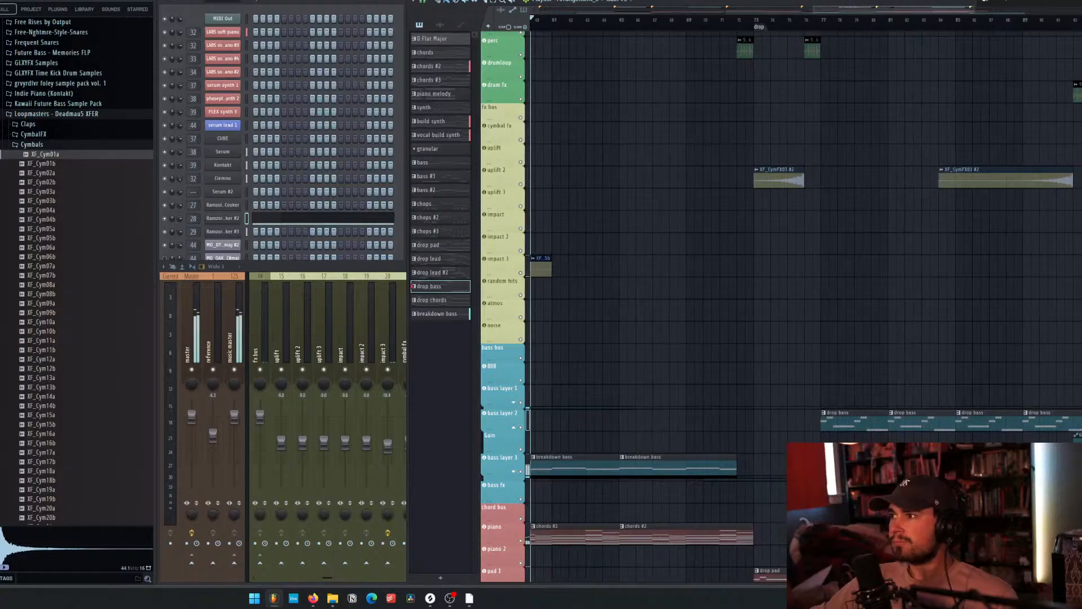
scroll(670, 144, "down", 5)
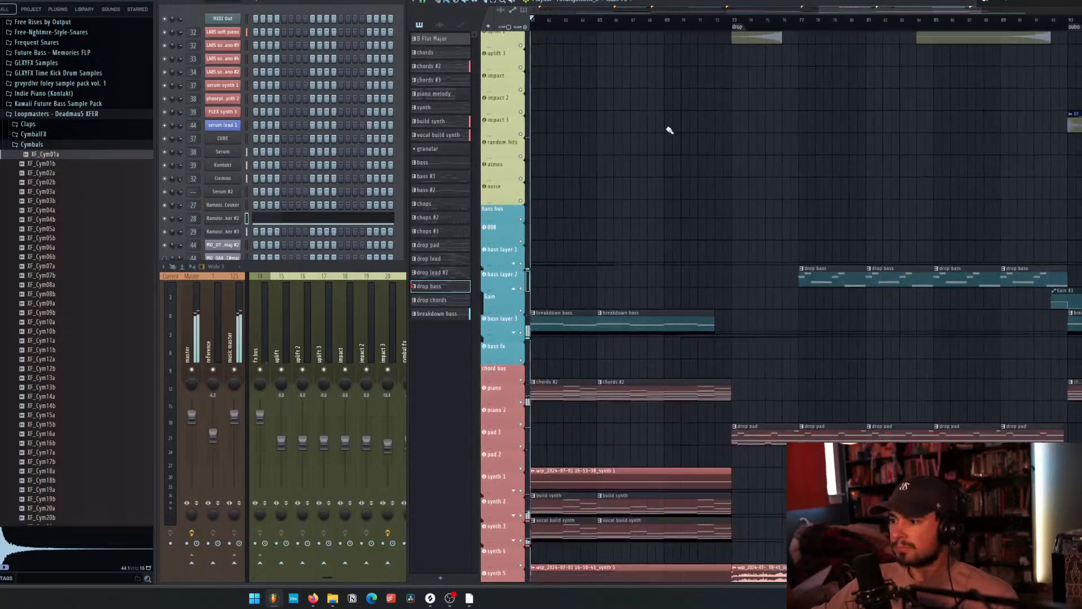
scroll(669, 119, "down", 1)
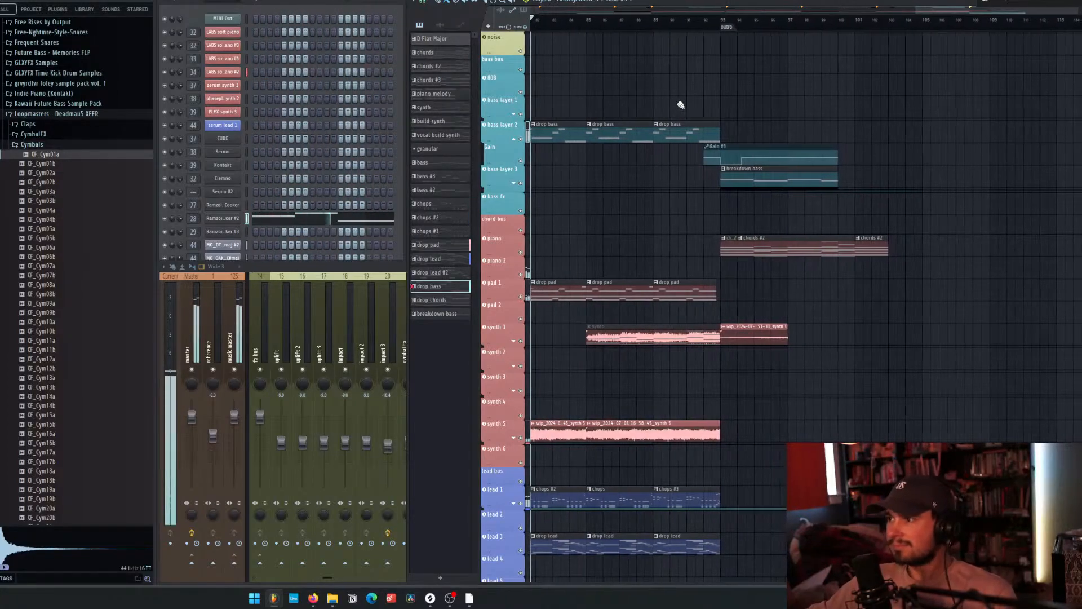
Follow playback from the second drop through the outro, examining the drum, FX and chord tracks, and stop at the end.
scroll(684, 99, "down", 5)
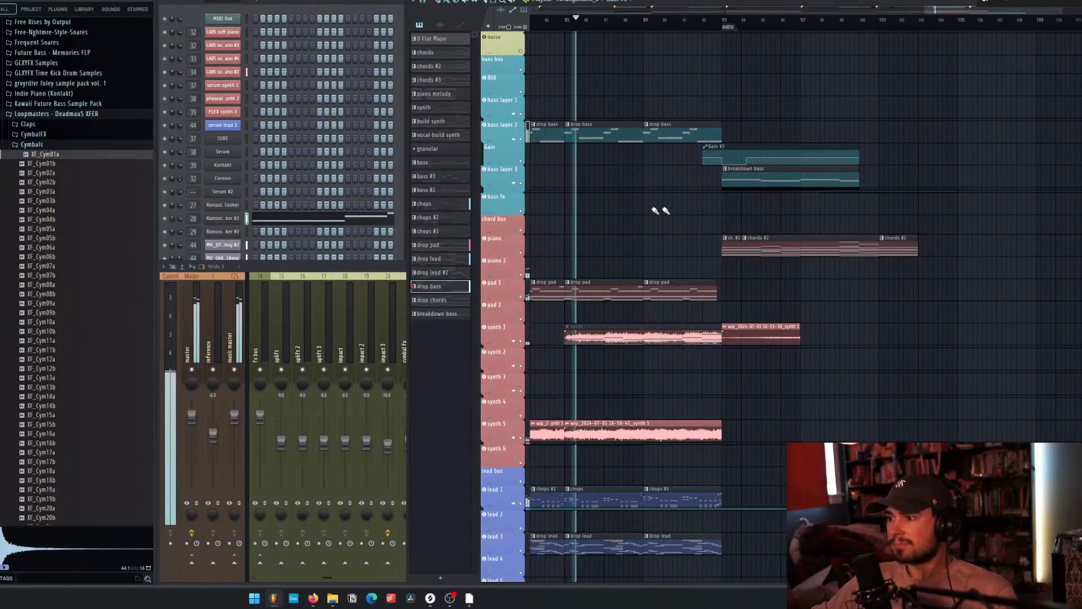
scroll(652, 176, "down", 4)
scroll(638, 174, "up", 7)
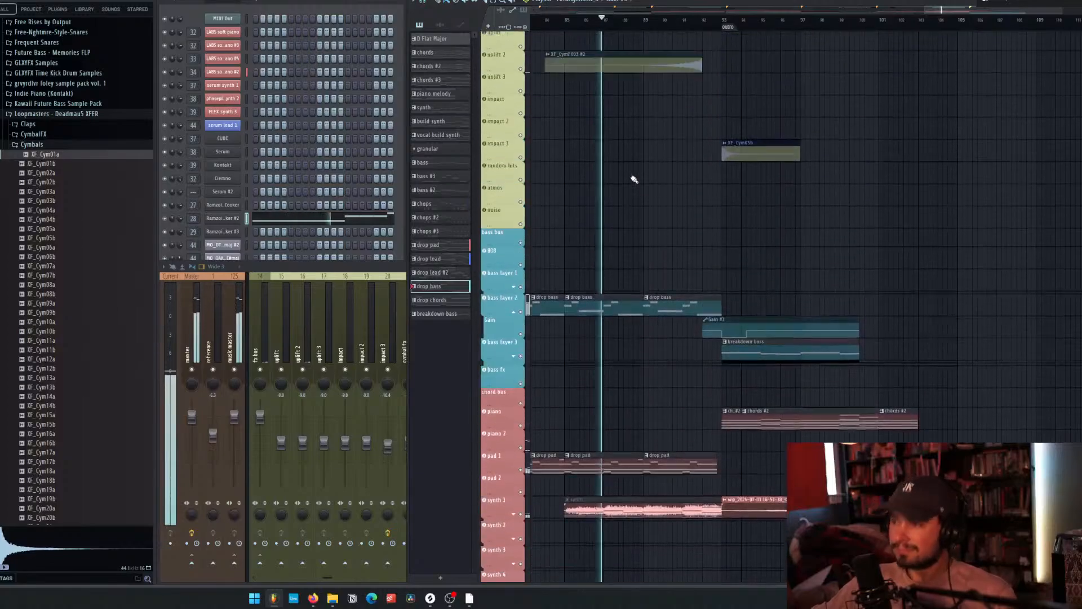
scroll(643, 228, "up", 10)
scroll(646, 224, "down", 5)
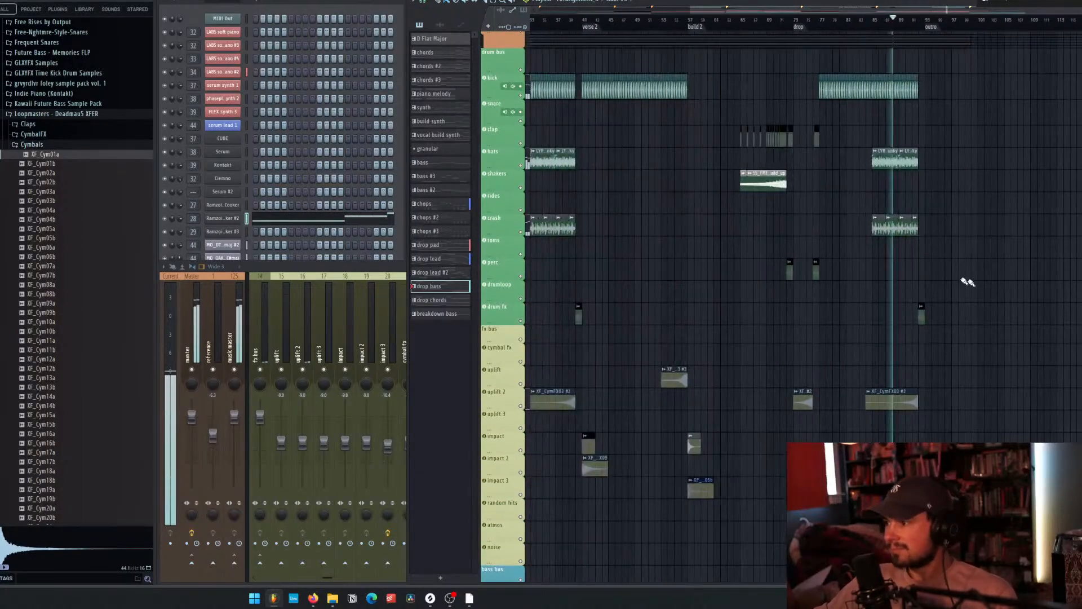
scroll(968, 282, "up", 5)
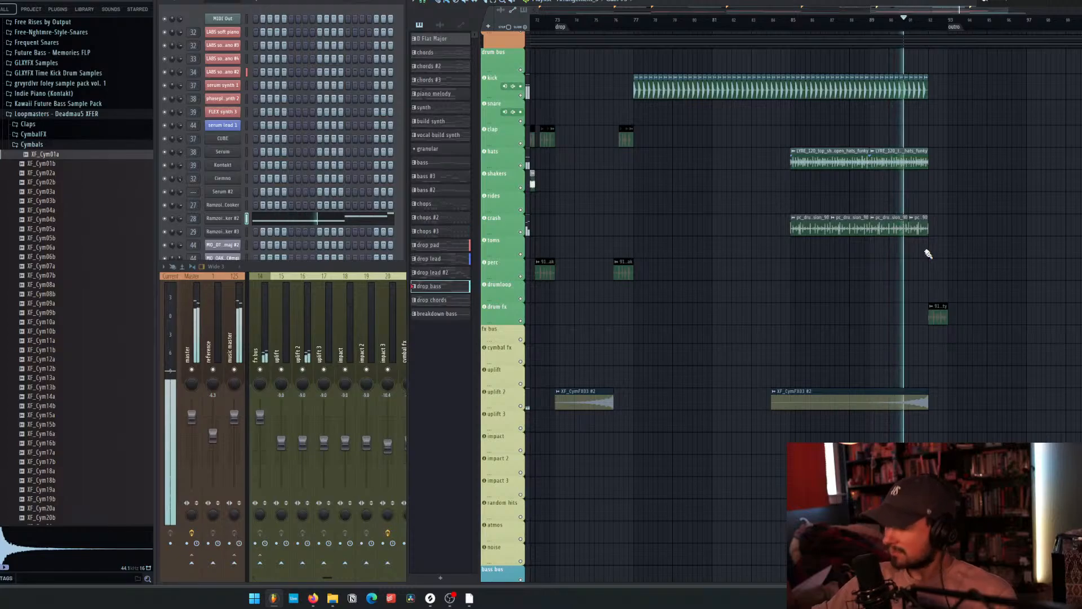
scroll(1020, 263, "down", 4)
scroll(1020, 264, "up", 5)
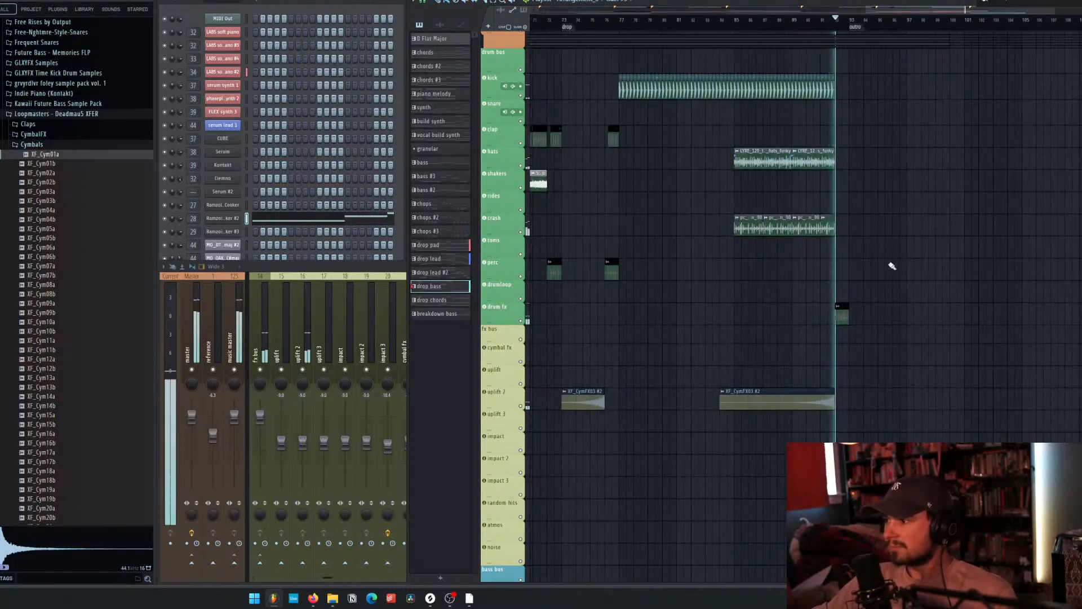
scroll(928, 234, "down", 5)
scroll(937, 225, "down", 8)
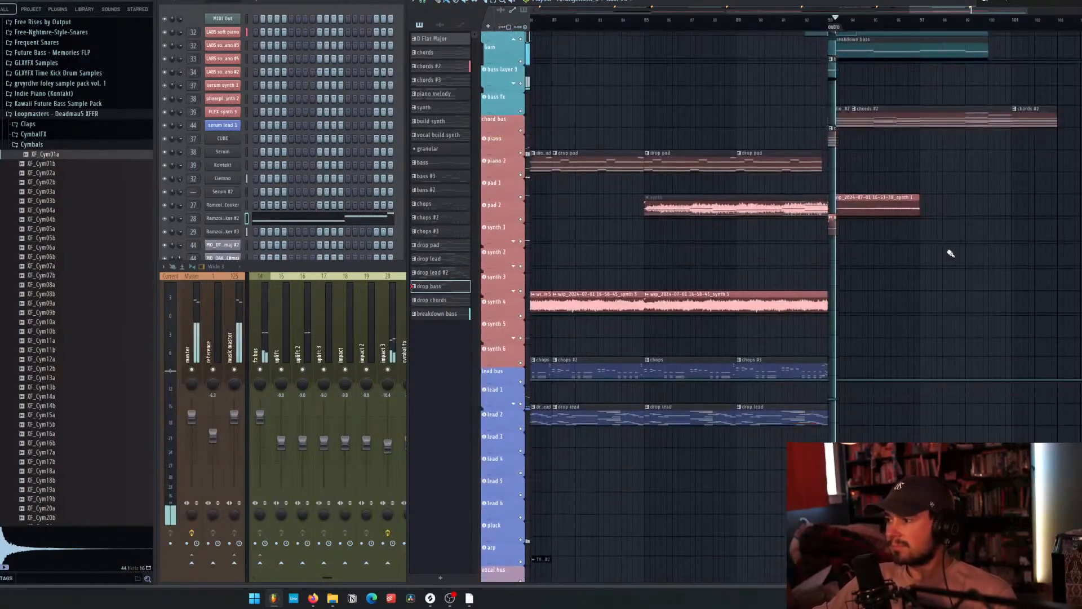
scroll(949, 249, "down", 3)
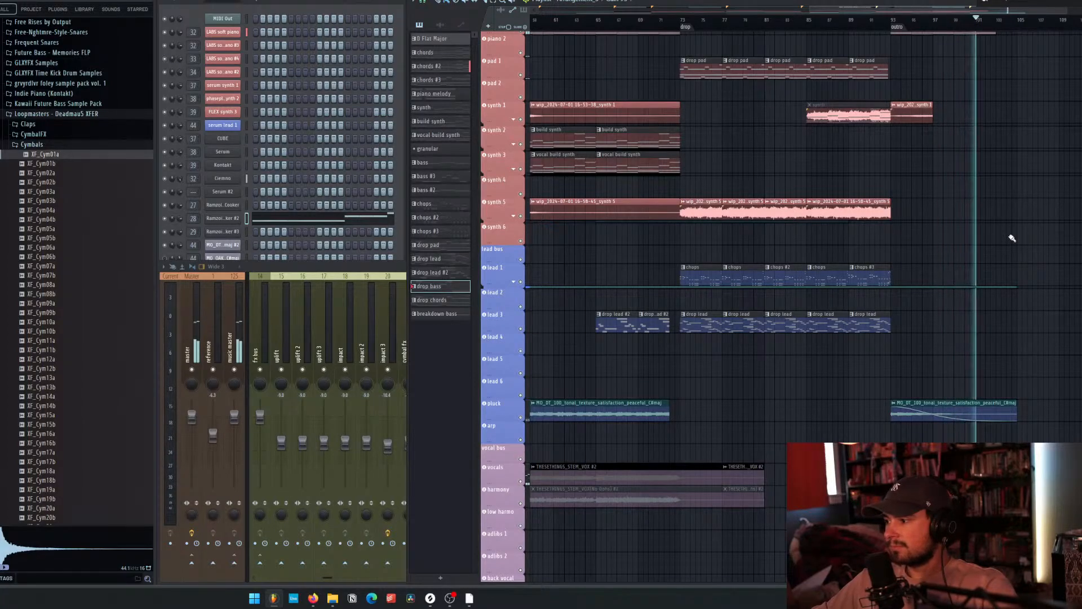
scroll(1019, 239, "up", 3)
scroll(1019, 239, "up", 1)
scroll(1020, 238, "down", 3)
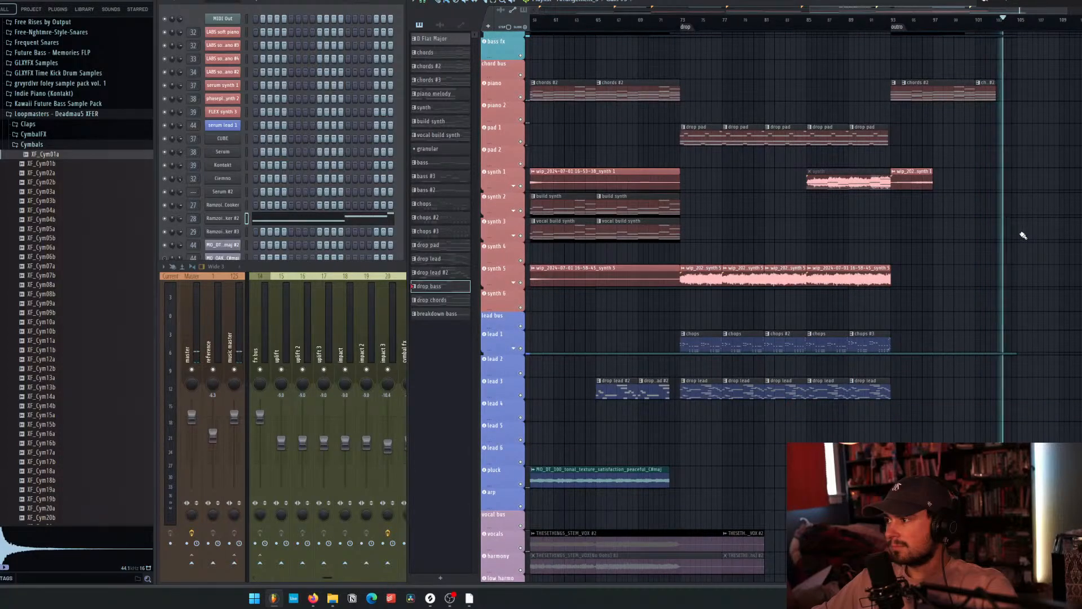
key("space")
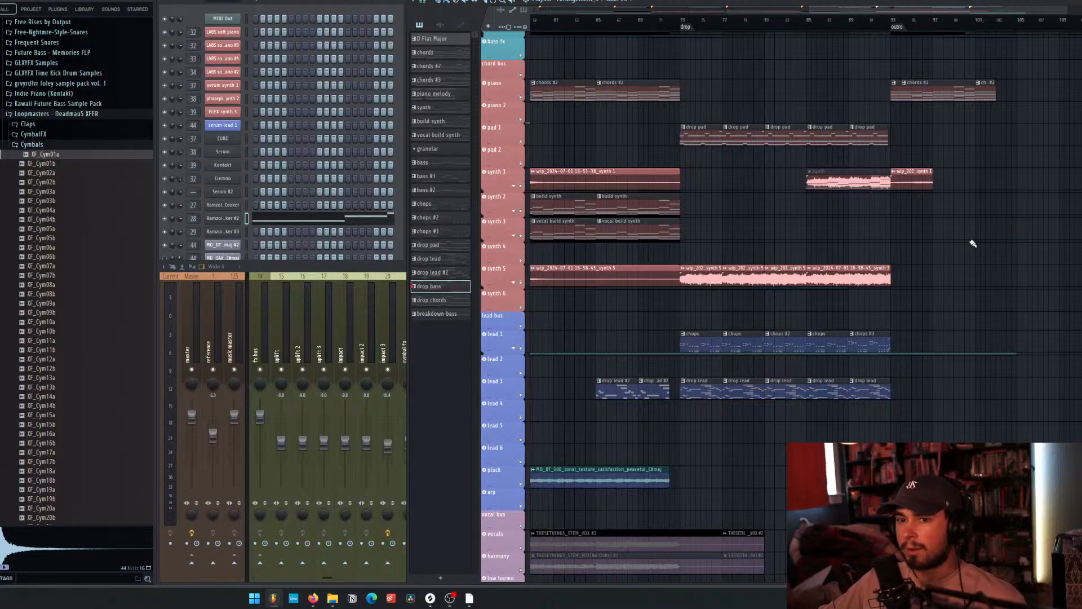
Solo the lead 3 track and play the drop lead #2 pattern from its start in build 2.
scroll(976, 247, "down", 3)
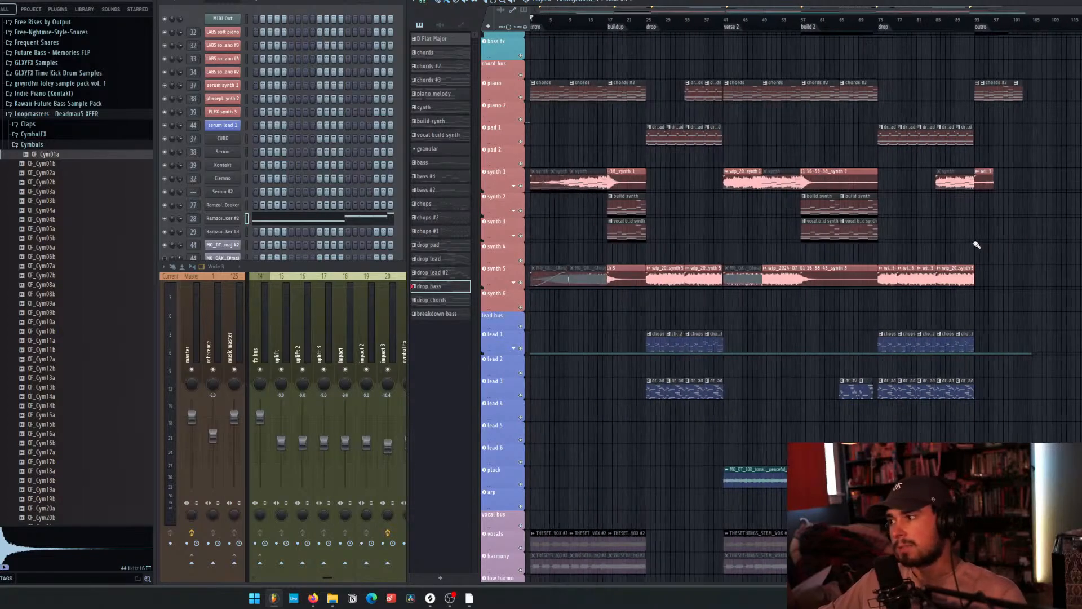
scroll(973, 244, "down", 3)
scroll(994, 275, "up", 3)
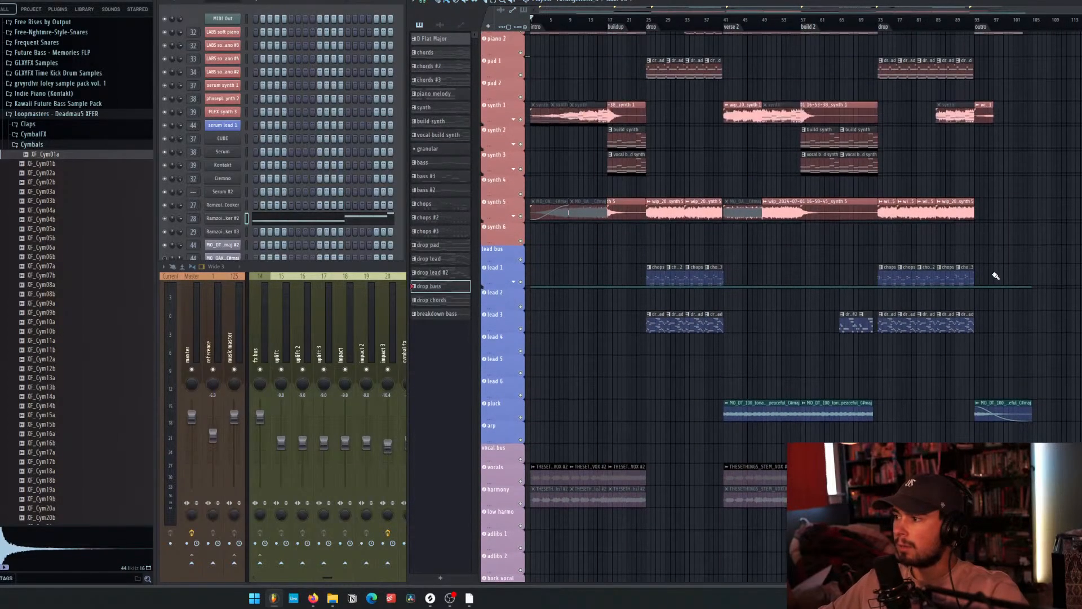
left_click(853, 325)
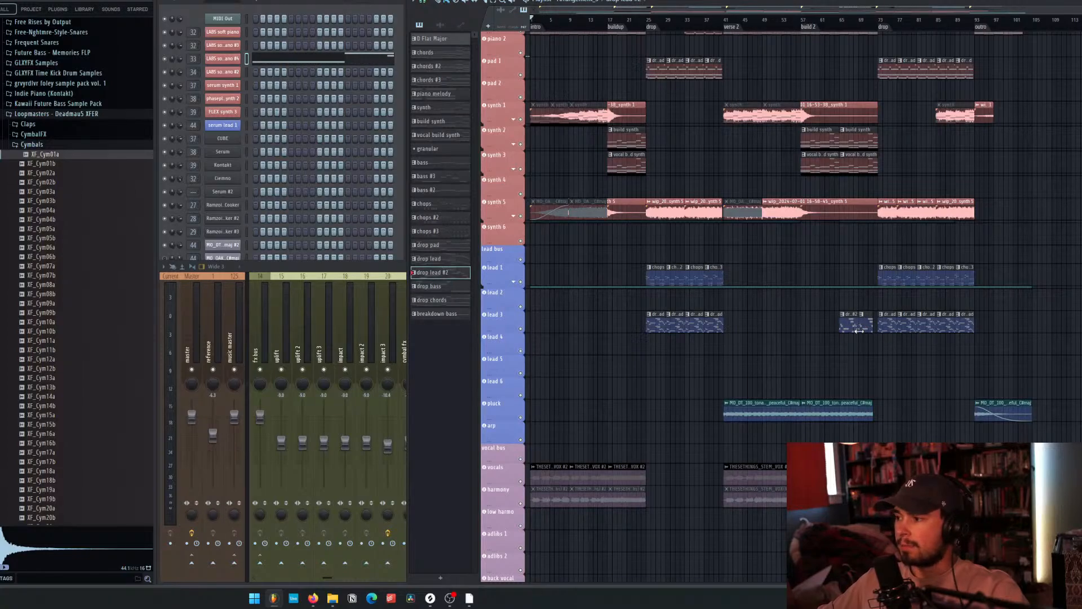
scroll(858, 331, "up", 5)
left_click(776, 25)
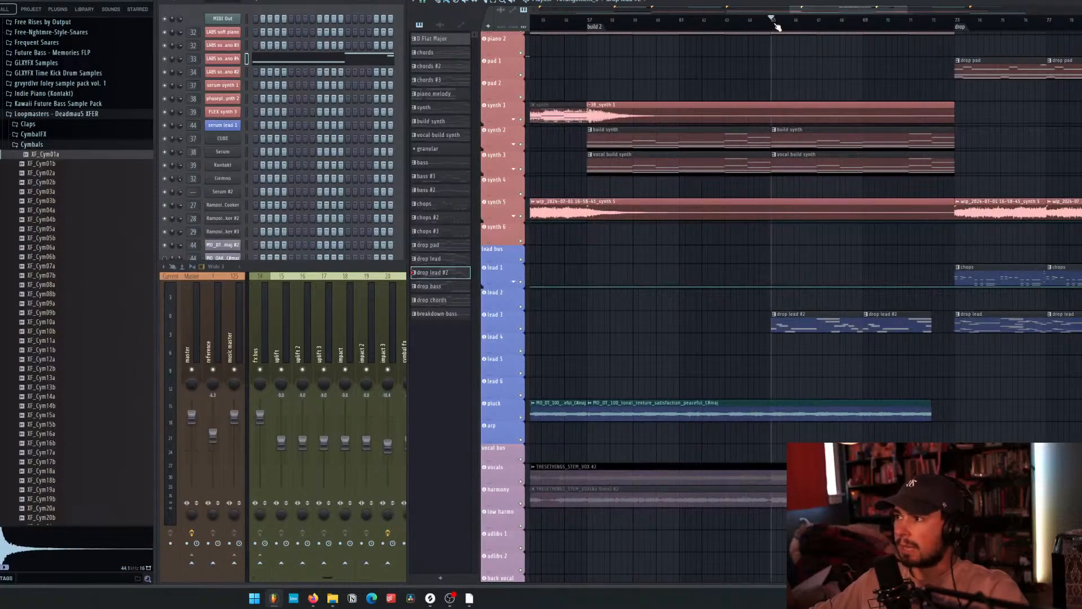
left_click(521, 330)
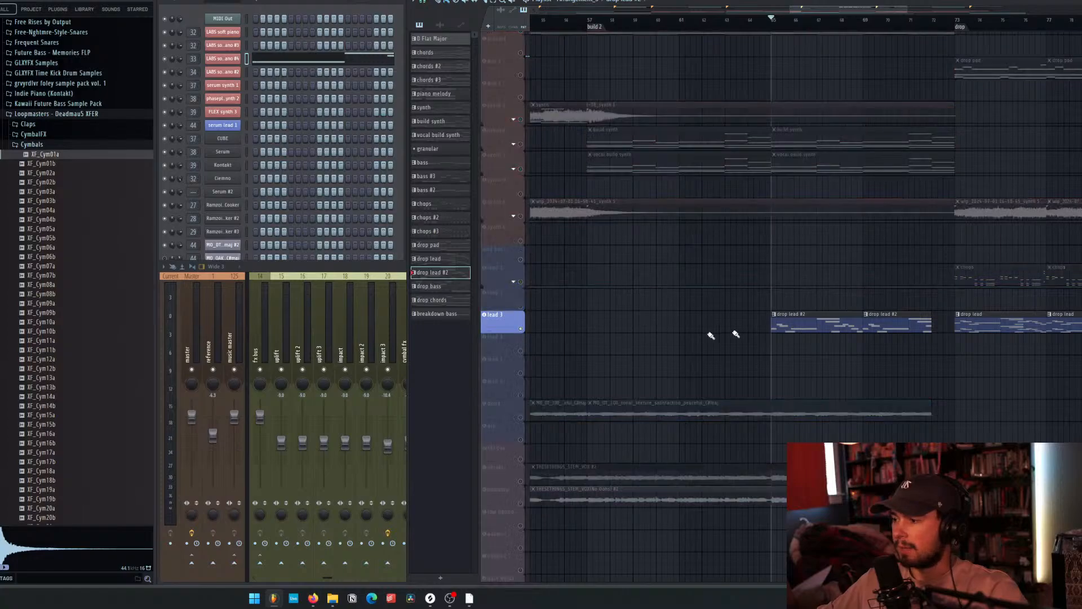
key("space")
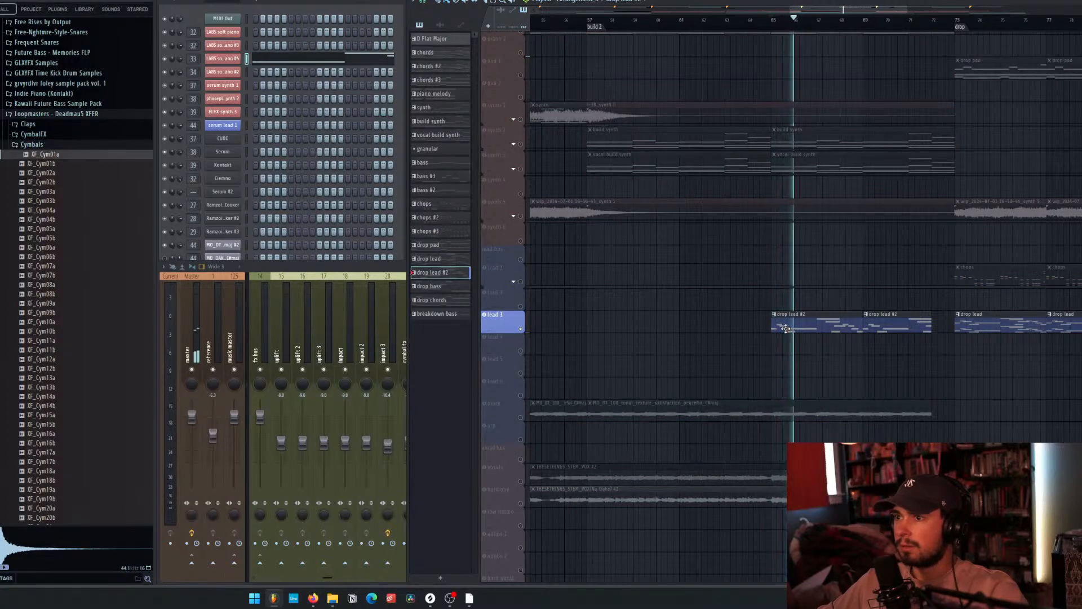
key("space")
Select the drop lead pattern and play it on the soloed track from the start of the second drop.
left_click(966, 320)
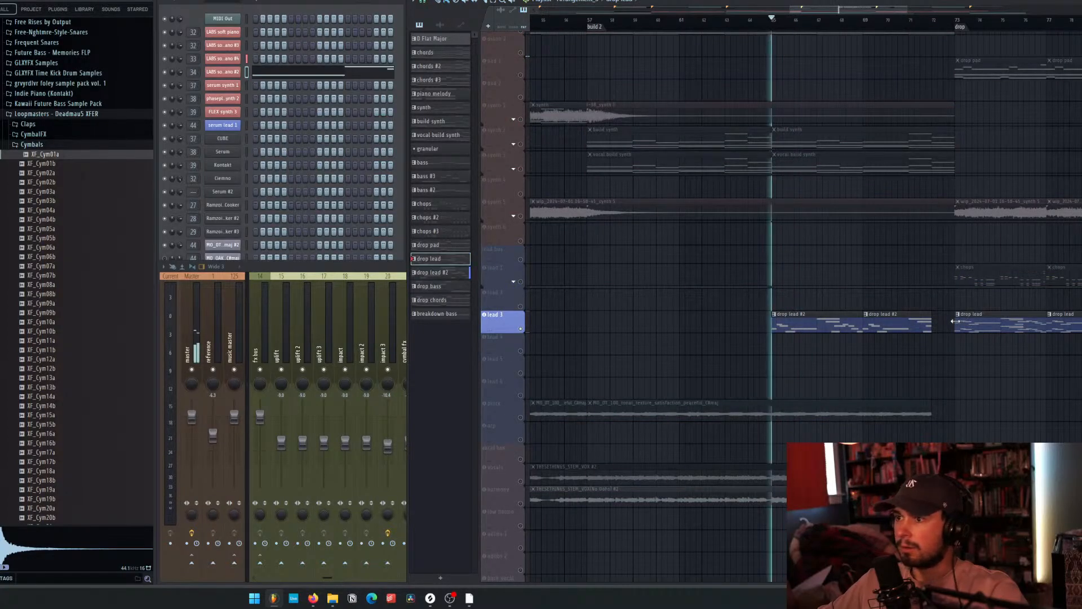
left_click(958, 23)
key("space")
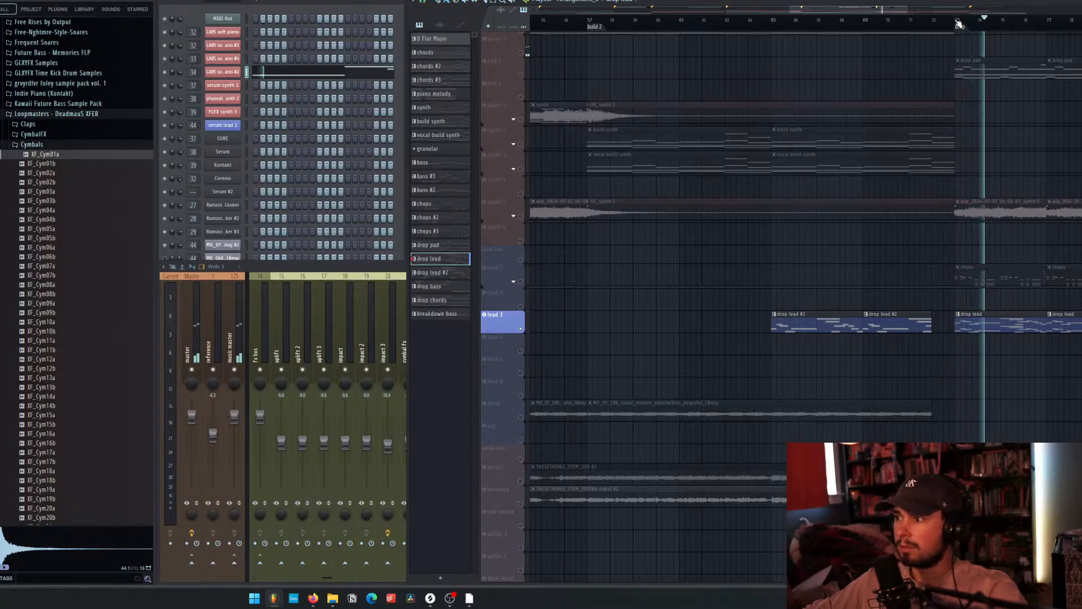
key("space")
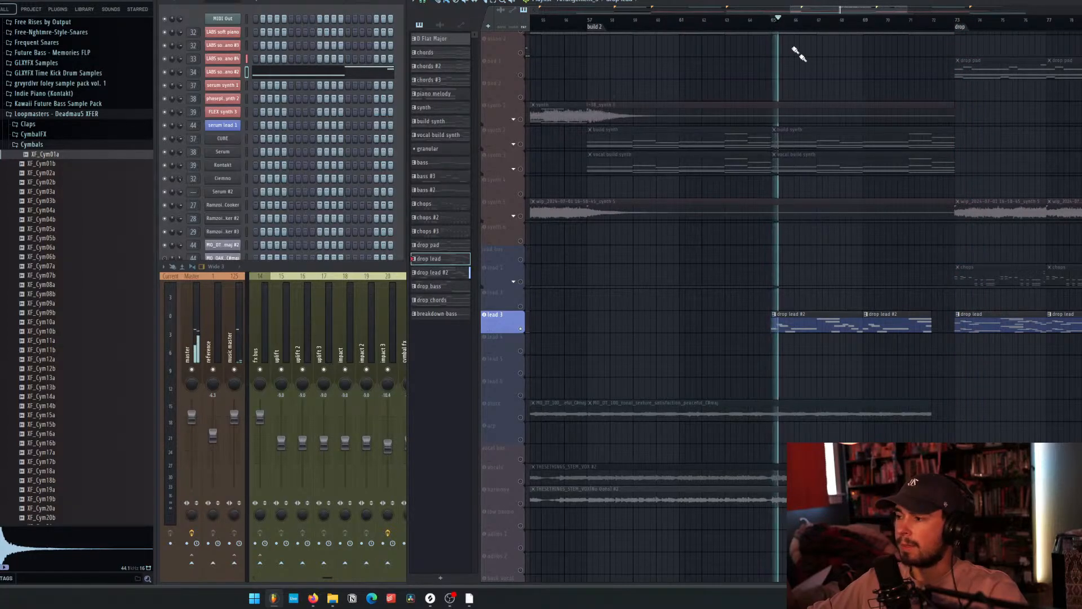
Review the lead 3 clips across both drops and clone the drop lead pattern.
scroll(888, 261, "down", 6)
scroll(990, 340, "up", 2)
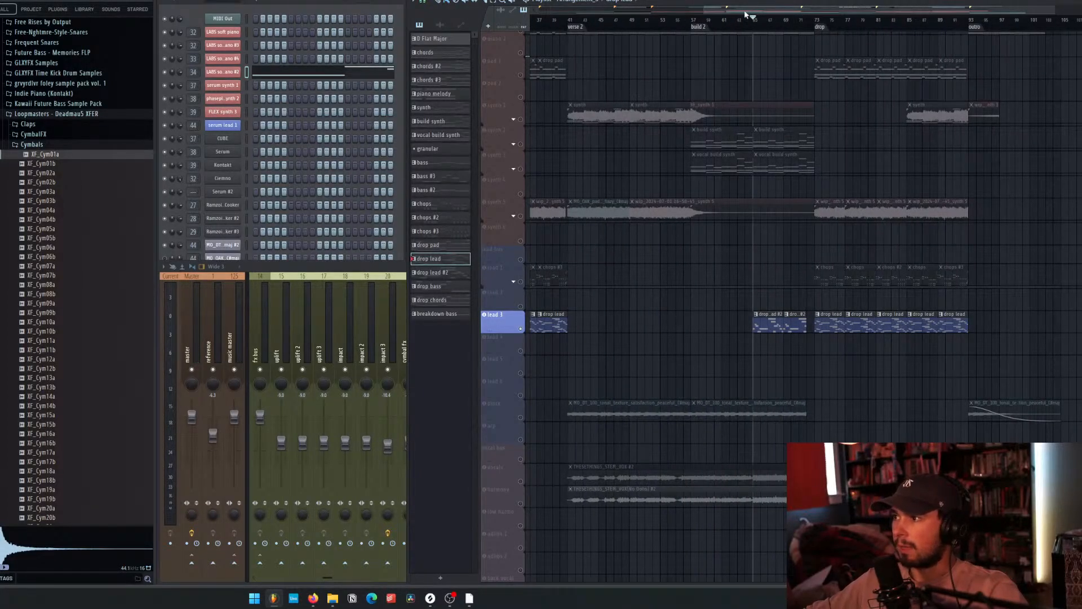
left_click_drag(745, 11, 665, 14)
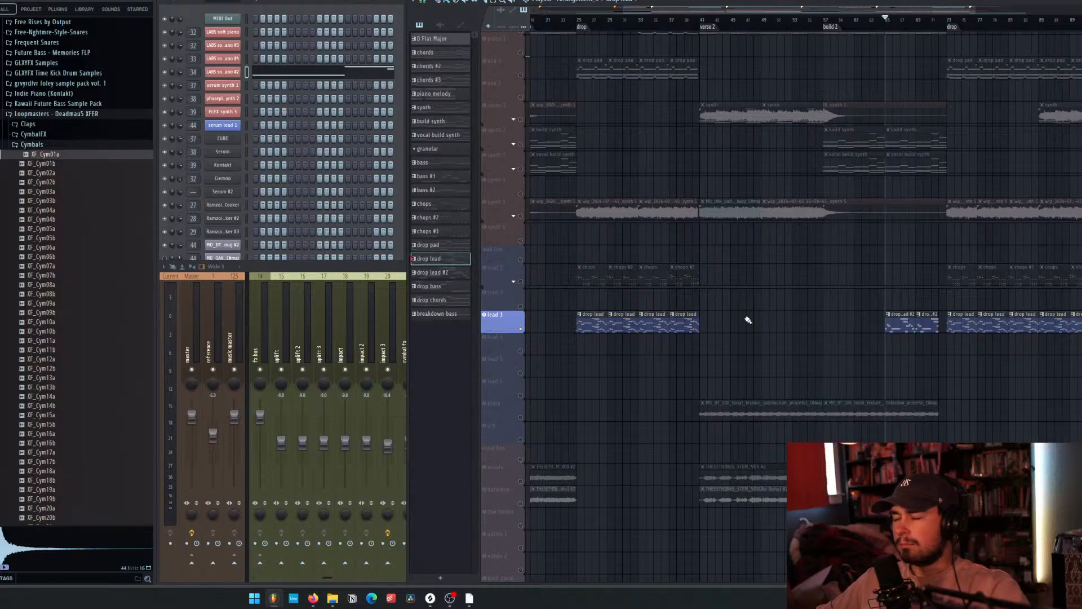
scroll(625, 311, "up", 3)
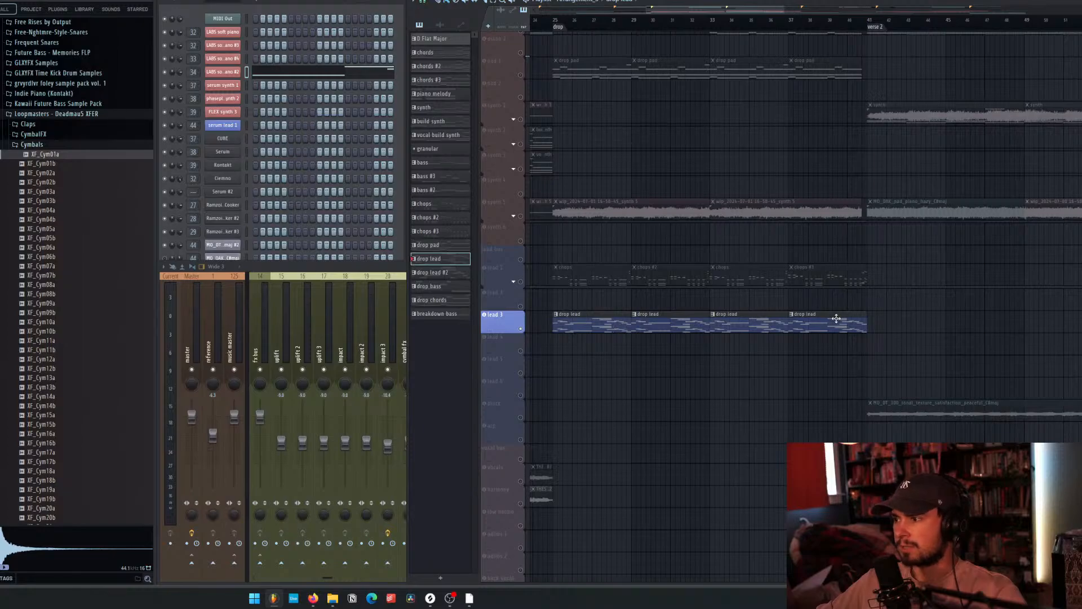
scroll(845, 316, "down", 3)
scroll(961, 337, "right", 4)
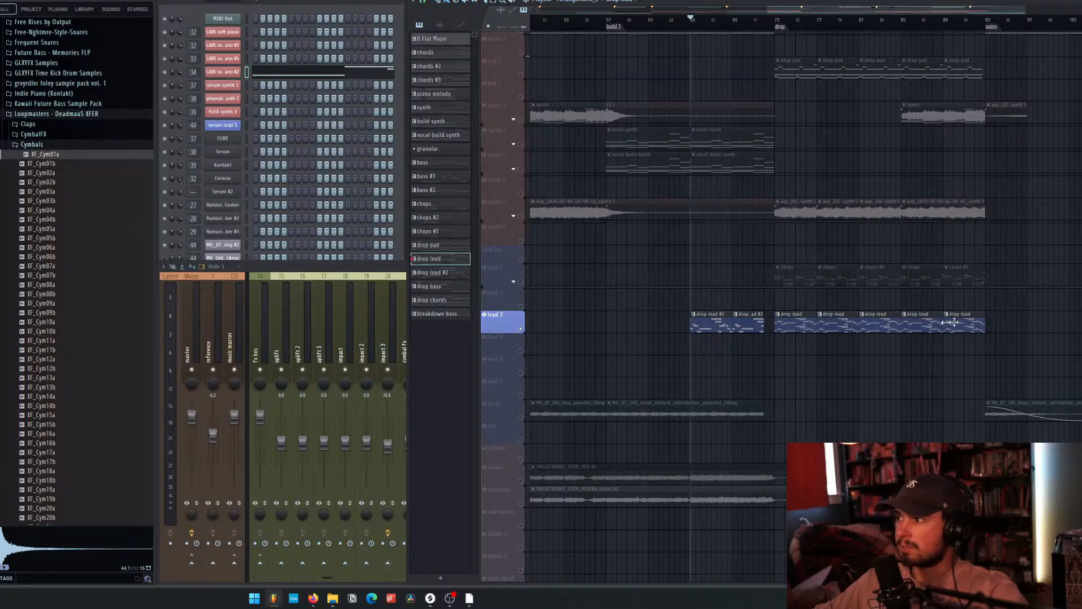
right_click(448, 265)
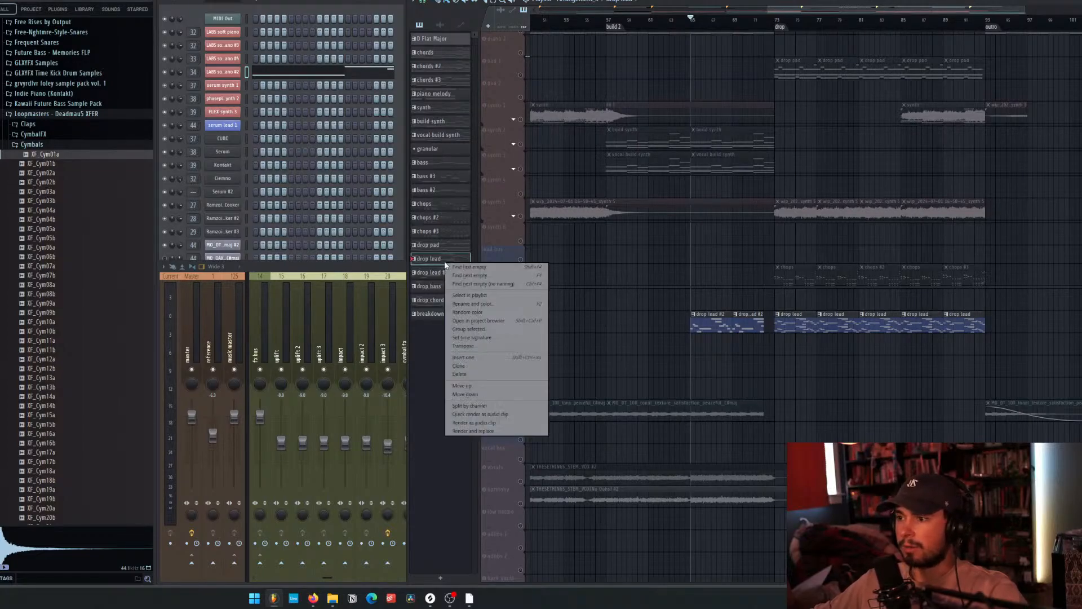
left_click(459, 366)
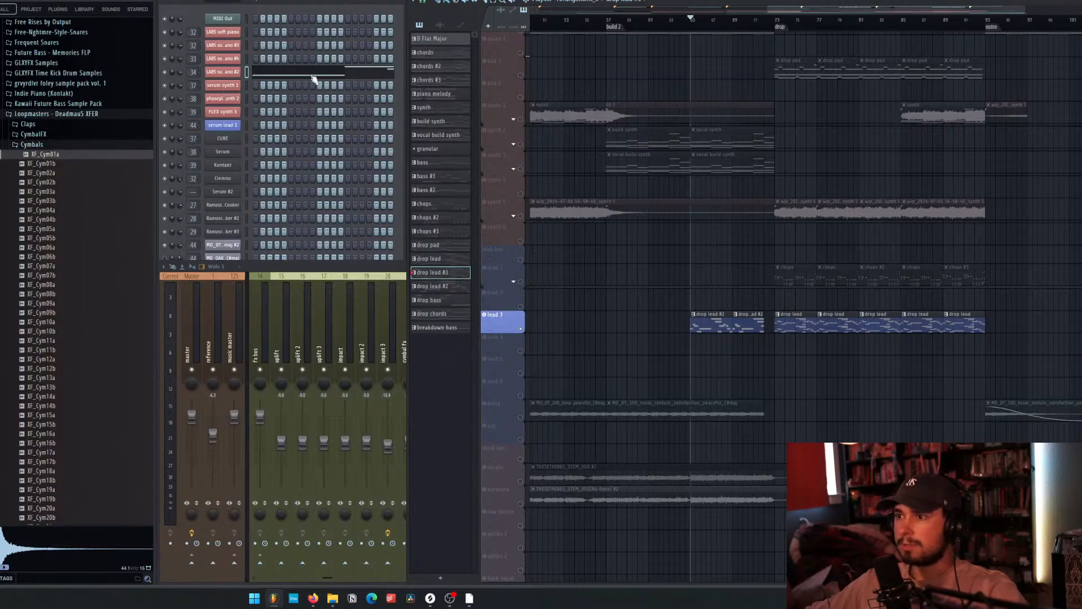
Compare the LABS and Serum #3 channel contents between the drop lead and D Flat Major patterns.
left_click(248, 73)
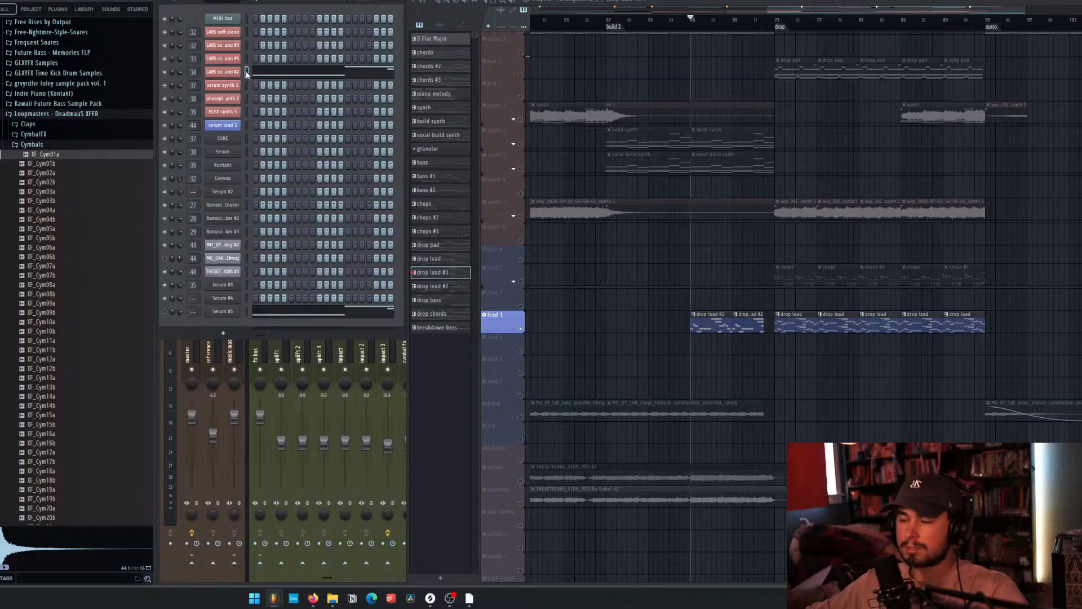
left_click(428, 41)
left_click(246, 72)
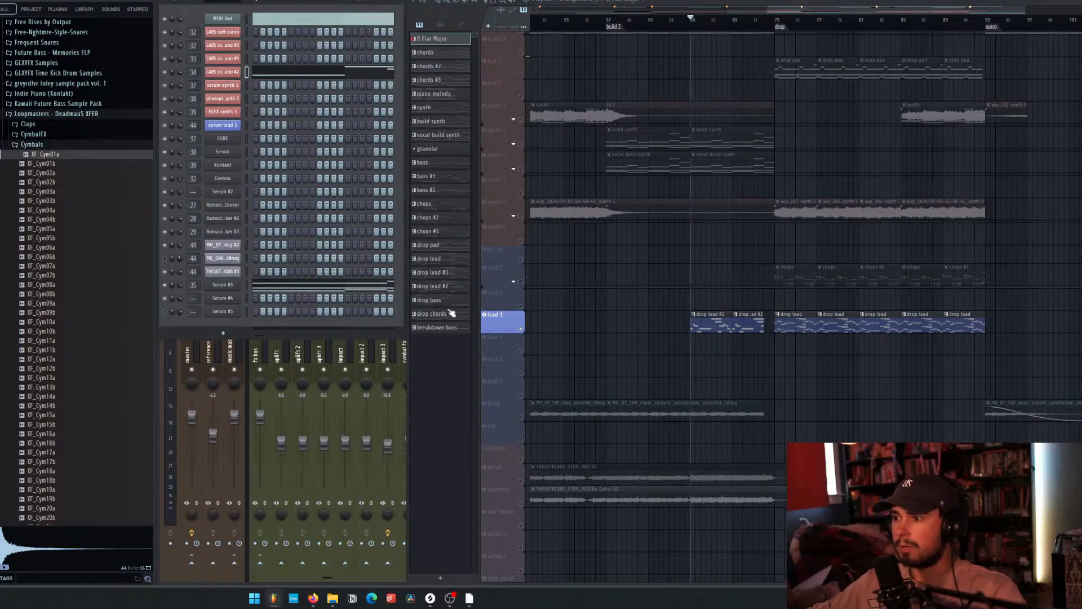
left_click(832, 317)
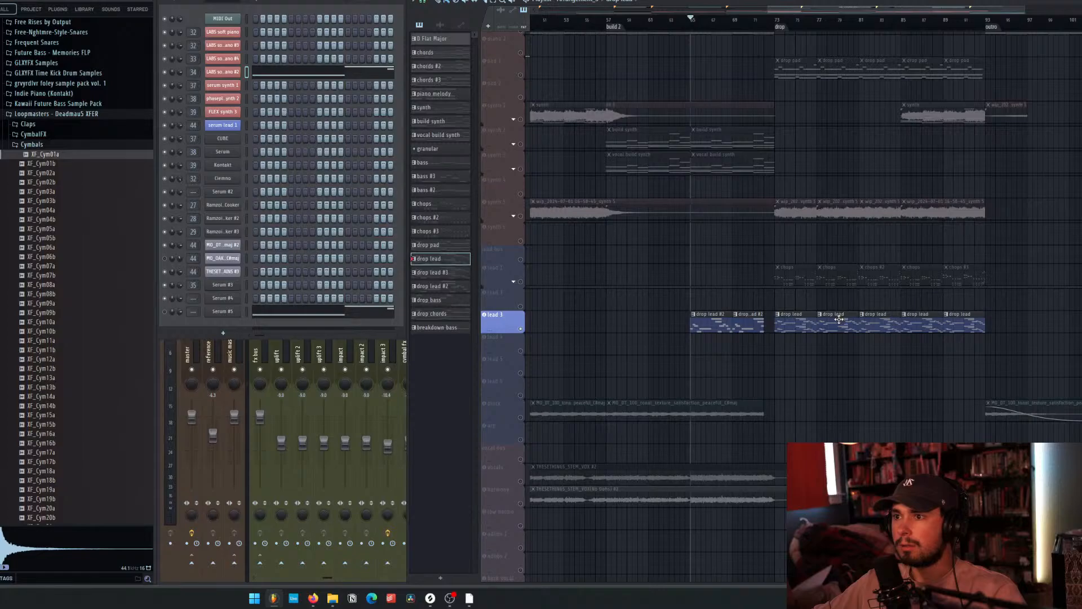
left_click(434, 38)
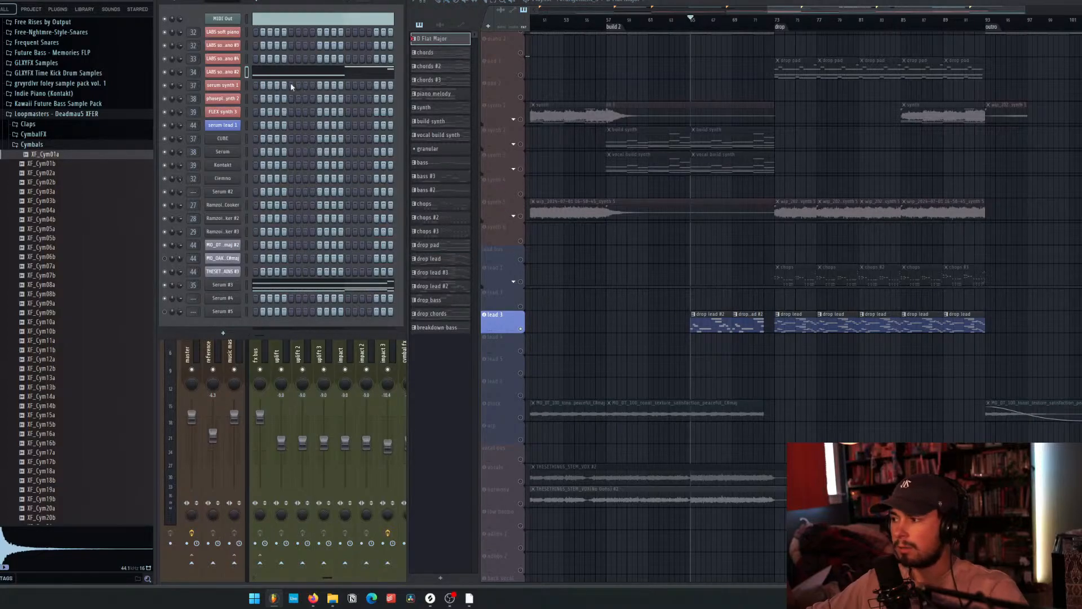
key("space")
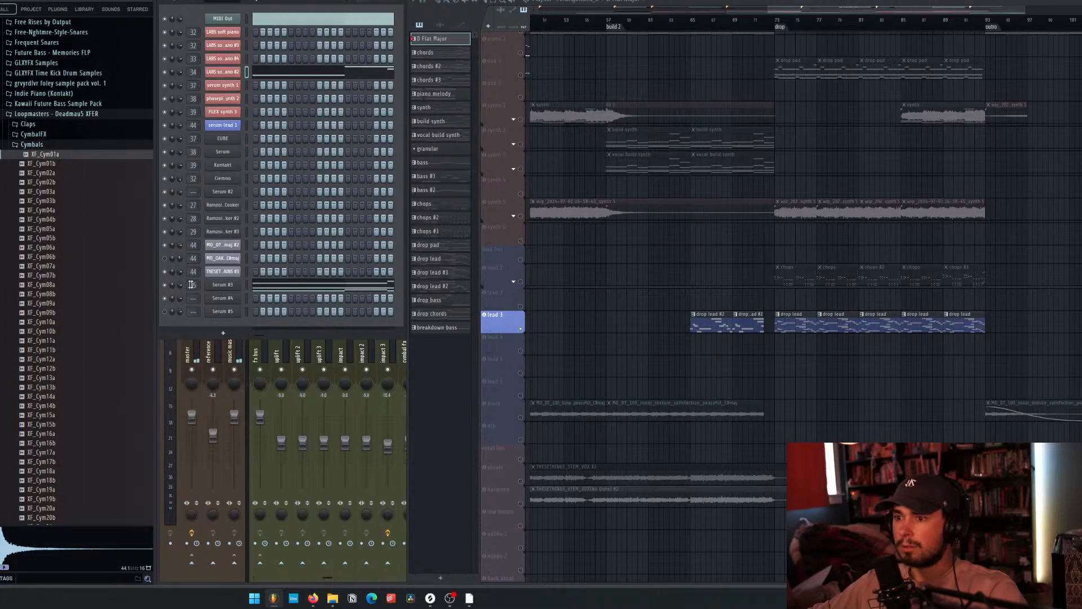
left_click(248, 286)
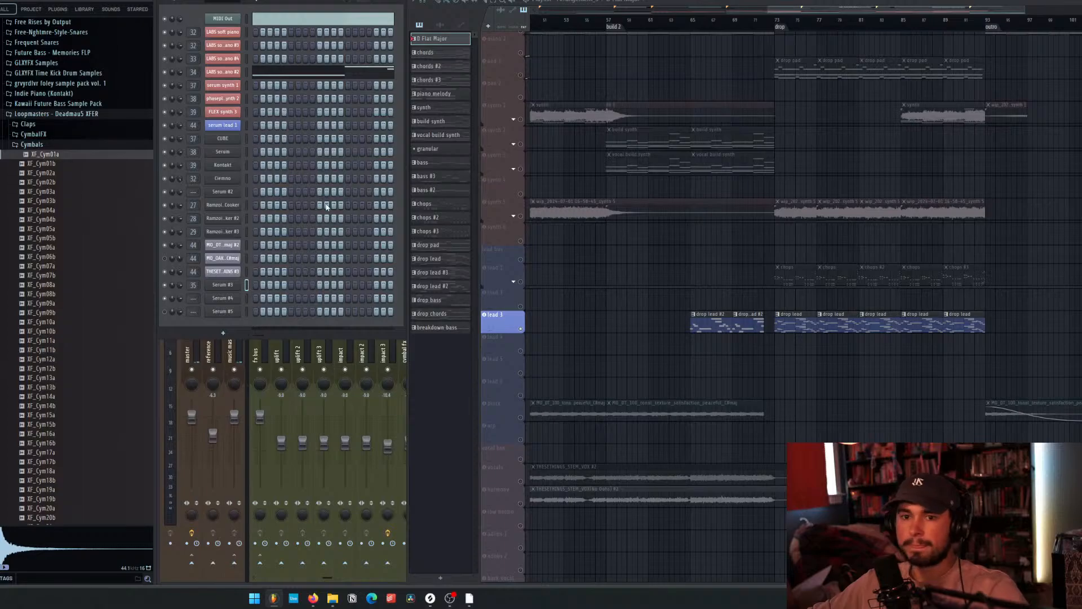
Examine the notes of the LABS soft piano #2 channel in the D Flat Major pattern and return to the playlist.
left_click(322, 75)
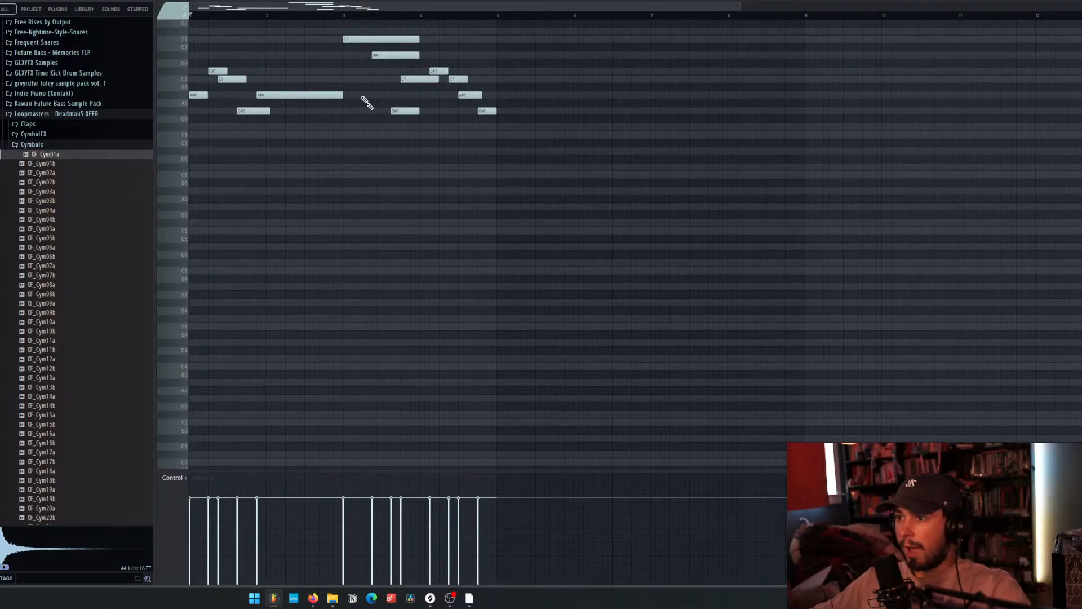
scroll(365, 85, "up", 5)
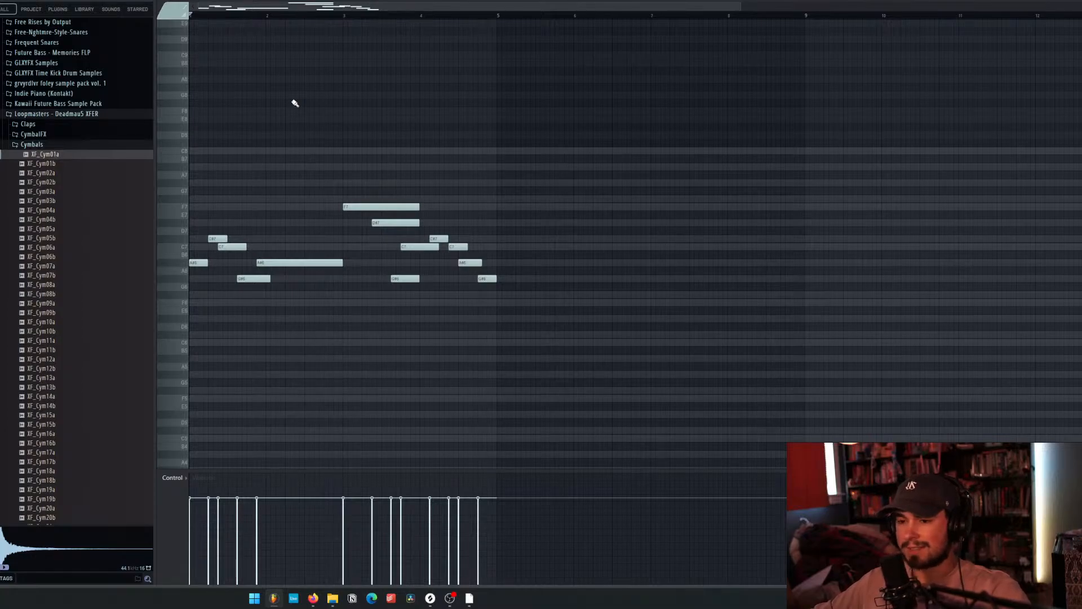
scroll(315, 188, "down", 3)
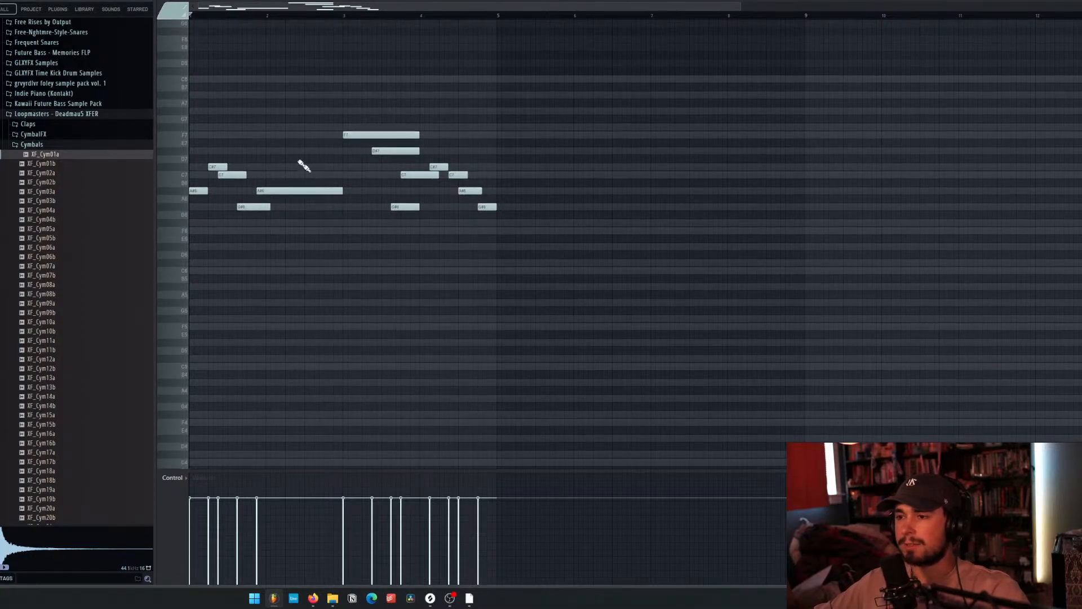
scroll(262, 58, "up", 2)
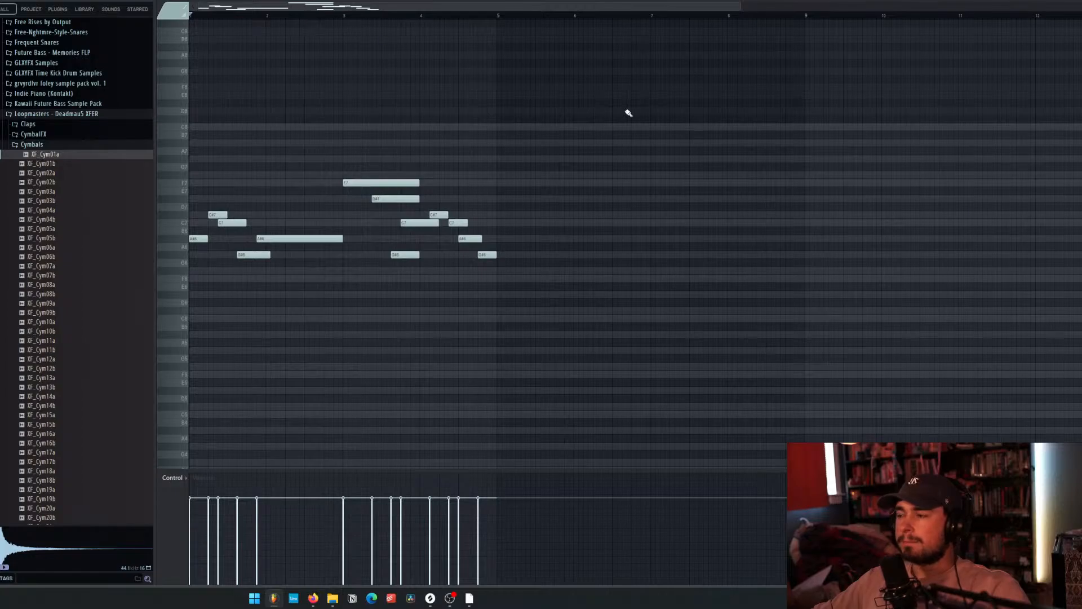
key("F7")
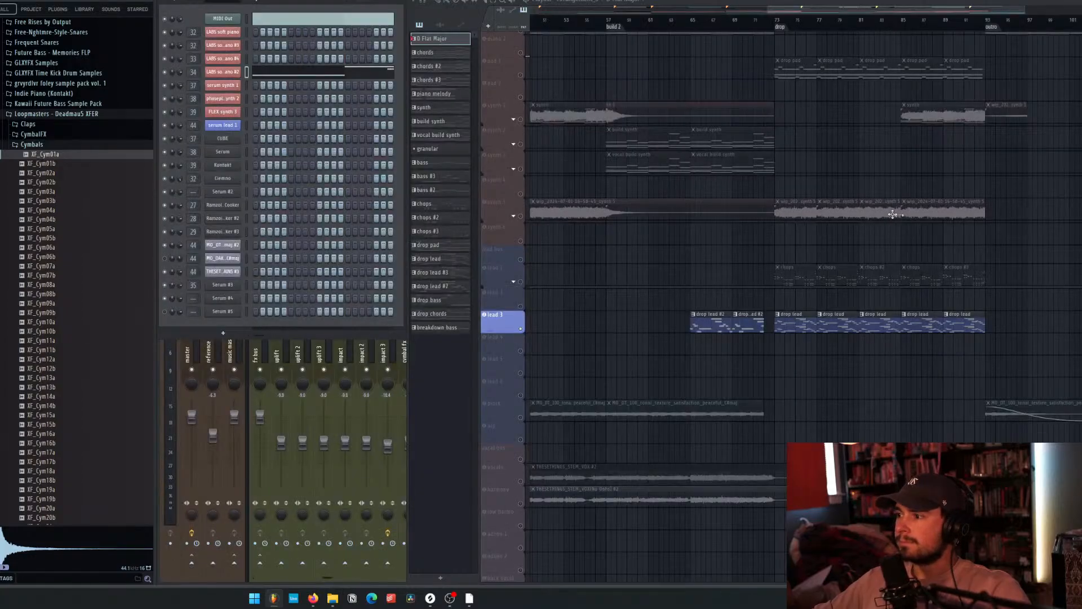
Replace the last two drop lead clips in the second drop with a D Flat Major clip cut at the outro's start.
right_click(953, 323)
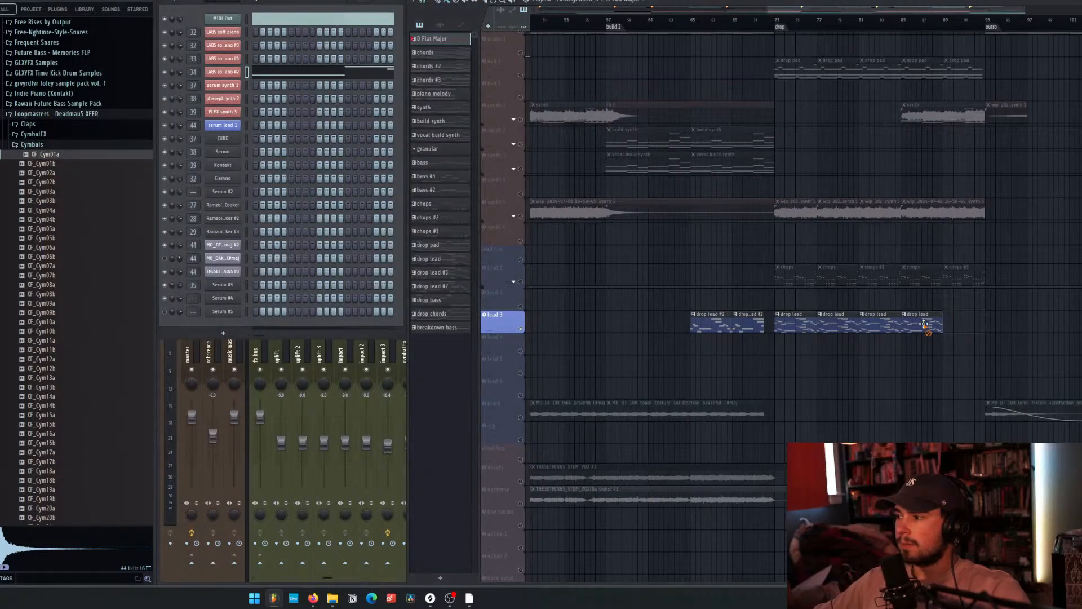
right_click(922, 324)
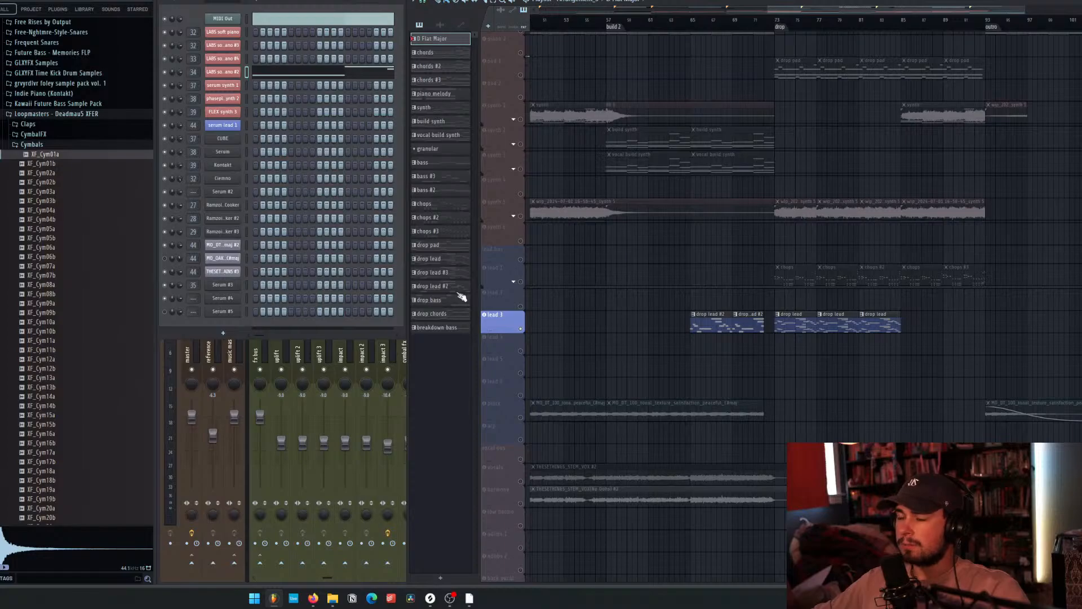
left_click(915, 326)
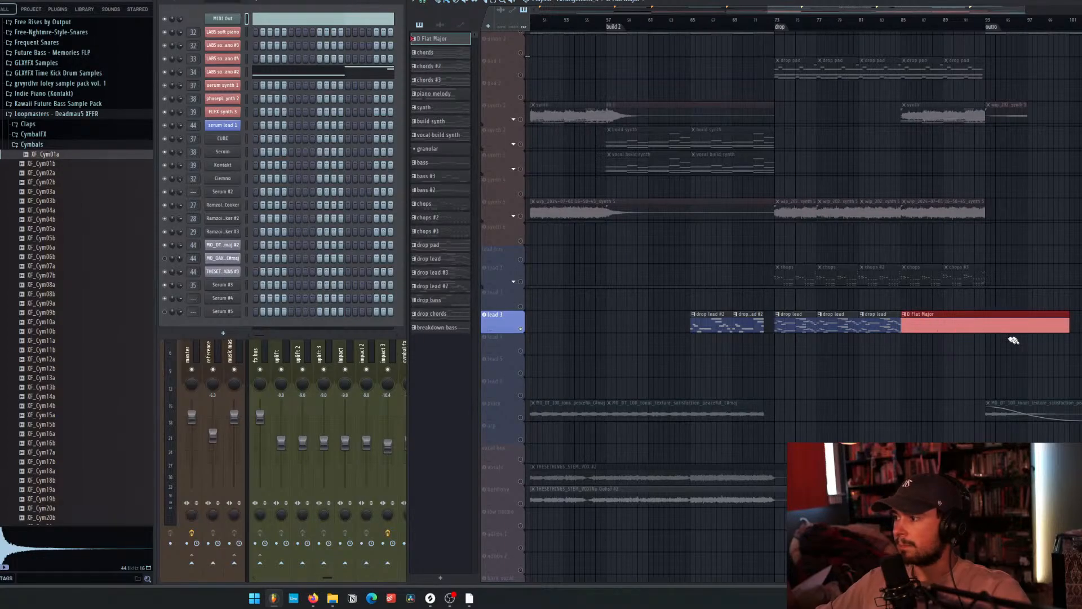
left_click_drag(990, 333, 996, 307)
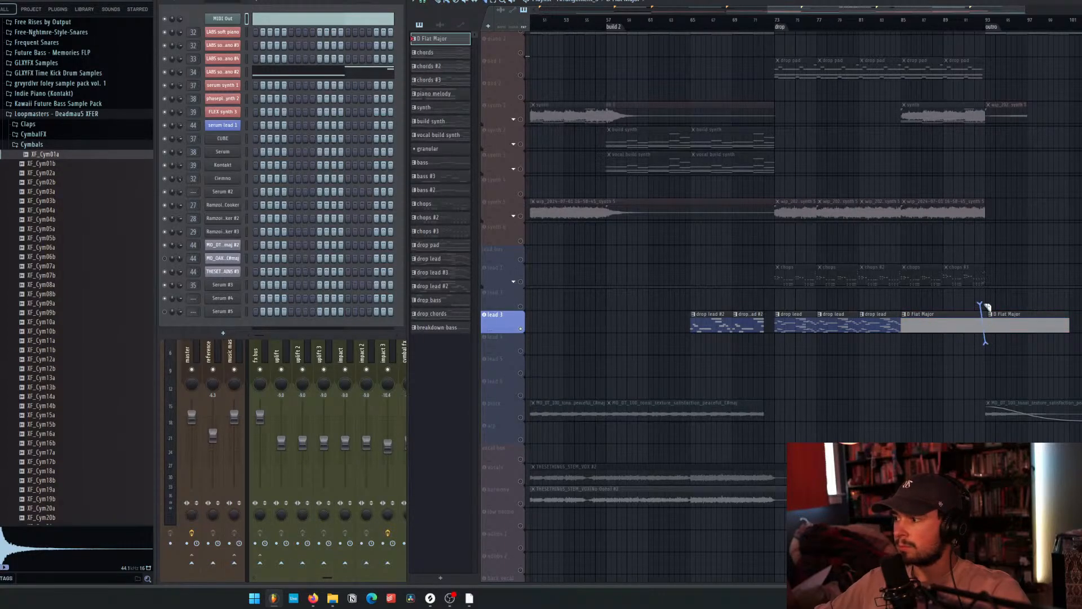
right_click(997, 326)
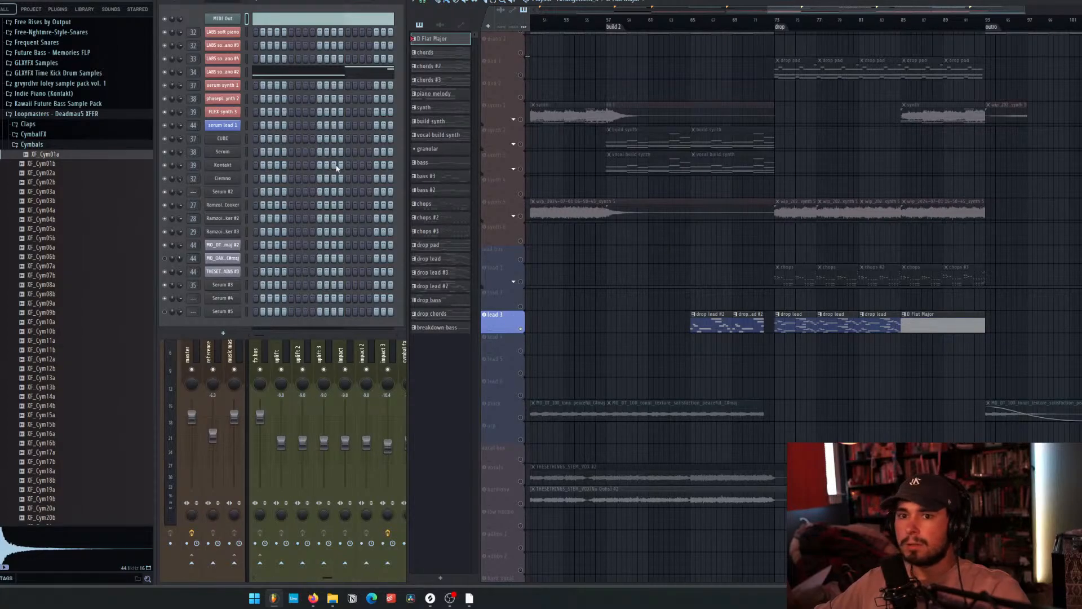
Open the LABS soft piano #2 notes and try a C8 note above the melody's second note, auditioning it.
left_click(273, 75)
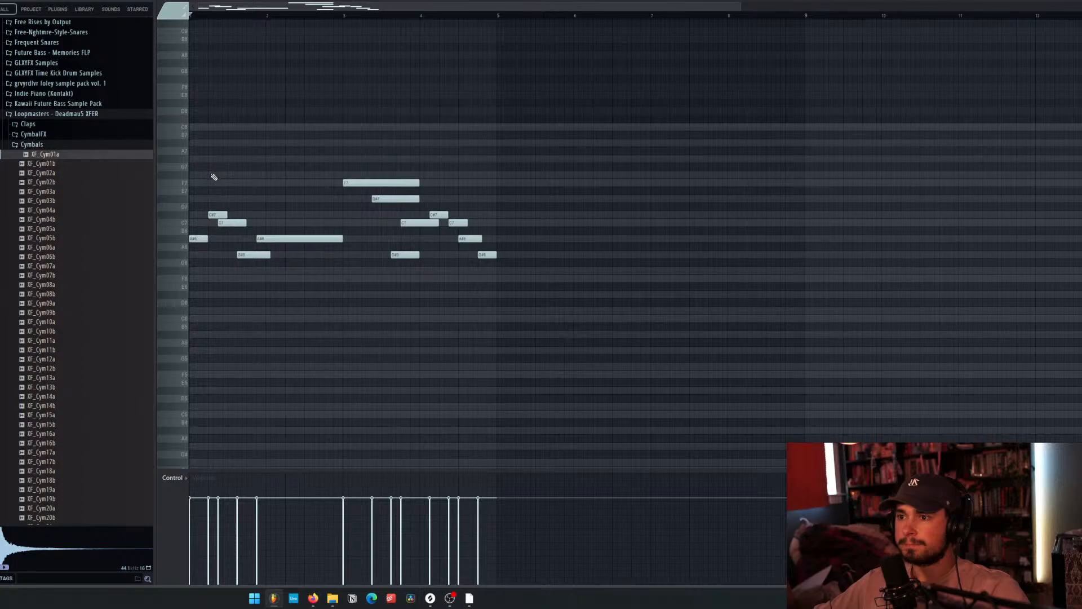
left_click_drag(214, 177, 209, 213)
left_click(214, 127)
key("space")
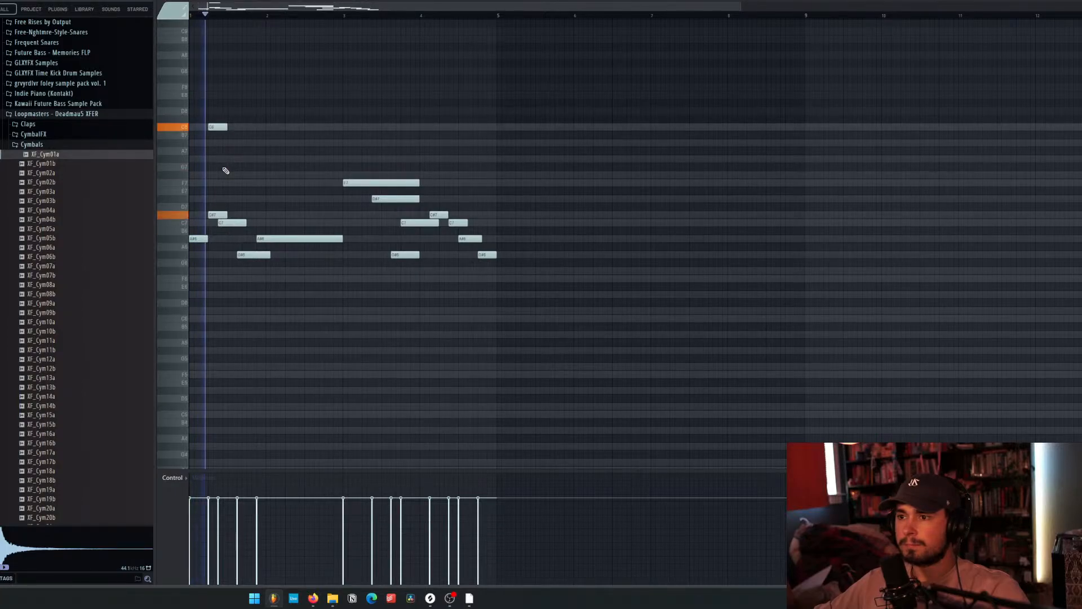
key("space")
scroll(231, 113, "up", 3)
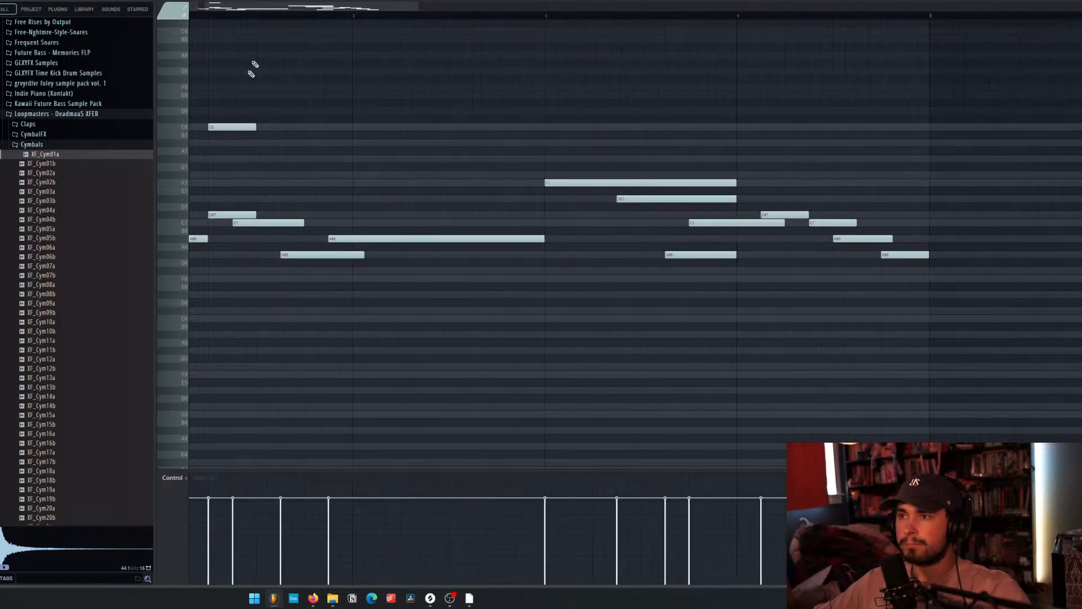
left_click_drag(257, 6, 200, 17)
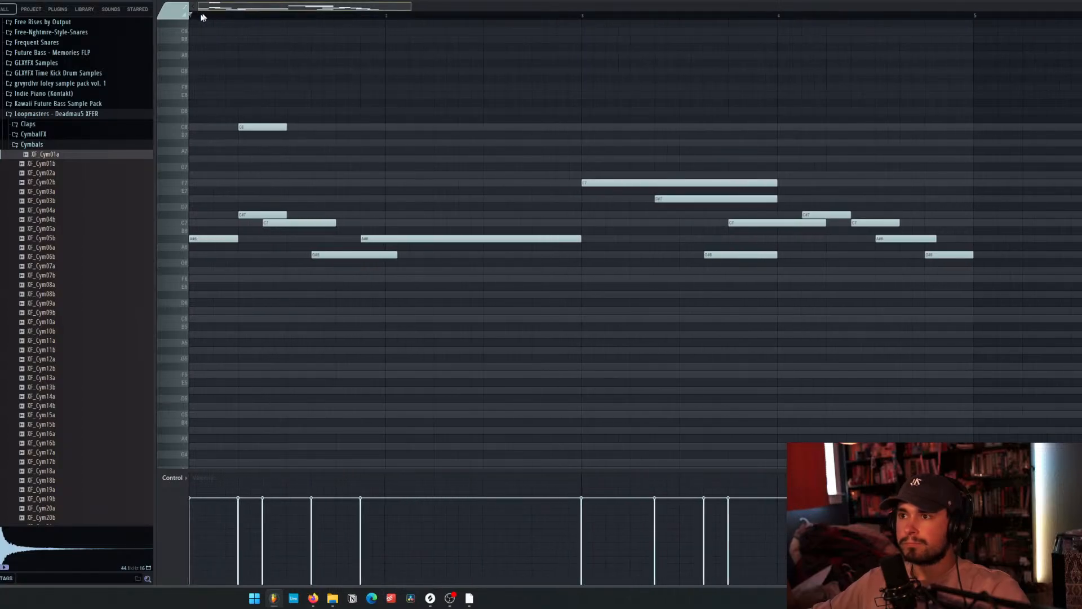
Remove the C8 note, replace the melody's second note C#7 with F7, and audition the opening.
left_click(217, 239)
left_click(242, 183)
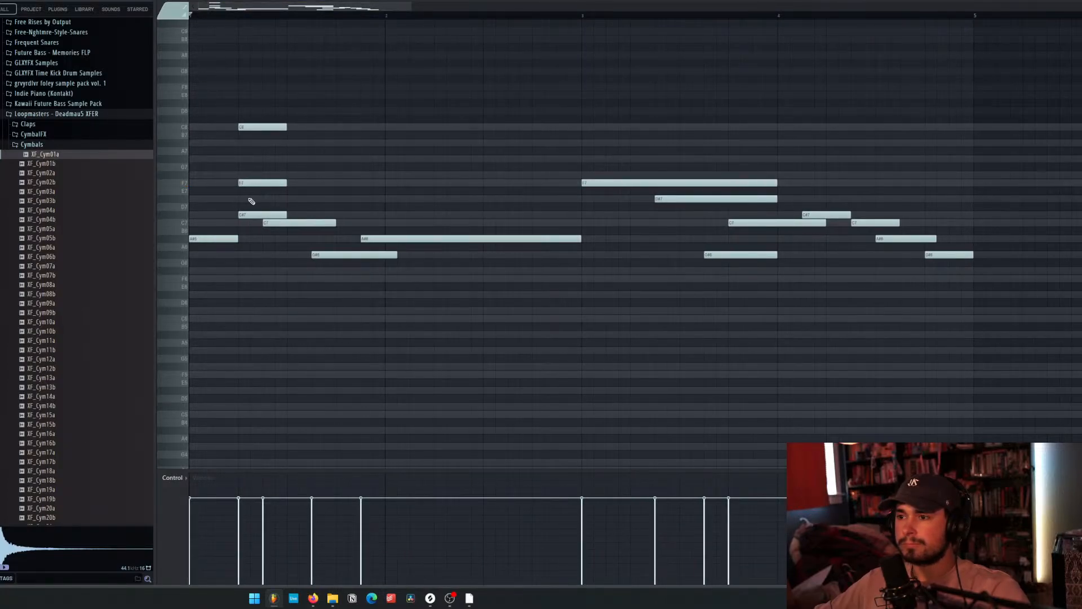
right_click(262, 127)
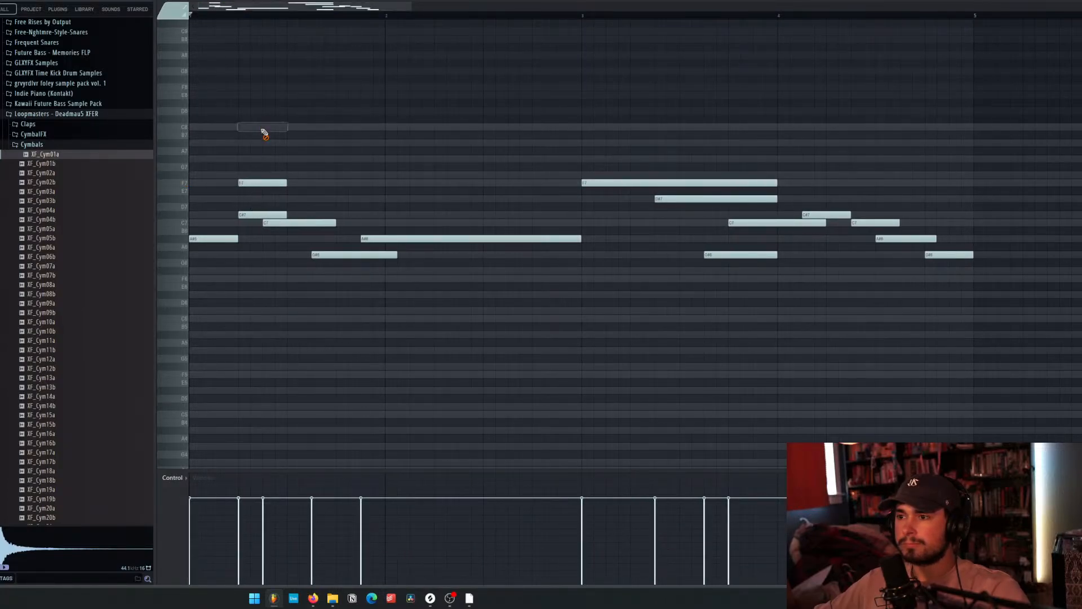
right_click(257, 215)
left_click(289, 174)
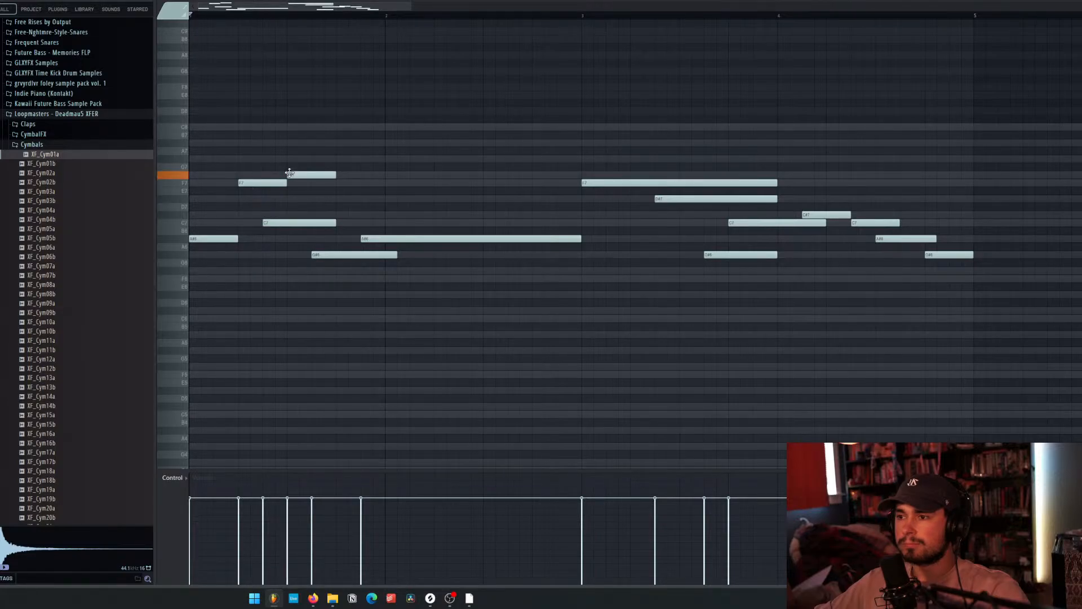
right_click(289, 173)
key("space")
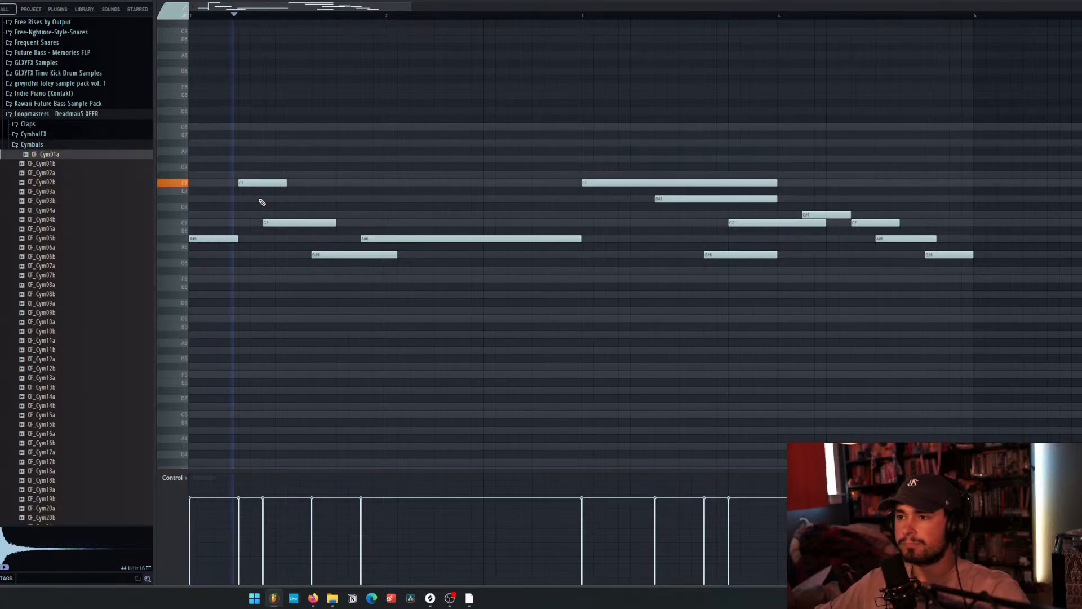
key("space")
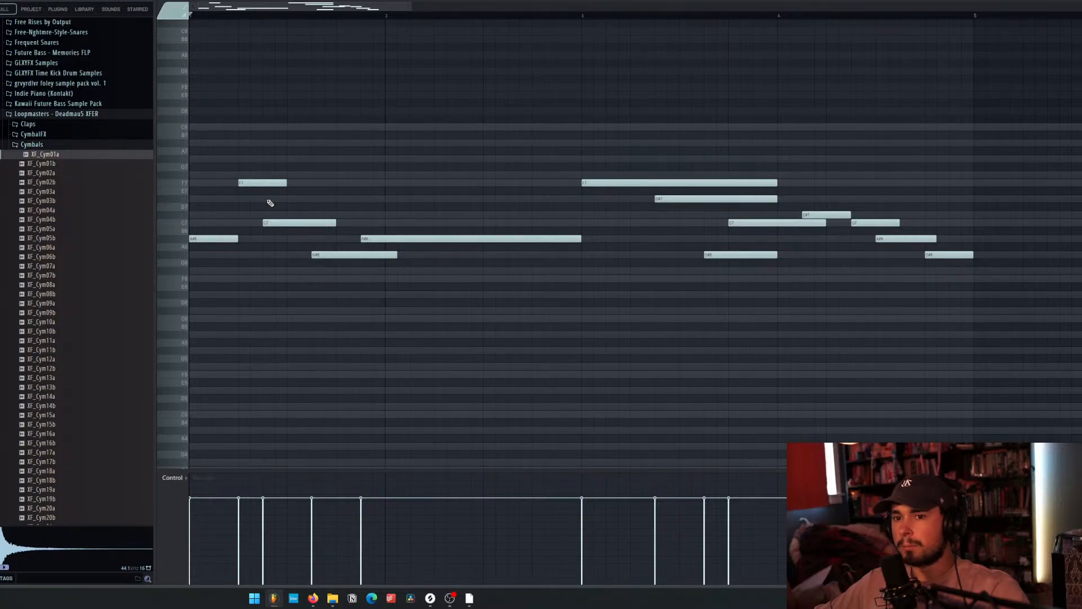
key("space")
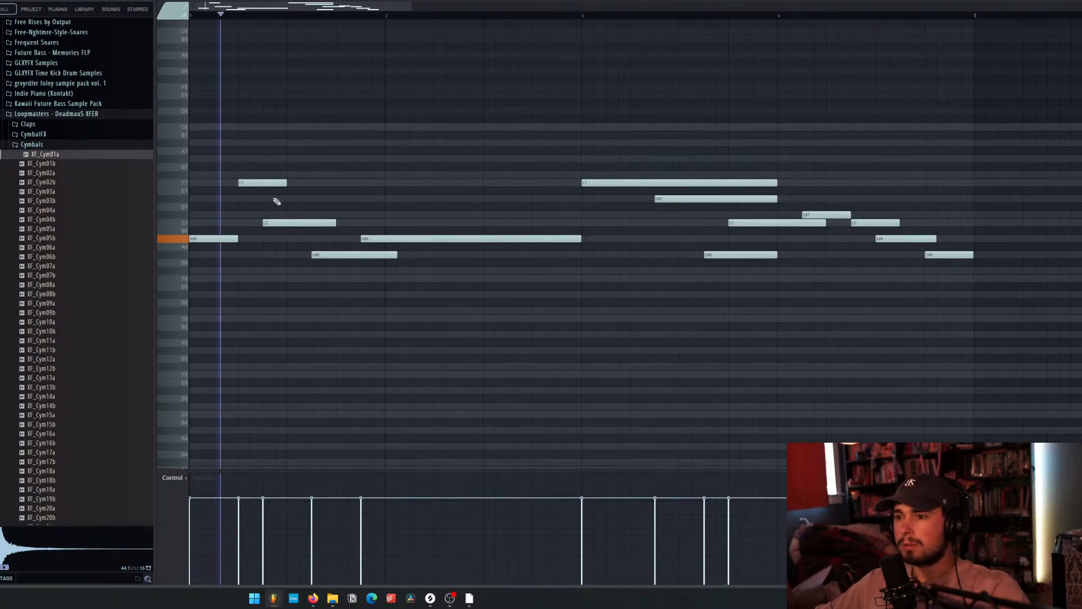
key("space")
Replace the melody's second note with D#7 and play the opening of the phrase.
left_click(261, 183)
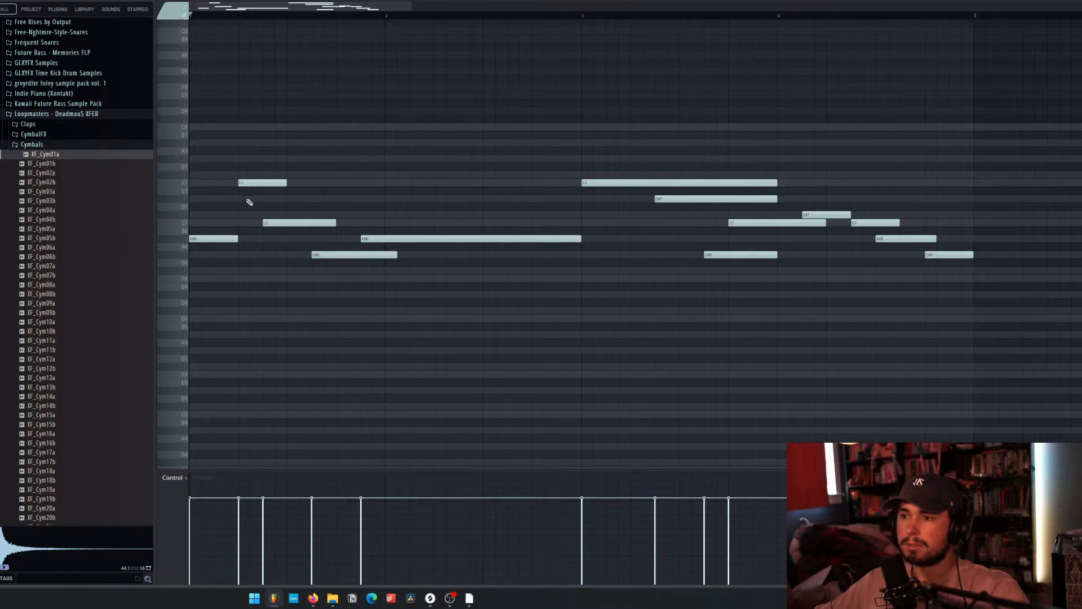
left_click(258, 197)
right_click(256, 183)
key("space")
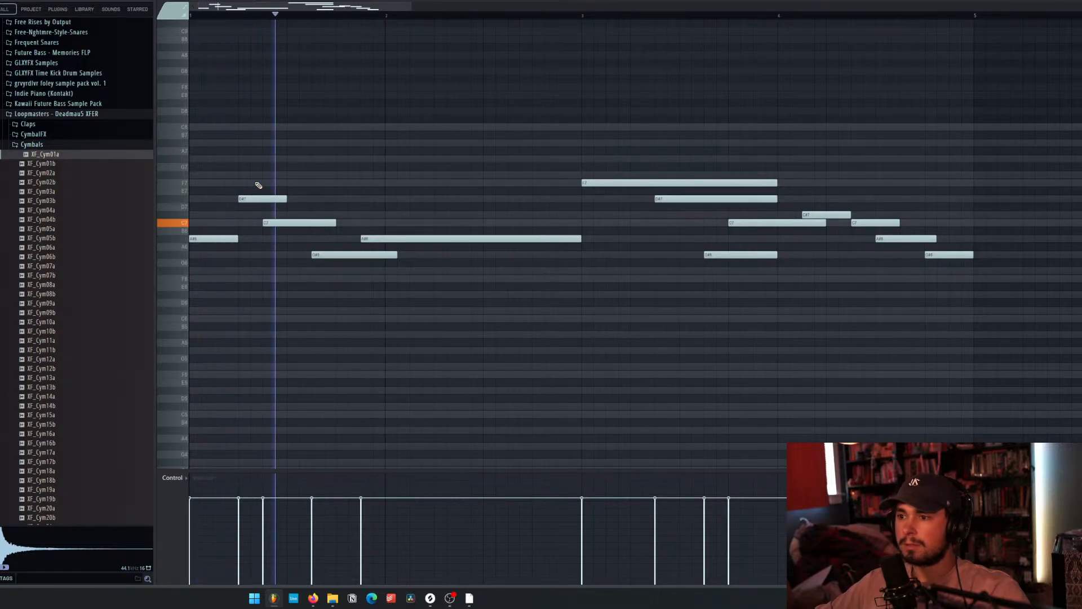
key("space")
left_click(282, 223)
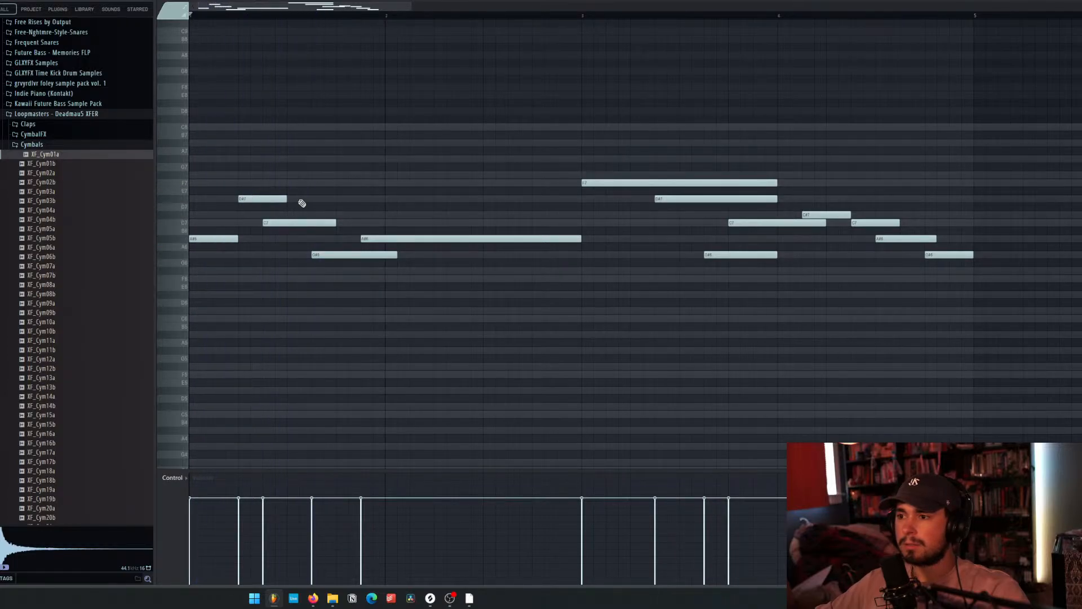
Try an F7 note above the melody's first G#6 and a C#7 note above the start of the long A#6.
left_click(312, 183)
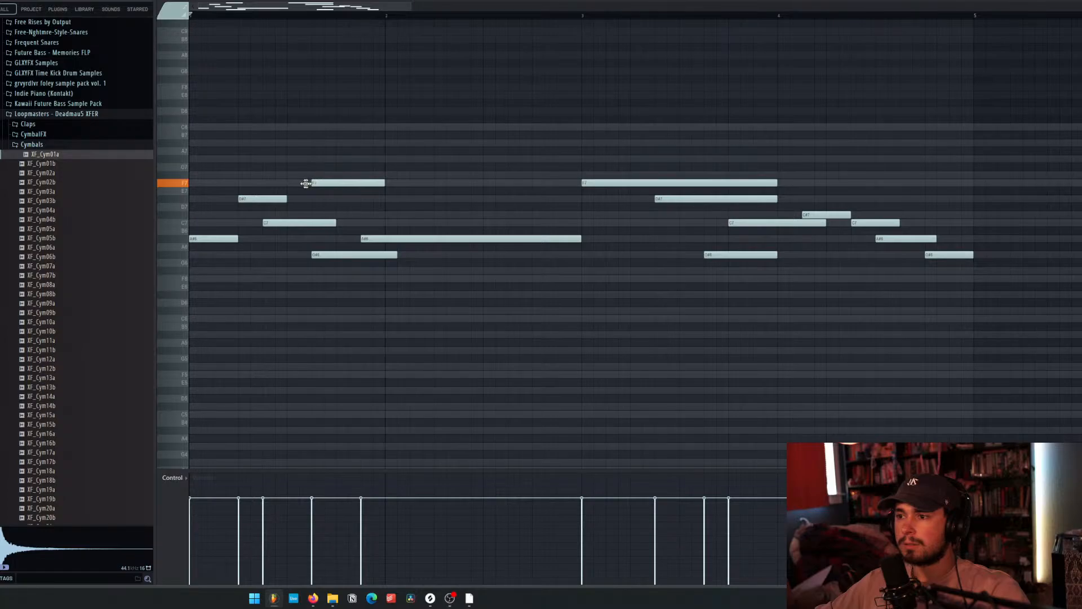
left_click(381, 199)
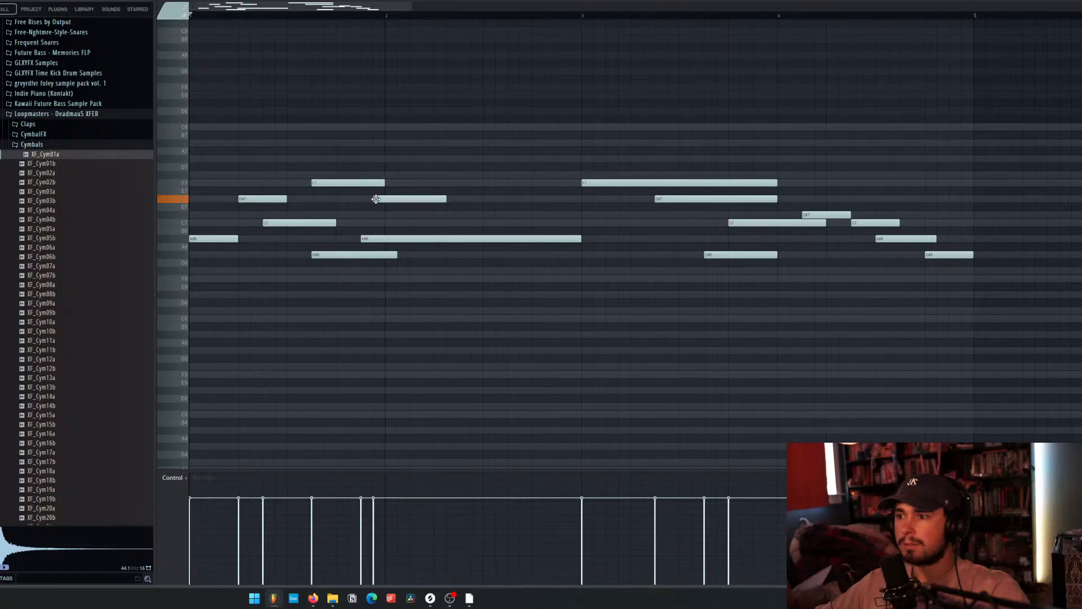
right_click(382, 201)
left_click(375, 214)
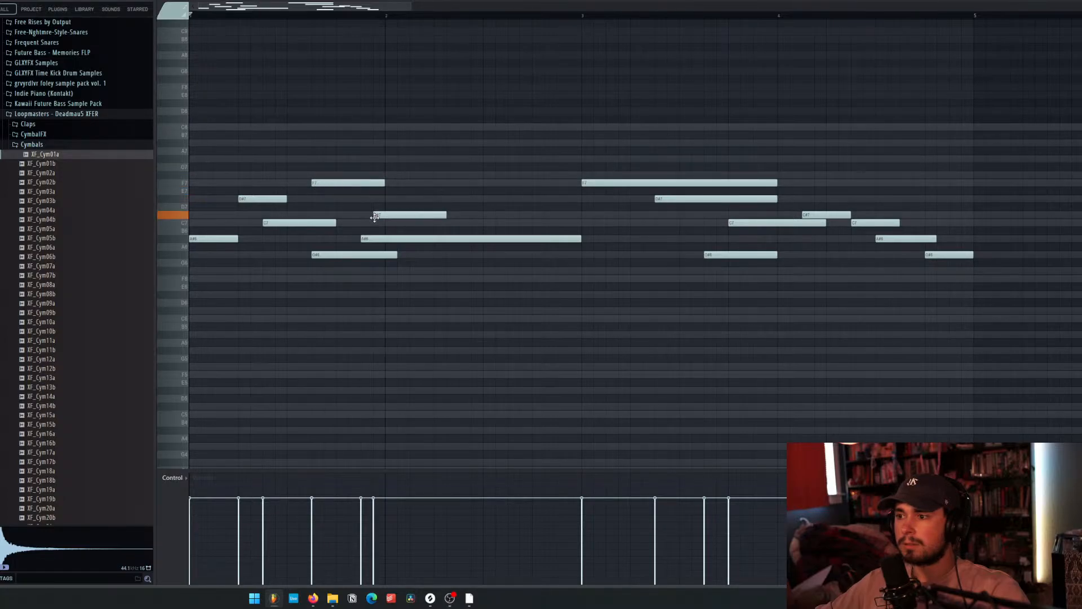
left_click_drag(375, 218, 362, 218)
mouse_move(431, 214)
left_mouse_down()
mouse_move(473, 215)
mouse_move(438, 217)
left_mouse_up()
Try the phrase without its first G#6 and the long A#6, and play the opening.
right_click(431, 239)
right_click(386, 254)
right_click(314, 224)
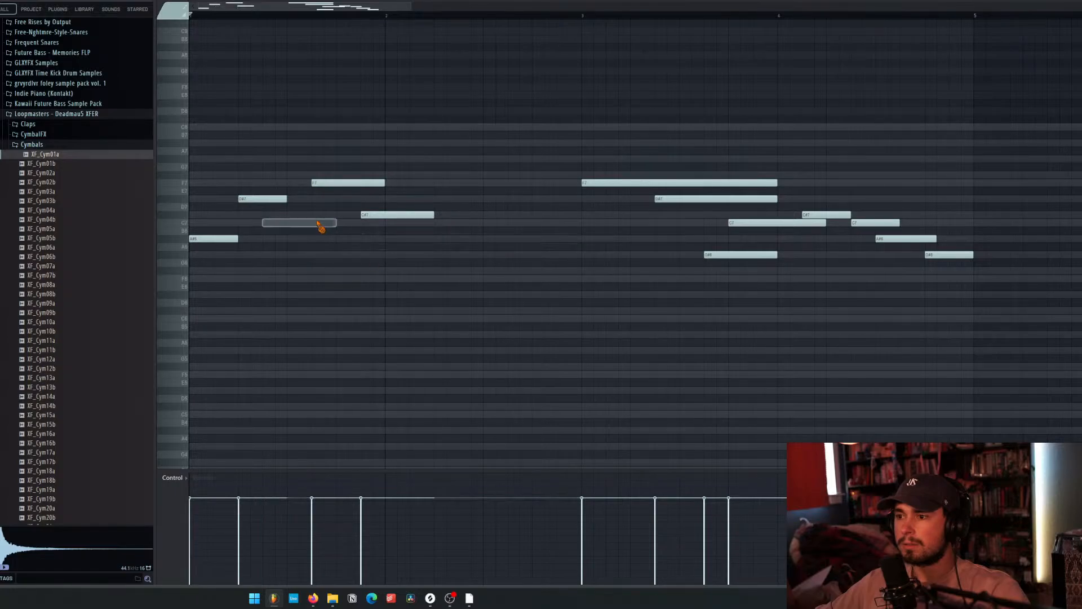
key("ctrl+z")
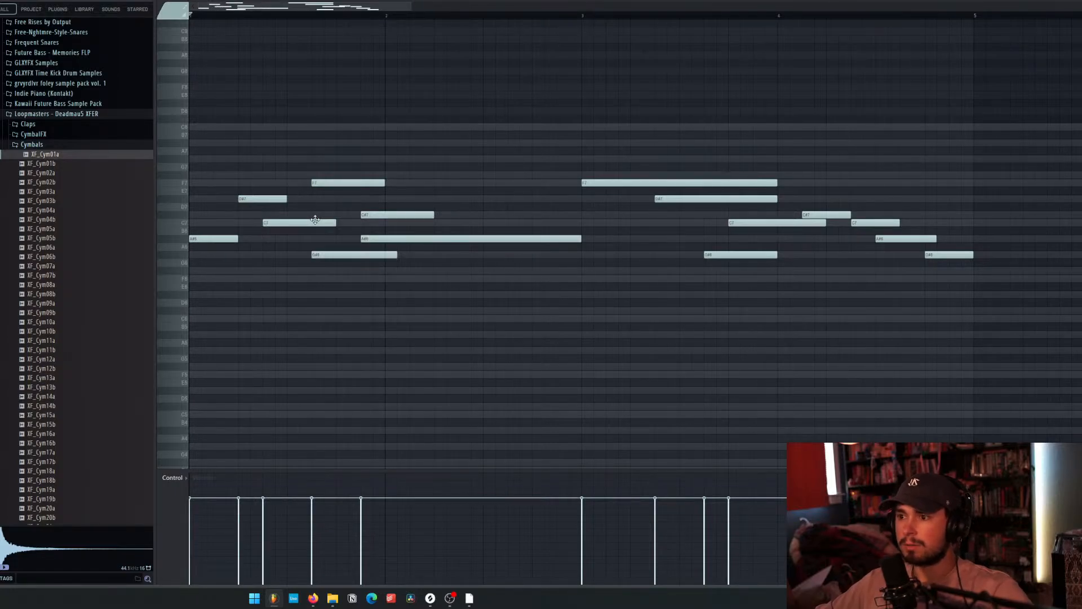
right_click(374, 253)
right_click(376, 239)
key("space")
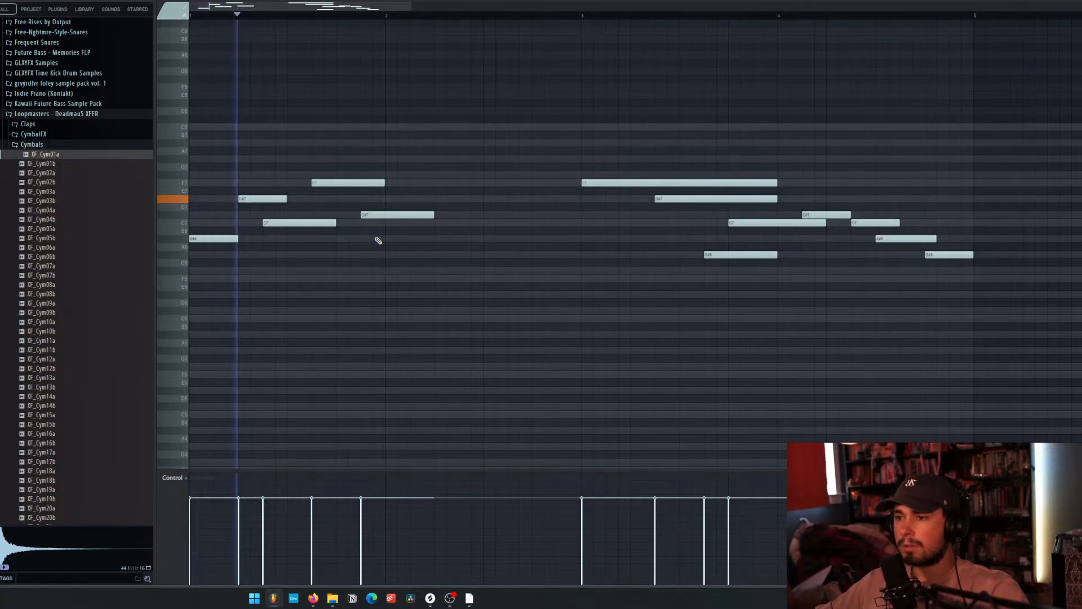
key("space")
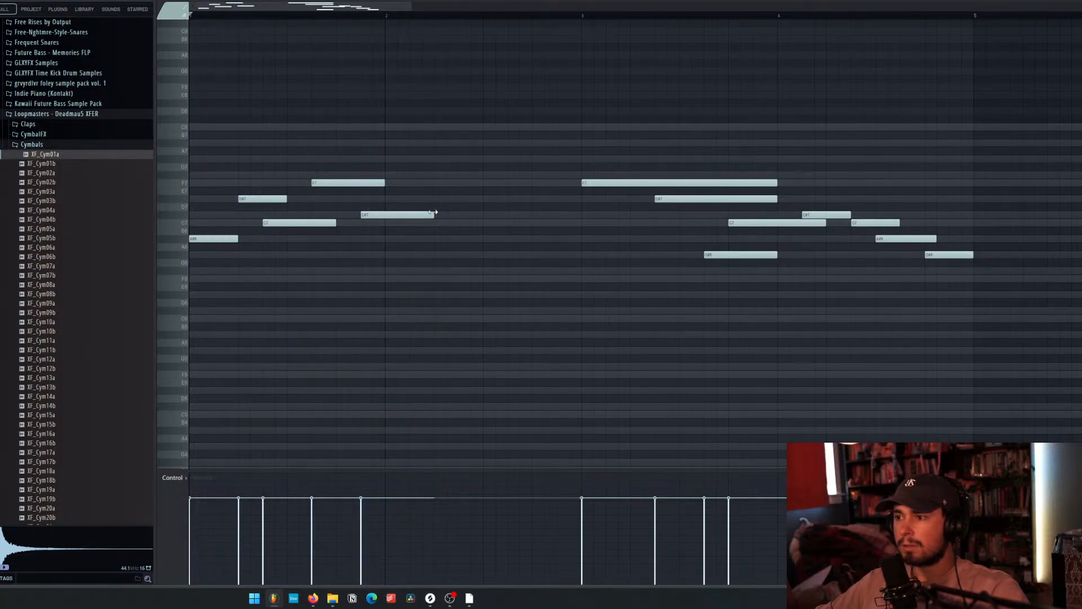
Try raising the added F7 note to F#7 and audition the phrase.
left_click_drag(324, 182, 327, 174)
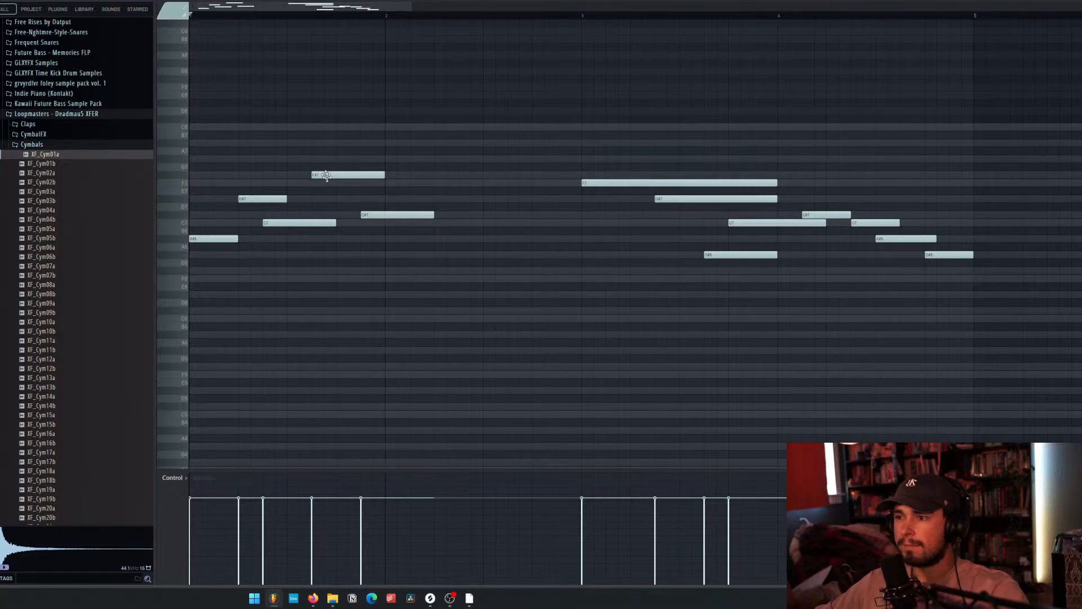
key("space")
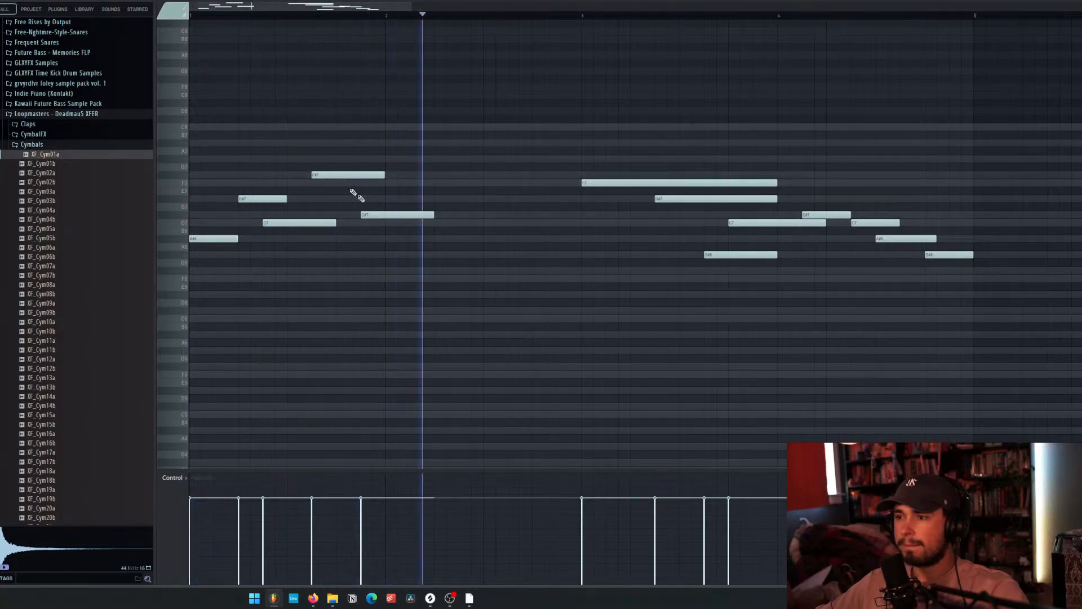
key("space")
Try F7 in place of the C#7 note that follows the F#7, and play the opening.
left_click(372, 183)
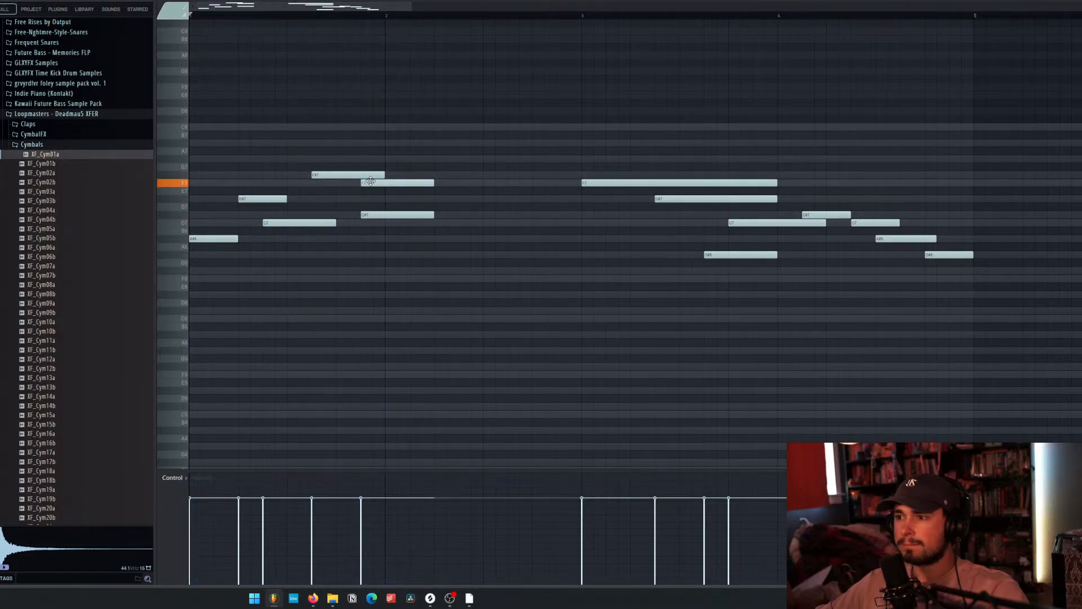
right_click(381, 214)
key("space")
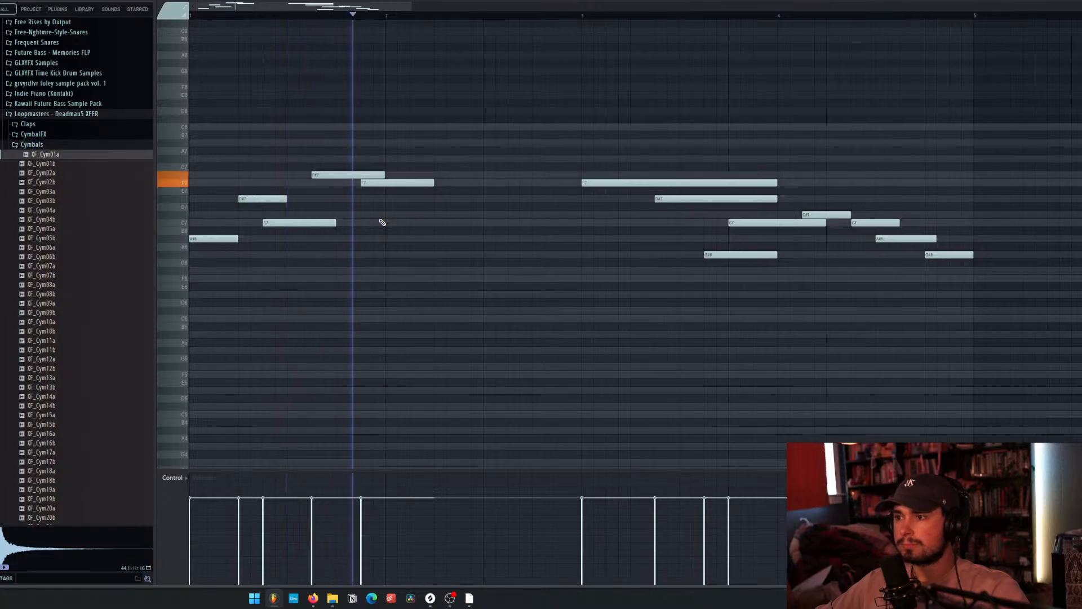
key("space")
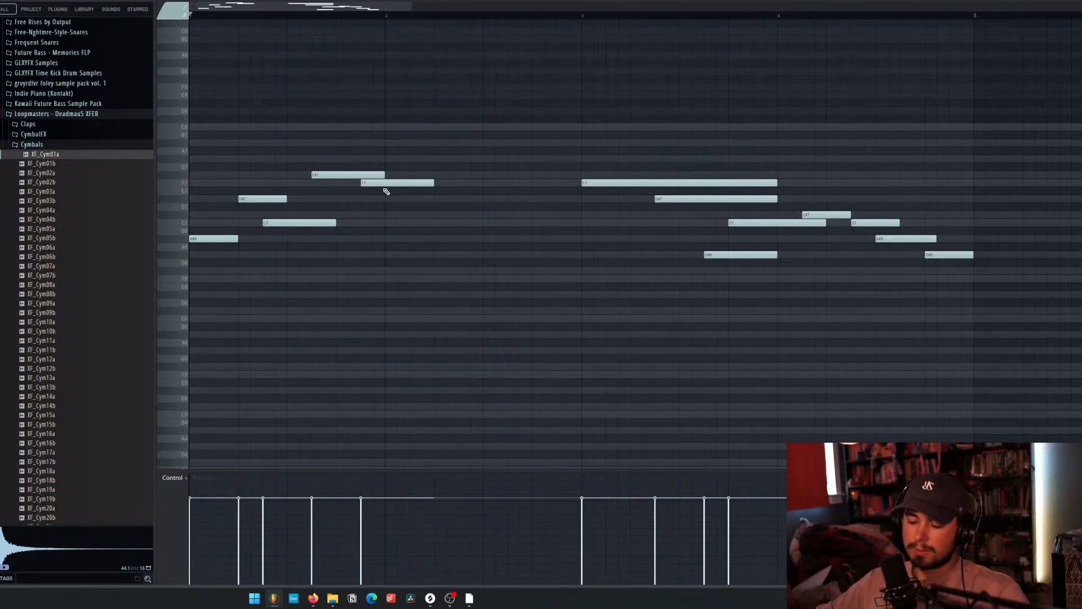
Undo the phrase edits back to the long A#6 version, remove the added F7 note, and play the opening.
key("ctrl+z")
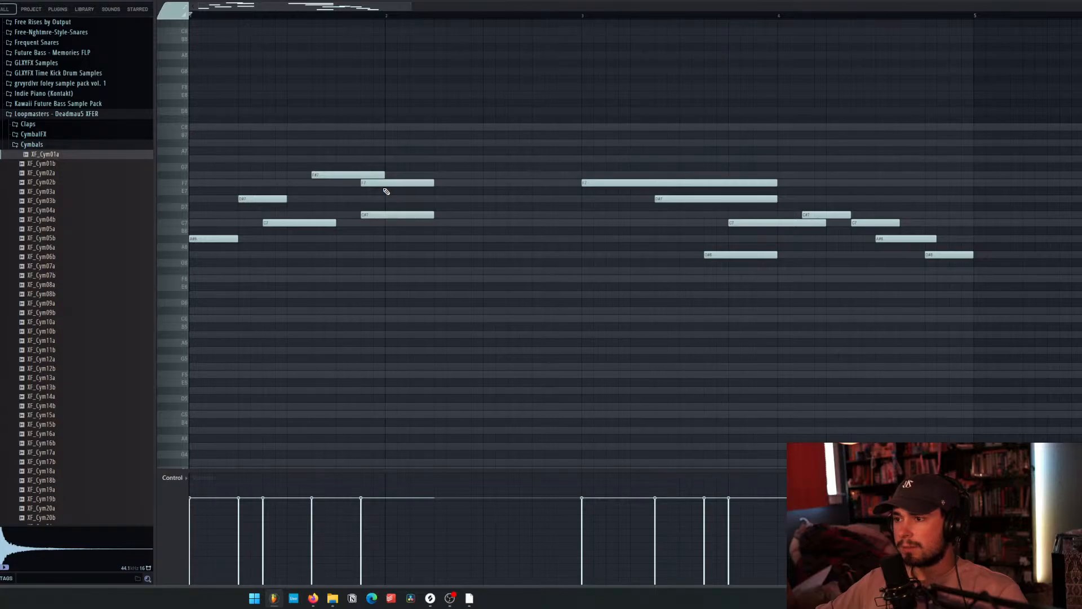
key("ctrl+z")
key("ctrl+z")
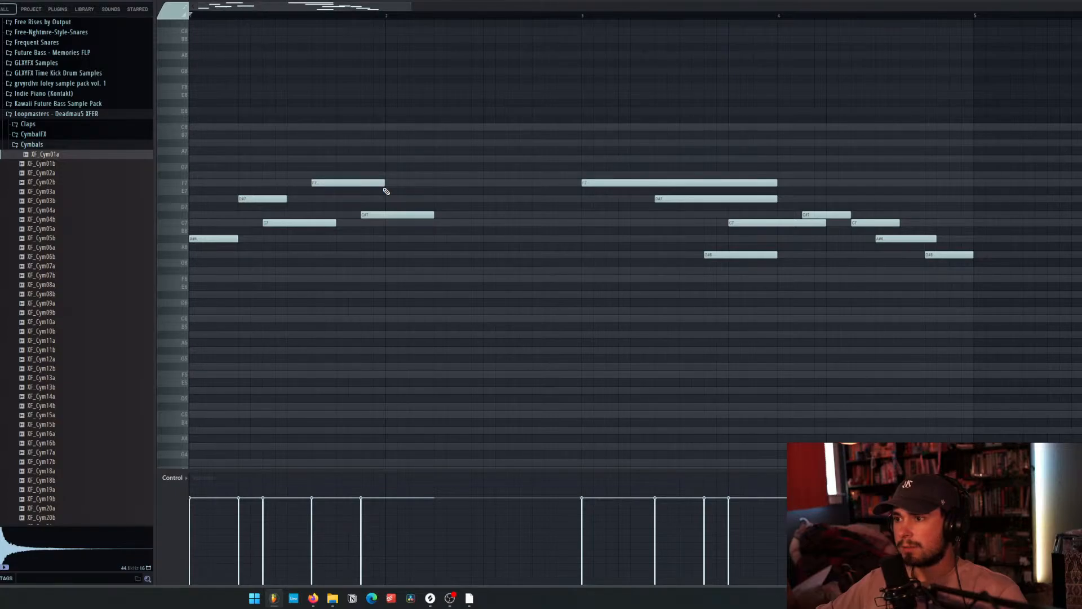
key("ctrl+z")
key("ctrl+z")
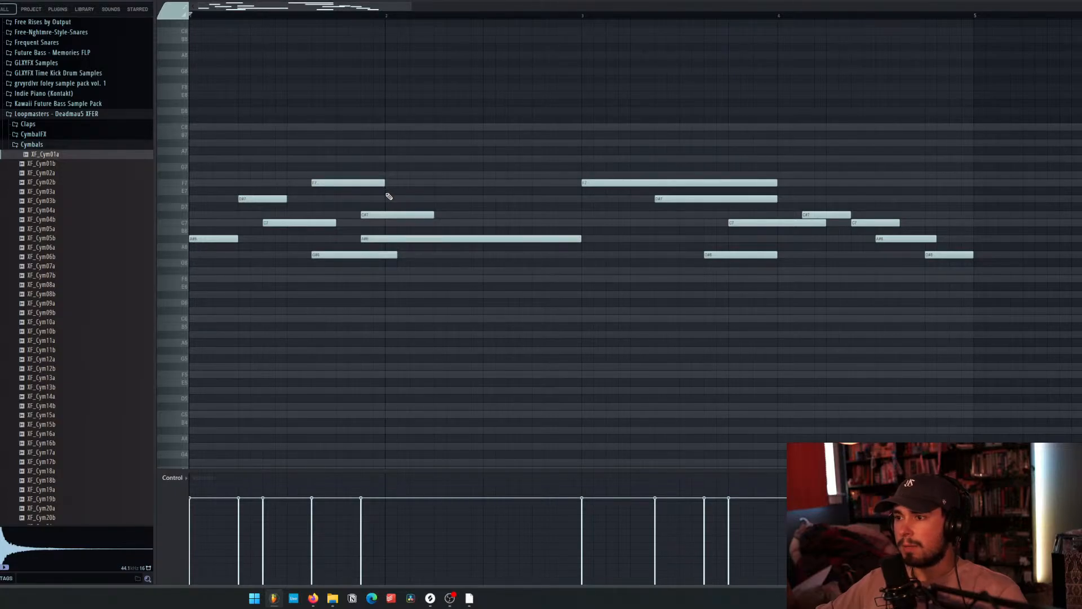
key("ctrl+z")
left_click(385, 196)
right_click(386, 196)
right_click(353, 182)
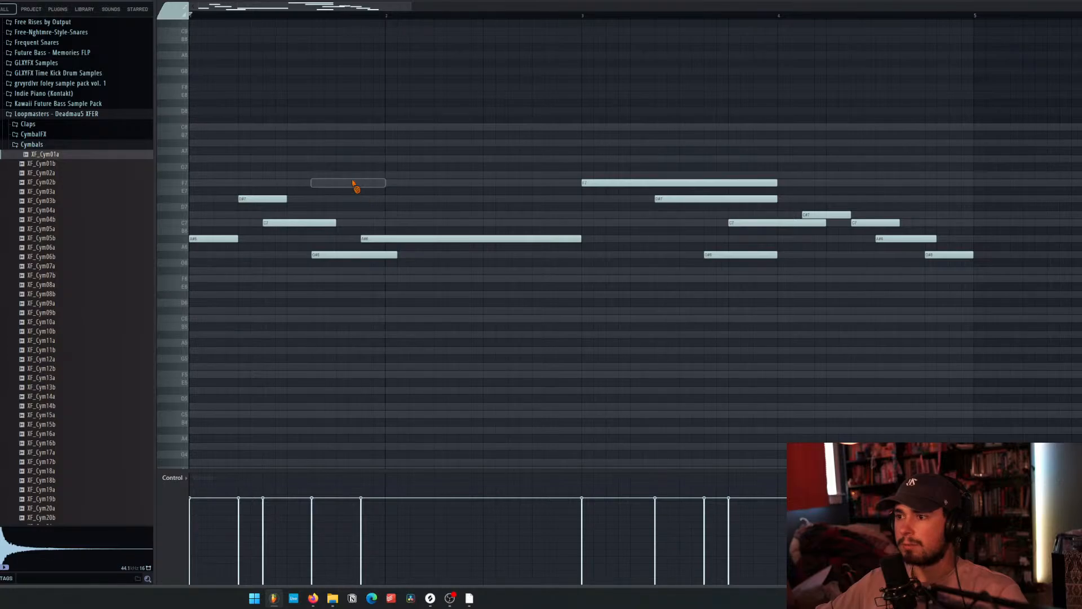
key("space")
key("space")
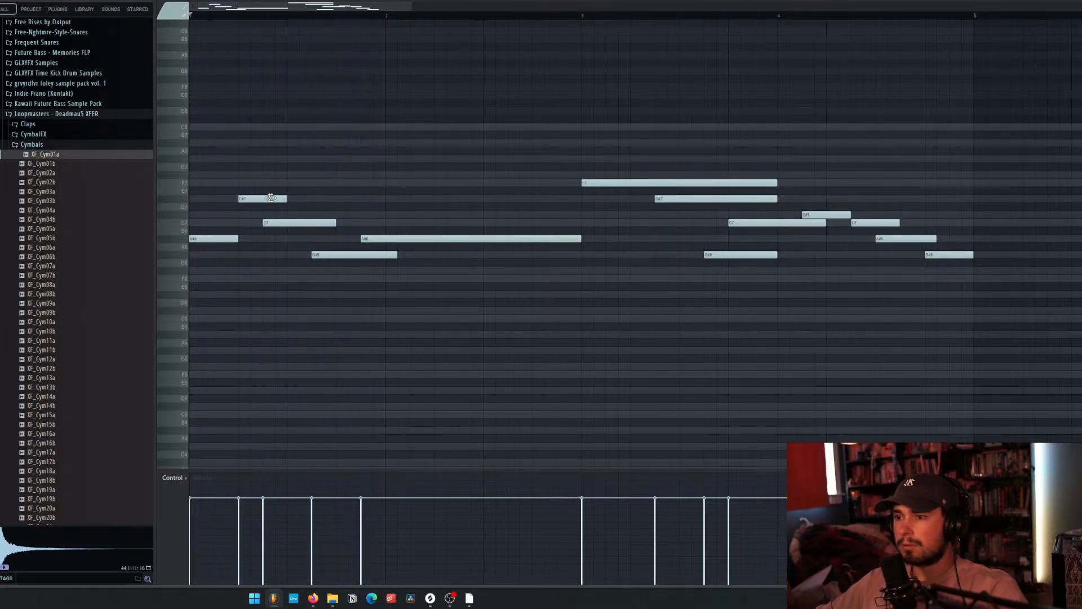
Lower the melody's second note from D#7 to C#7 and play the opening.
left_click_drag(270, 198, 270, 214)
key("space")
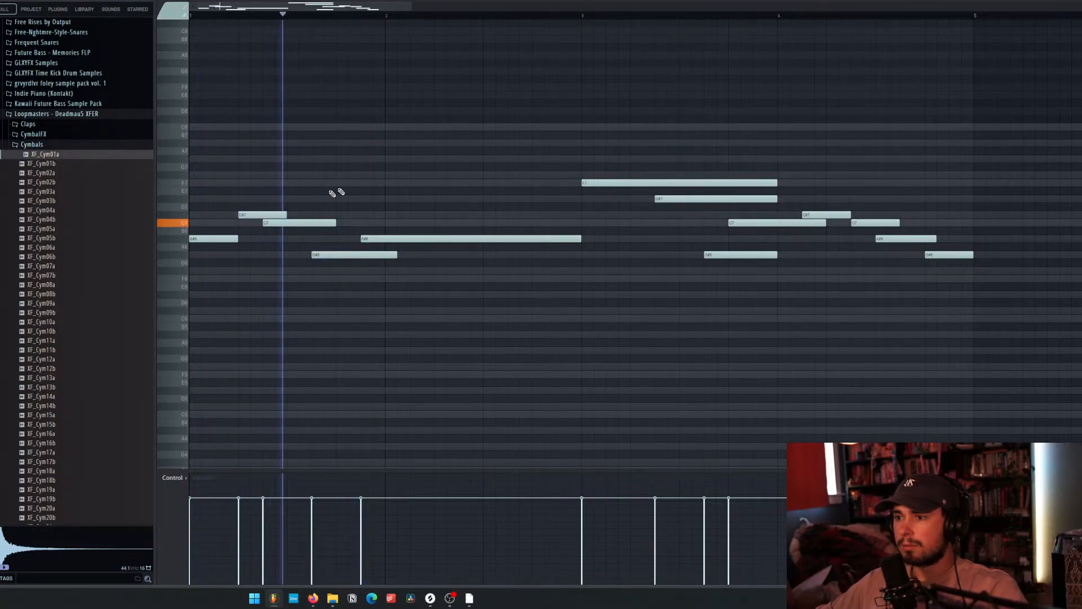
key("space")
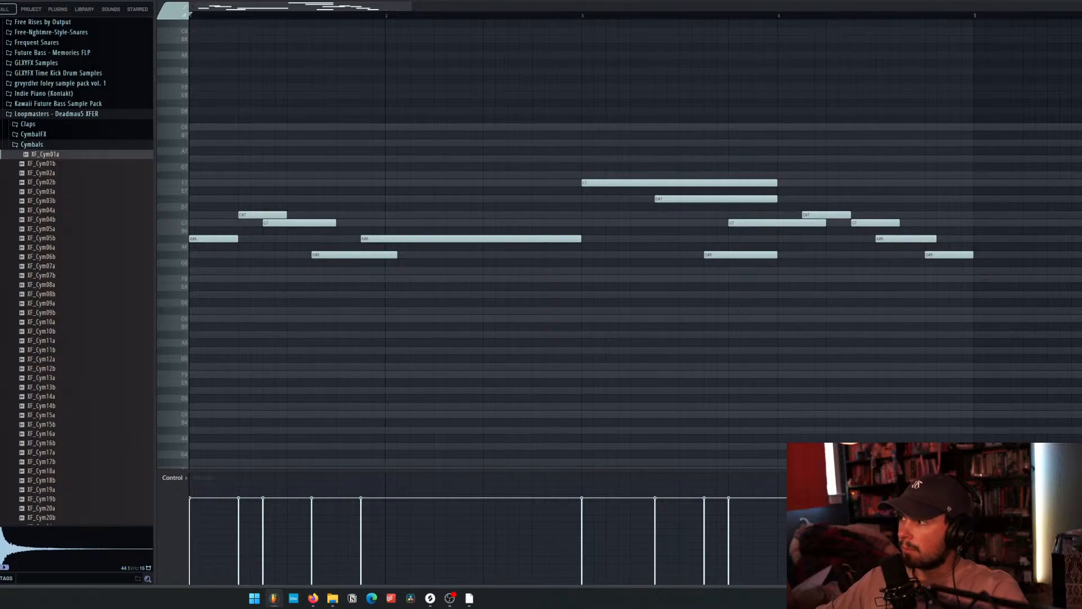
Check the Serum #5 notes in the D Flat Major pattern and return to the arrangement.
key("F7")
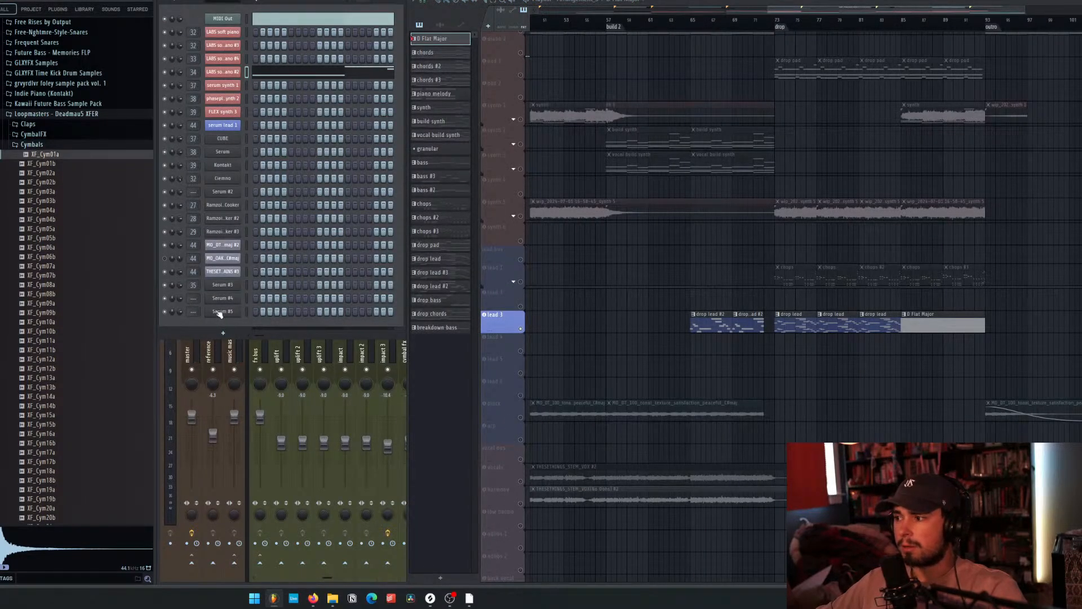
left_click(804, 326)
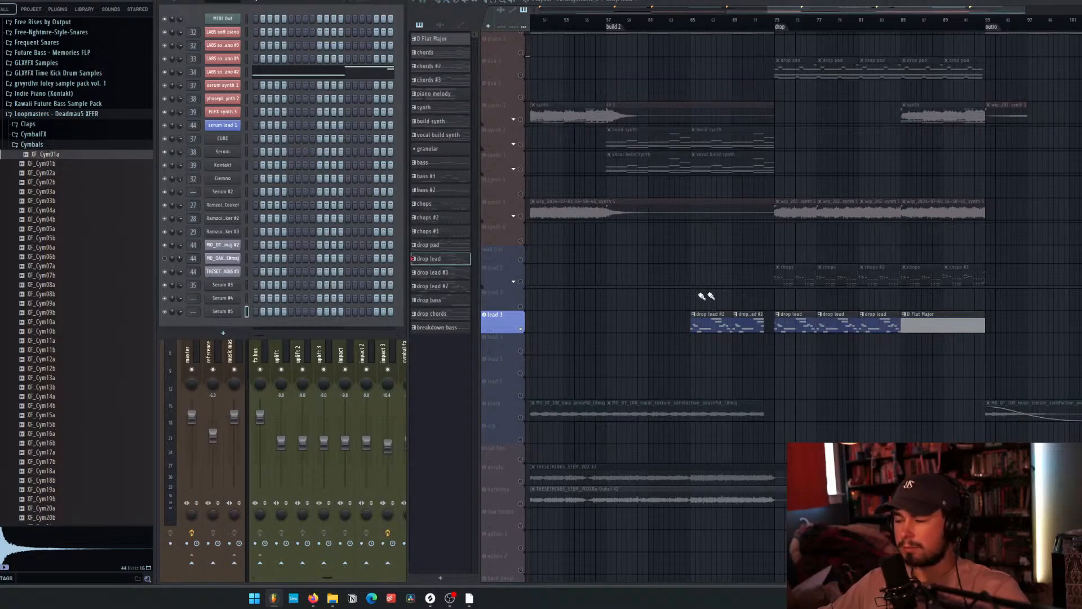
left_click(942, 325)
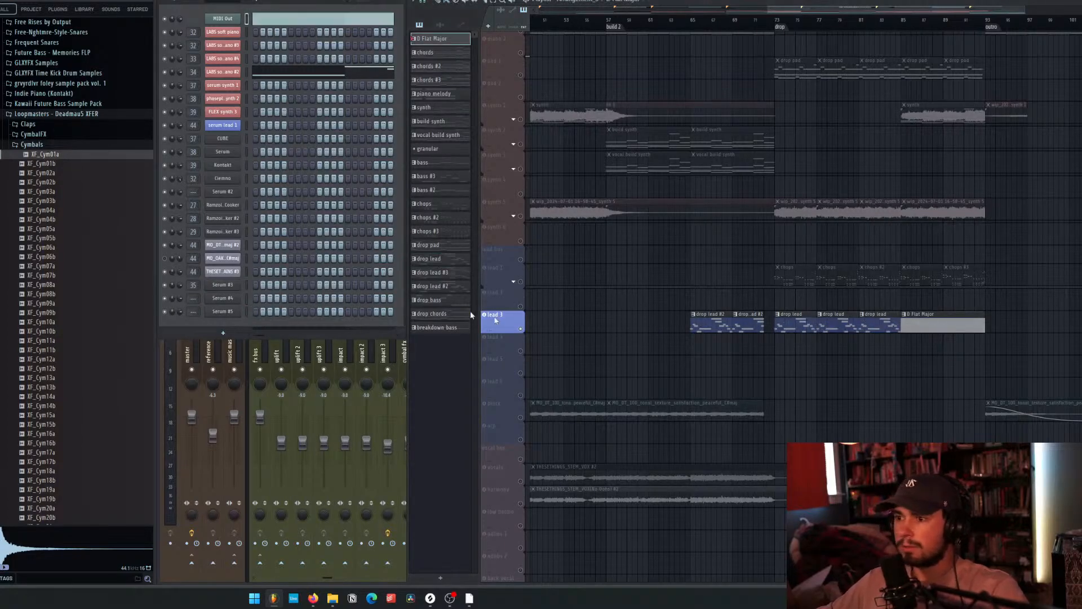
right_click(233, 314)
left_click(239, 309)
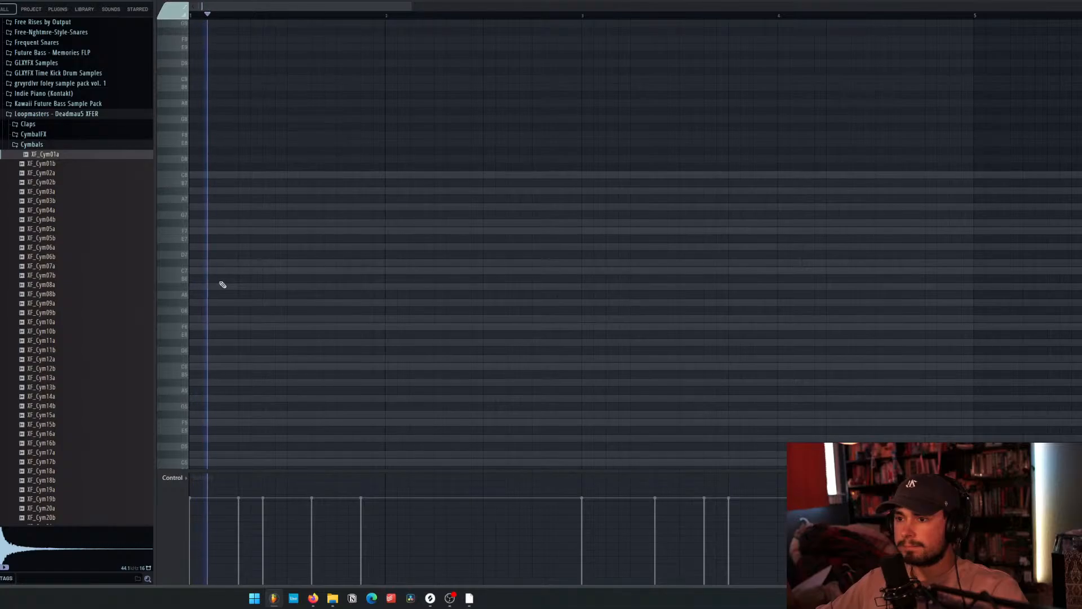
scroll(338, 242, "down", 5)
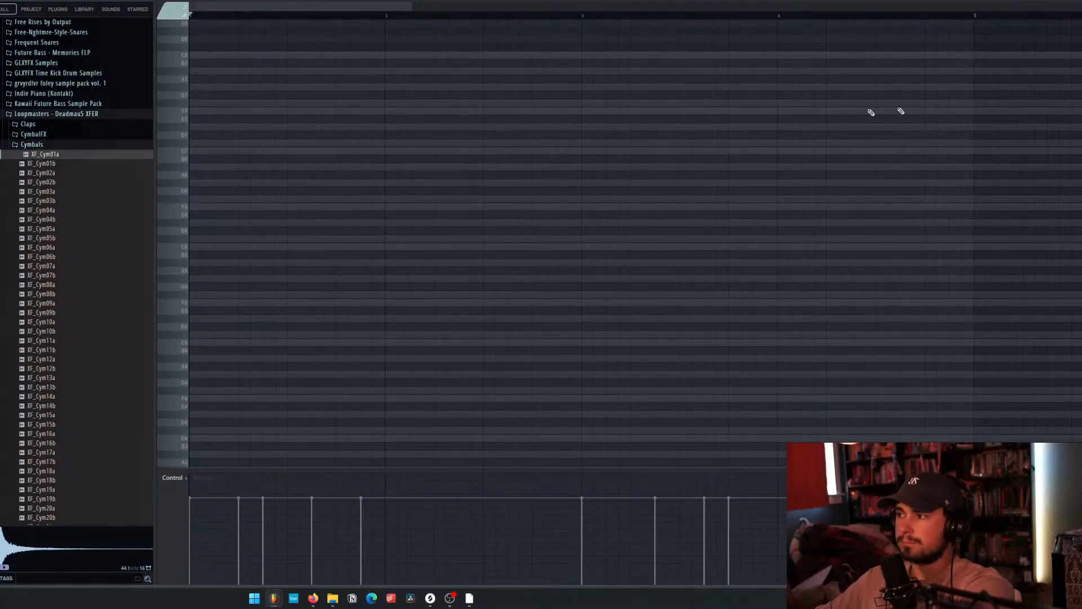
key("m")
key("F7")
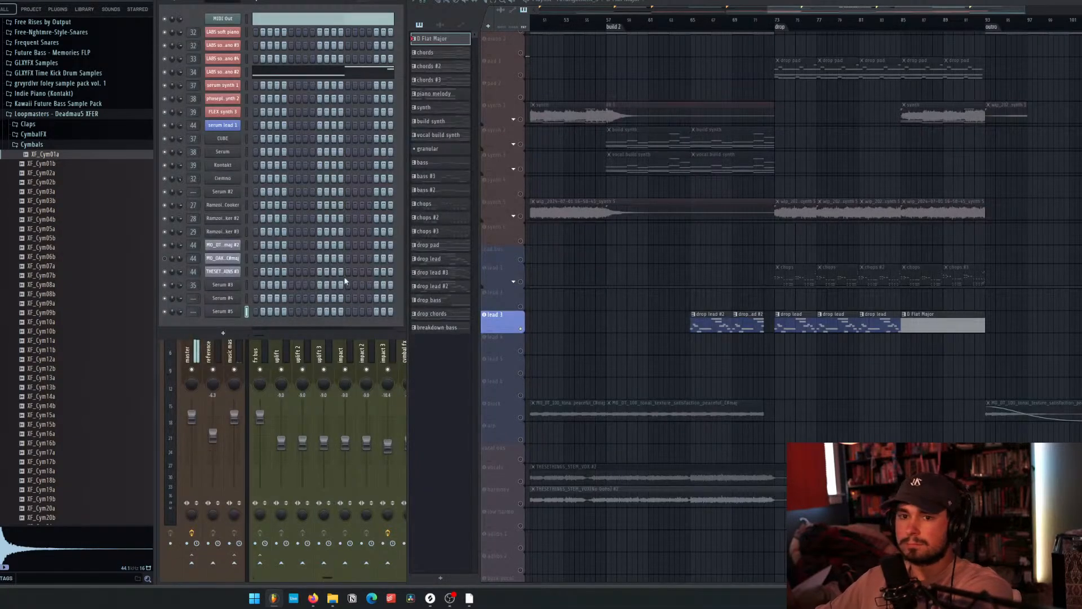
Audition the Splice preset GUITAR - Koto in Serum #5, and switch the synth to the harp_andromeda preset.
left_click(222, 313)
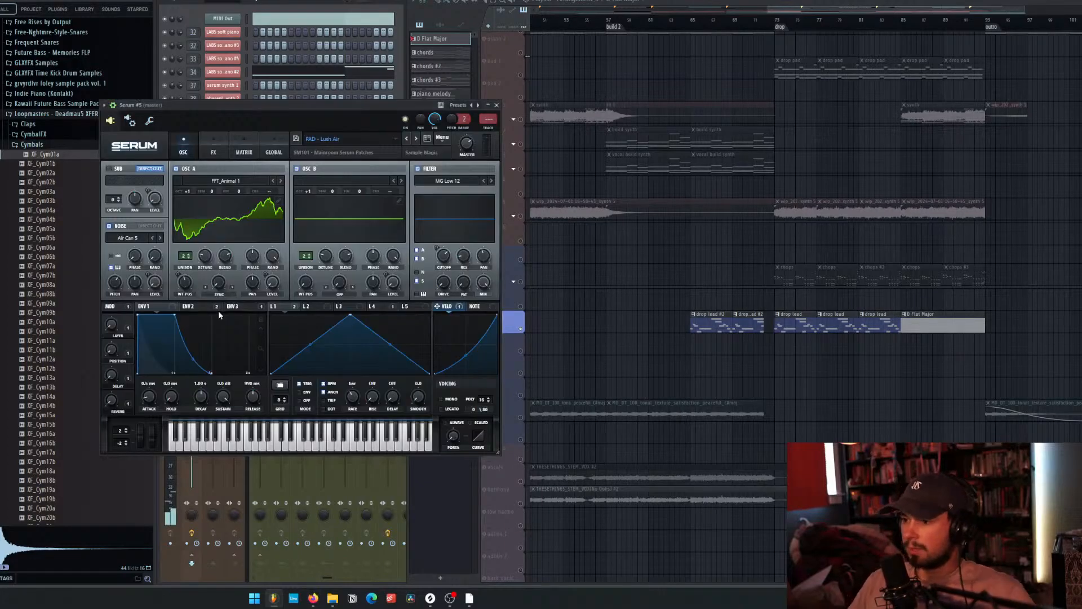
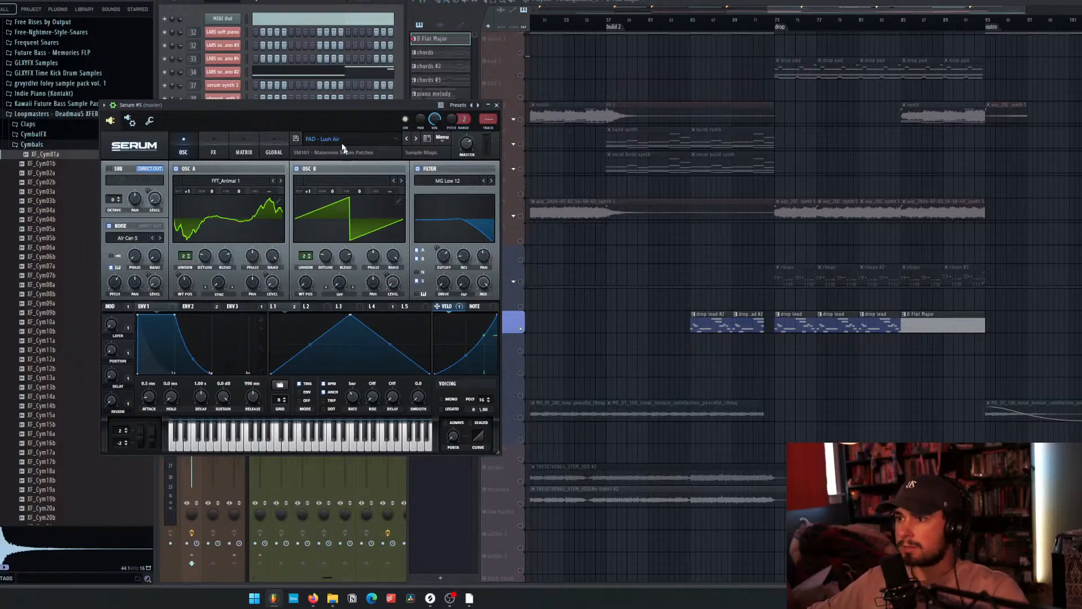
left_click(321, 138)
mouse_move(329, 230)
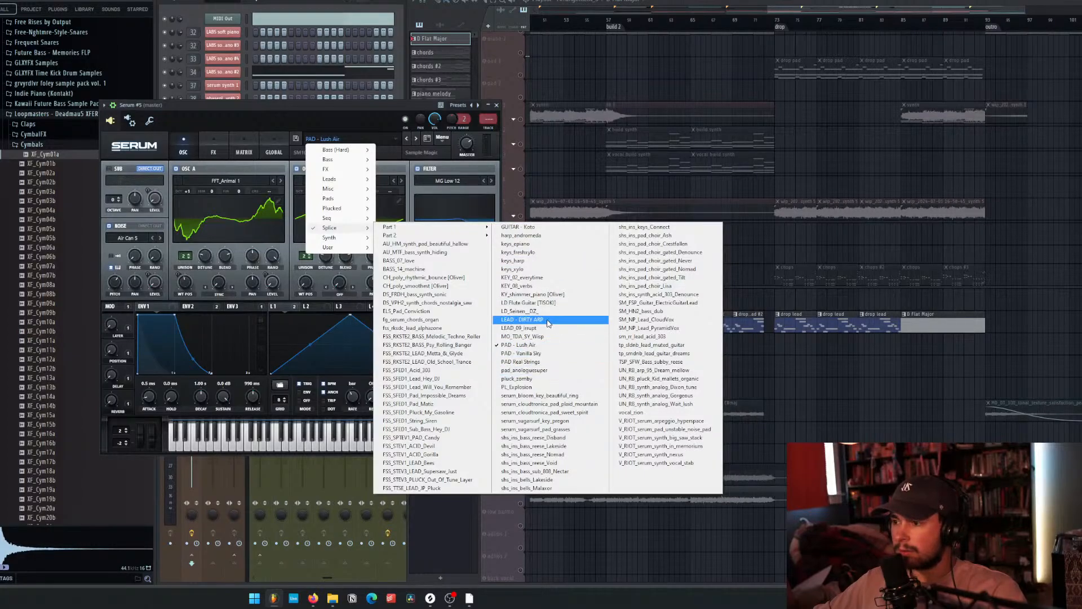
left_click(542, 227)
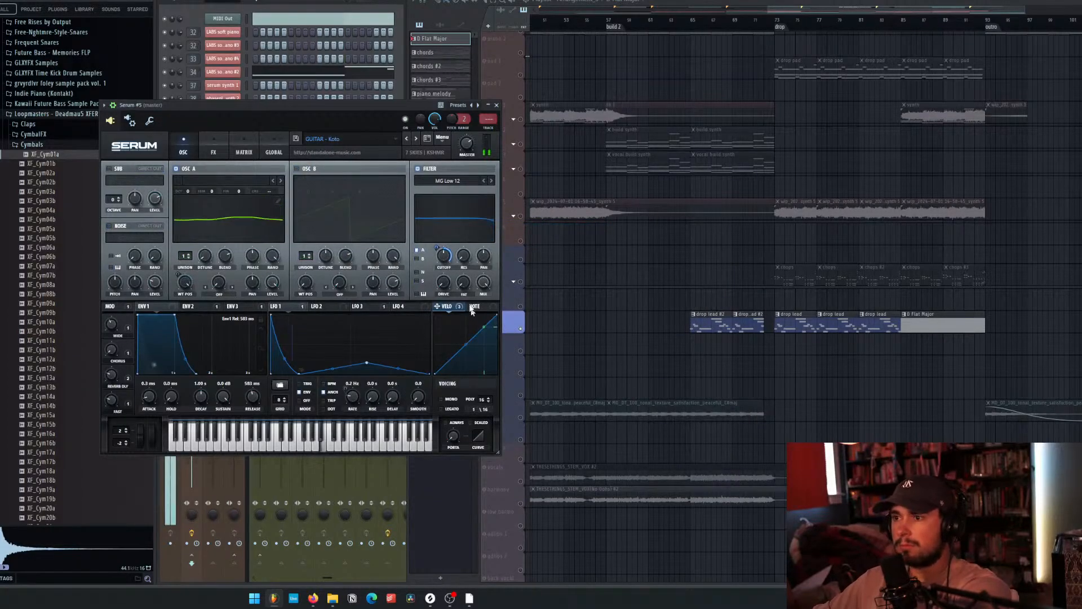
left_click(415, 140)
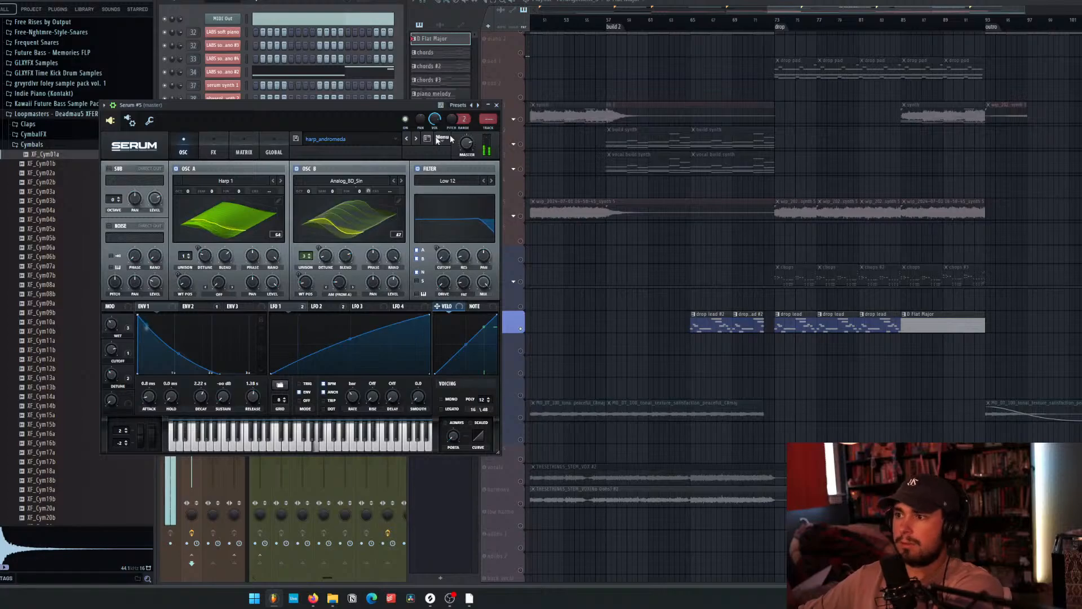
key("Escape")
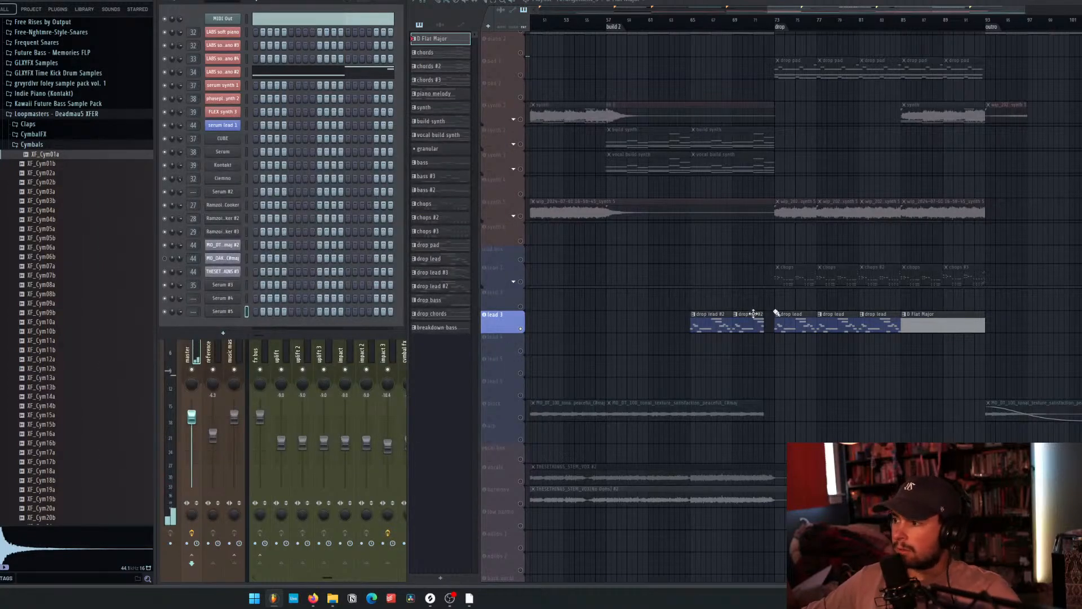
Try F7 and G7 as opening Serum #5 notes in the drop lead pattern, remove both, and return to the arrangement.
left_click(807, 323)
right_click(251, 313)
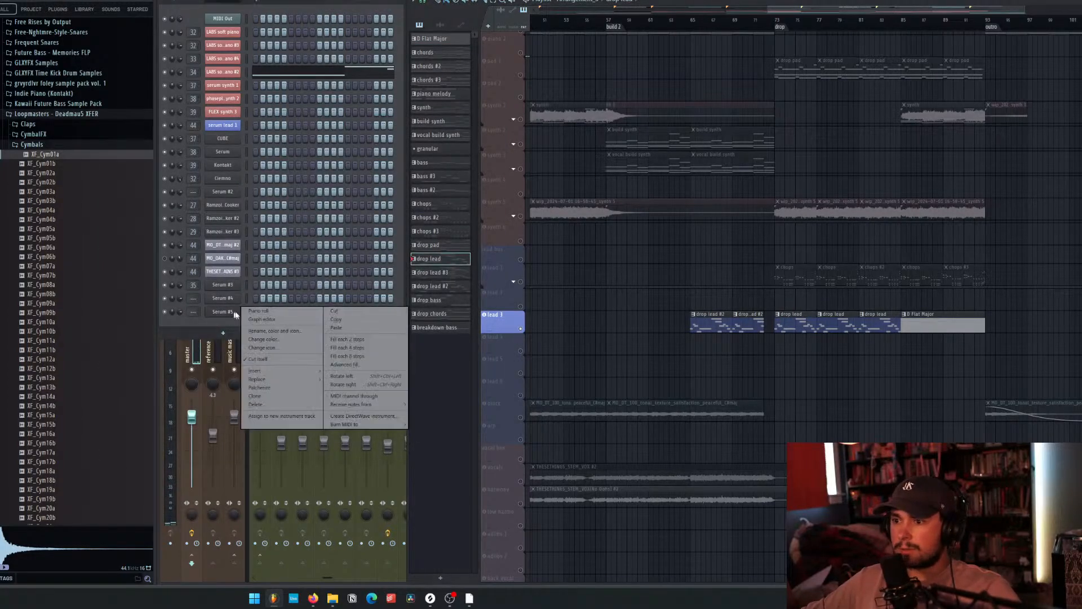
left_click(248, 311)
left_click(195, 207)
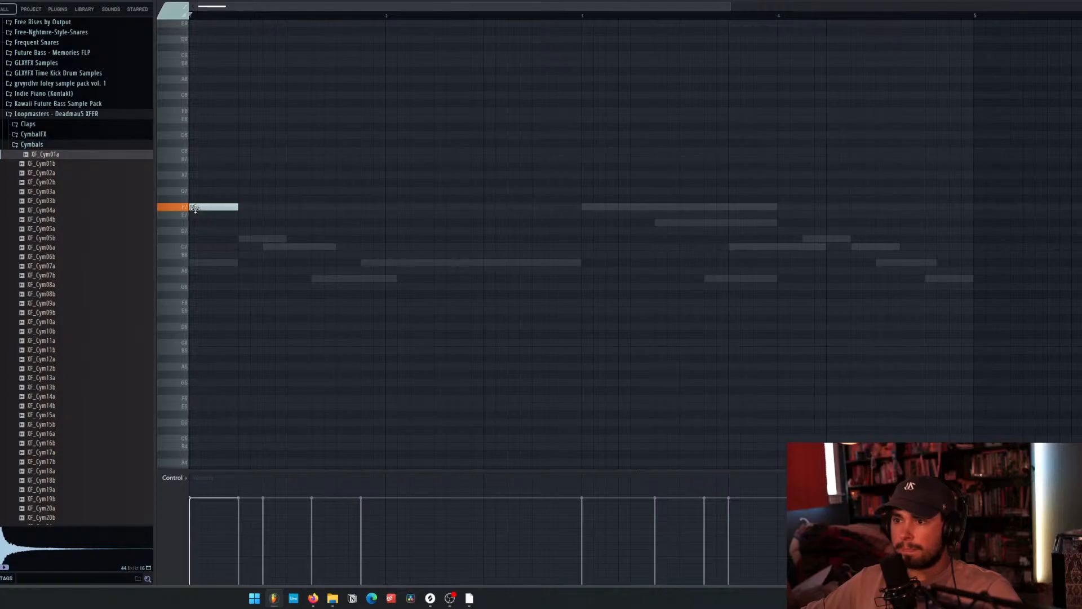
left_click(242, 192)
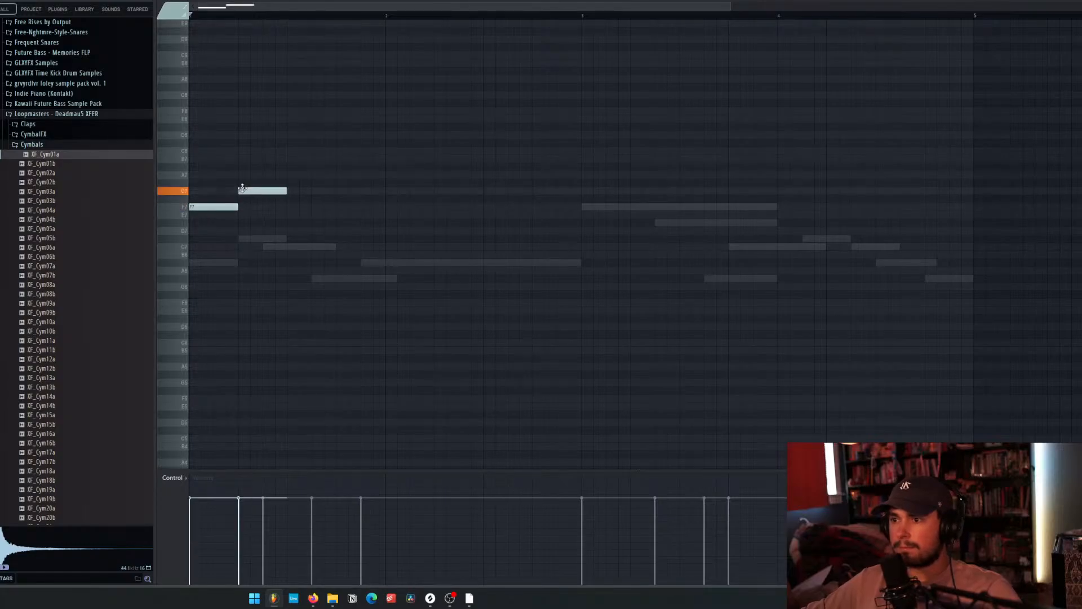
right_click(242, 191)
right_click(234, 207)
key("Escape")
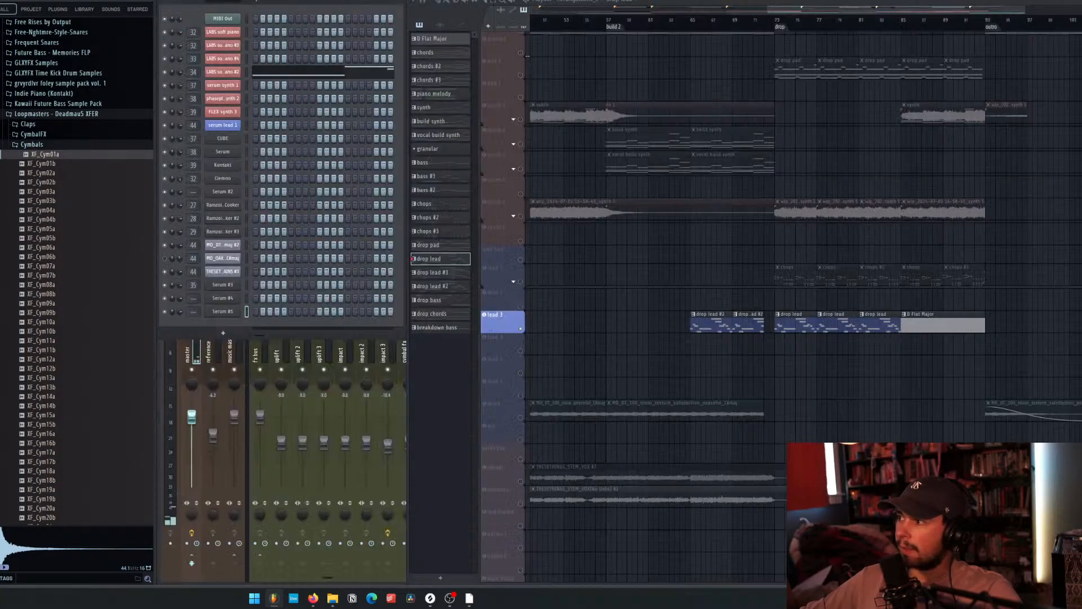
Open the Serum #5 notes in the D Flat Major pattern, place an opening C8 note at the start, and play it.
left_click(911, 325)
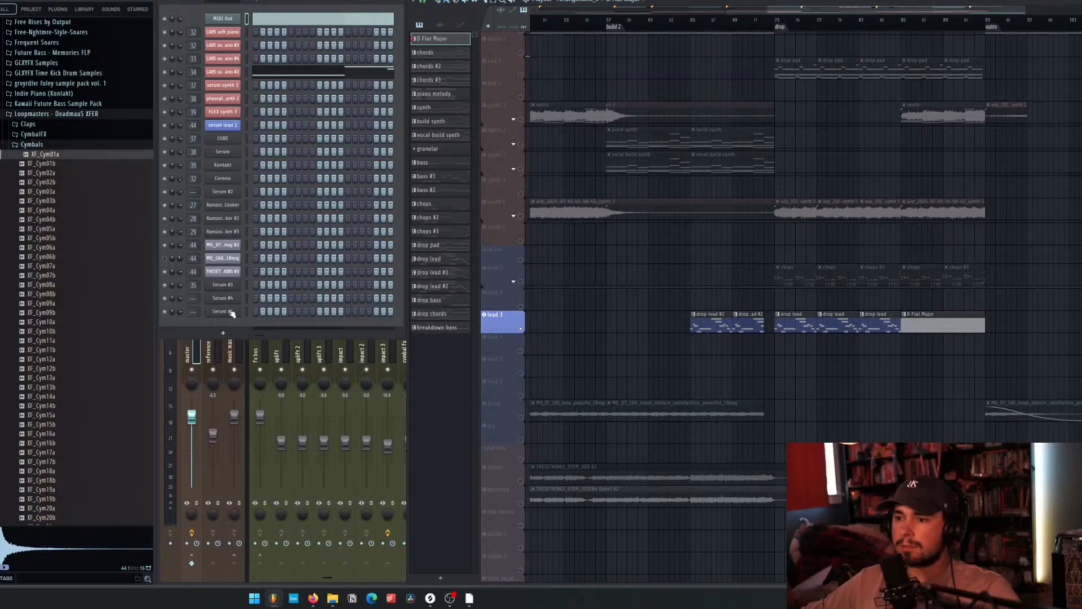
right_click(232, 313)
left_click(253, 310)
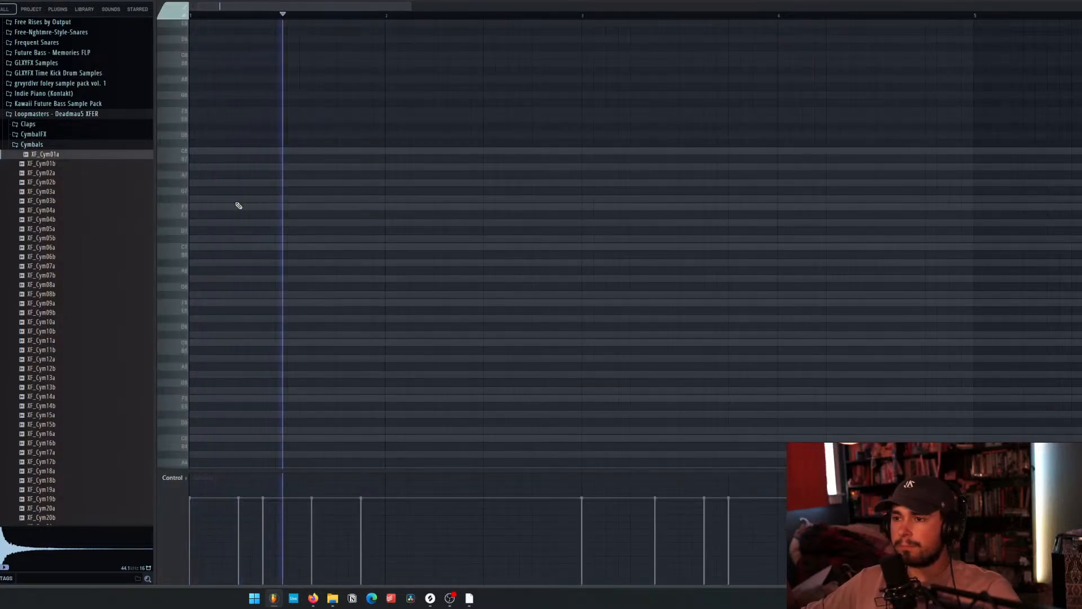
key("space")
left_click(192, 151)
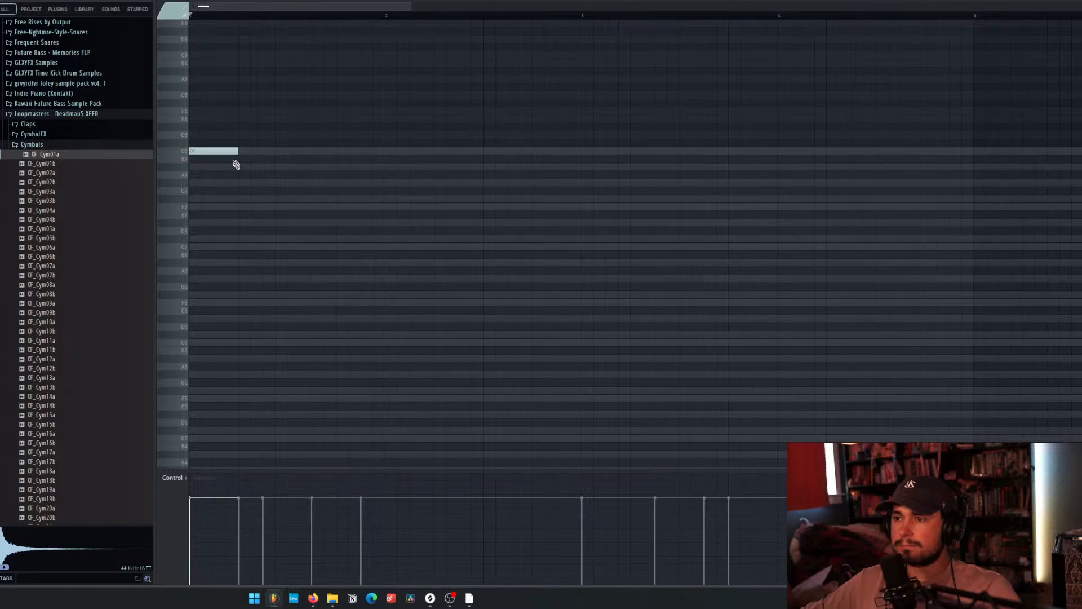
key("space")
key("space")
Add A#7 and F#7 notes after the opening C8, lower the F#7 to C#7, and play the phrase.
left_click(242, 167)
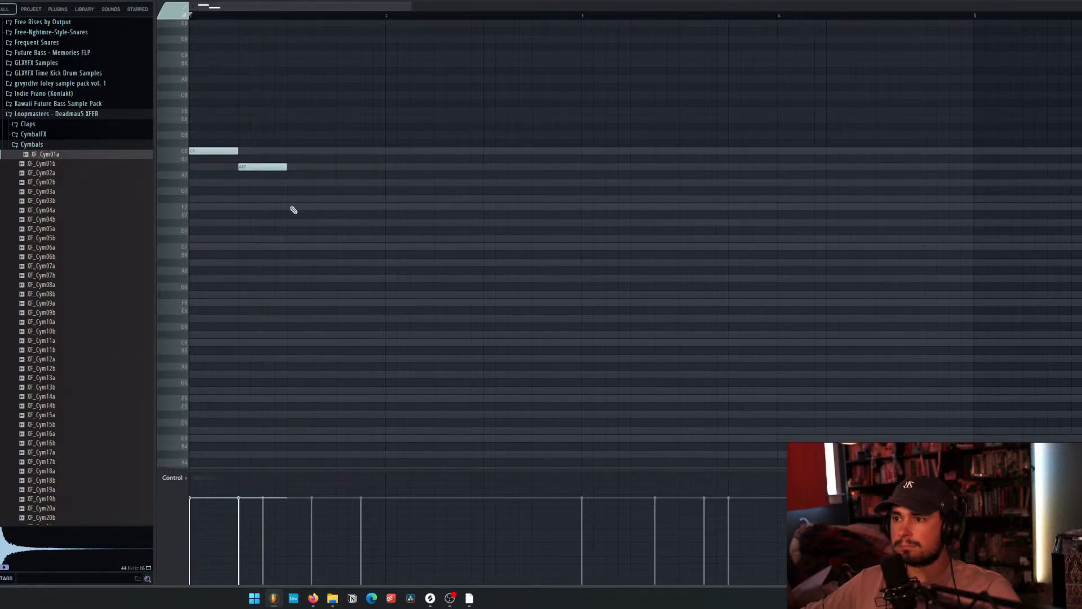
left_click(268, 199)
key("space")
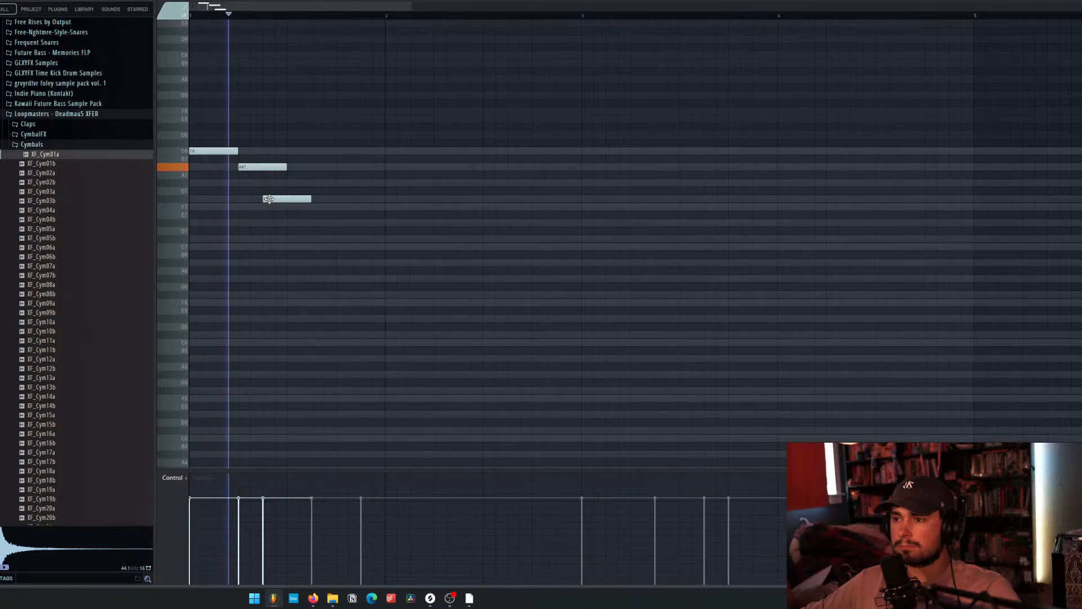
key("space")
left_click_drag(268, 199, 281, 239)
key("space")
key("space")
key("space")
key("space")
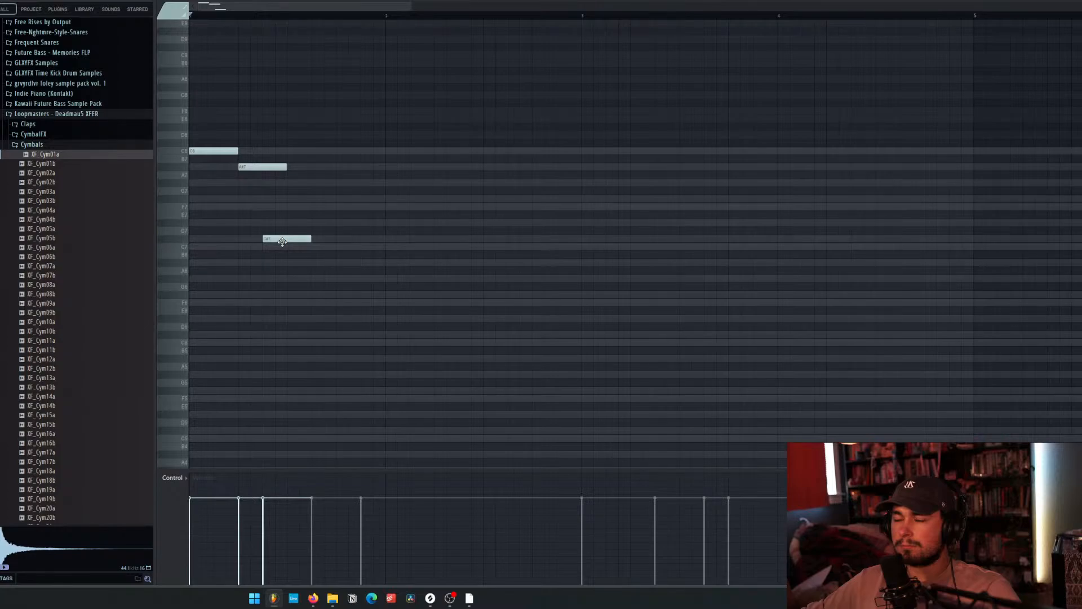
key("space")
key("space")
Lower the second note to G#7, raise the third note to D#7, and play the opening.
left_click_drag(262, 169, 261, 186)
key("space")
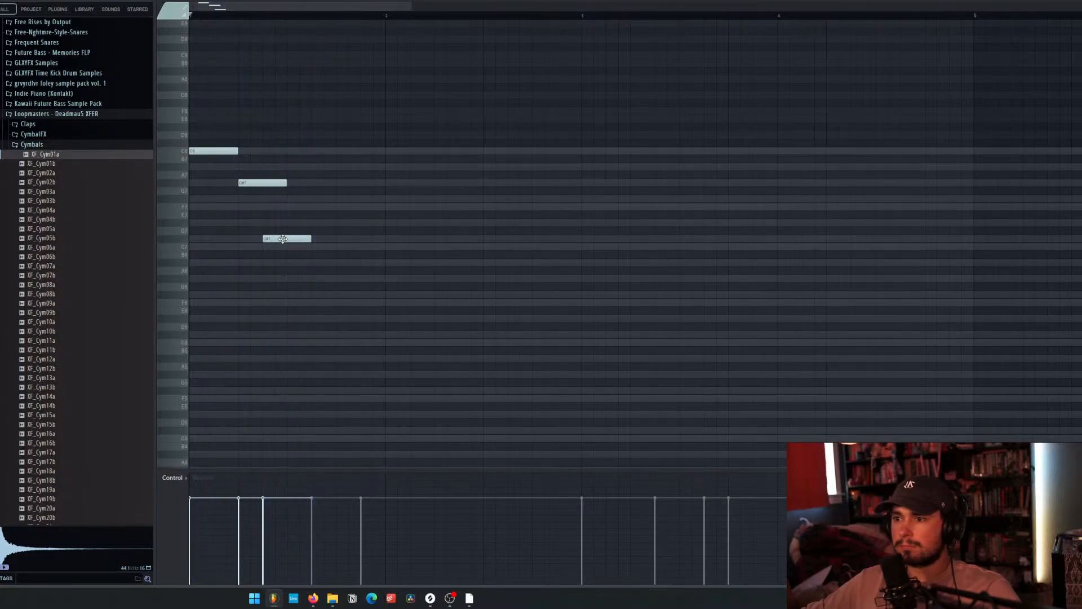
left_click_drag(282, 238, 279, 224)
key("space")
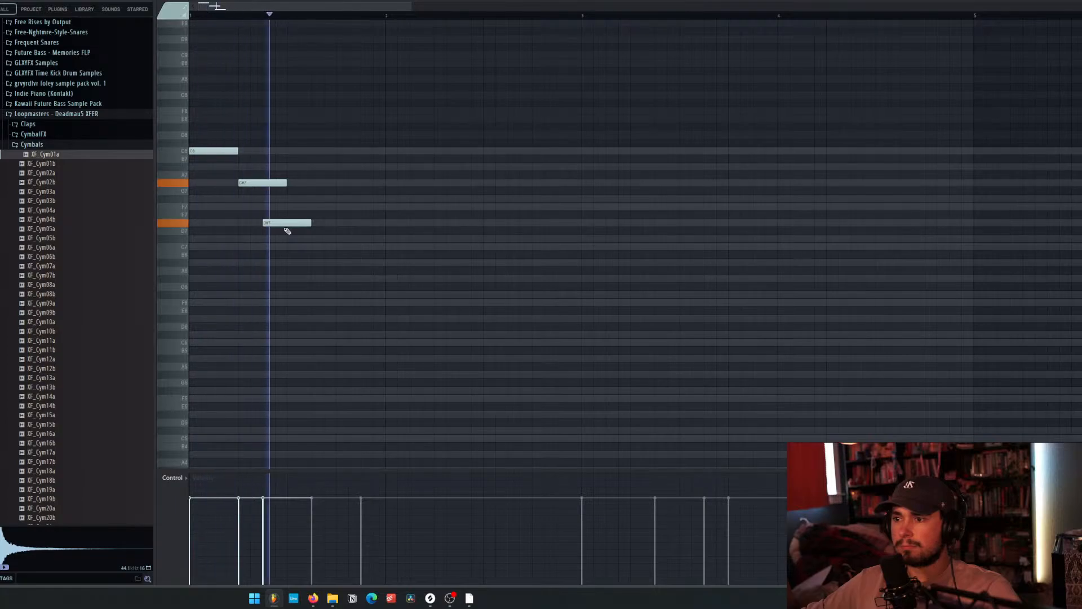
key("space")
Add an F7 and a C#7 note to continue the opening phrase, and play it.
left_click(291, 207)
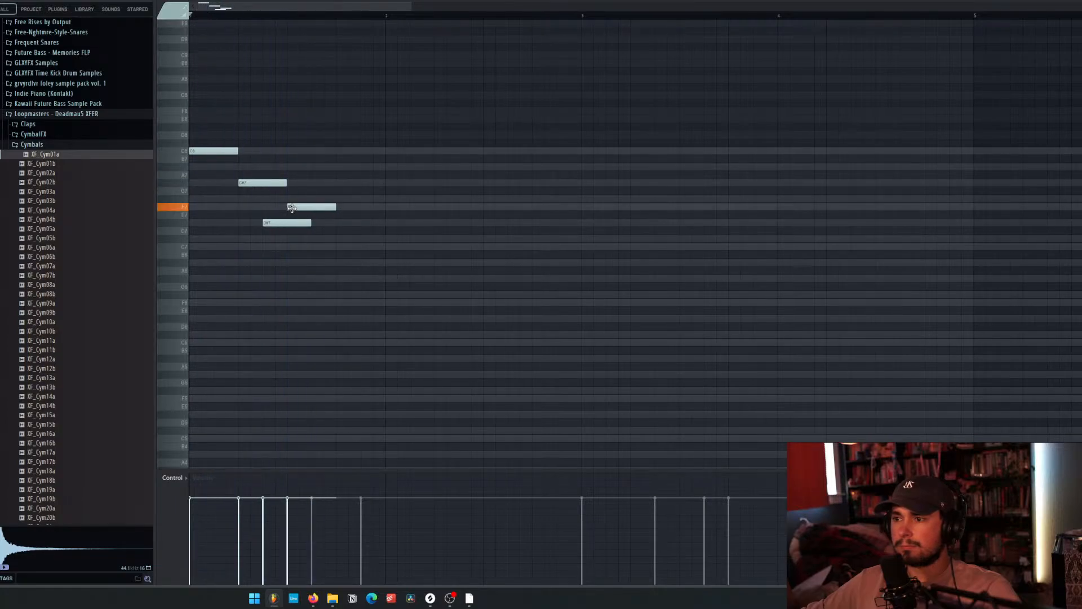
left_click(322, 250)
left_click_drag(317, 248, 317, 235)
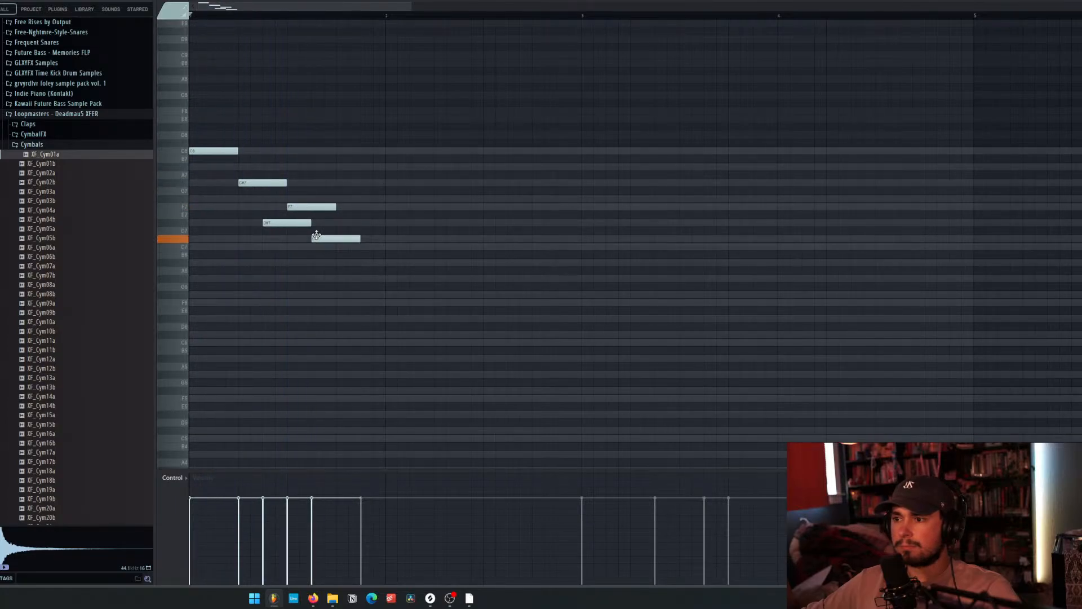
key("space")
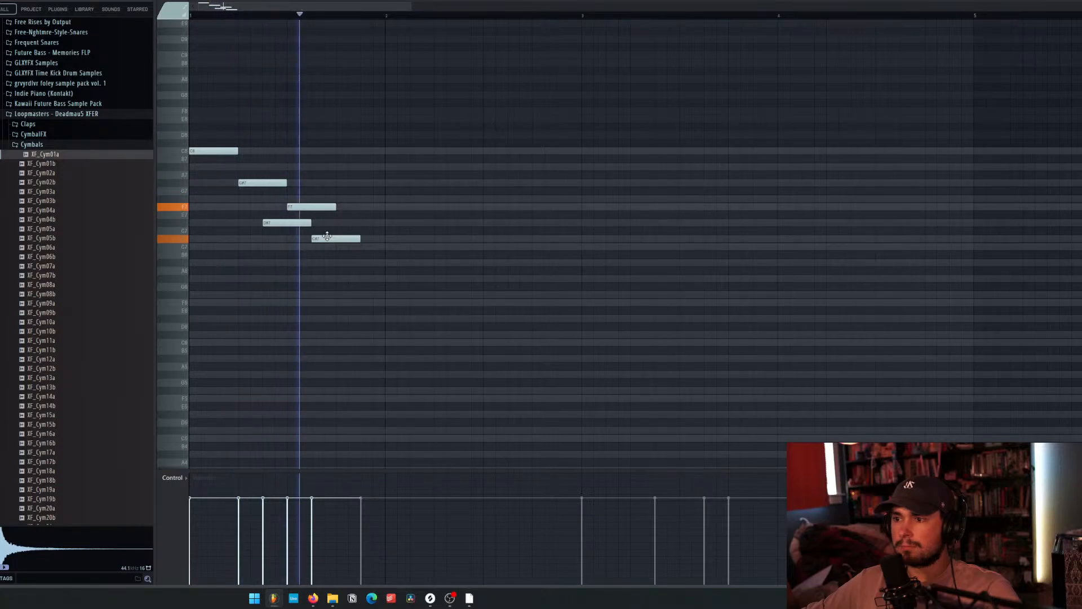
key("space")
Shift F7 to start where D#7 ends and C#7 to start before bar 2, and lengthen F7 to bar 2 and C#7 to mid-bar.
left_click_drag(328, 238, 351, 239)
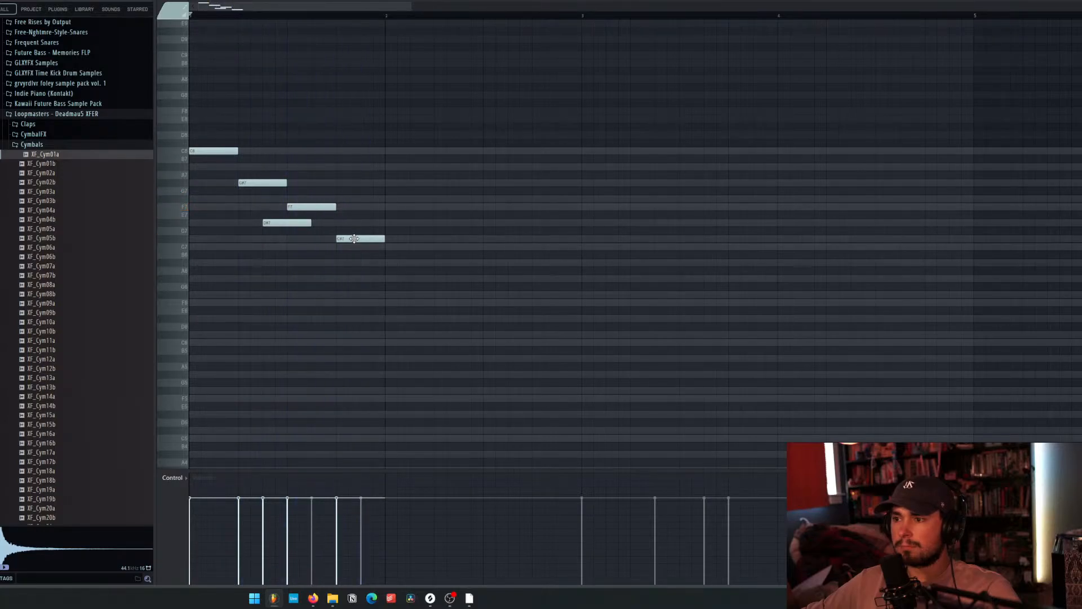
key("space")
key("space")
left_click_drag(301, 207, 322, 207)
key("space")
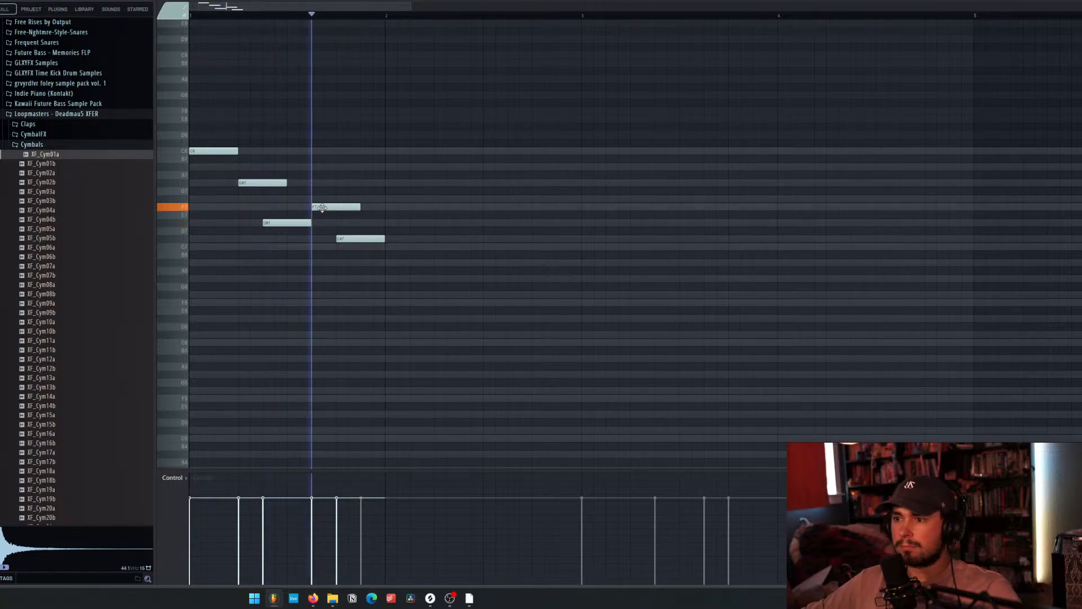
key("space")
left_click_drag(351, 239, 377, 239)
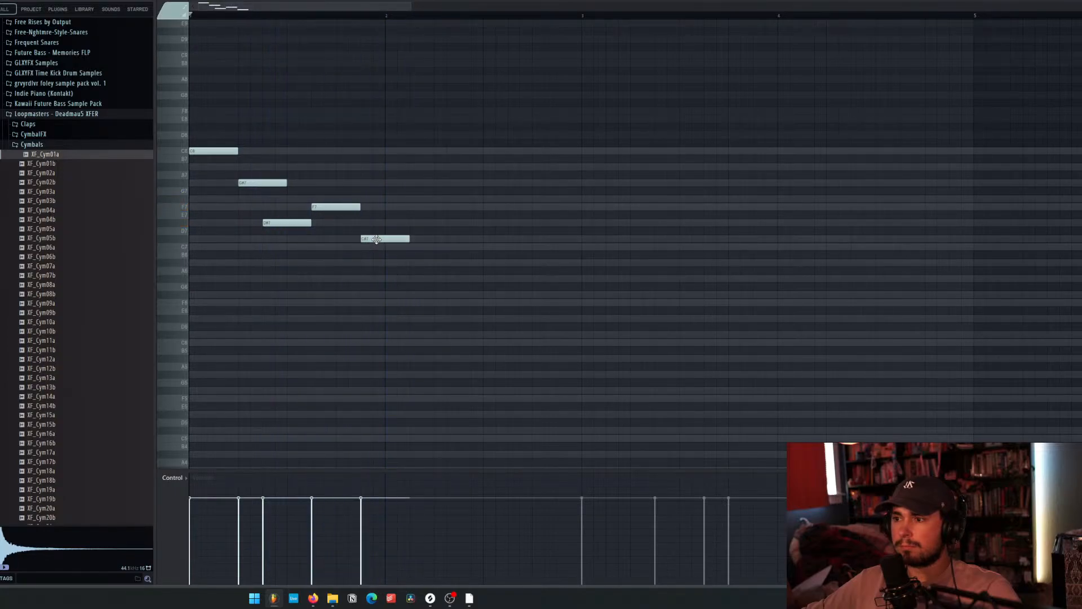
key("space")
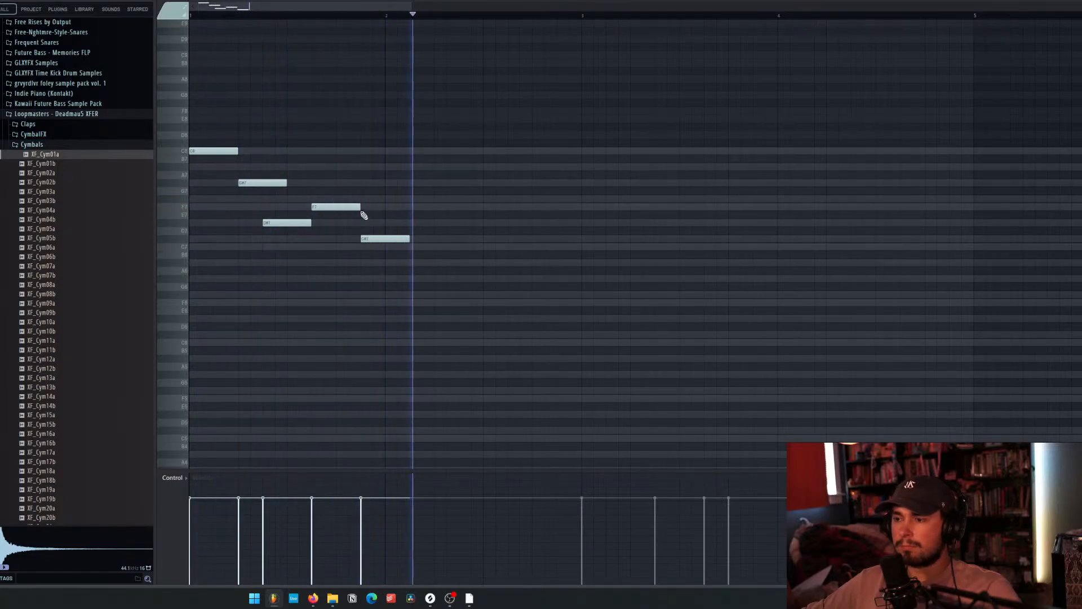
left_click_drag(360, 208, 478, 245)
key("space")
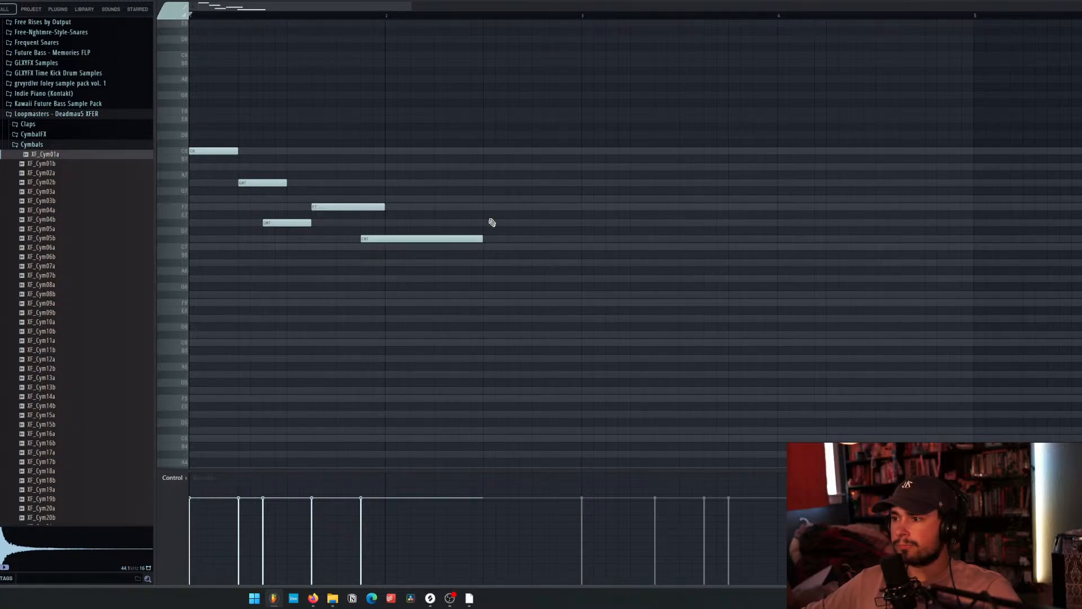
Add a short rising C7, D#7, F7 run leading into bar 3, extend the long C#7 to meet it, and play the melody.
left_click(484, 223)
left_click_drag(601, 223, 545, 223)
left_click(537, 208)
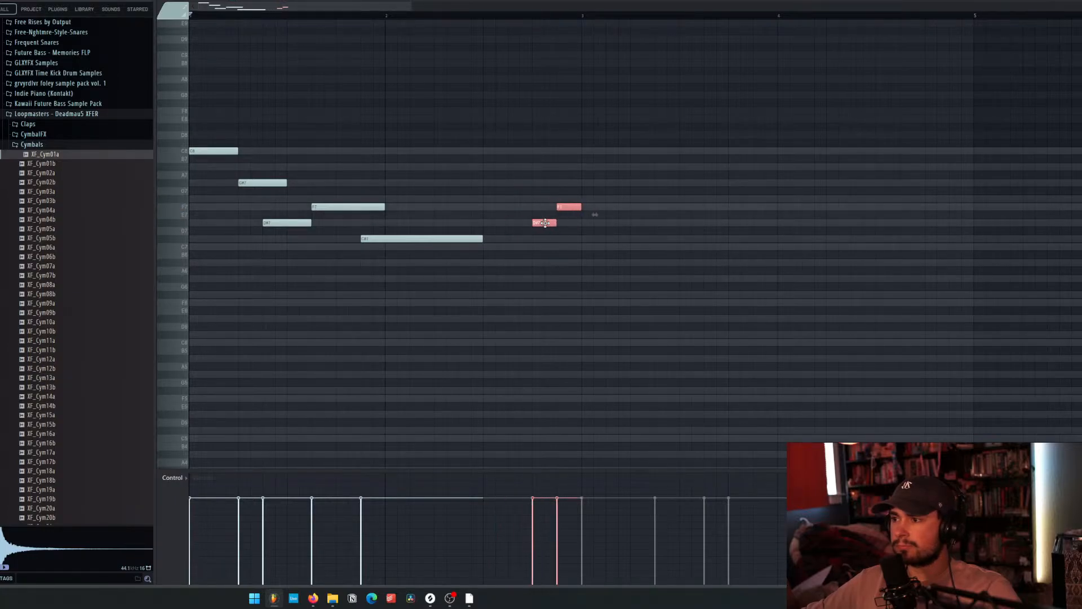
left_click(565, 238)
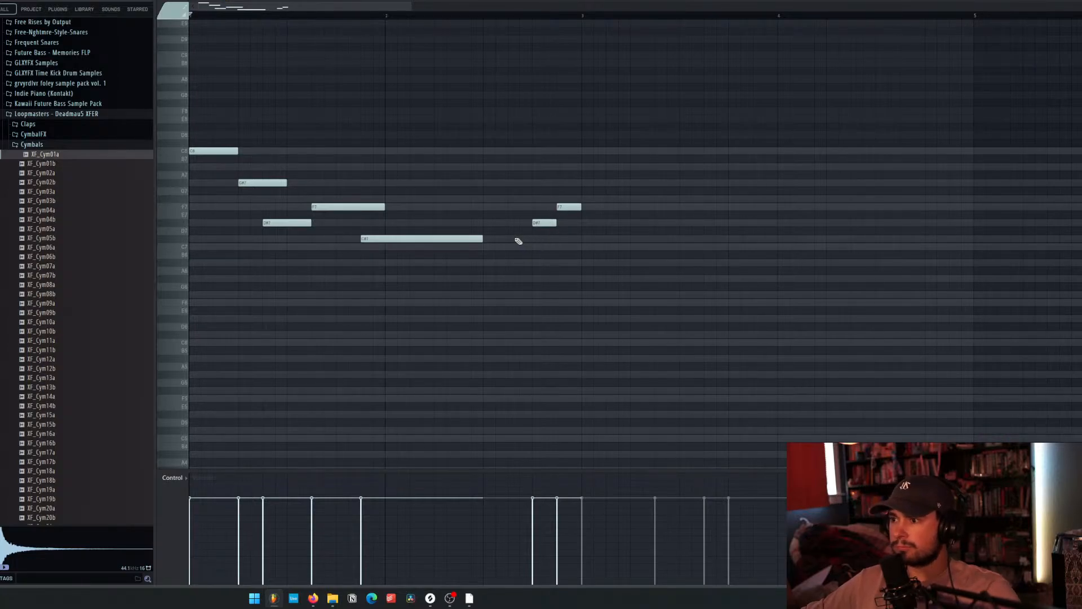
left_click_drag(522, 249, 522, 249)
key("space")
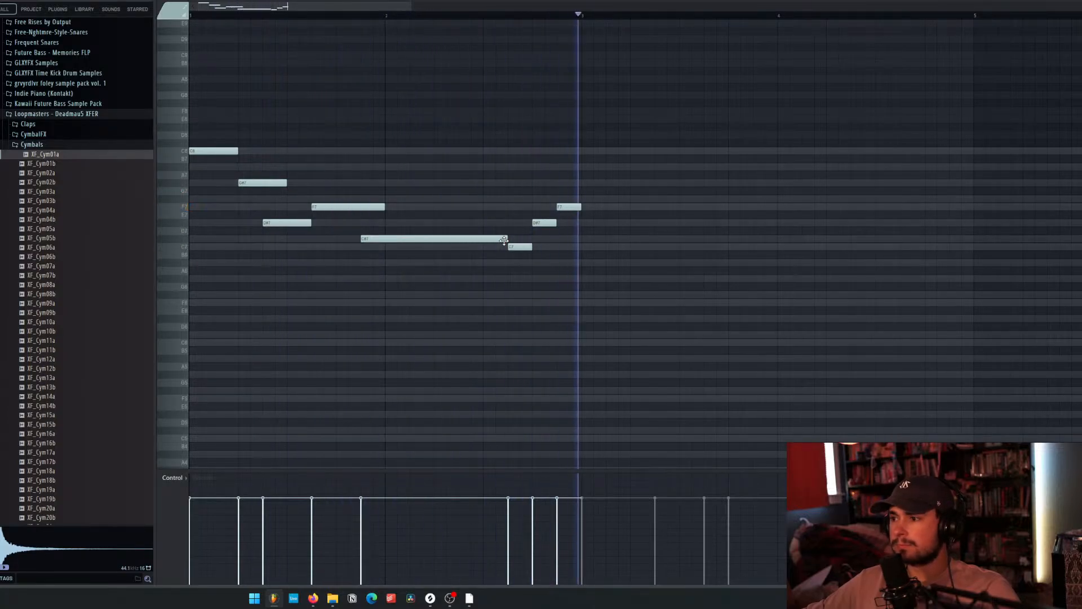
key("space")
left_click(587, 248)
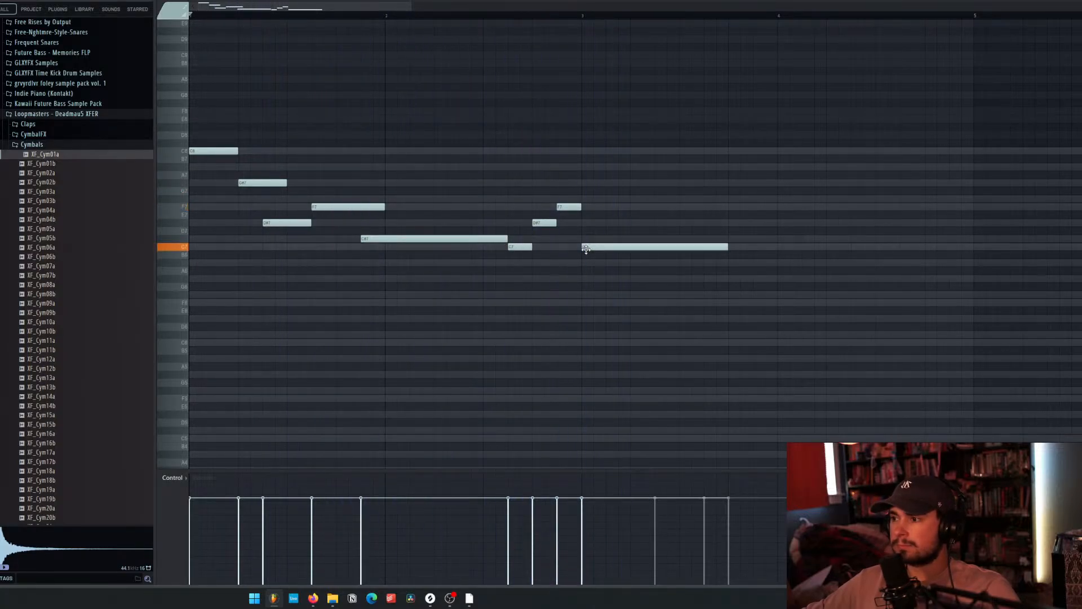
right_click(723, 248)
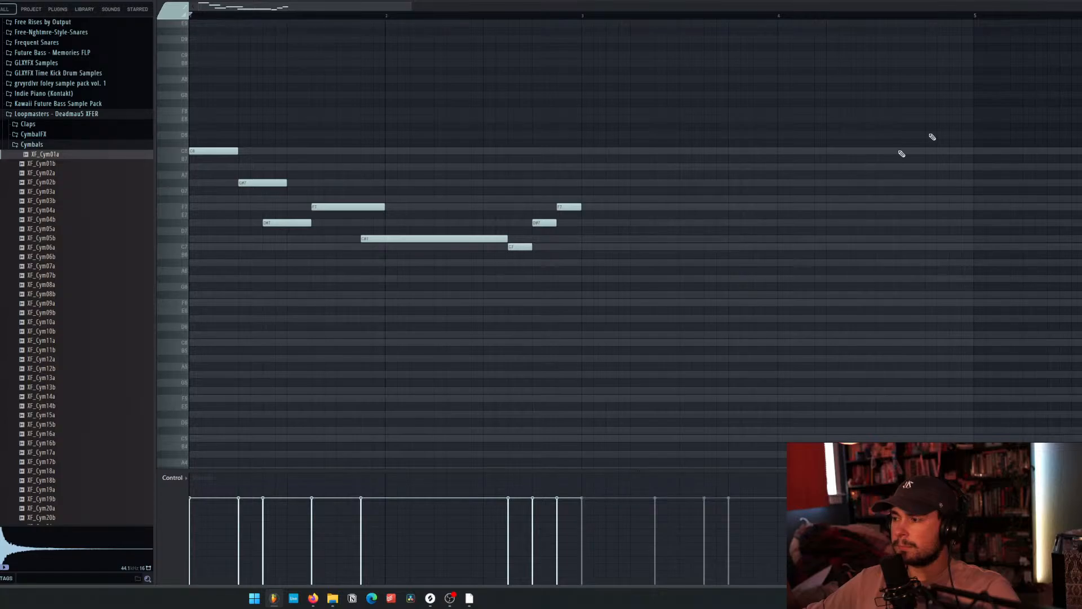
Copy all notes of the existing melody from the LABS piano #2 channel and paste them into Serum #5.
key("F7")
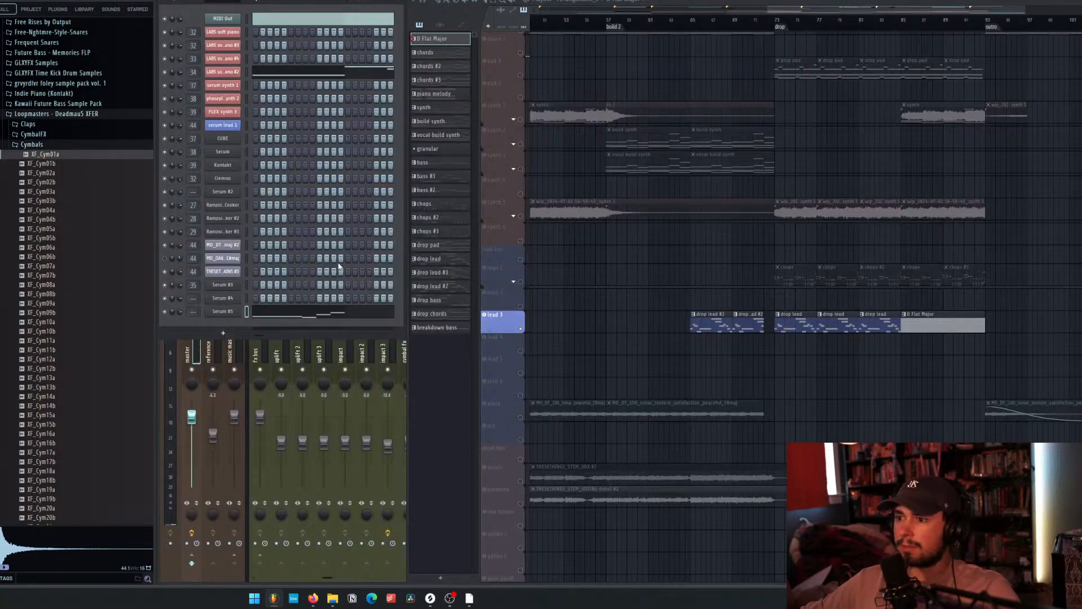
key("F7")
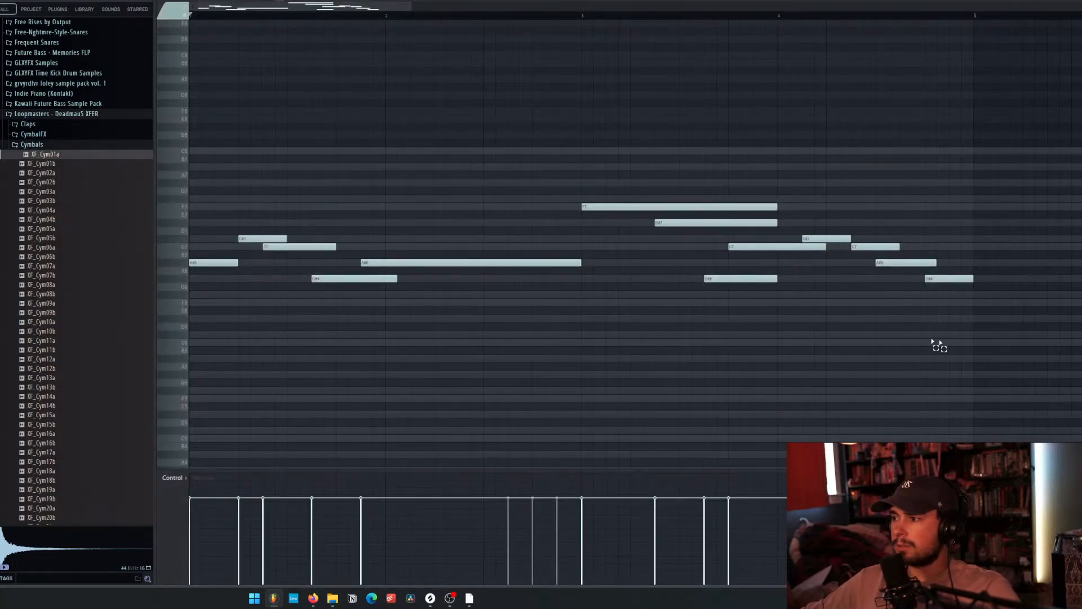
left_click_drag(935, 344, 225, 184)
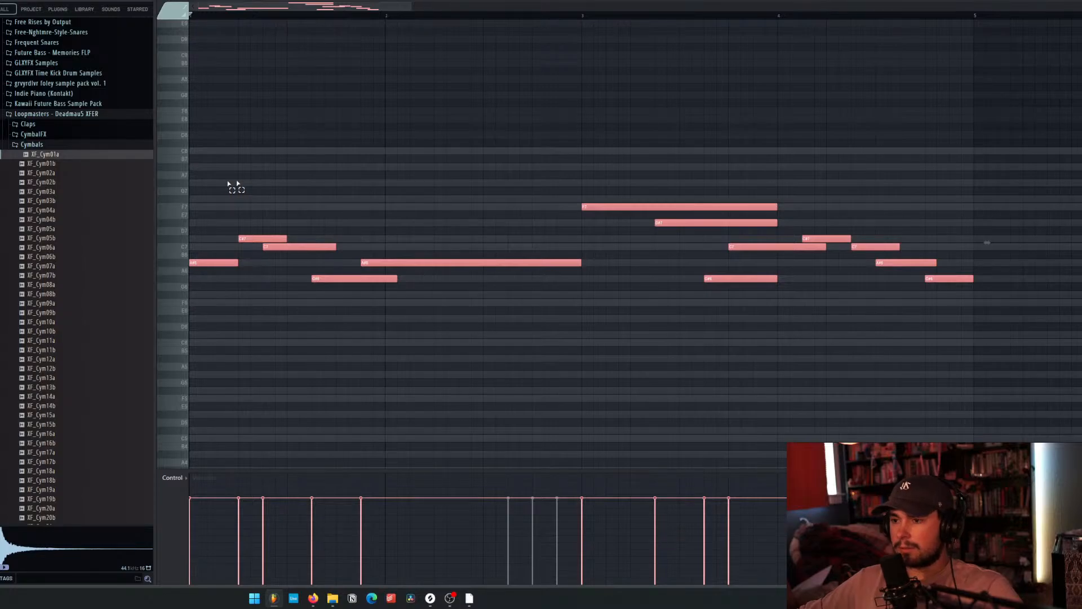
key("F7")
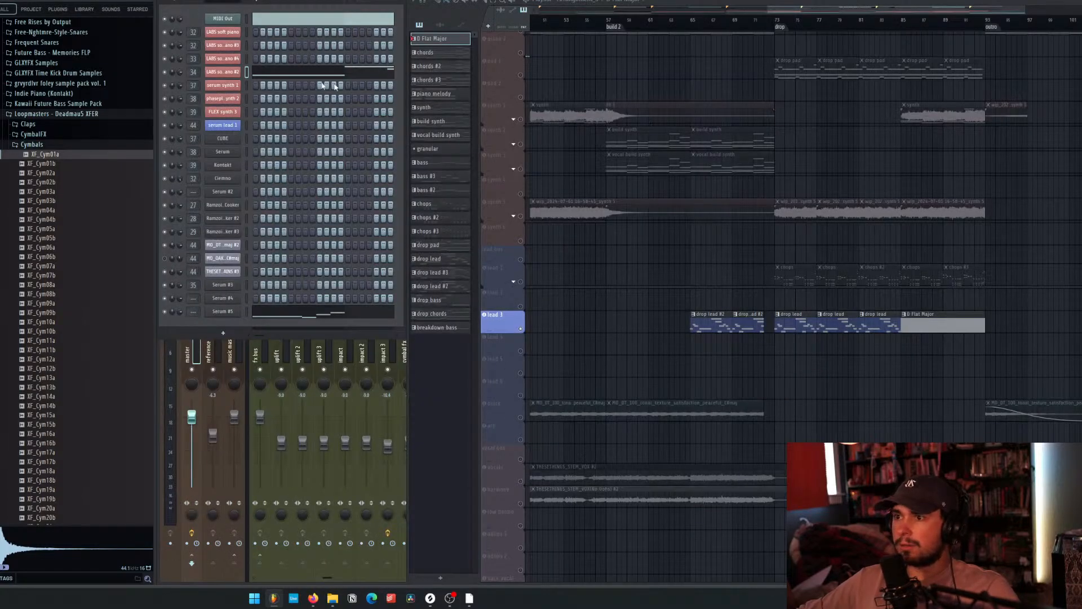
left_click(305, 315)
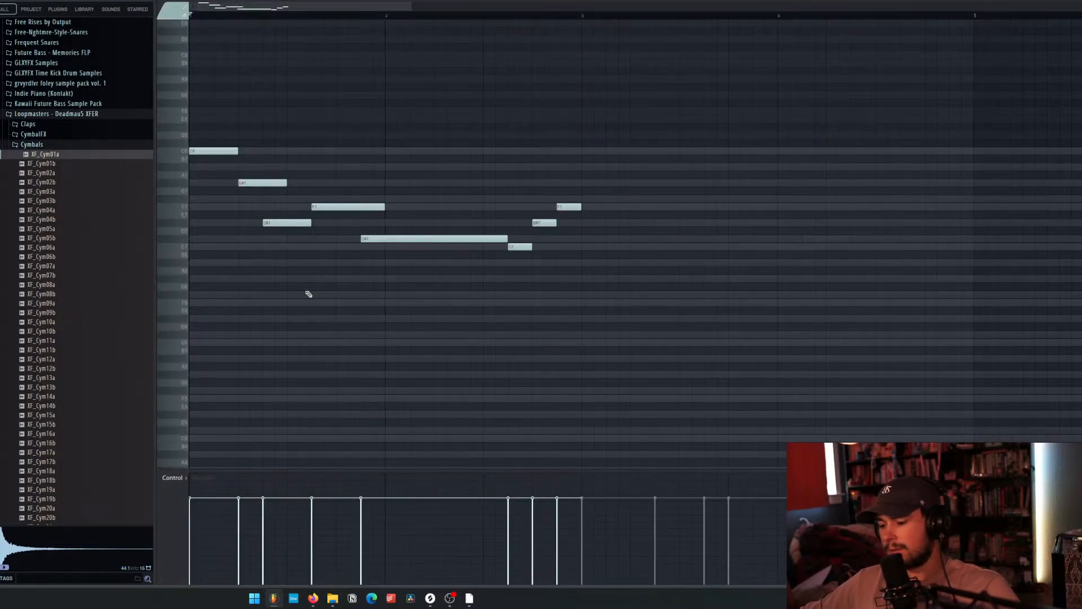
key("ctrl+v")
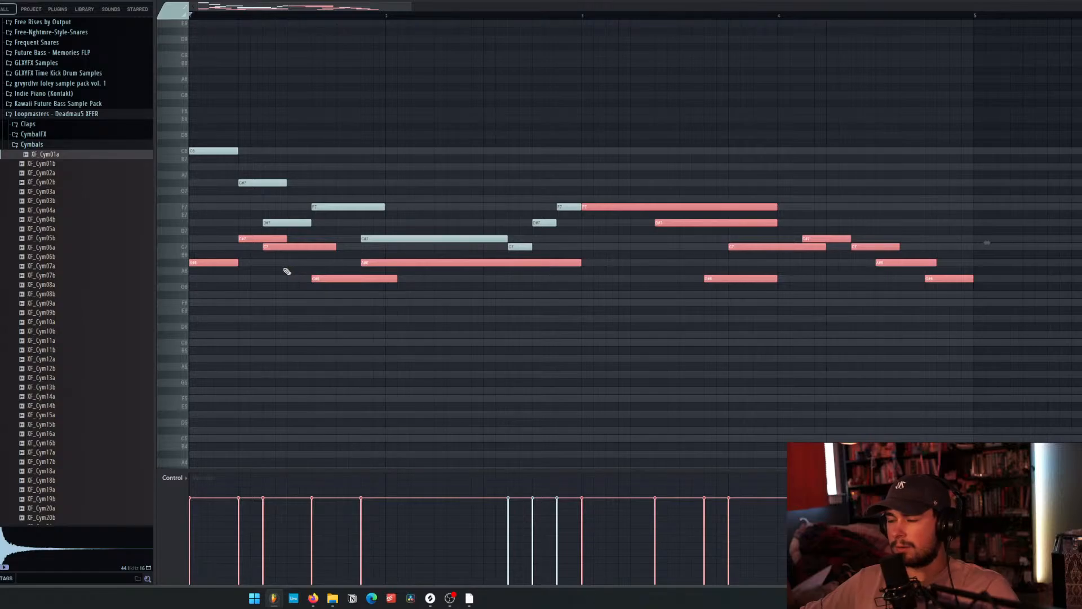
Mute all the pasted melody notes as a reference and play the new Serum #5 phrase.
mouse_move(223, 276)
left_mouse_down()
mouse_move(239, 248)
mouse_move(389, 268)
left_mouse_up()
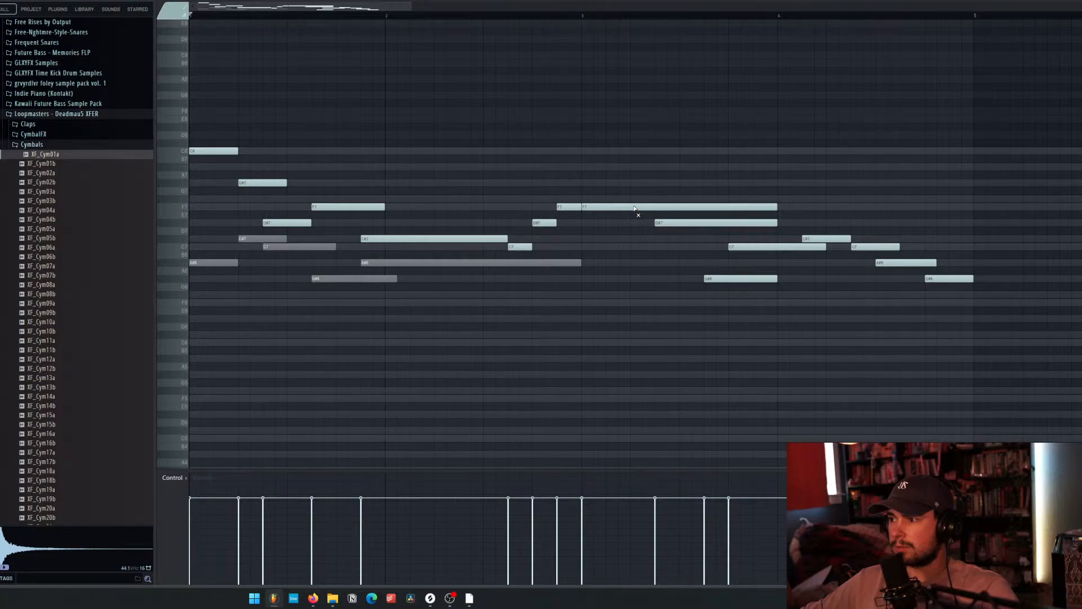
mouse_move(634, 209)
left_mouse_down()
mouse_move(717, 261)
mouse_move(803, 238)
left_mouse_up()
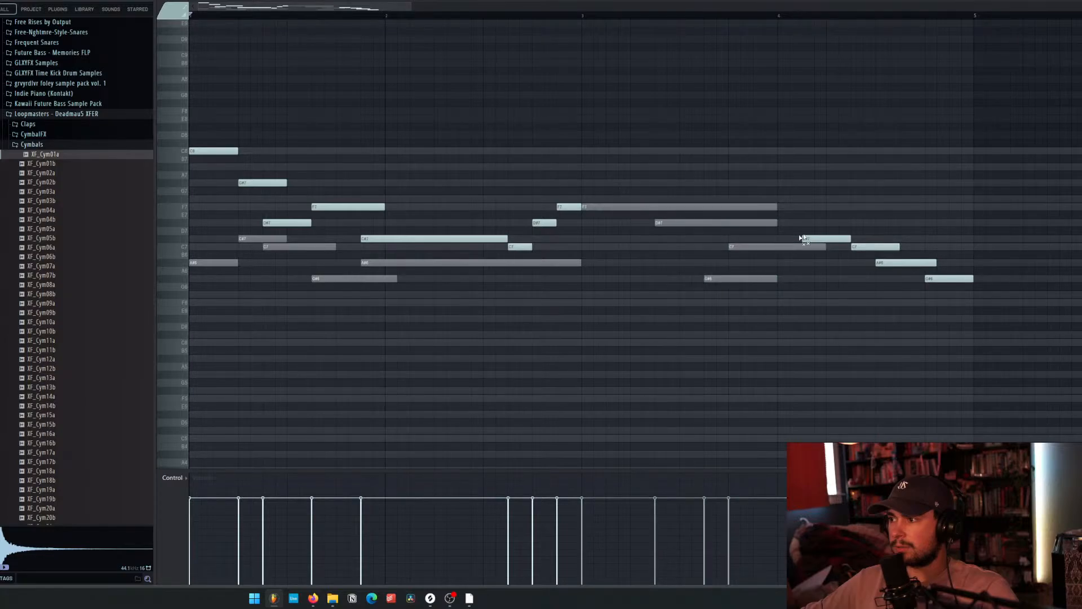
left_click_drag(911, 257, 971, 288)
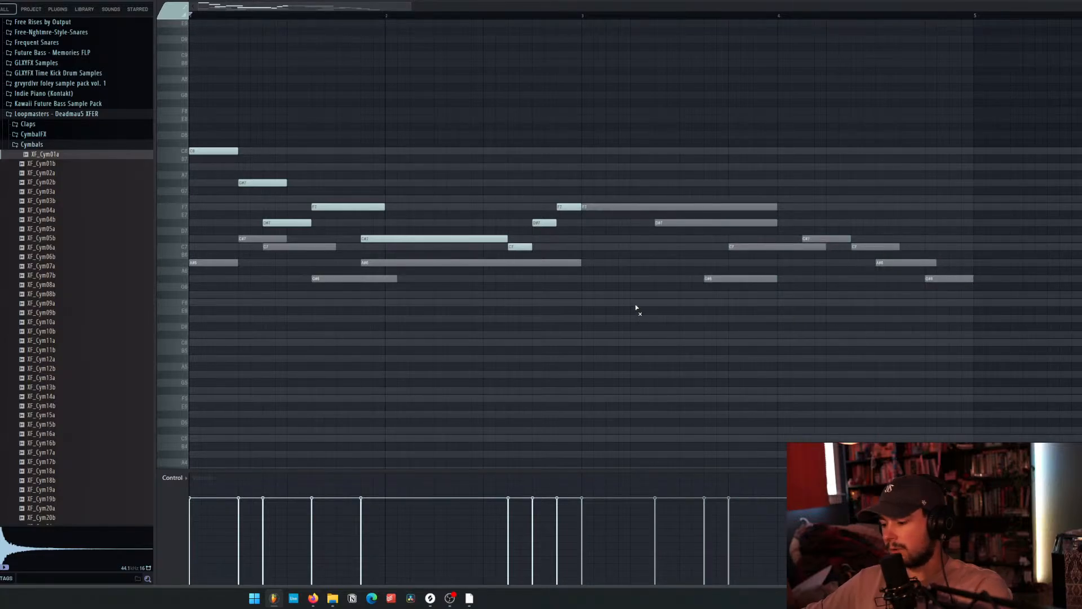
key("space")
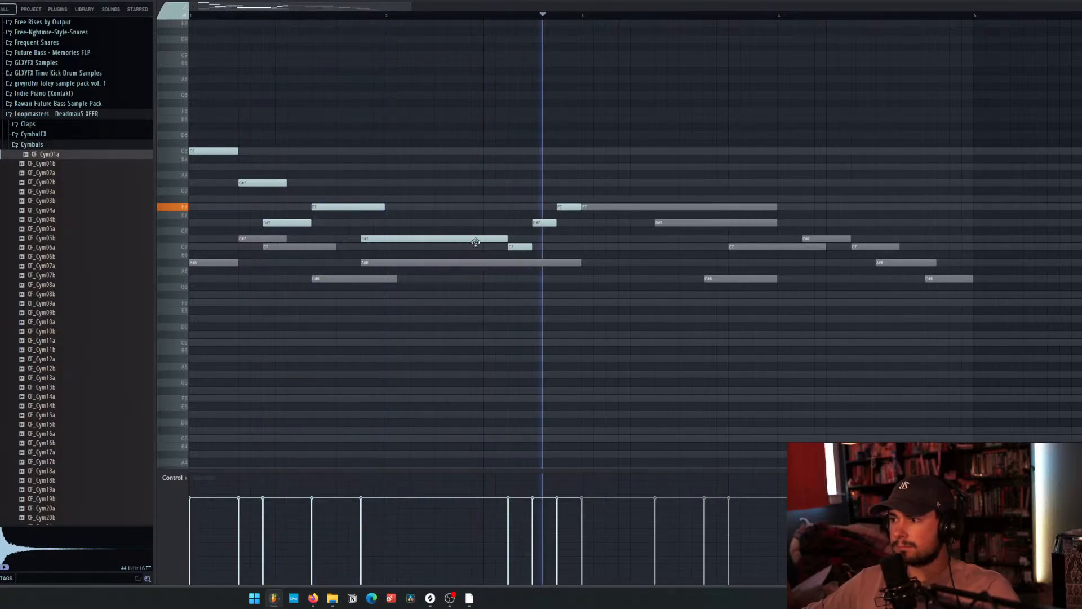
key("space")
Continue the Serum #5 melody from bar 3 with overlapping F#7, G#7 and D#7 notes, ending the D#7 at bar 4.
left_click(584, 199)
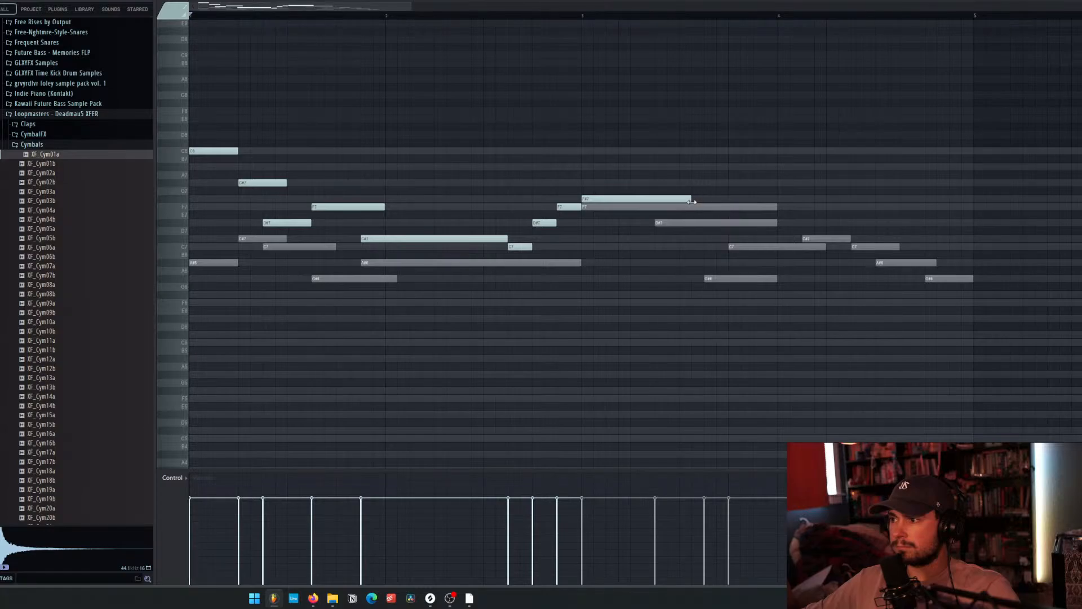
left_click(661, 183)
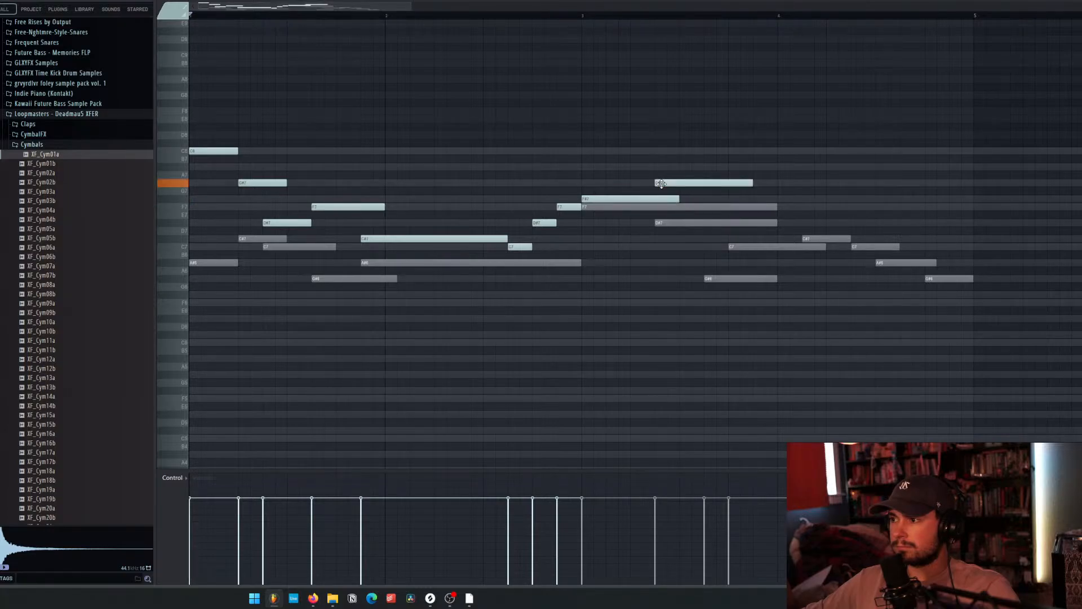
left_click(716, 207)
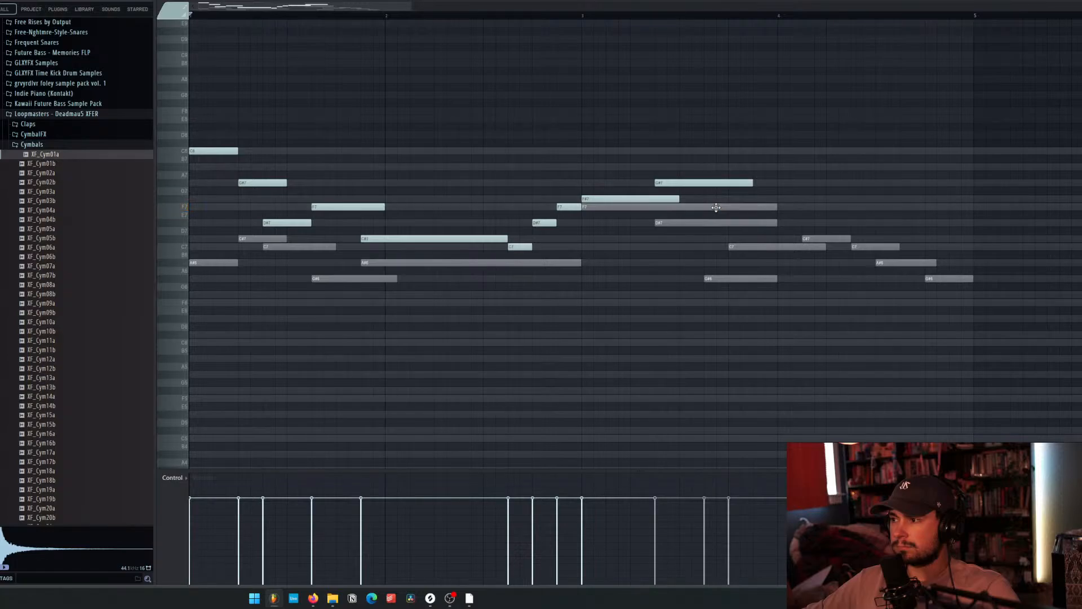
left_click(716, 222)
left_click_drag(792, 226, 743, 229)
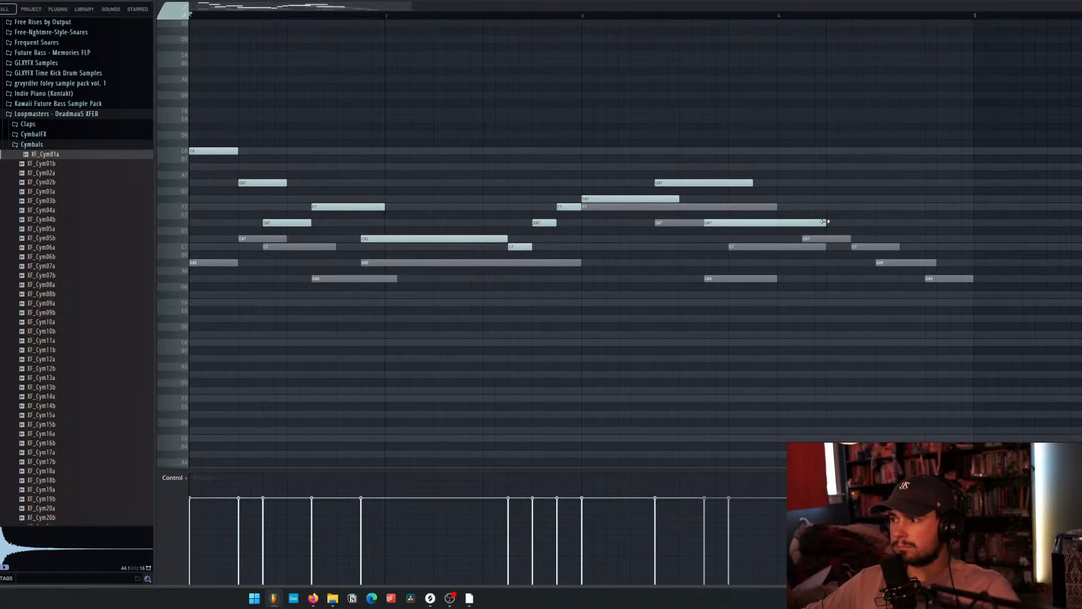
Remove the stray trial notes and add an F7 that starts shortly after D#7 begins and runs past bar 4.
left_click(759, 198)
left_click_drag(769, 198, 805, 206)
right_click(800, 207)
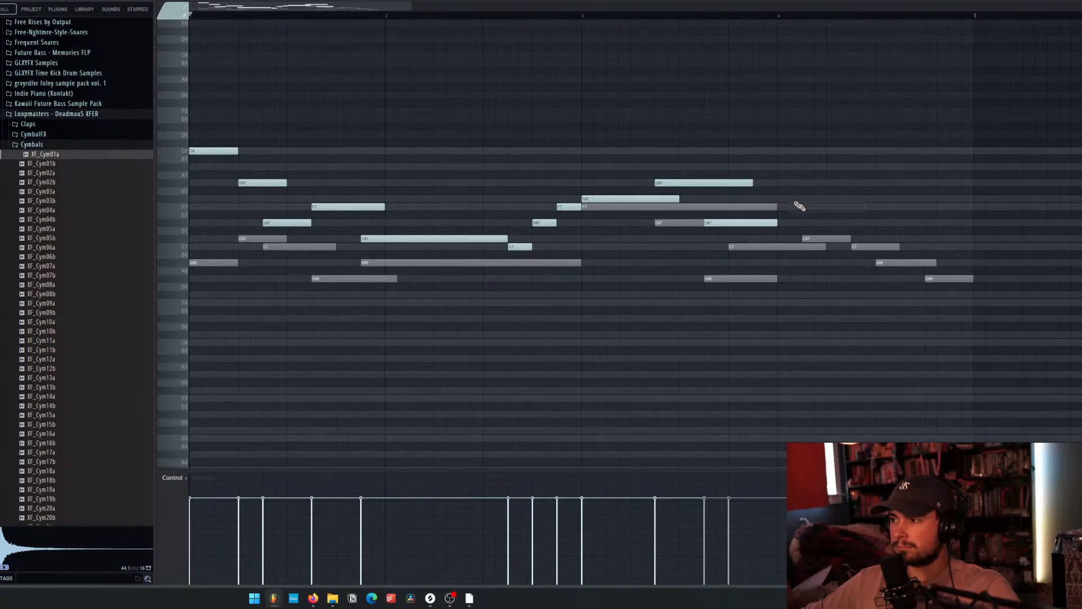
left_click(757, 183)
right_click(758, 183)
left_click(790, 206)
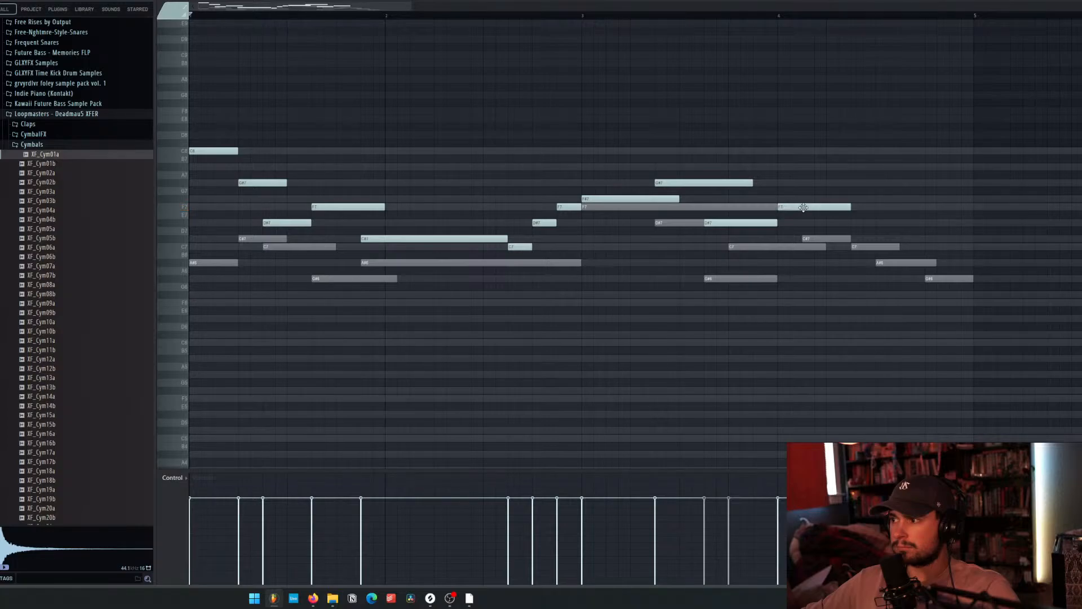
left_click_drag(801, 206, 758, 210)
Play the Serum #5 melody from the beginning and again from bar 3.
key("space")
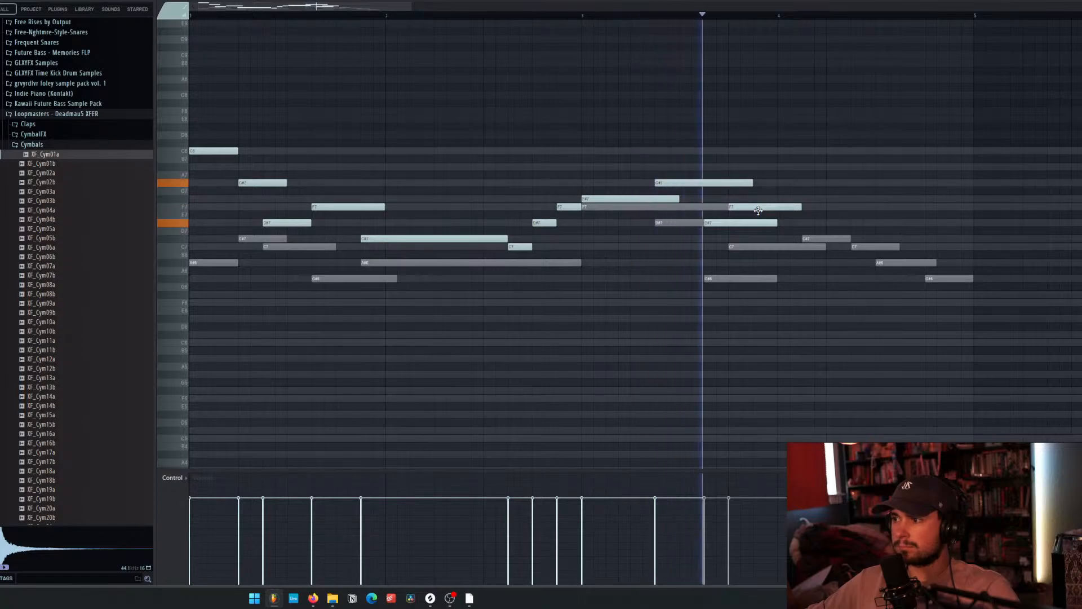
key("space")
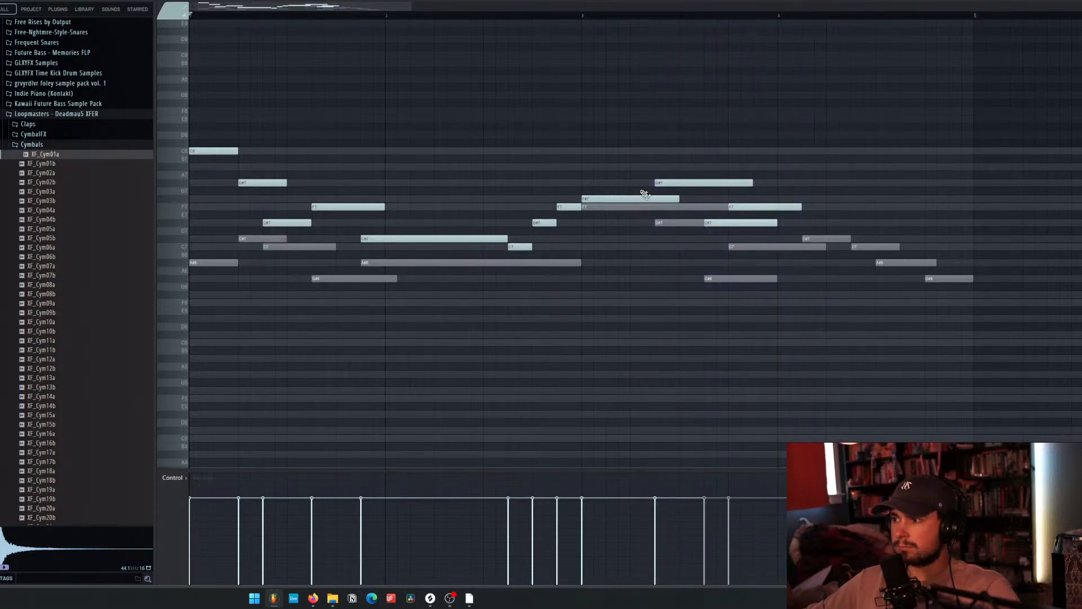
left_click(580, 13)
key("space")
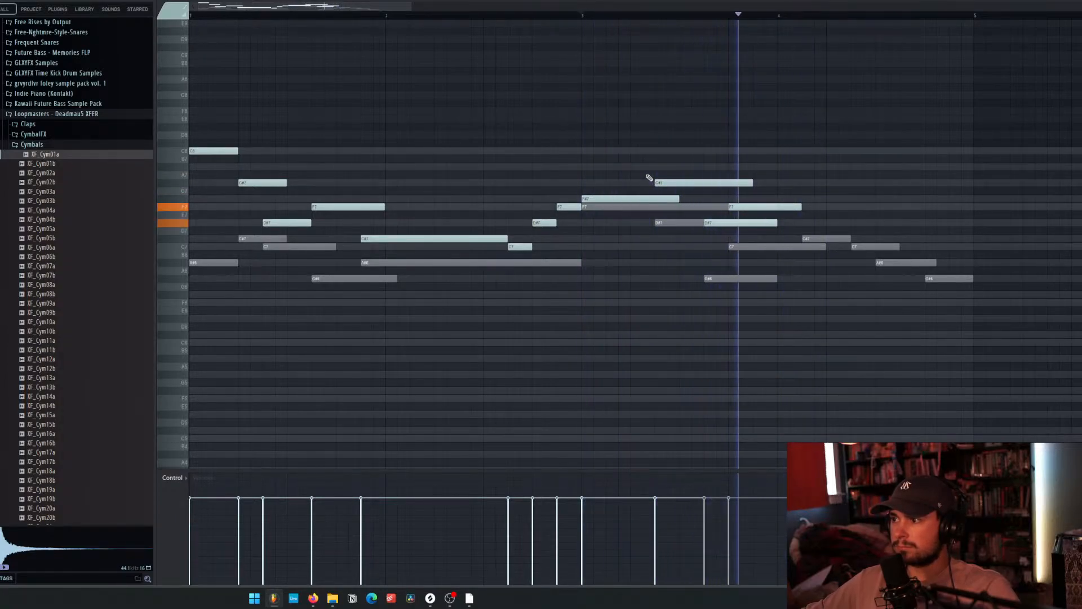
key("space")
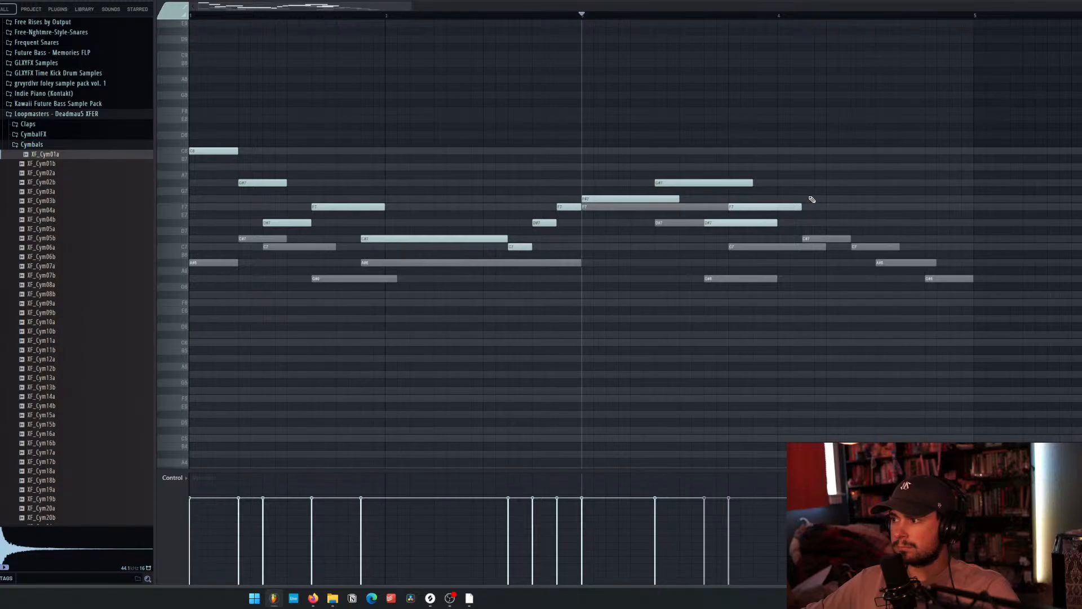
Add a descending D#7, C#7, C7 and A#6 run after the F7, ending at bar 5, and play the melody.
left_click(812, 222)
left_click(857, 237)
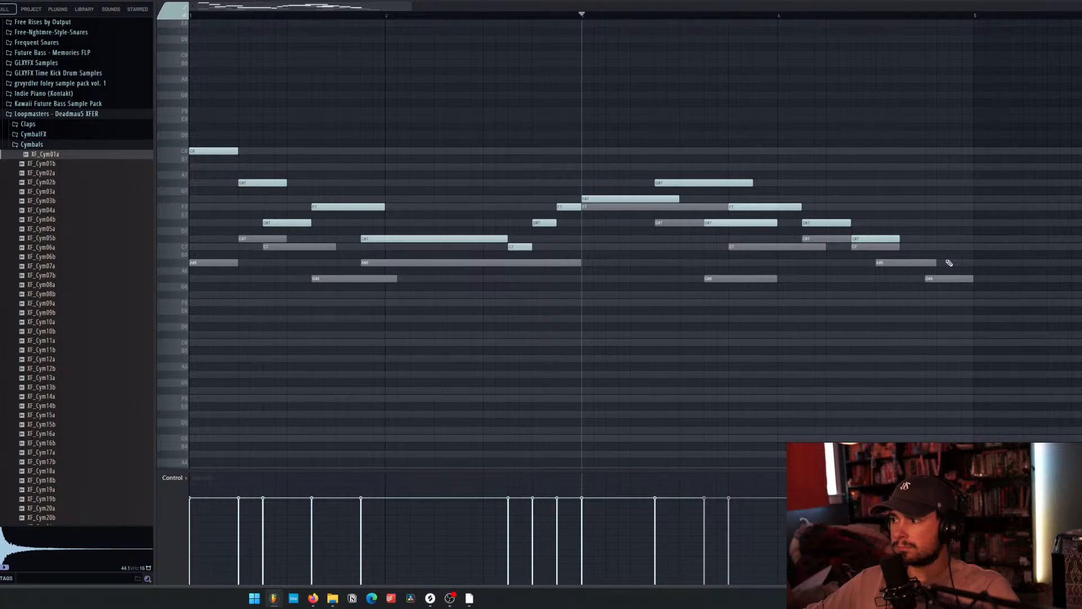
left_click_drag(931, 246, 951, 265)
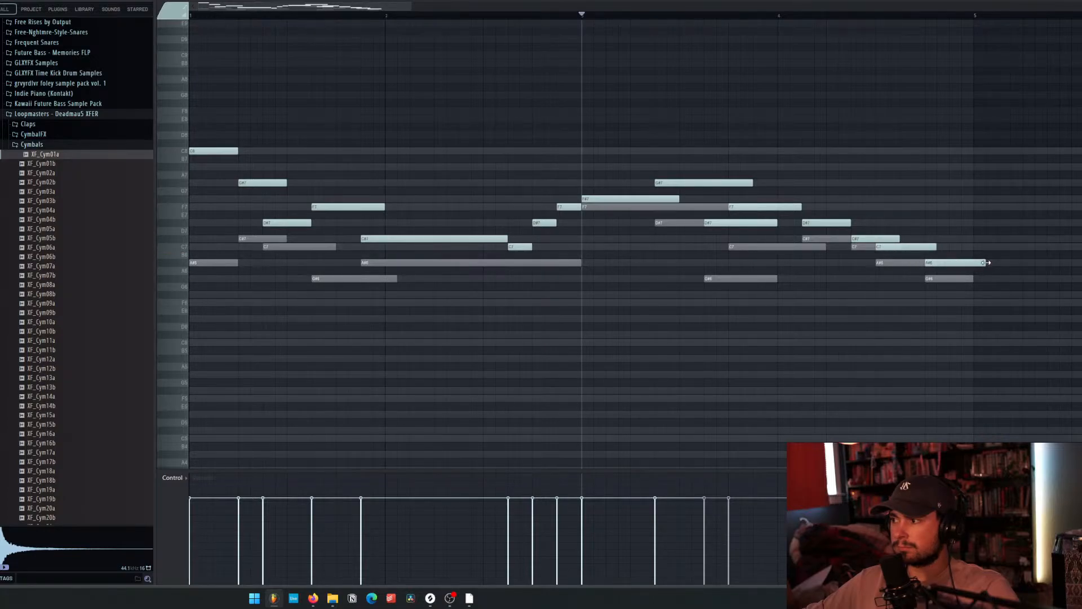
key("space")
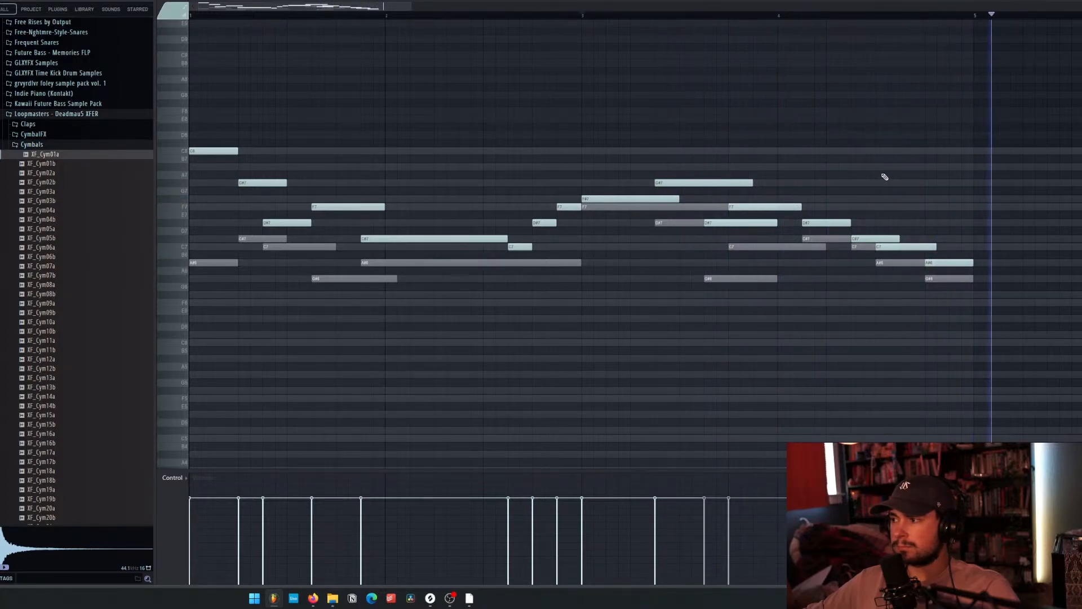
key("space")
Lower the melody's last note from A#6 to G#6 and play the phrase again.
left_click_drag(938, 262, 943, 280)
key("space")
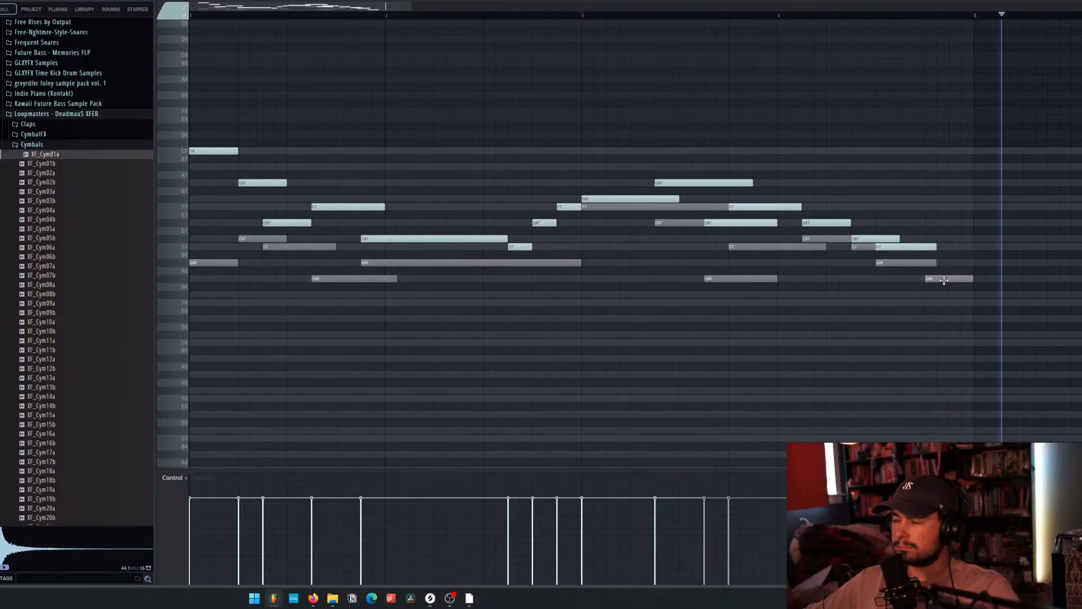
key("space")
Unsolo the lead 3 track in the playlist and play the full arrangement from about bar 81.
key("F7")
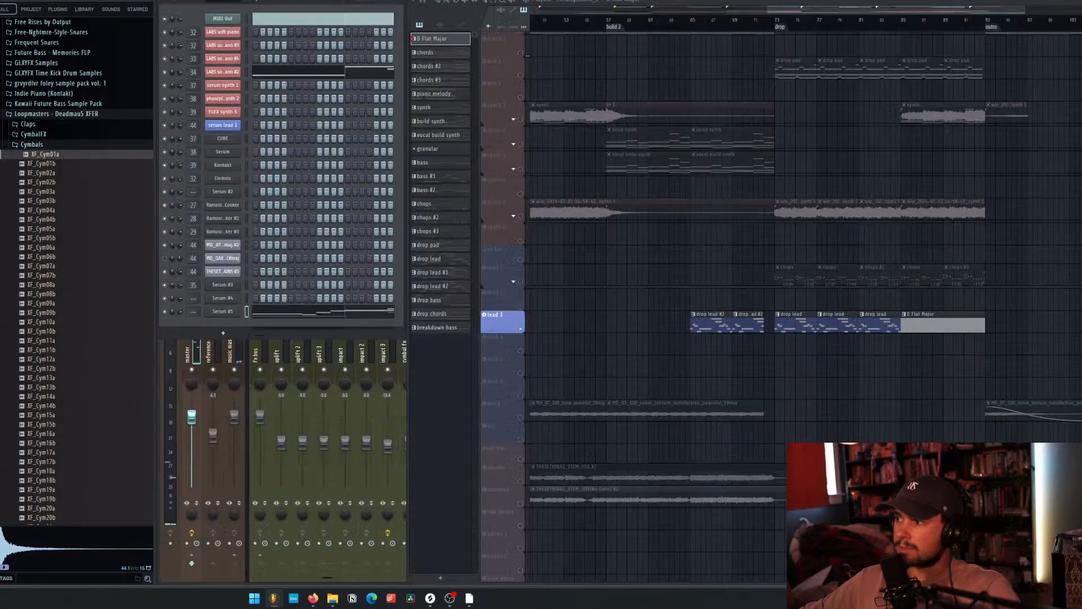
left_click(924, 20)
key("space")
key("space")
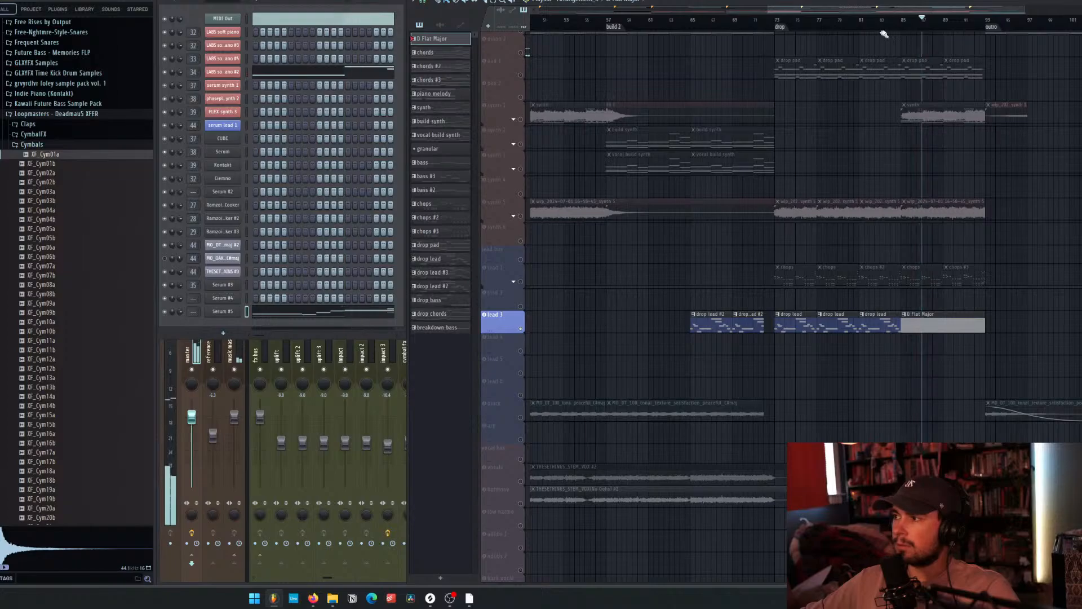
left_click(906, 21)
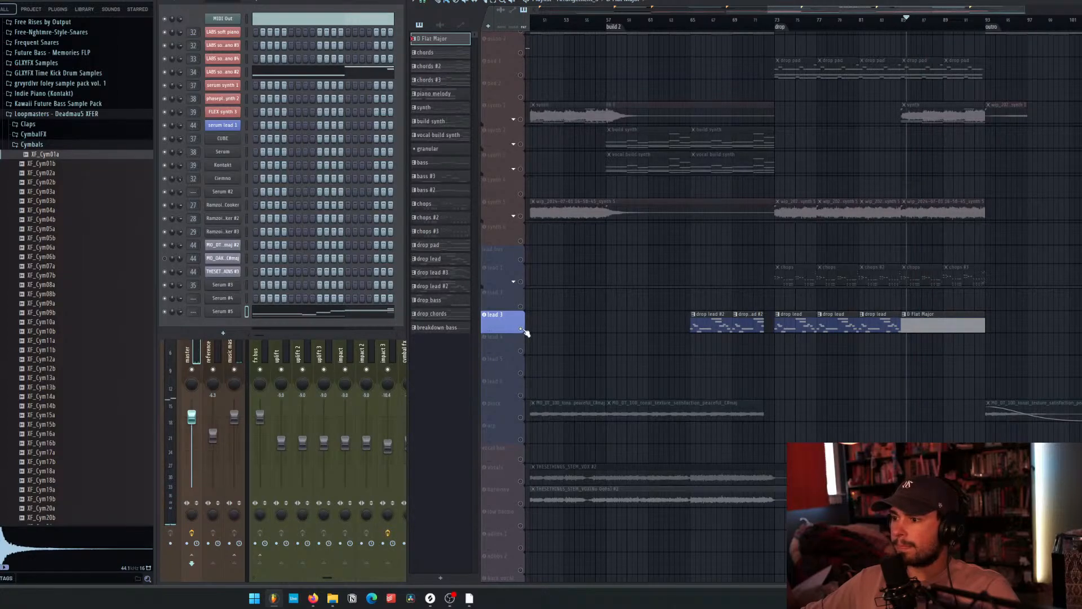
left_click(522, 330, "ctrl")
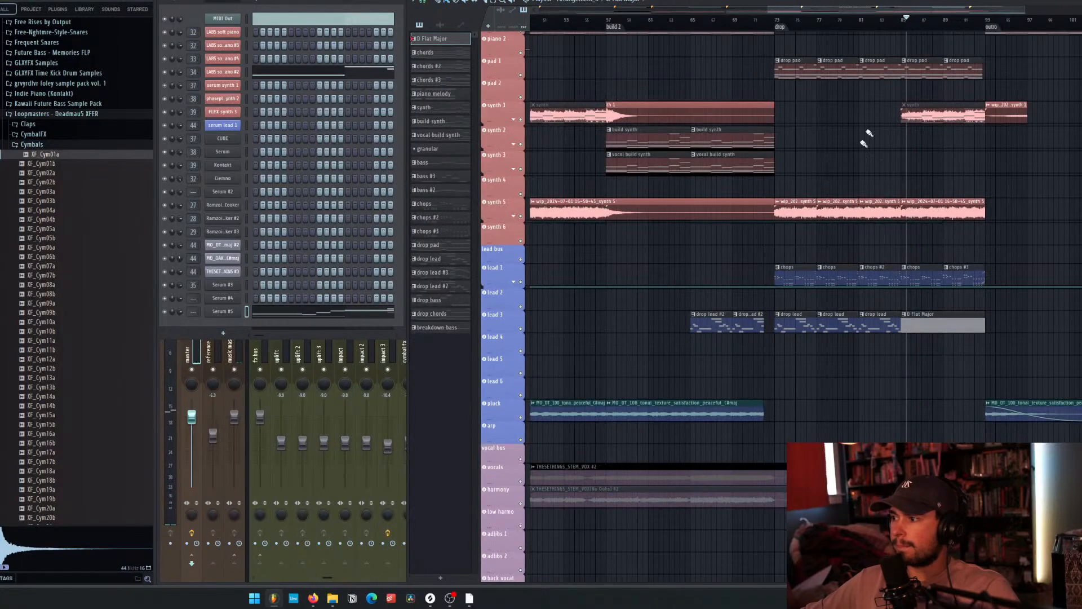
left_click(858, 20)
key("space")
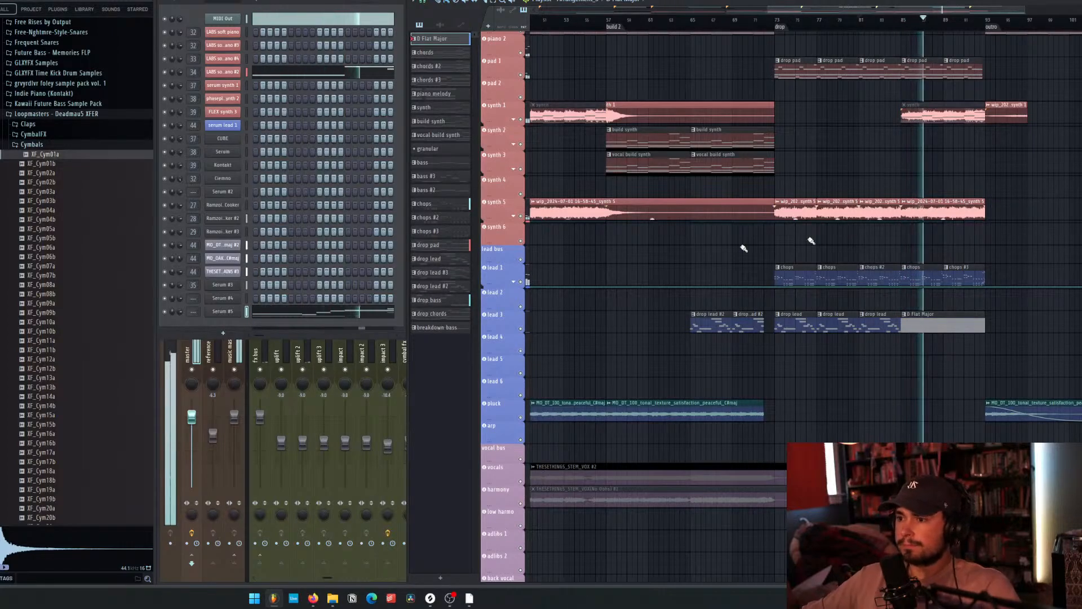
Adjust the Serum #5 channel volume while the drop plays, and stop playback.
left_click(230, 313)
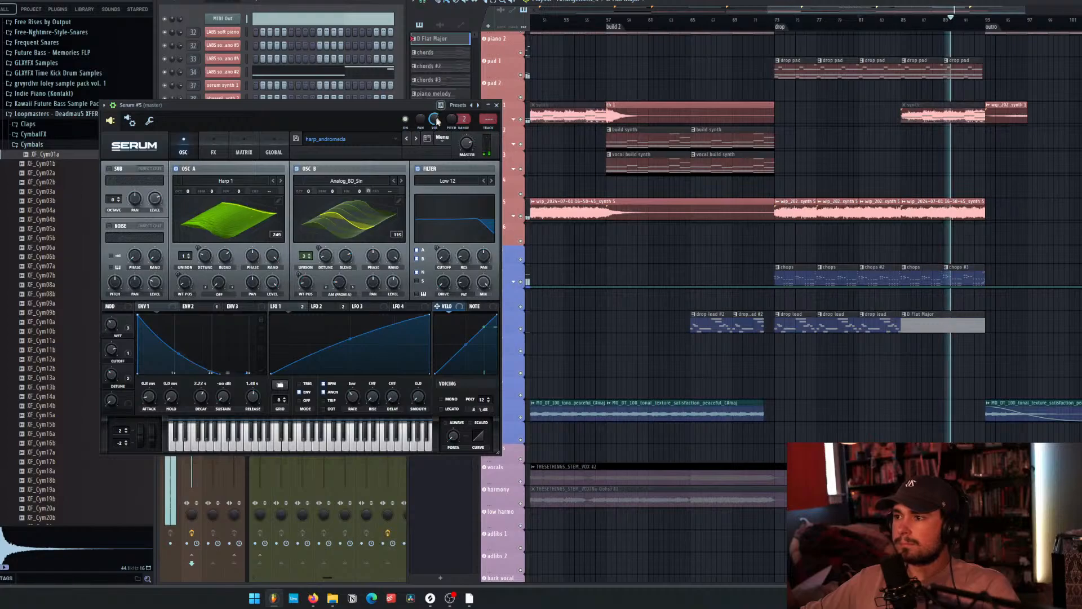
left_click(496, 106)
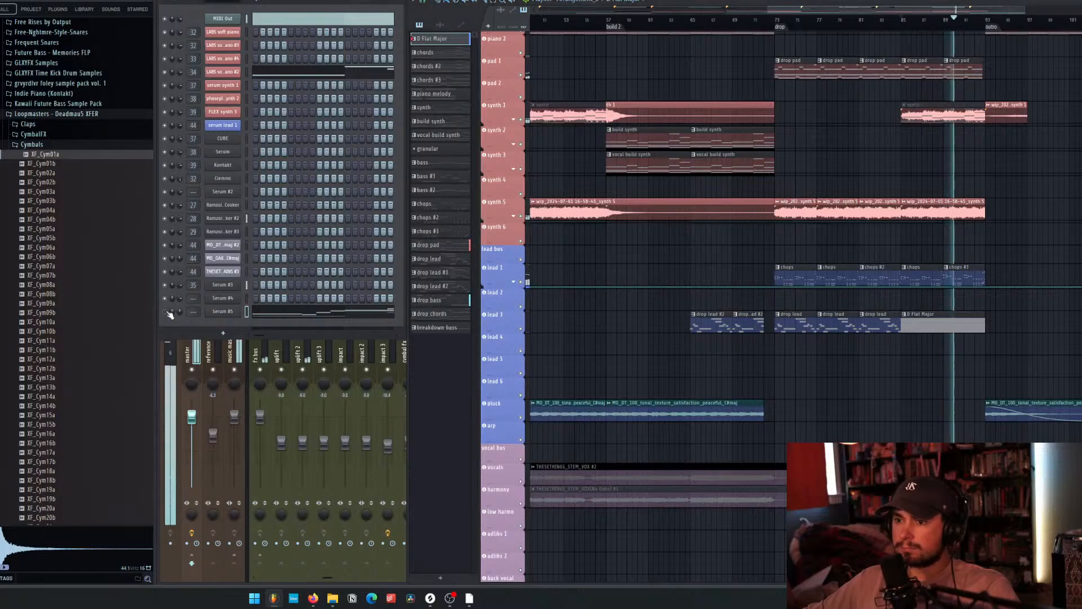
key("space")
Delete the D Flat Major clip from lead 3 and fill its place with two drop lead clips up to the outro.
right_click(930, 316)
left_click(899, 323)
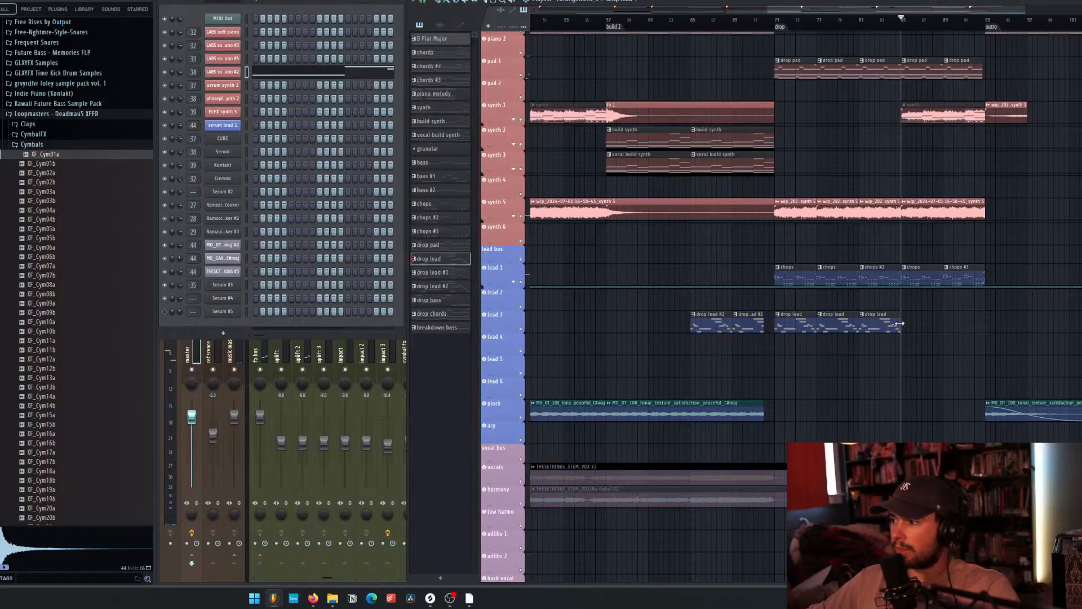
left_click_drag(907, 325, 971, 327)
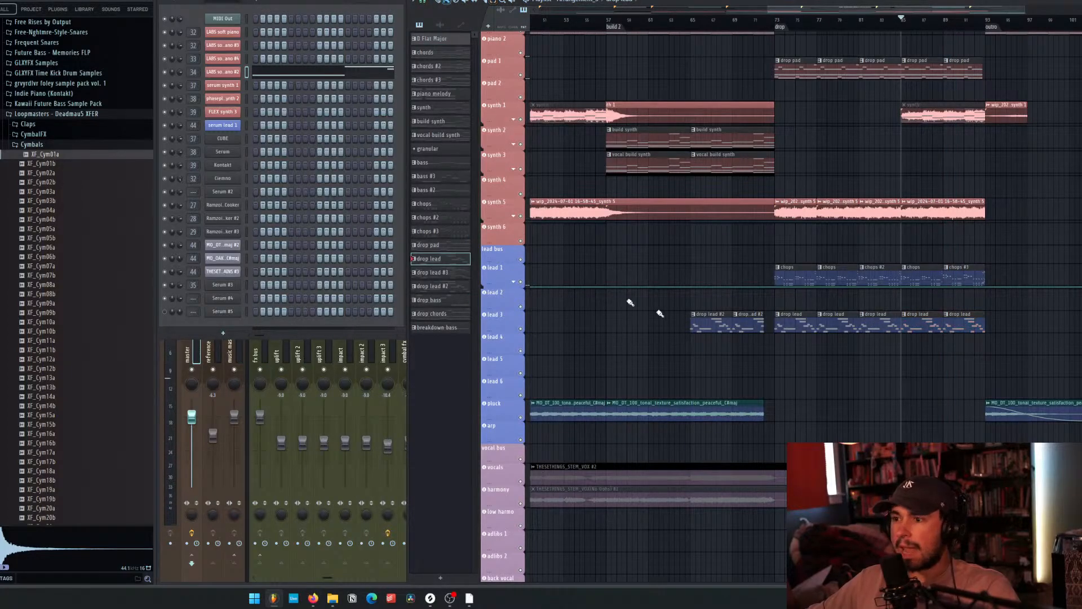
Compare the D Flat Major pattern with drop lead #3 and play the drop lead #3 pattern.
left_click(449, 41)
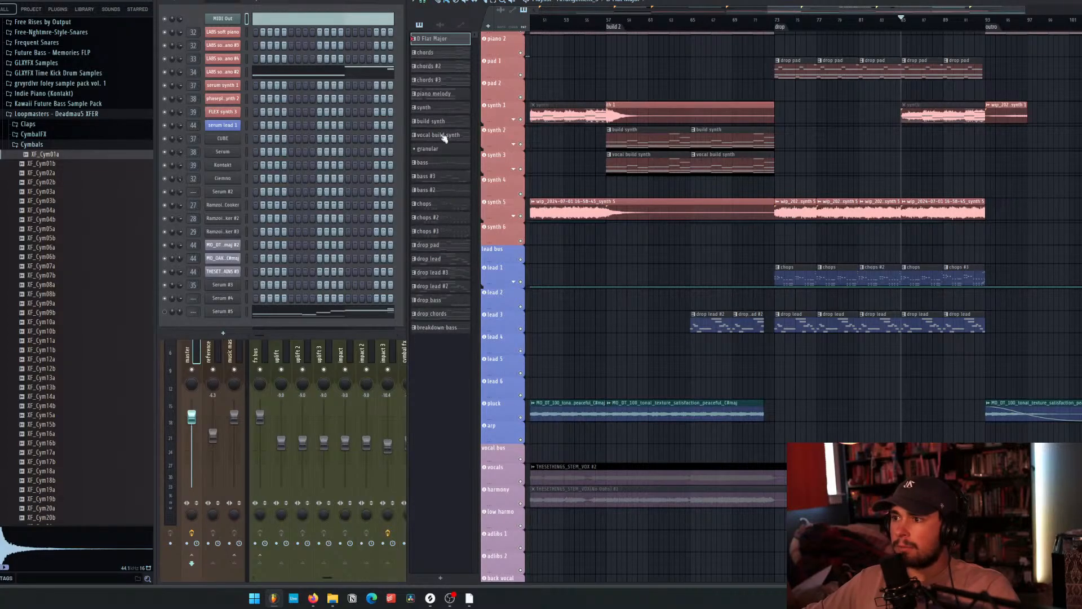
left_click(440, 274)
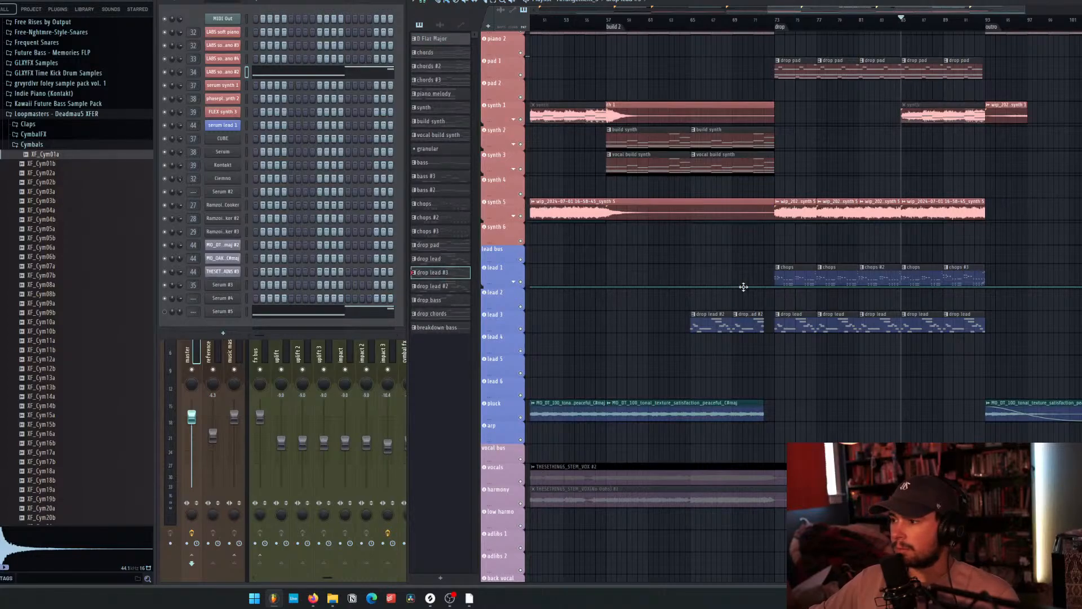
left_click_drag(825, 4, 887, 29)
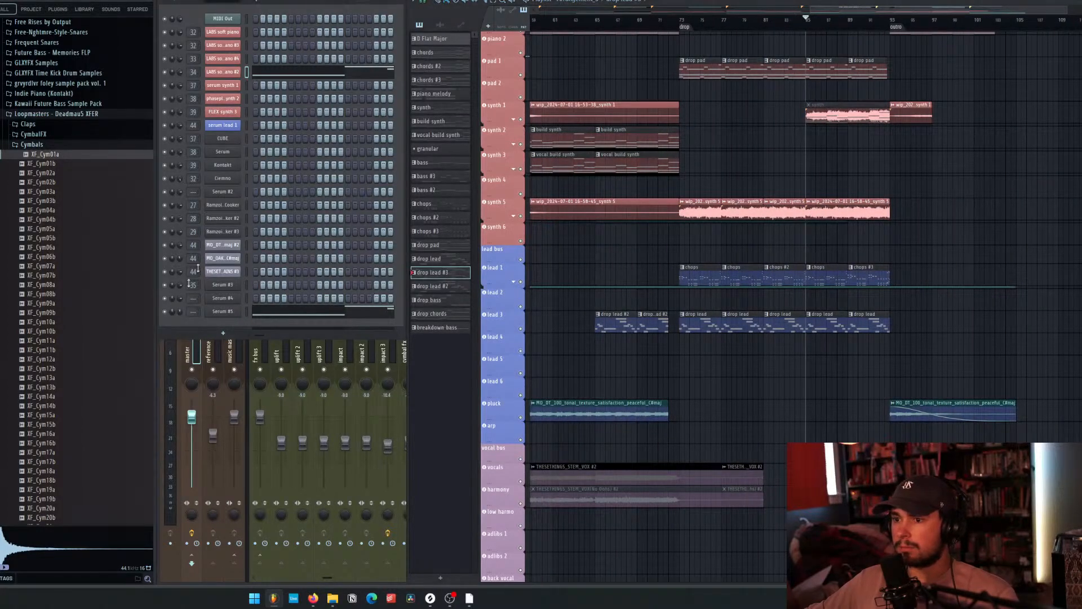
left_click(260, 1)
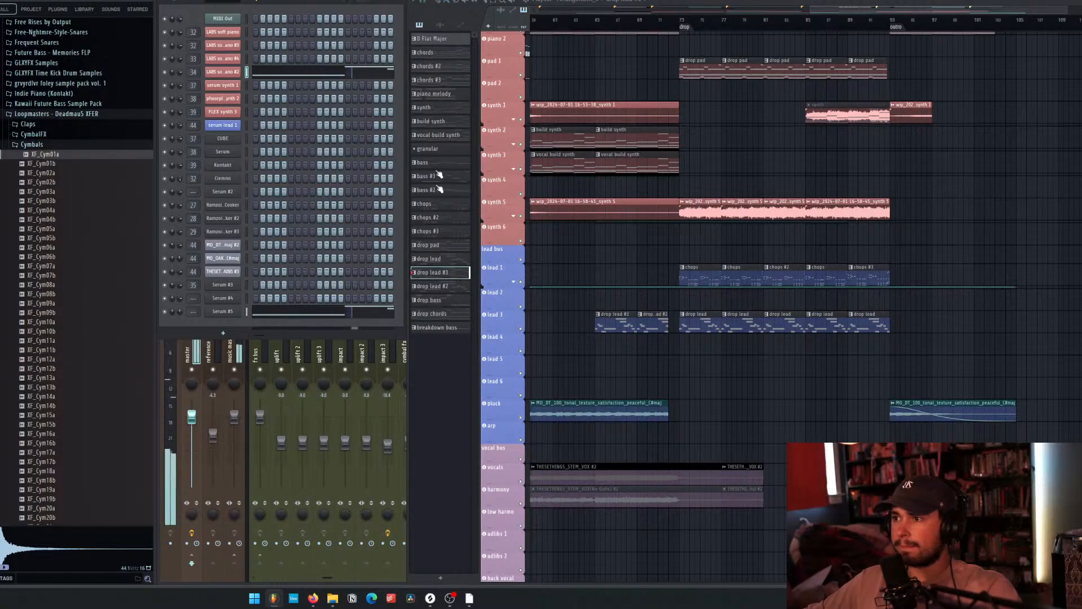
Copy the Serum #5 melody from the D Flat Major pattern into the Serum #5 channel of drop lead #3.
left_click(440, 40)
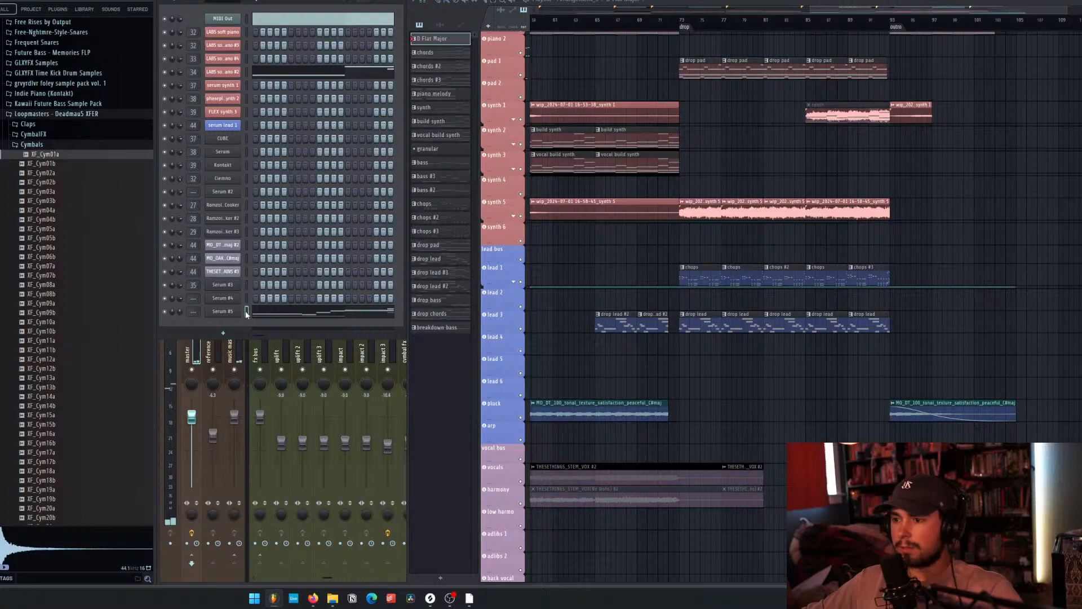
left_click(436, 275)
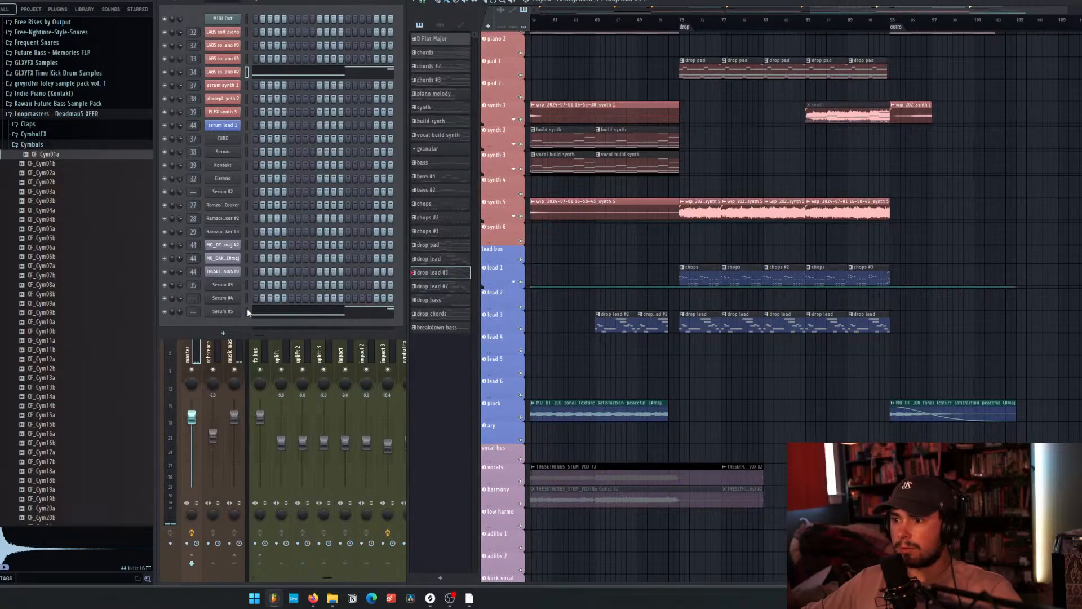
left_click(300, 313)
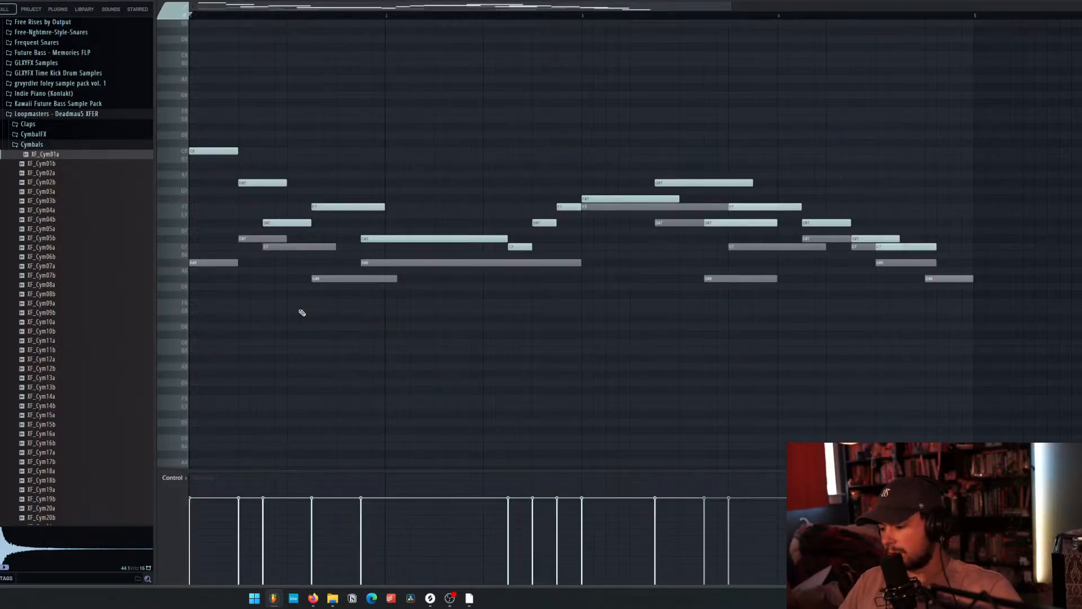
Try the pasted Serum #5 melody one octave lower during playback, and restore its original octave.
key("ctrl+Down")
key("space")
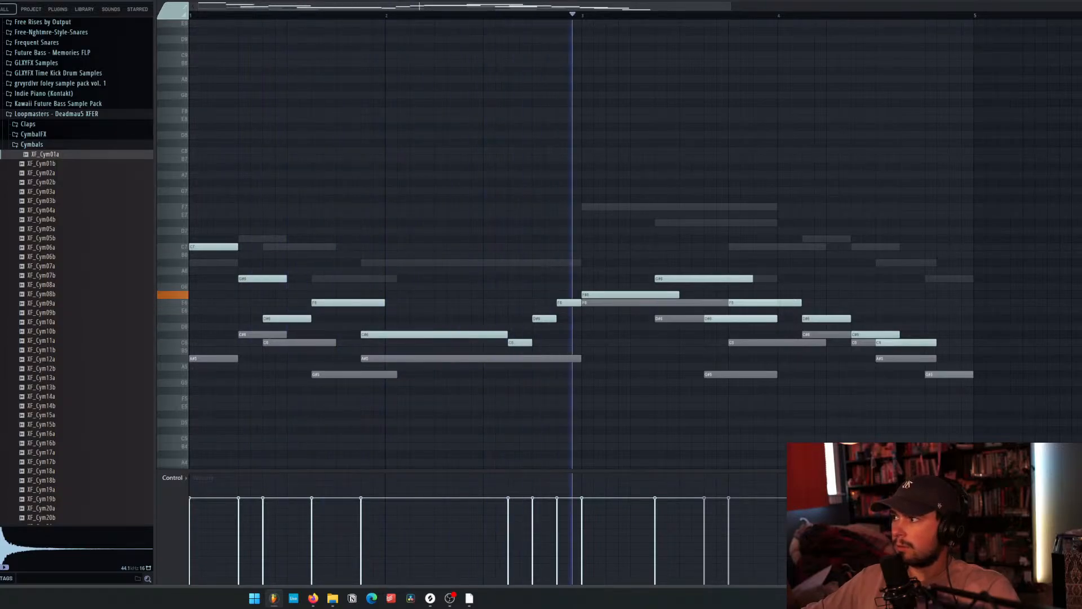
key("F7")
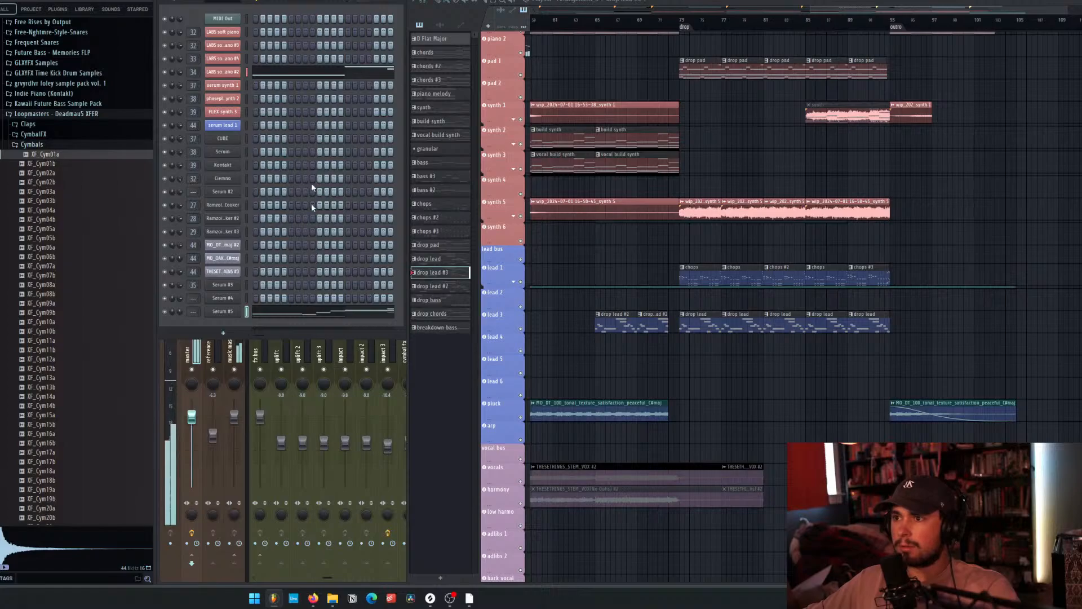
left_click(318, 314)
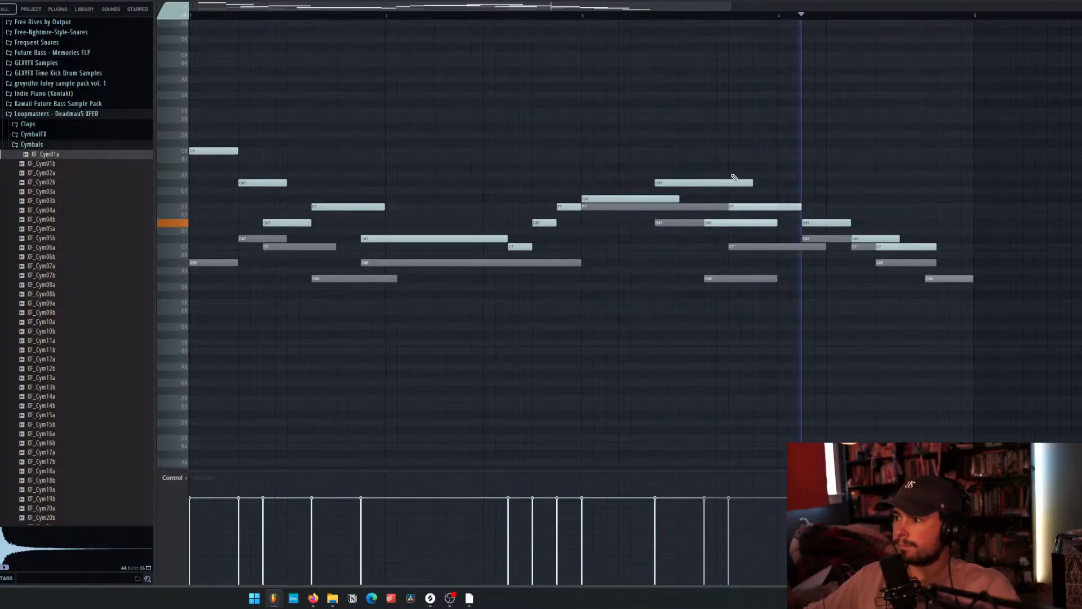
Replace the last two drop lead clips on the lead 3 track before the outro with drop lead #3 clips.
key("F7")
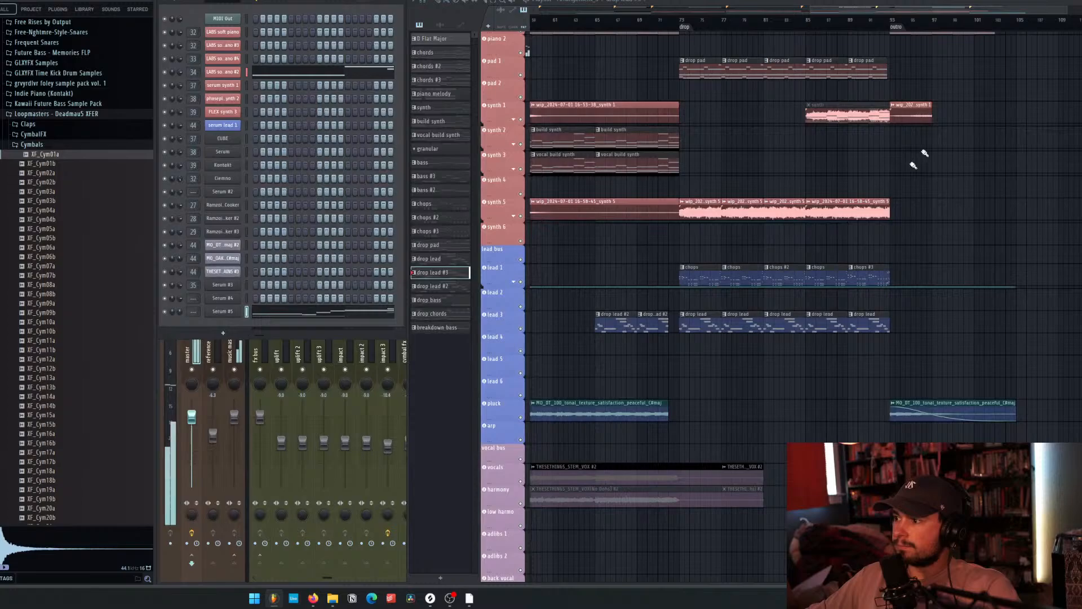
left_click(831, 324)
left_click(871, 324)
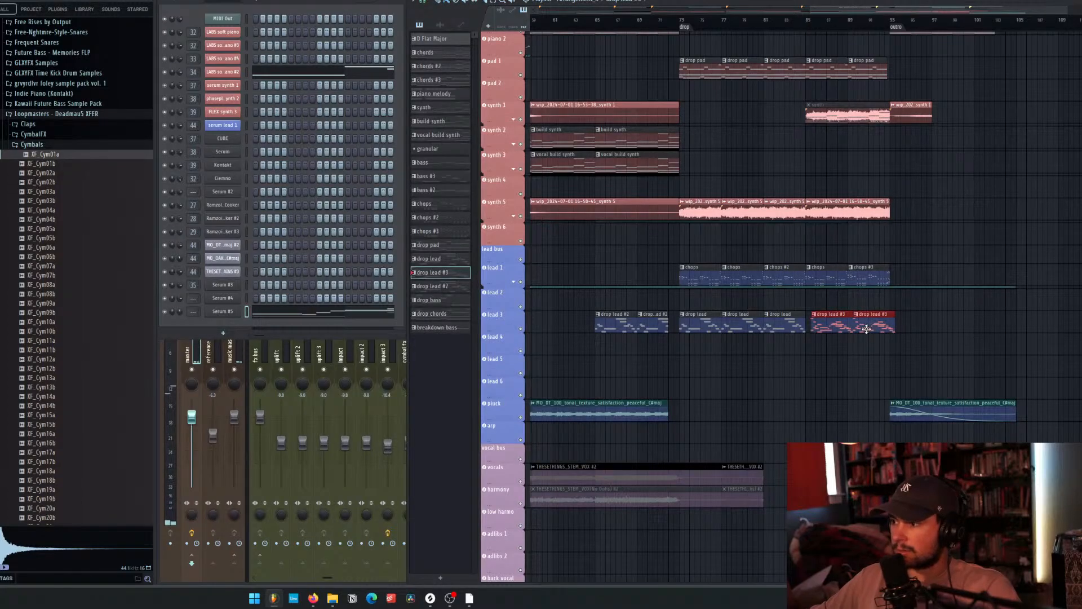
left_click_drag(865, 329, 852, 350)
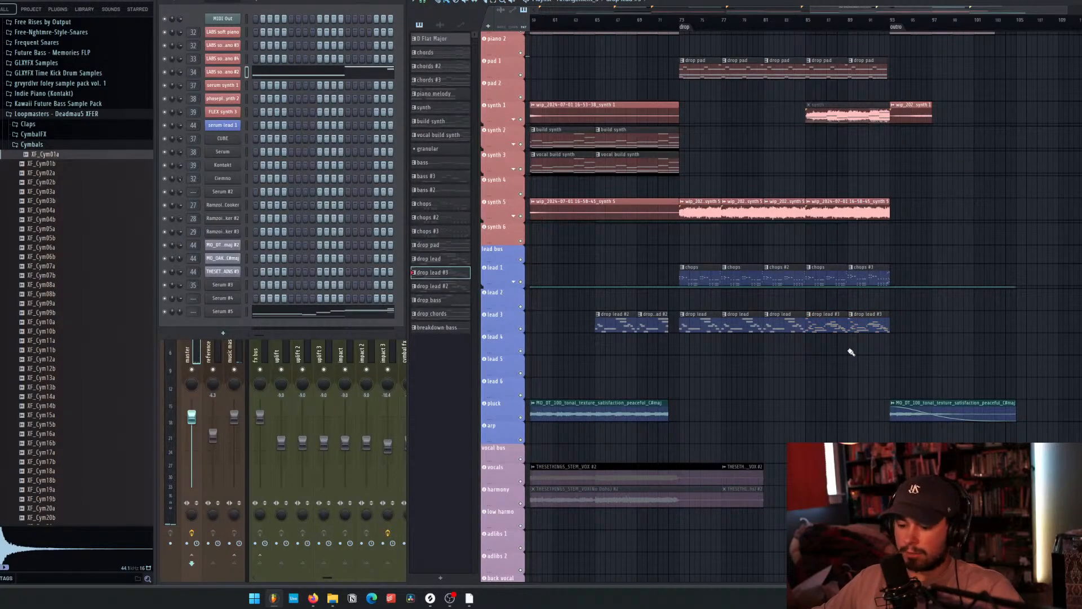
Play the transition from the second drop into the outro and review the outro clips across all tracks.
scroll(1030, 340, "up", 3)
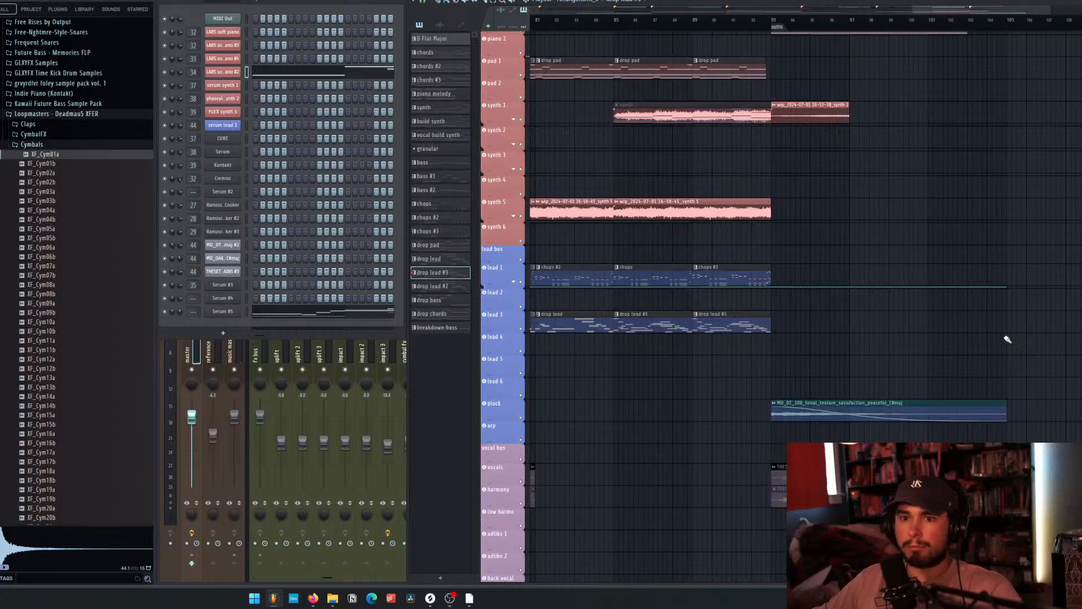
scroll(893, 200, "up", 4)
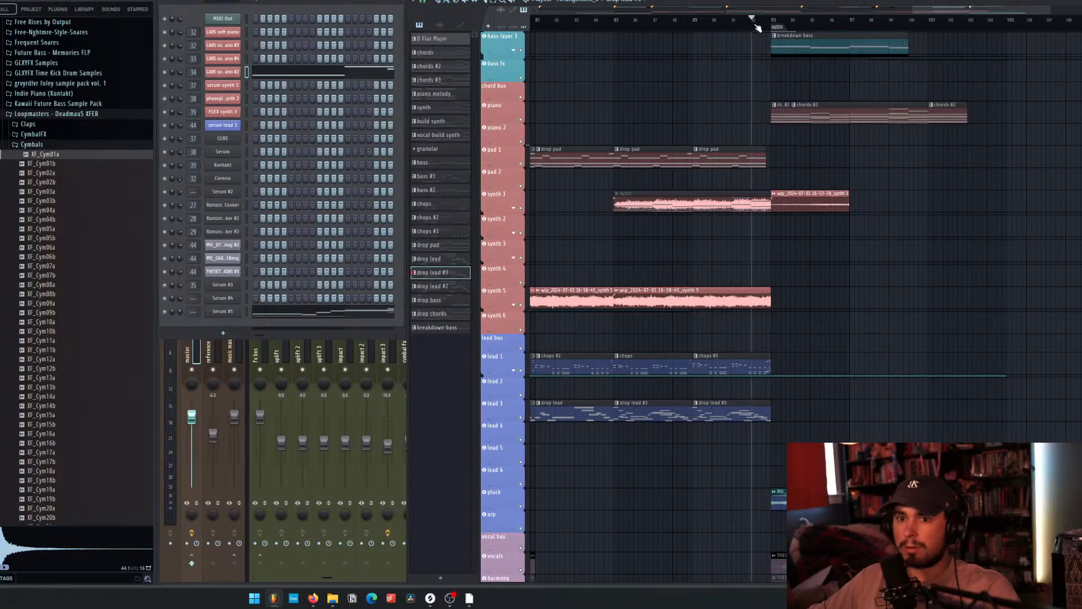
key("space")
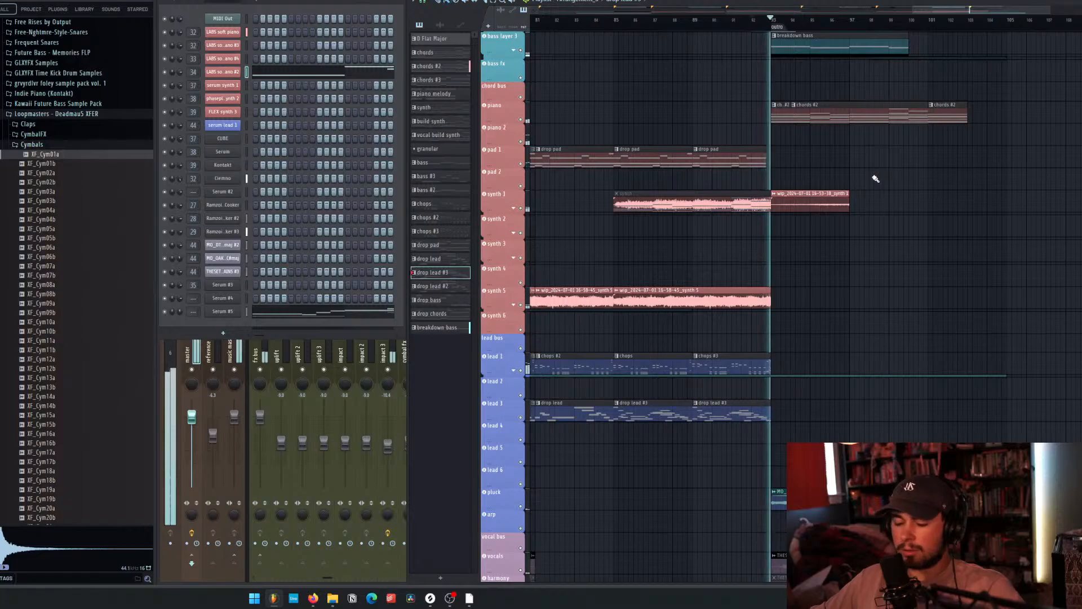
scroll(940, 186, "up", 1)
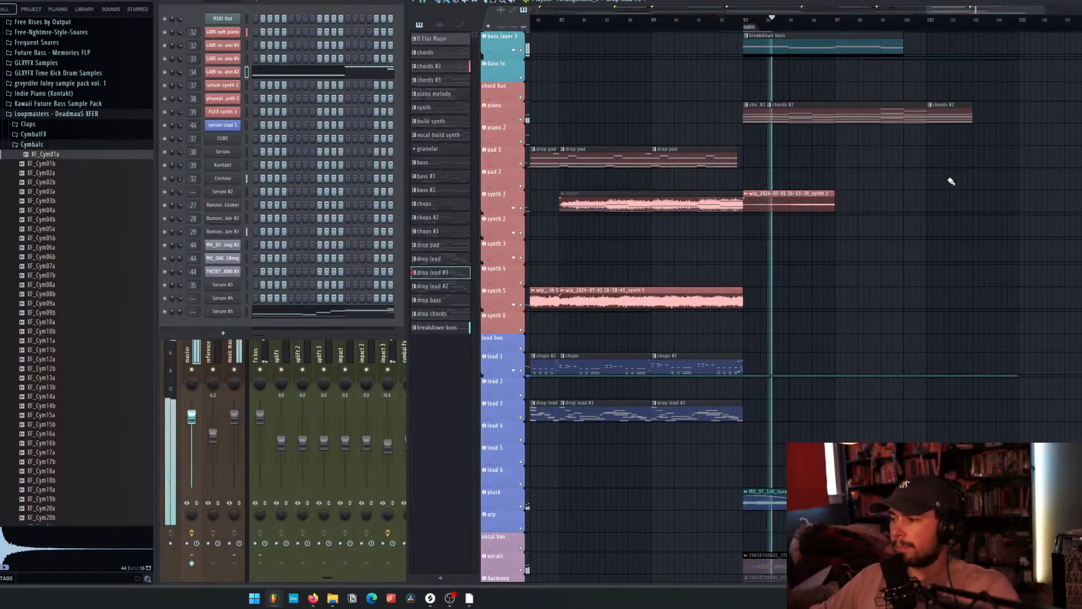
scroll(963, 172, "down", 7)
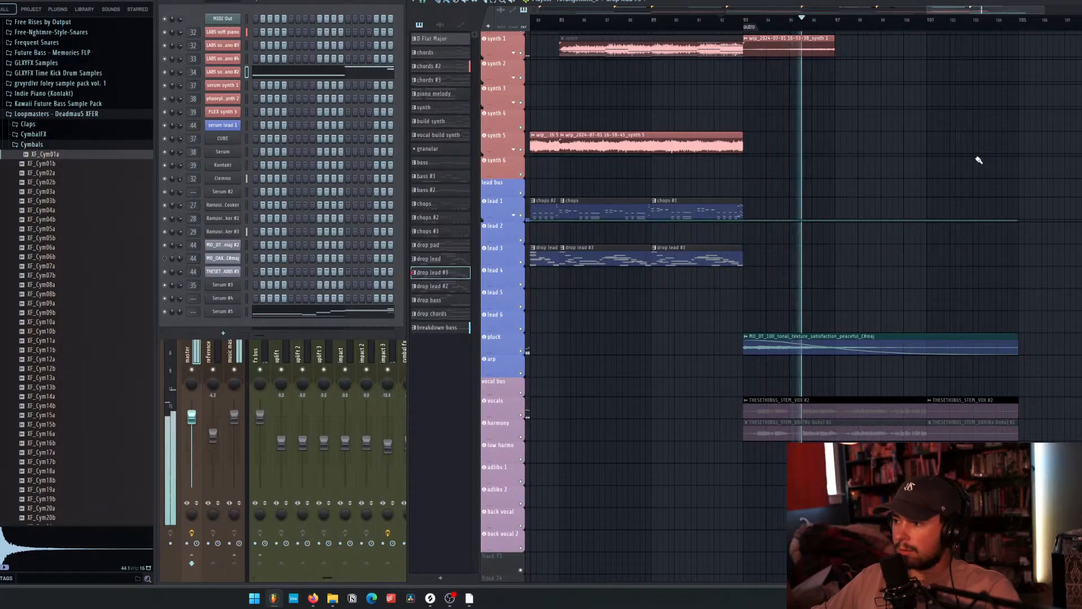
scroll(978, 160, "up", 20)
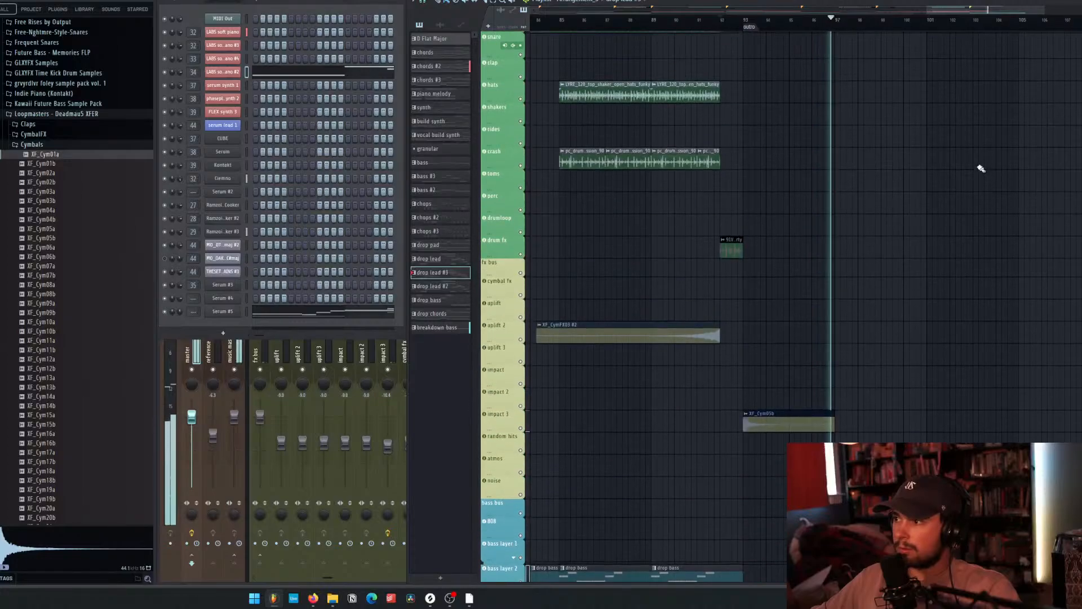
scroll(979, 168, "down", 20)
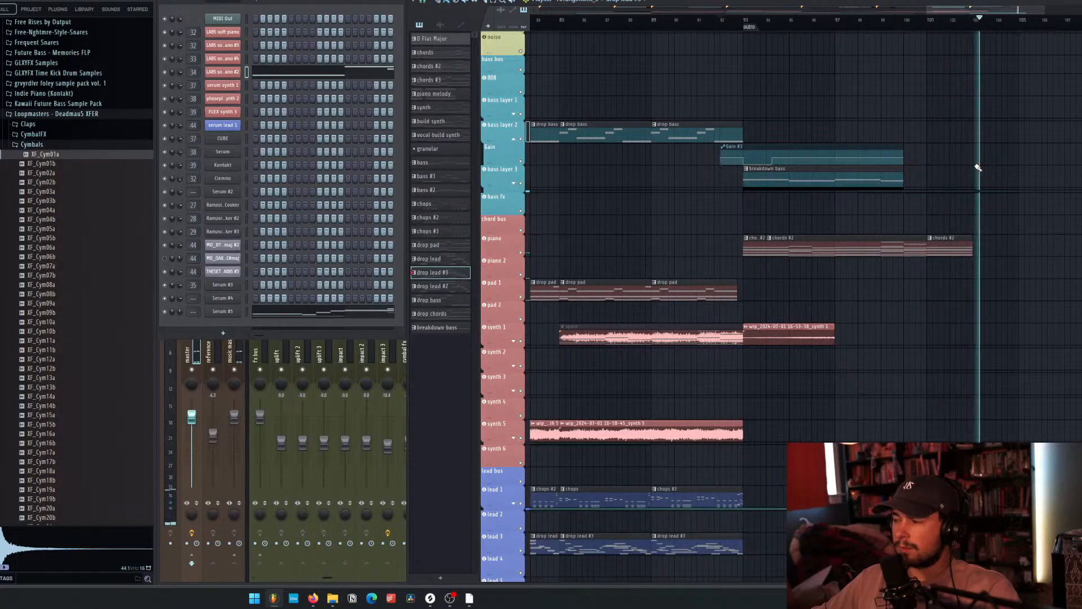
key("space")
Add a fade-out to the synth 1 audio clip at the start of the outro and play through to the end.
left_click(747, 22)
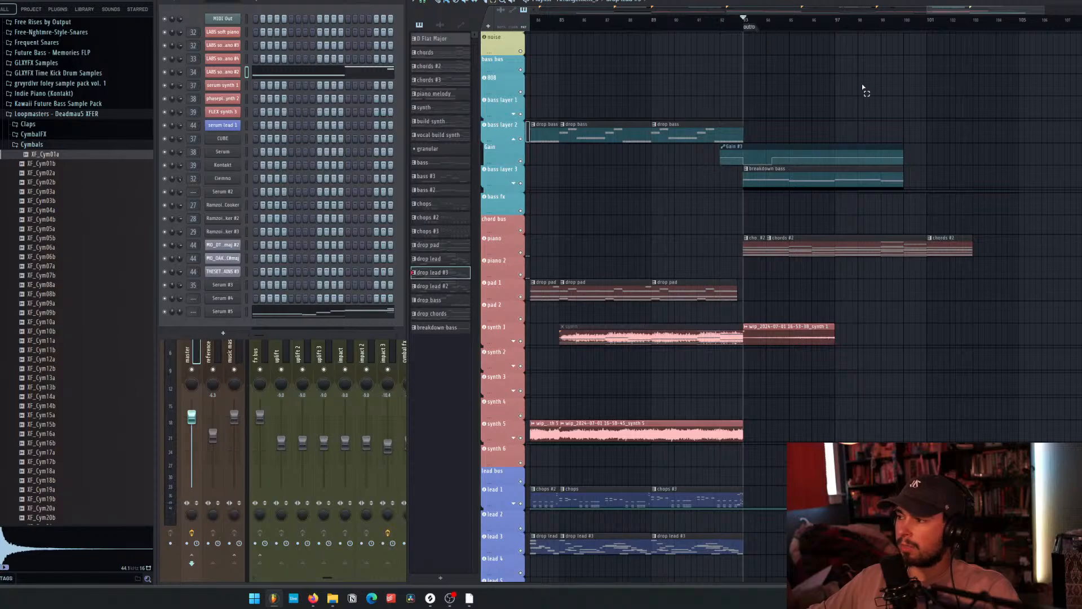
scroll(931, 100, "up", 3)
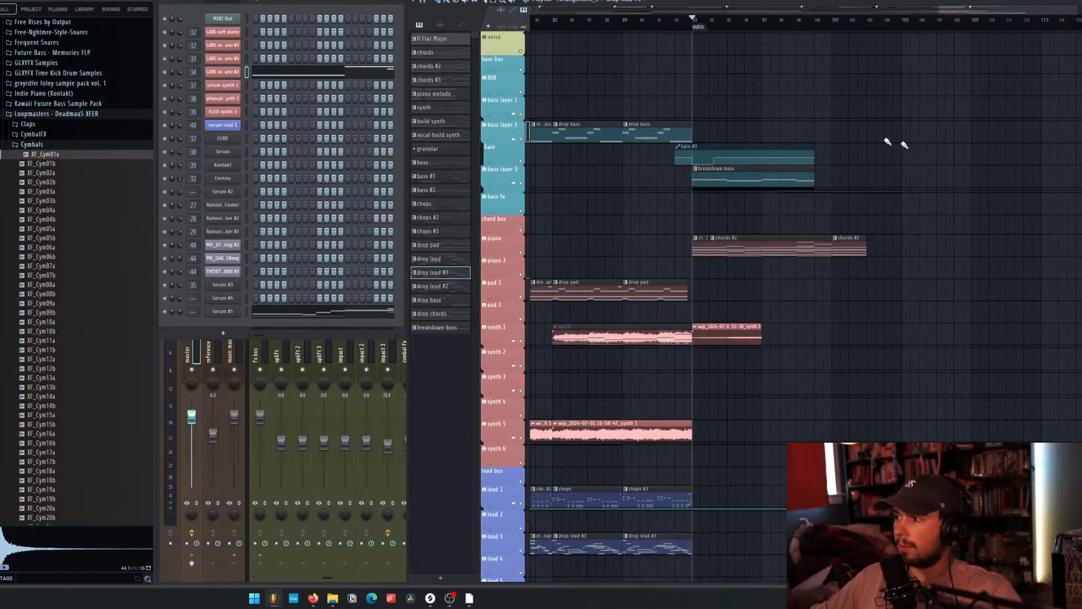
key("space")
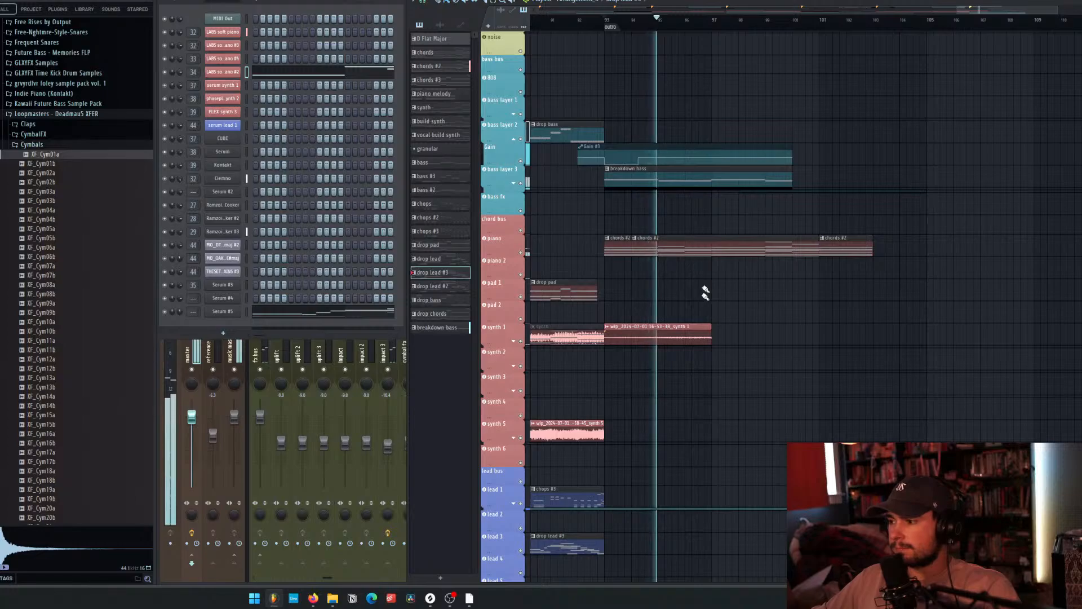
left_click_drag(711, 334, 702, 301)
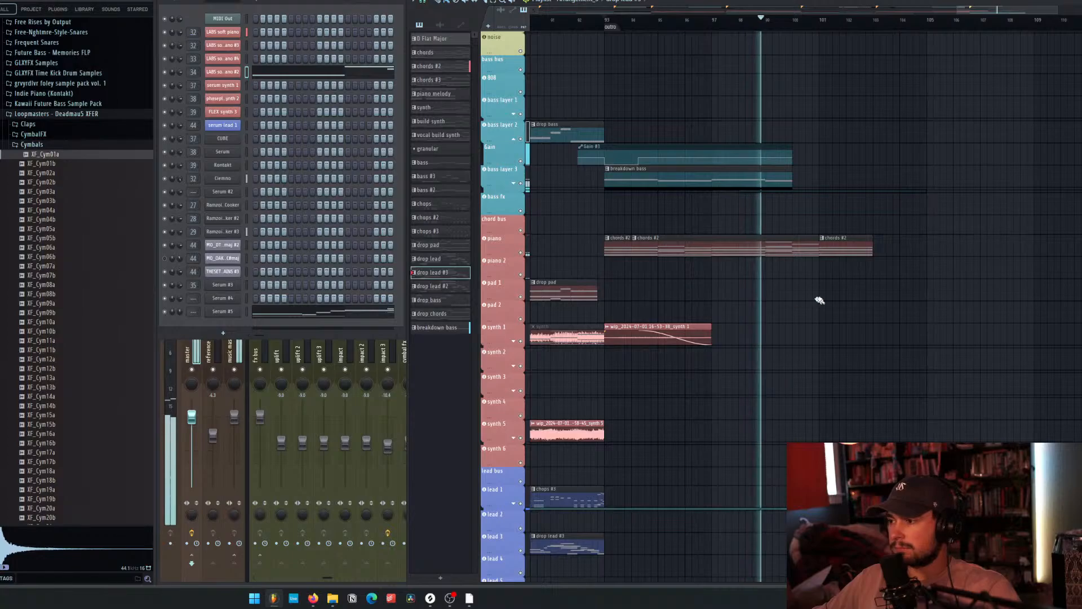
scroll(865, 306, "down", 3)
scroll(907, 298, "down", 5)
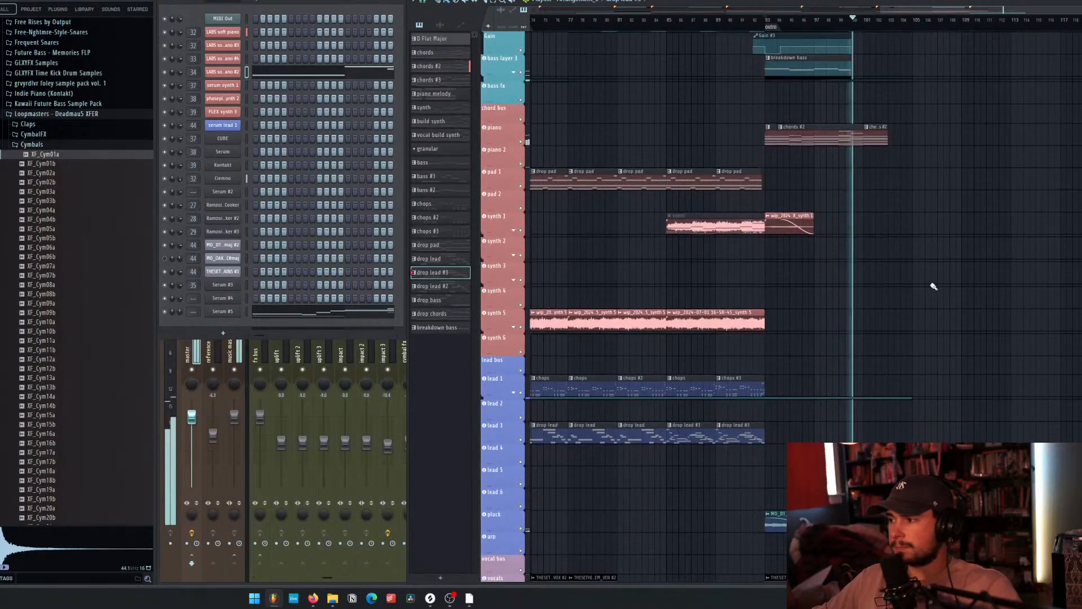
scroll(955, 308, "down", 3)
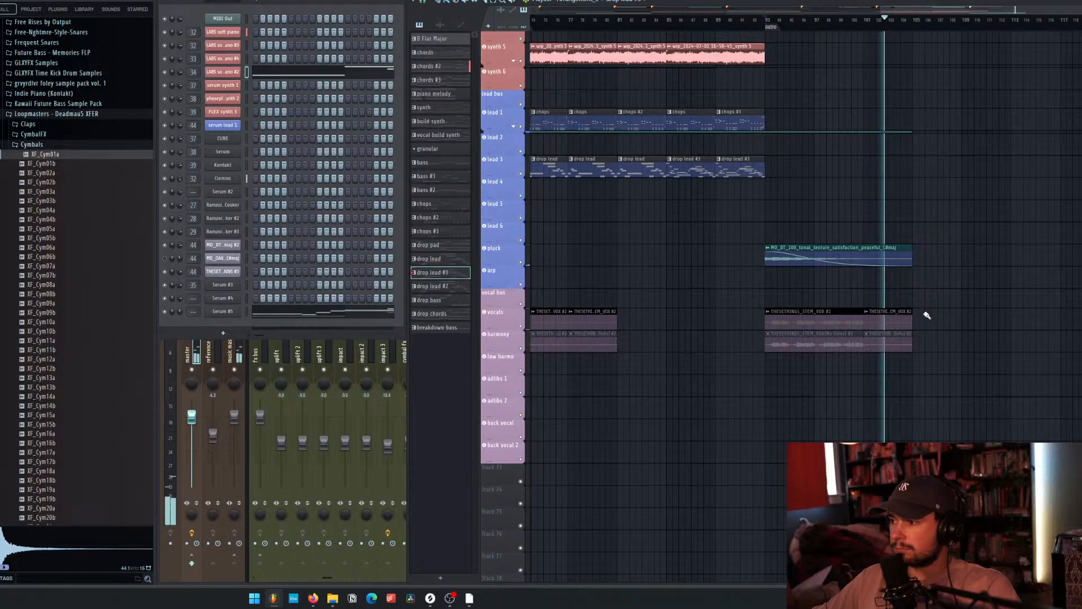
key("space")
Insert kHs Delay on the vocals mixer track and load its Ping-Pong 1.8 factory preset.
left_click(844, 317)
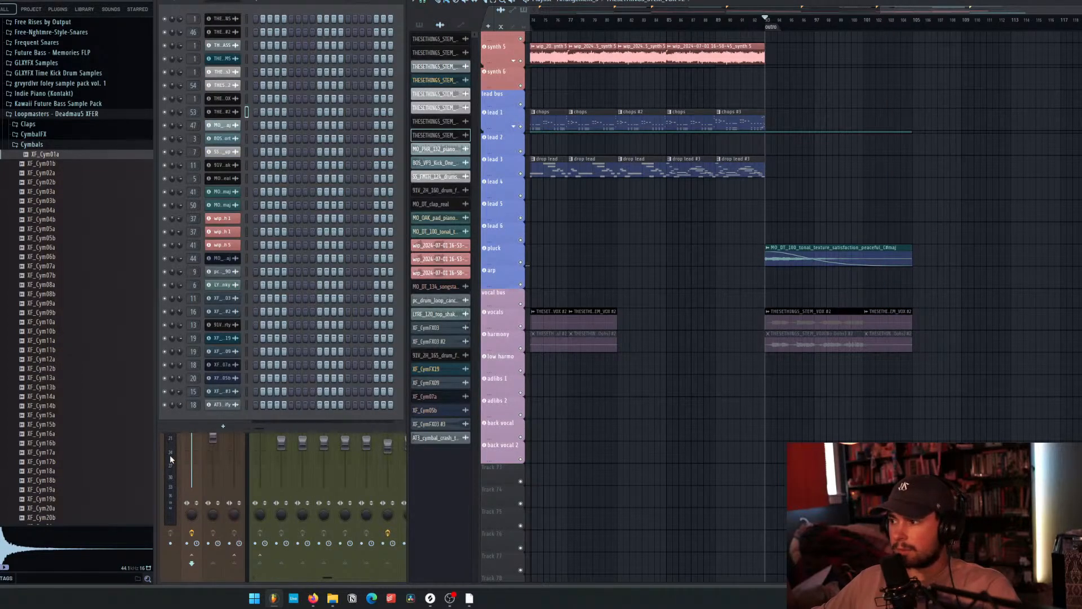
key("F9")
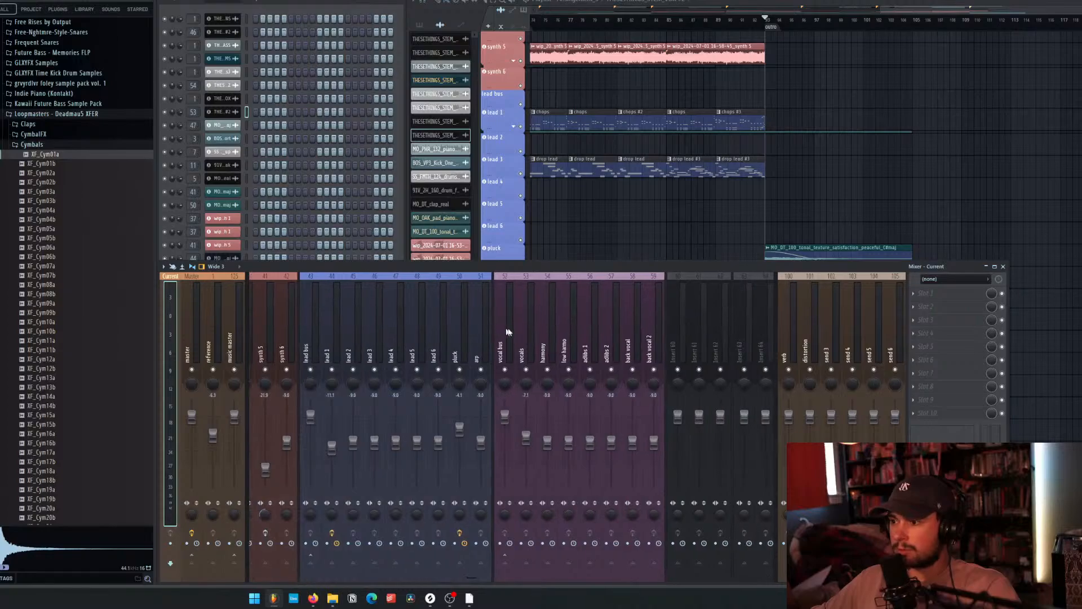
left_click(525, 349)
scroll(867, 205, "down", 3)
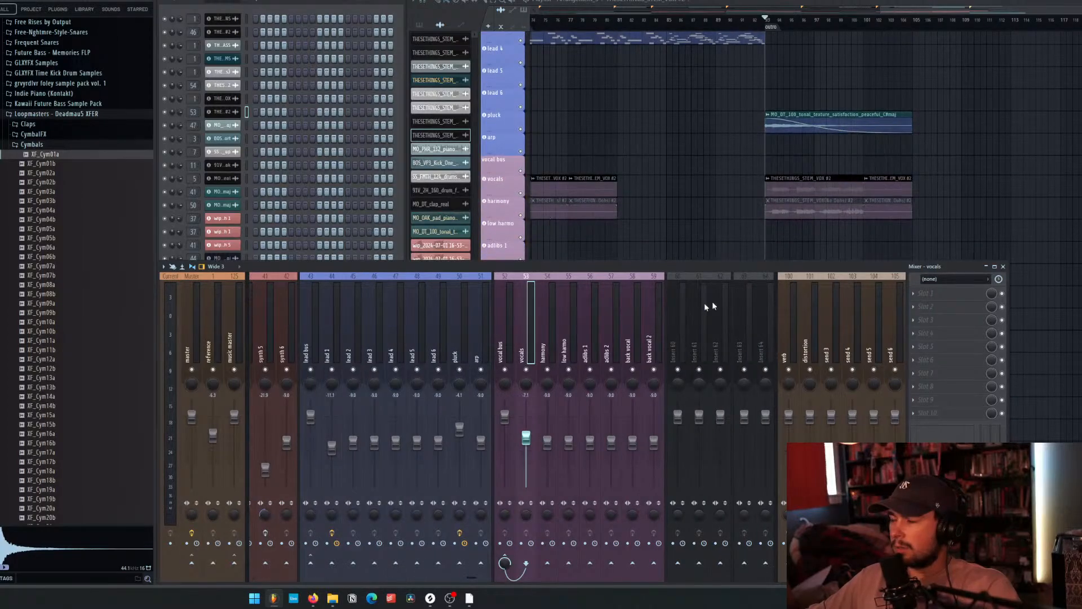
left_click(920, 297)
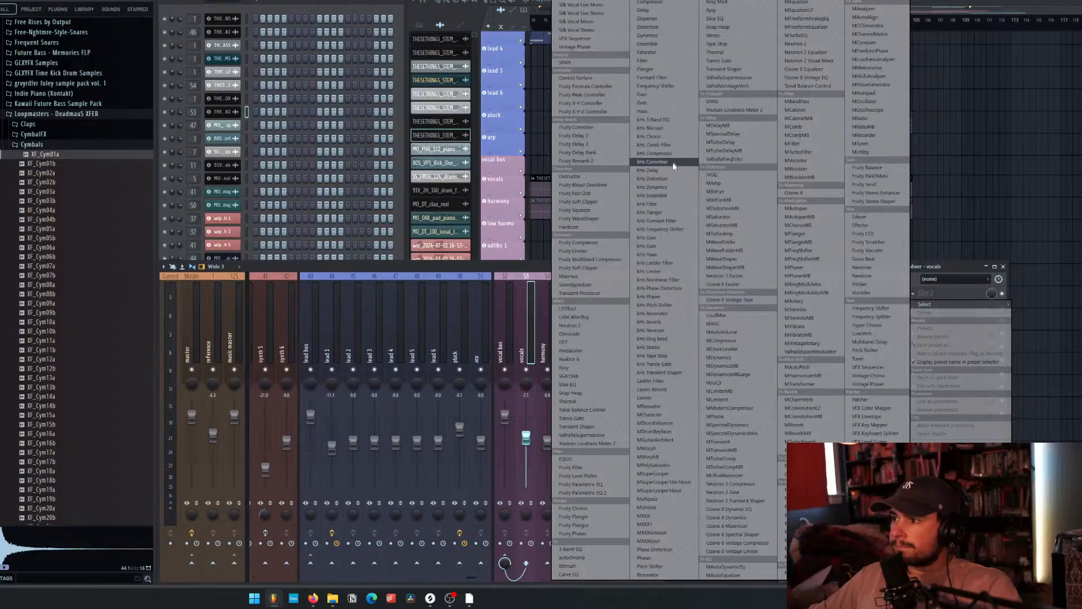
left_click(653, 169)
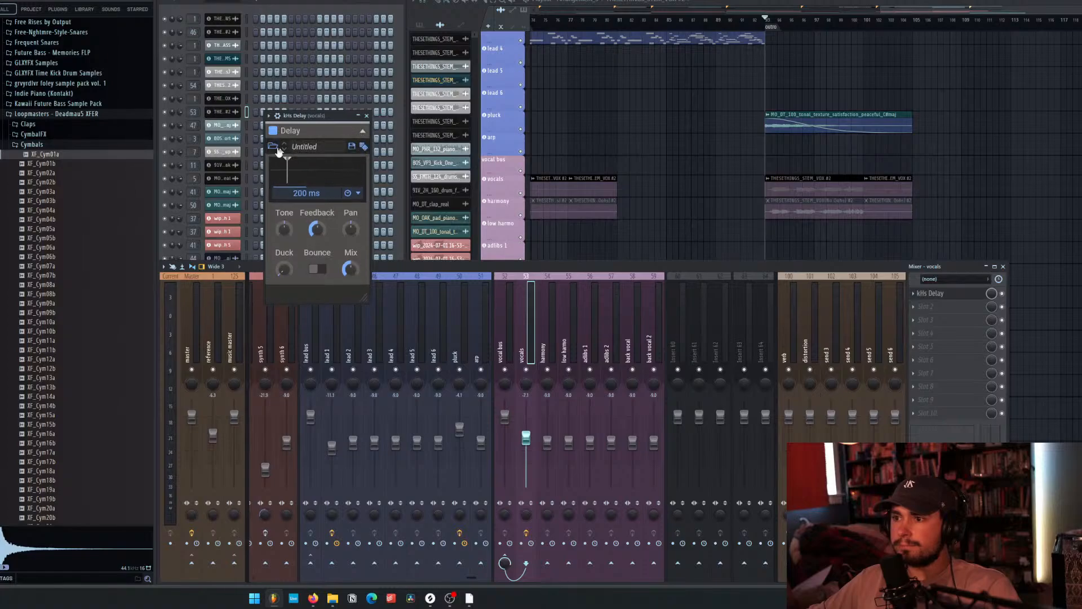
left_click(362, 130)
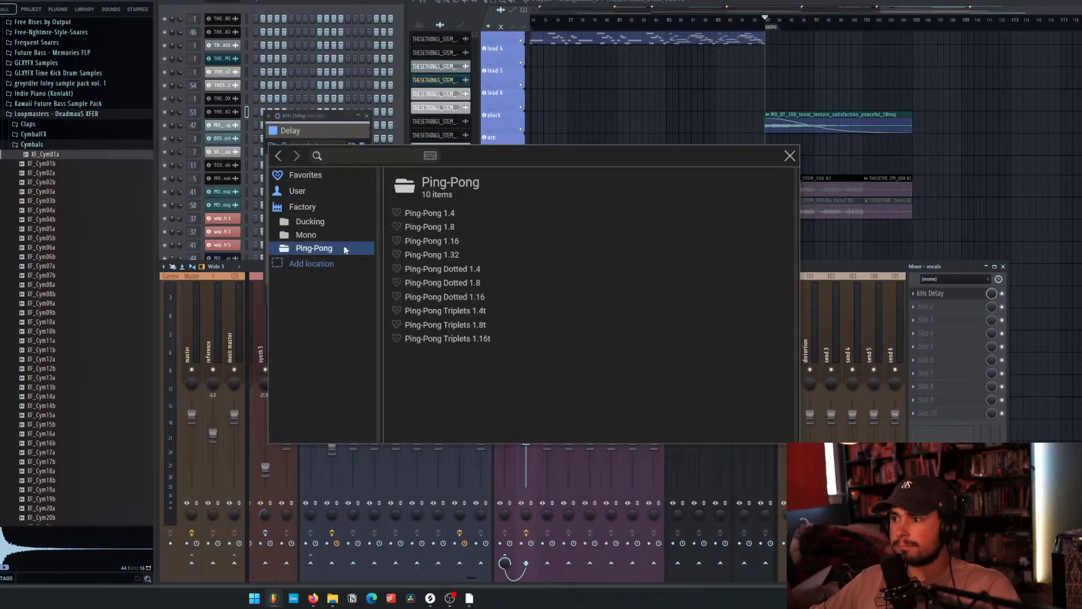
left_click(313, 249)
double_click(441, 227)
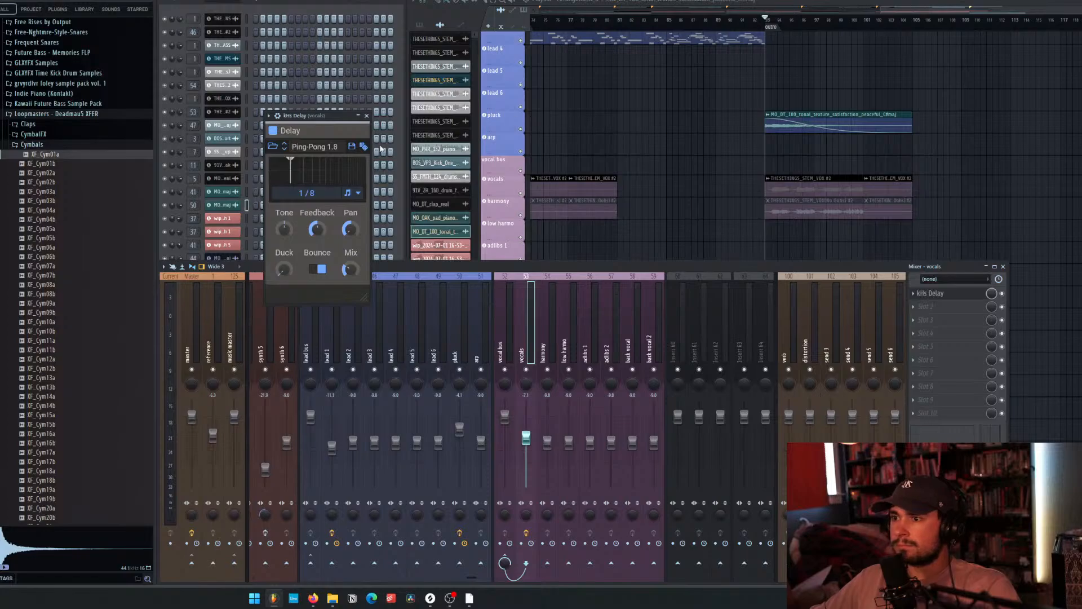
Automate the delay slot's on/off switch over the outro vocals, keeping it off until a jump up shortly before bar 101.
right_click(1002, 294)
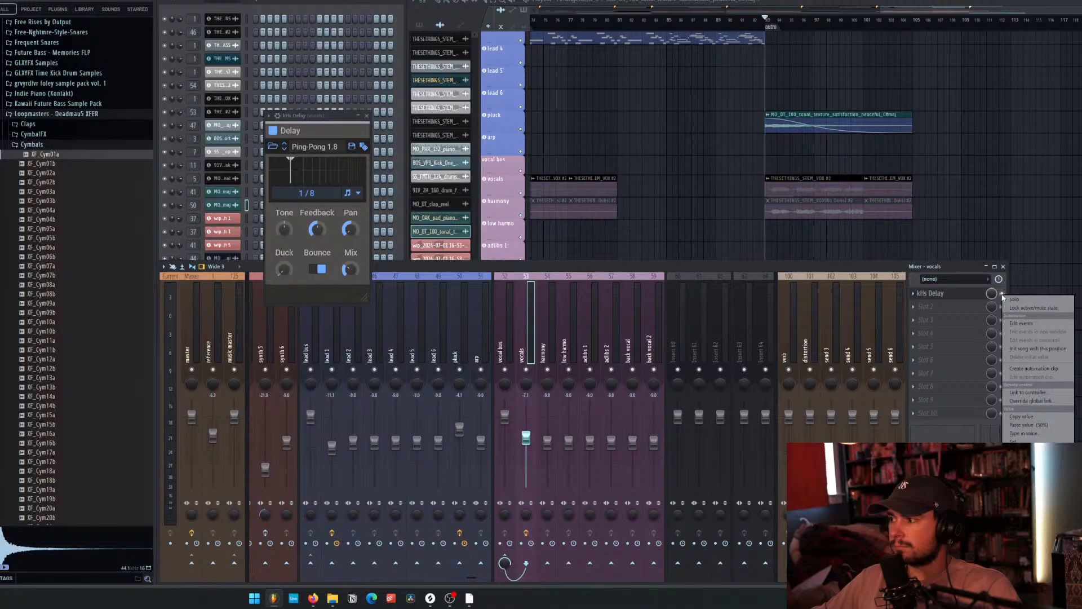
left_click(1021, 369)
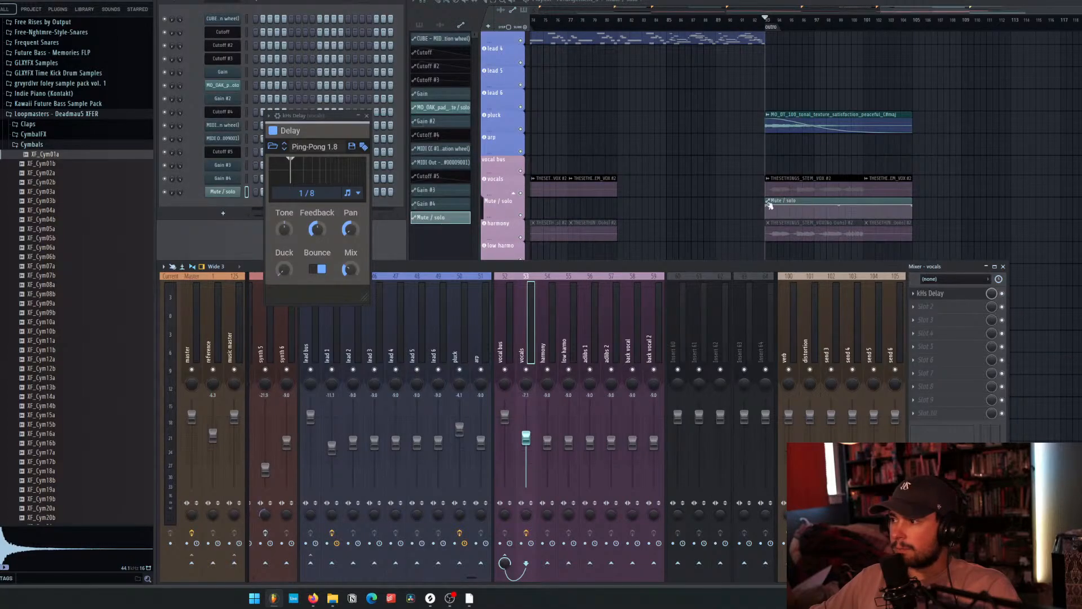
left_click_drag(768, 204, 762, 224)
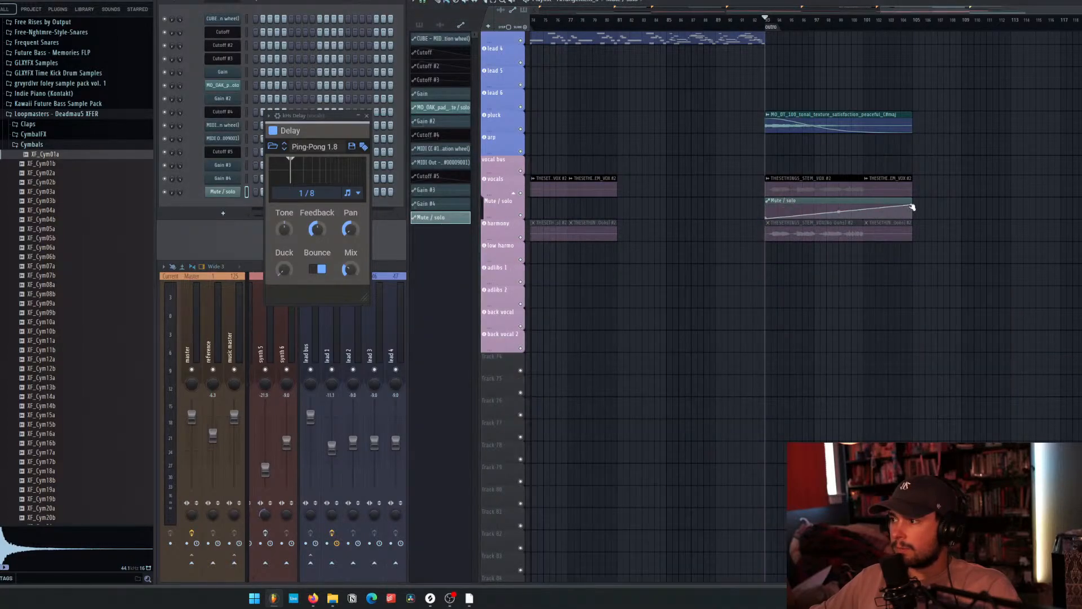
left_click_drag(912, 207, 911, 226)
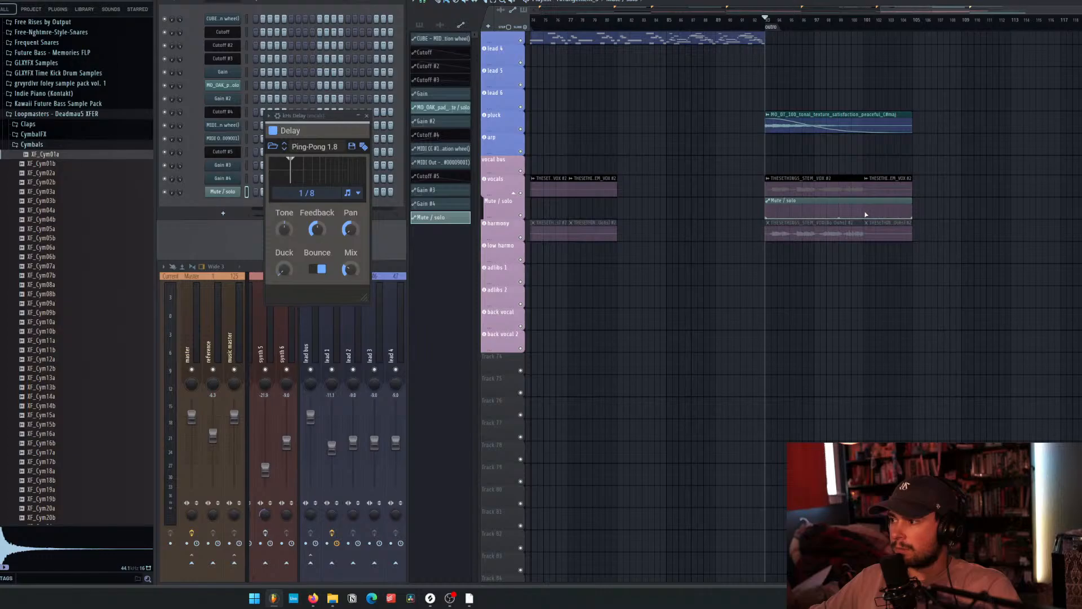
scroll(865, 214, "up", 5)
left_click_drag(813, 210, 805, 221)
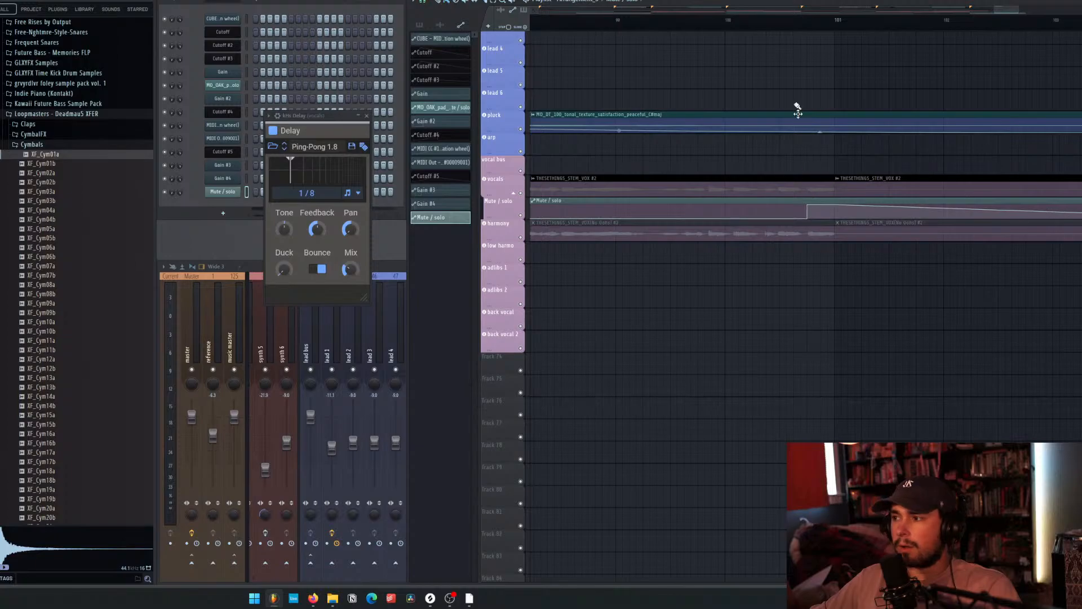
Lower the delay's Mix amount and replay the outro vocals around bar 100 to check the echo.
key("space")
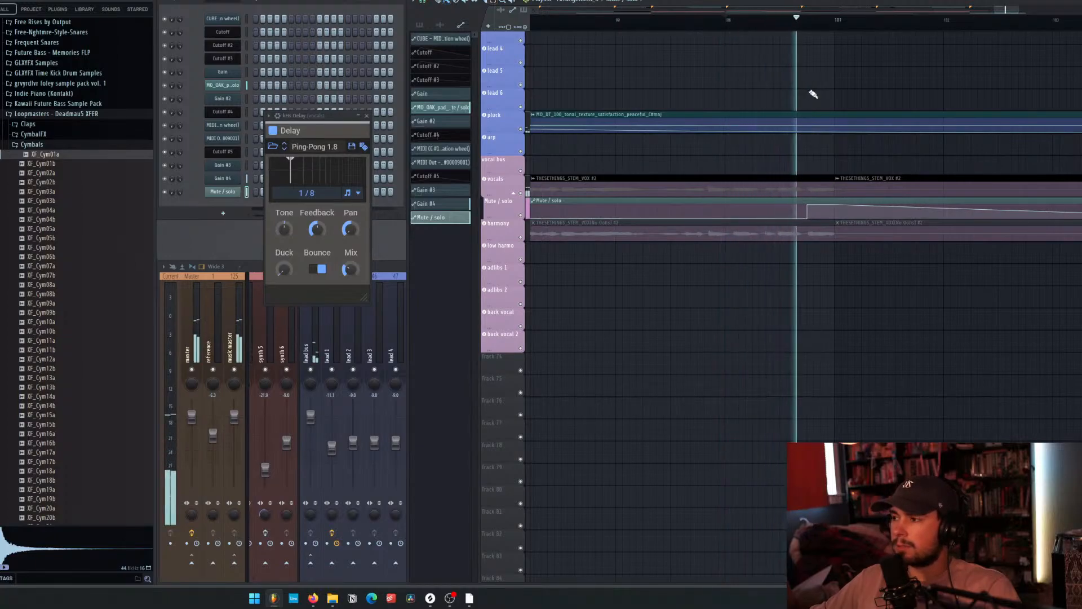
key("space")
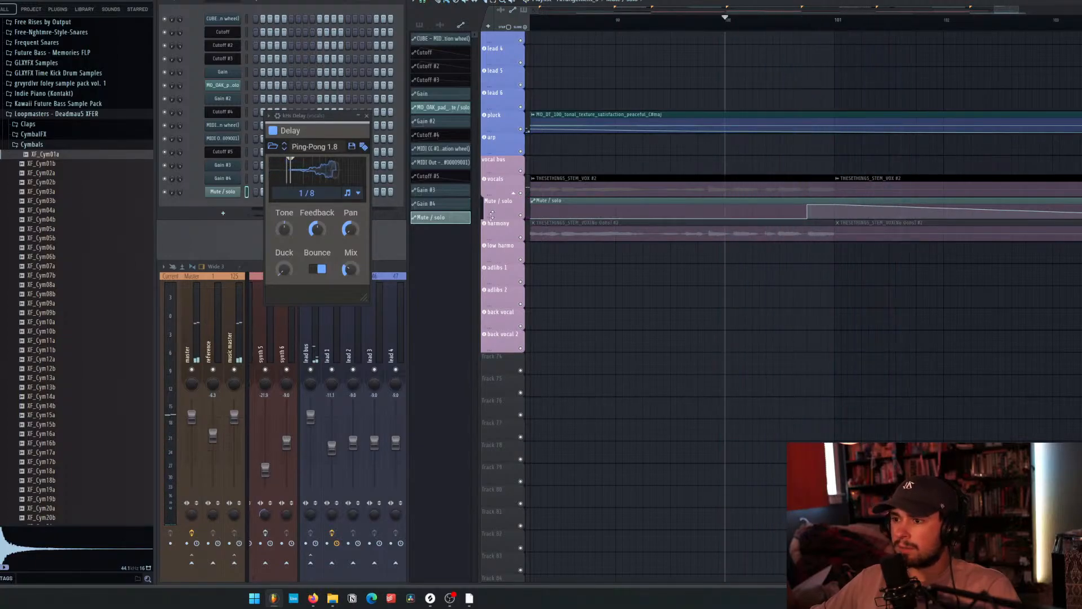
left_click(350, 269)
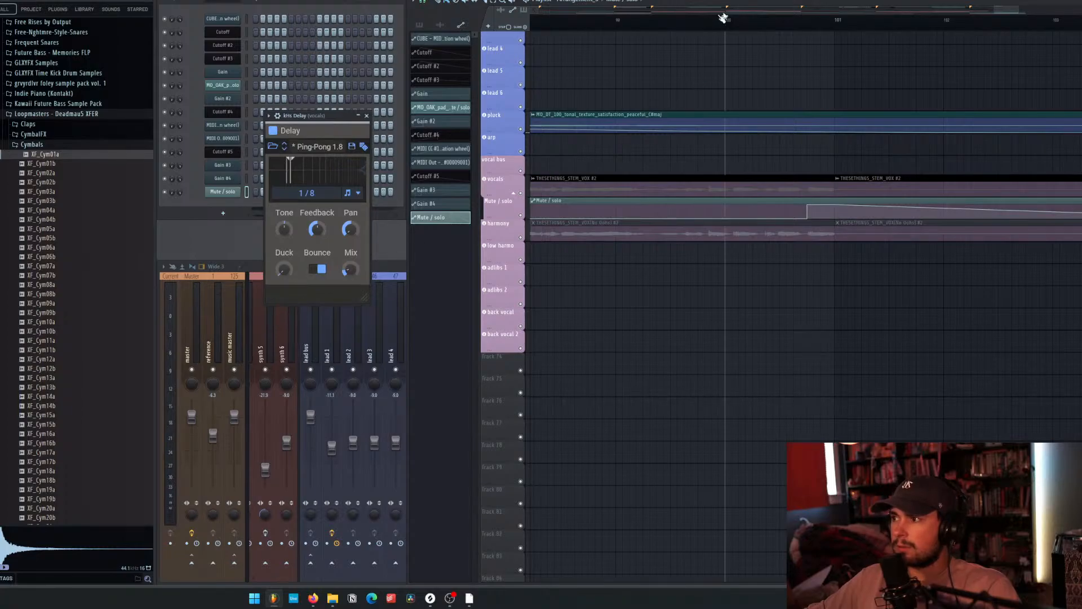
key("space")
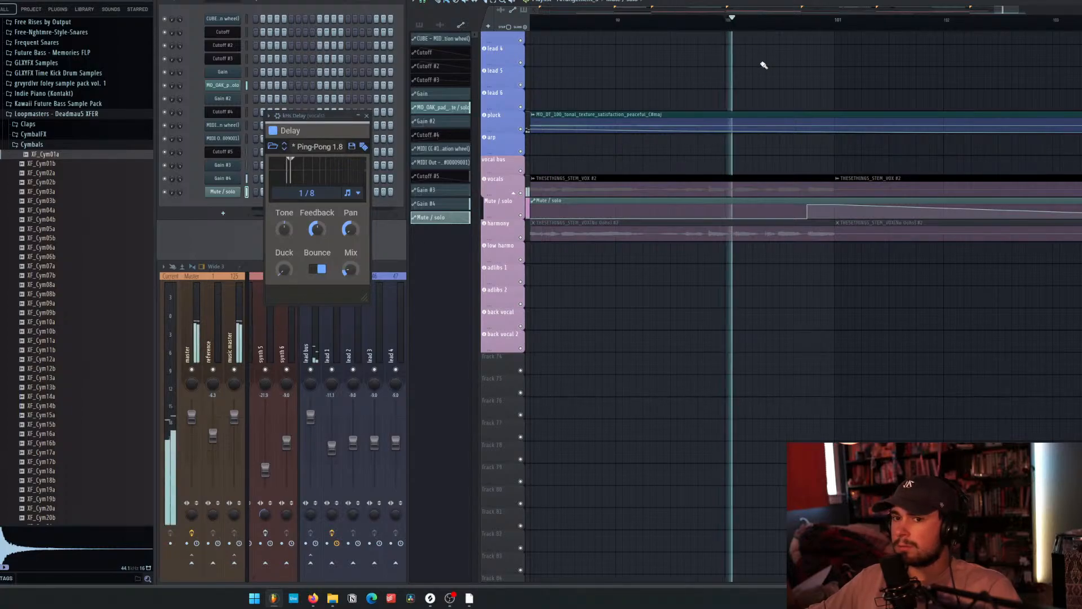
Delete the Mute / solo automation clip beneath the outro vocals and close the delay plugin.
scroll(866, 66, "down", 4)
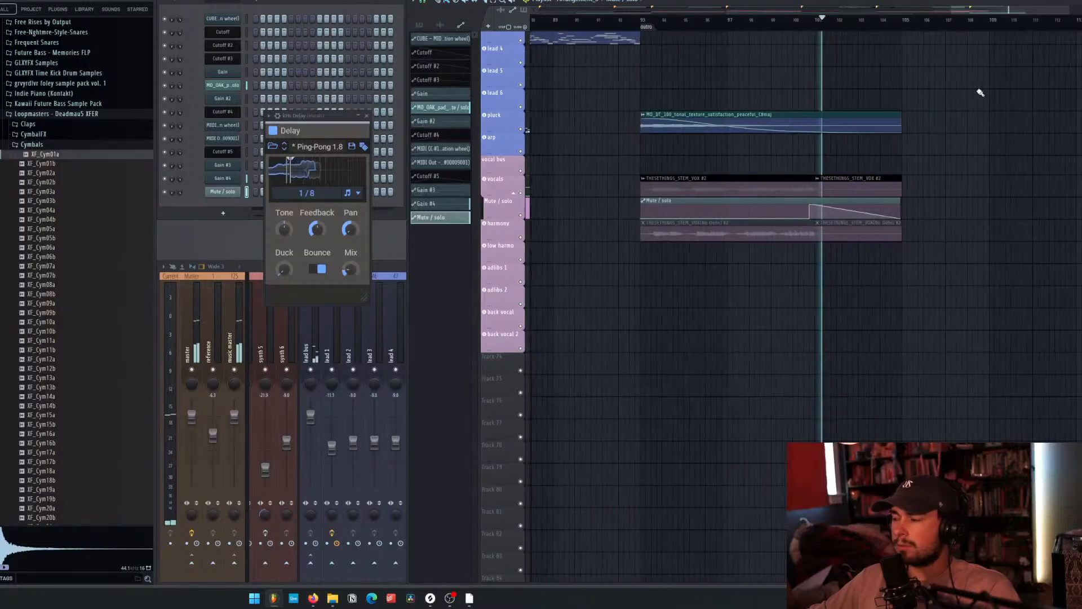
scroll(979, 92, "up", 4)
right_click(780, 201)
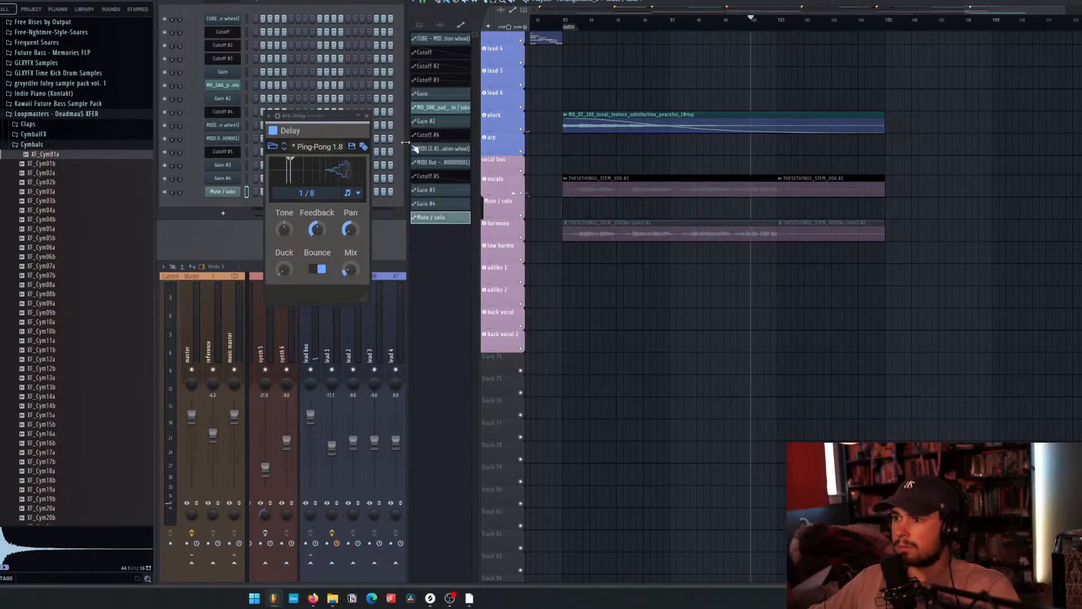
key("Escape")
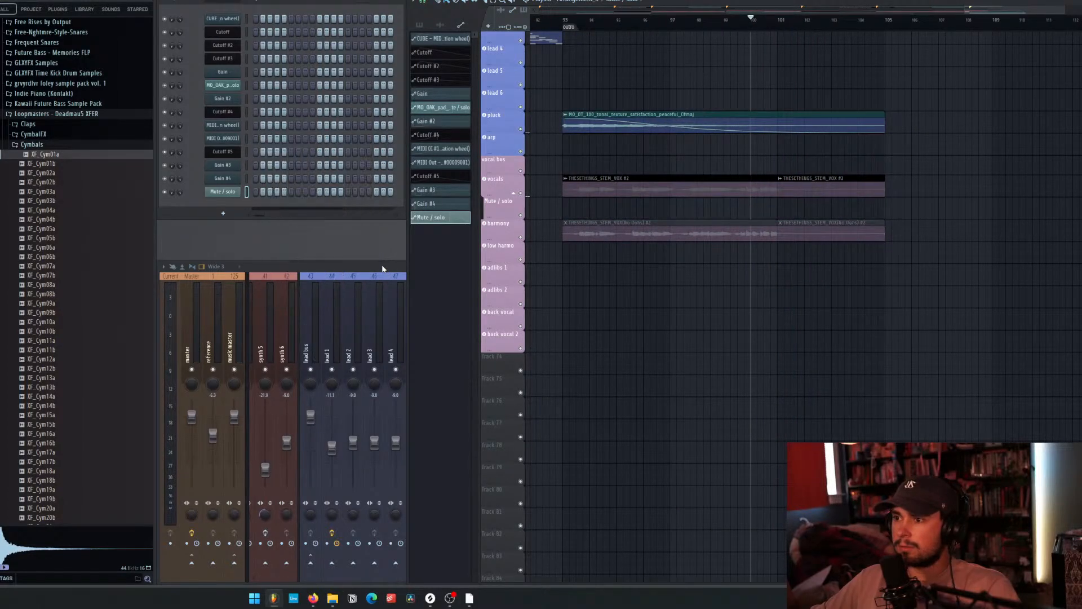
Replay the outro vocals from bar 100 with the mixer out of the way to check their ending.
left_click(398, 277)
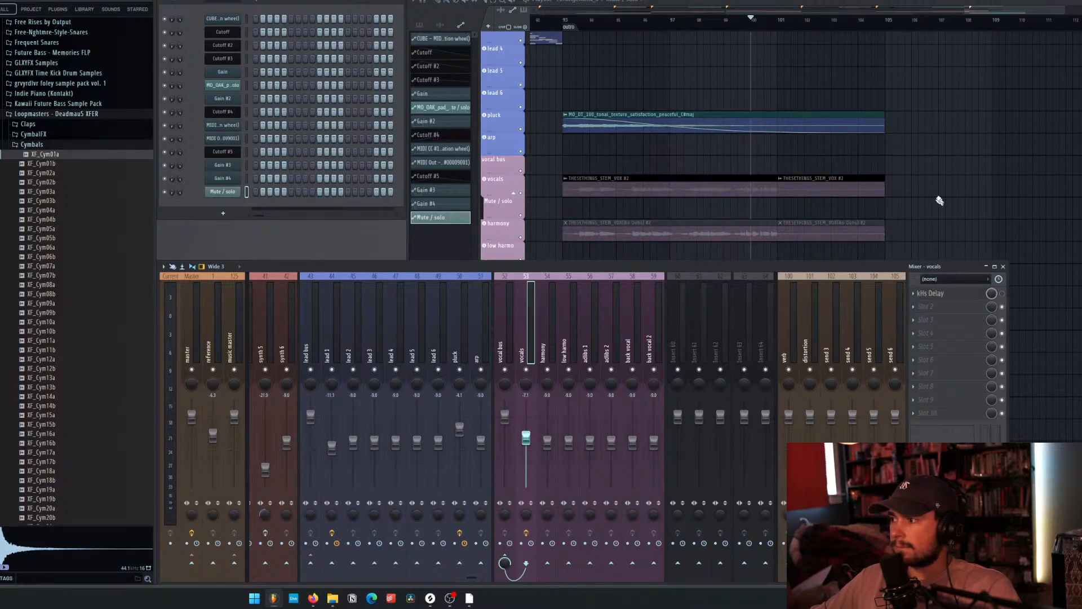
left_click(976, 13)
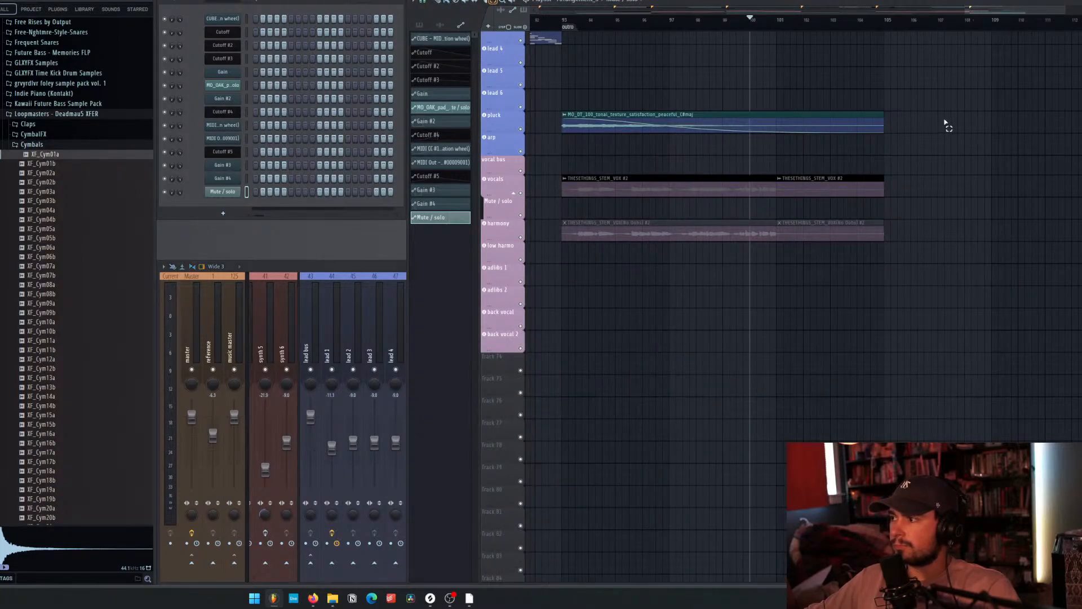
key("space")
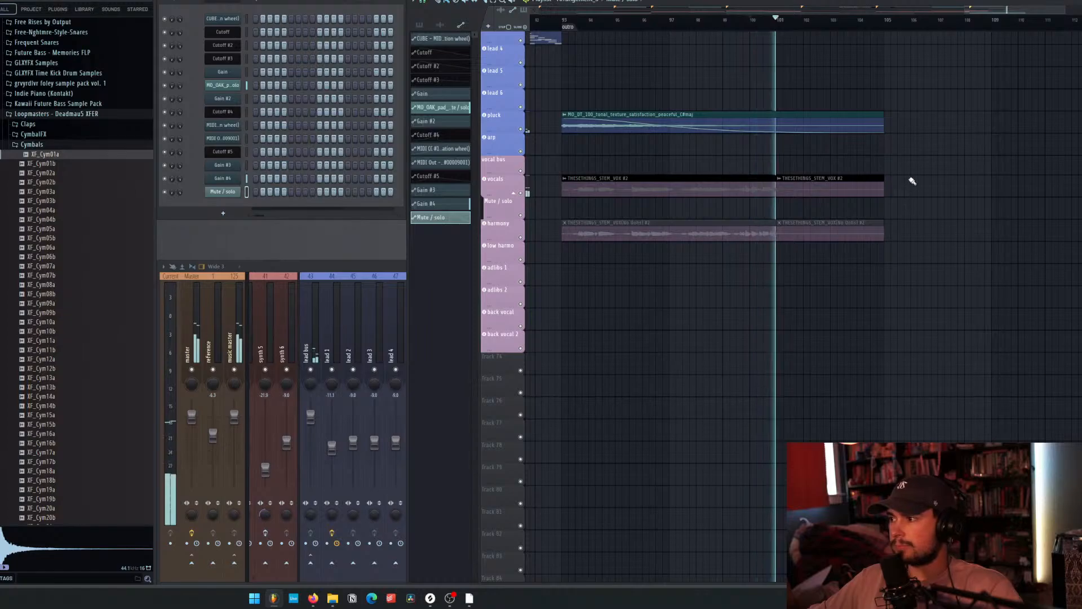
scroll(913, 181, "up", 2)
key("space")
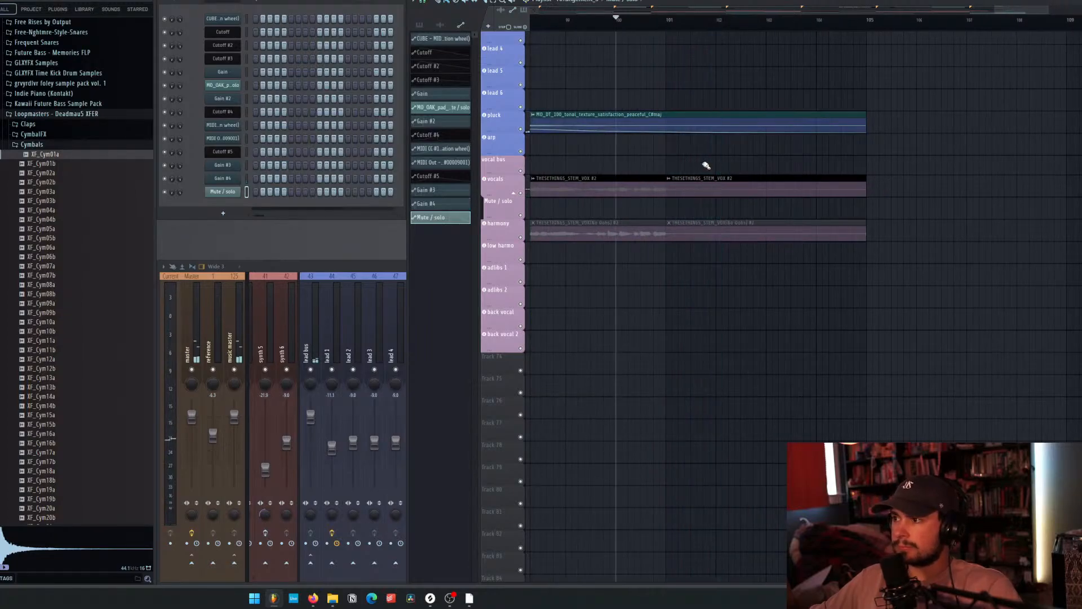
Shorten the last chords #2 clip on the piano track to about half a bar past bar 101 and replay the ending.
scroll(660, 165, "up", 6)
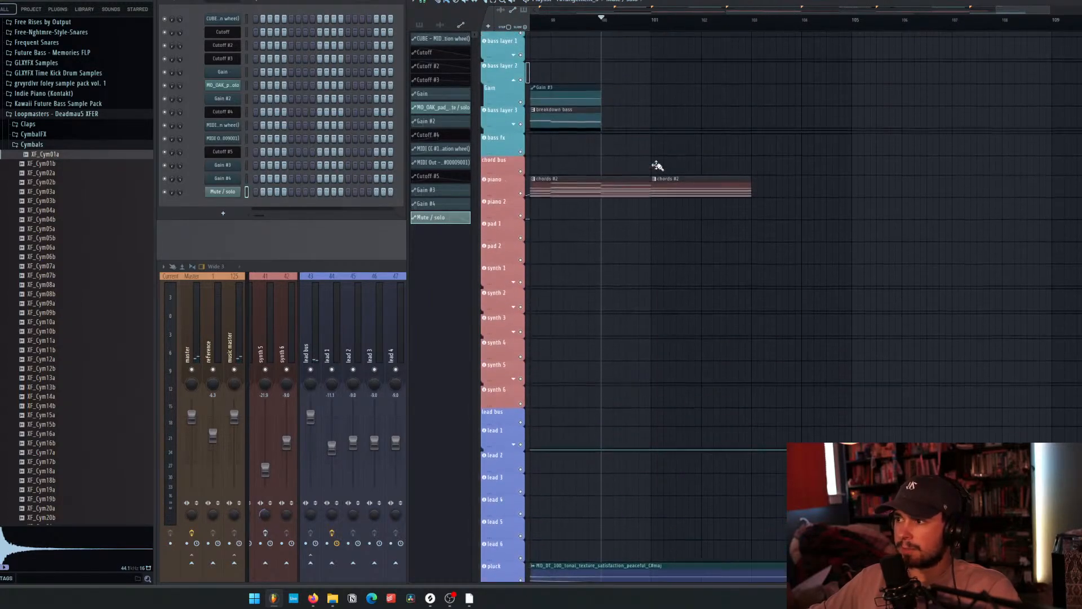
scroll(657, 165, "up", 2)
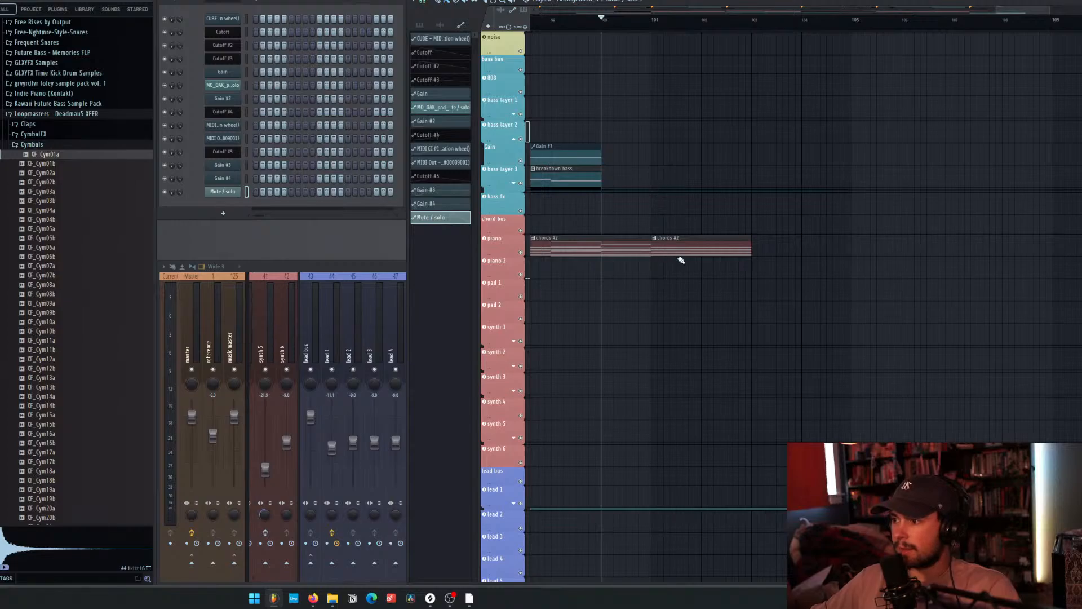
right_click(693, 244)
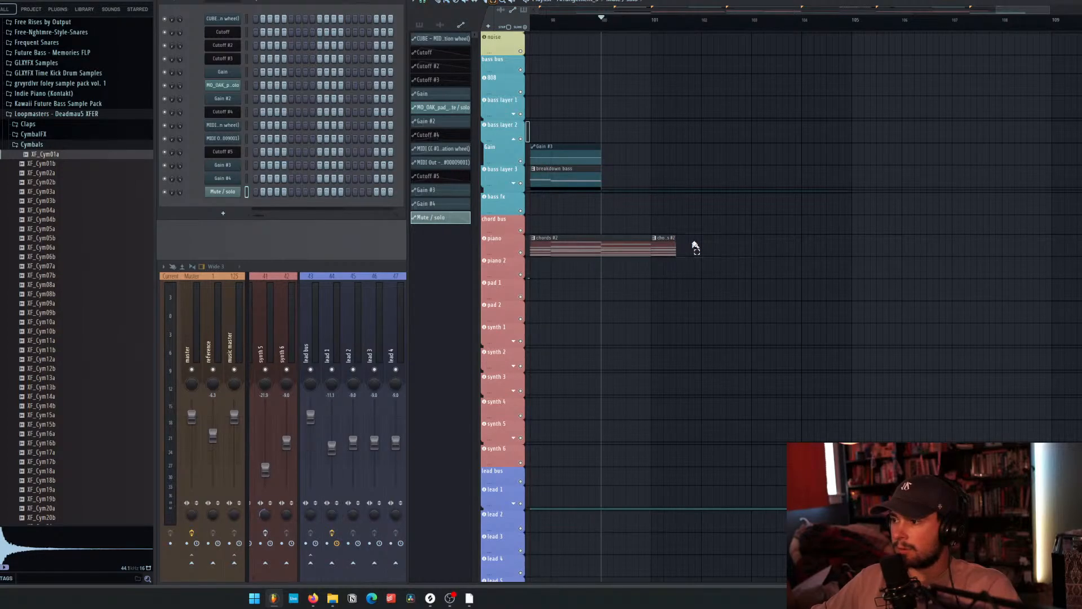
key("space")
scroll(665, 248, "down", 3)
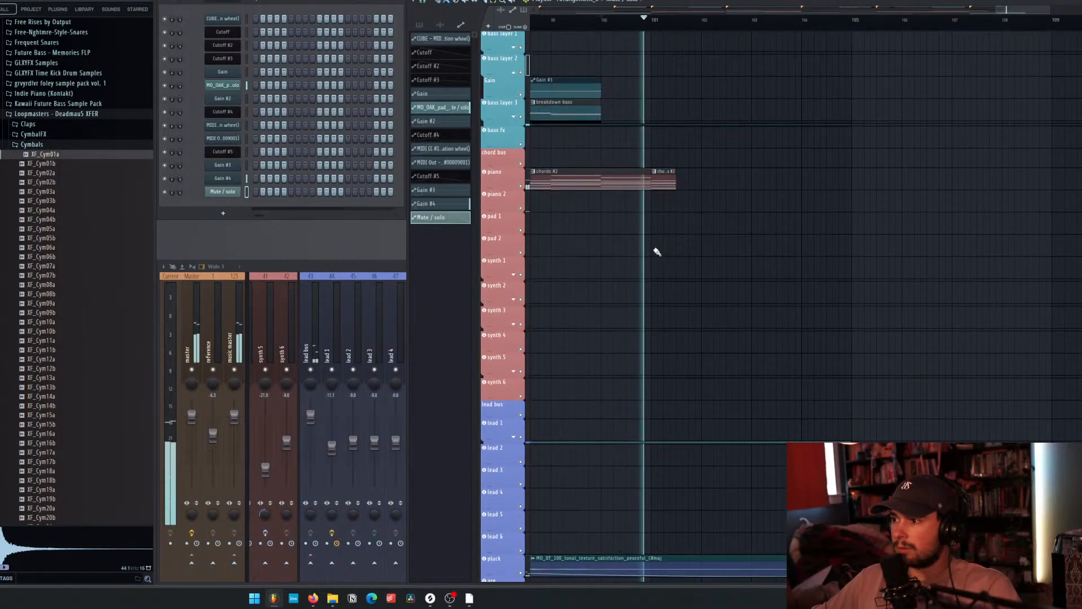
scroll(718, 249, "left", 2)
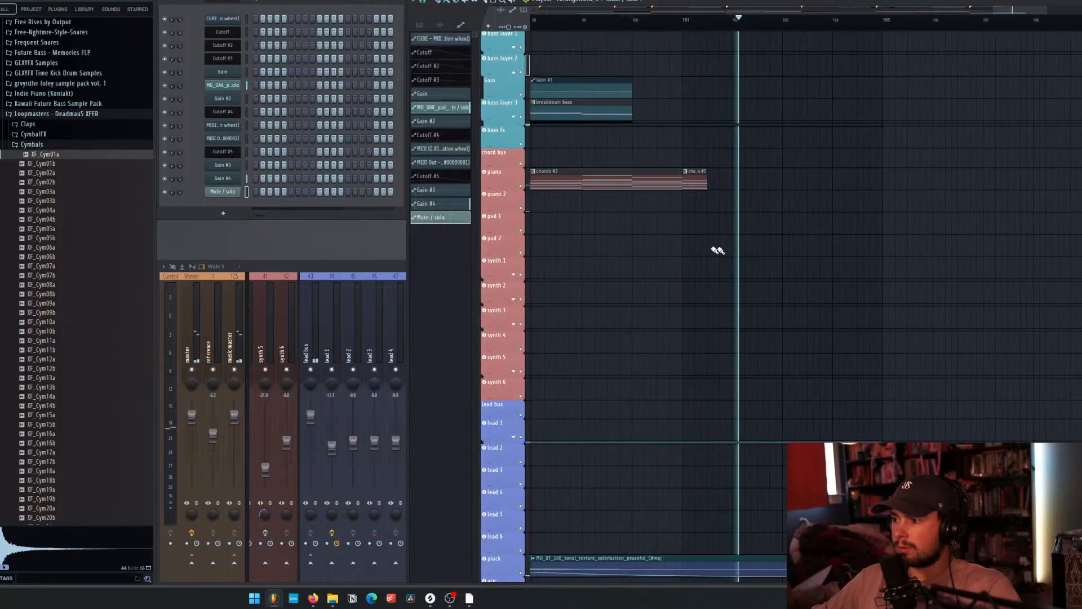
scroll(716, 254, "down", 6)
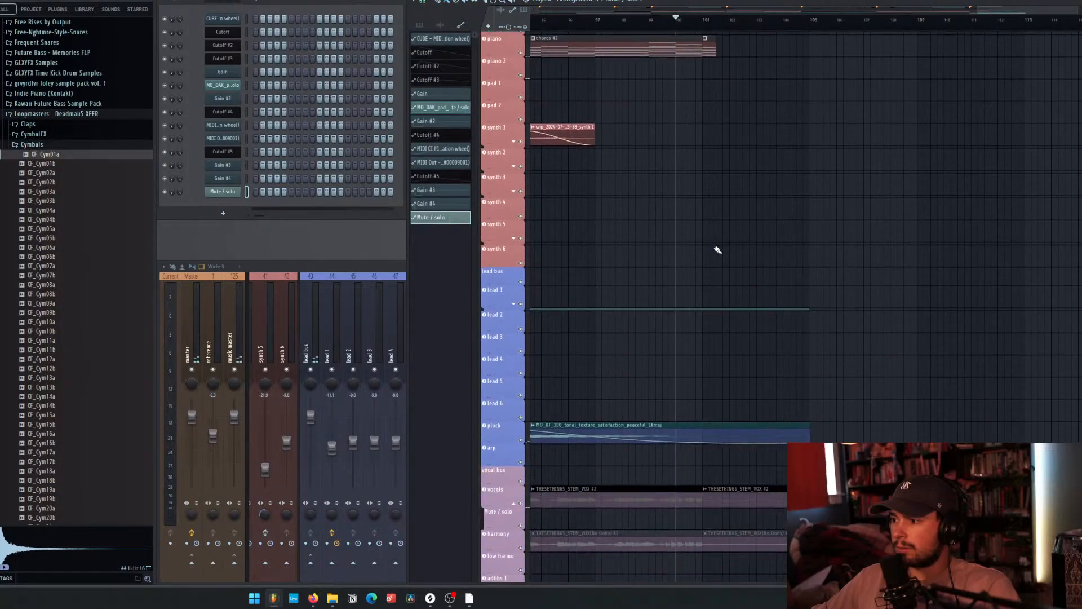
Play back the outro to review how the synth, lead and pluck parts fade out after the drop.
scroll(632, 344, "up", 4)
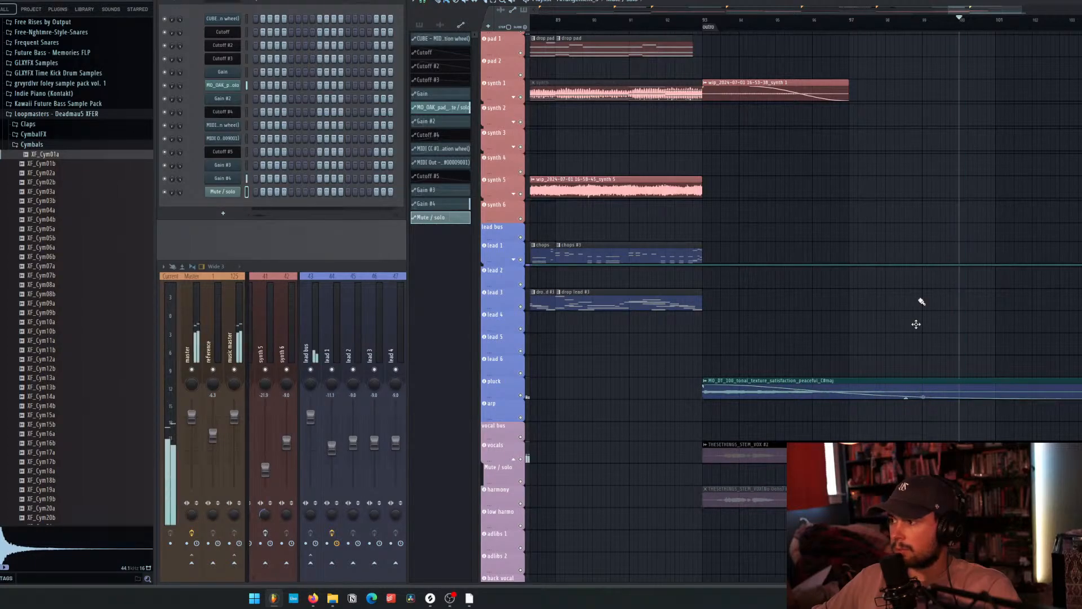
key("space")
scroll(1009, 163, "down", 5)
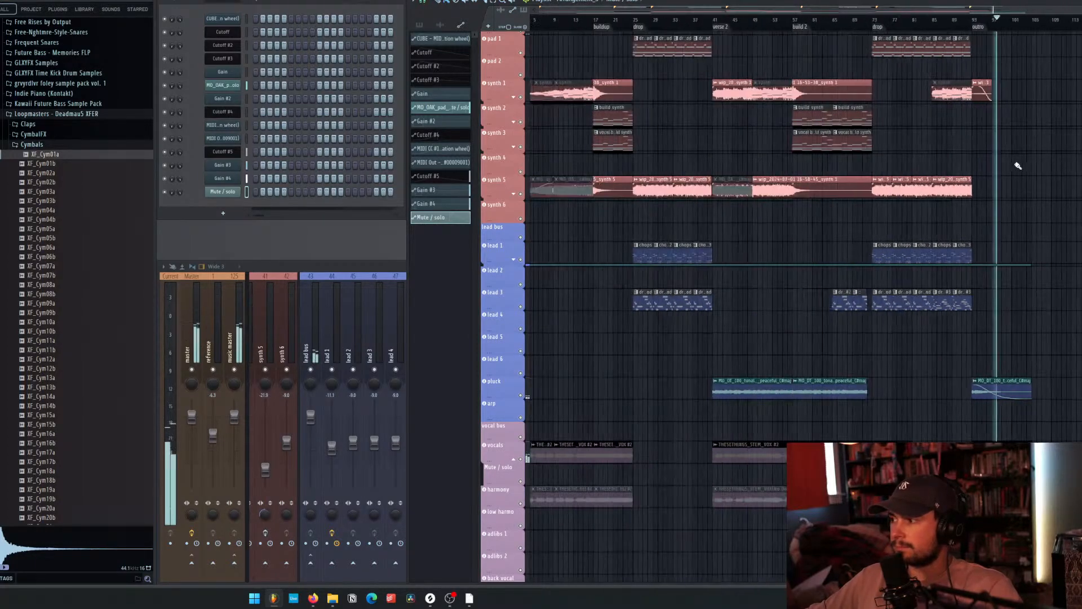
scroll(1048, 179, "up", 4)
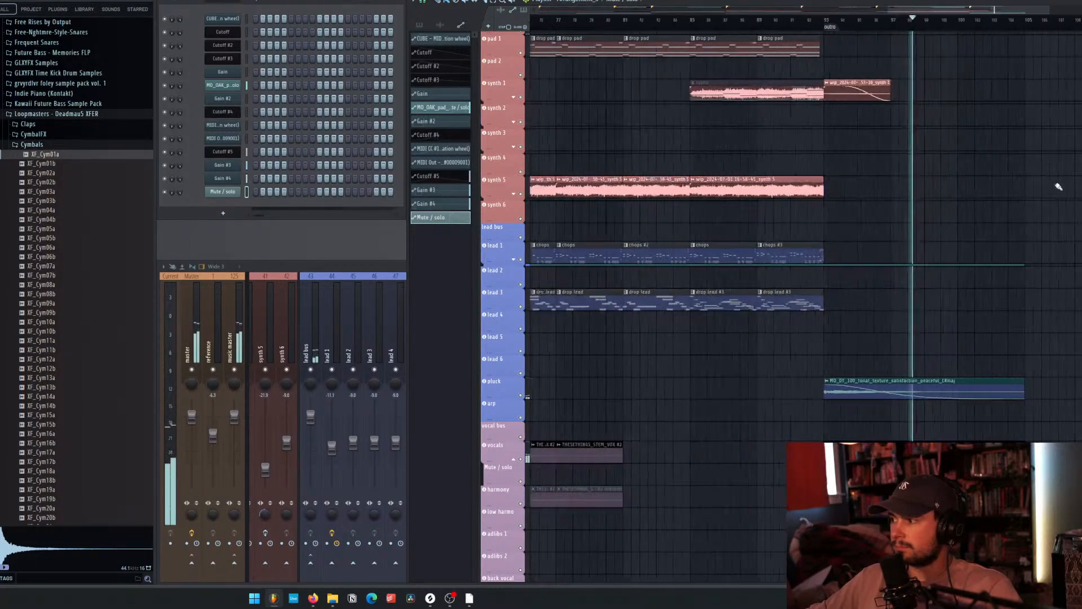
Reveal the automation lane under lead 1, shorten the outro pluck clip, and trim the lane's automation clip to end at bar 103.
left_click(513, 260)
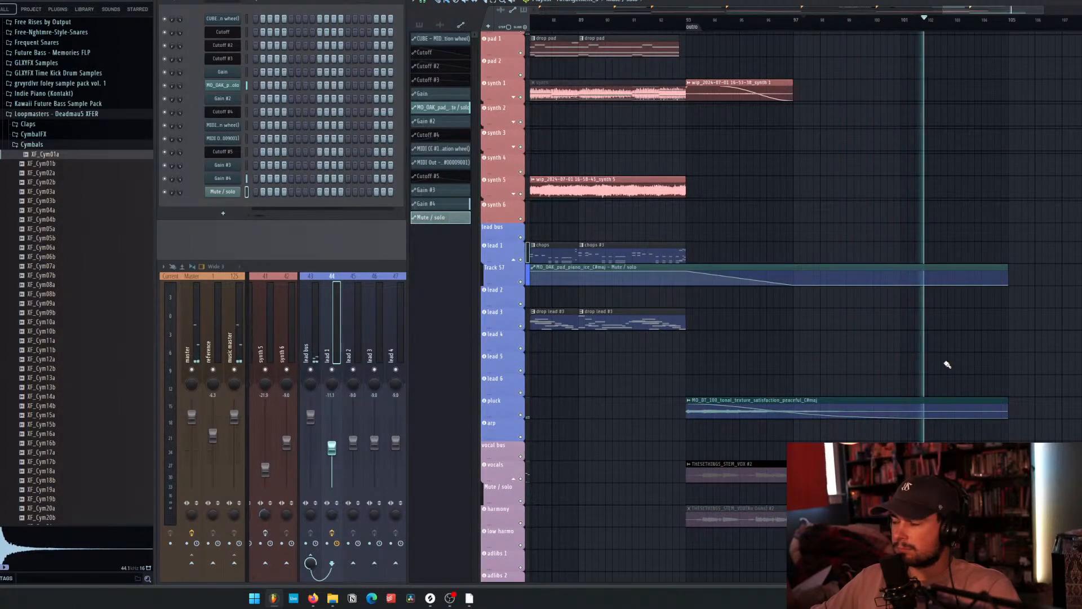
key("space")
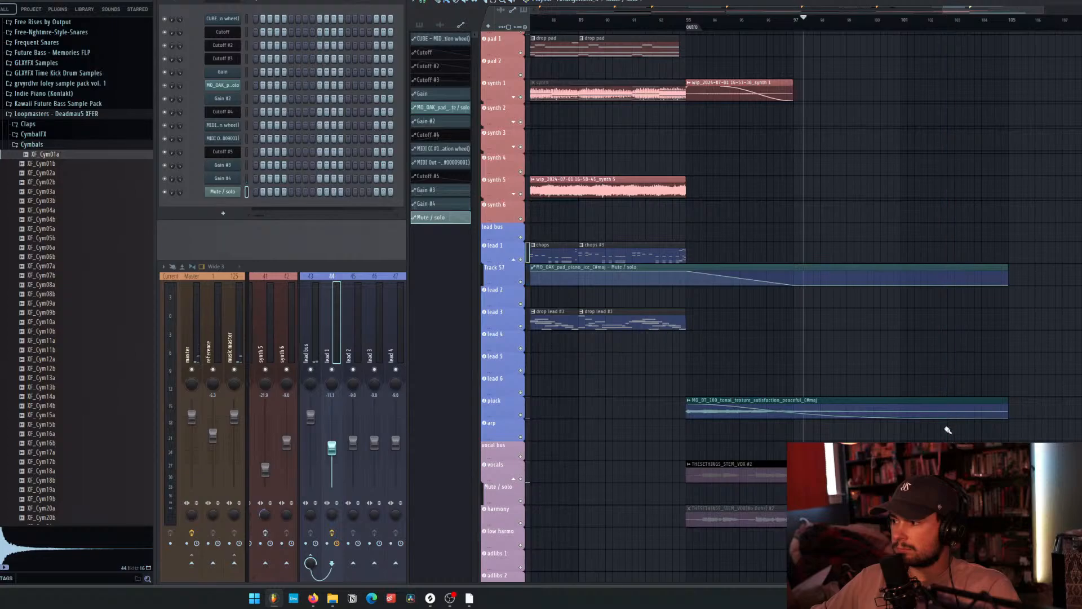
left_click(961, 387)
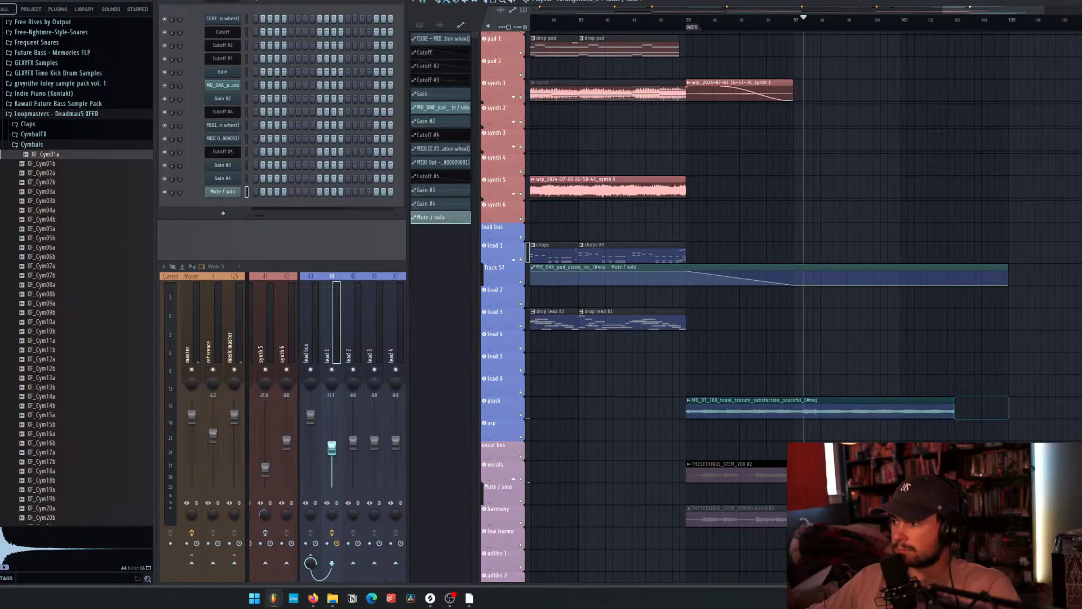
key("ctrl+z")
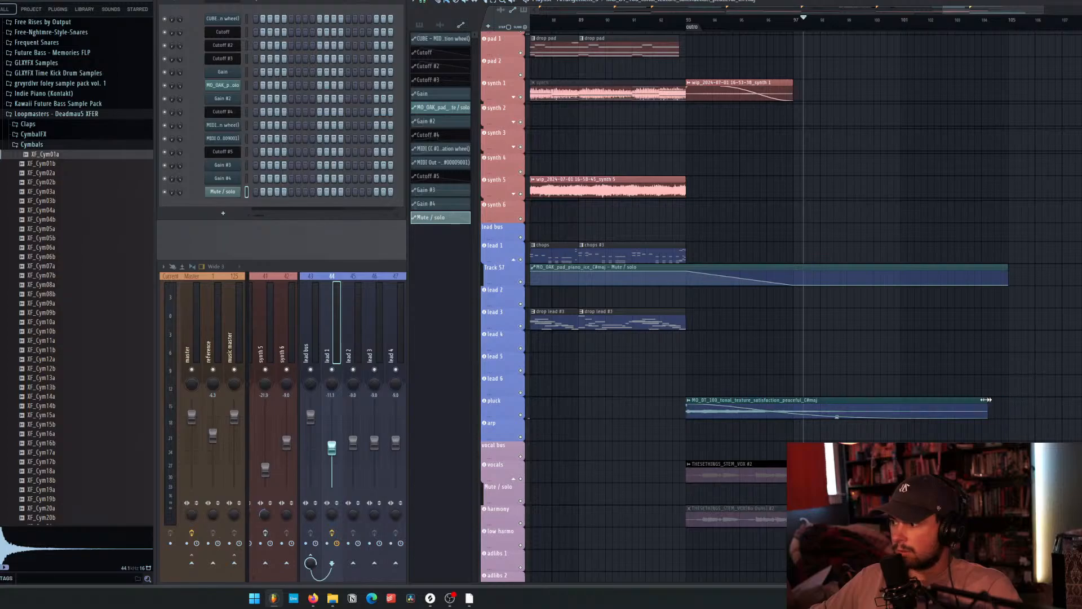
key("ctrl+z")
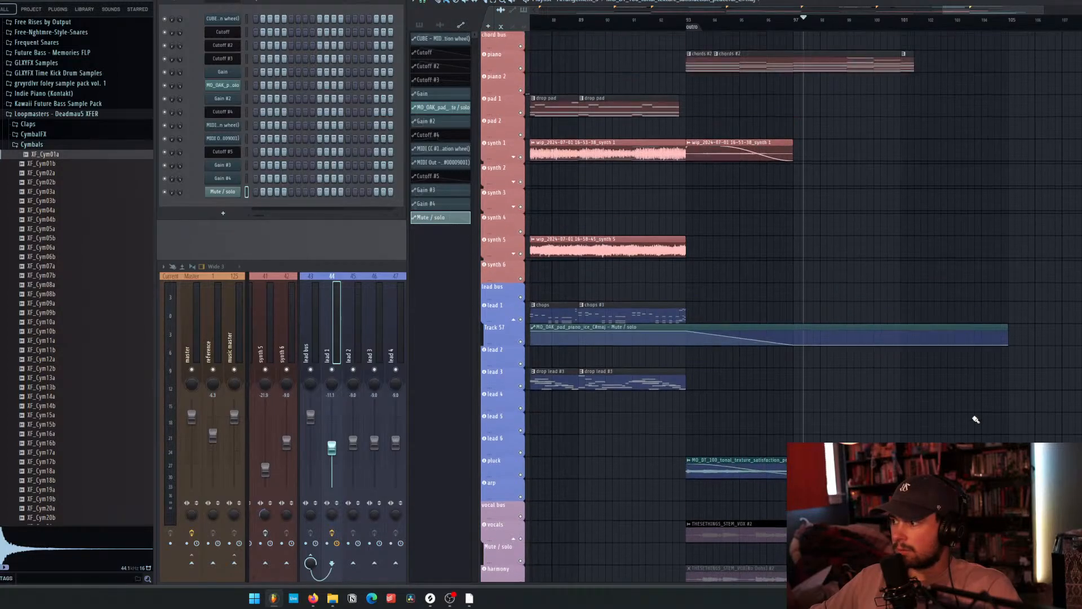
scroll(962, 387, "up", 3)
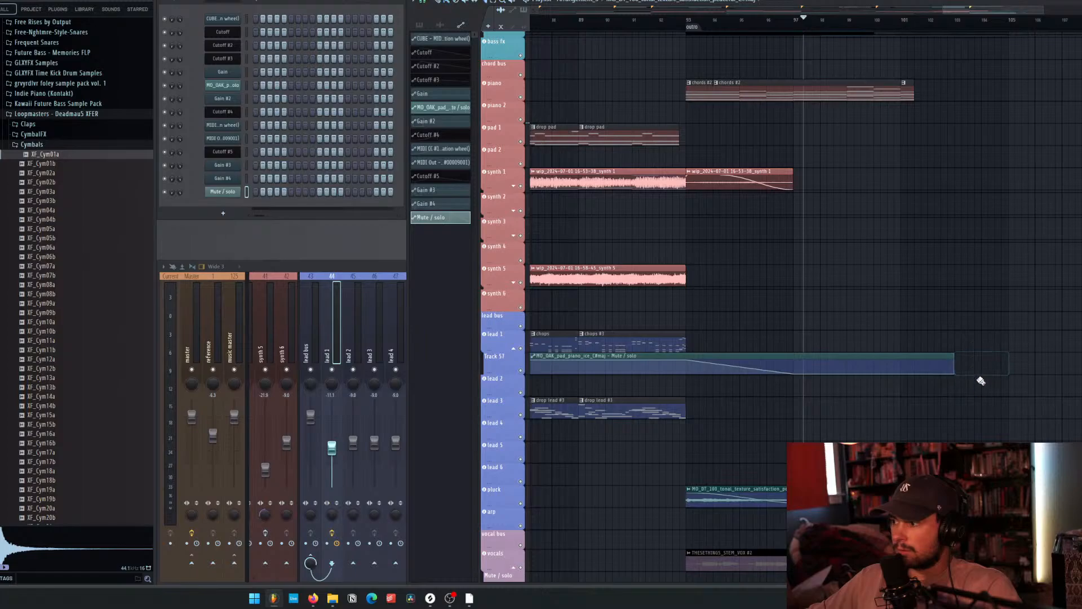
Extend the last chords #2 clip on the piano track to end at bar 102 and replay the outro.
scroll(900, 247, "up", 4)
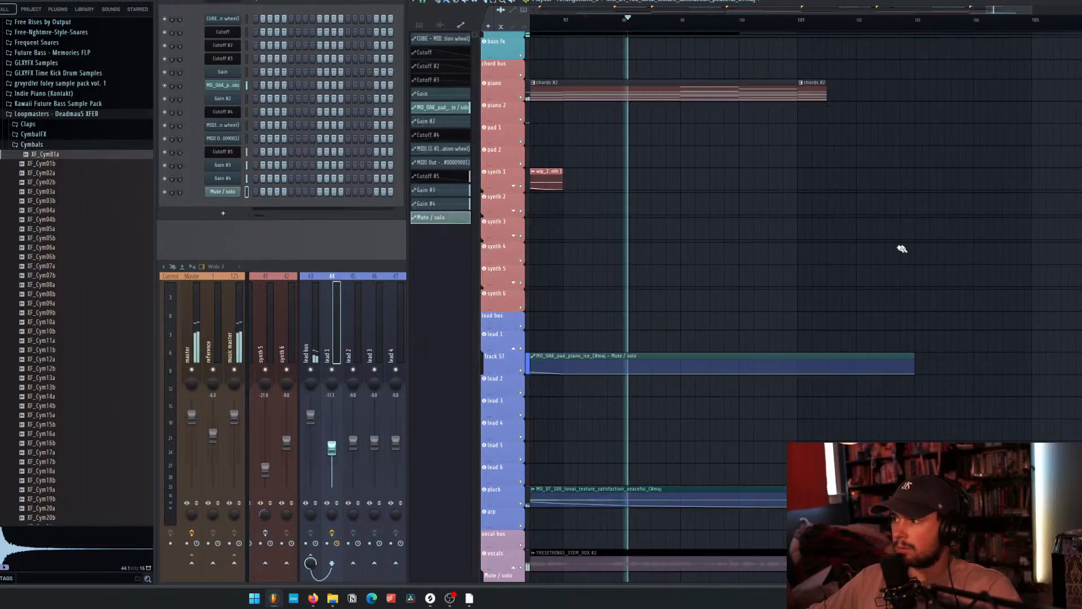
scroll(894, 225, "down", 3)
scroll(890, 225, "up", 5)
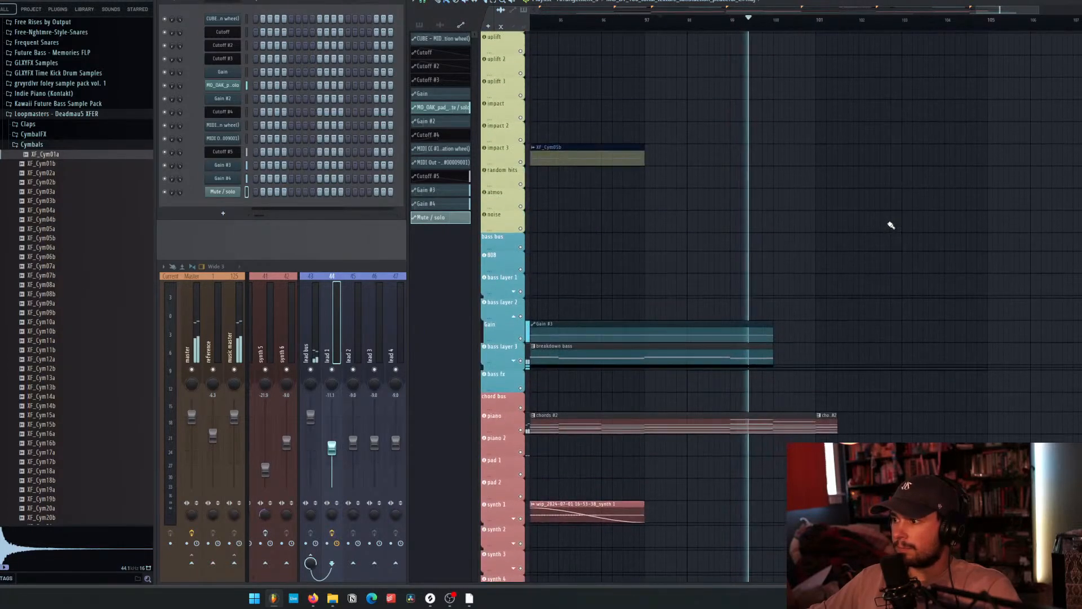
scroll(890, 226, "down", 4)
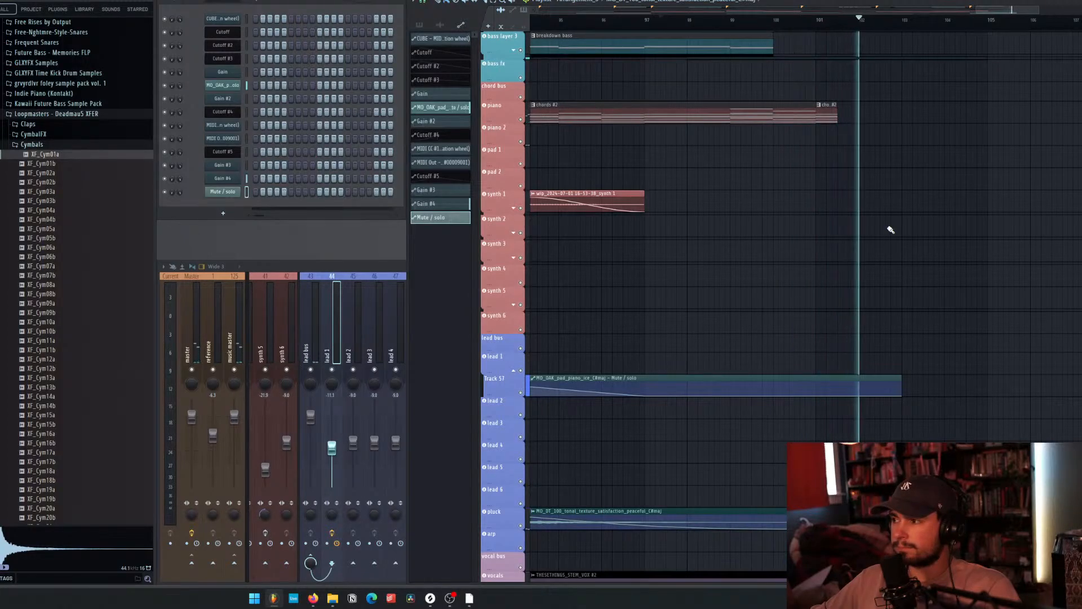
key("space")
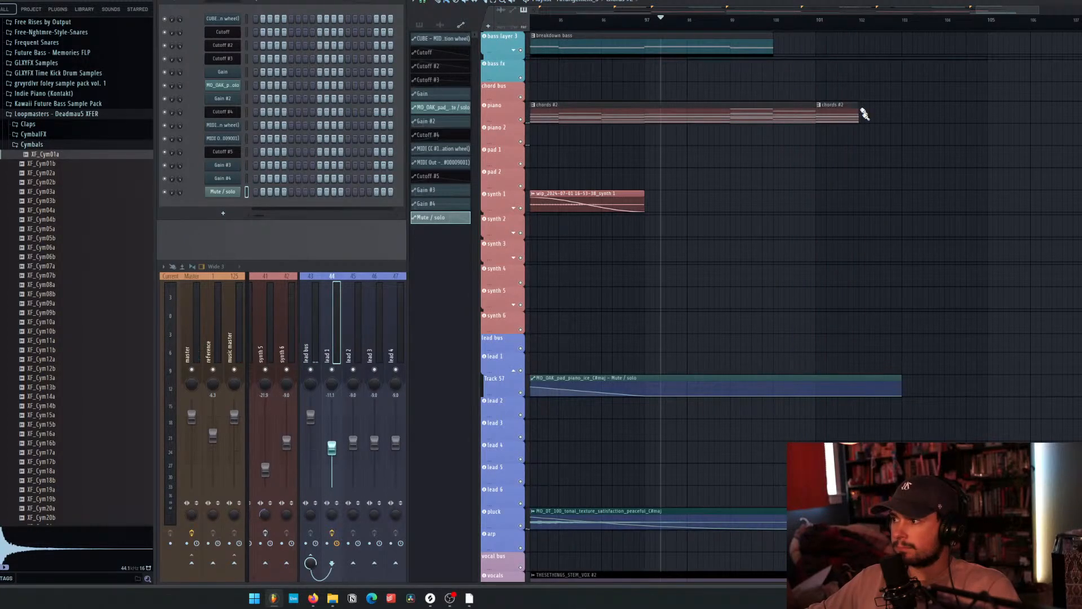
key("space")
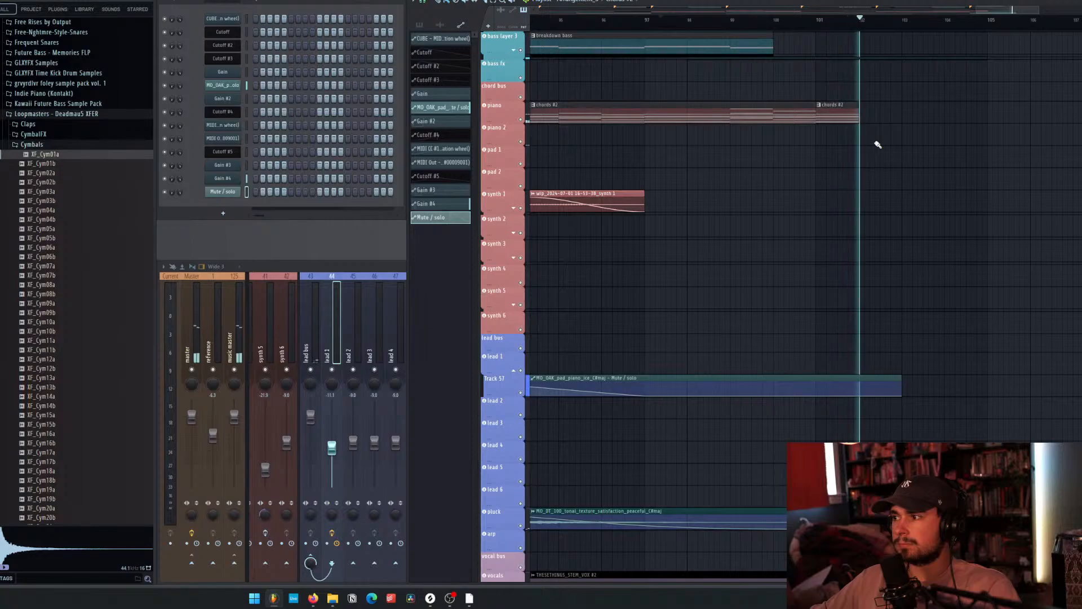
key("space")
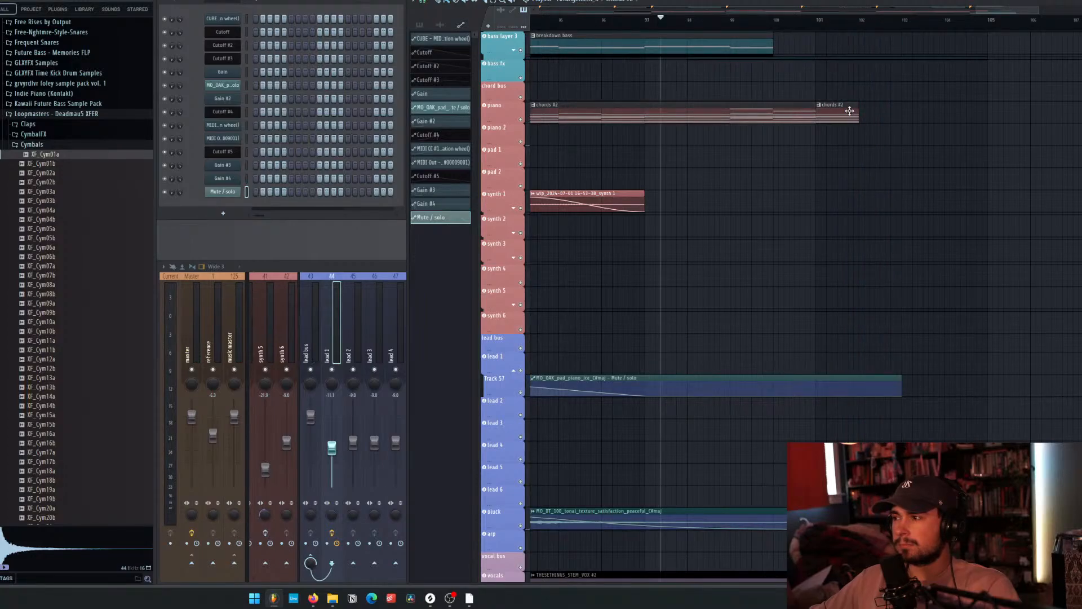
Replay the outro from bar 97 to check where the piano chords end, and set the playhead to bar 101.
left_click(849, 111)
scroll(886, 172, "down", 4)
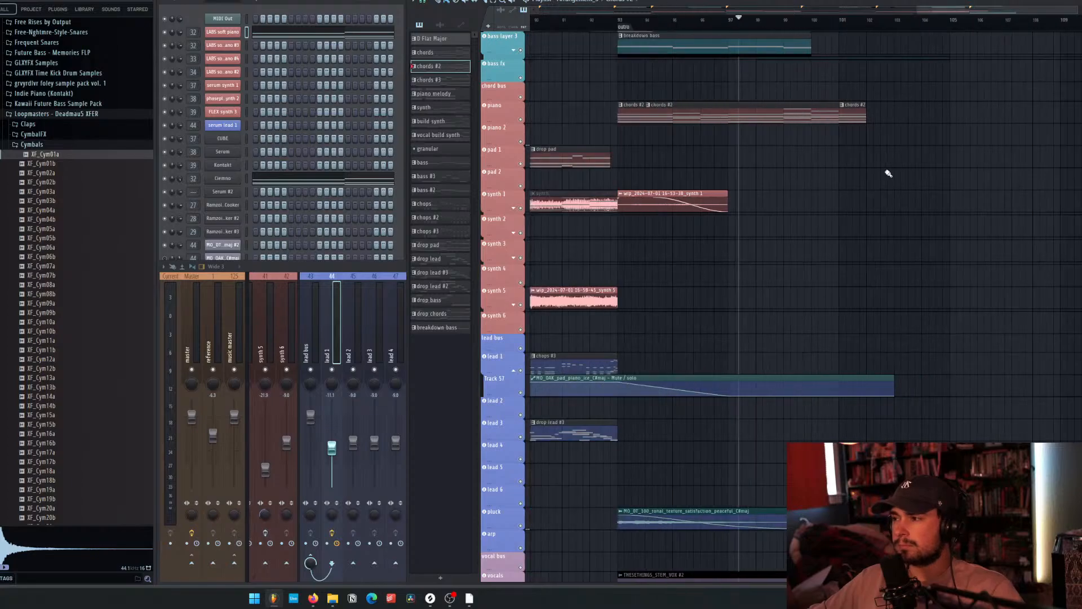
key("space")
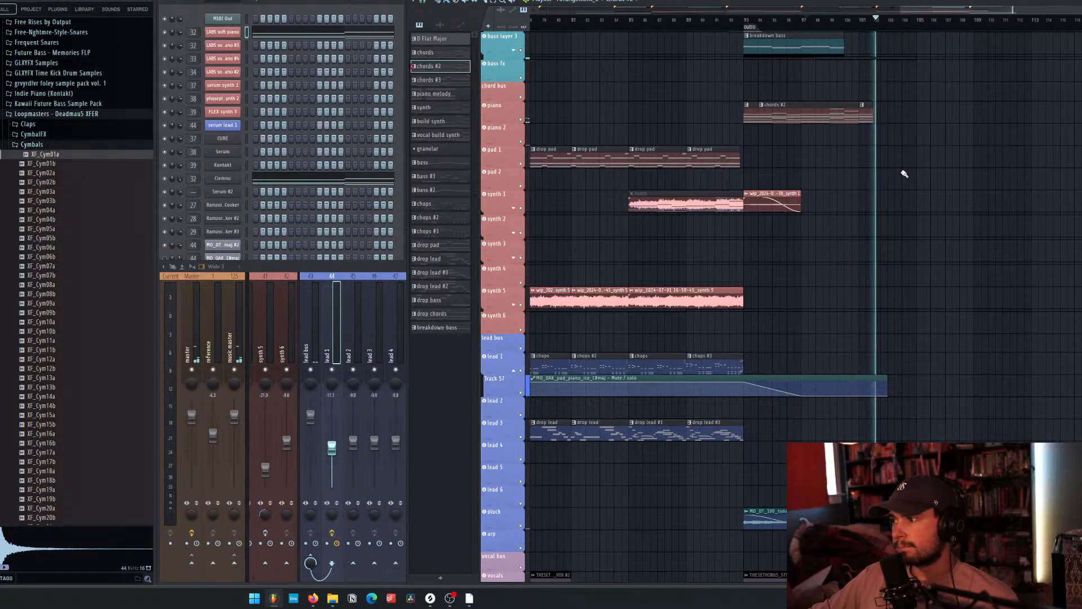
key("space")
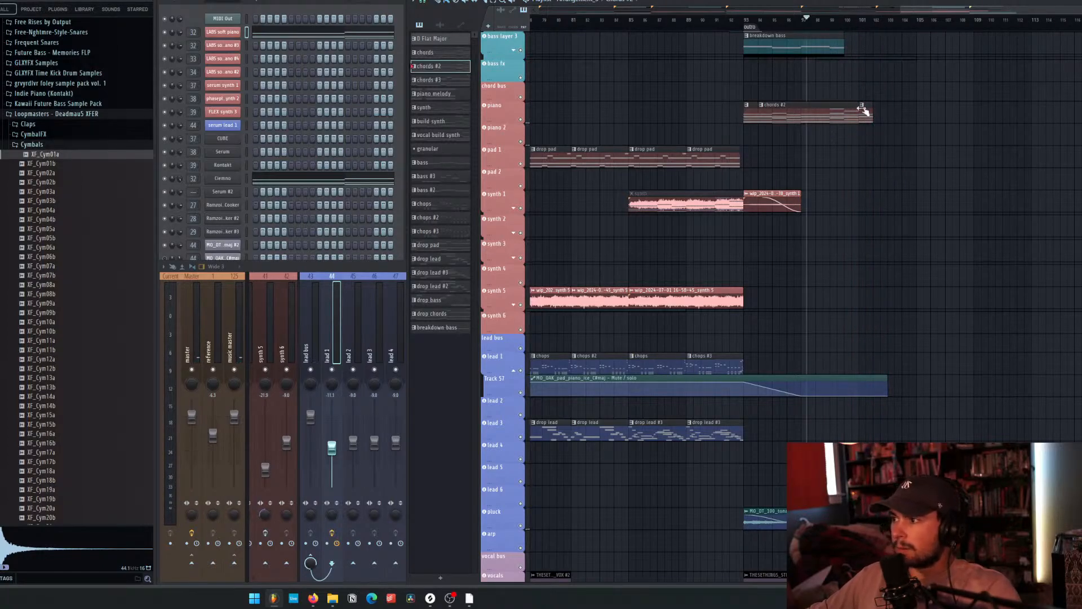
left_click(860, 25)
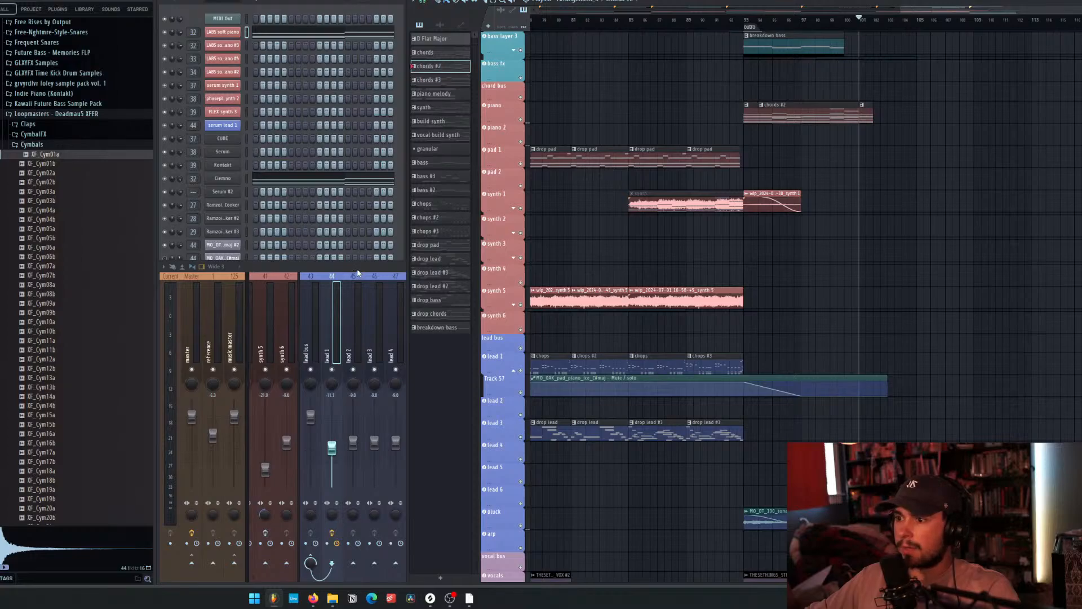
left_click(358, 273)
scroll(515, 334, "up", 5)
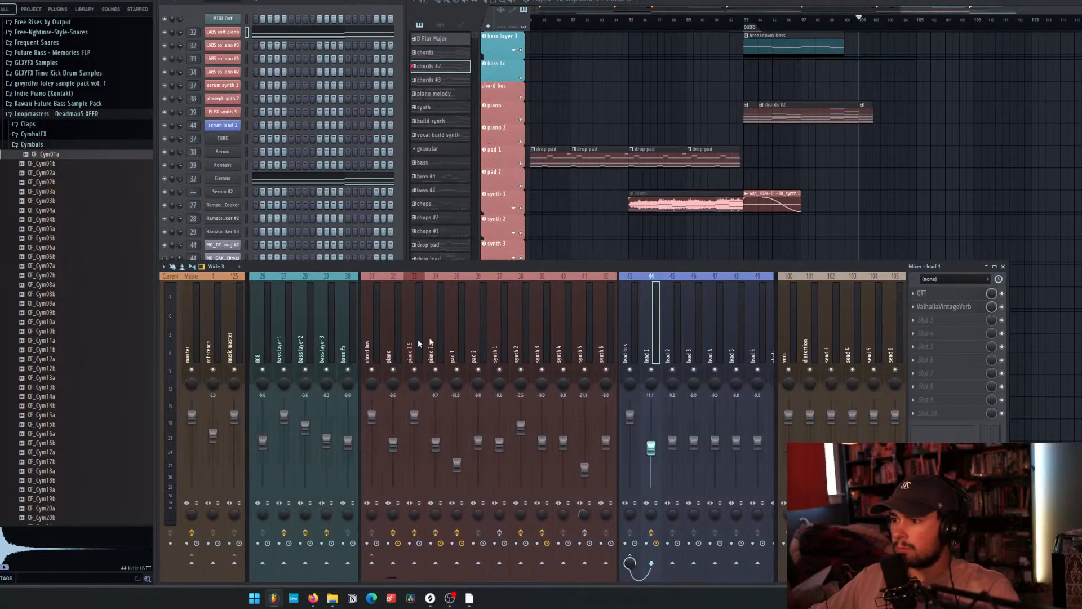
left_click(397, 345)
left_click(930, 308)
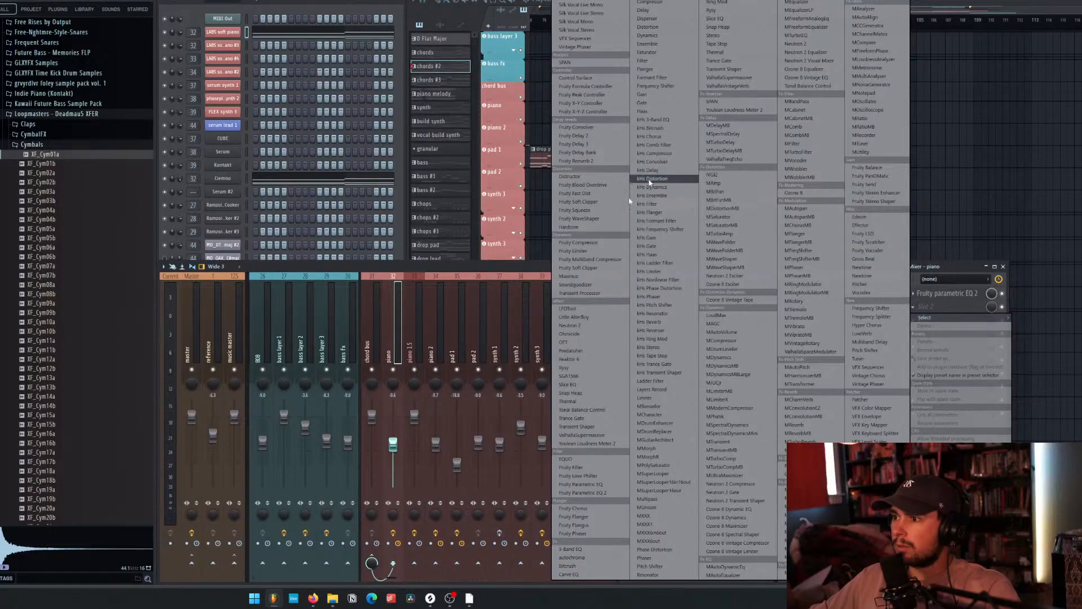
left_click(540, 268)
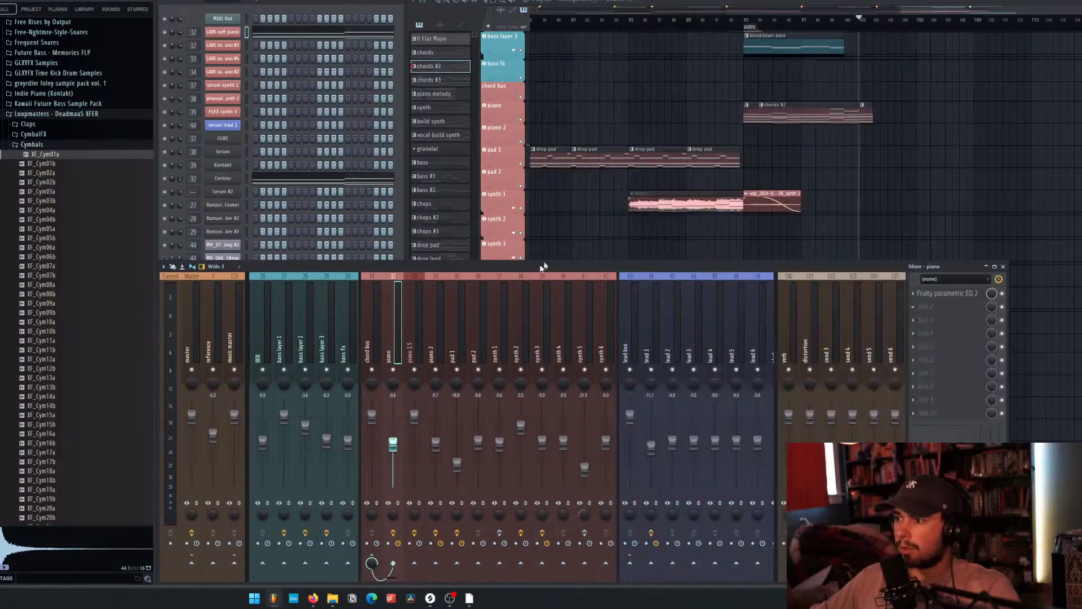
Return to the playlist and play the final piano chord from bar 101 to check its cutoff.
left_click(906, 15)
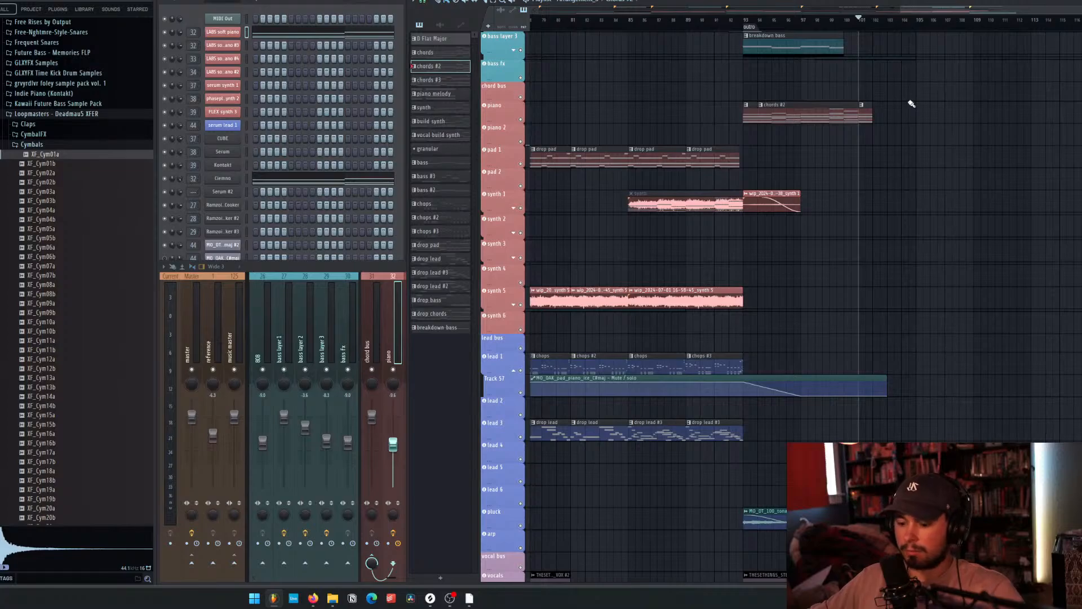
key("space")
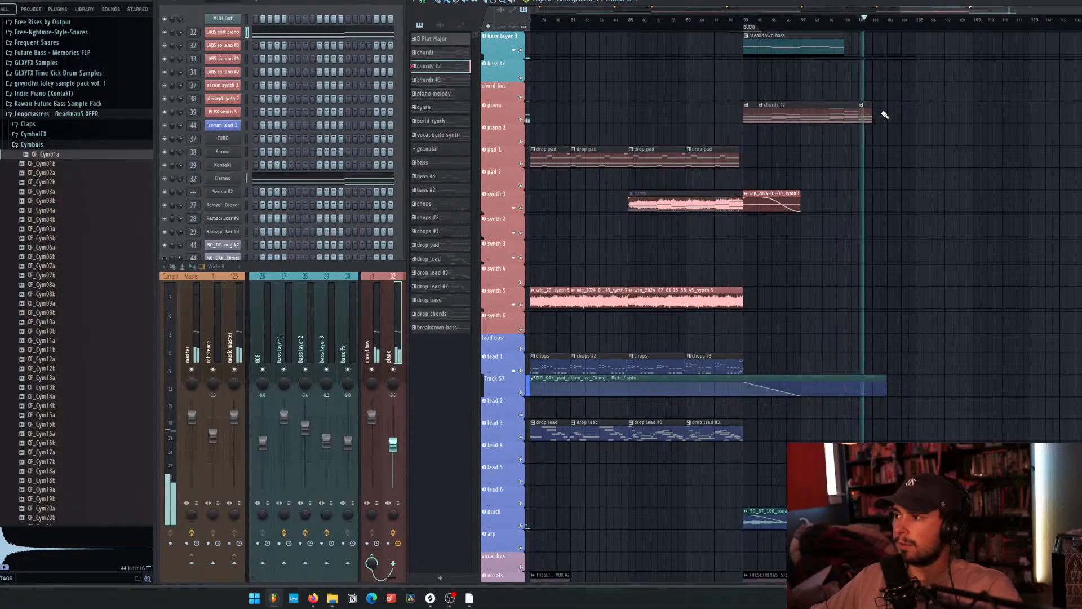
key("space")
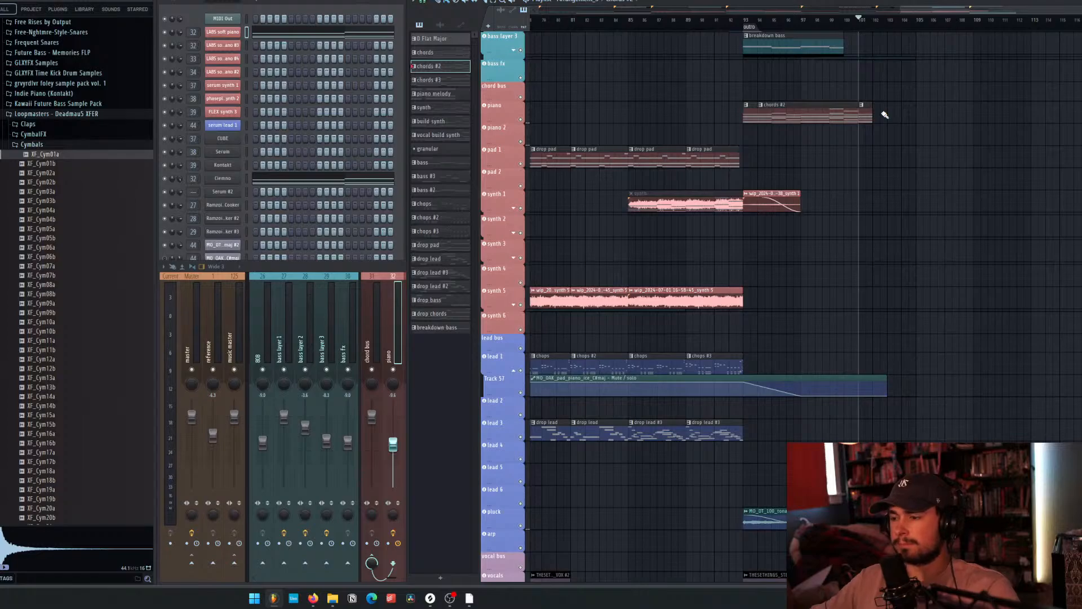
Play the outro to its end, zoom the playlist out to the whole arrangement, and place the playhead just past the reference stems' end.
key("space")
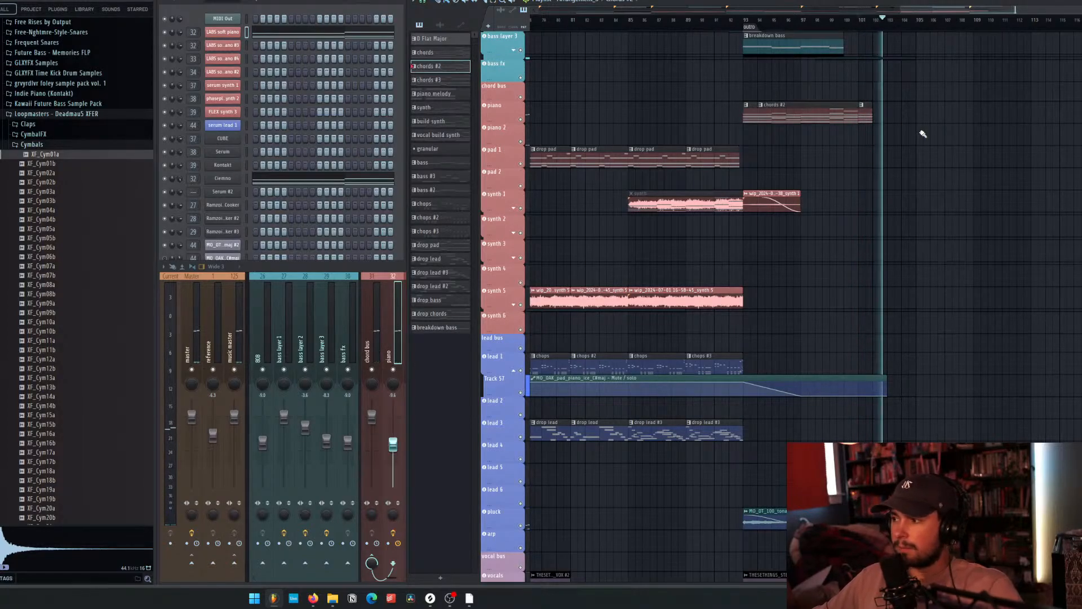
scroll(925, 138, "down", 10)
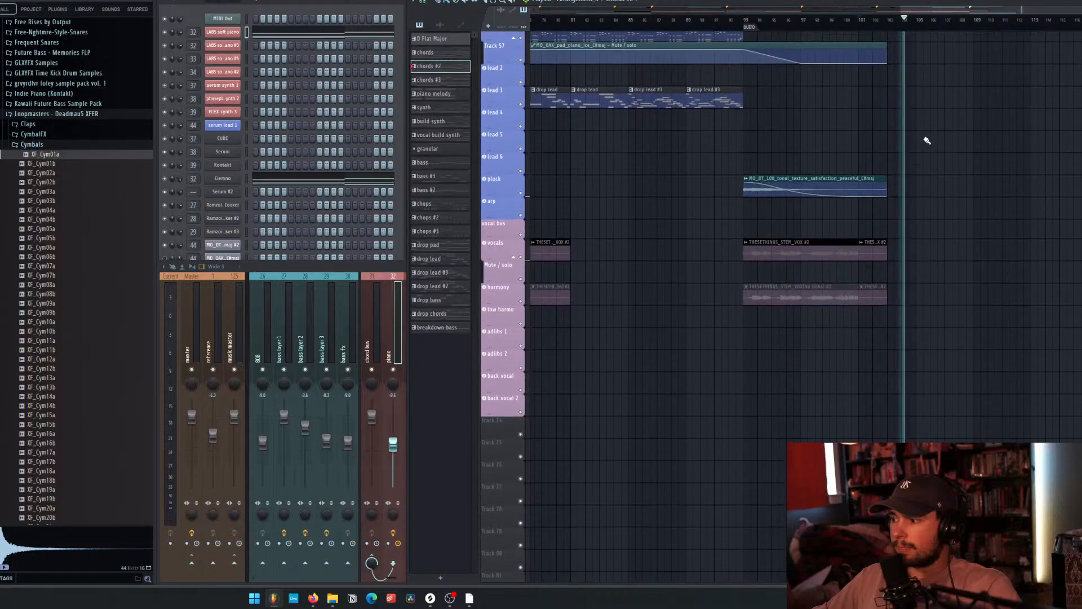
scroll(925, 140, "up", 15)
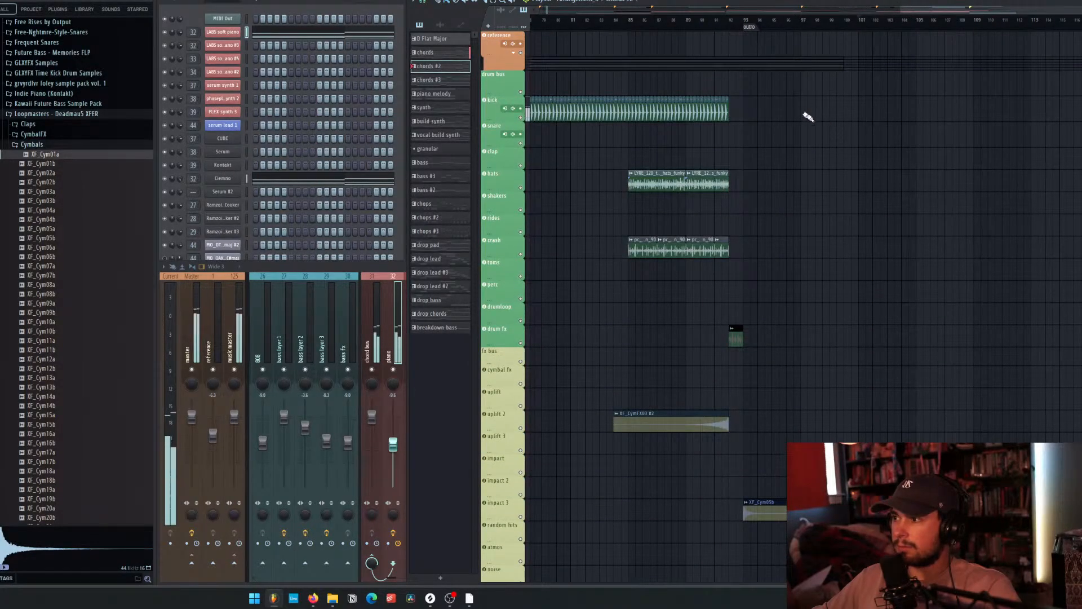
scroll(834, 122, "down", 5)
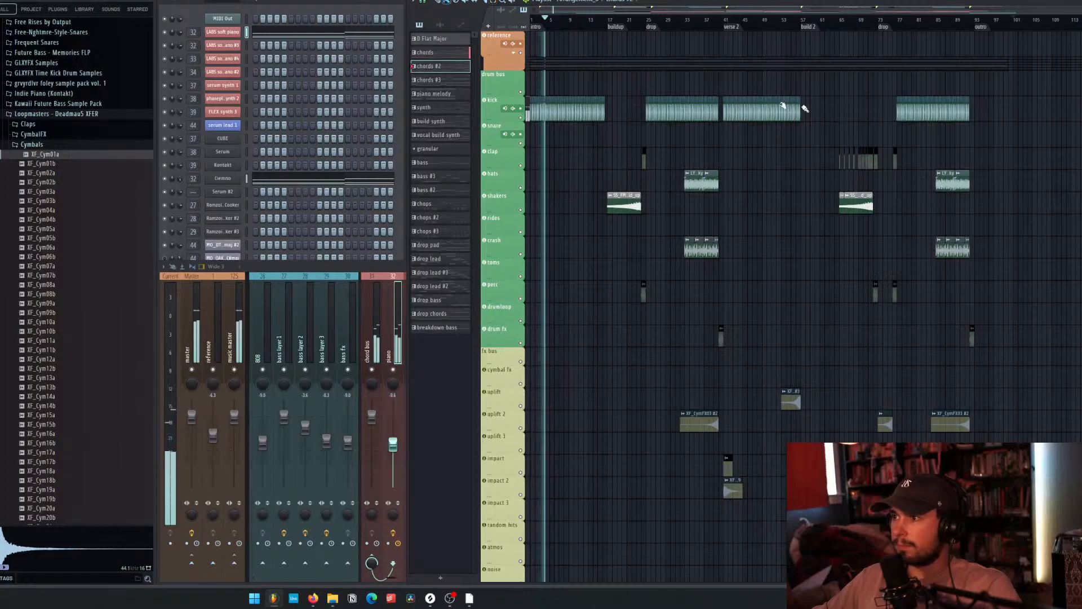
left_click(1013, 19)
Expand the reference group, solo it with its stems audible, and play the reference from the first verse up to the buildup.
left_click(515, 53)
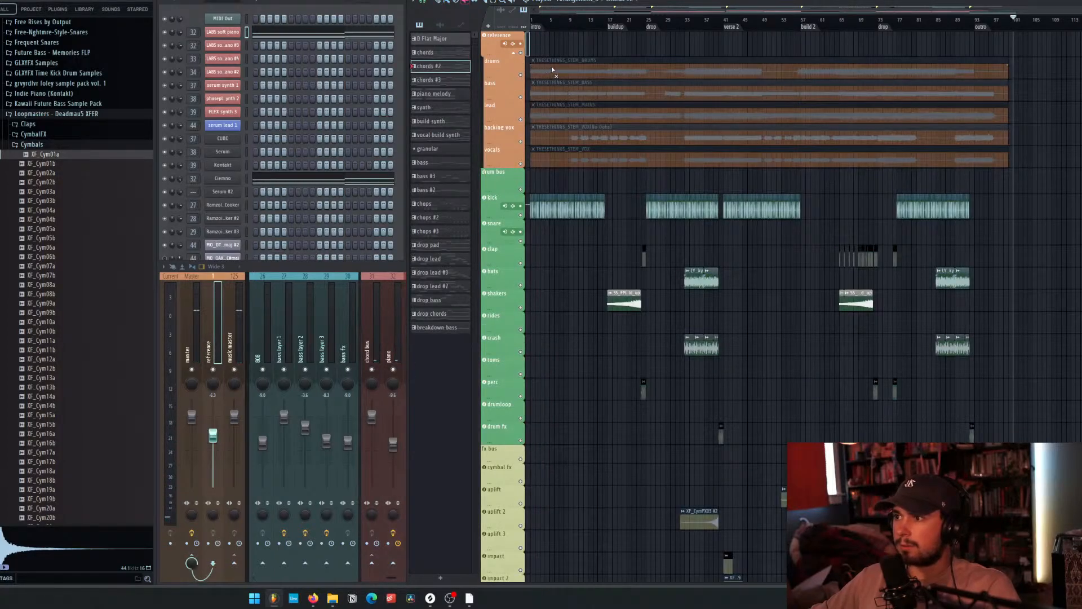
right_click(521, 53)
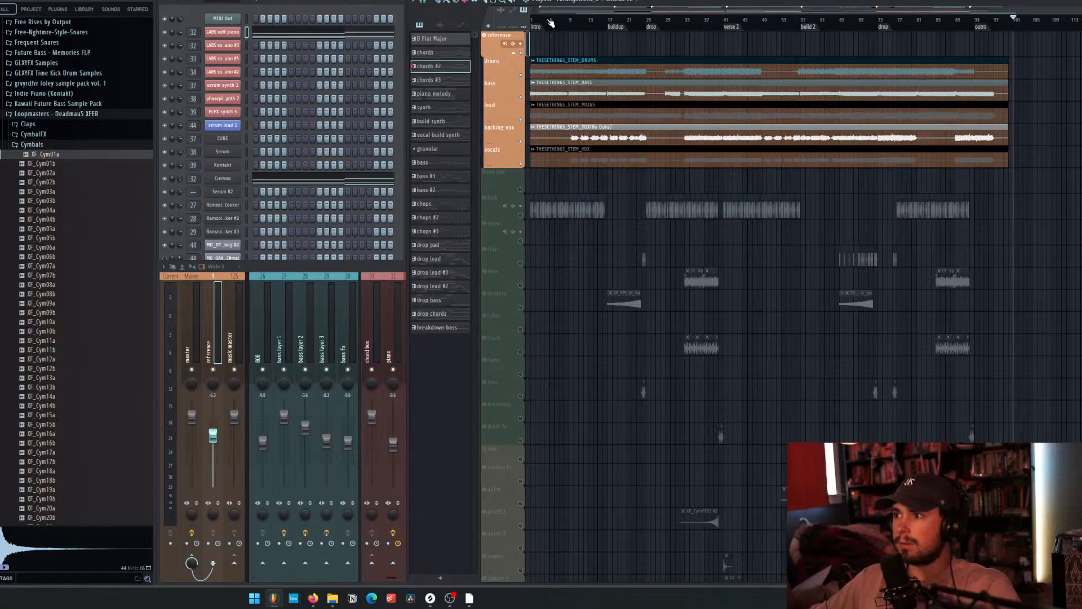
key("space")
left_click(577, 22)
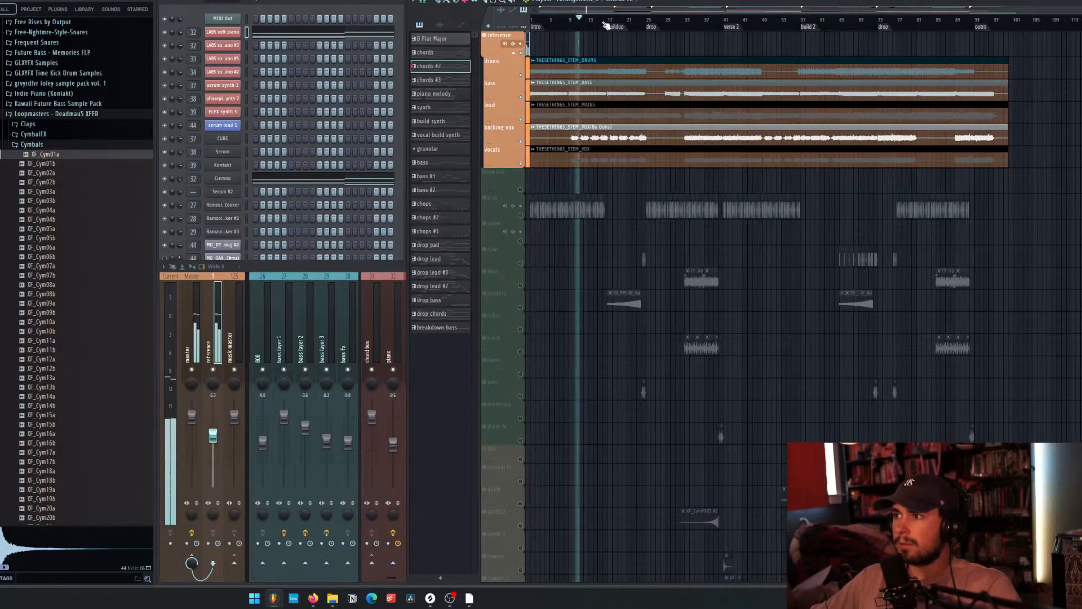
left_click(606, 22)
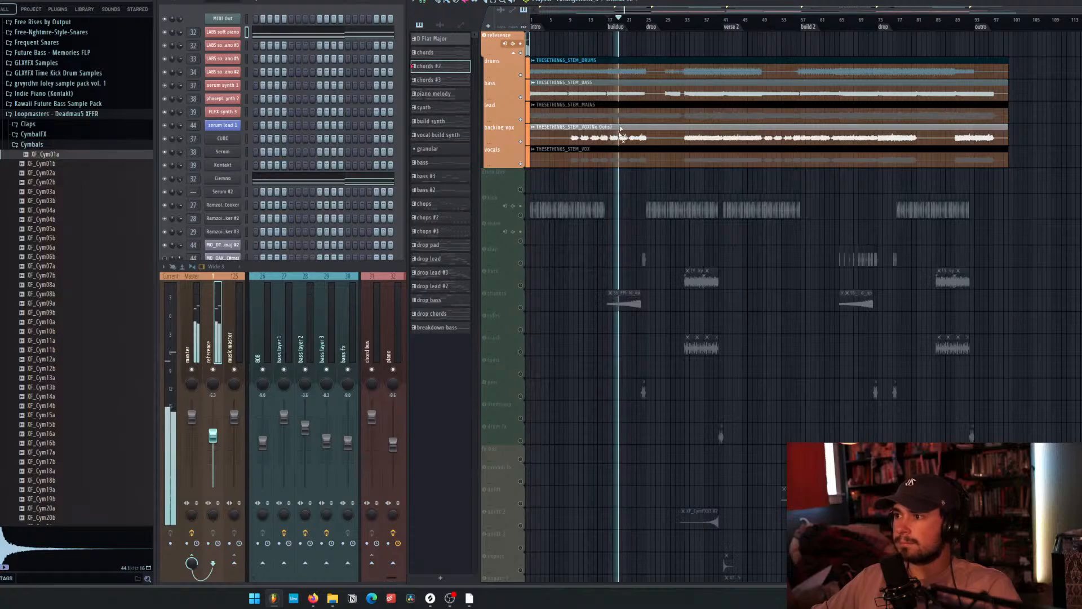
Mute the reference's backing vox stem, listen through its buildup and drop sections, and return the playhead to the buildup.
left_click(617, 140, "alt")
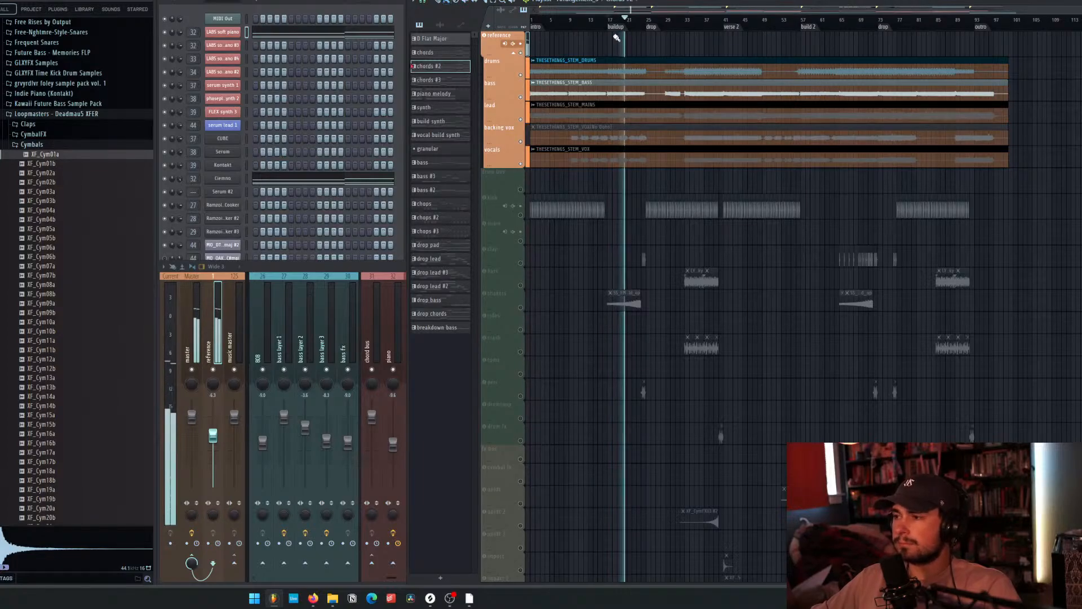
left_click(640, 24)
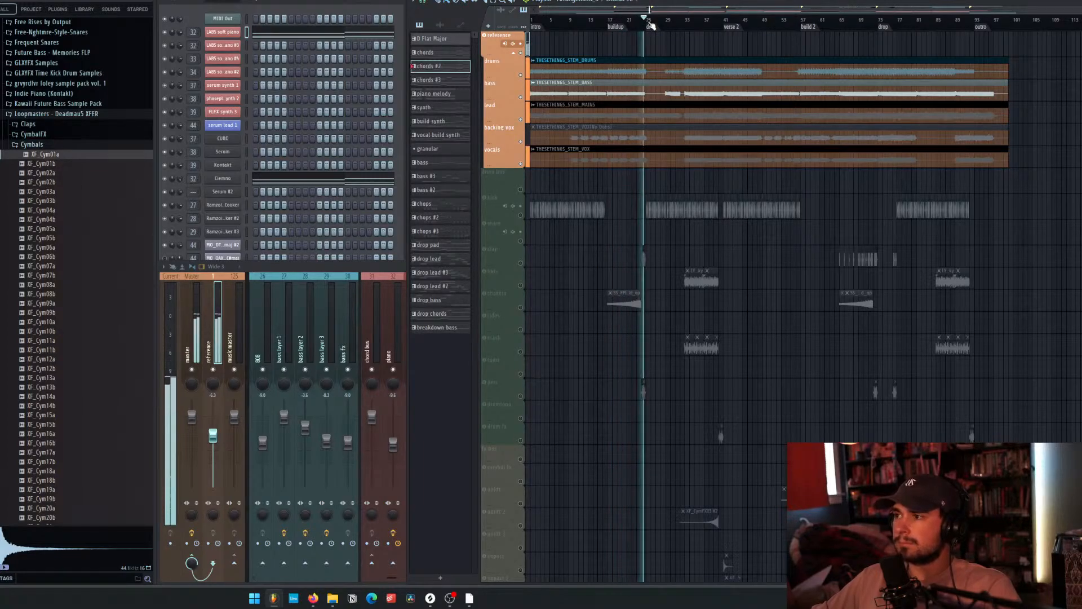
left_click(662, 24)
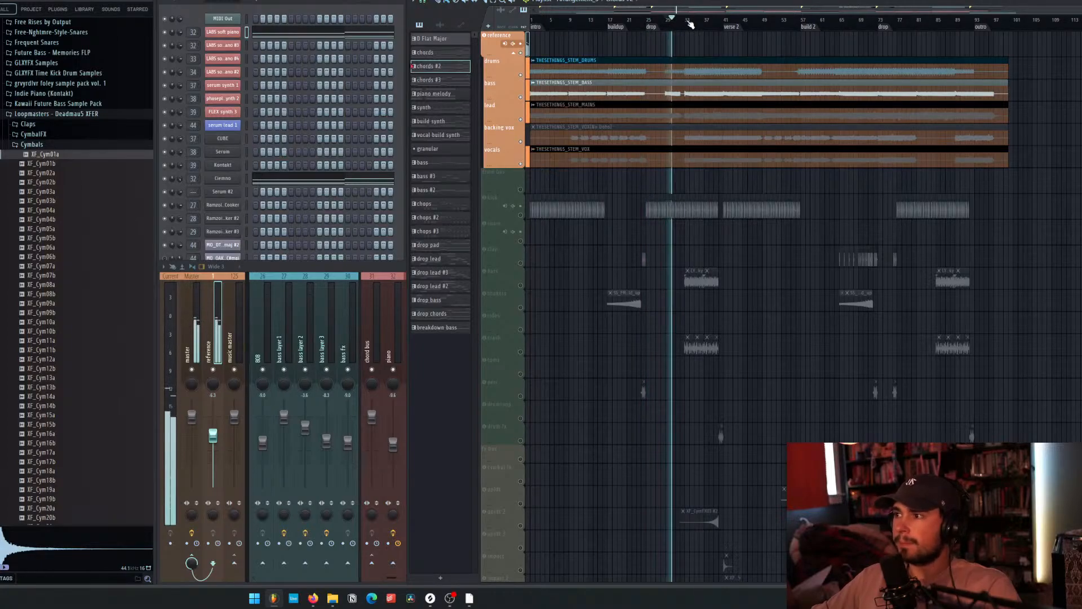
left_click(689, 25)
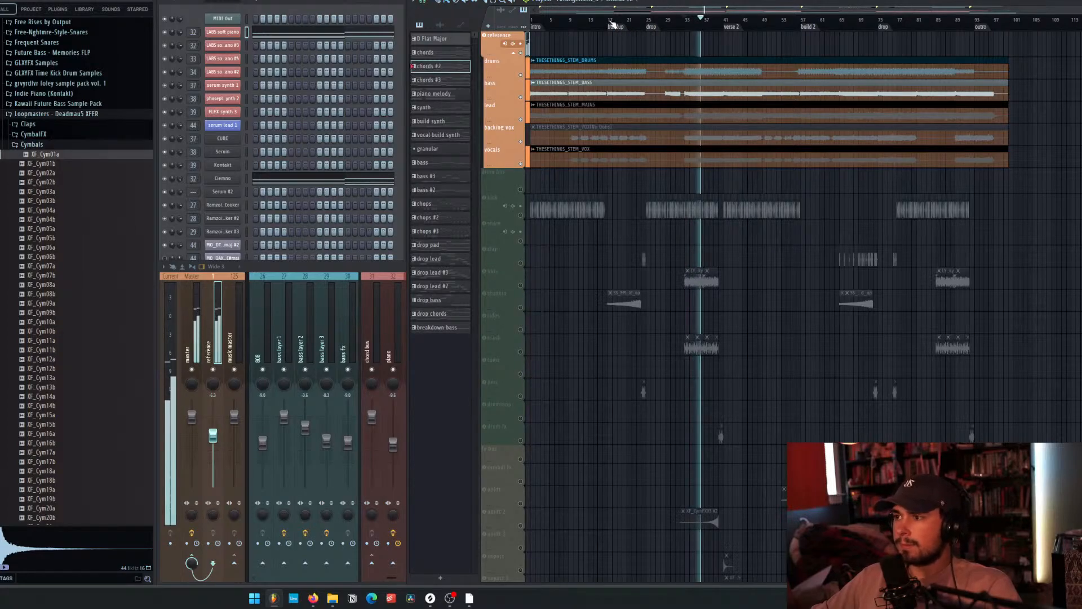
left_click(610, 21)
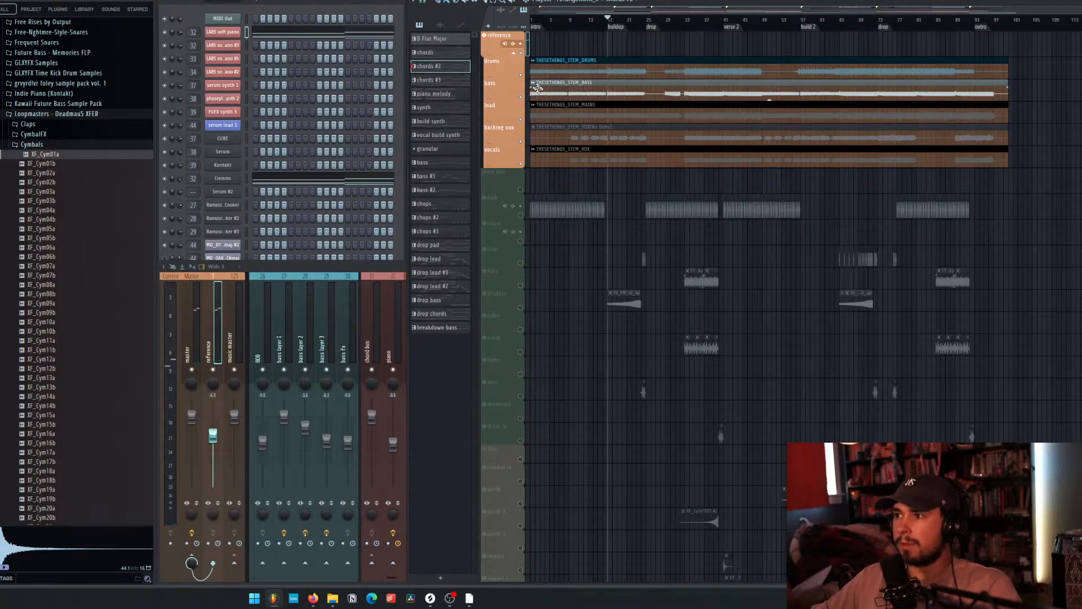
Turn off the reference group's solo and mute all of its stem clips.
left_click(523, 53)
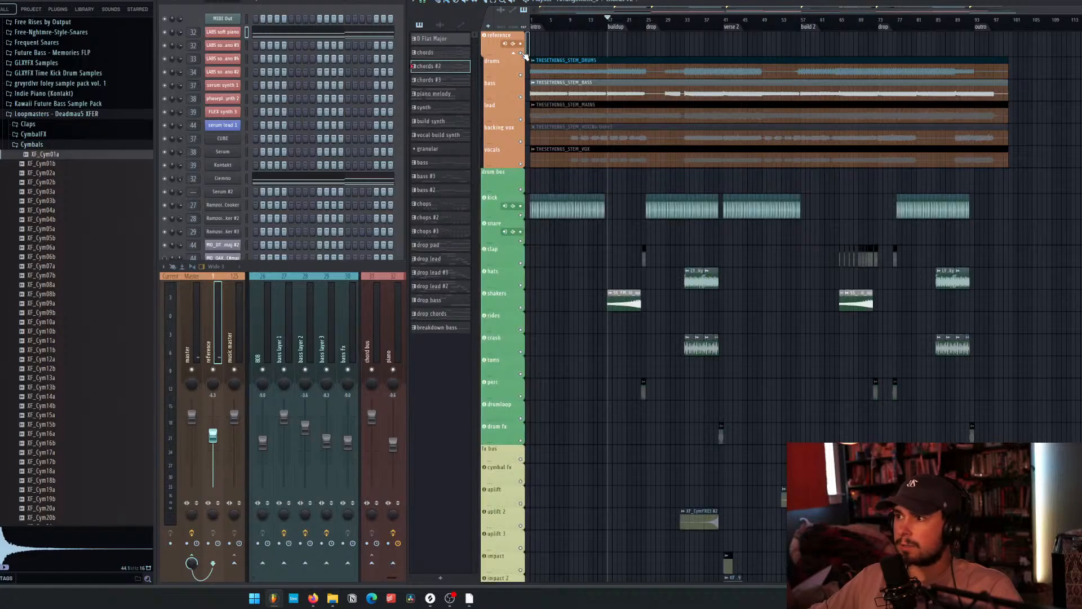
left_click_drag(574, 62, 601, 163)
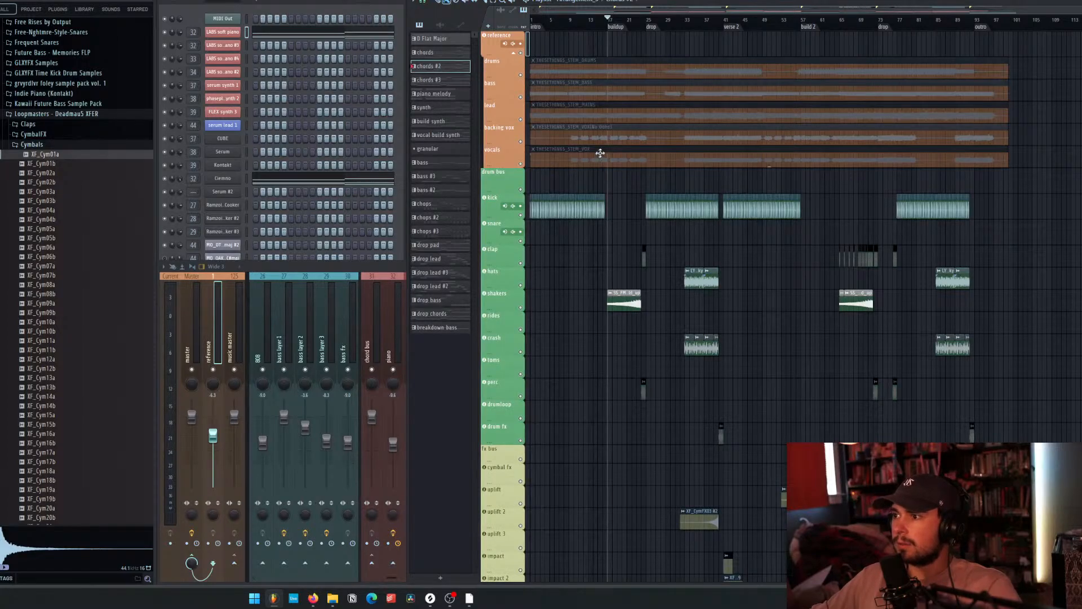
Play the arrangement from the buildup marker through to the end of the outro, and stop playback.
key("space")
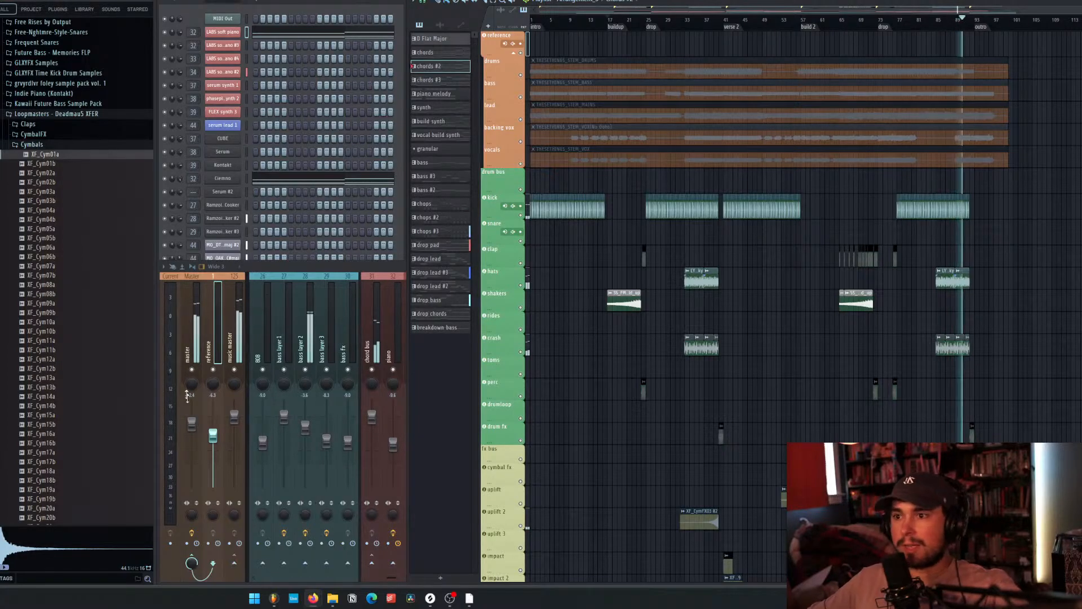
left_click(699, 42)
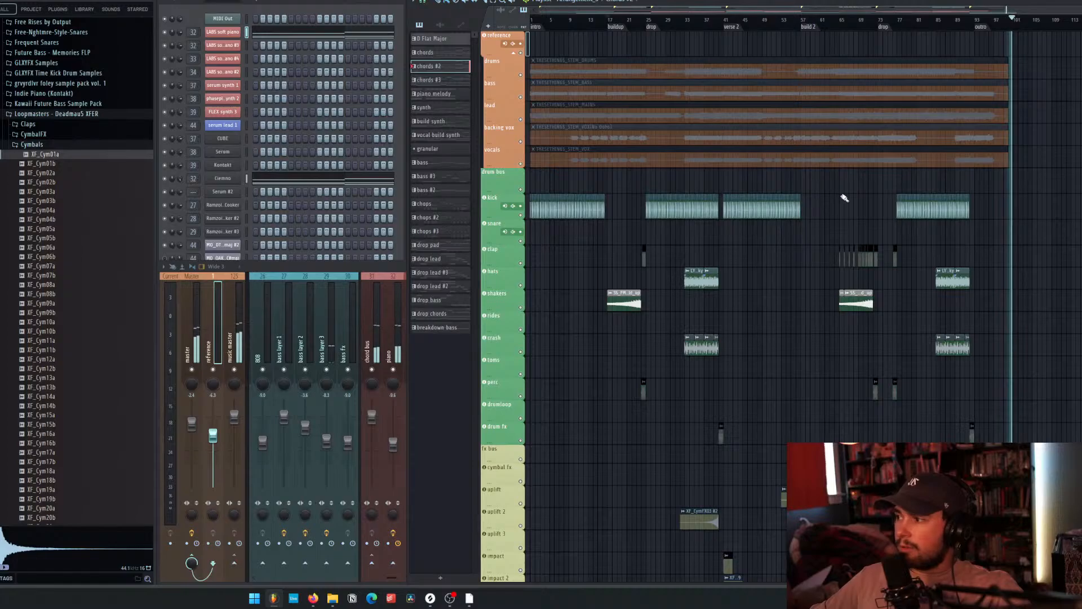
key("space")
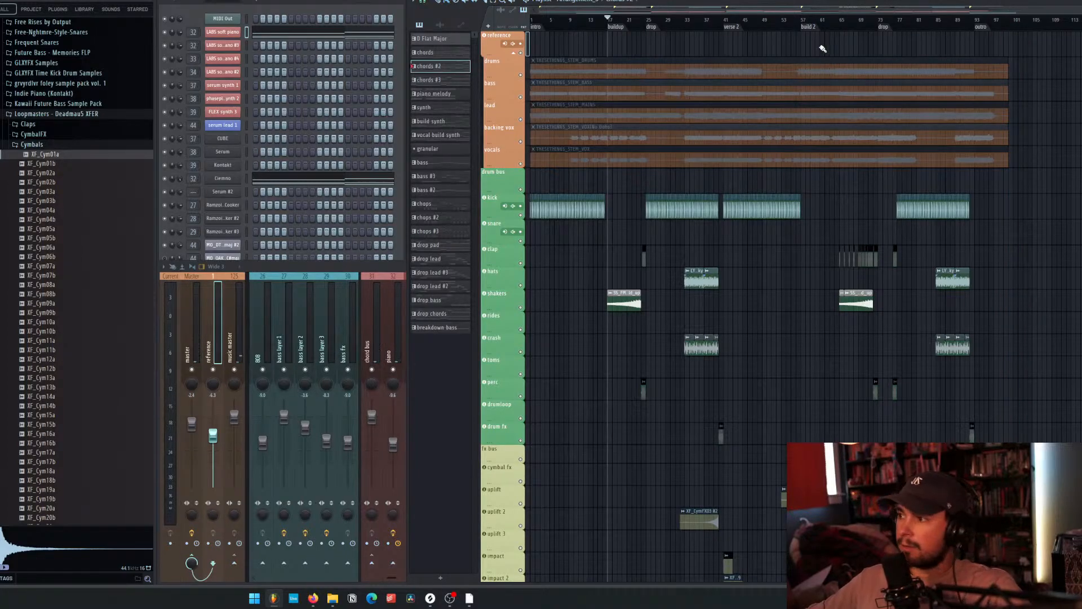
Switch to Spotify and open the single "pulse" from the artist pick on skycap's page.
left_click(451, 598)
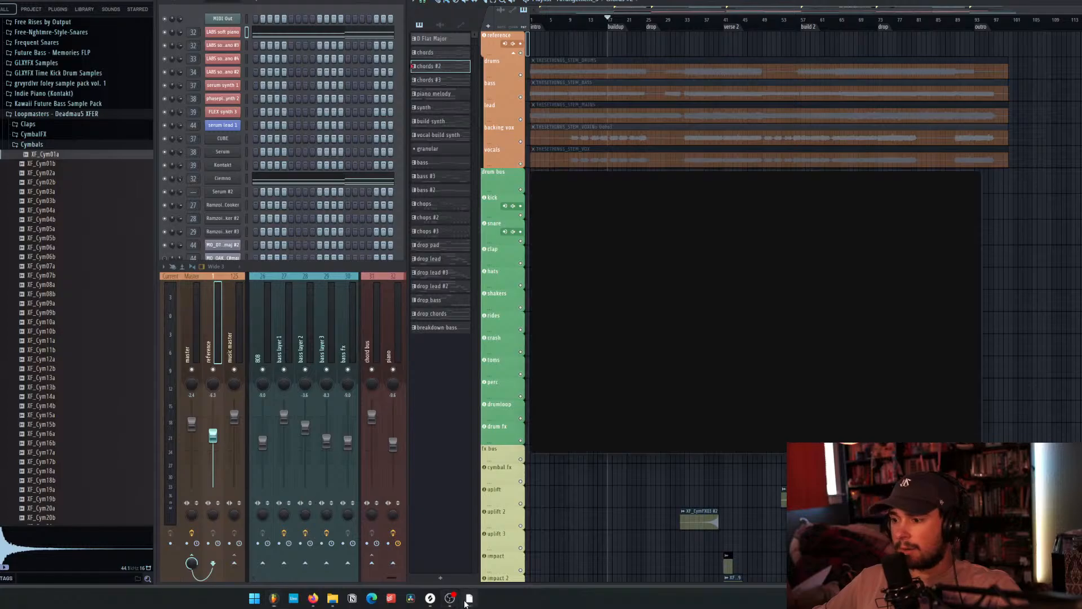
scroll(658, 354, "down", 3)
scroll(726, 319, "down", 2)
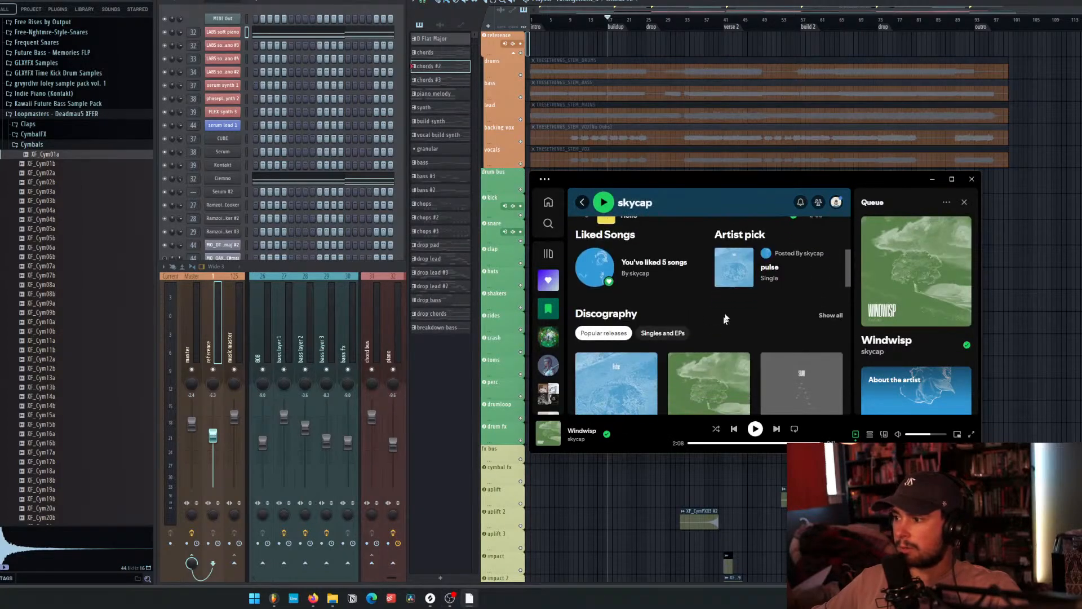
left_click(740, 282)
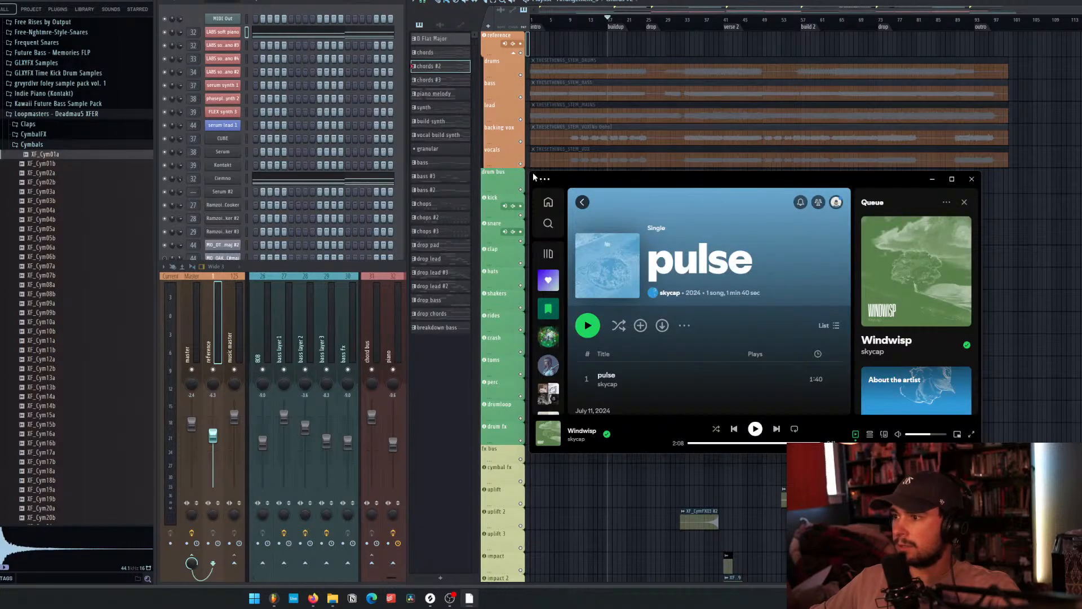
Enlarge the Spotify window and look through the pulse release page and the artist's other releases.
left_click_drag(531, 172, 246, 53)
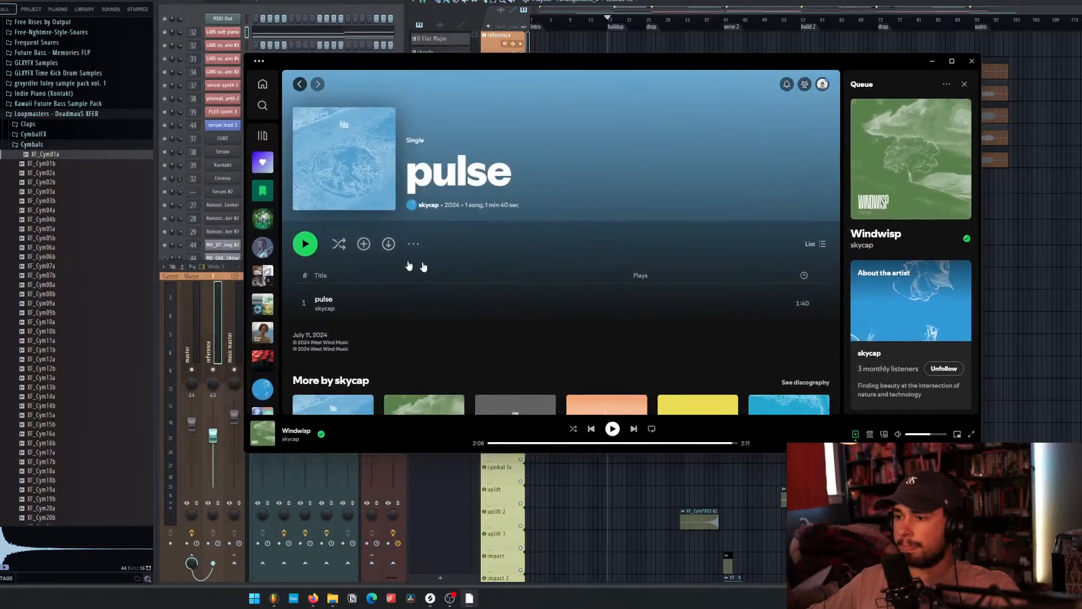
scroll(435, 263, "down", 3)
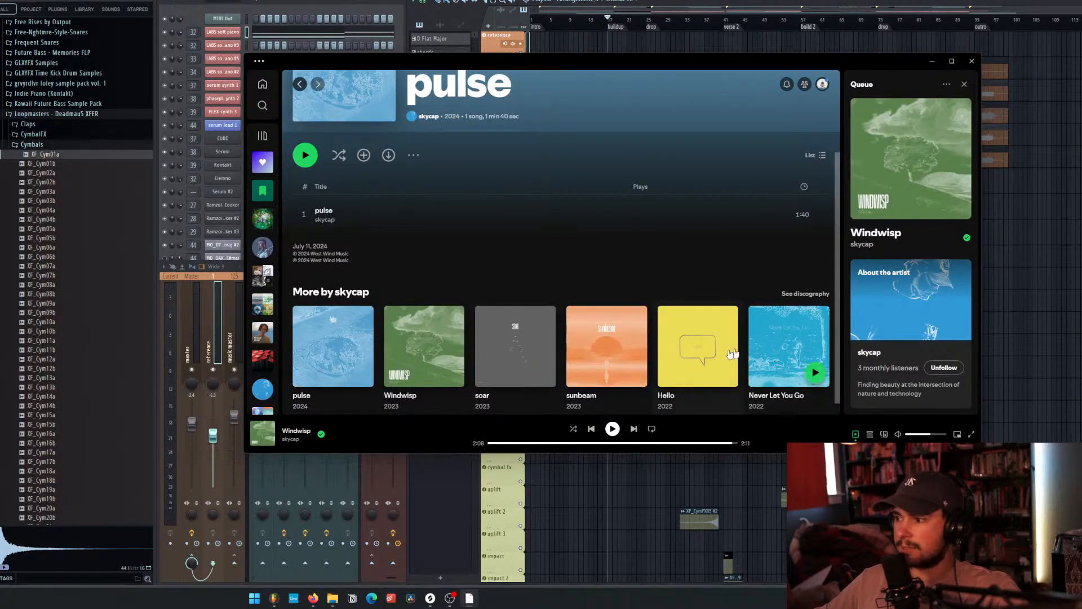
scroll(377, 285, "up", 3)
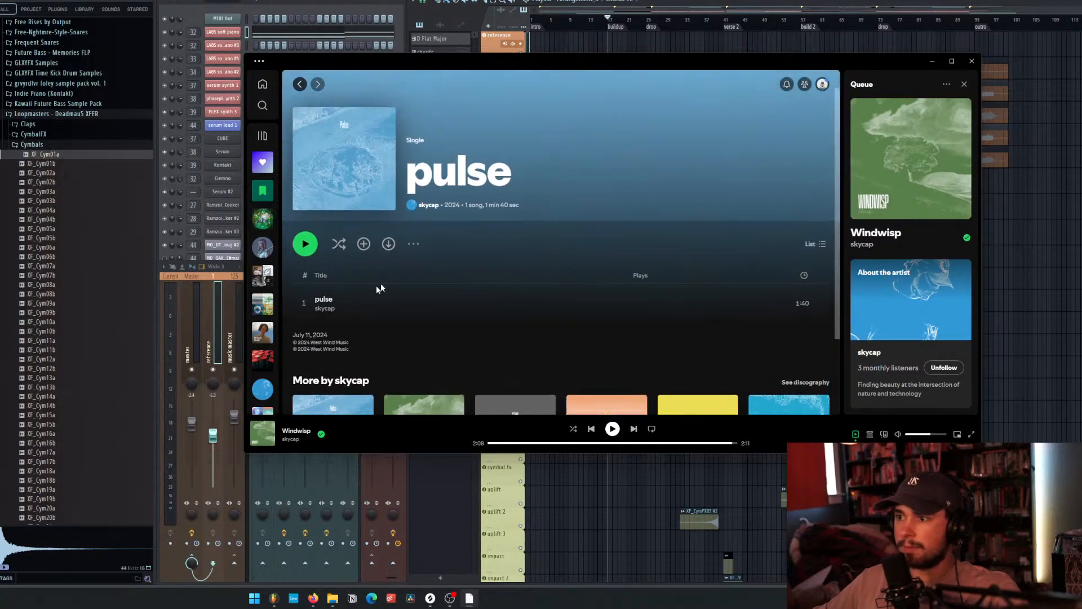